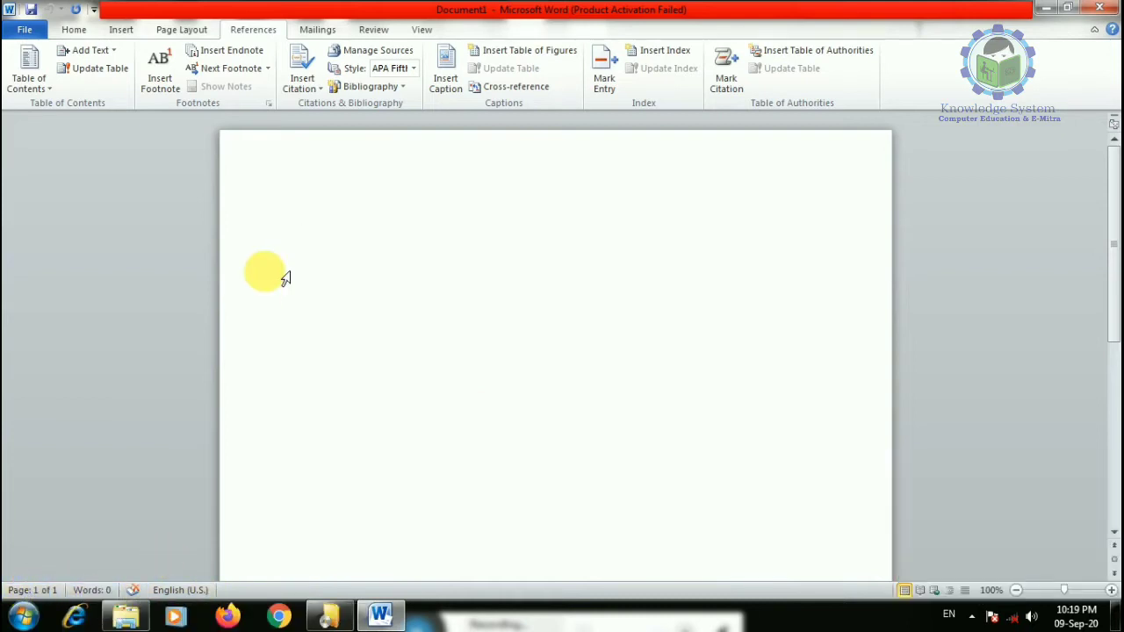
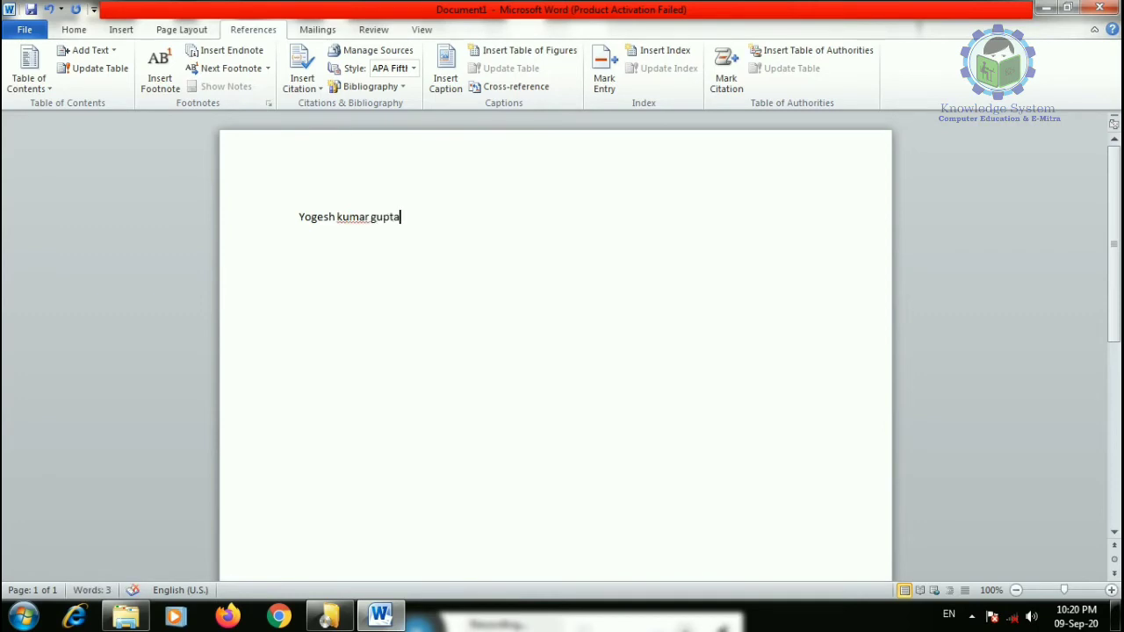
- Type the person's full name, then 'knowledge sytem' on the next line, ending with an empty paragraph
key(Return)
text(knowledg)
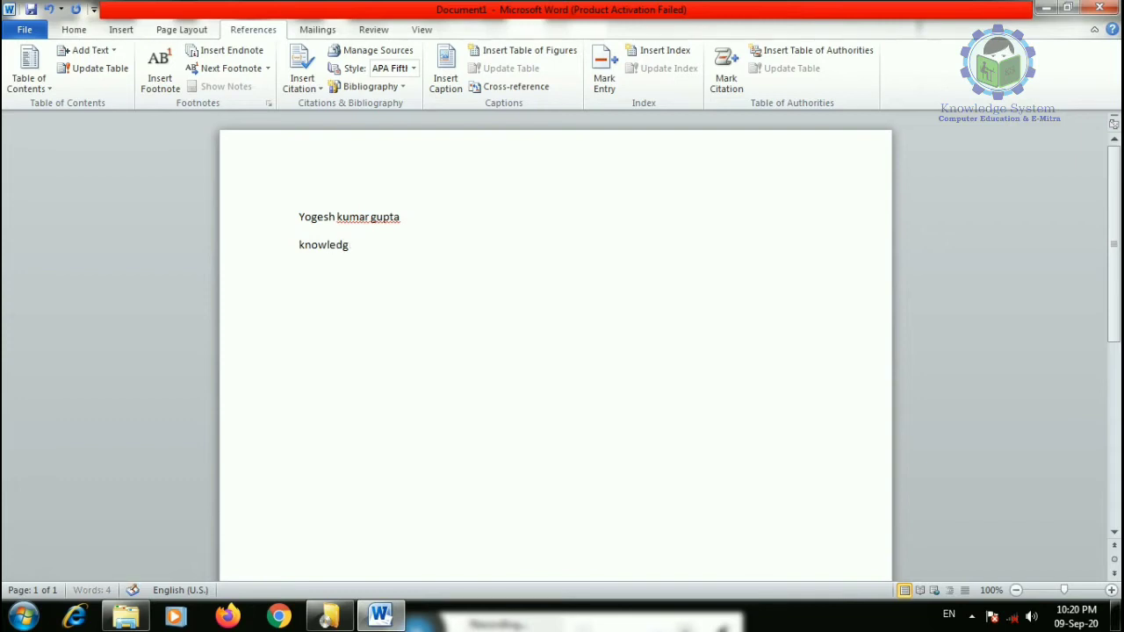
text(e sytem)
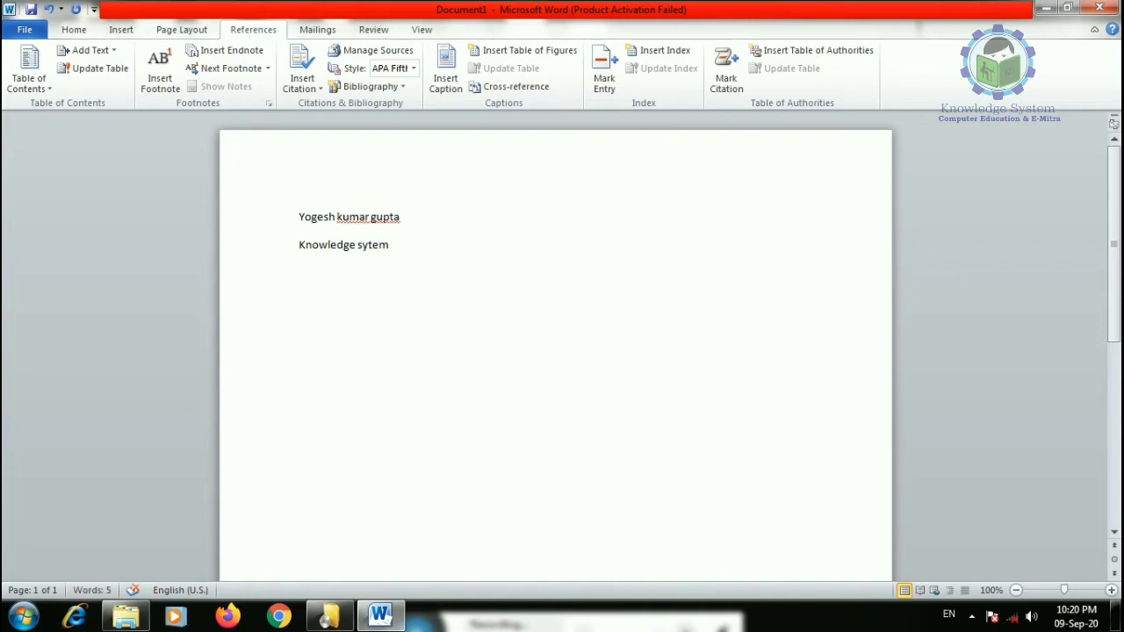
key(Return)
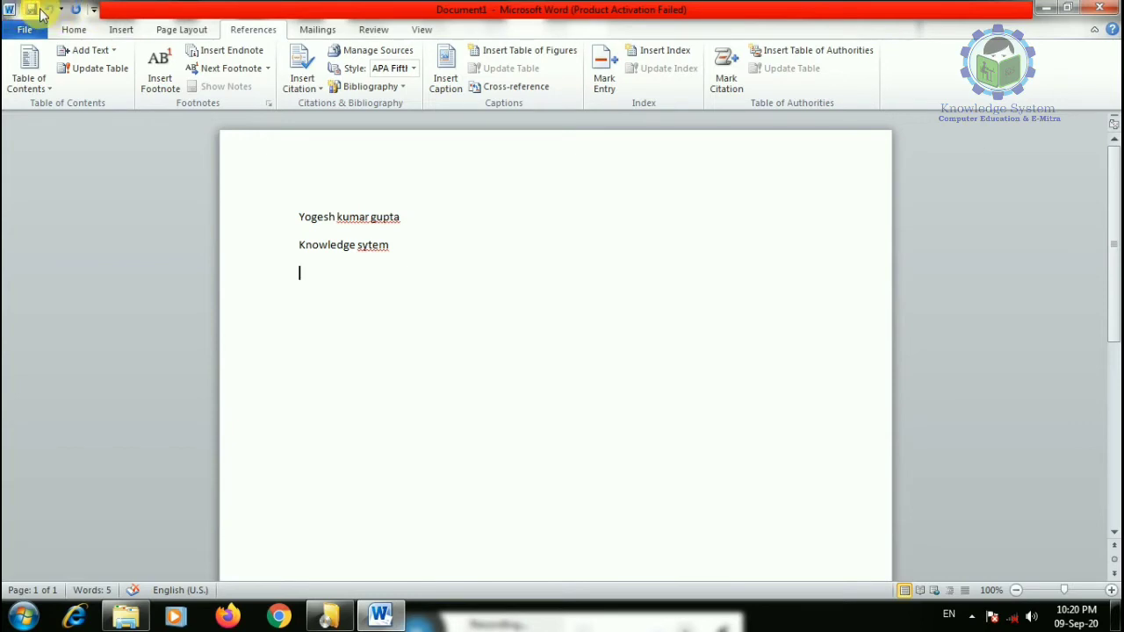
- Add New to the Quick Access Toolbar, then add Open and remove it again
click(94, 10)
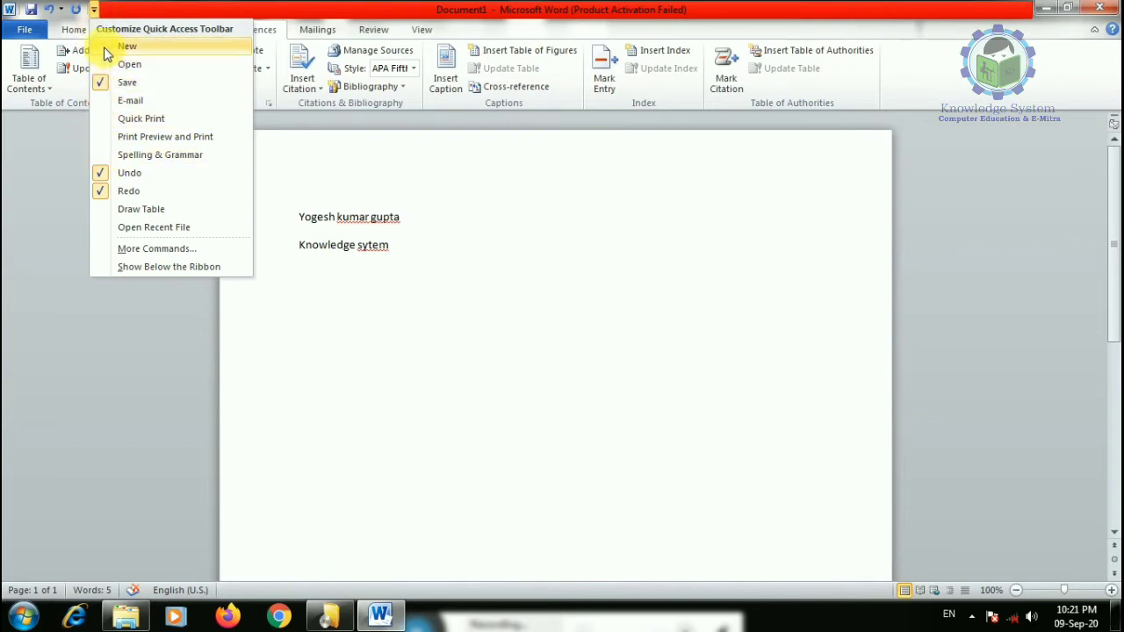
click(110, 45)
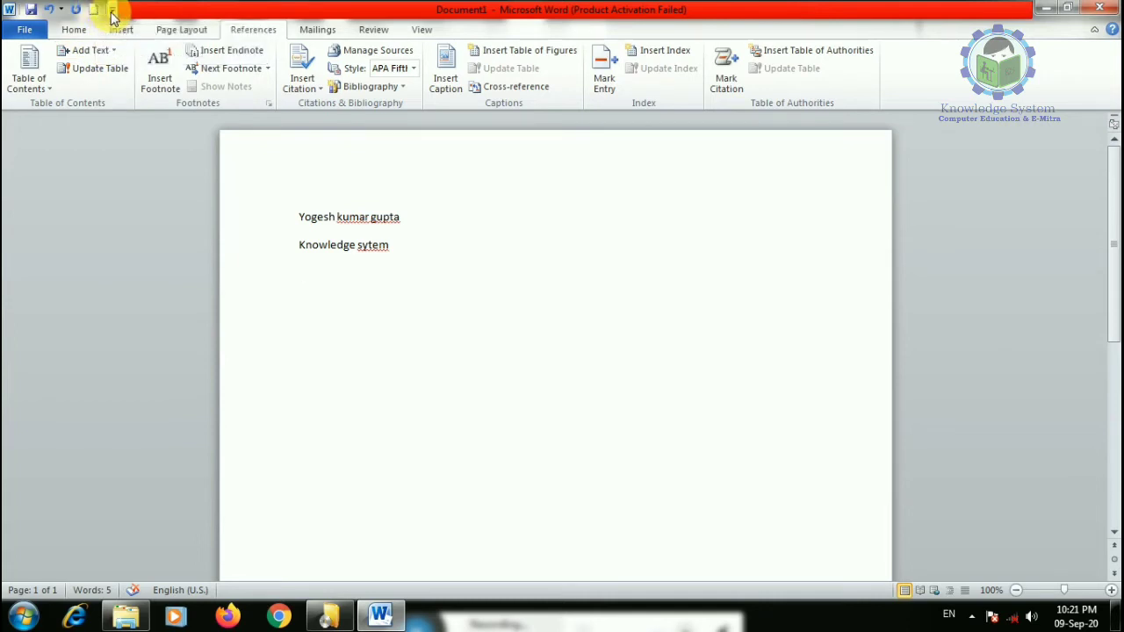
click(112, 8)
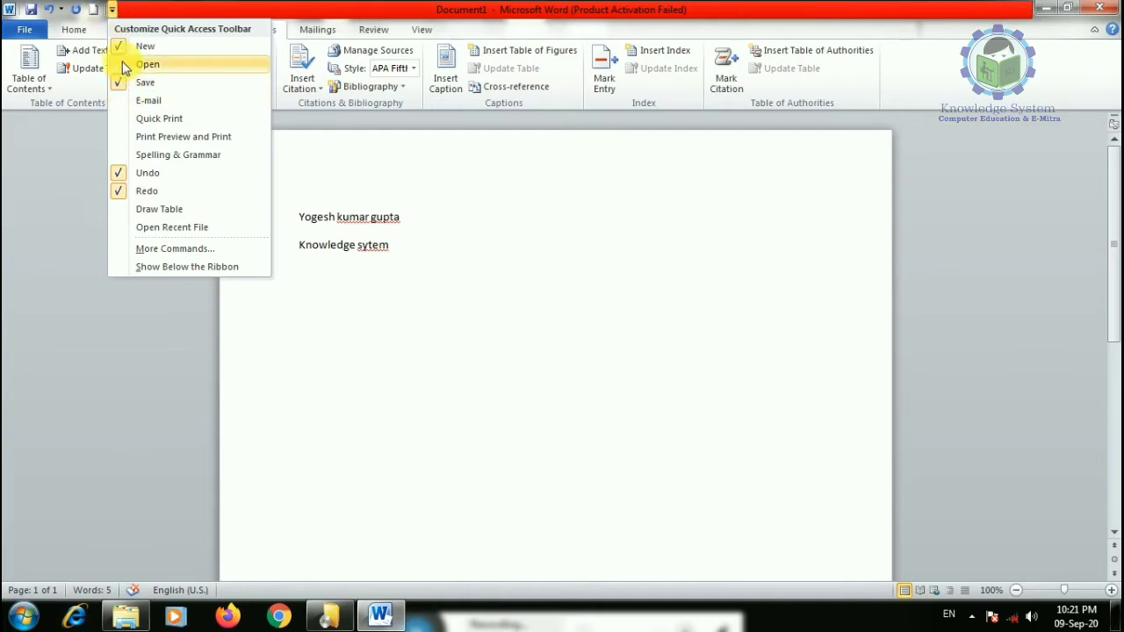
click(119, 63)
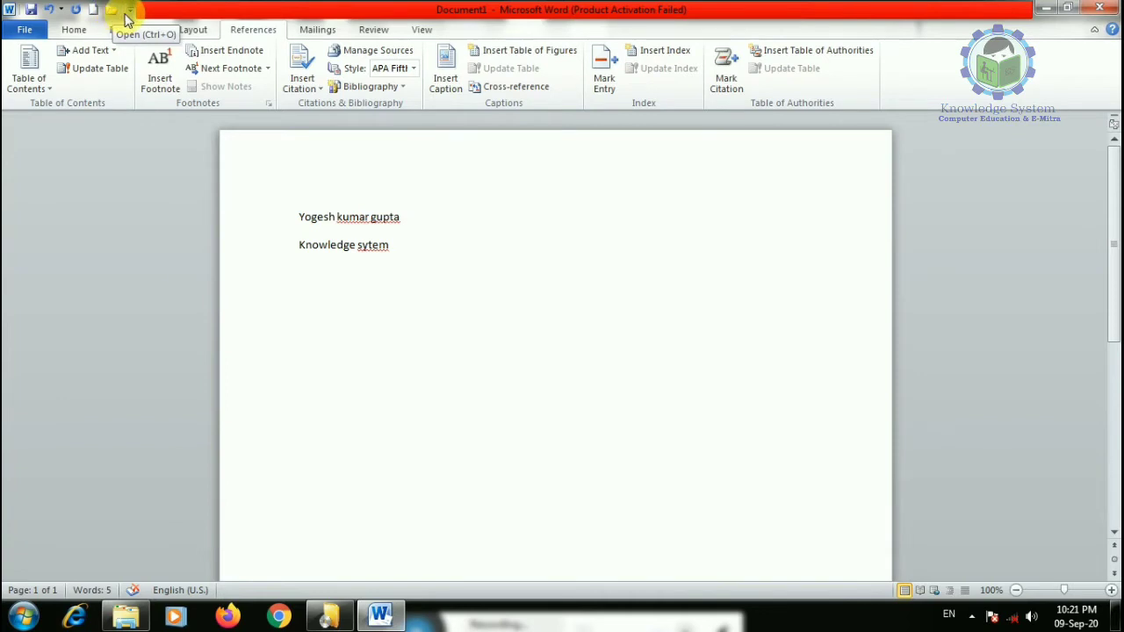
click(130, 9)
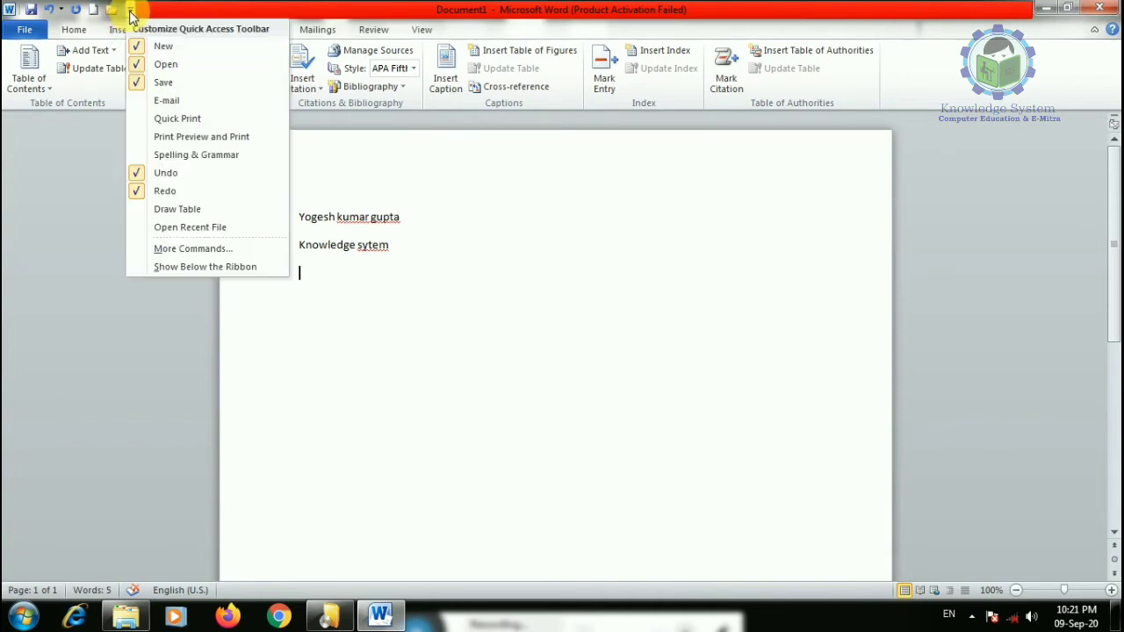
click(139, 65)
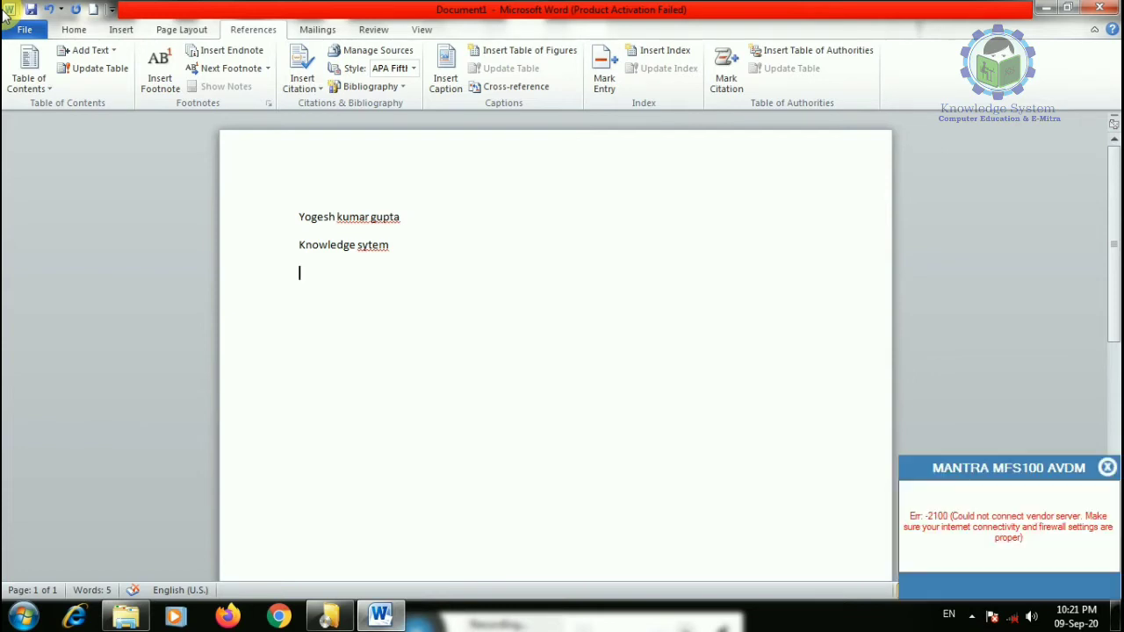
- Dismiss the device error notification
scroll(120, 156, down, 2)
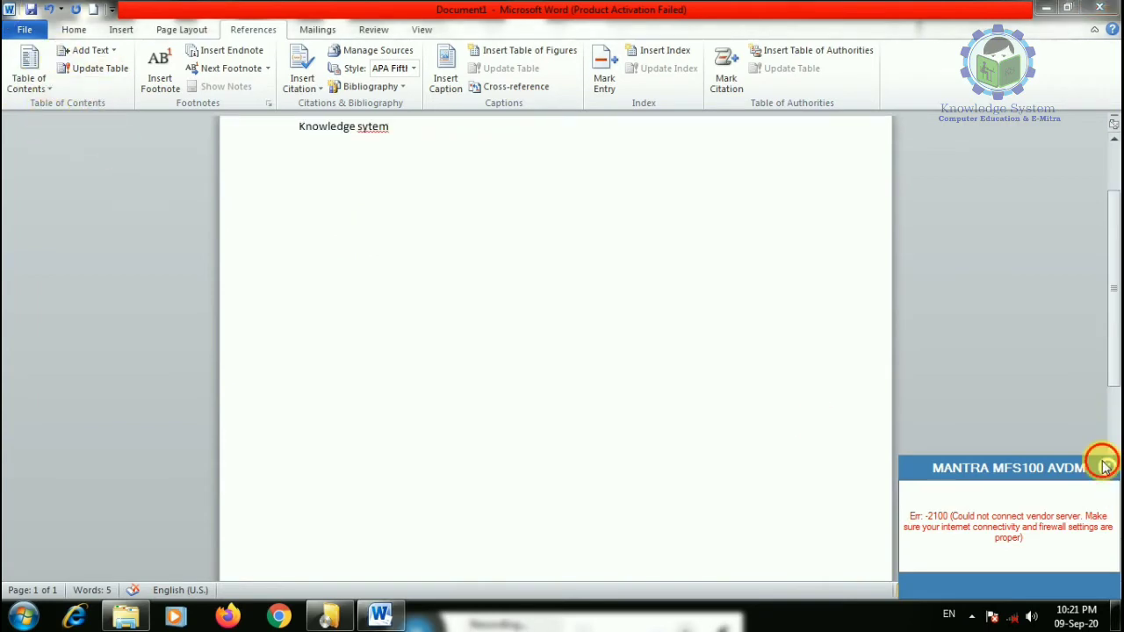
click(1105, 465)
scroll(327, 324, up, 2)
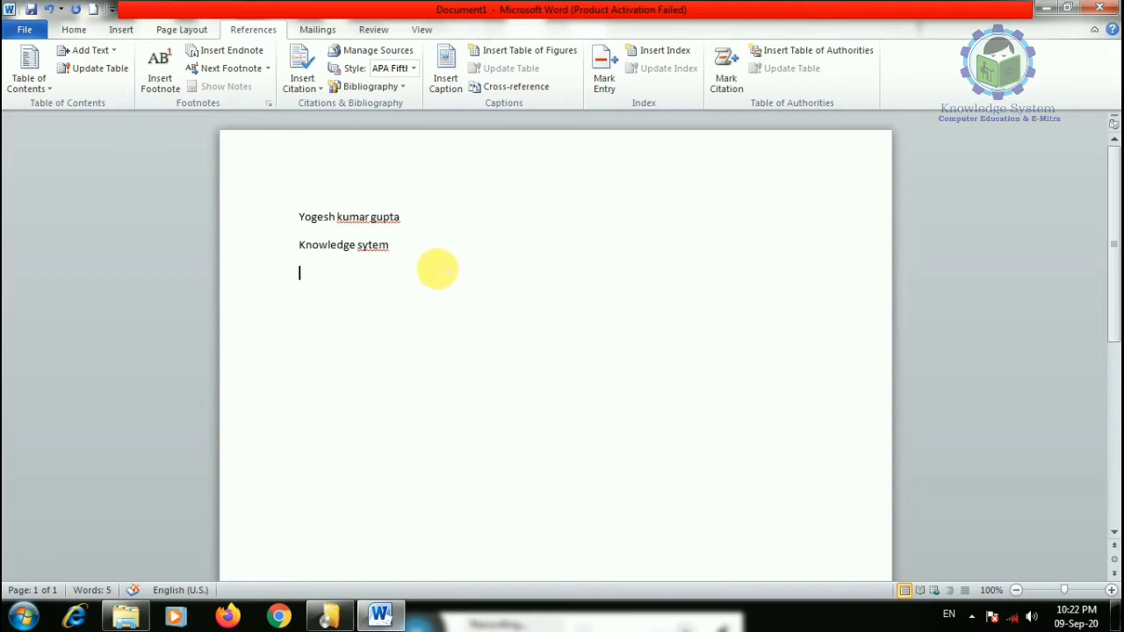
- Select both typed lines and enlarge their font size
click(430, 256)
drag(423, 258, 309, 219)
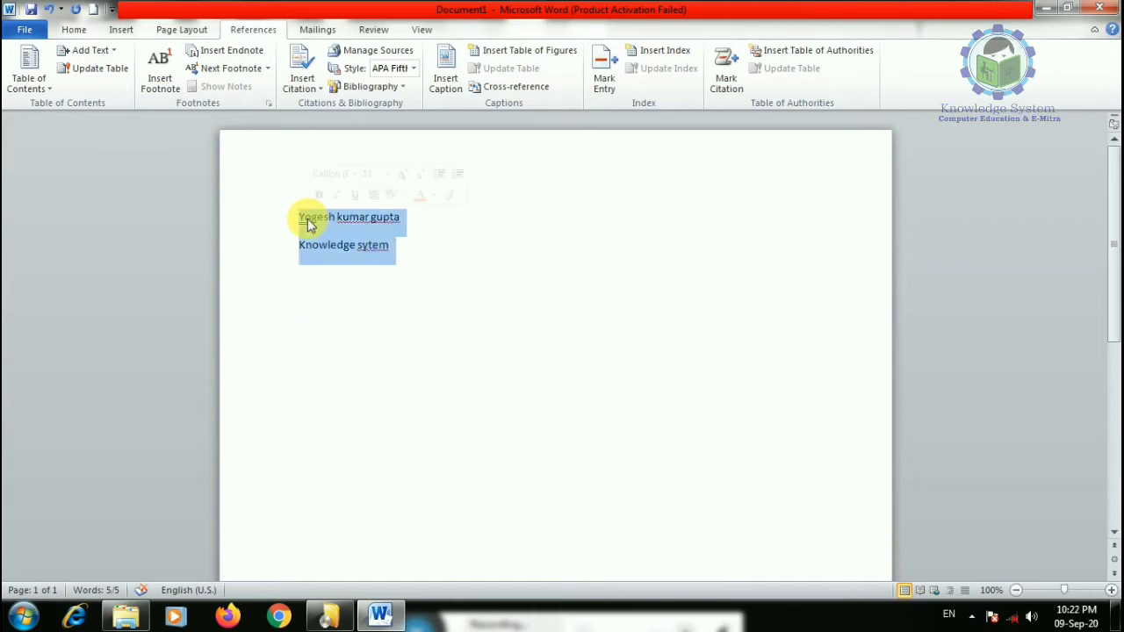
key(ctrl+shift+greater)
key(ctrl+shift+greater)
key(ctrl+shift+greater)
key(ctrl+shift+greater)
key(ctrl+shift+greater)
key(ctrl+shift+greater)
key(ctrl+shift+greater)
key(ctrl+shift+greater)
key(ctrl+shift+greater)
key(ctrl+shift+greater)
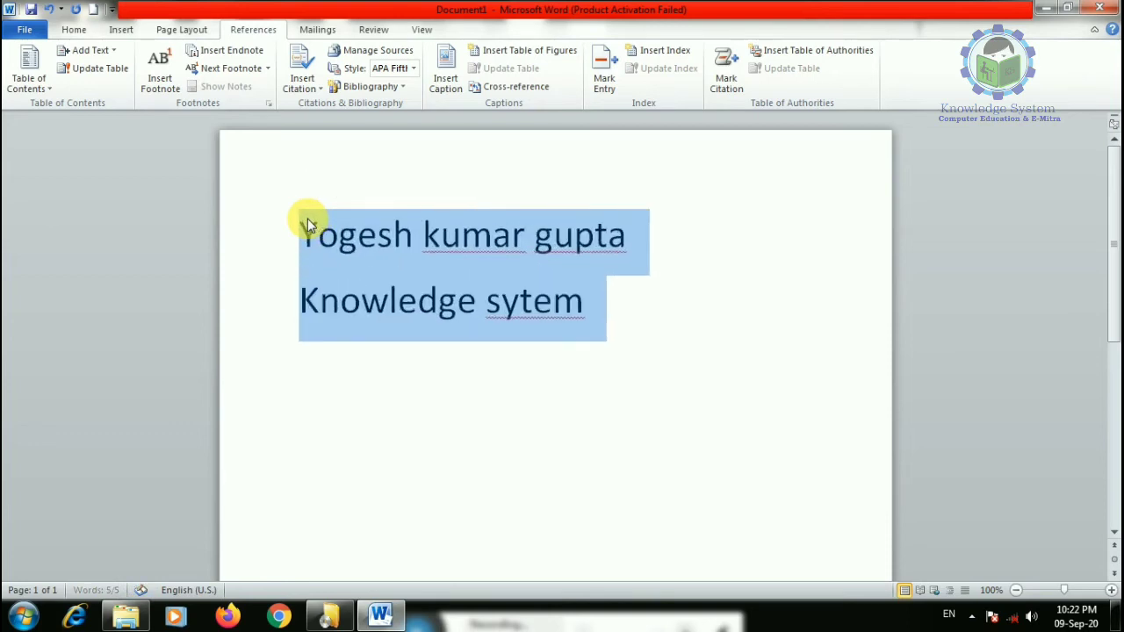
click(451, 451)
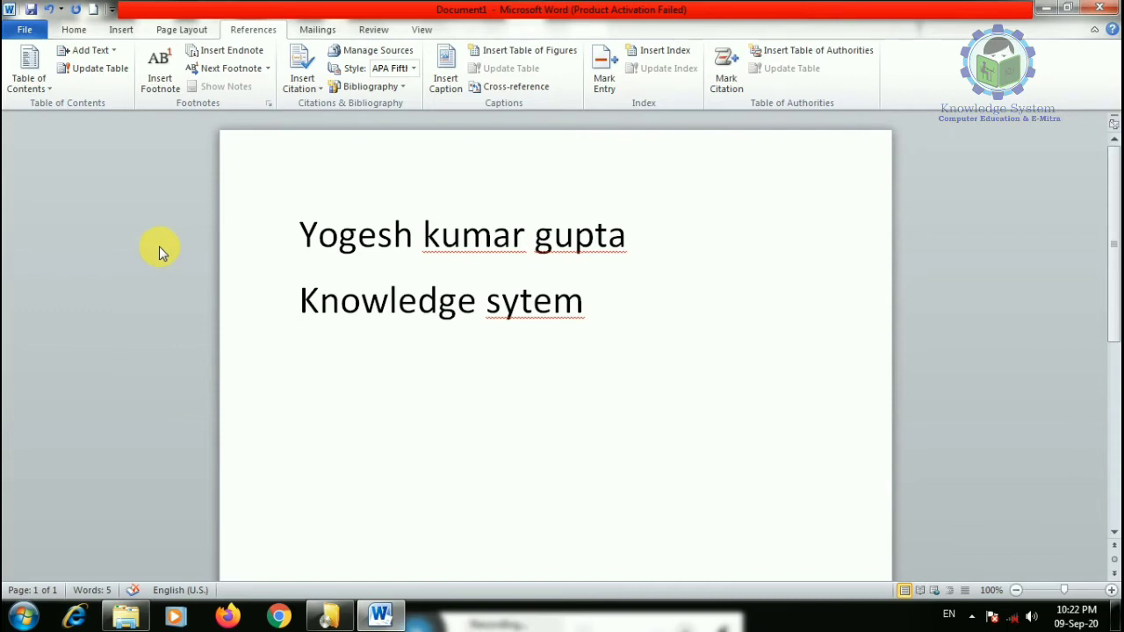
- Look at the File Info view, return to the document, and open Save As with Ctrl+S
click(24, 33)
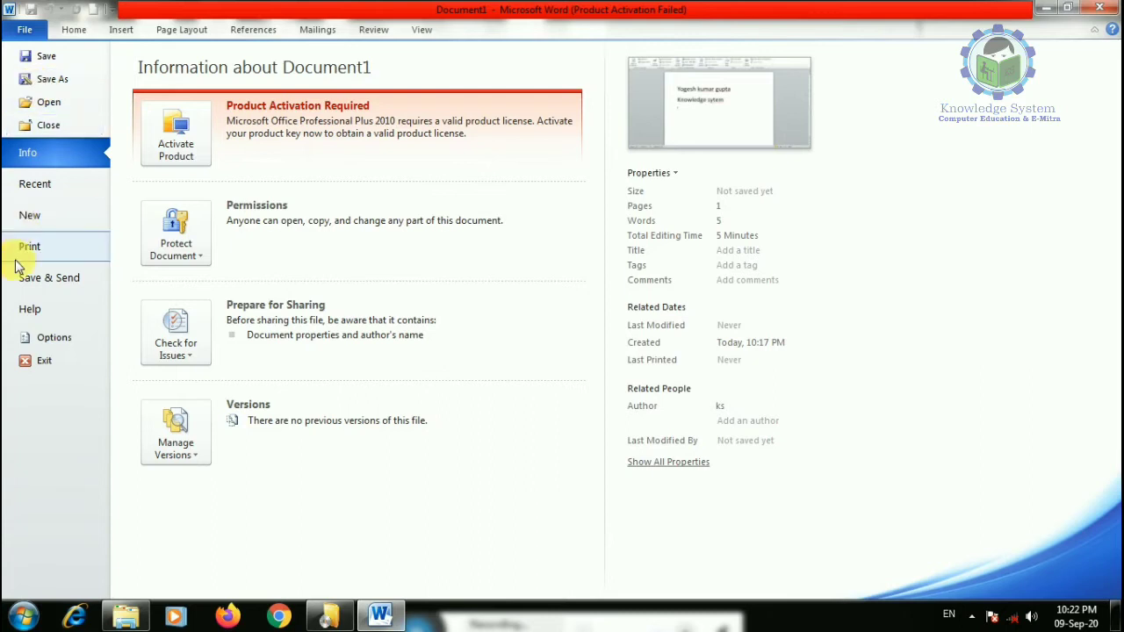
click(27, 26)
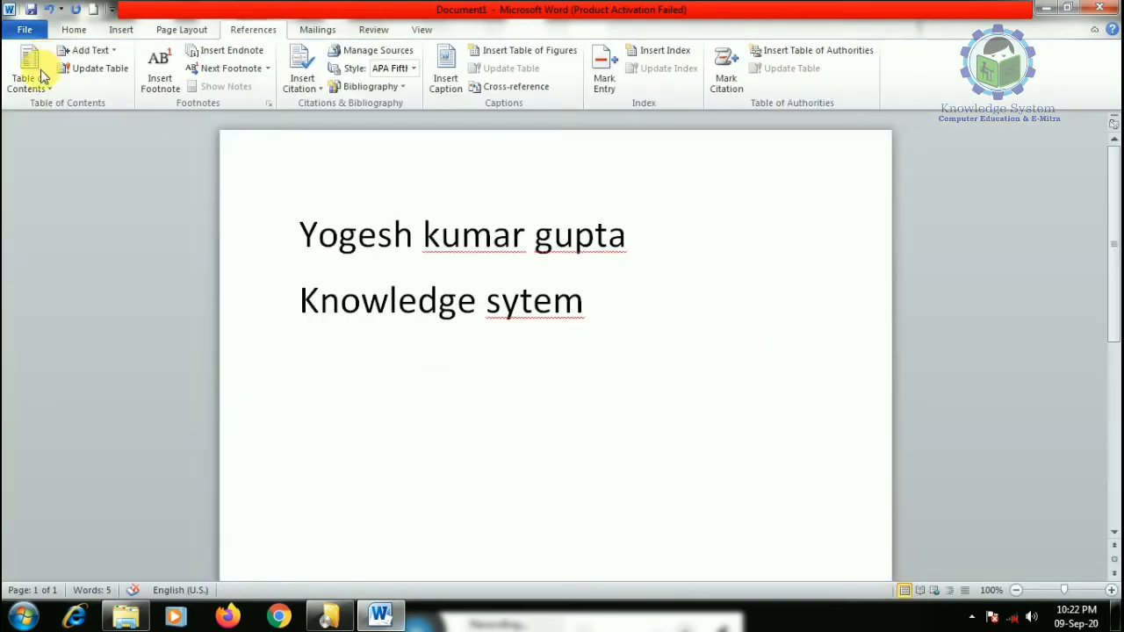
key(ctrl+s)
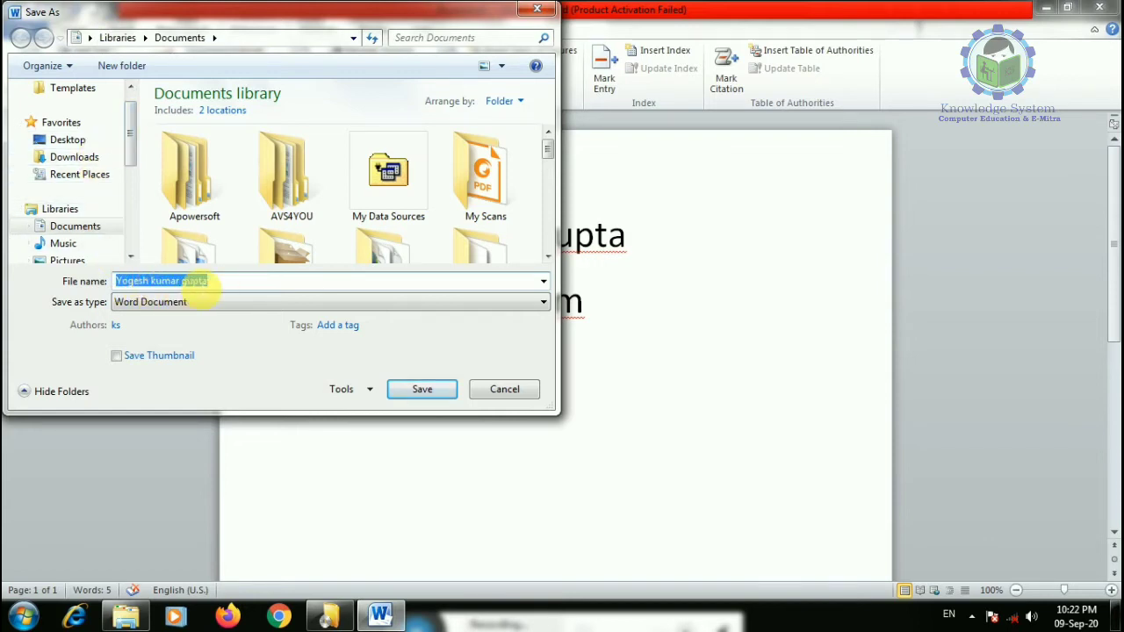
- Switch the Save as type to PDF and save it in the Documents library
click(220, 282)
click(190, 304)
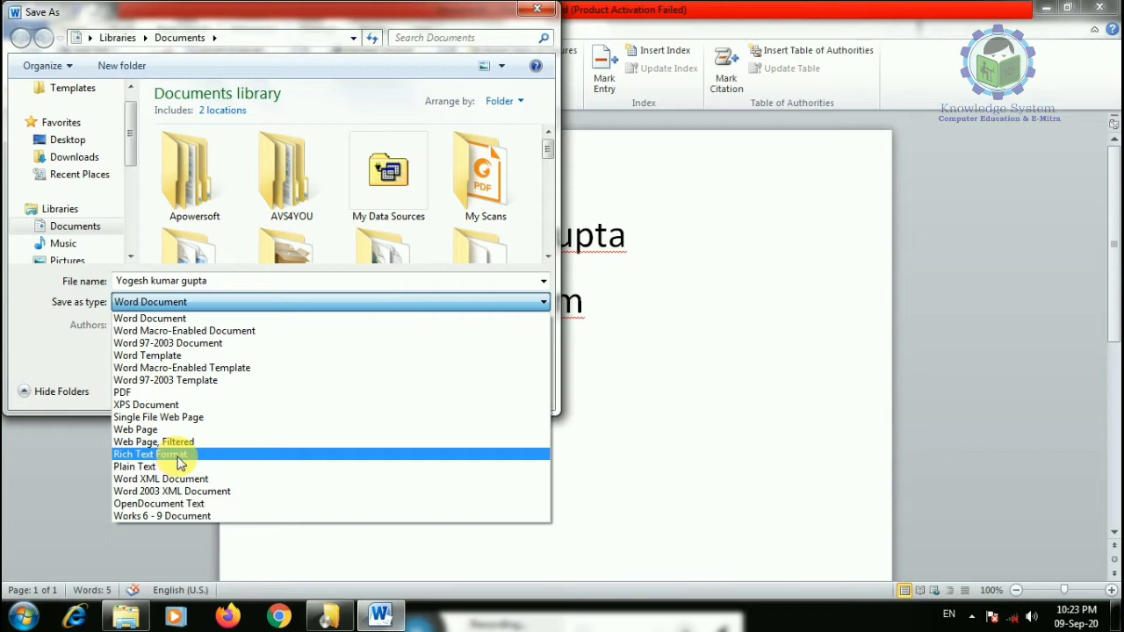
click(167, 393)
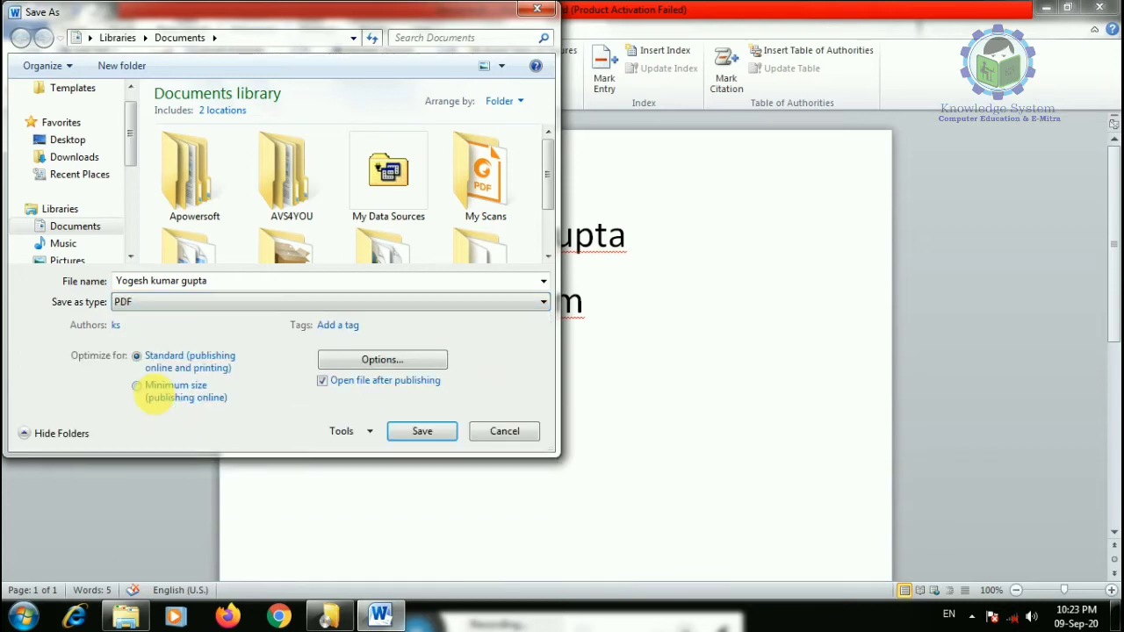
click(422, 431)
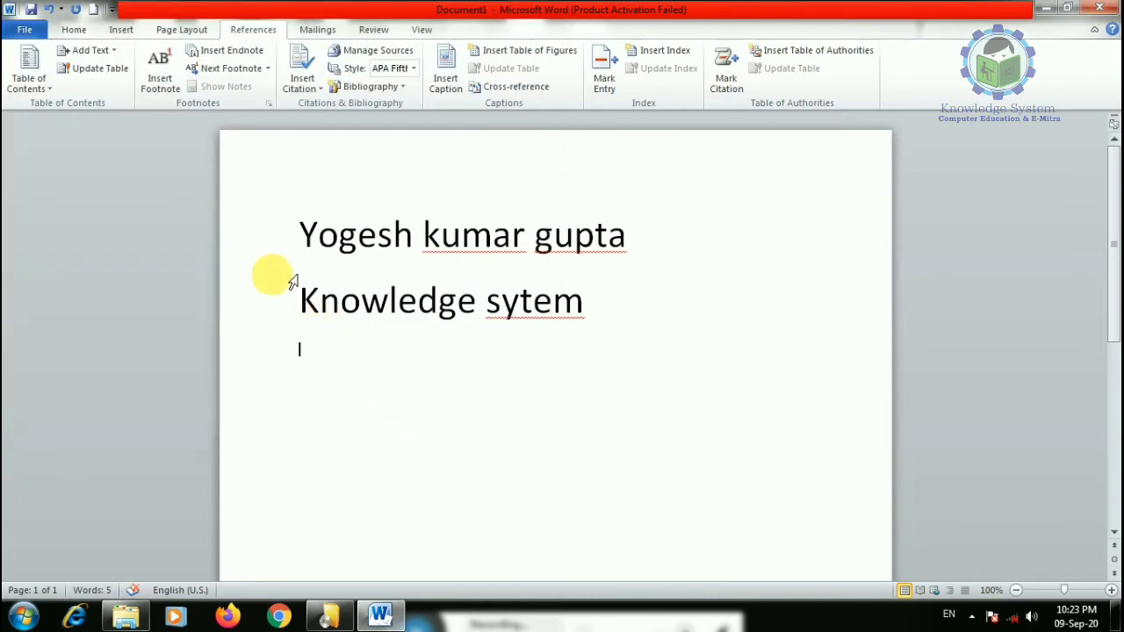
- Check both enlarged lines in the Foxit Reader PDF, then close the viewer
click(520, 301)
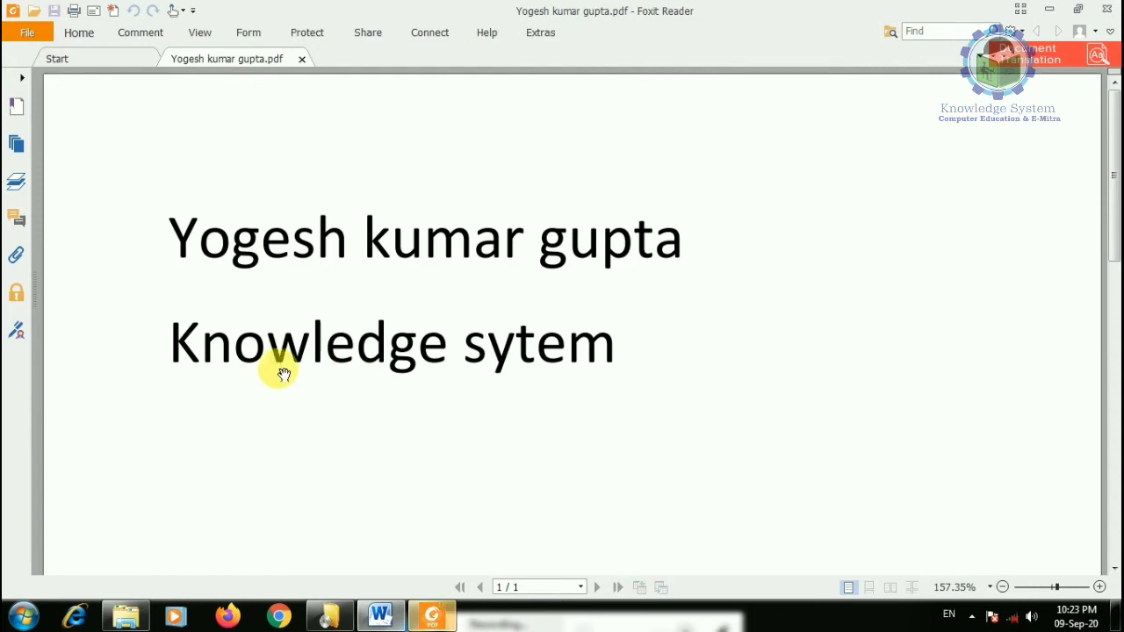
click(1106, 9)
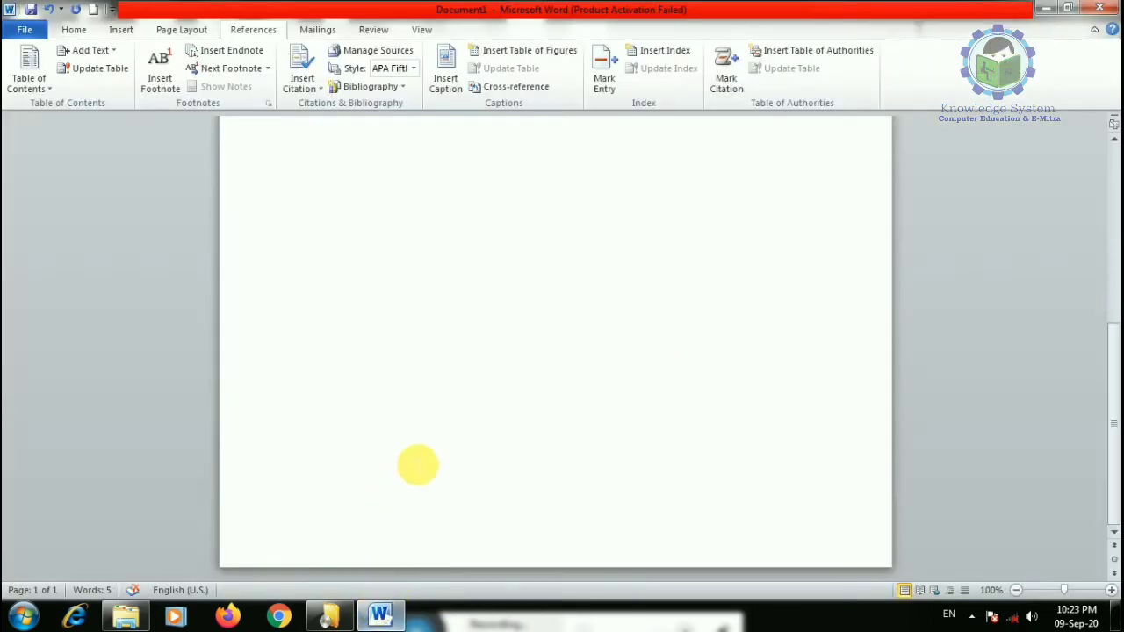
- Save the document in Word format and dismiss the device error notification
scroll(417, 466, up, 5)
click(25, 28)
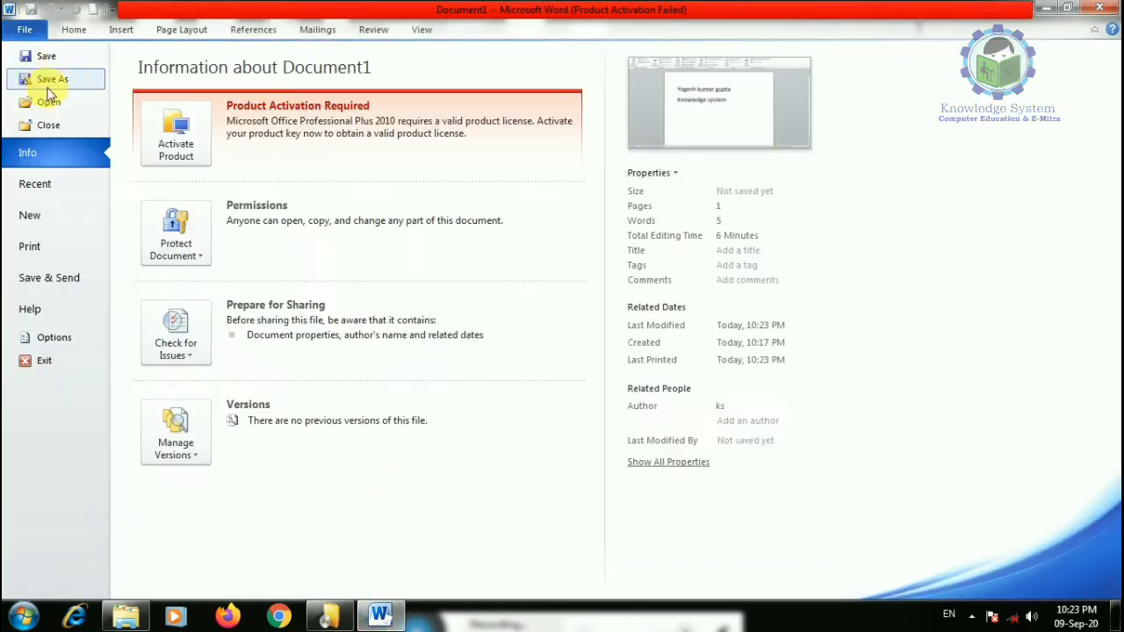
click(65, 56)
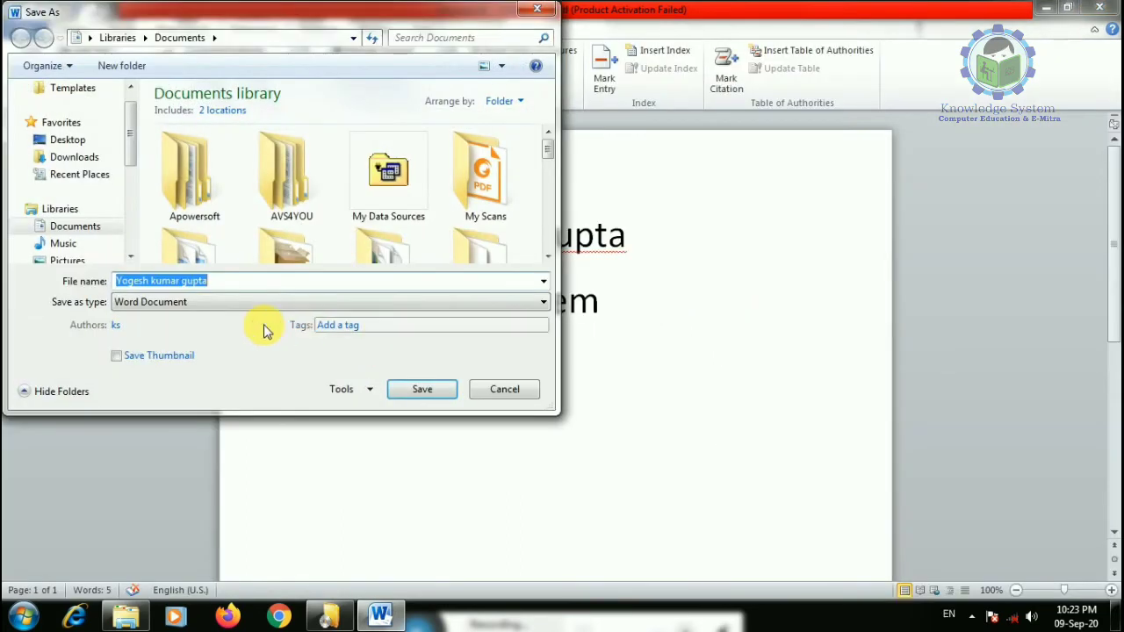
click(421, 394)
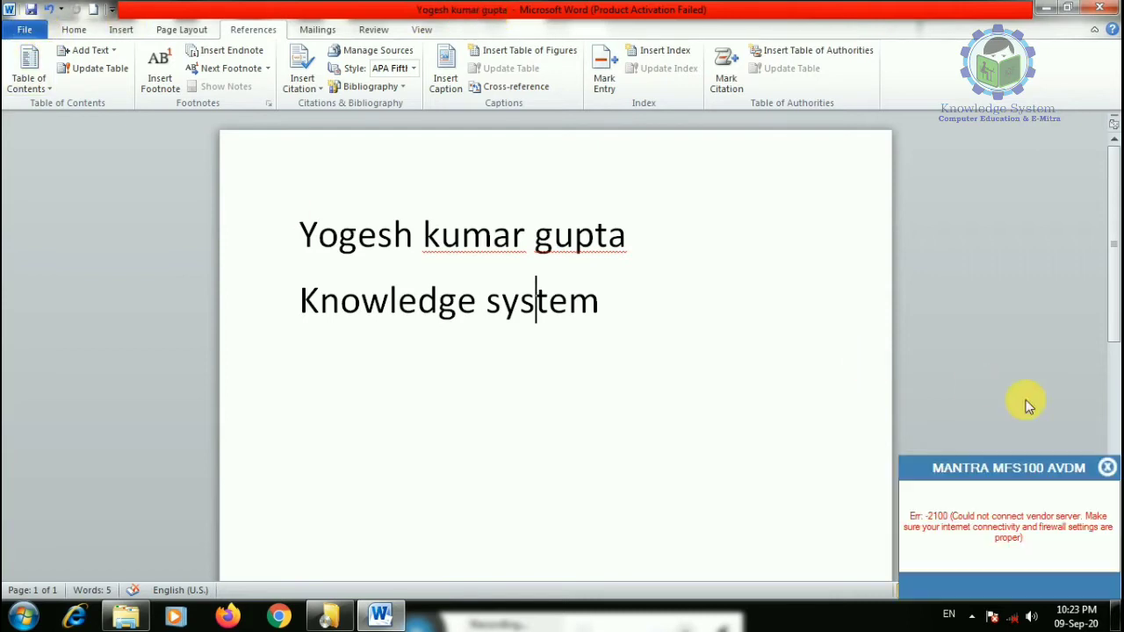
click(1106, 468)
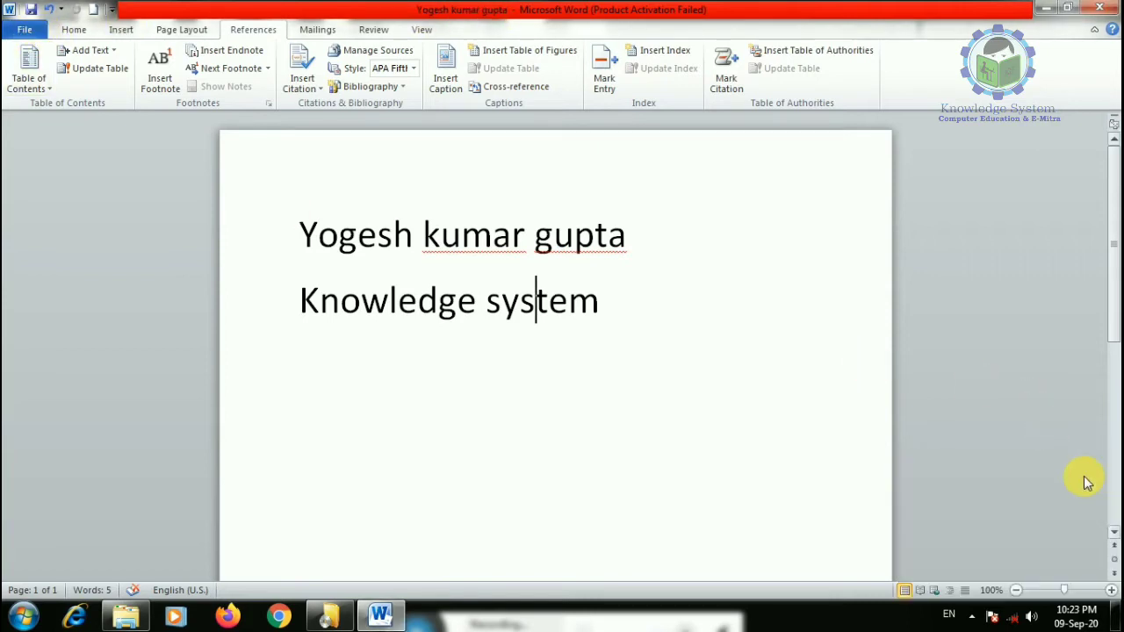
- Save a copy with '2' appended to the proposed file name
click(24, 30)
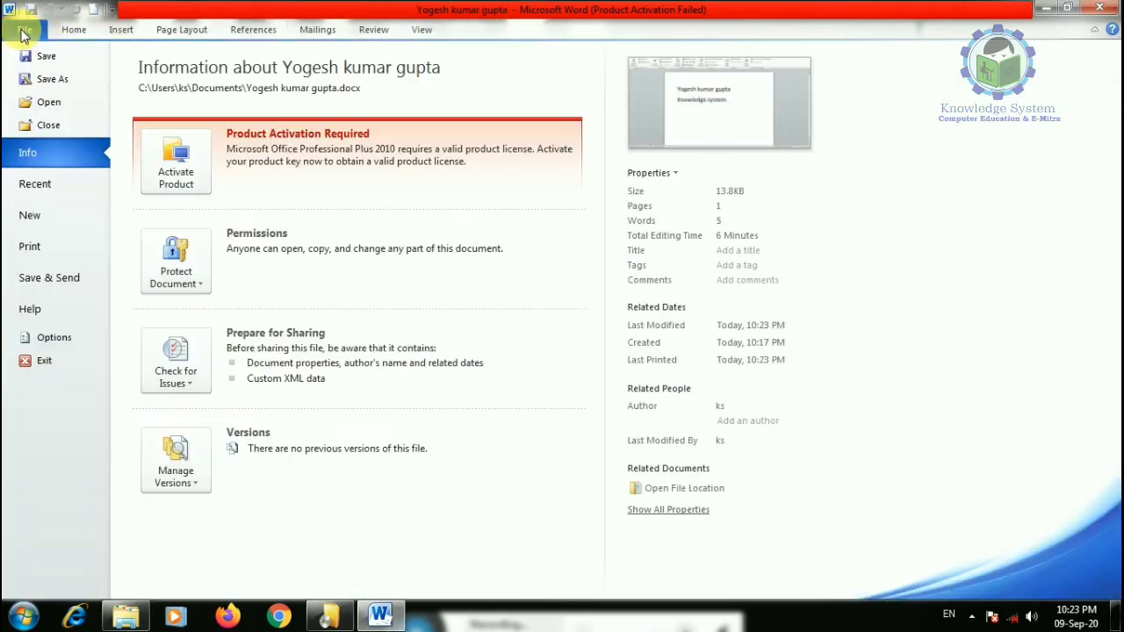
click(50, 80)
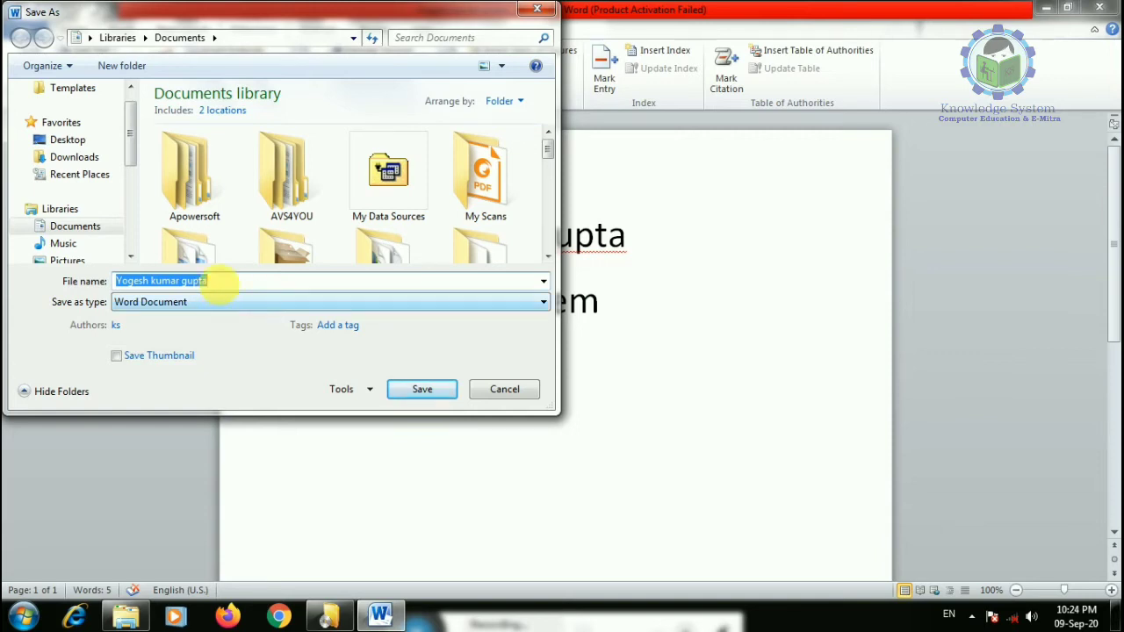
click(230, 282)
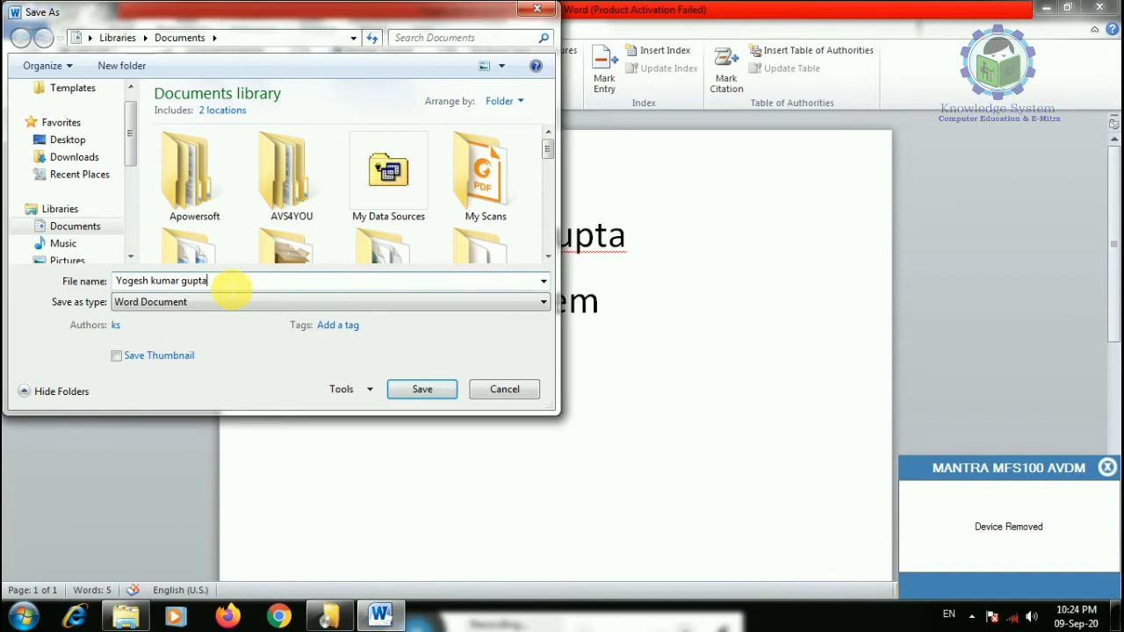
text(2)
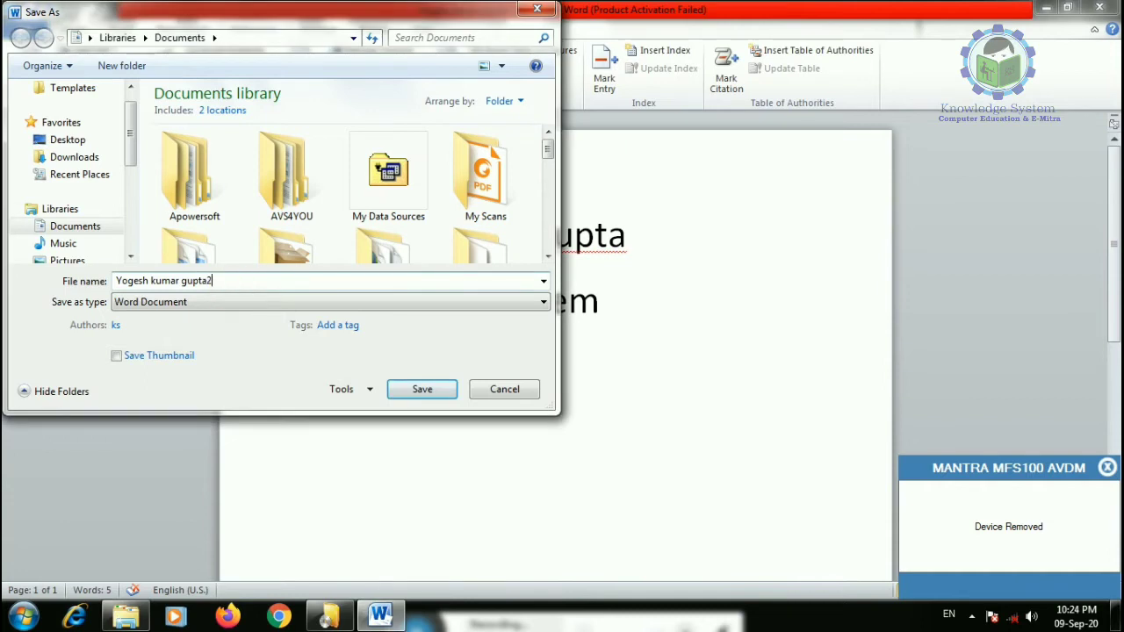
click(418, 393)
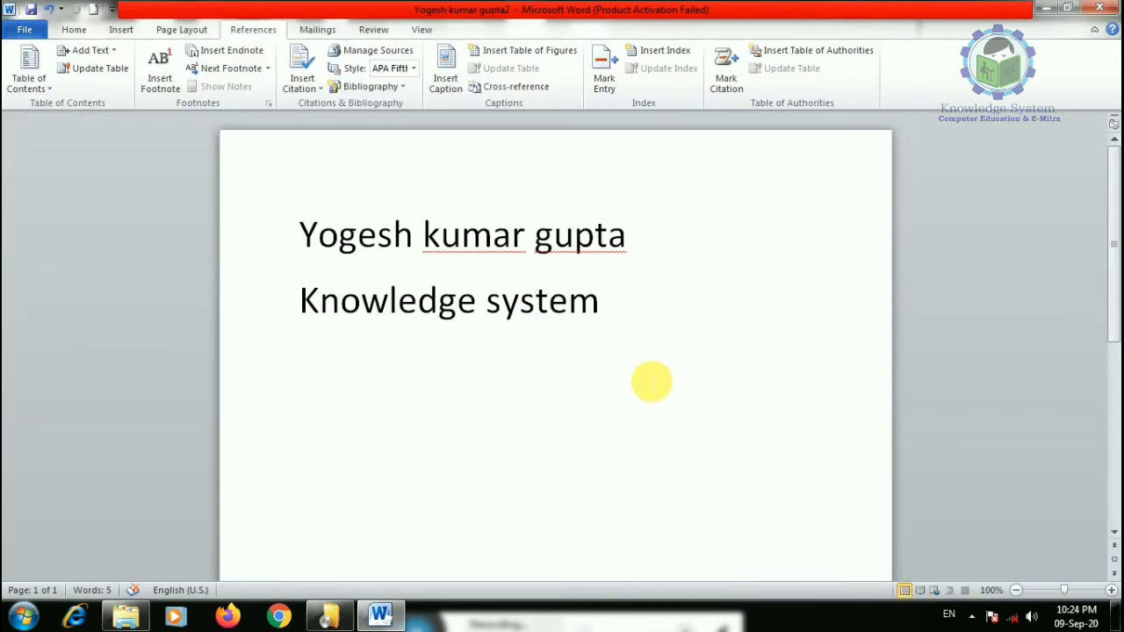
click(662, 304)
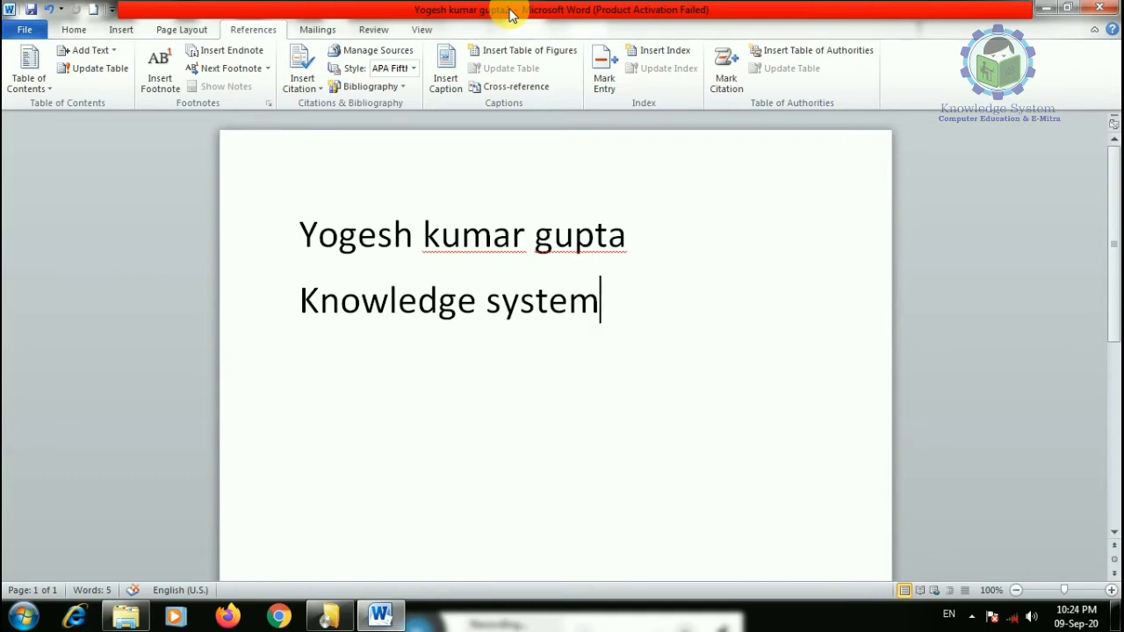
click(25, 29)
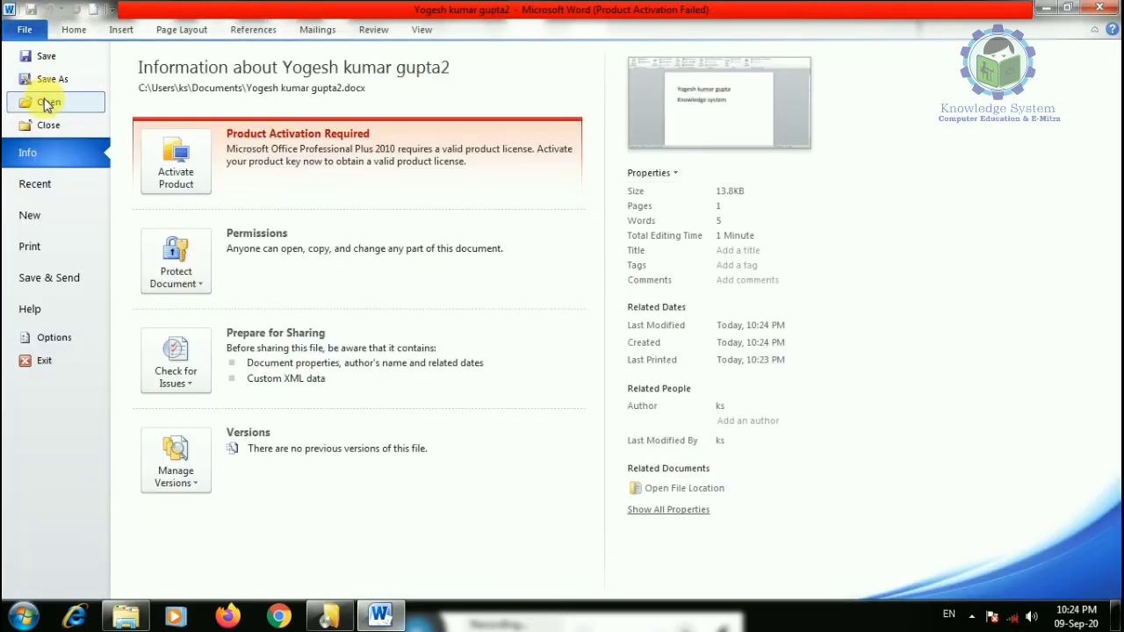
click(44, 103)
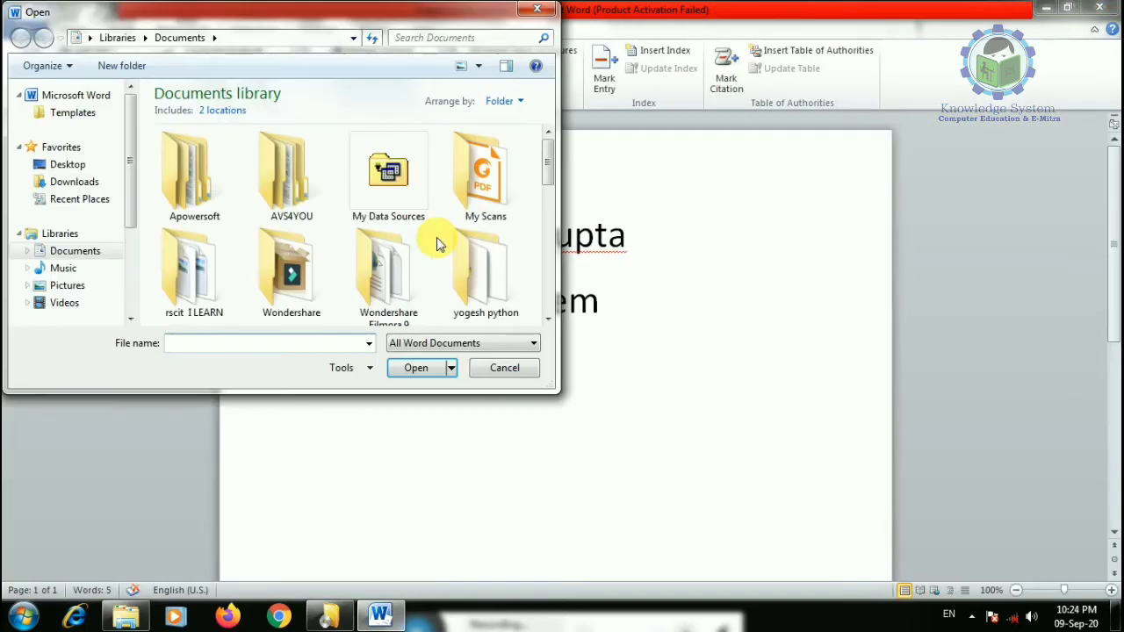
drag(545, 171, 549, 276)
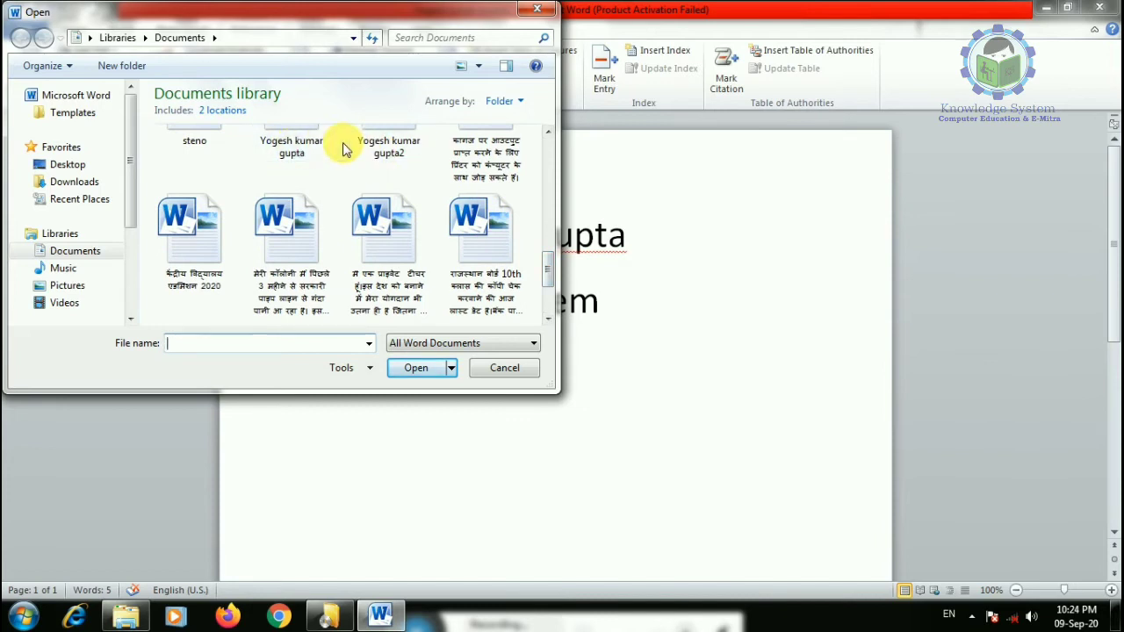
click(294, 160)
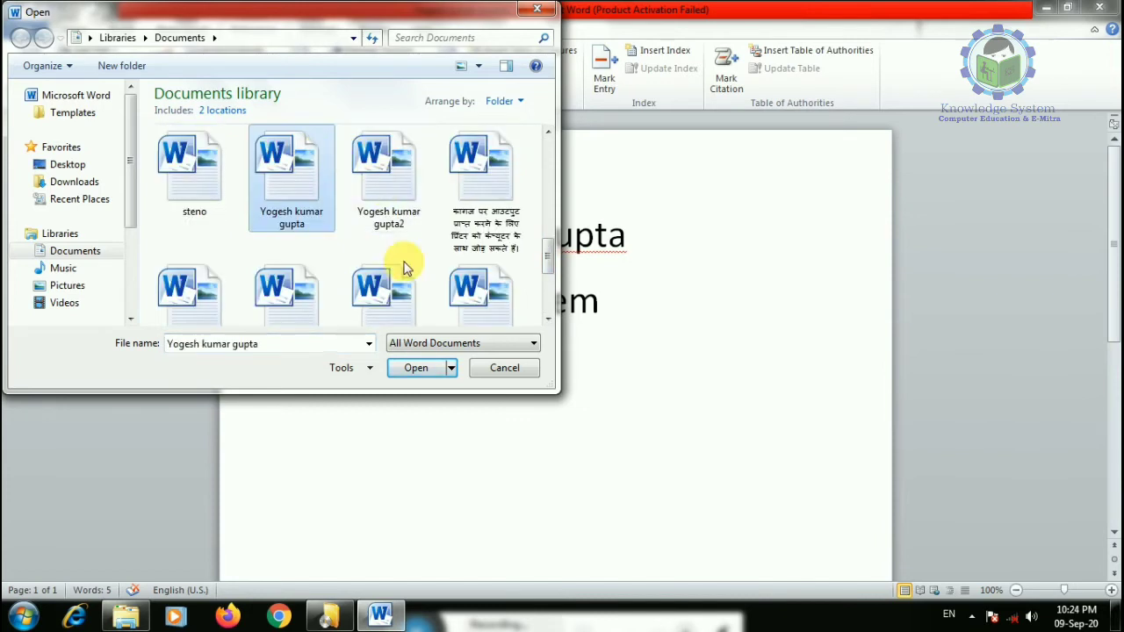
click(504, 368)
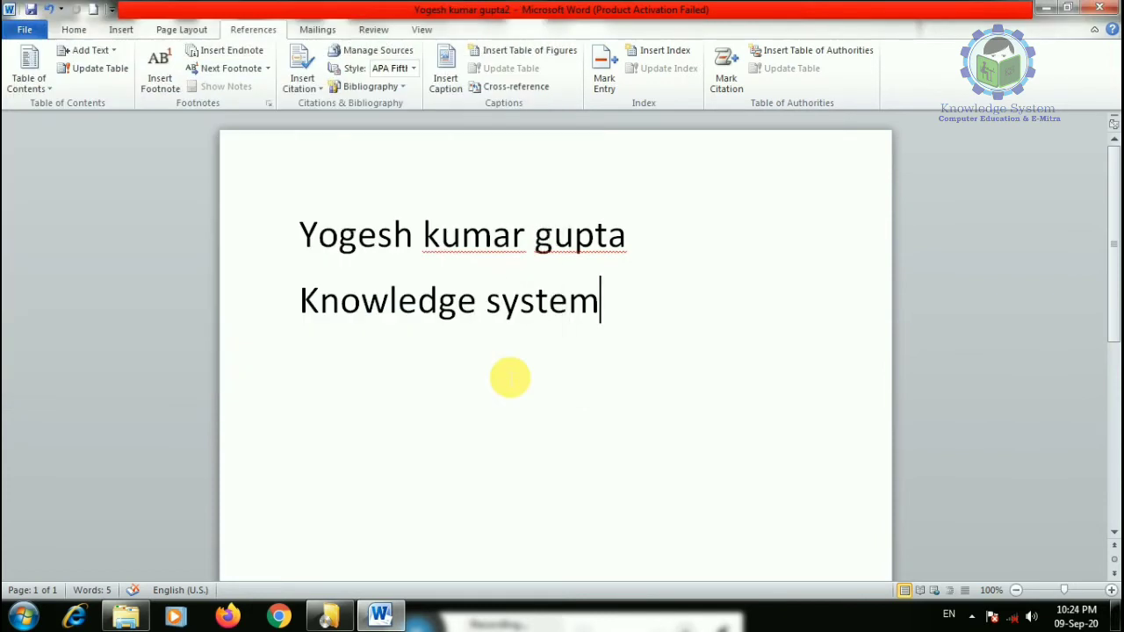
click(24, 29)
- Close the copy, then show the Recent documents list and inspect its entries' options
click(51, 125)
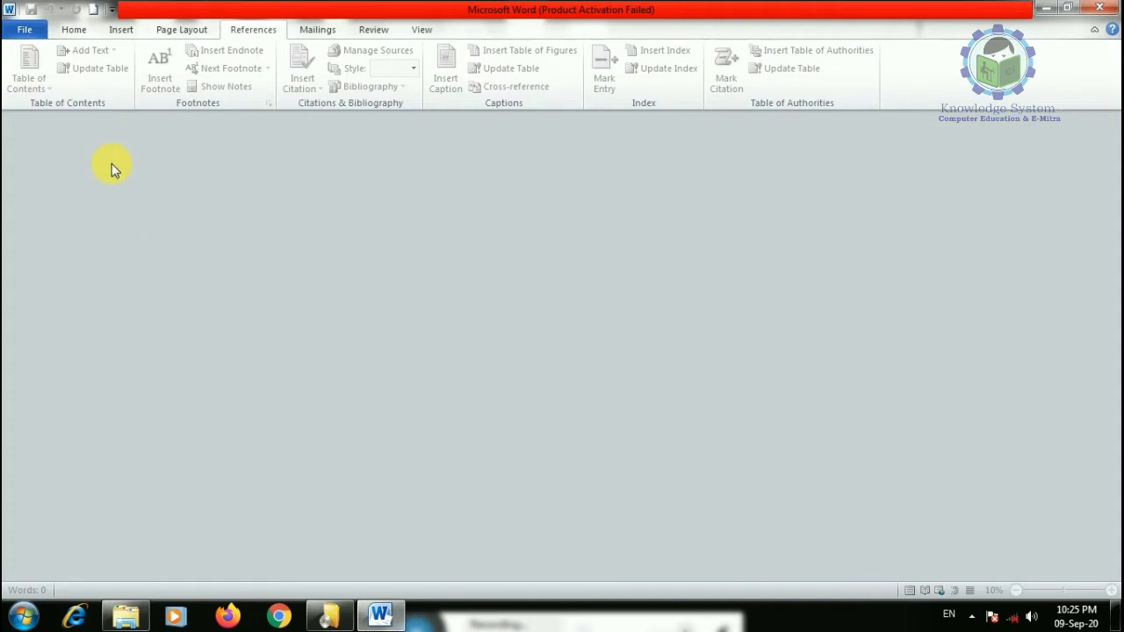
click(24, 31)
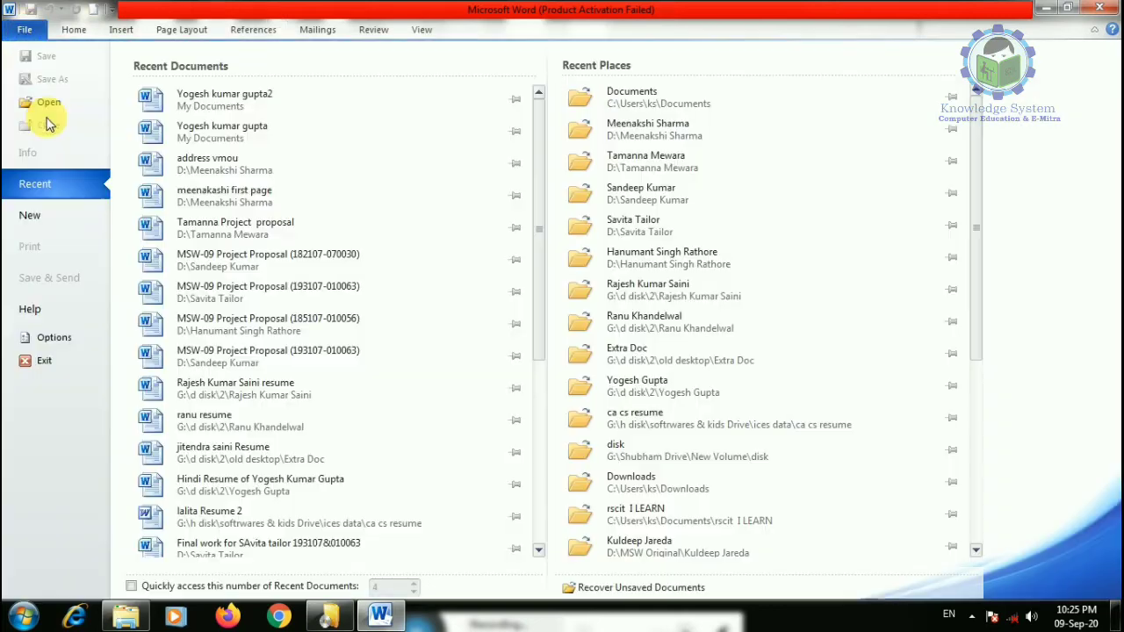
right_click(241, 229)
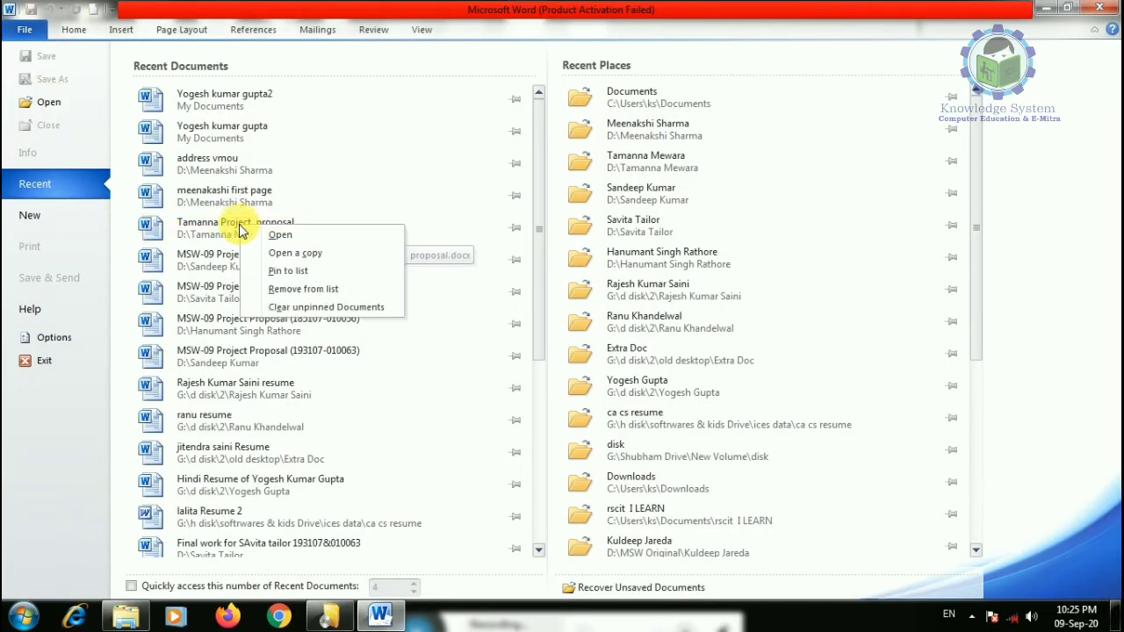
right_click(207, 134)
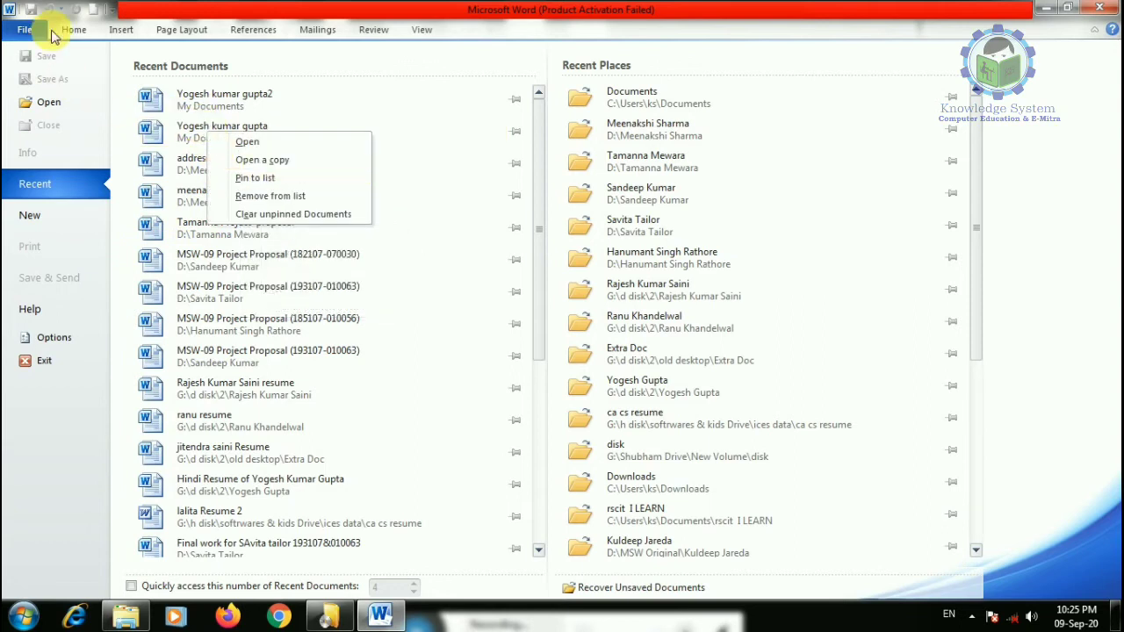
- In the Open dialog, review the original file's Properties (13.8 KB .docx), then cancel both dialogs
click(50, 103)
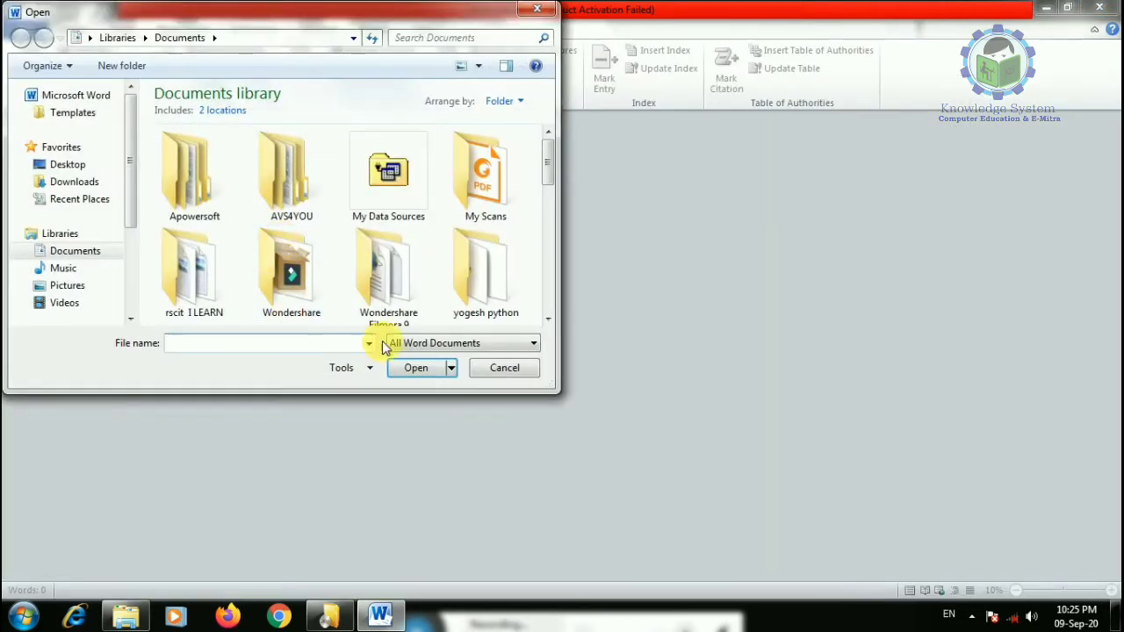
scroll(547, 206, down, 3)
scroll(547, 230, down, 3)
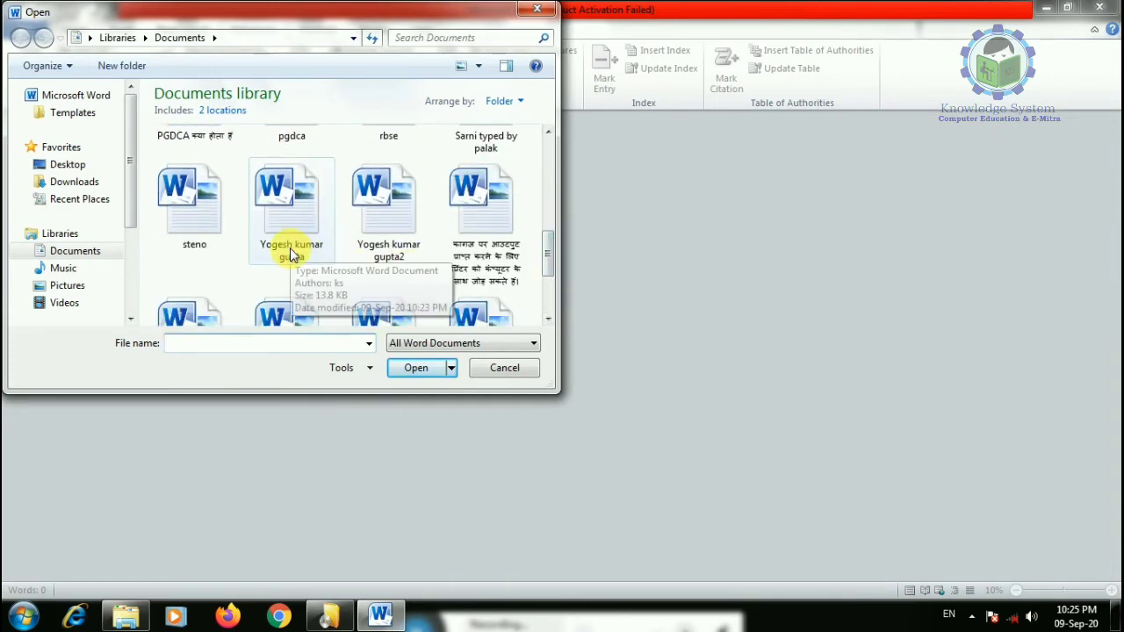
right_click(286, 235)
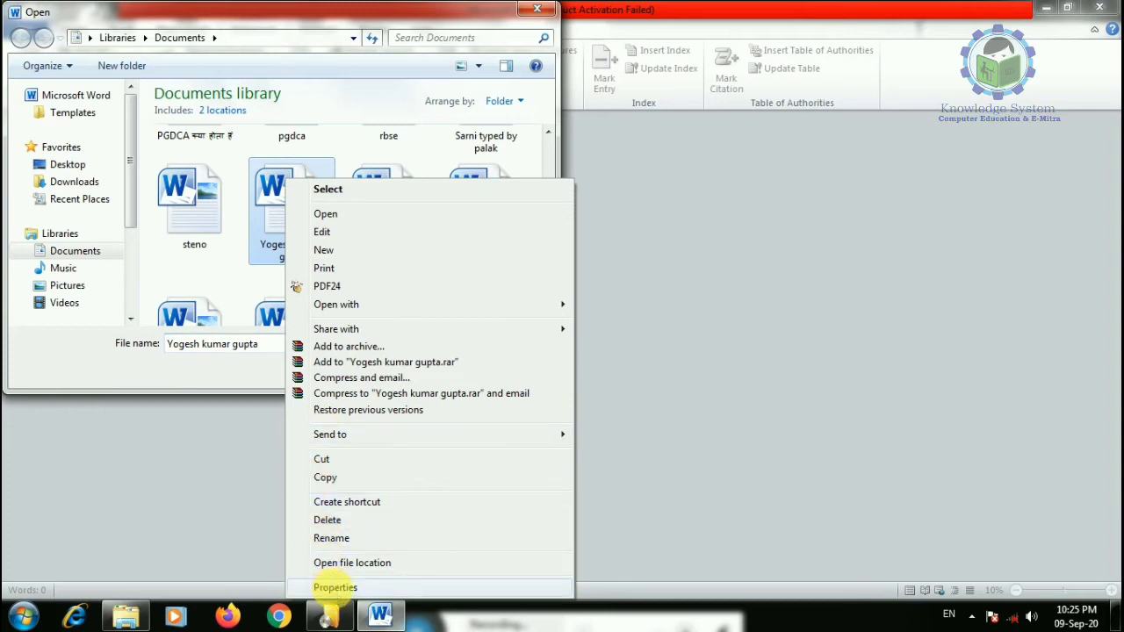
click(335, 588)
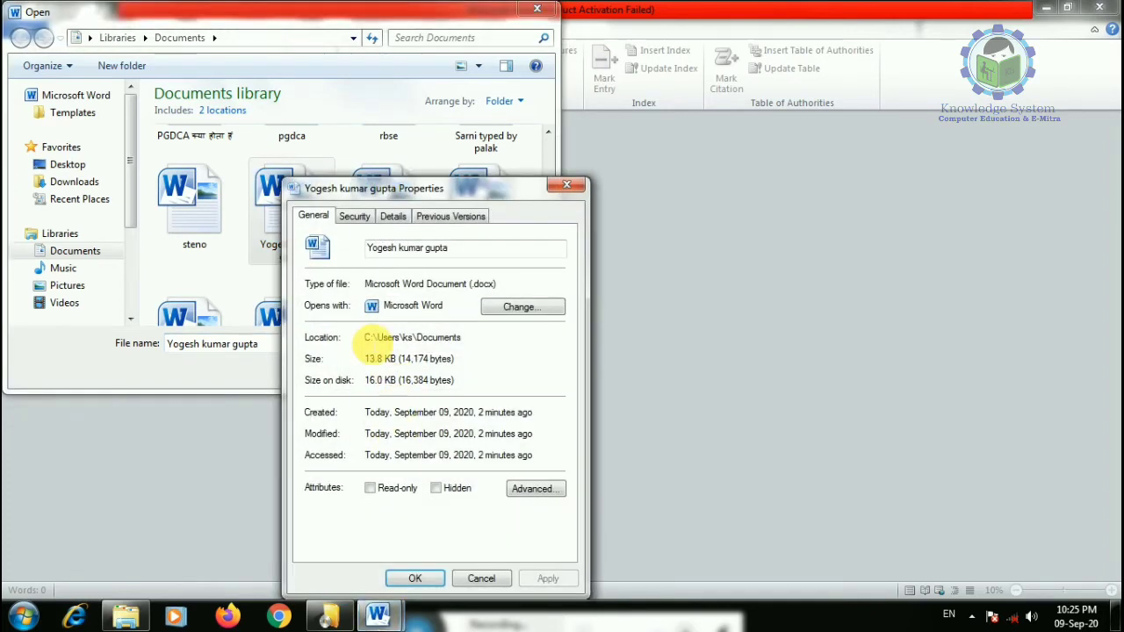
double_click(490, 283)
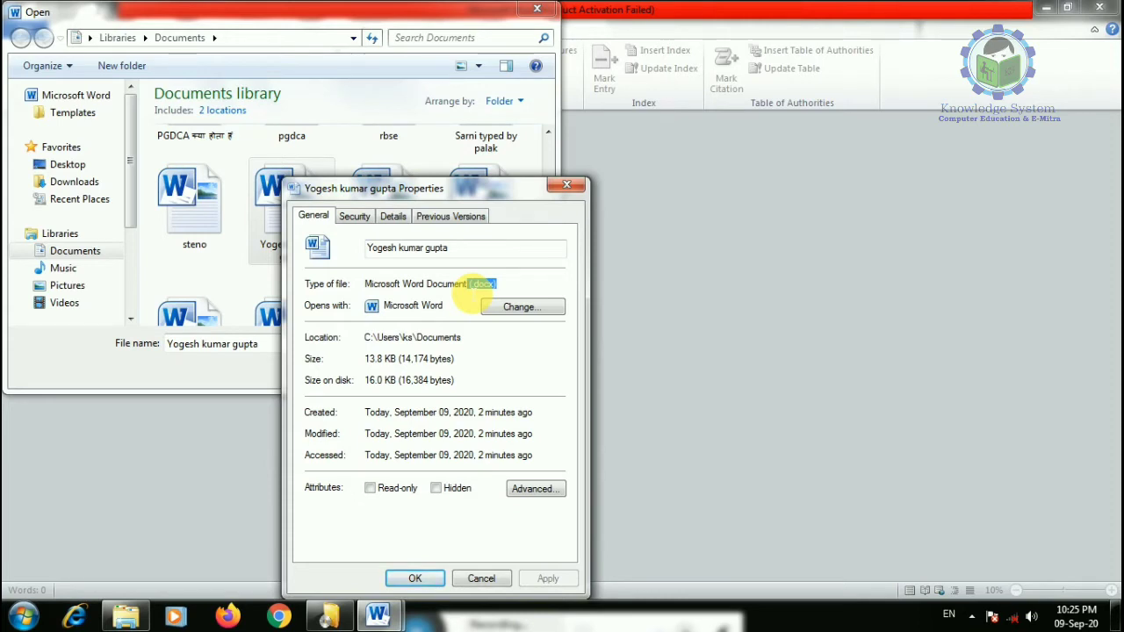
click(481, 578)
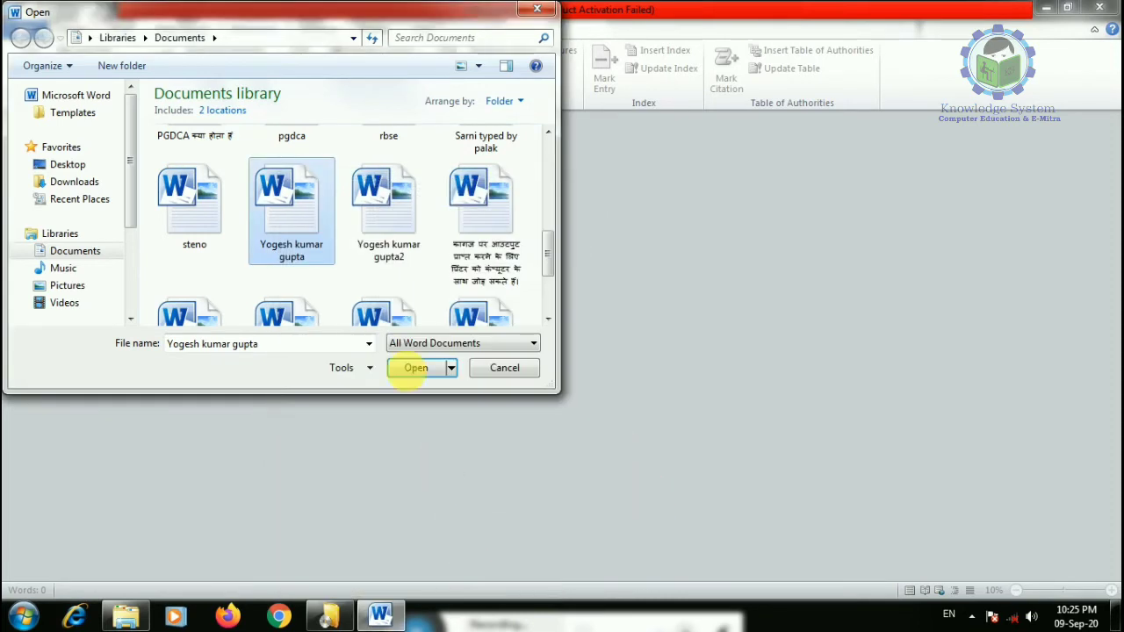
click(511, 370)
- Reopen the copy ending in 2 from Recent, then view Help showing version 14.0.6023.1000
click(33, 32)
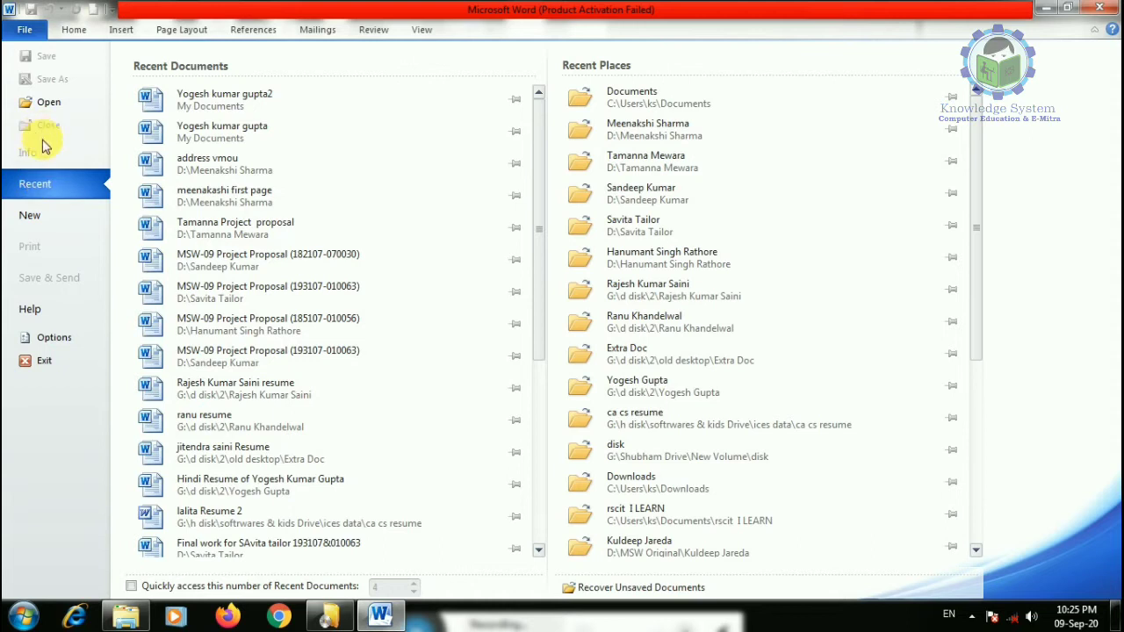
click(182, 101)
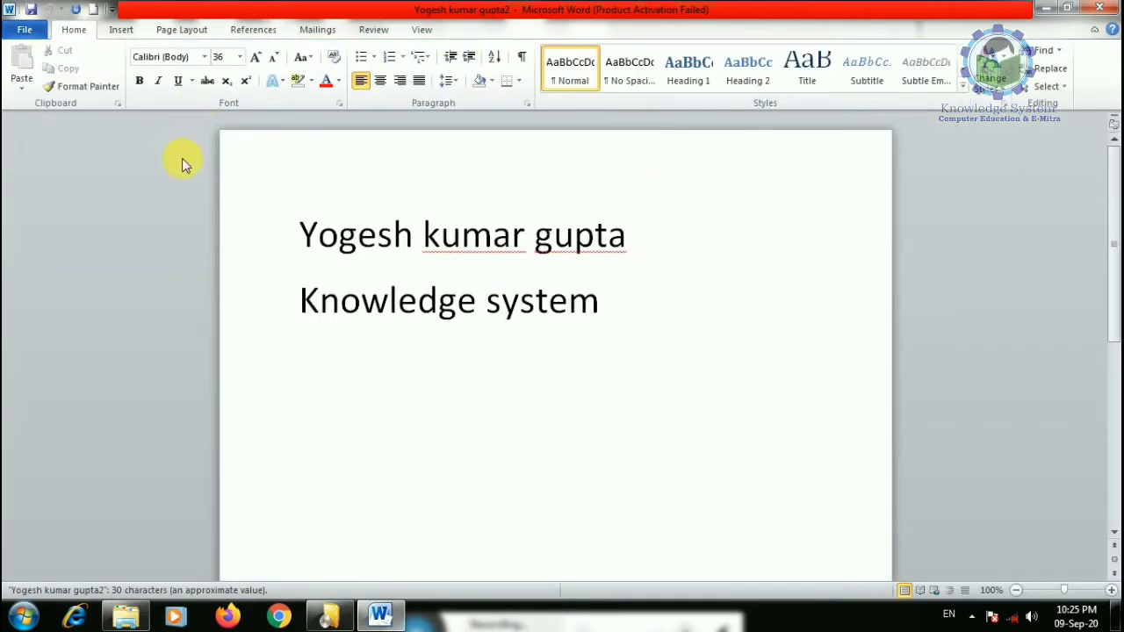
click(27, 29)
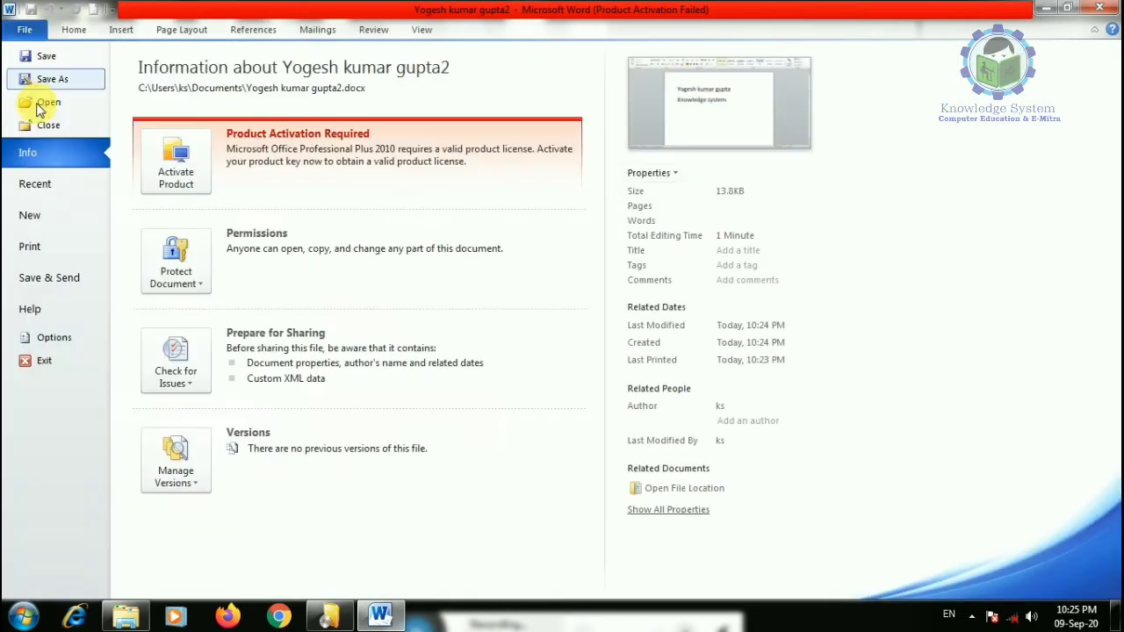
click(35, 185)
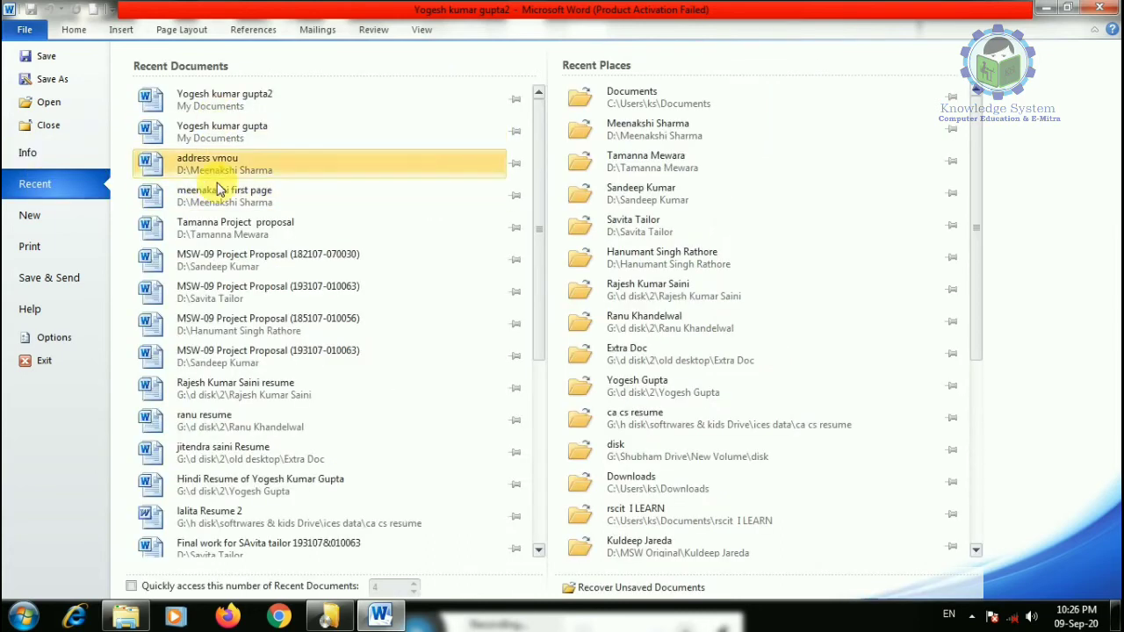
scroll(224, 369, down, 5)
scroll(207, 290, up, 5)
scroll(707, 211, down, 3)
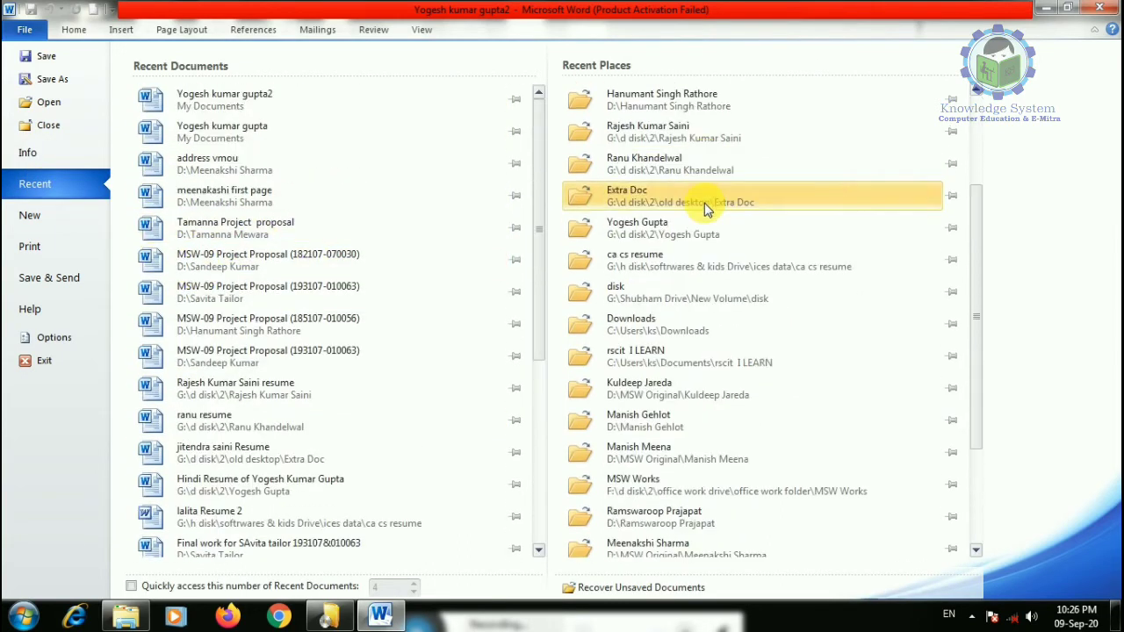
scroll(693, 369, up, 3)
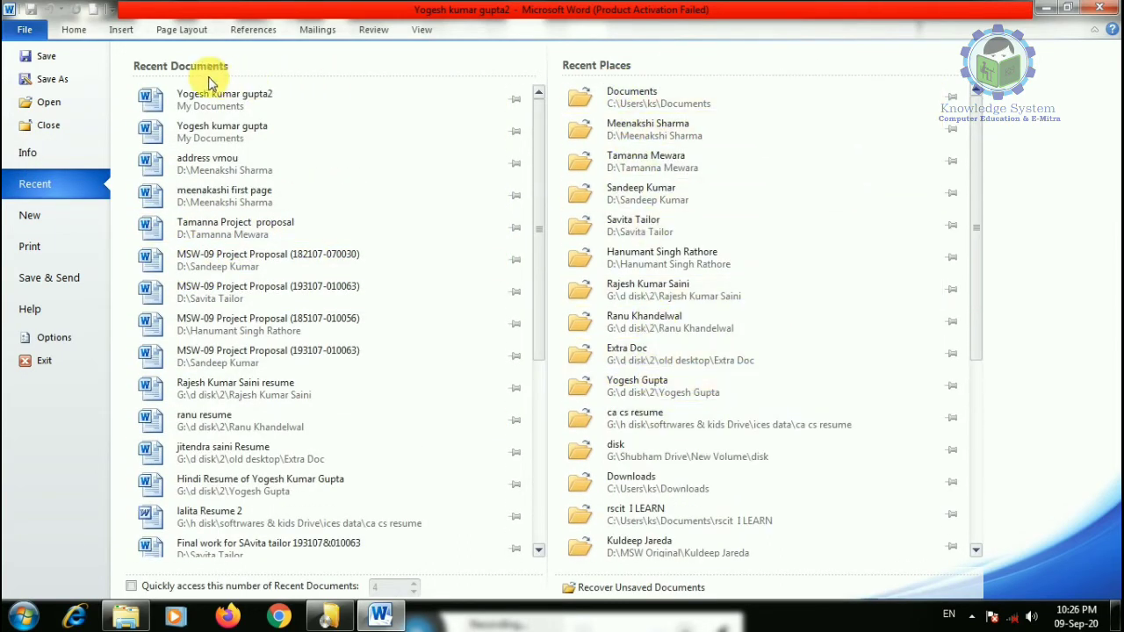
click(31, 154)
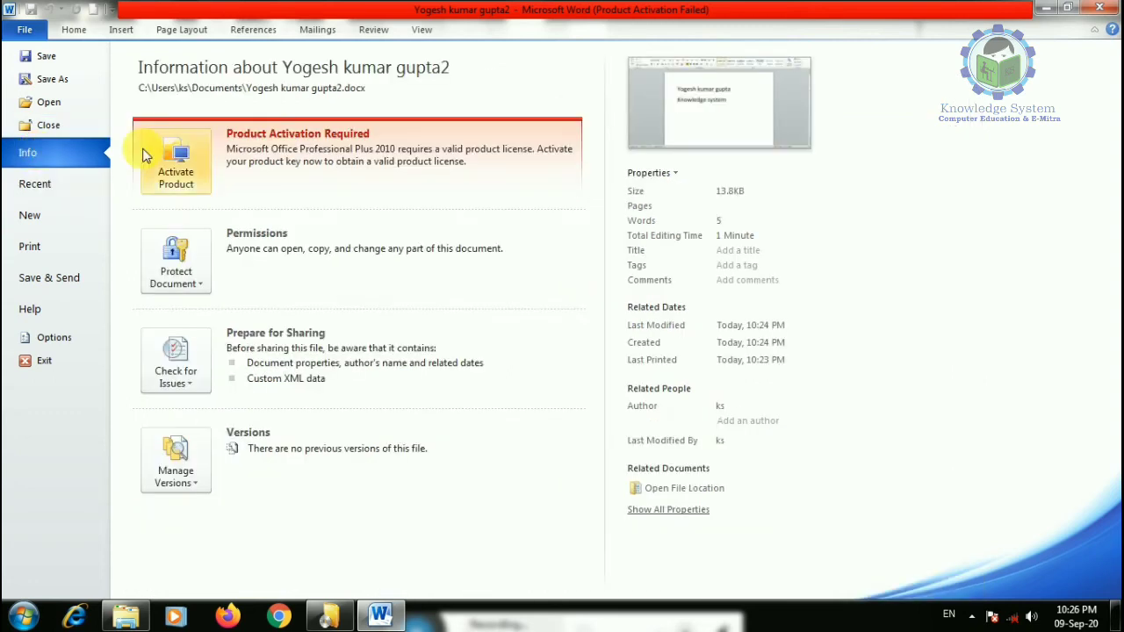
click(185, 173)
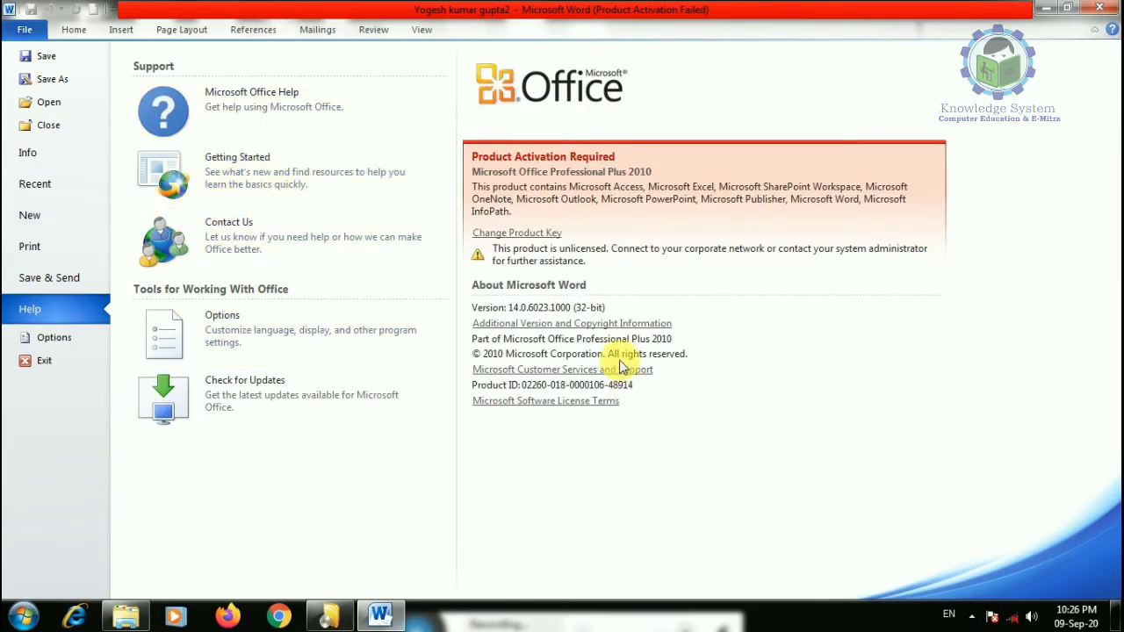
- Mark the copy ending in 2 as final from Protect Document, confirming both notices
click(38, 153)
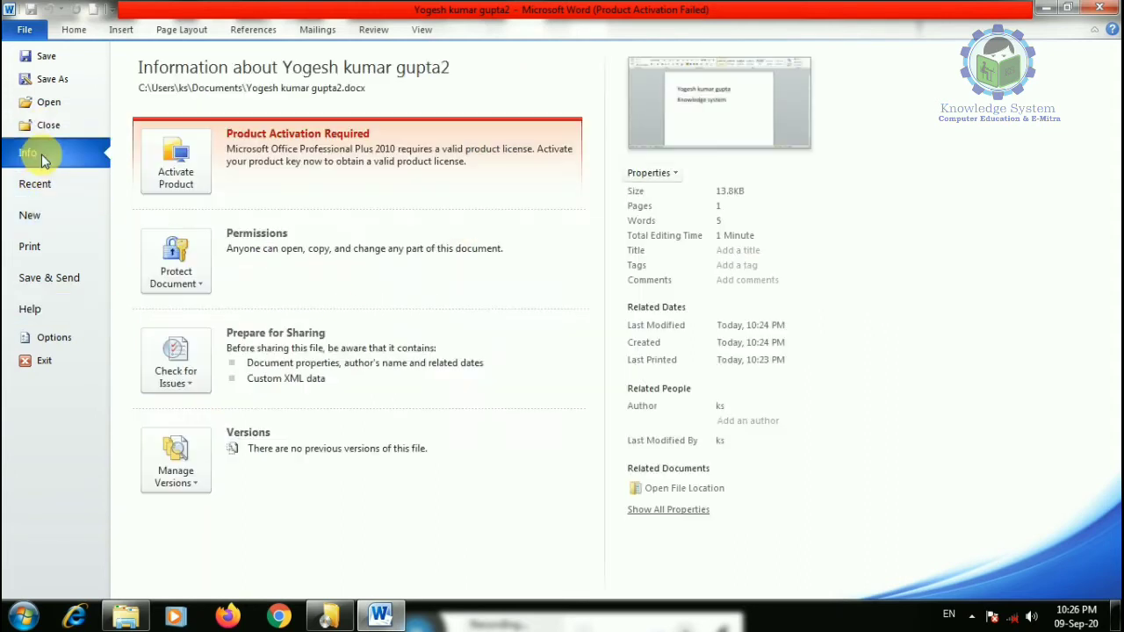
click(183, 275)
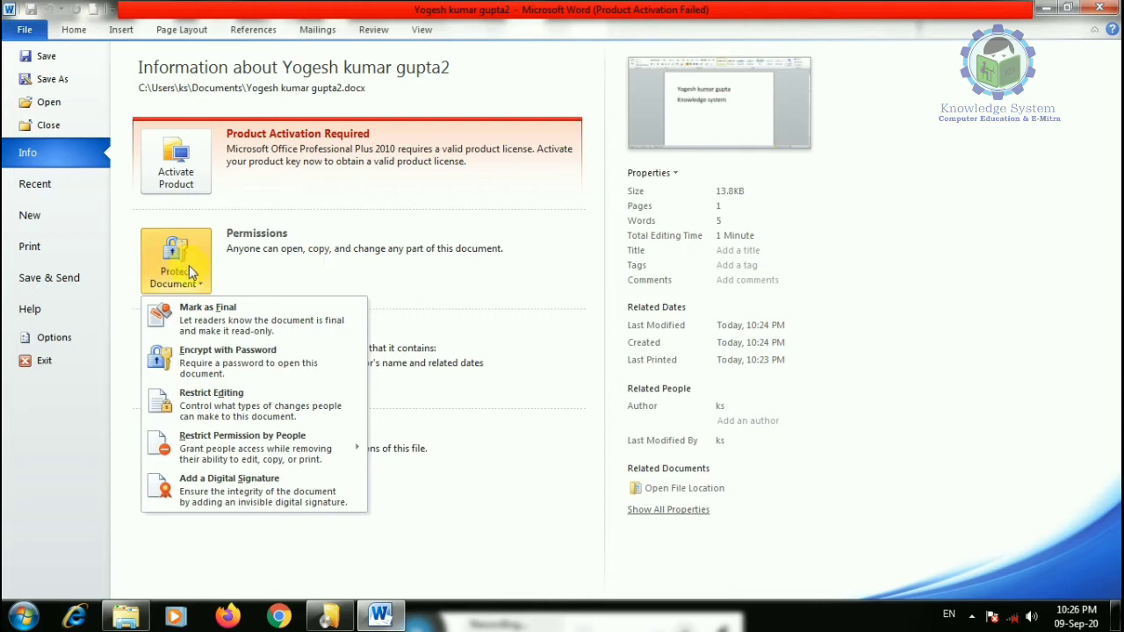
click(189, 309)
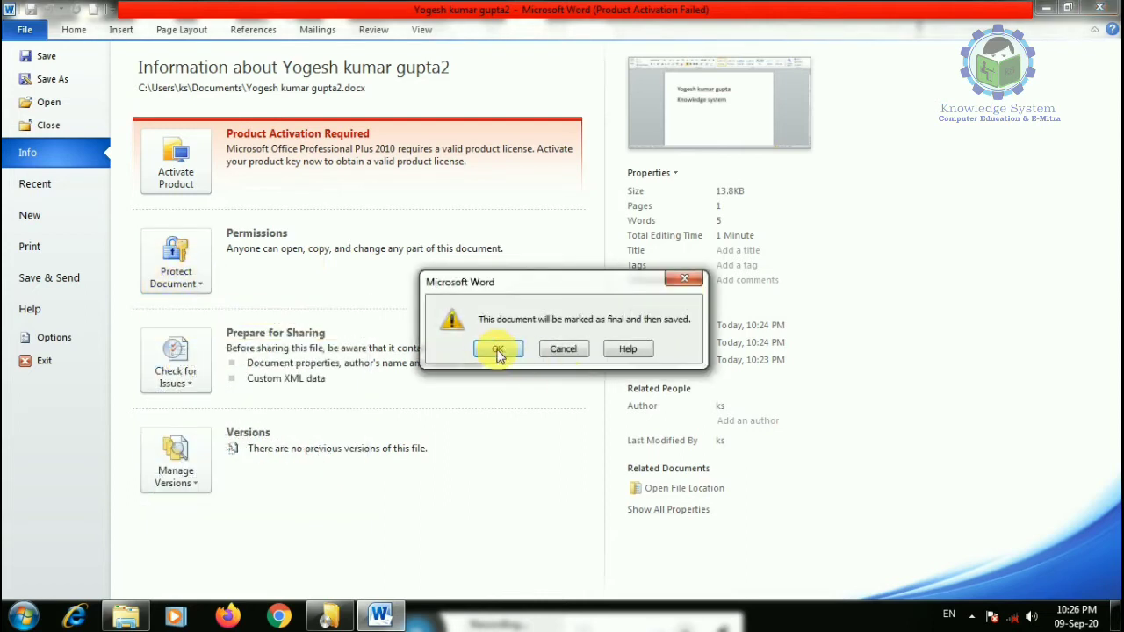
click(498, 351)
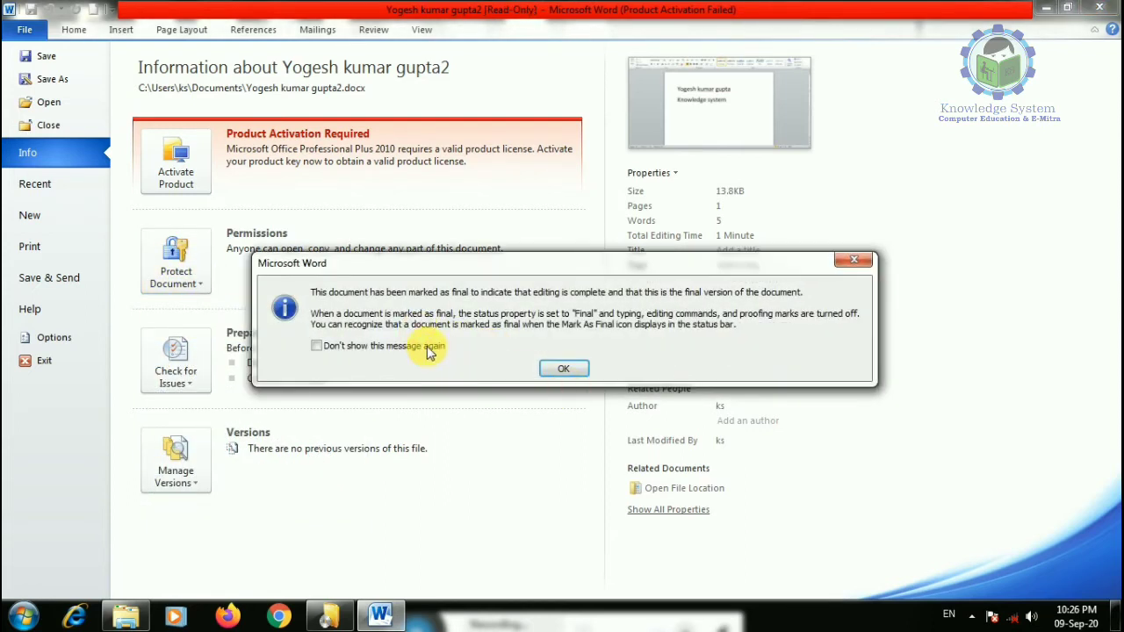
click(575, 369)
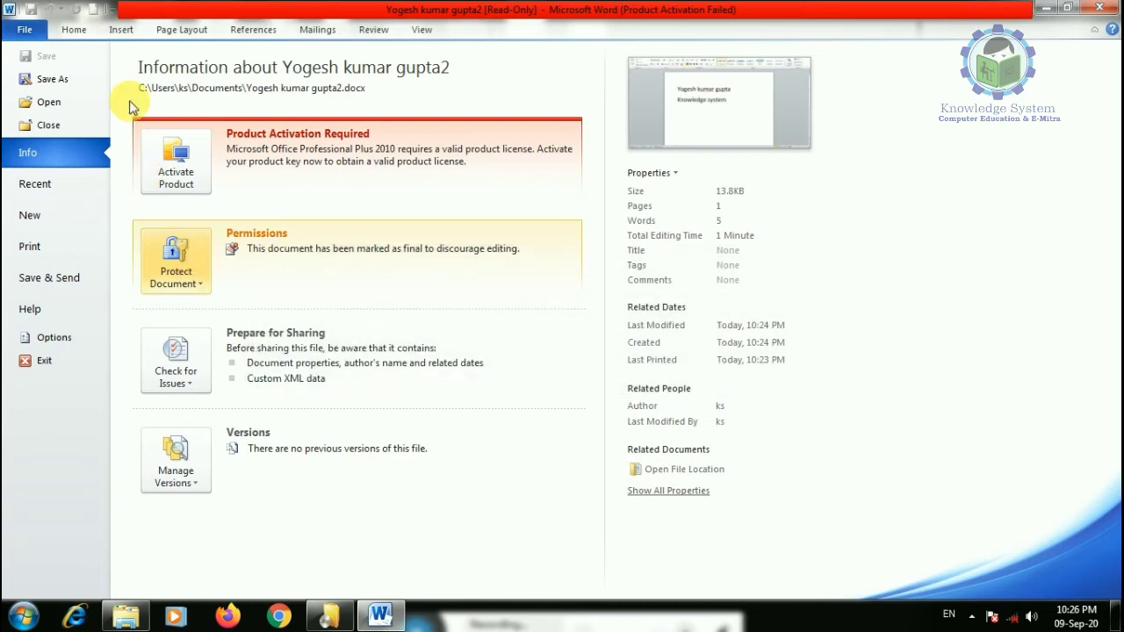
- Try editing the final-marked text, then choose Edit Anyway to make it editable
click(74, 29)
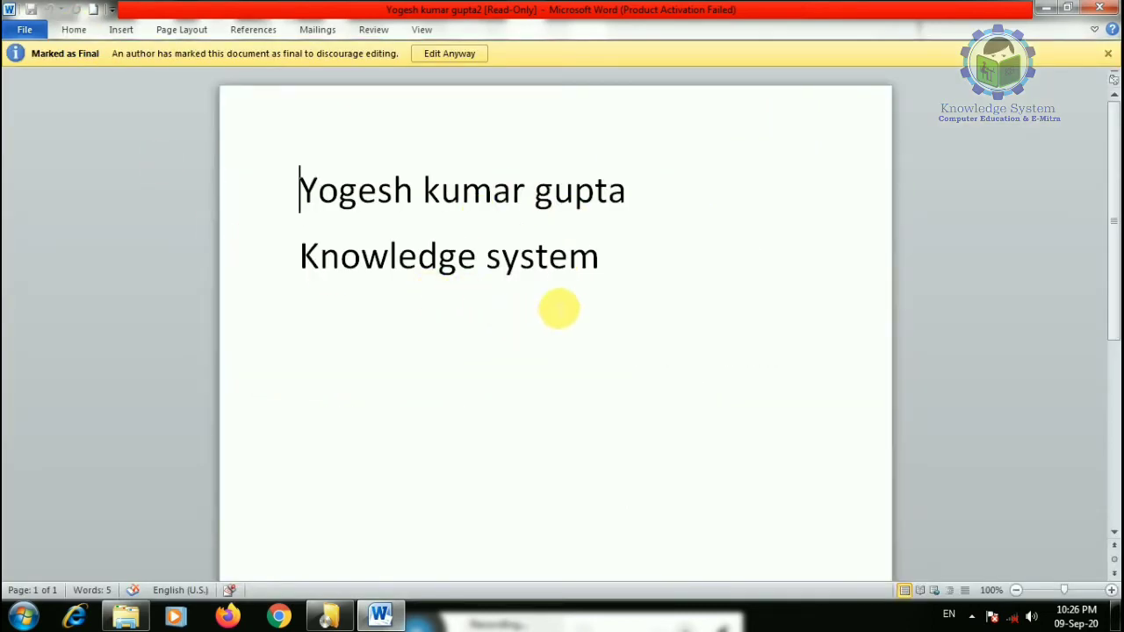
click(624, 280)
key(BackSpace)
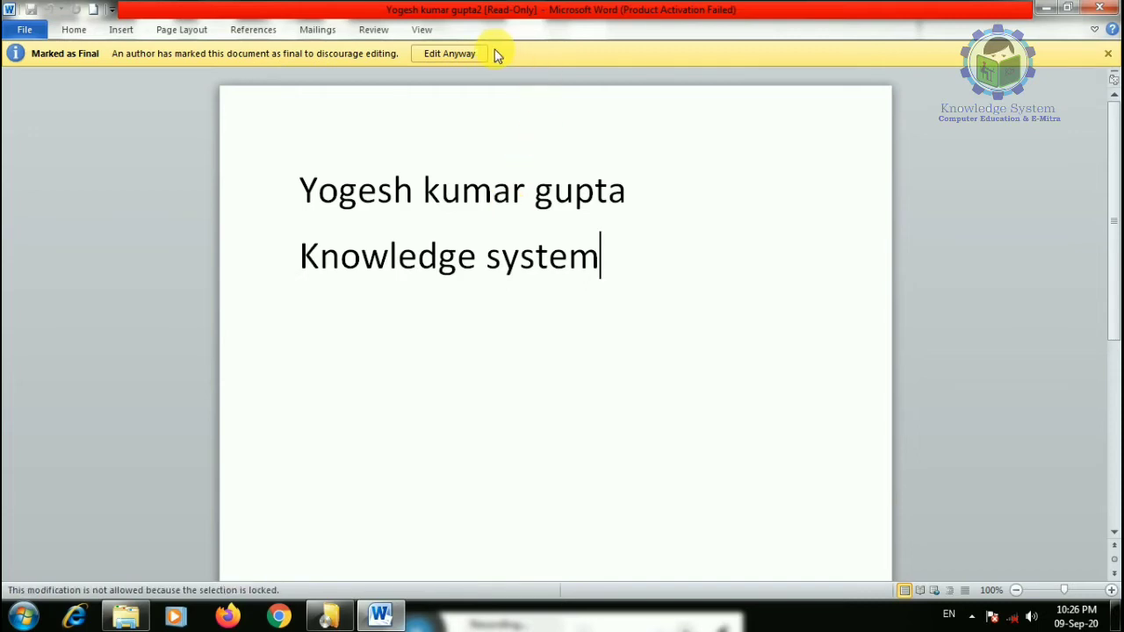
click(449, 53)
- Add a new line 'jaipur' below Knowledge system and go to the File view
key(Return)
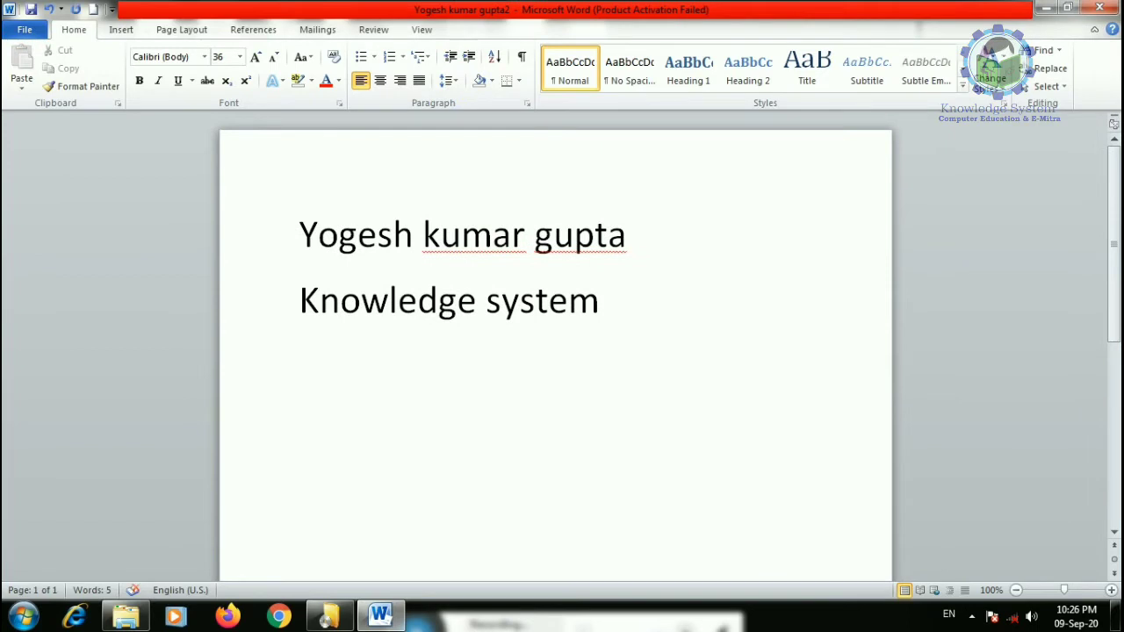
text(jaipu)
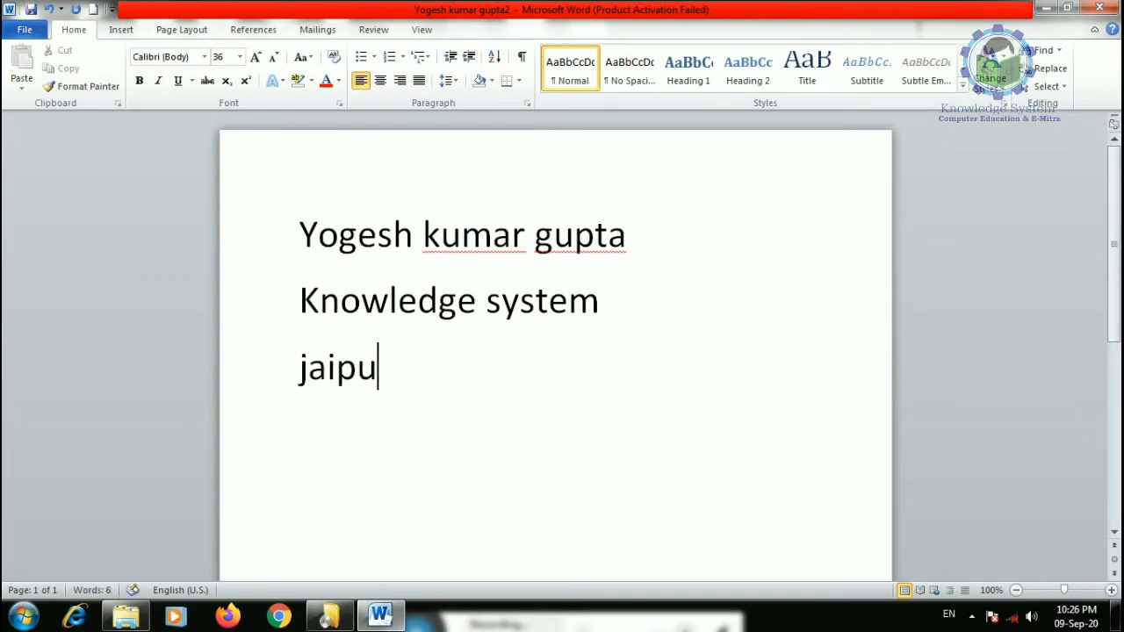
text(r)
key(Return)
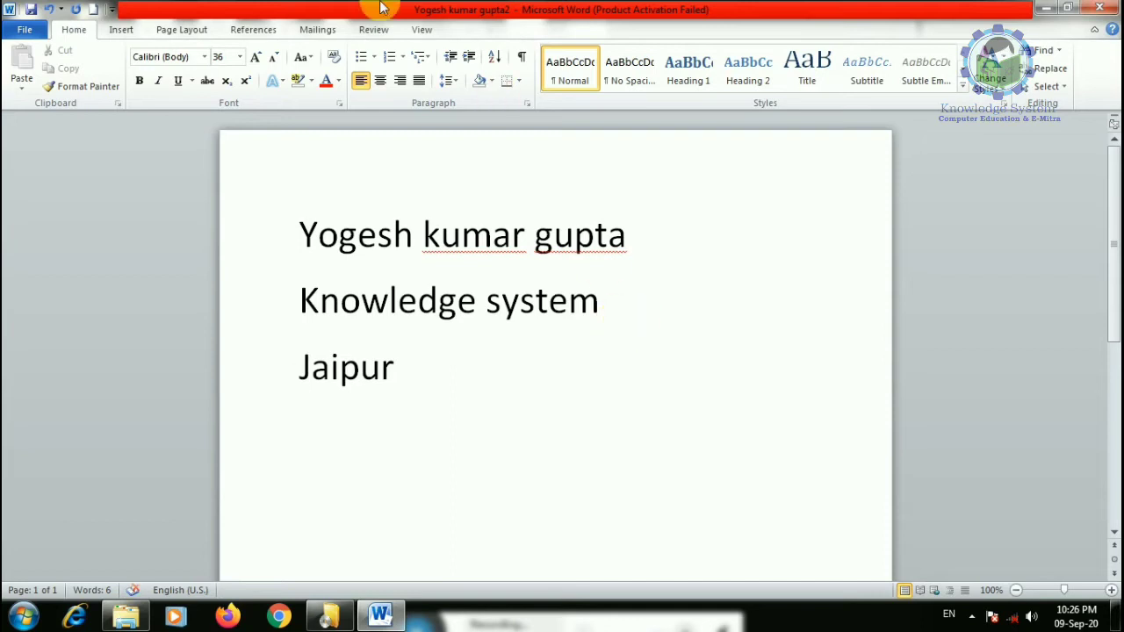
click(25, 29)
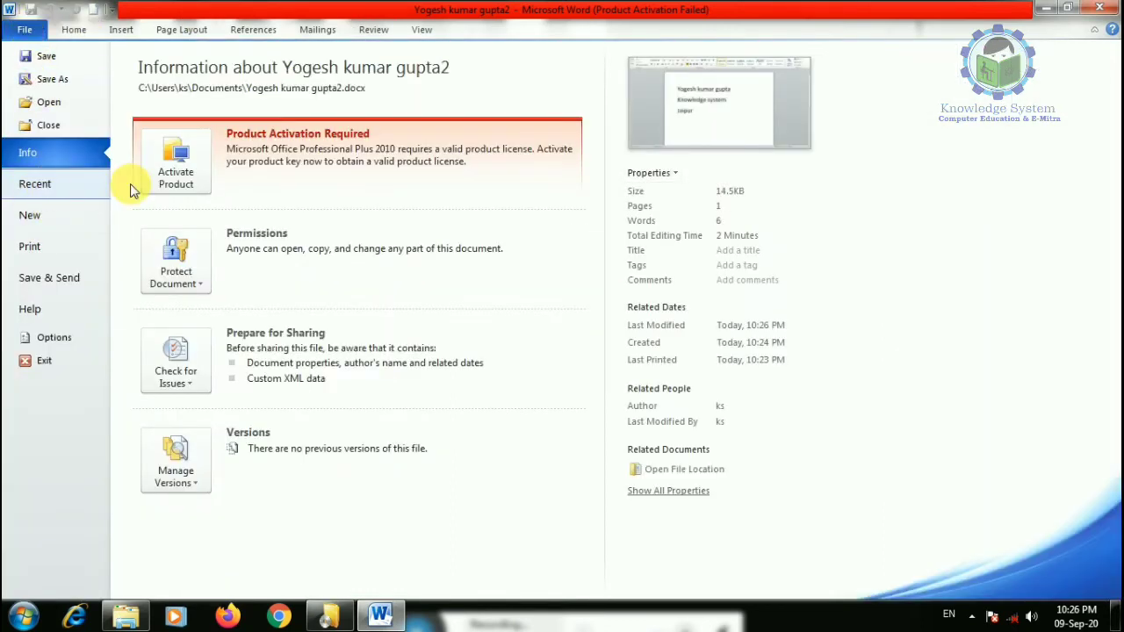
- Encrypt the document with a password, entering it and confirming it
click(176, 263)
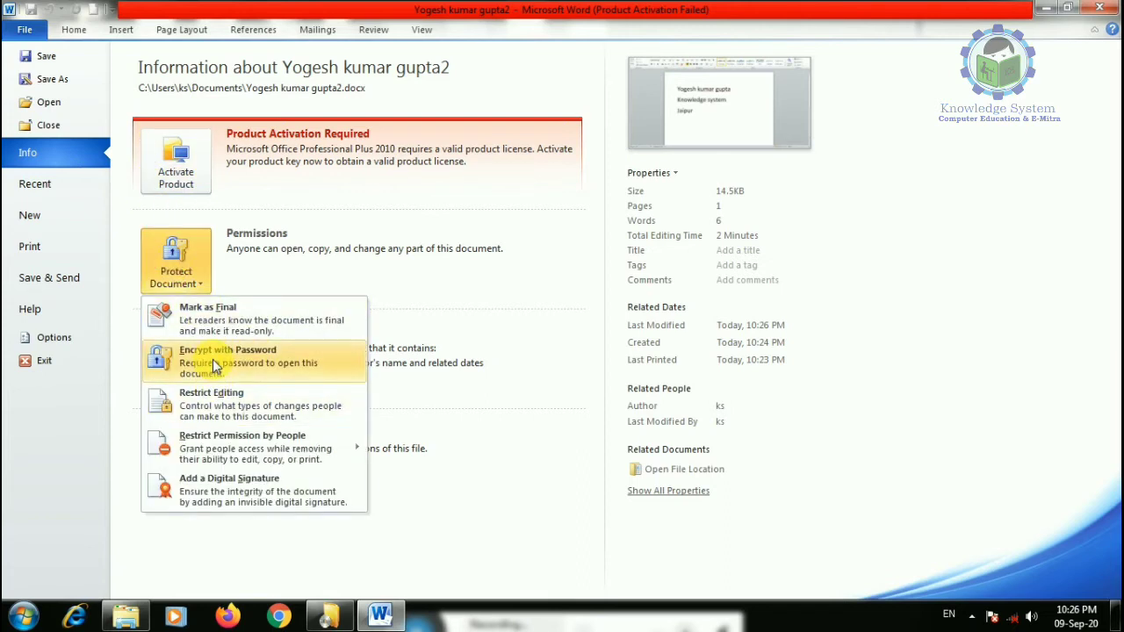
click(212, 359)
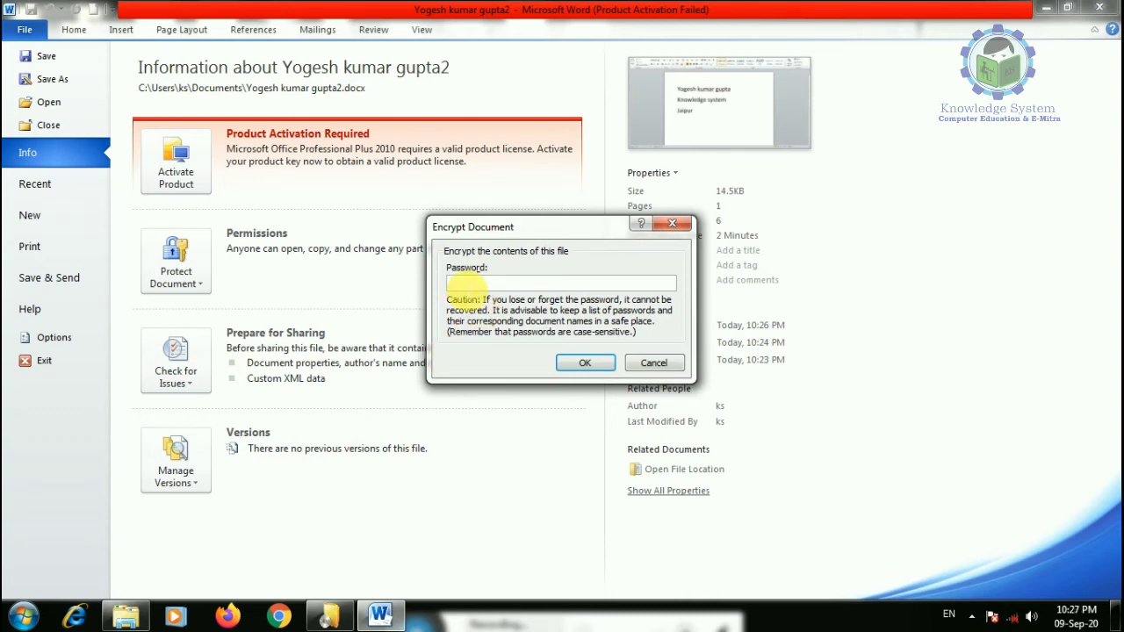
text(1)
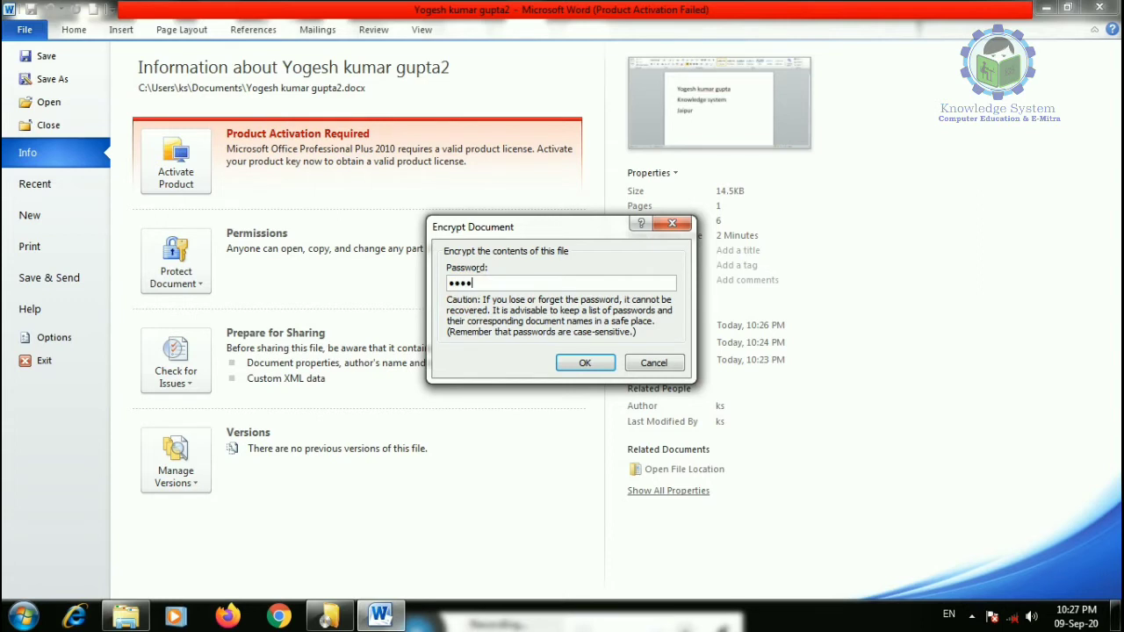
click(579, 363)
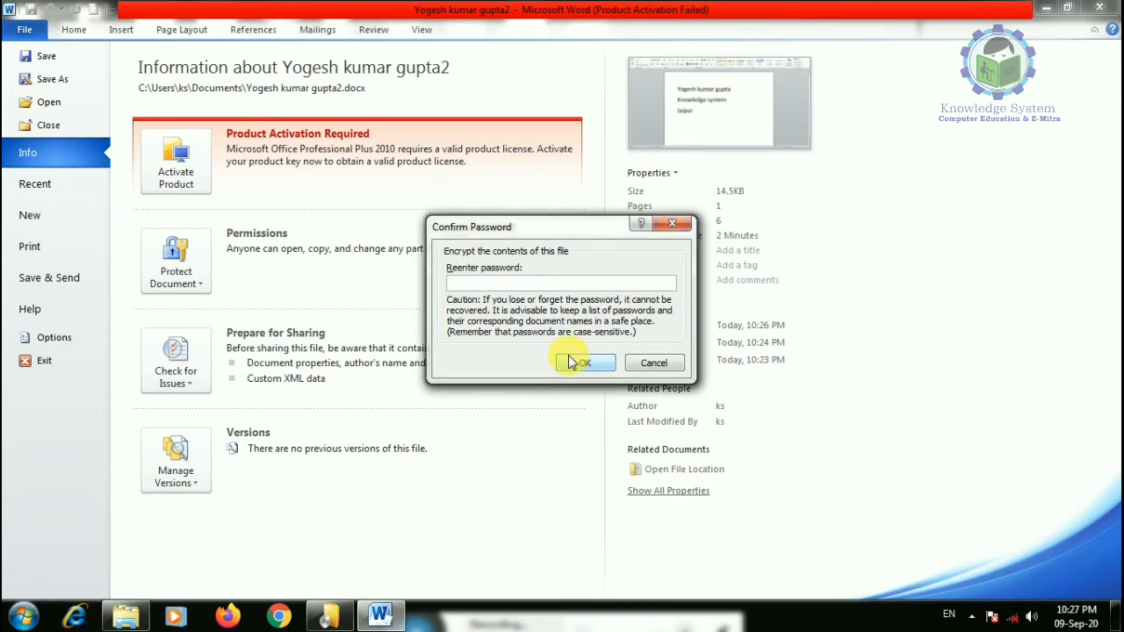
text(1)
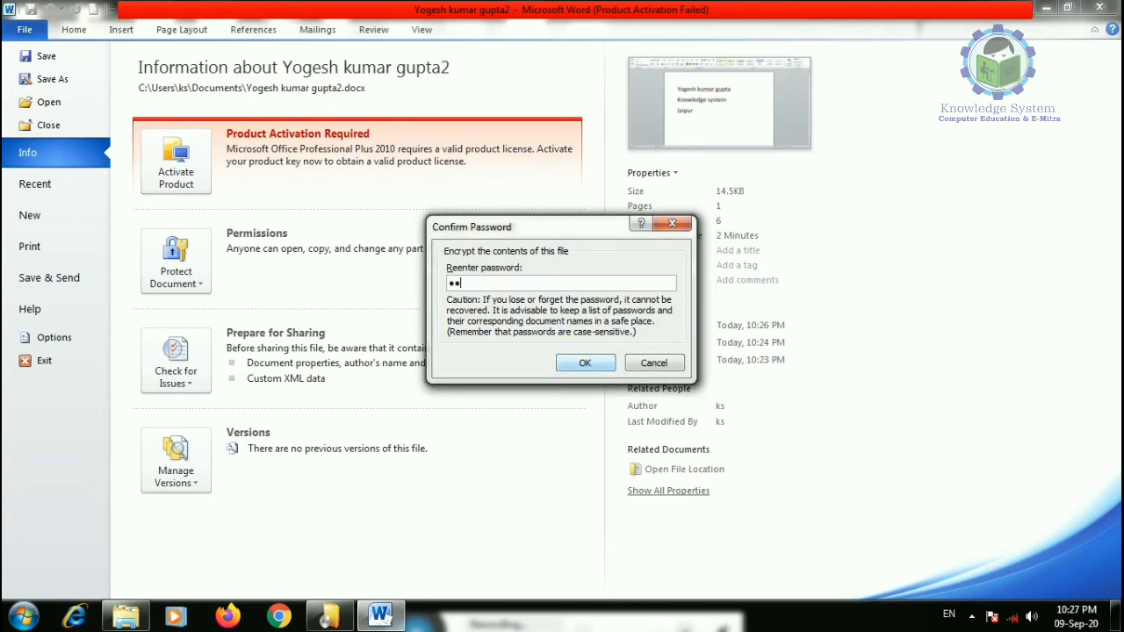
click(582, 360)
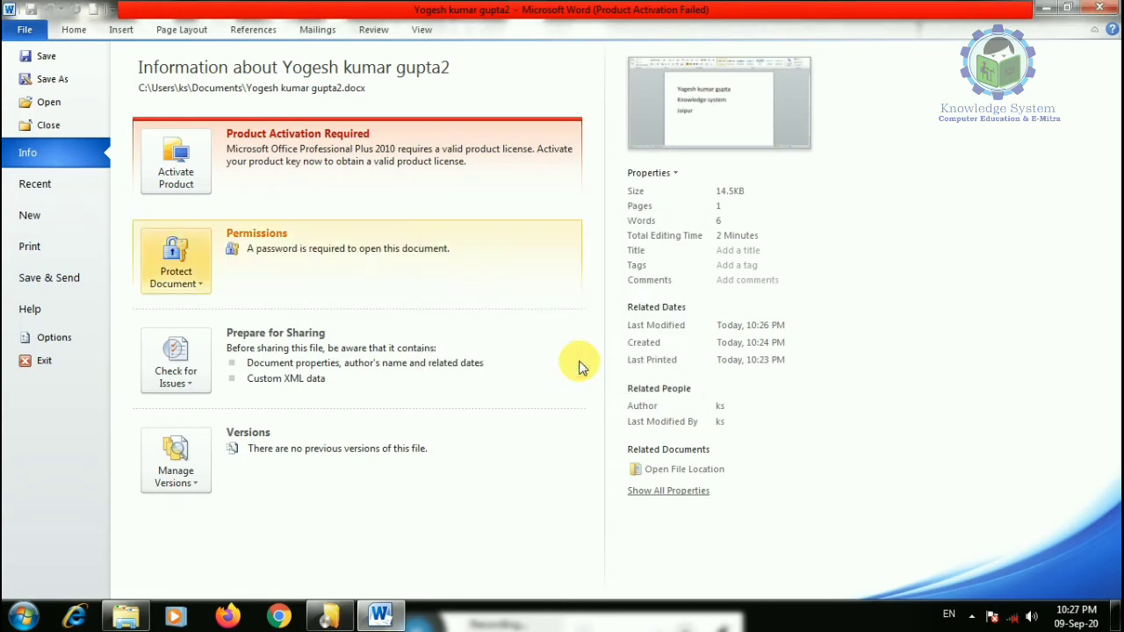
- Close the password-protected document from the File menu
click(73, 29)
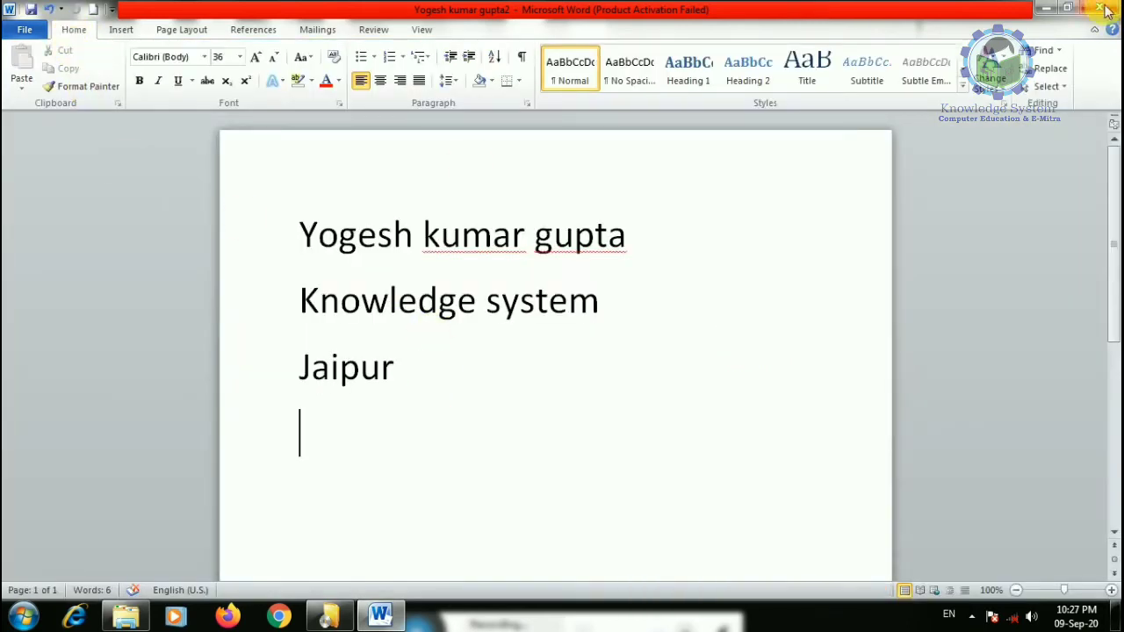
click(26, 29)
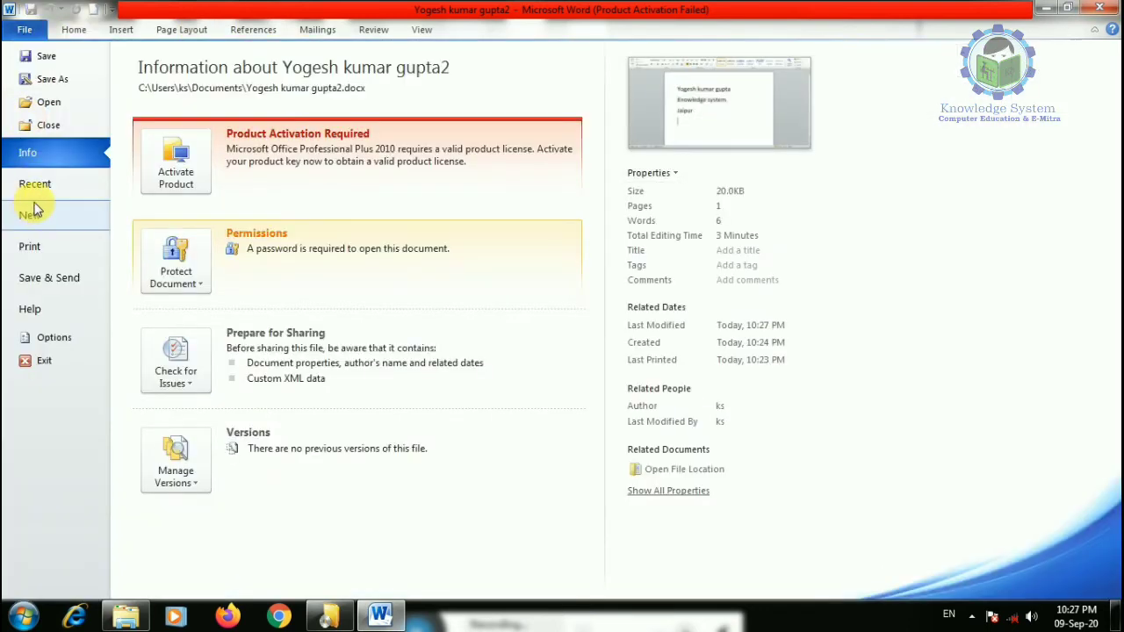
click(48, 124)
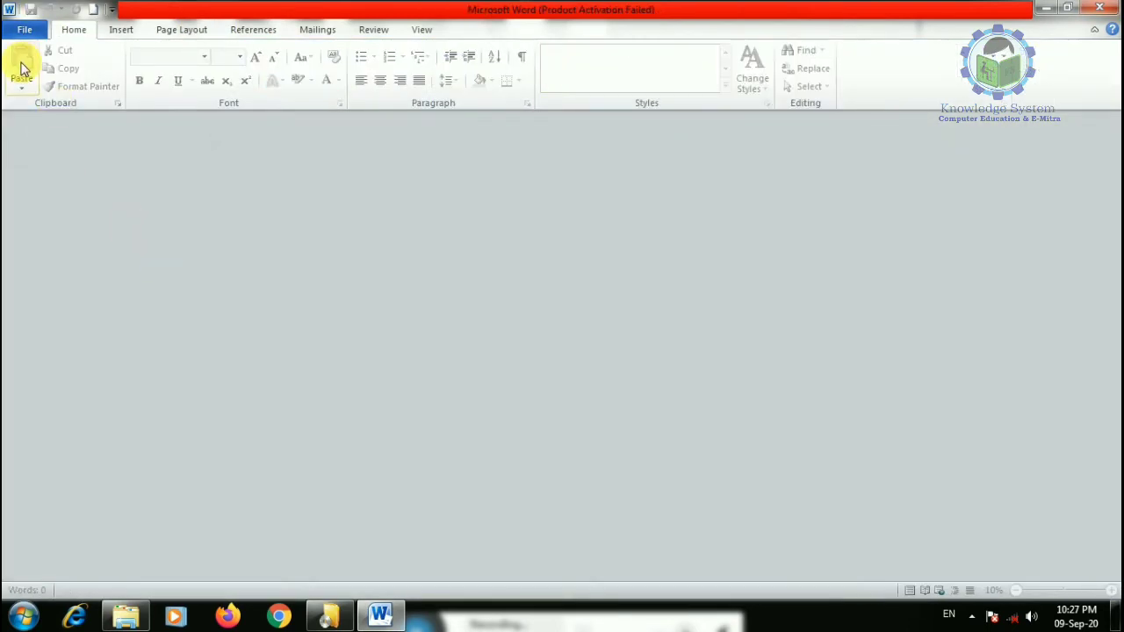
- Reopen the document from Recent files, supplying its password
click(31, 30)
click(201, 98)
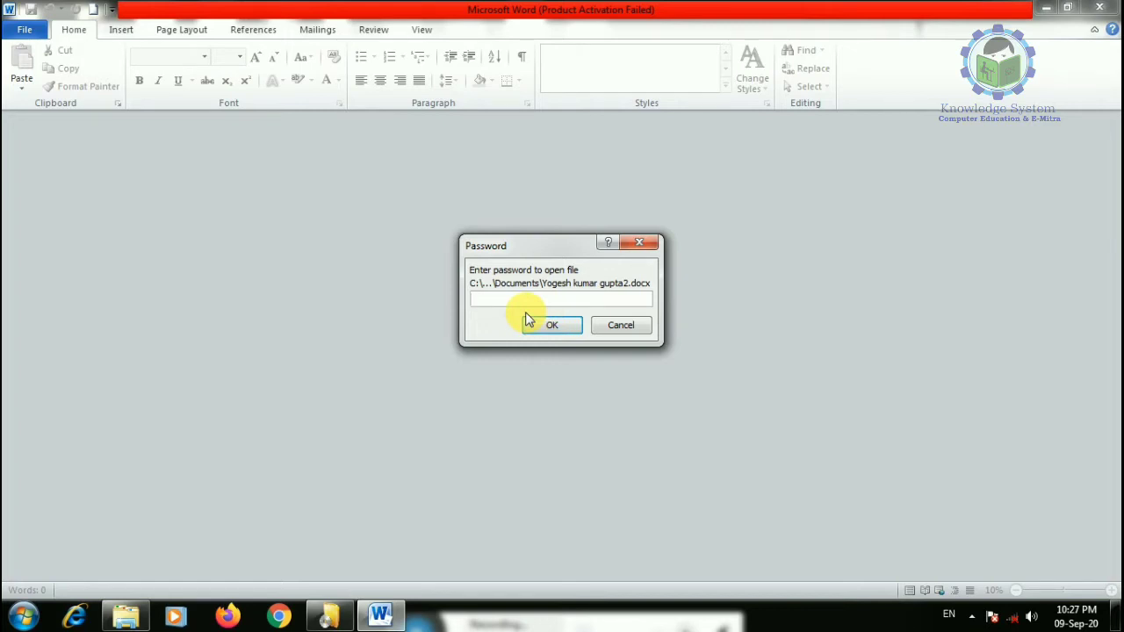
text(1)
click(553, 325)
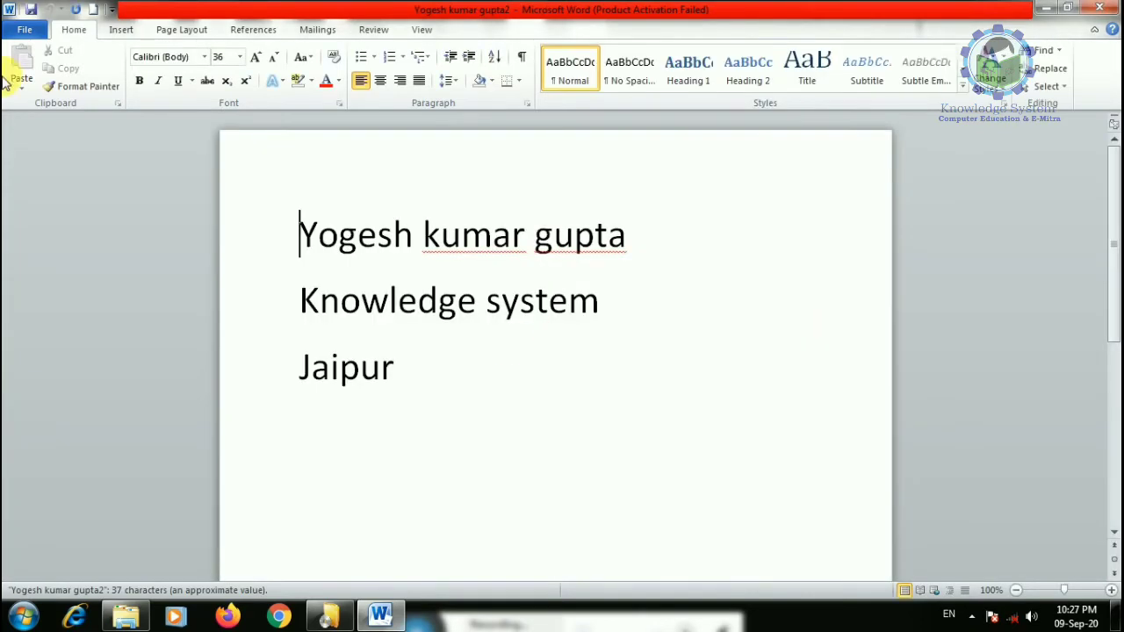
- Clear the Encrypt with Password entry so the document opens without a password
click(25, 29)
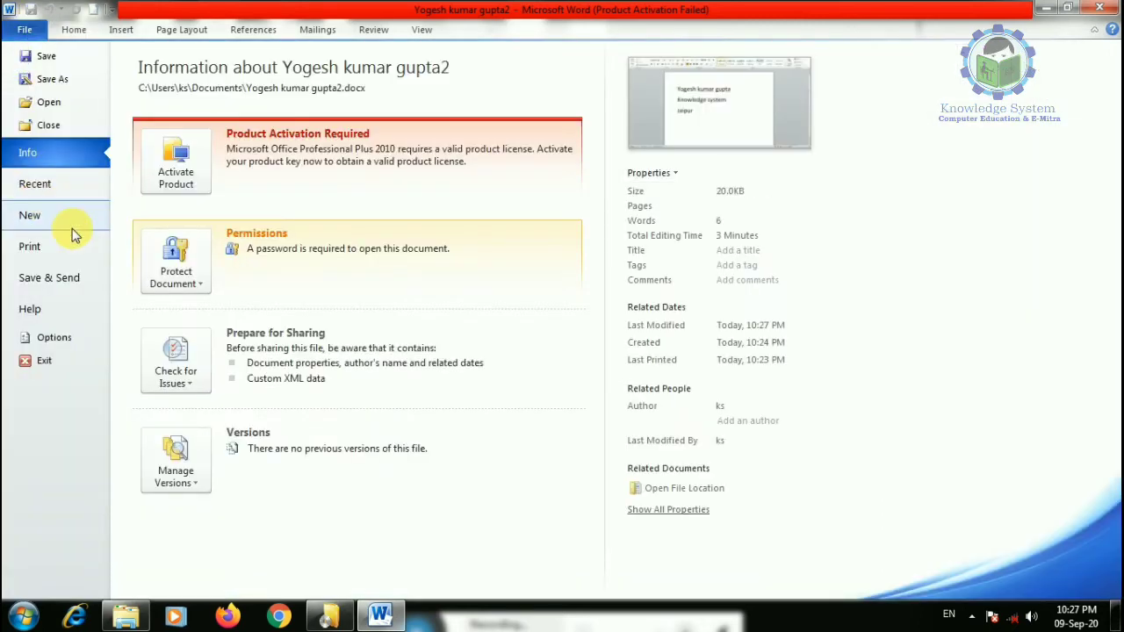
click(175, 263)
click(226, 367)
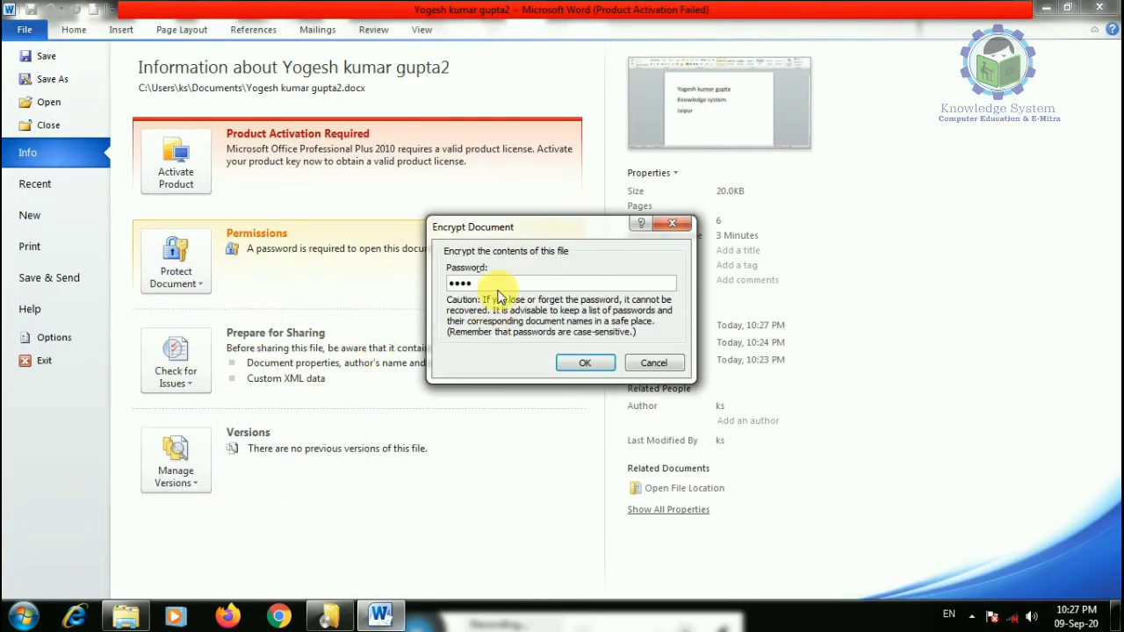
key(BackSpace)
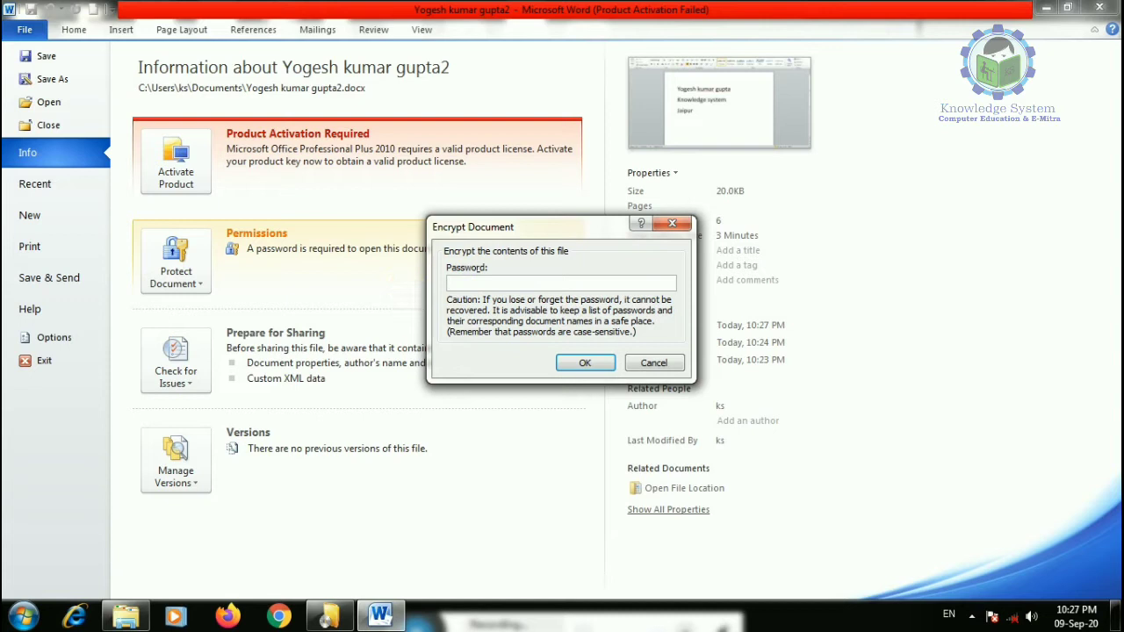
click(584, 363)
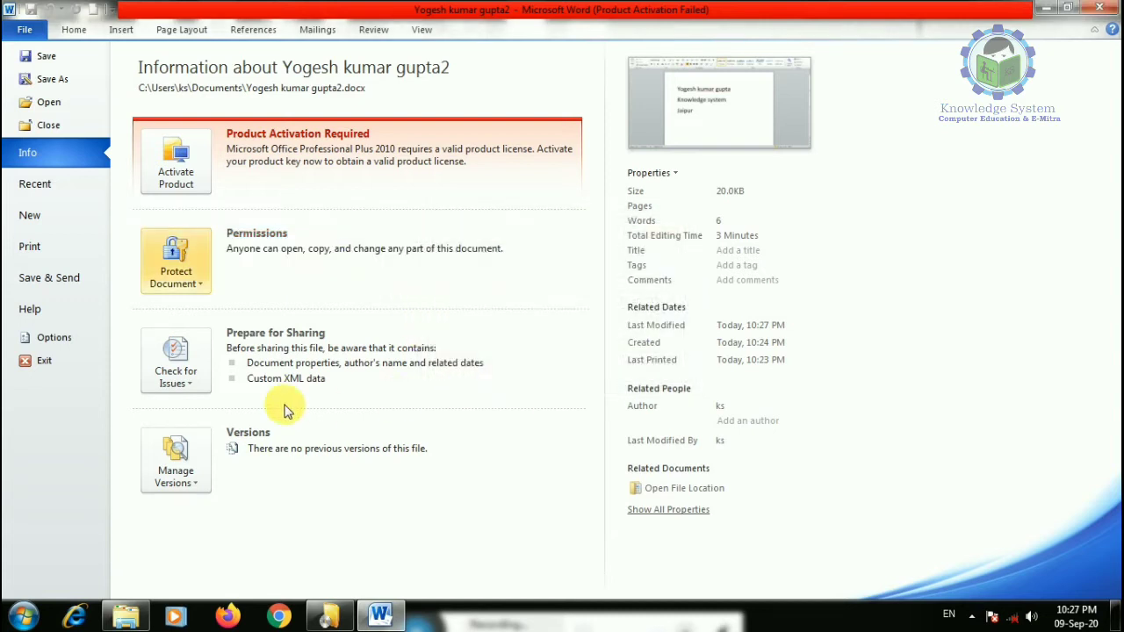
click(189, 283)
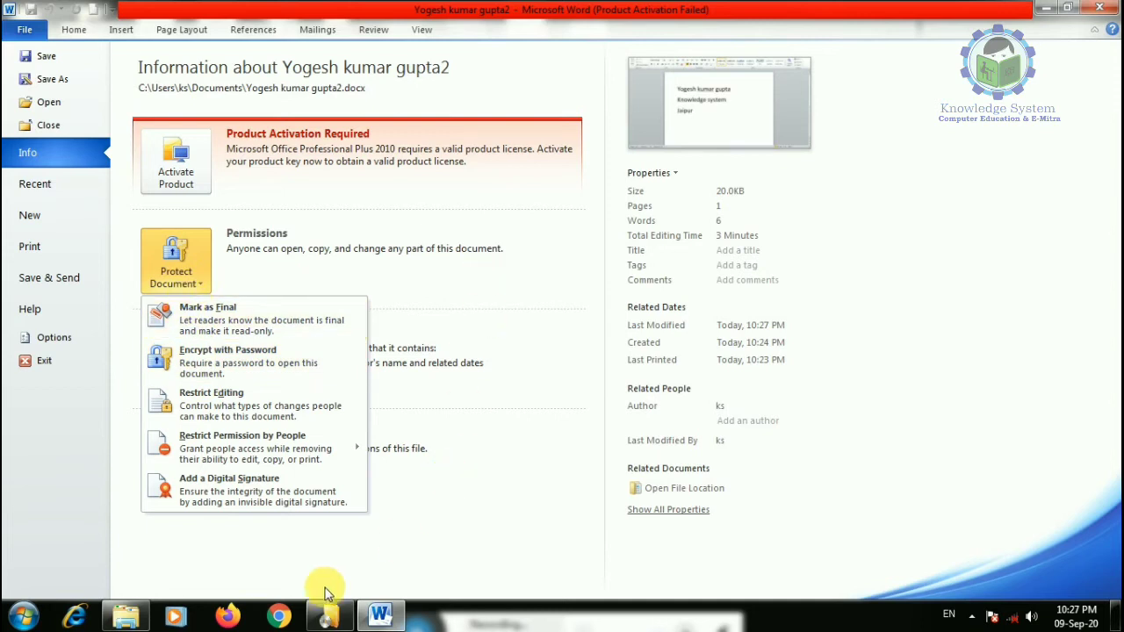
- Restrict editing to limited formatting styles and read-only, with an exception for Everyone
click(228, 409)
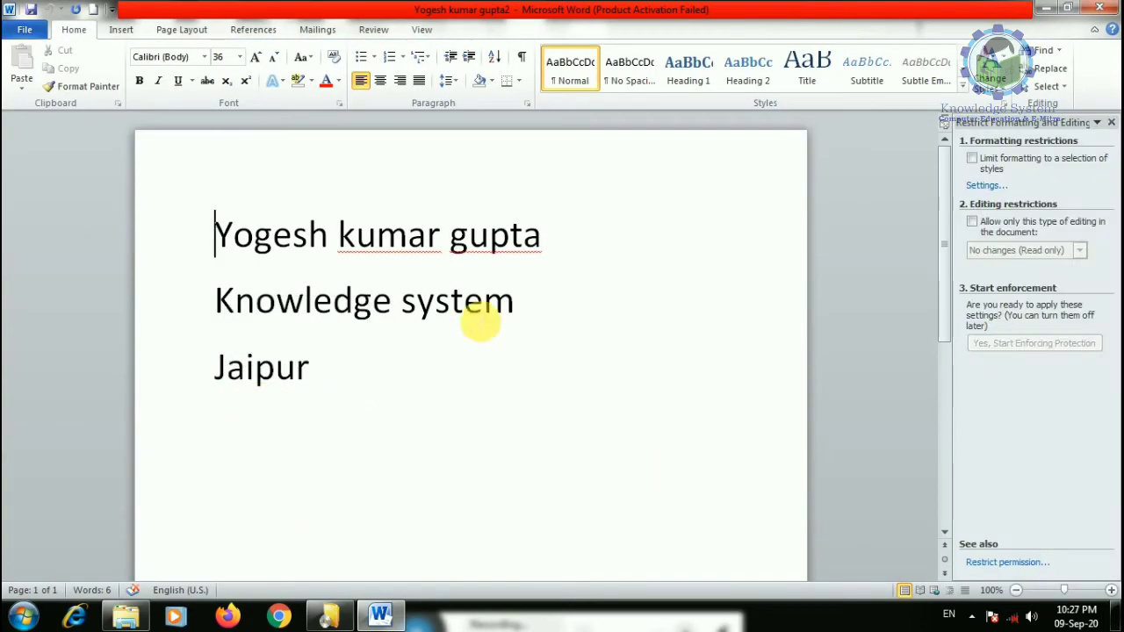
click(1110, 127)
click(24, 29)
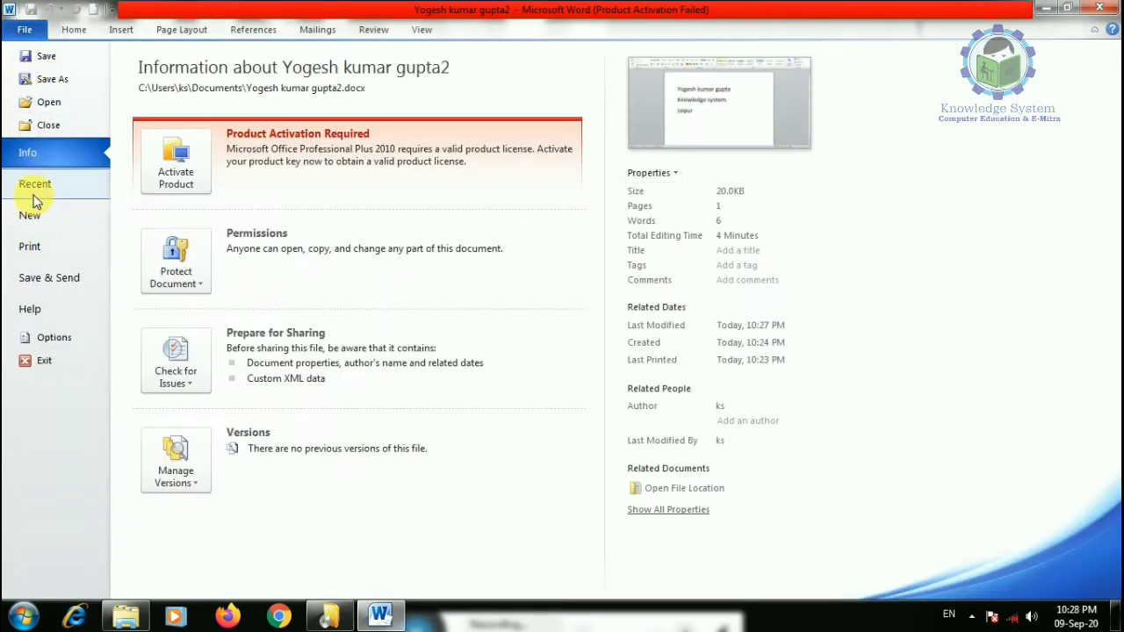
click(176, 264)
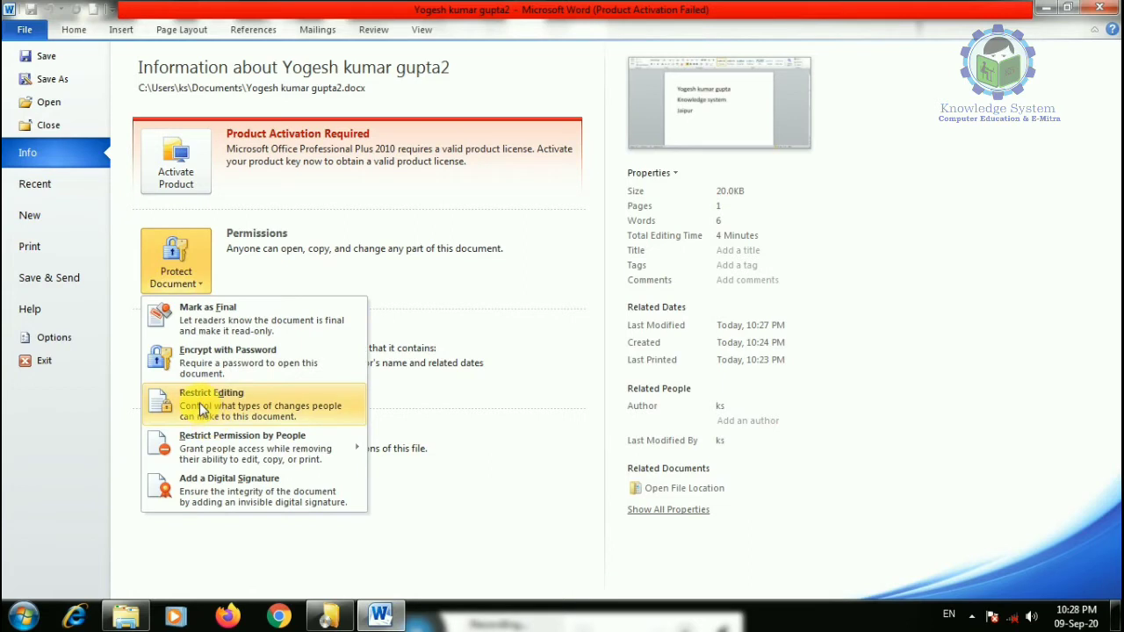
click(201, 408)
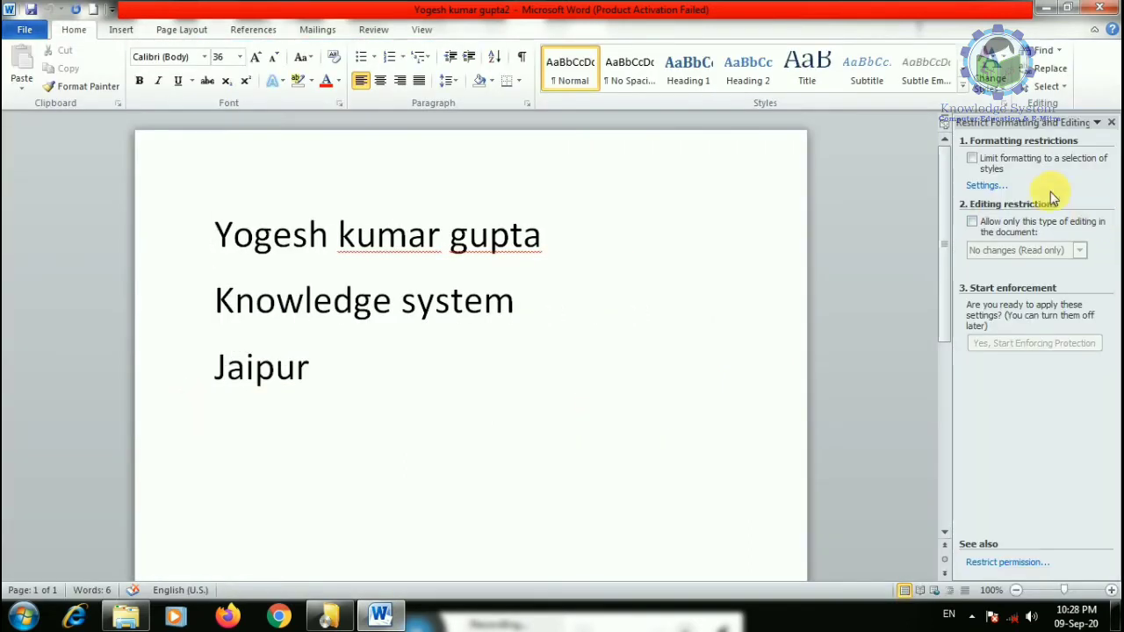
click(972, 159)
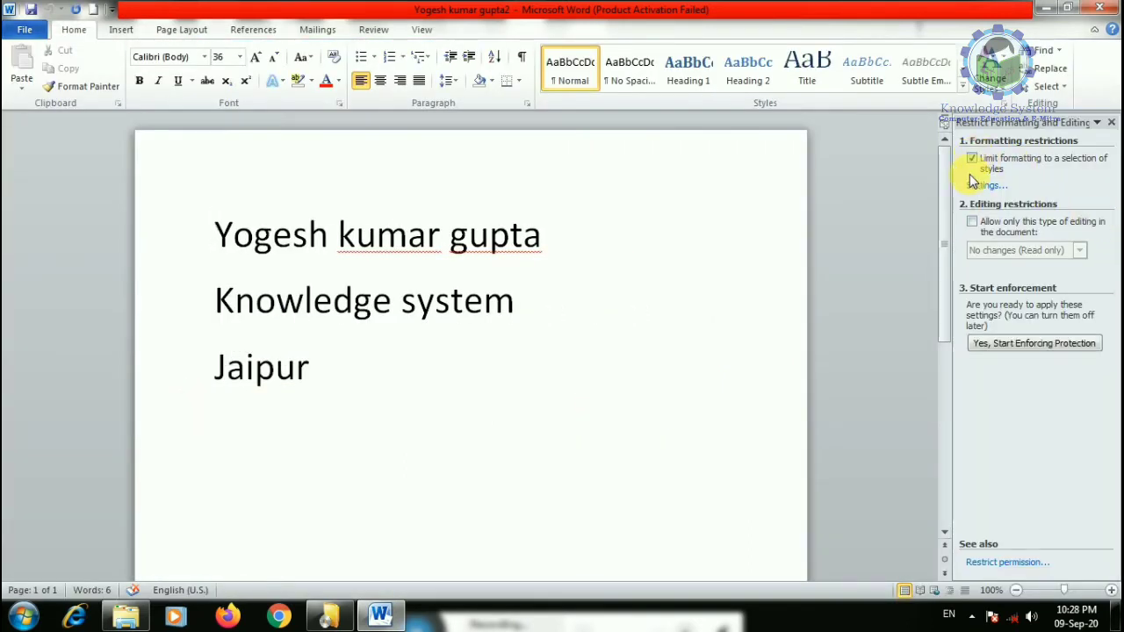
click(972, 221)
click(975, 352)
- Start enforcing the editing protection with a password
click(1010, 468)
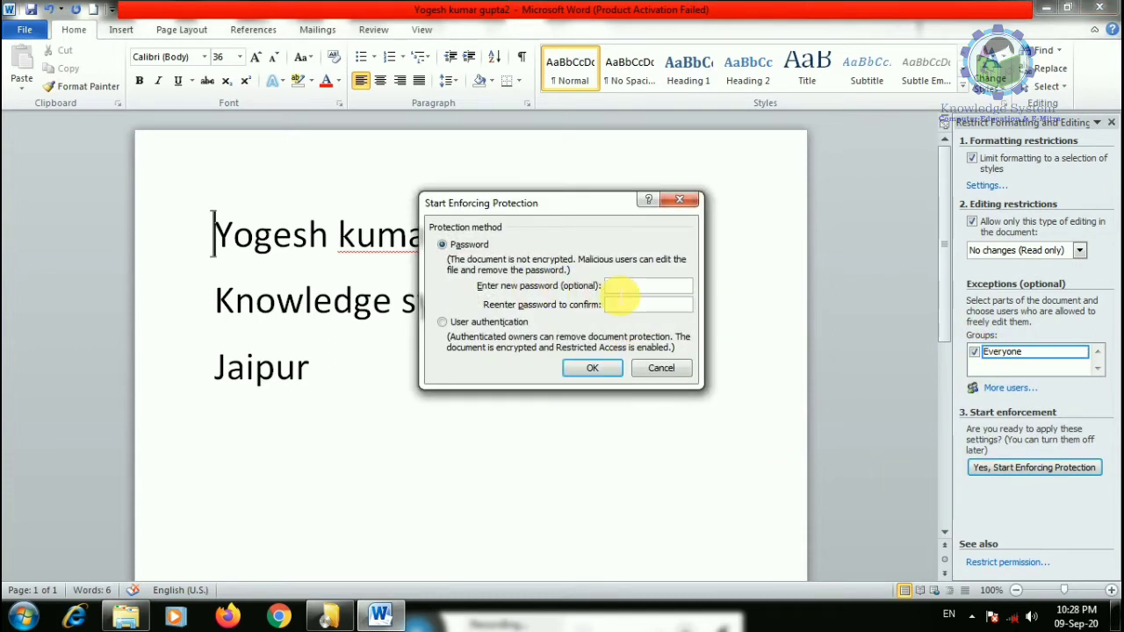
text(1)
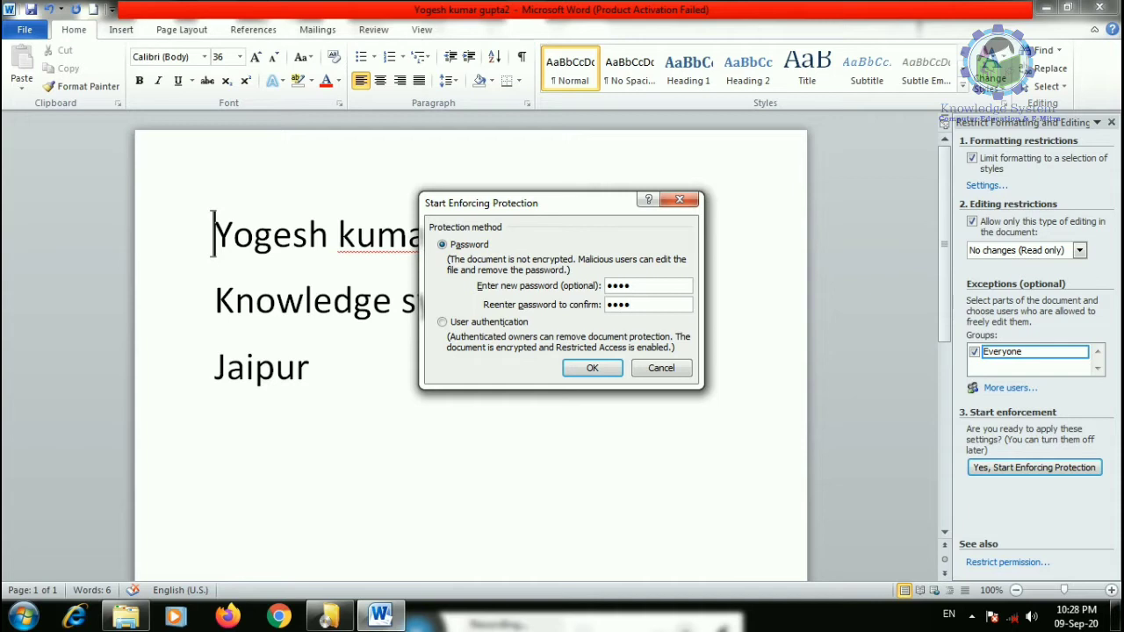
click(589, 371)
click(360, 388)
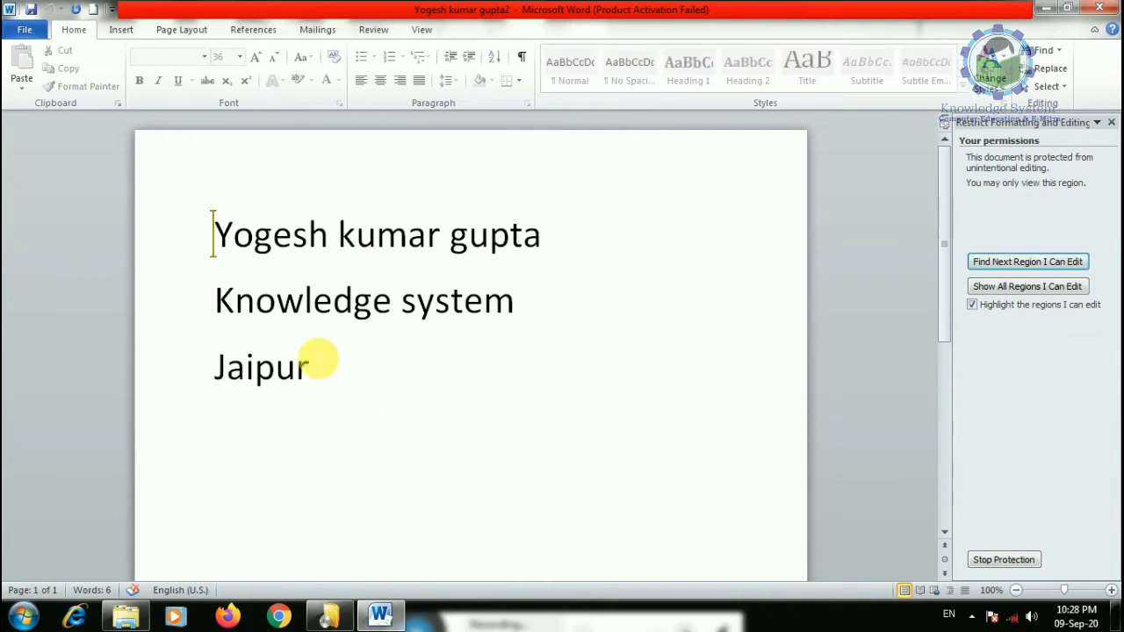
key(BackSpace)
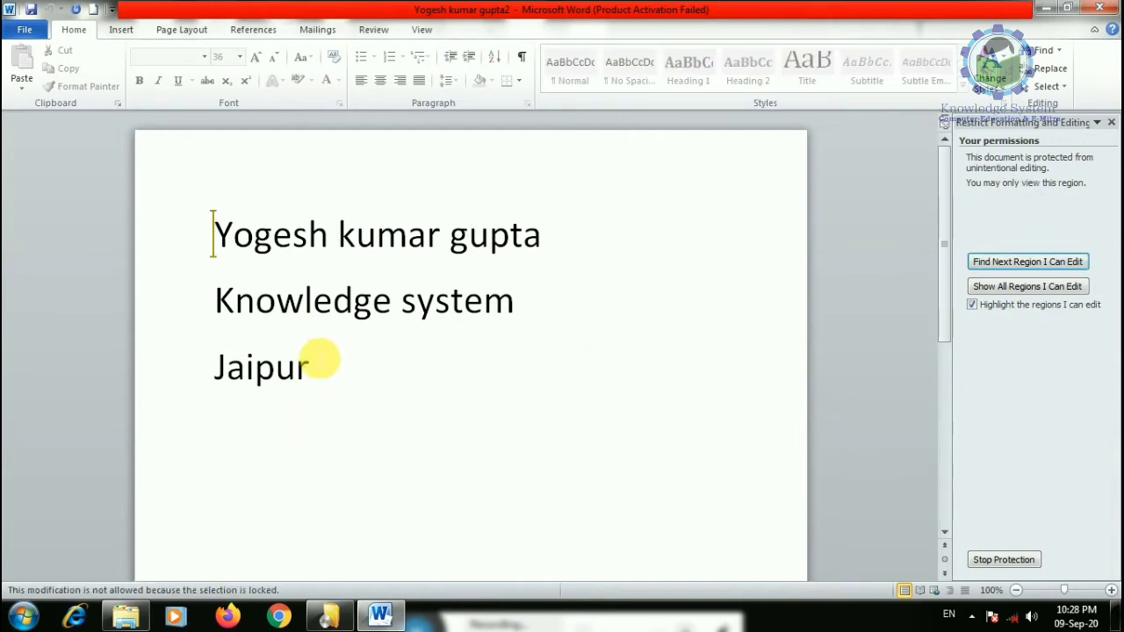
click(373, 300)
key(BackSpace)
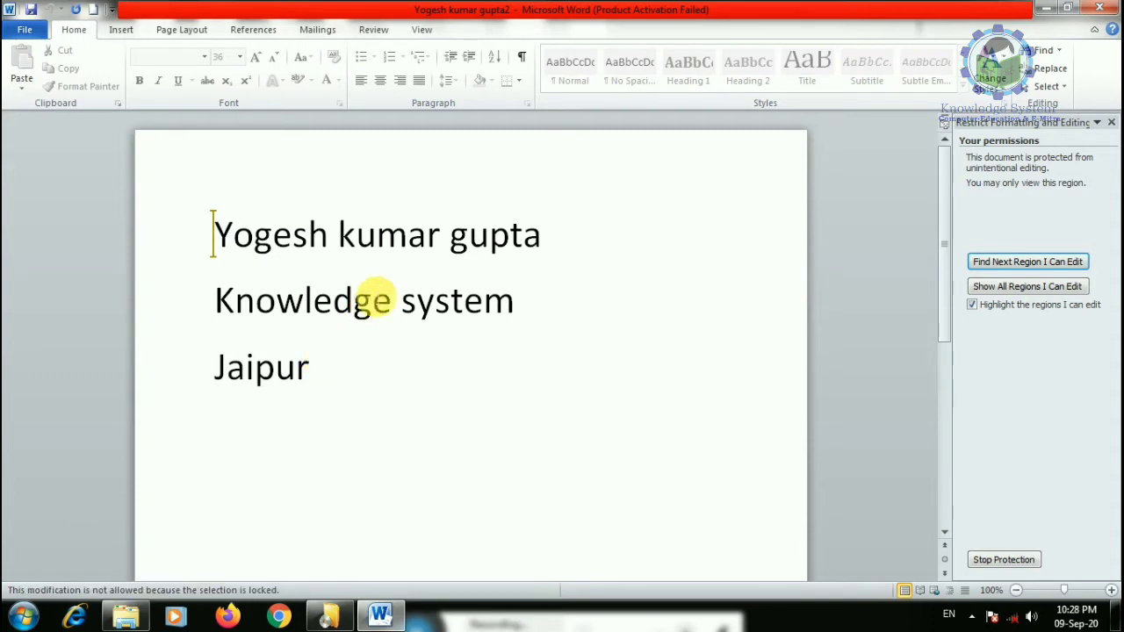
click(213, 235)
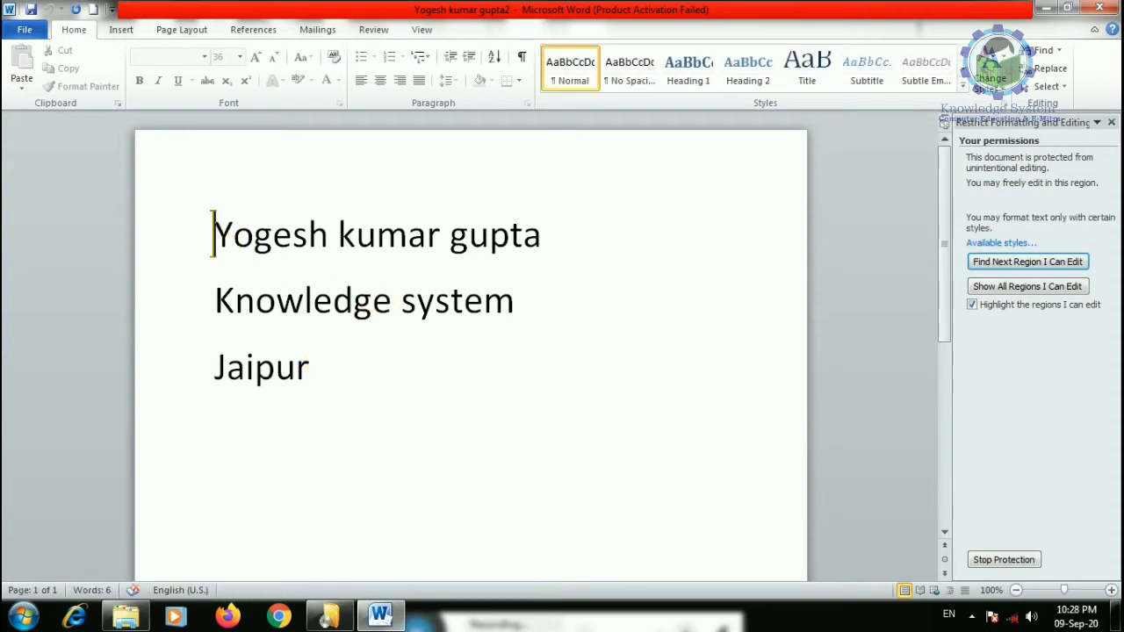
text(gfhgfhfhgfhfghfghfghfgh)
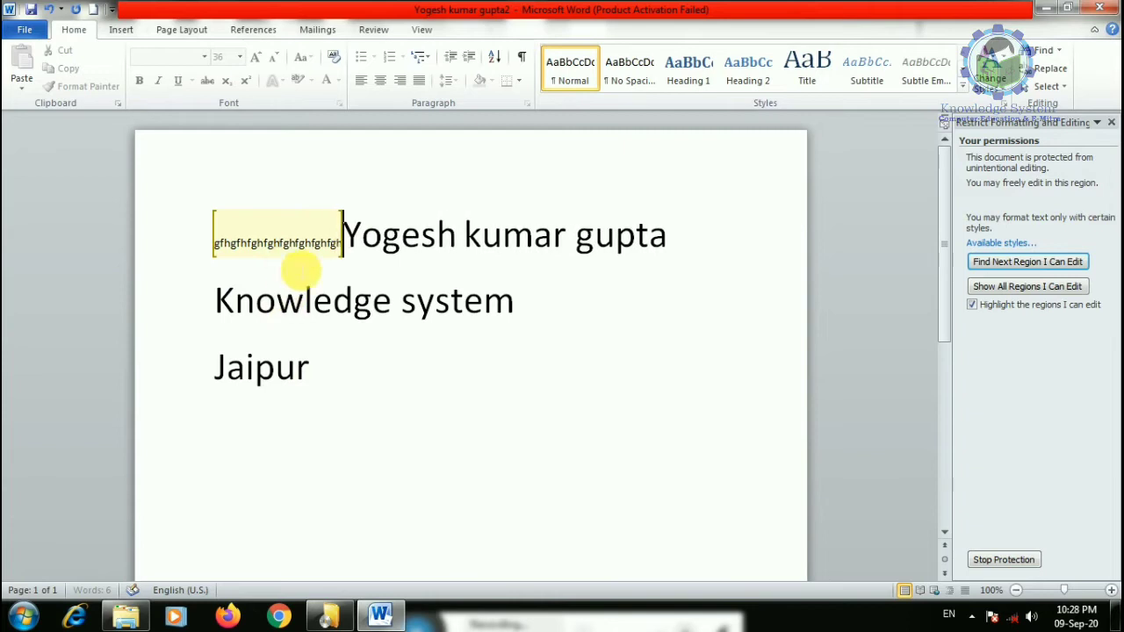
text(fghfghfghfghfghrty)
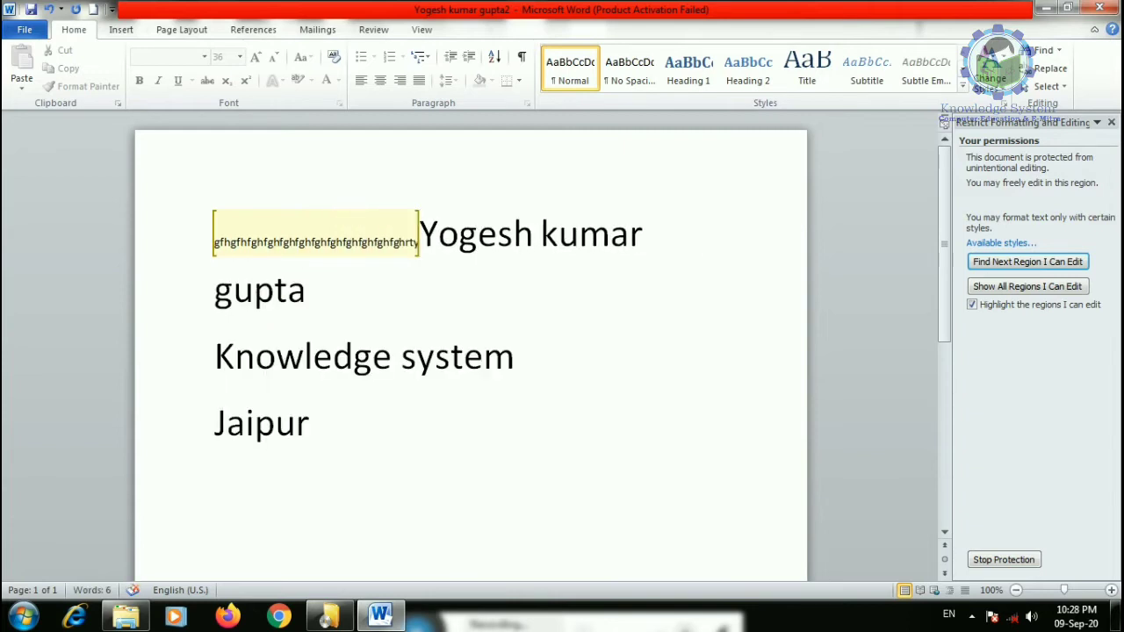
- Stop the editing protection by entering its password
click(1010, 560)
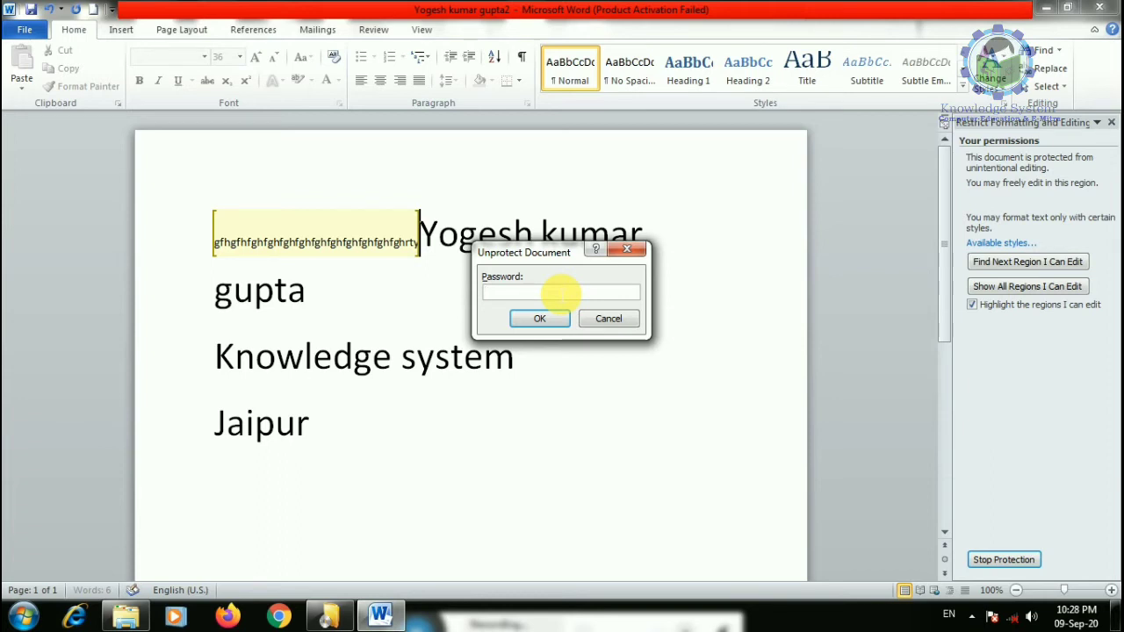
text(12)
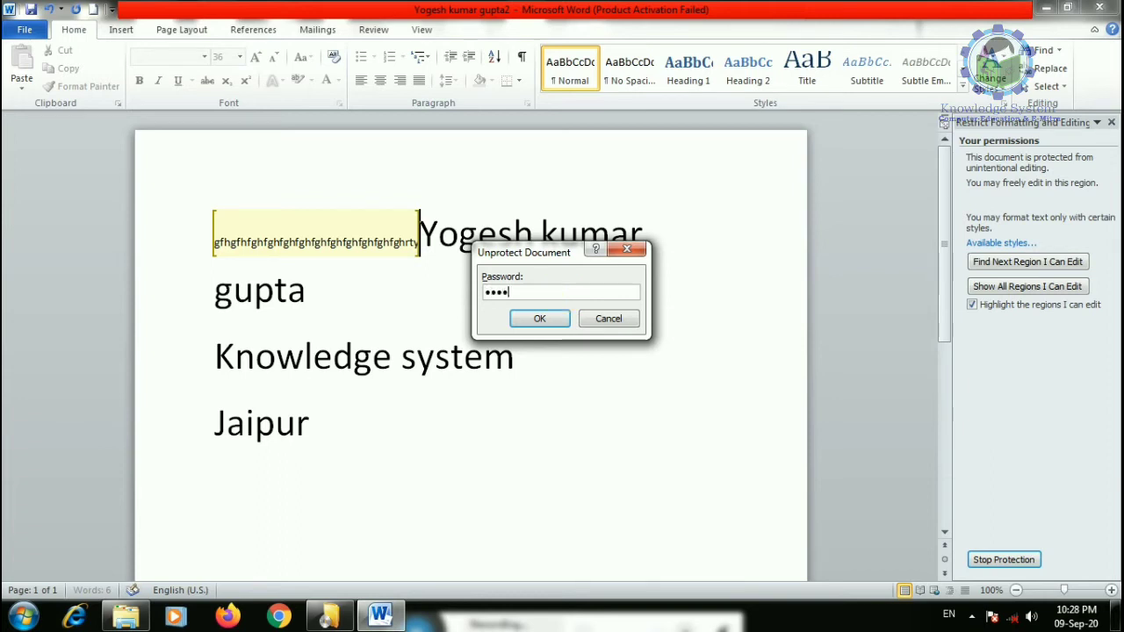
text(34)
click(539, 318)
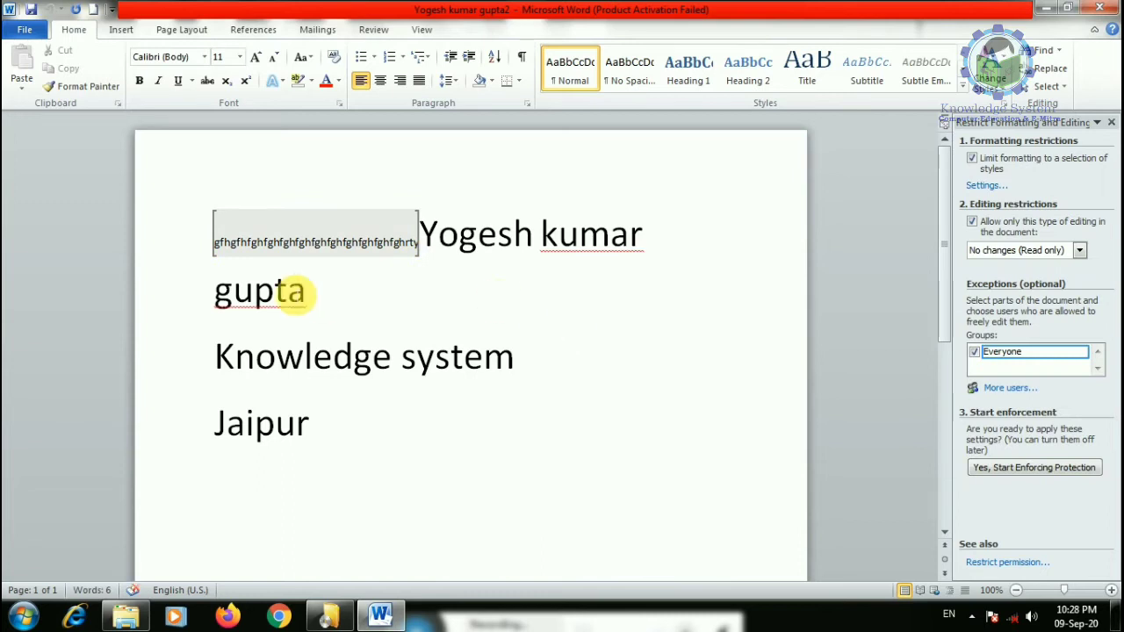
- Append 'like our channel' after Knowledge system and close the Restrict Formatting pane
click(294, 367)
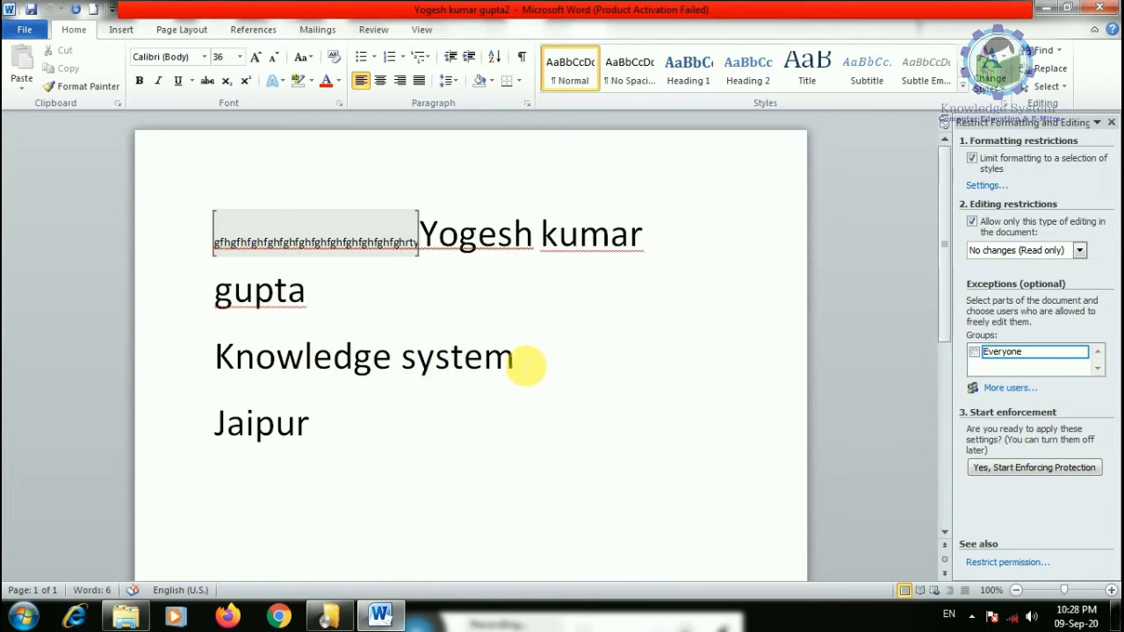
click(527, 365)
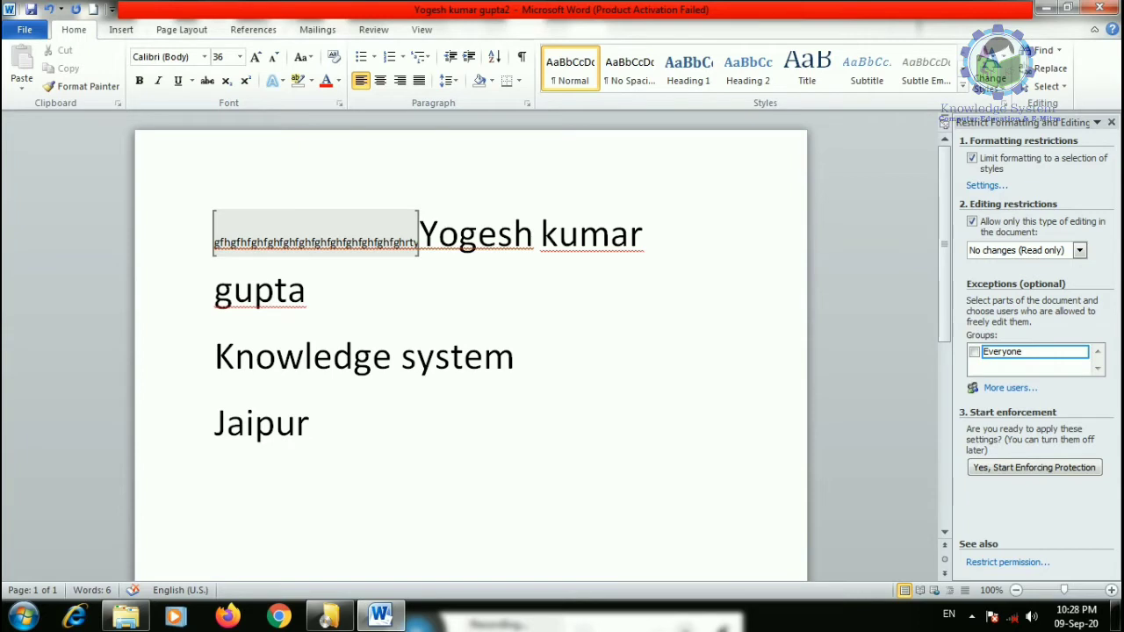
text(like )
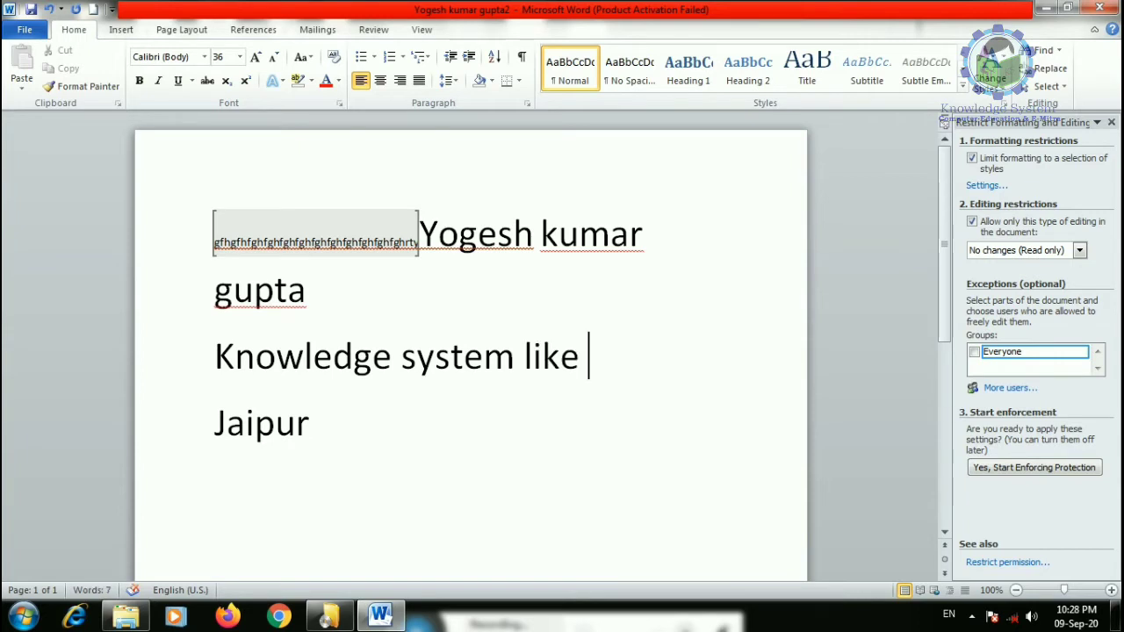
text(our channel)
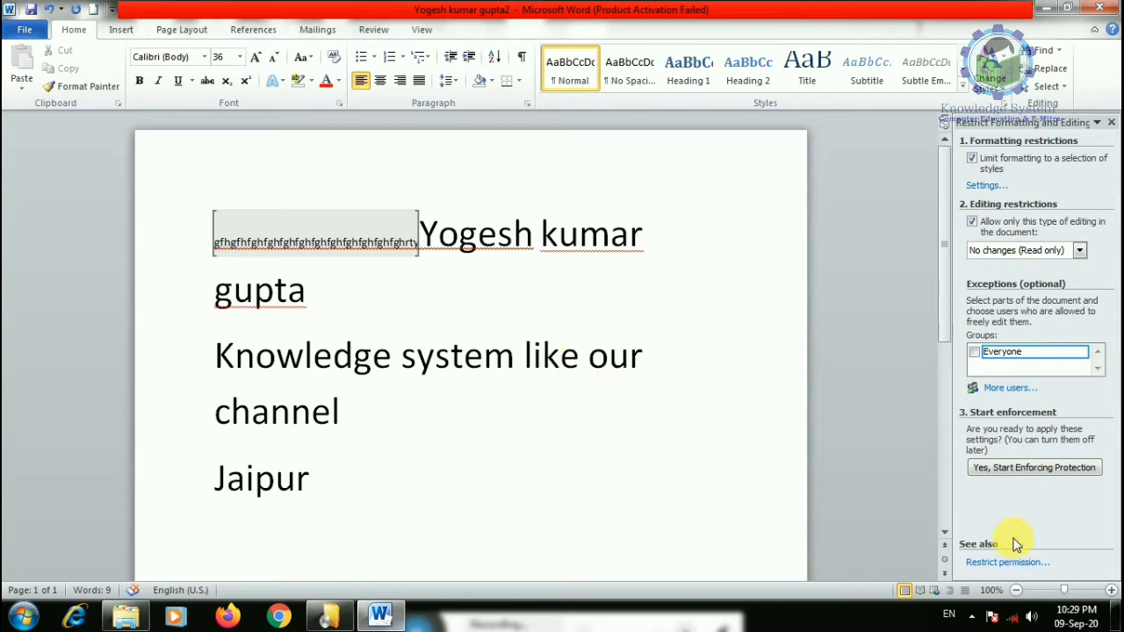
click(473, 481)
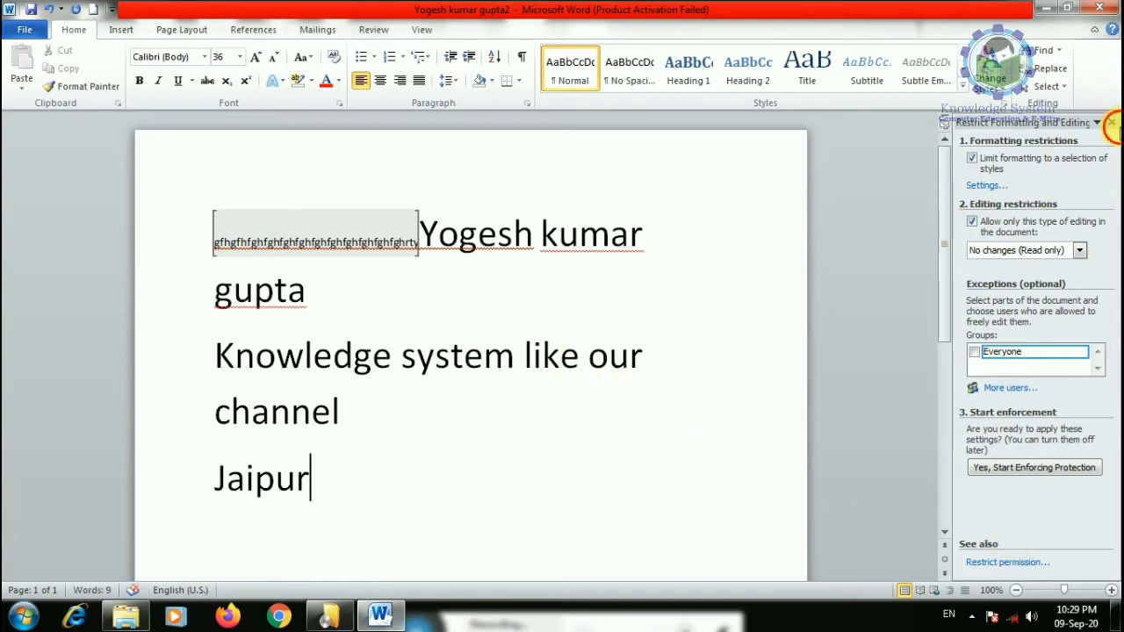
click(1111, 122)
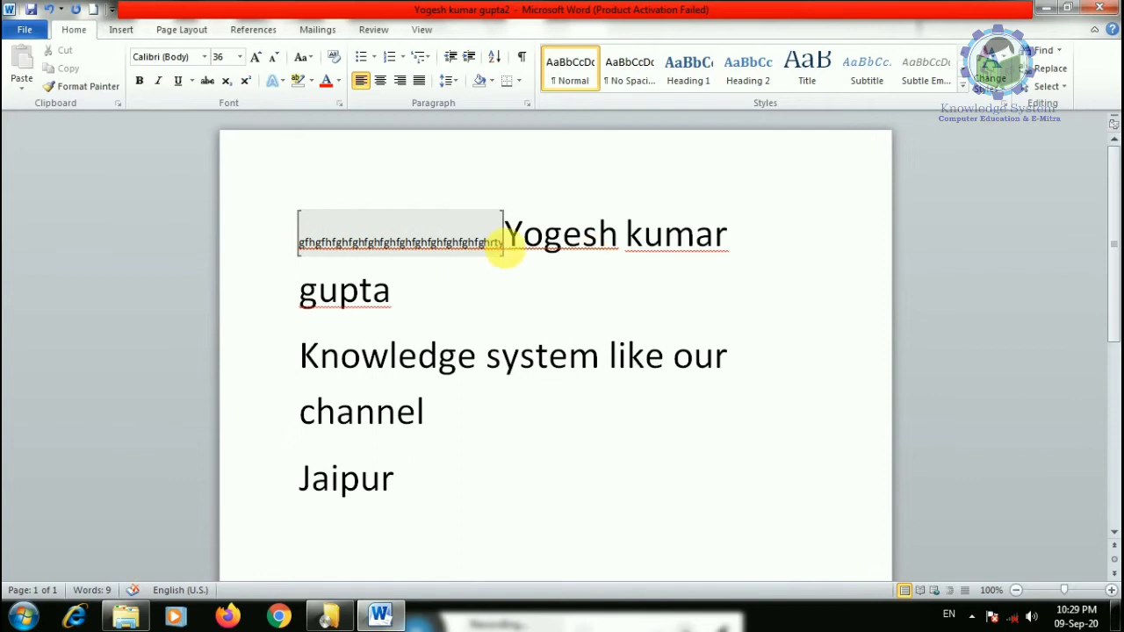
drag(498, 241, 261, 233)
key(Delete)
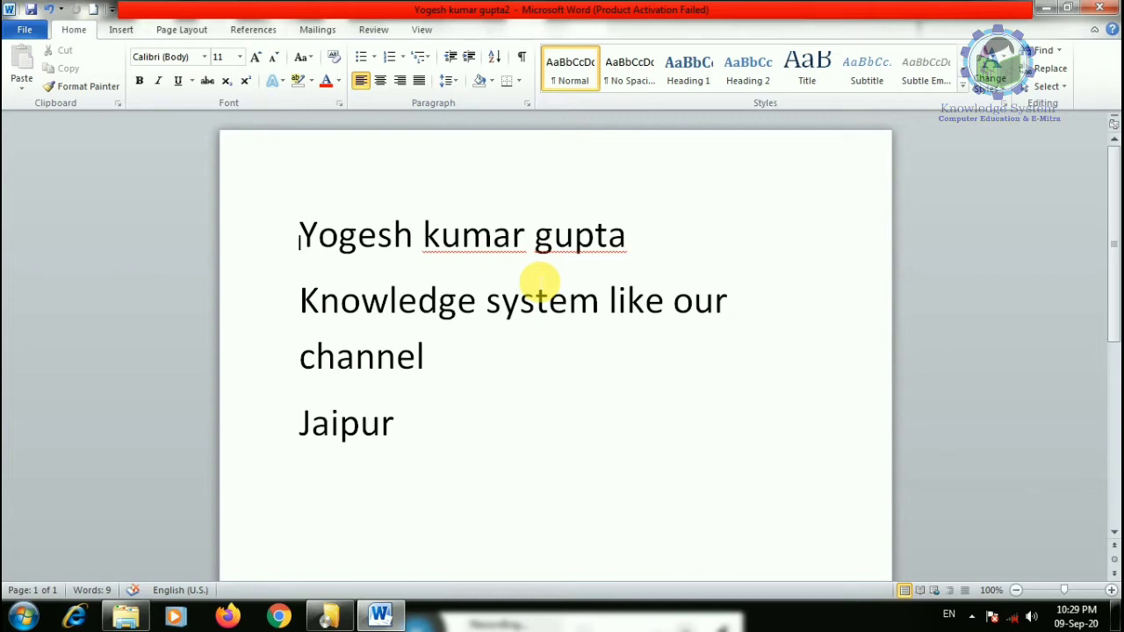
click(430, 430)
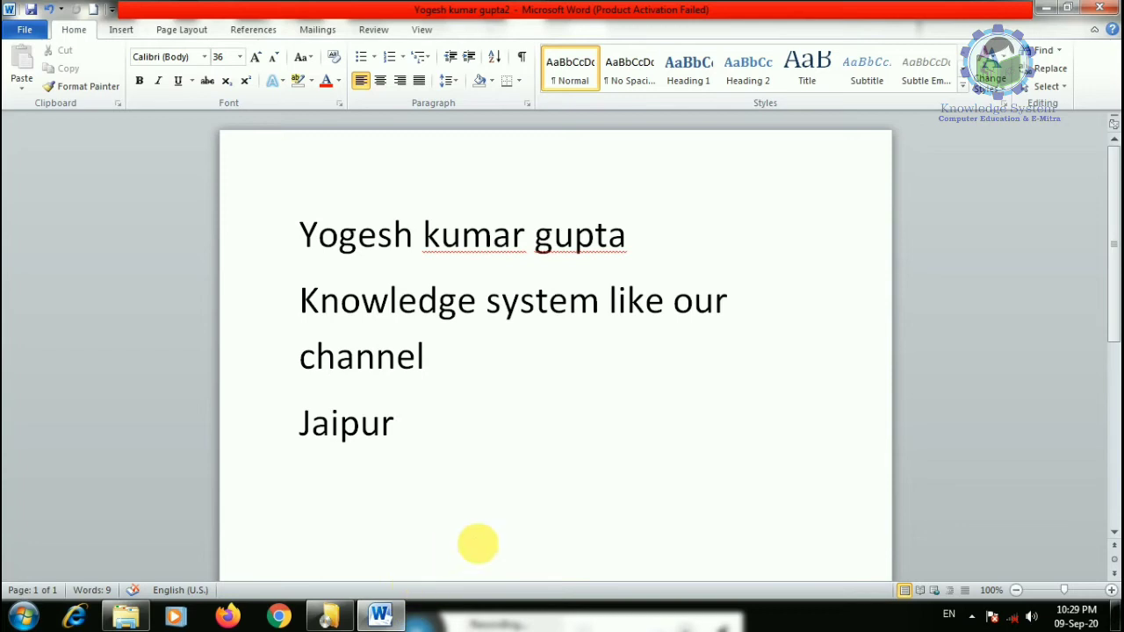
- Open the Info page and inspect the Protect Document, Check for Issues and Manage Versions menus
click(23, 29)
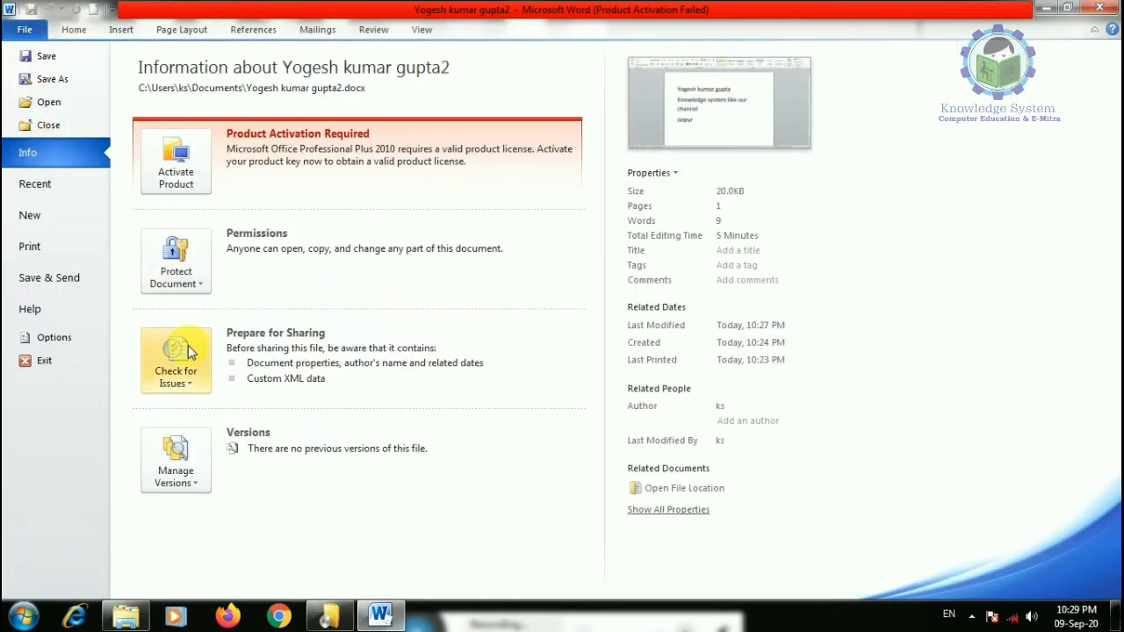
click(176, 264)
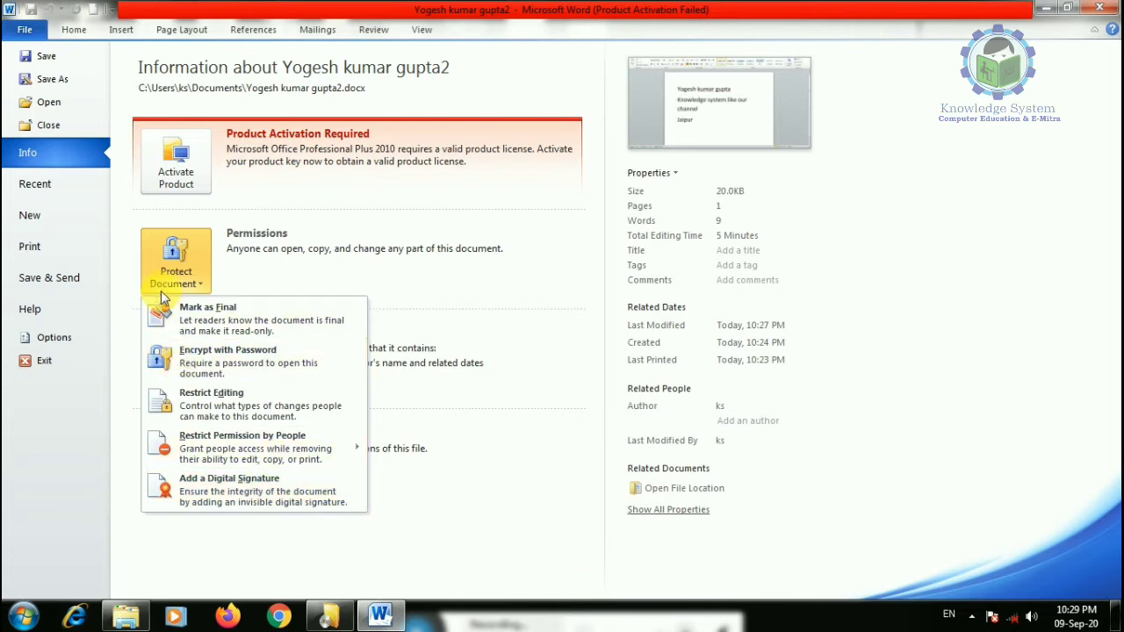
click(307, 274)
click(176, 360)
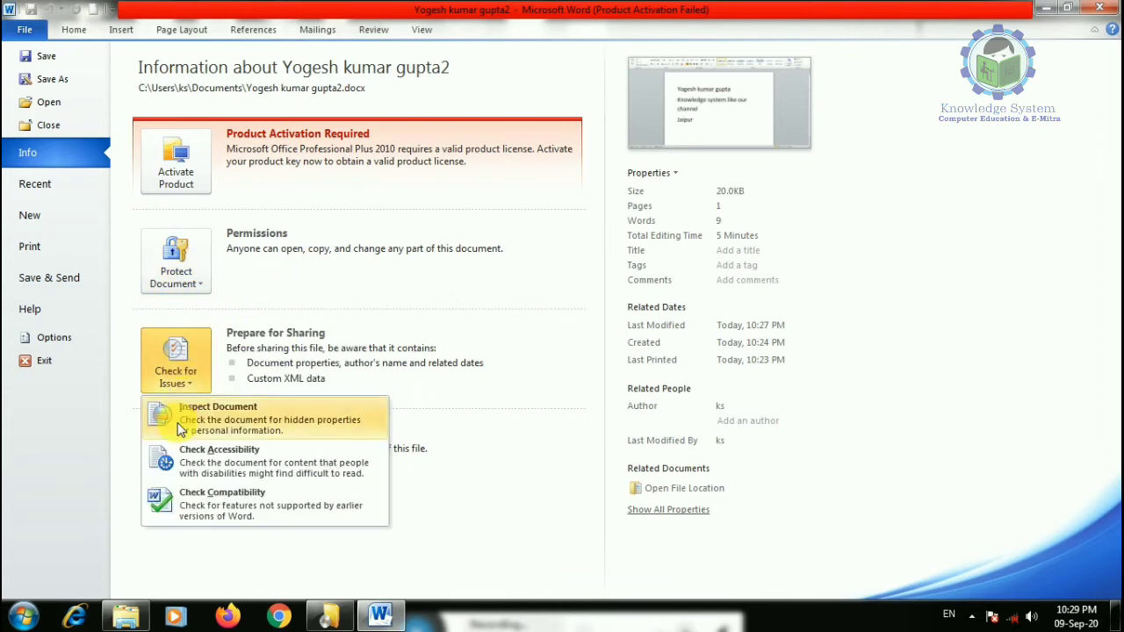
click(186, 554)
click(182, 470)
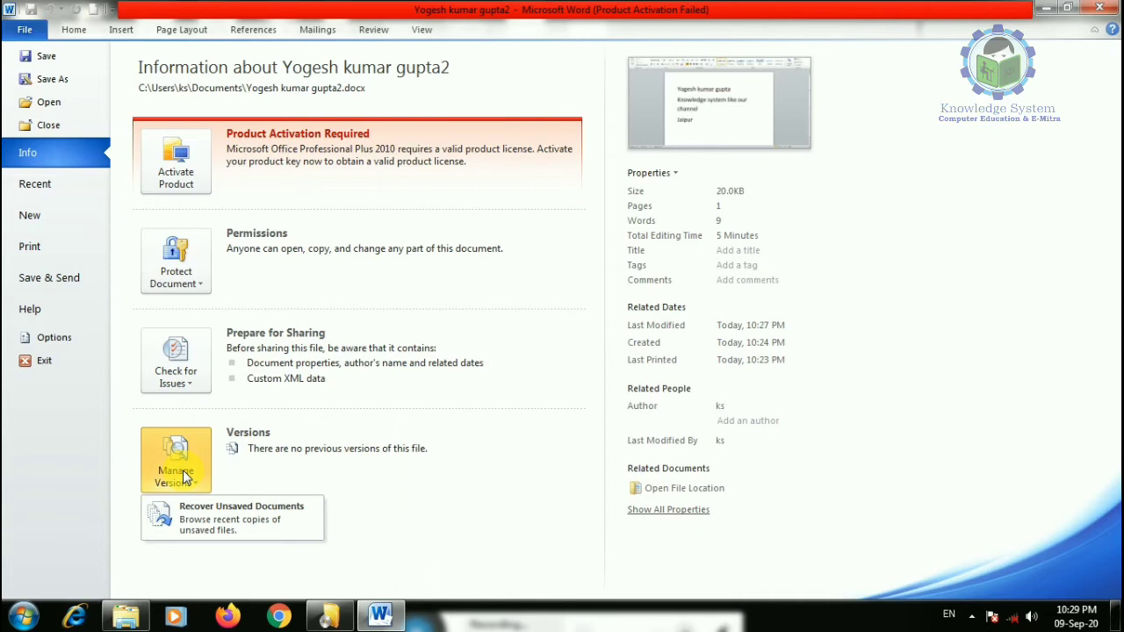
click(435, 487)
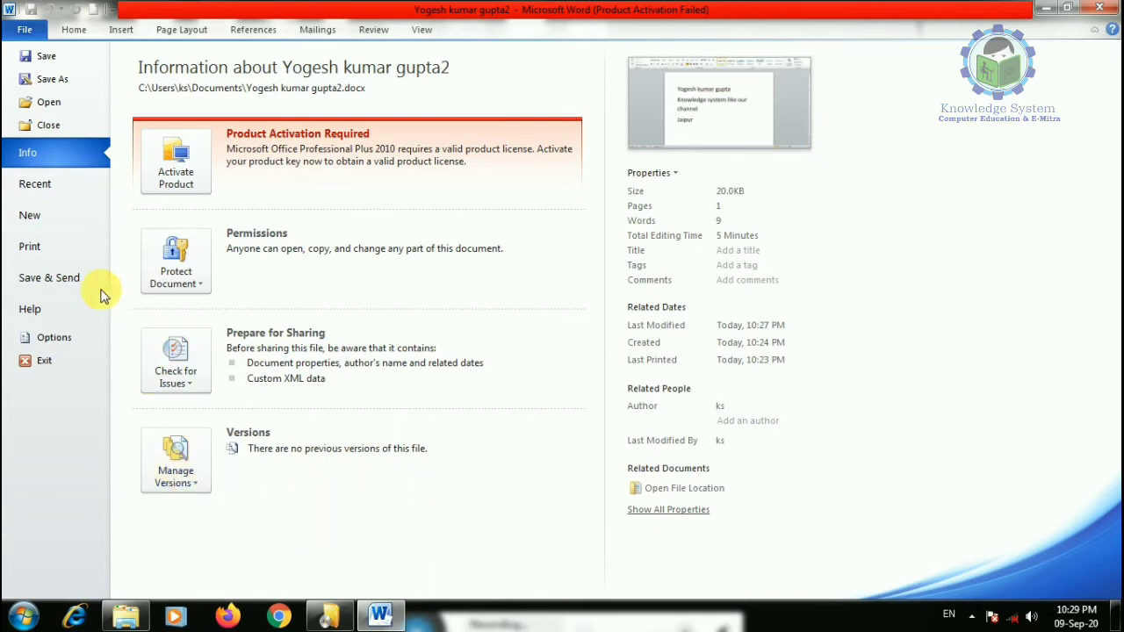
- Browse the new-document gallery's Award certificates and Resumes and CVs template categories
click(27, 217)
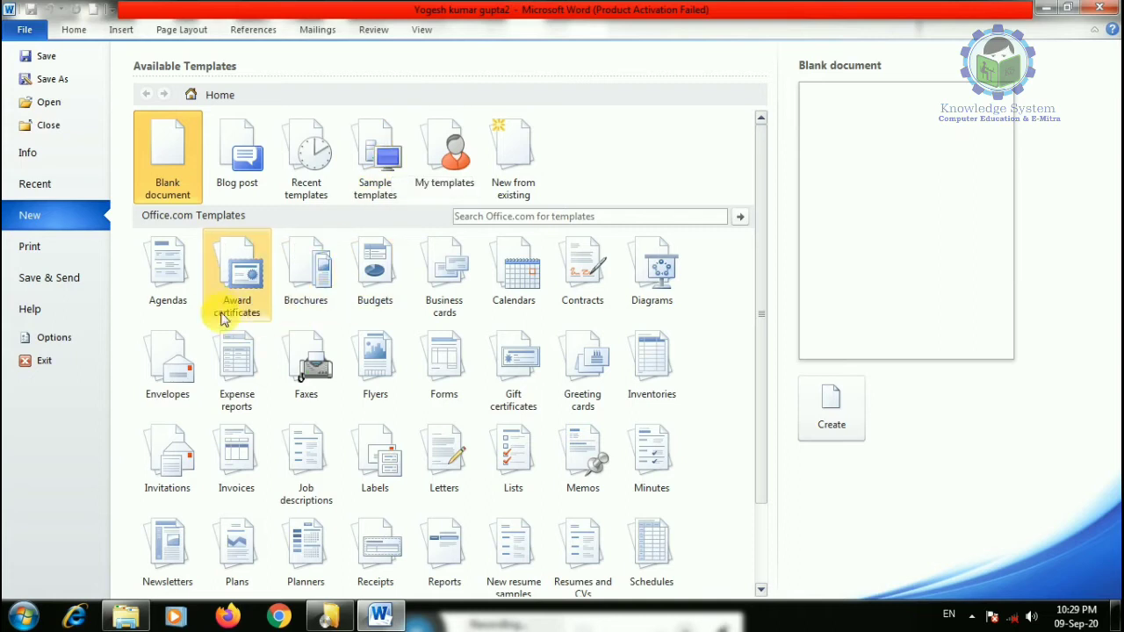
scroll(582, 281, down, 2)
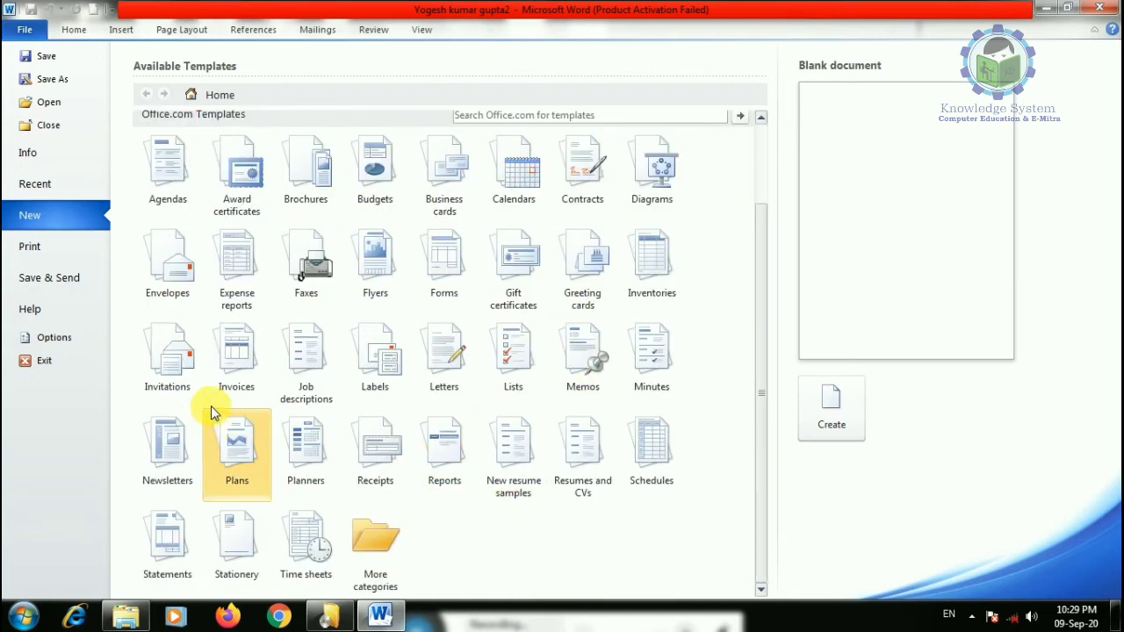
scroll(524, 304, up, 1)
scroll(343, 186, up, 1)
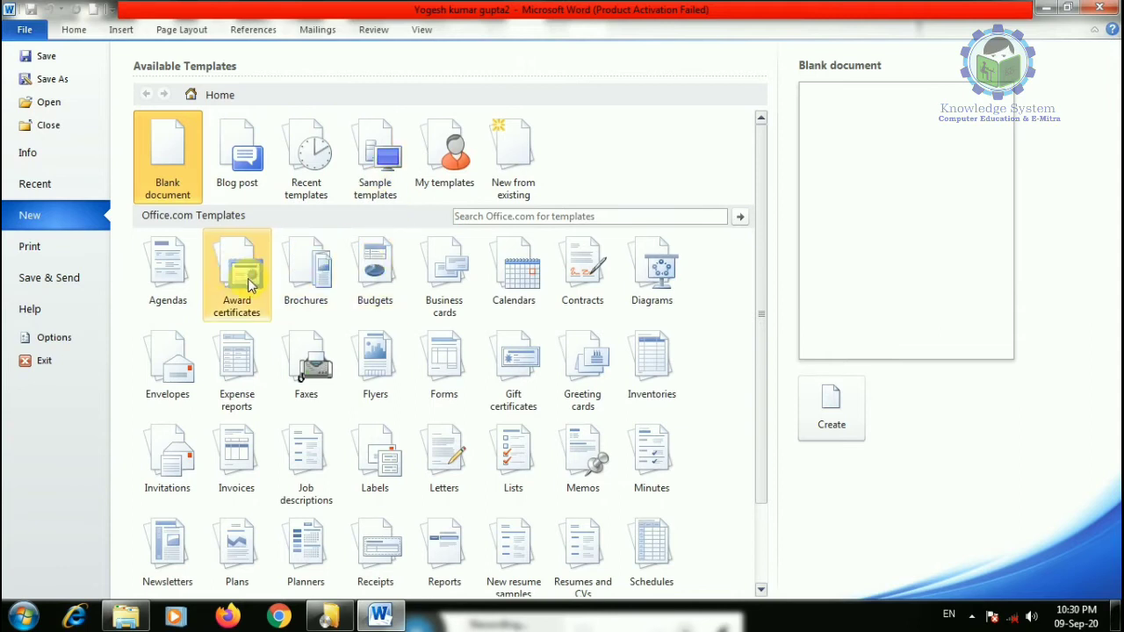
click(237, 272)
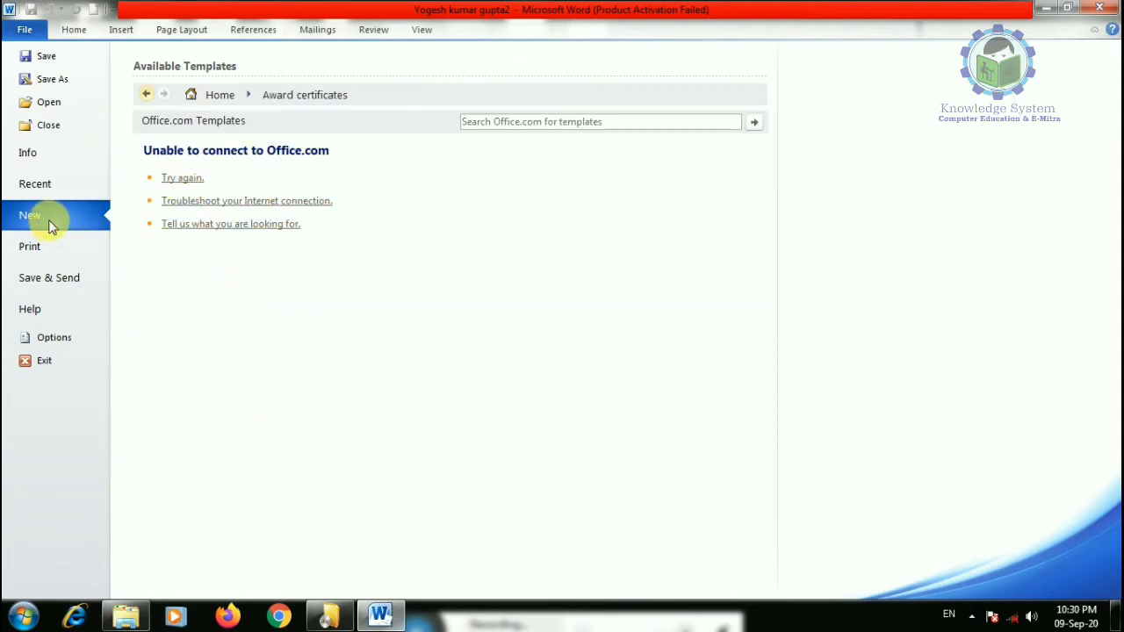
click(145, 94)
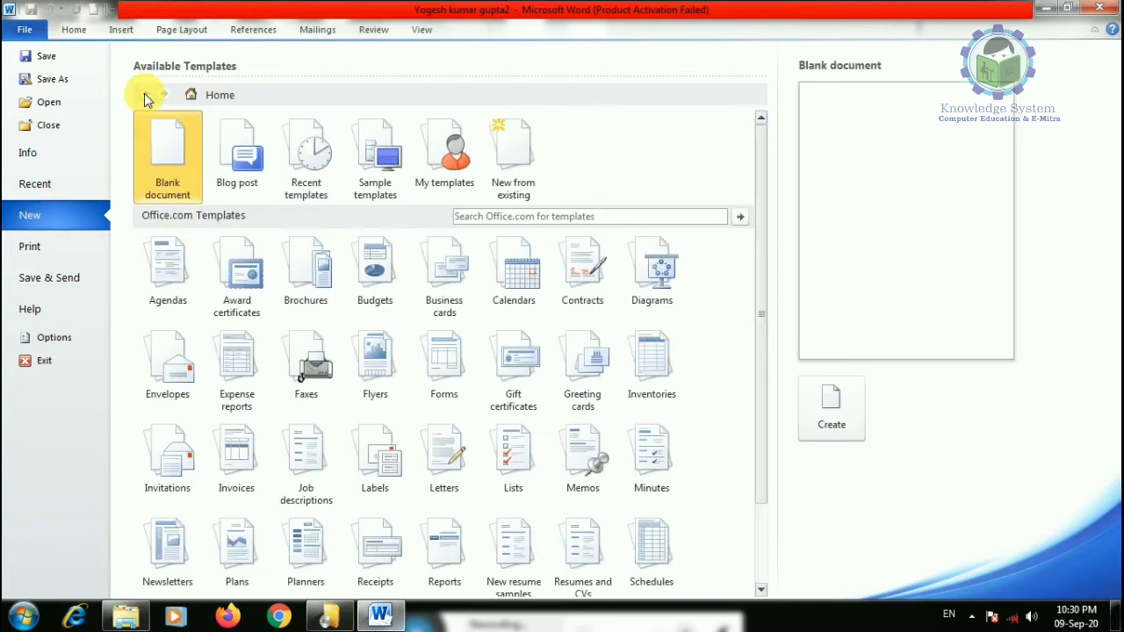
scroll(677, 281, down, 4)
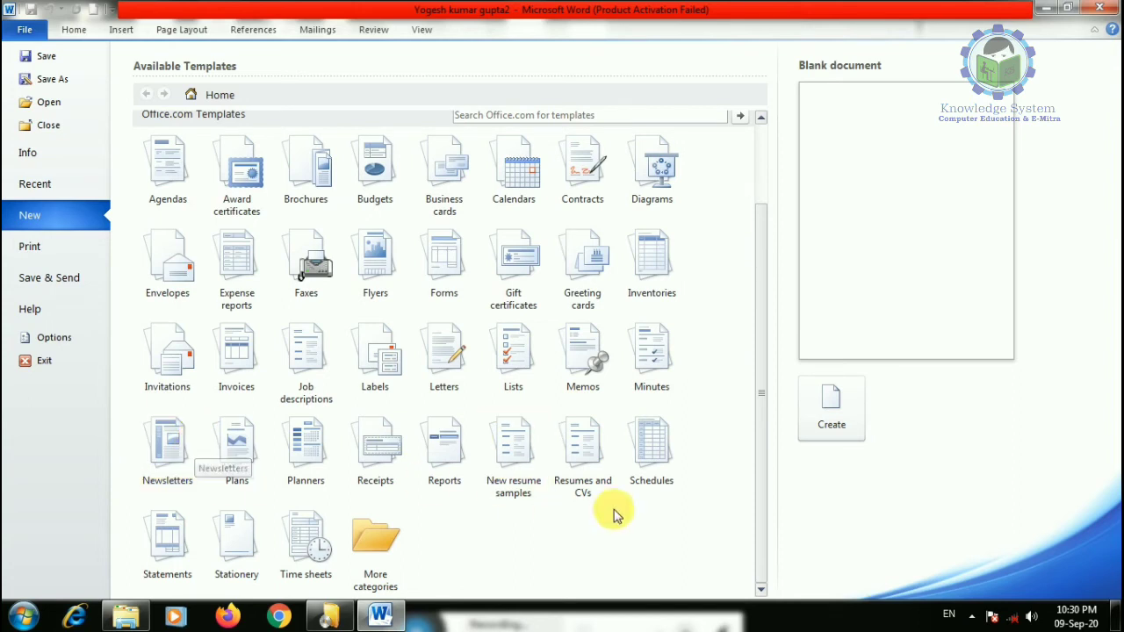
click(583, 456)
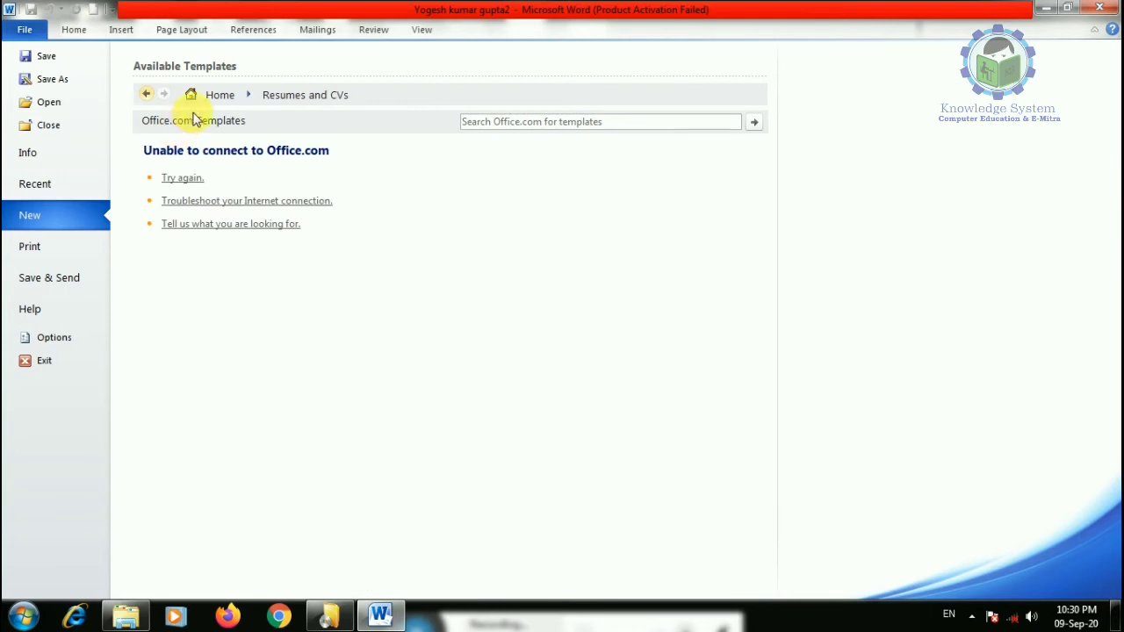
click(147, 95)
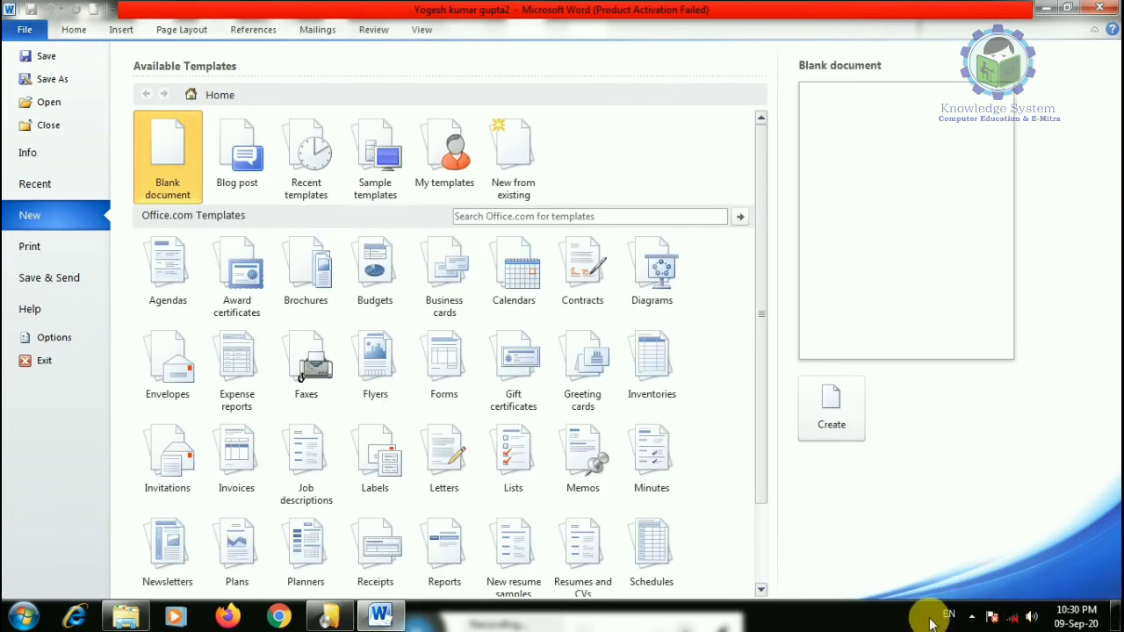
- Check Recent templates, cancel New from existing, then view the print preview's printer list
click(302, 163)
click(146, 95)
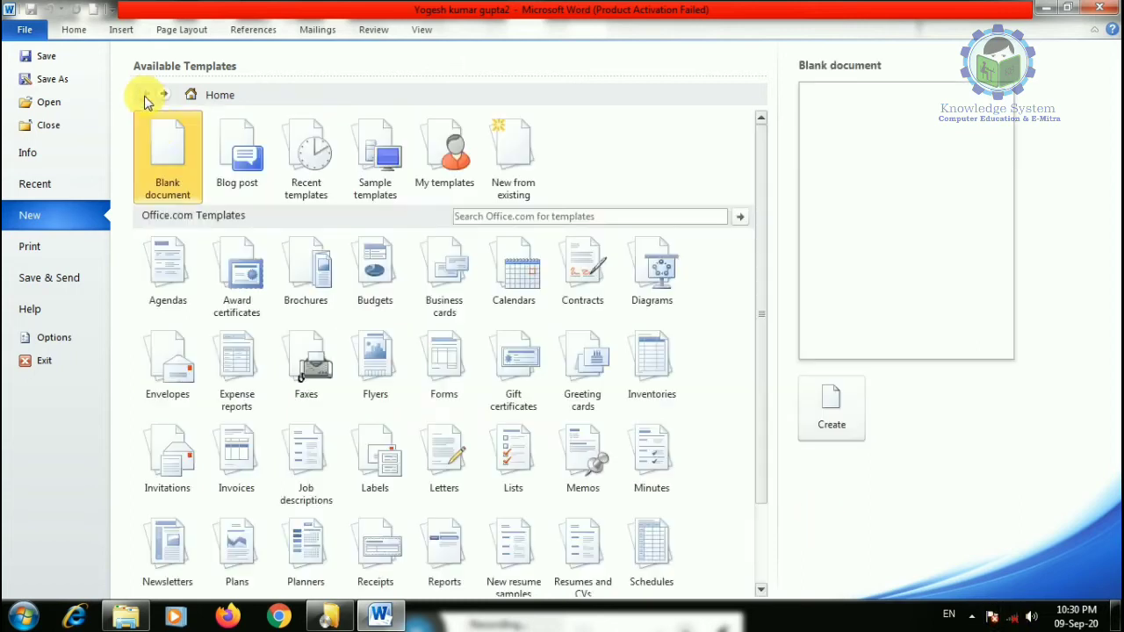
double_click(521, 165)
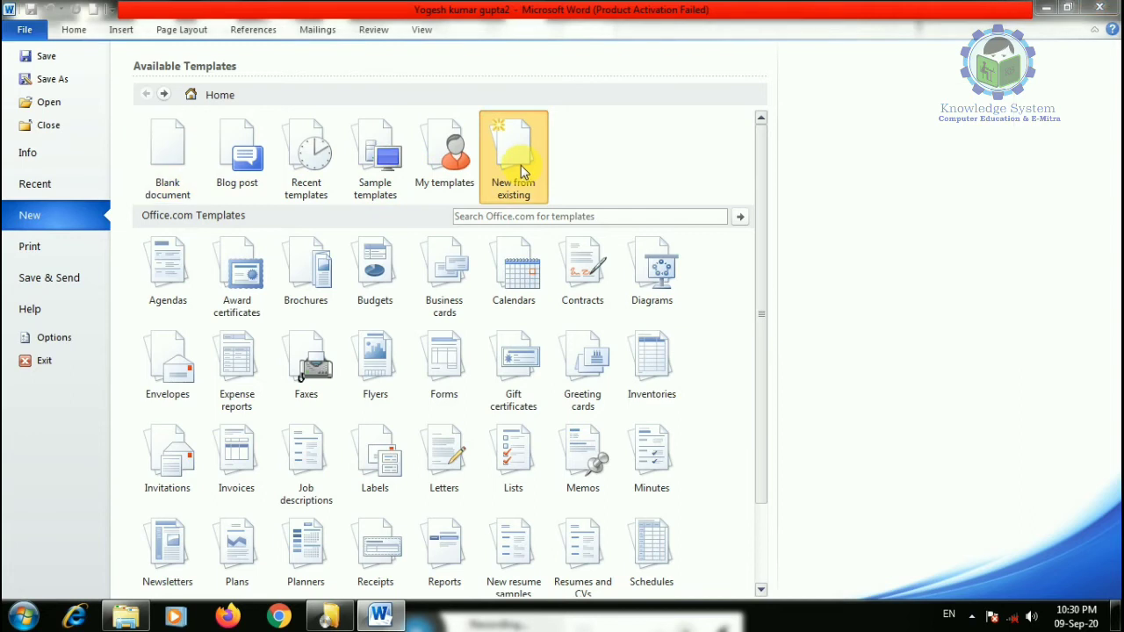
click(503, 368)
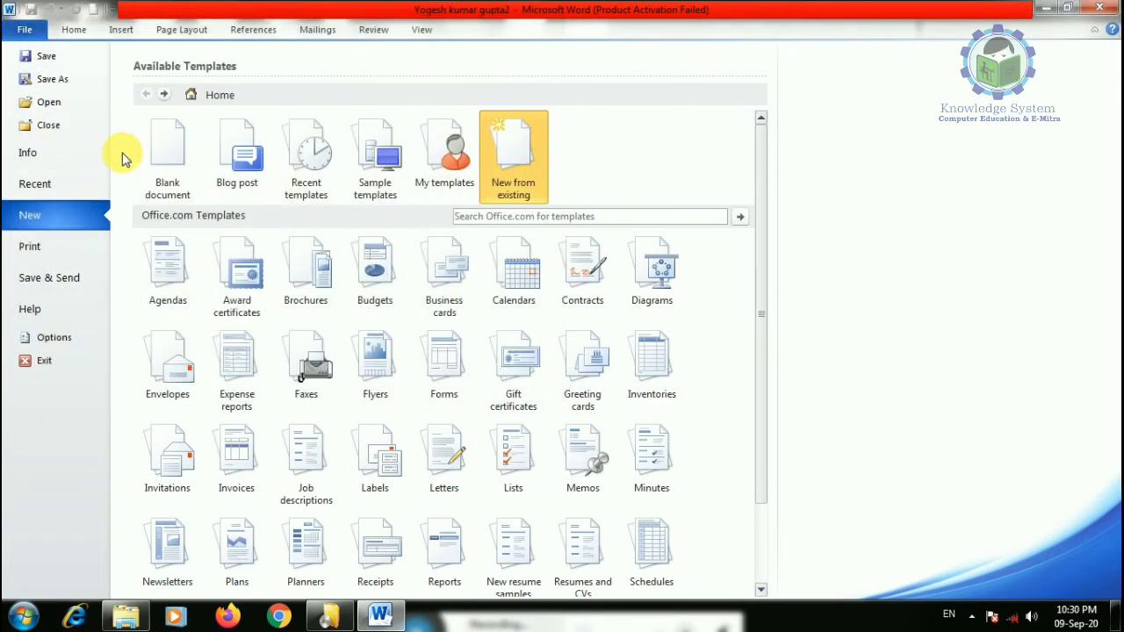
click(30, 247)
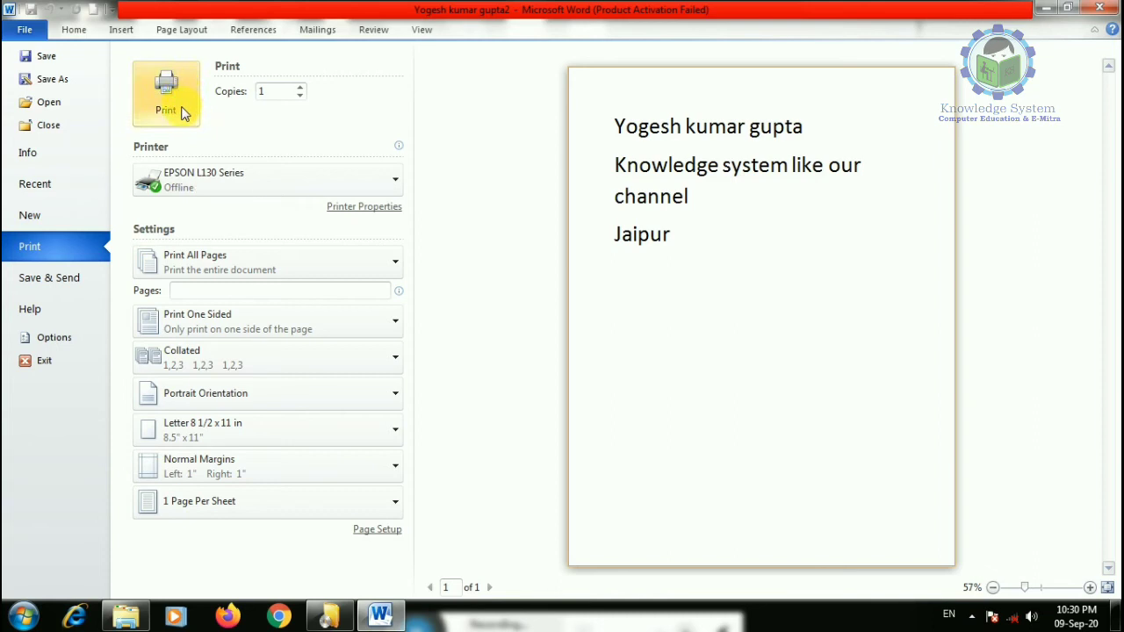
click(181, 176)
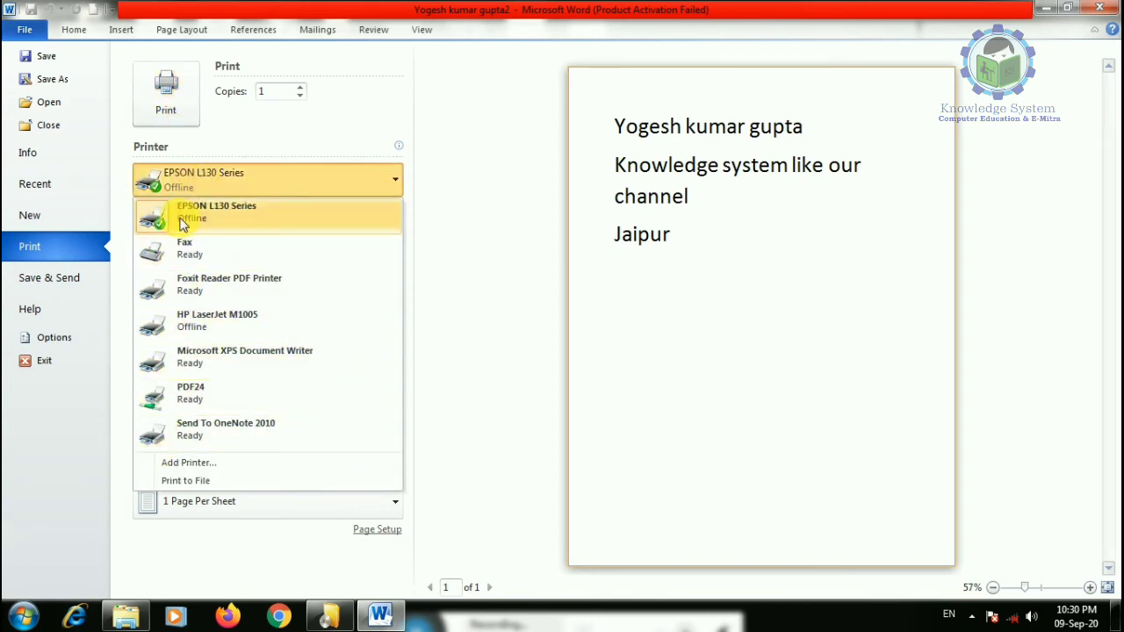
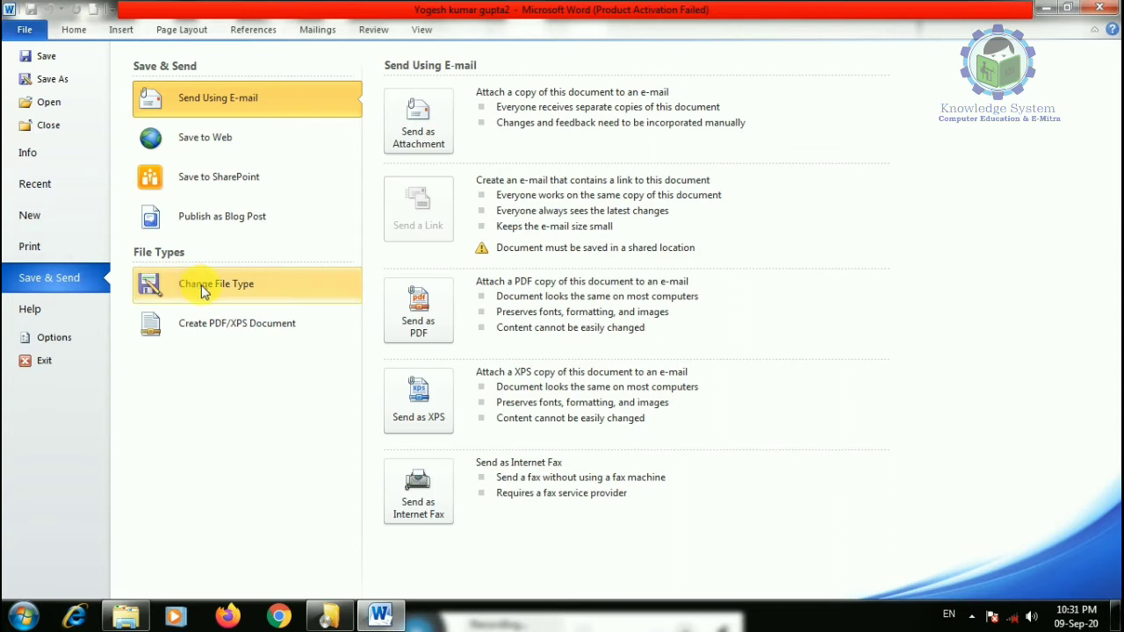
- Open Create PDF/XPS from Save & Send, review the save-as types, then cancel without publishing
click(199, 288)
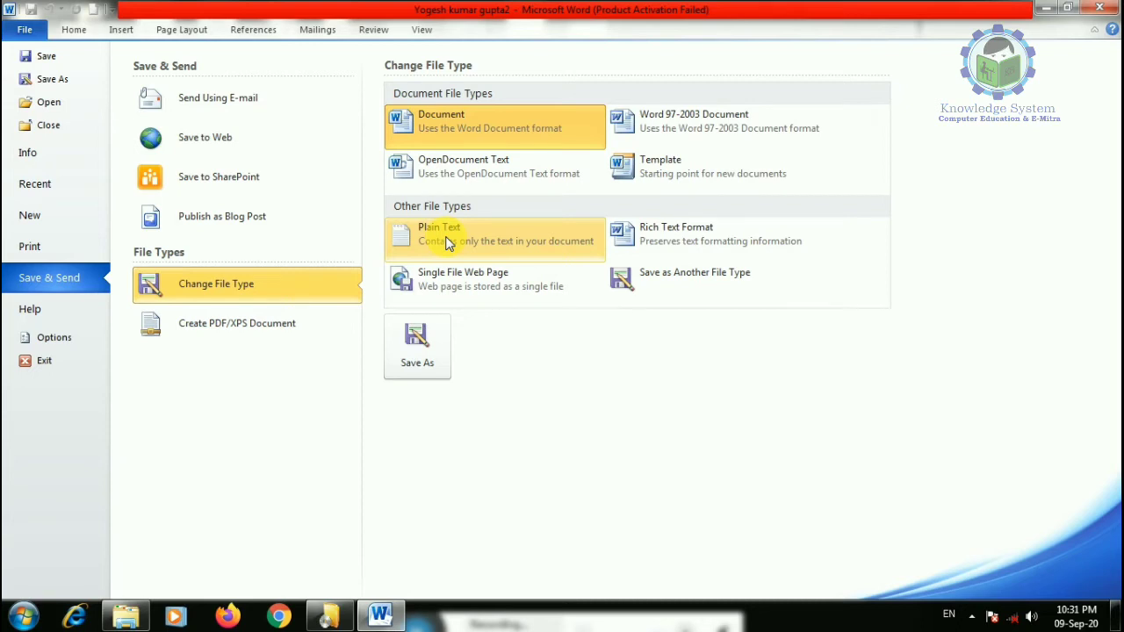
click(232, 327)
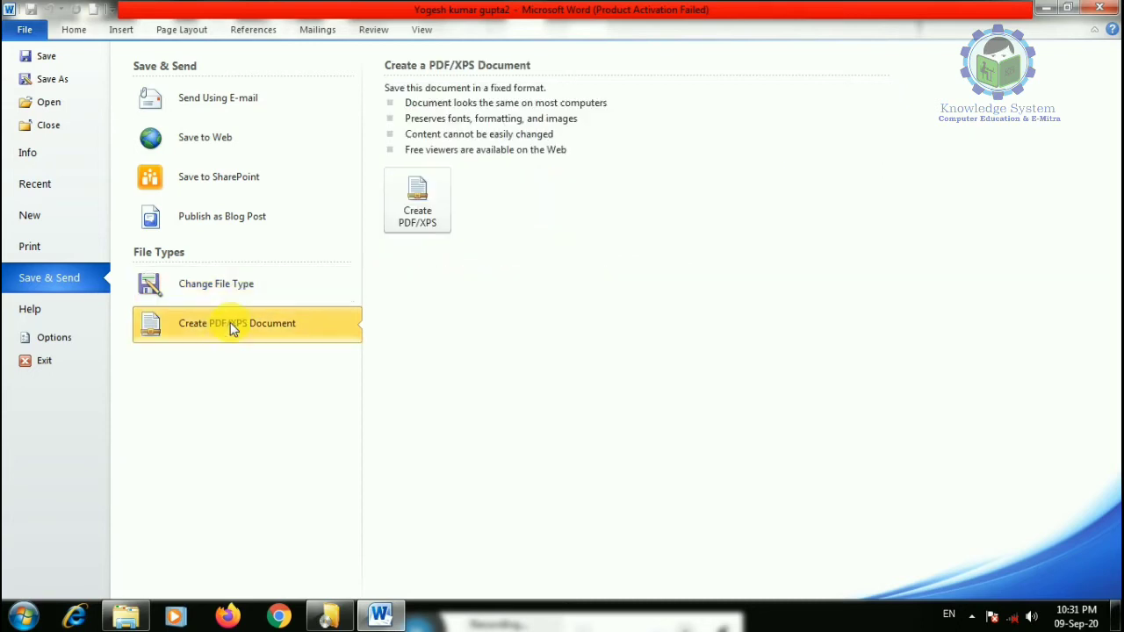
click(424, 203)
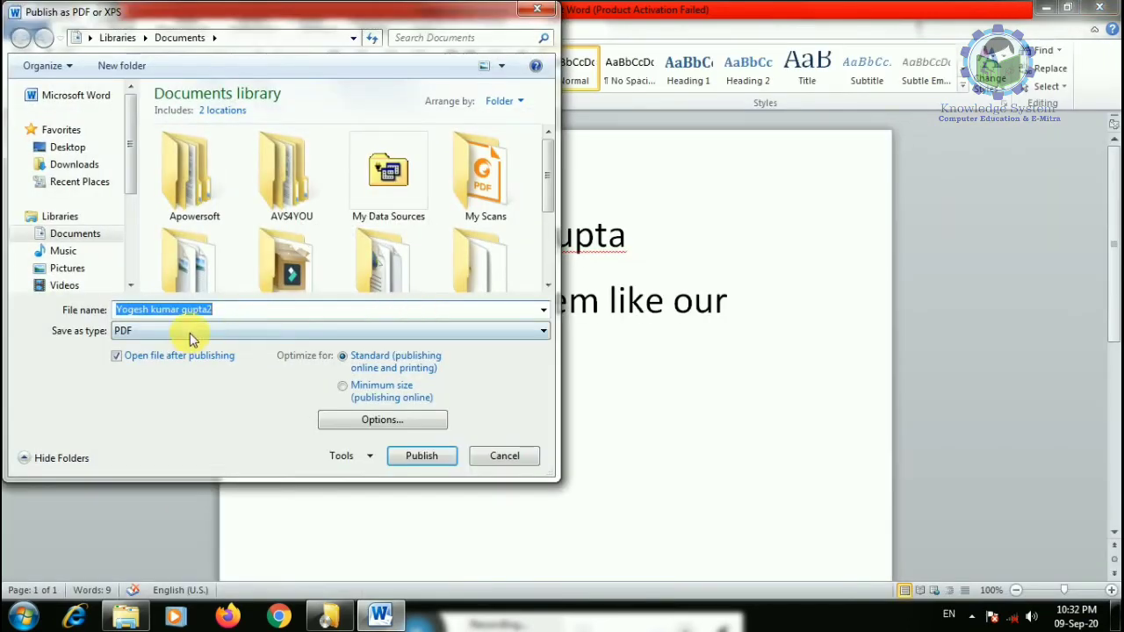
click(189, 332)
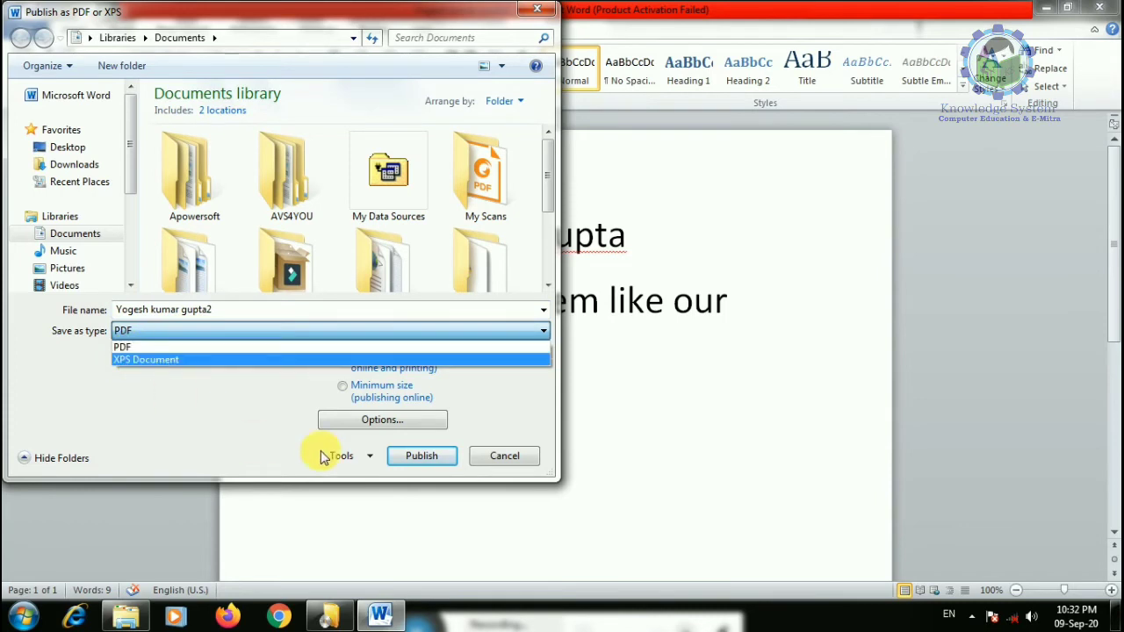
click(503, 456)
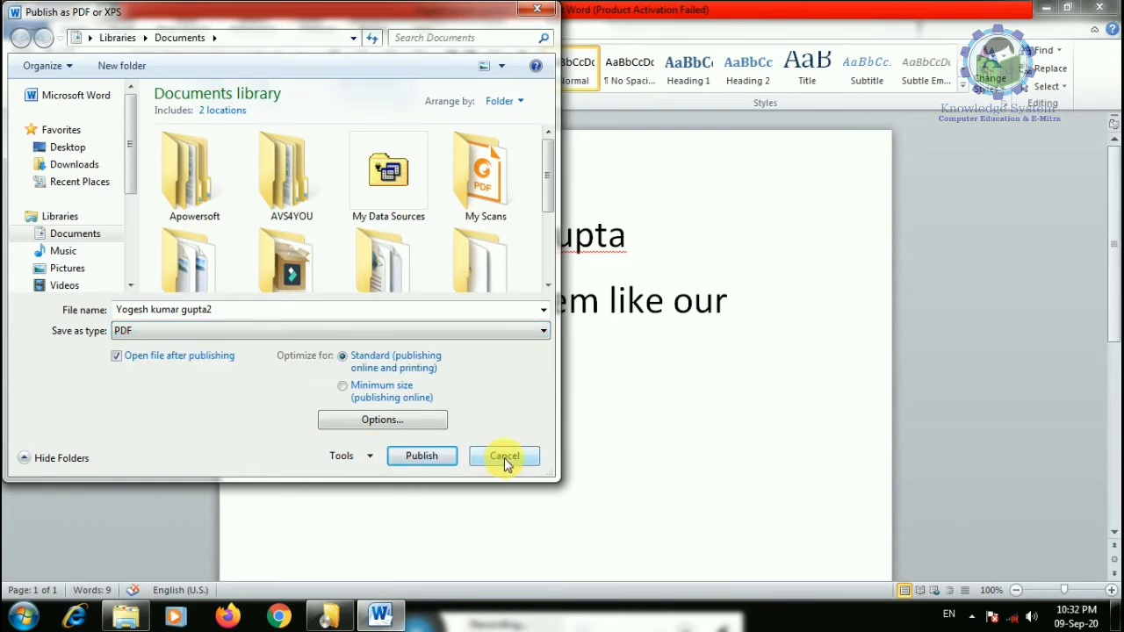
click(504, 457)
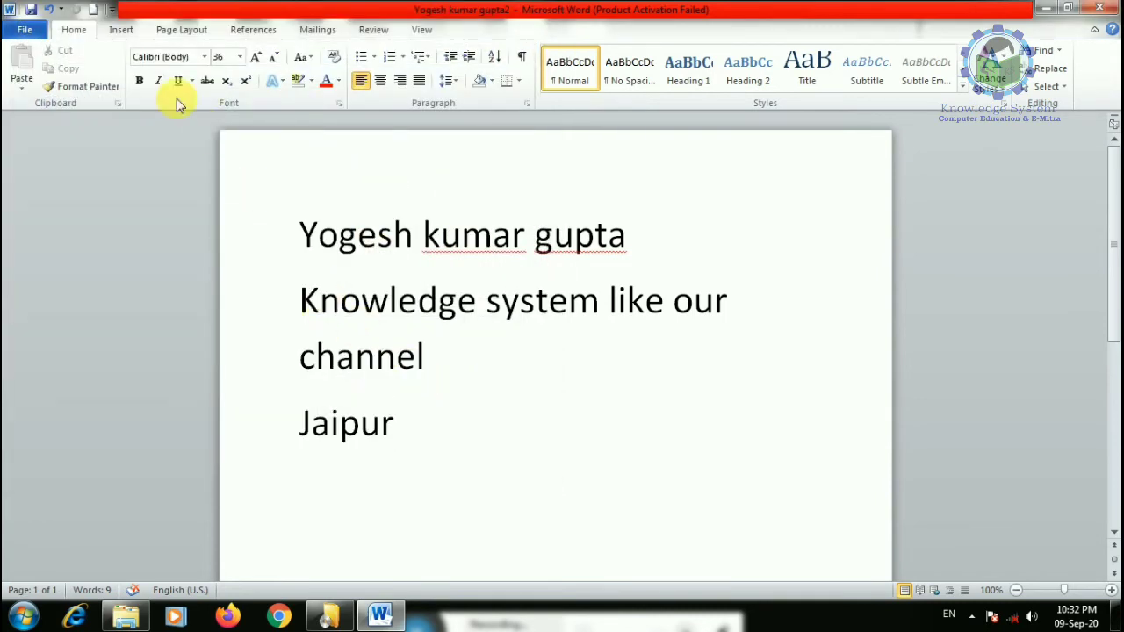
- Show the File backstage's Save & Send page with its Send Using E-mail options
click(27, 30)
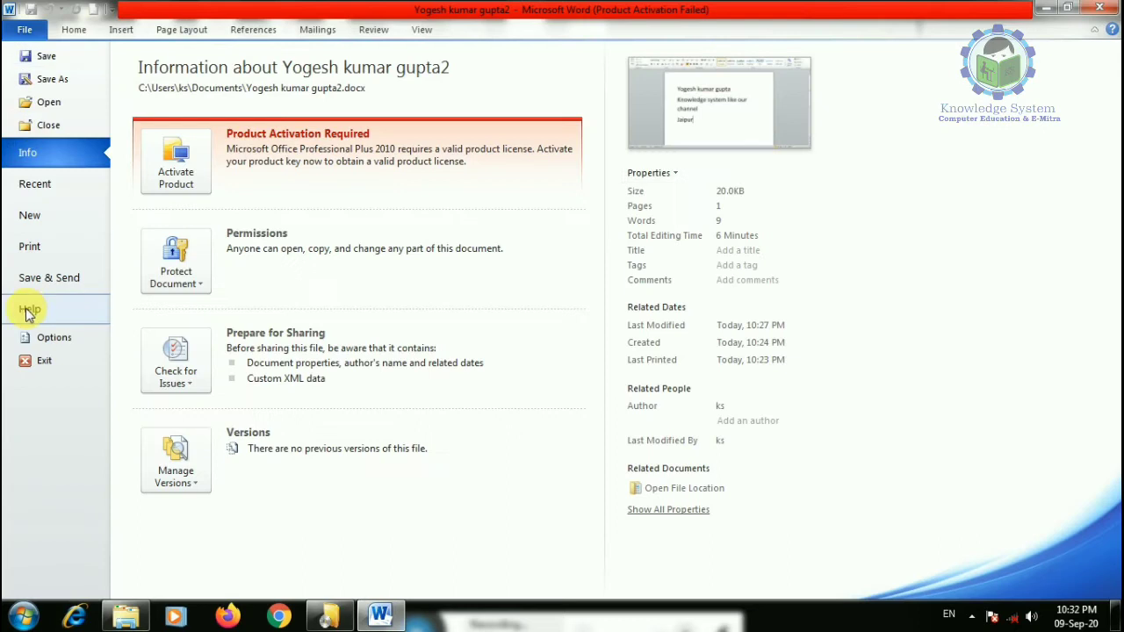
click(66, 283)
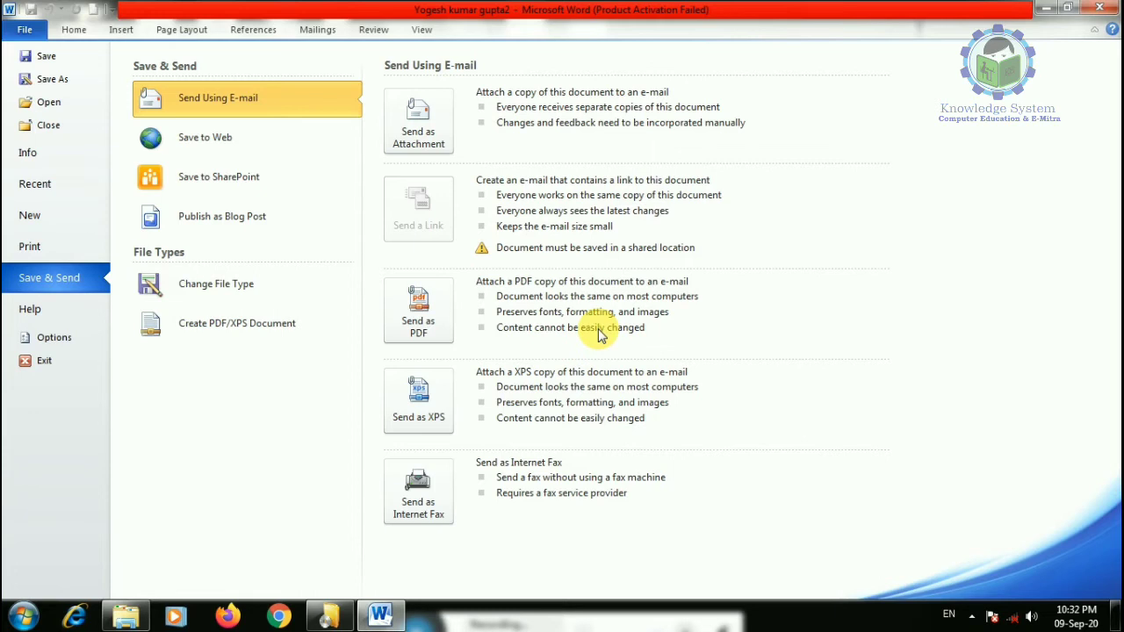
- Open Word Options and browse the Display, Proofing and Advanced pages
click(51, 337)
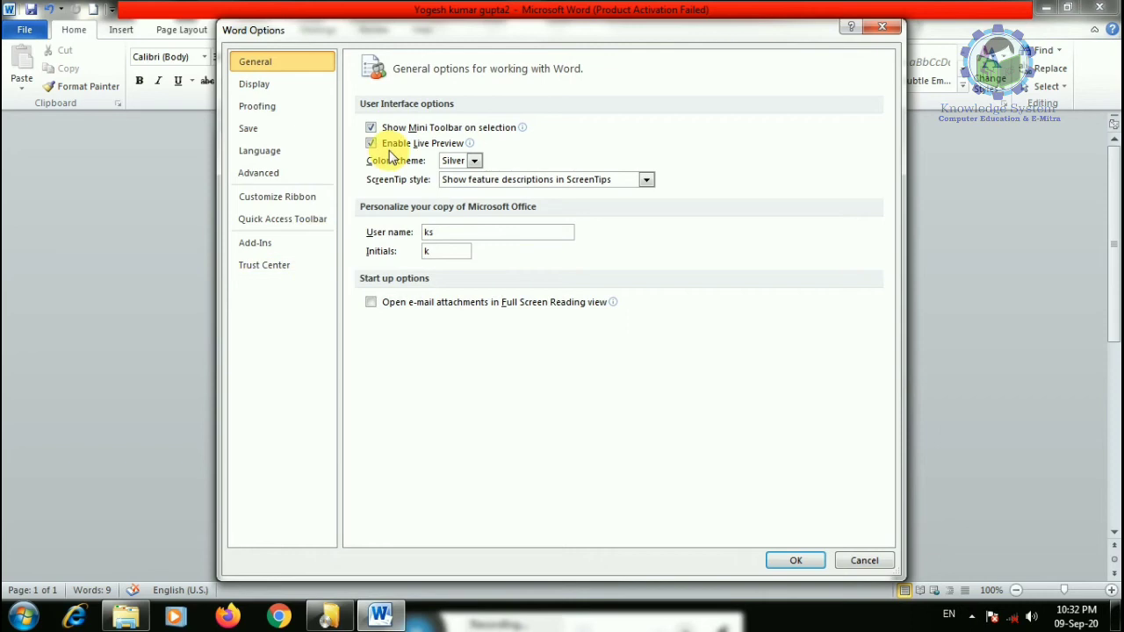
click(278, 88)
click(265, 106)
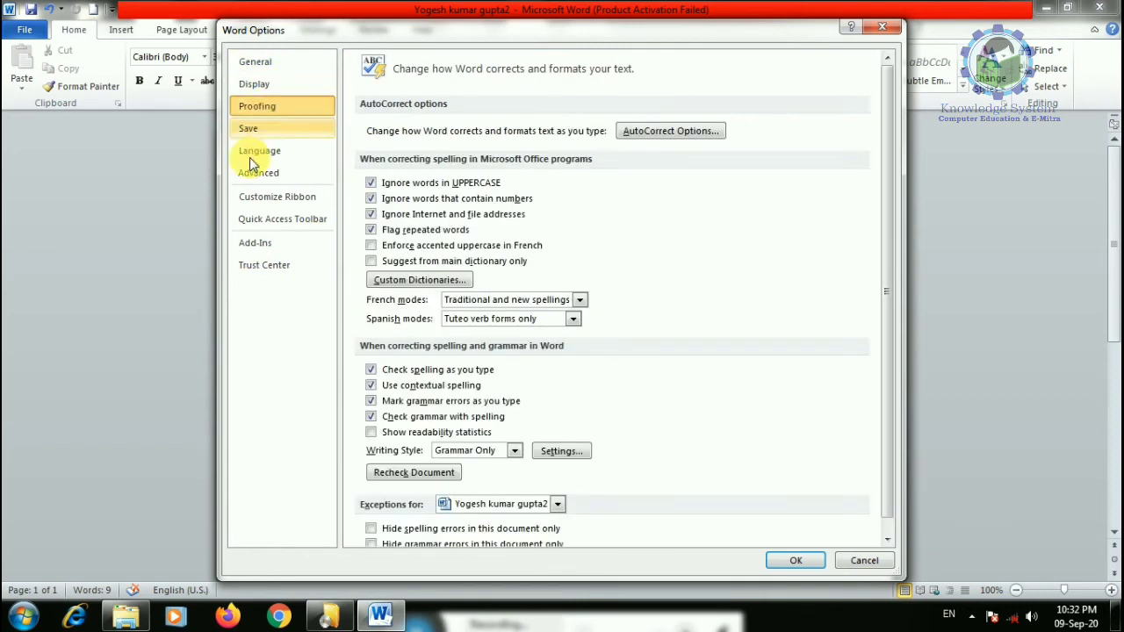
click(264, 172)
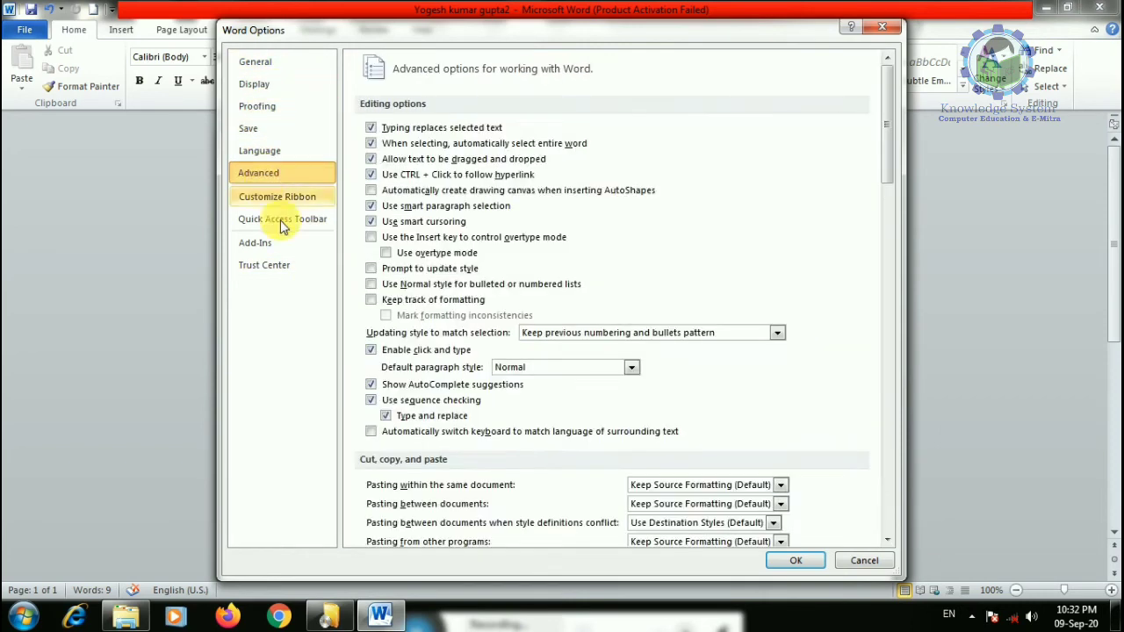
scroll(351, 369, down, 3)
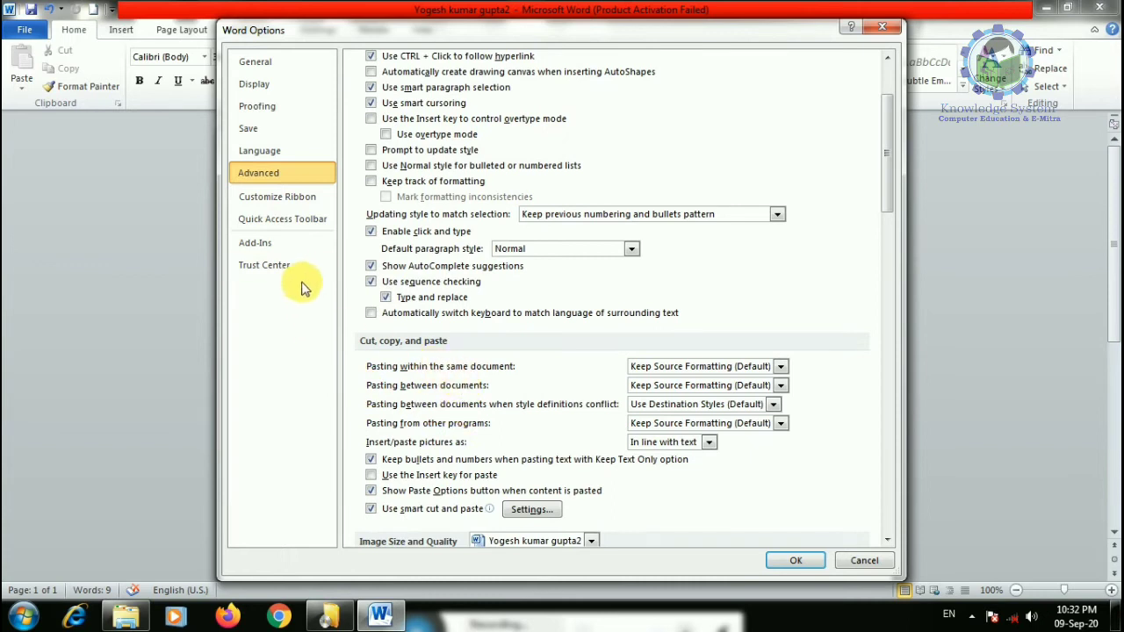
- Visit Customize Ribbon, Language, Proofing and General pages, then cancel Word Options without changes
click(277, 196)
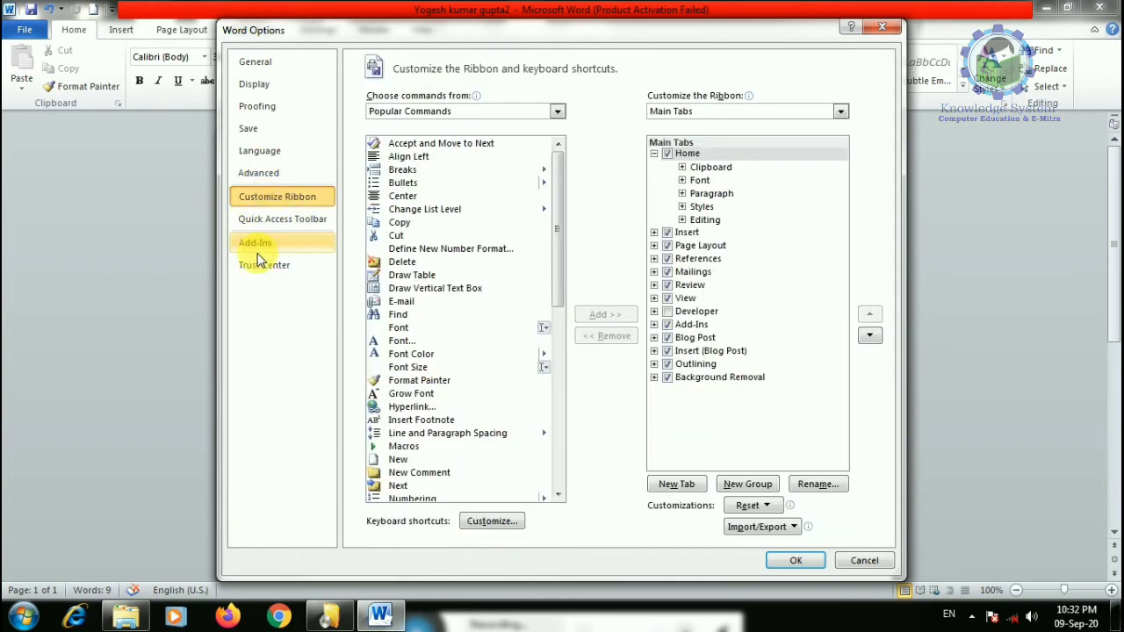
click(258, 172)
click(260, 150)
click(260, 106)
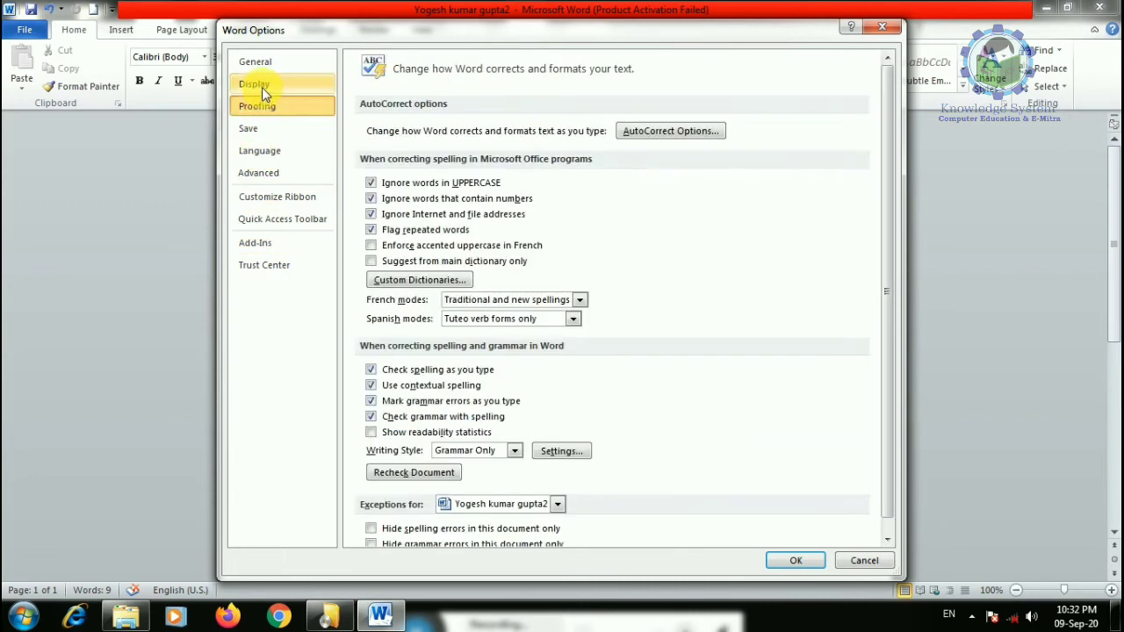
click(263, 63)
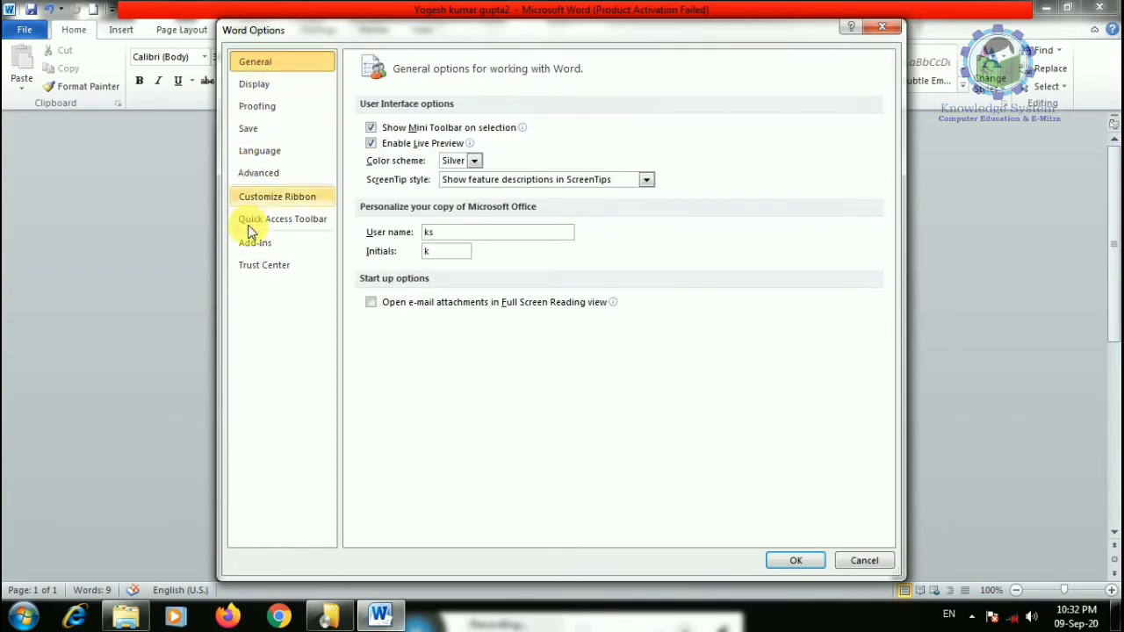
click(848, 562)
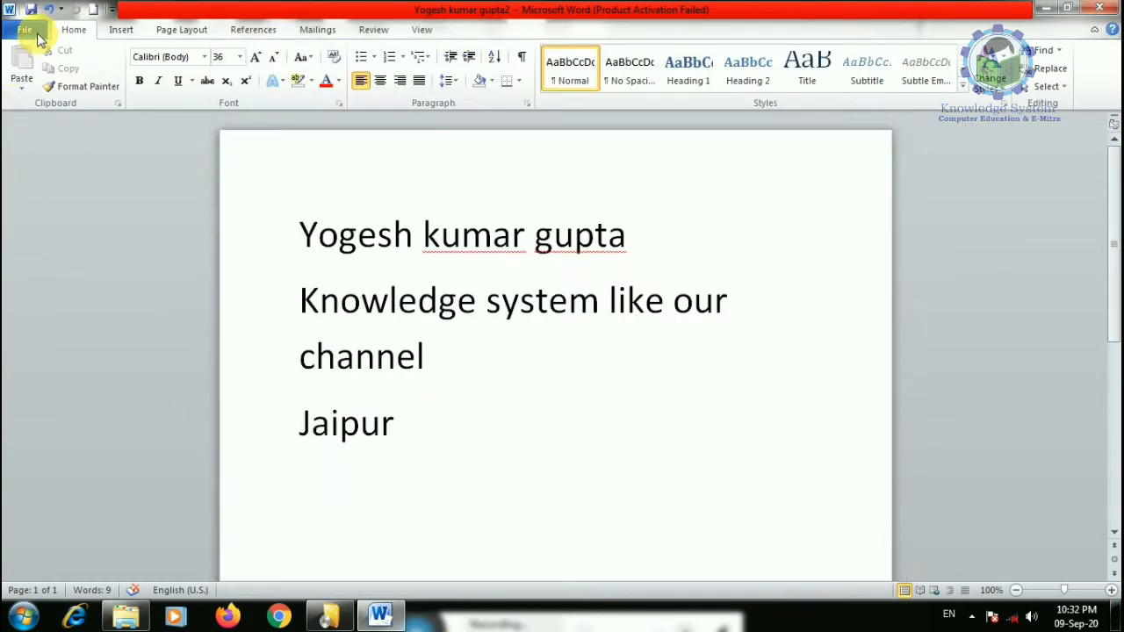
- Exit Word from the File menu, discarding the document's changes at the save prompt
click(25, 29)
click(39, 361)
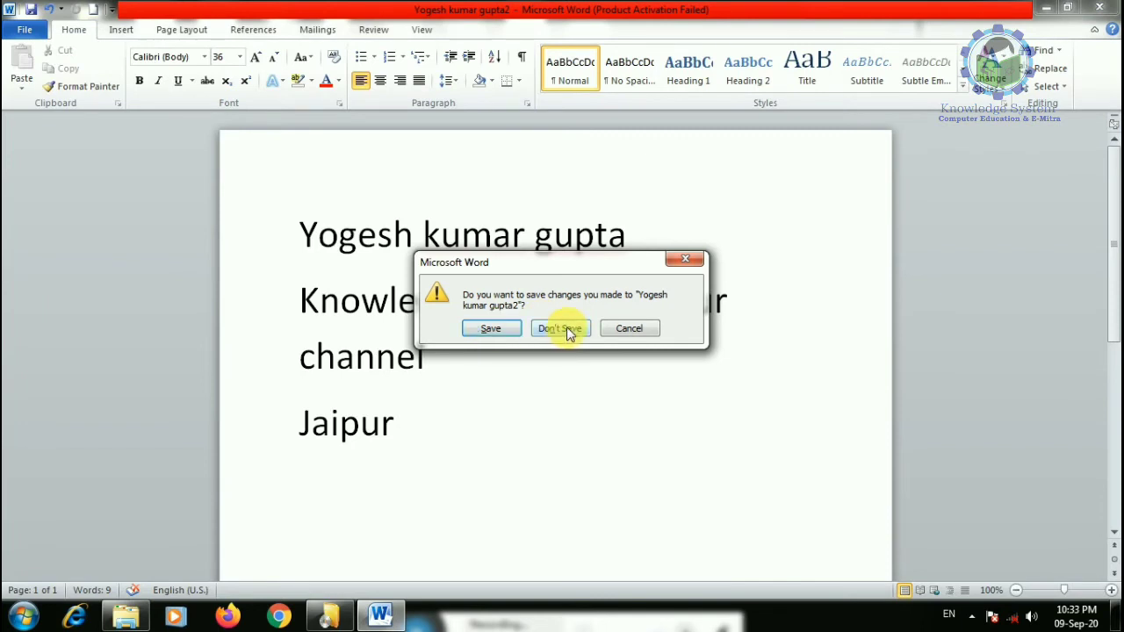
click(502, 331)
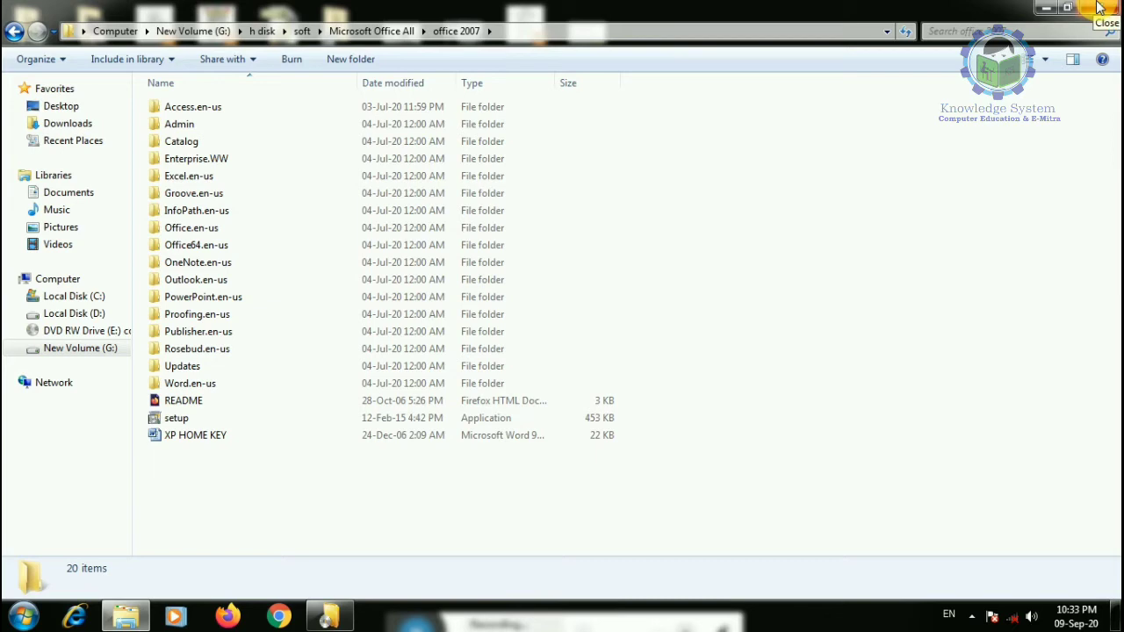
- Relaunch Word by running winword from the Win+R Run box
key(super+r)
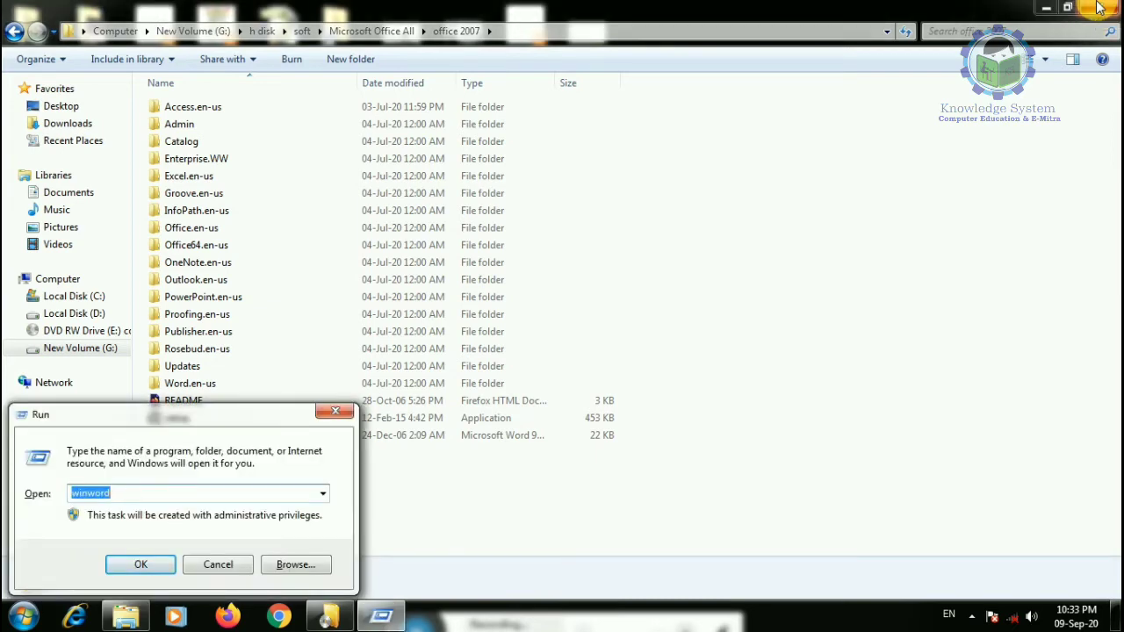
key(Return)
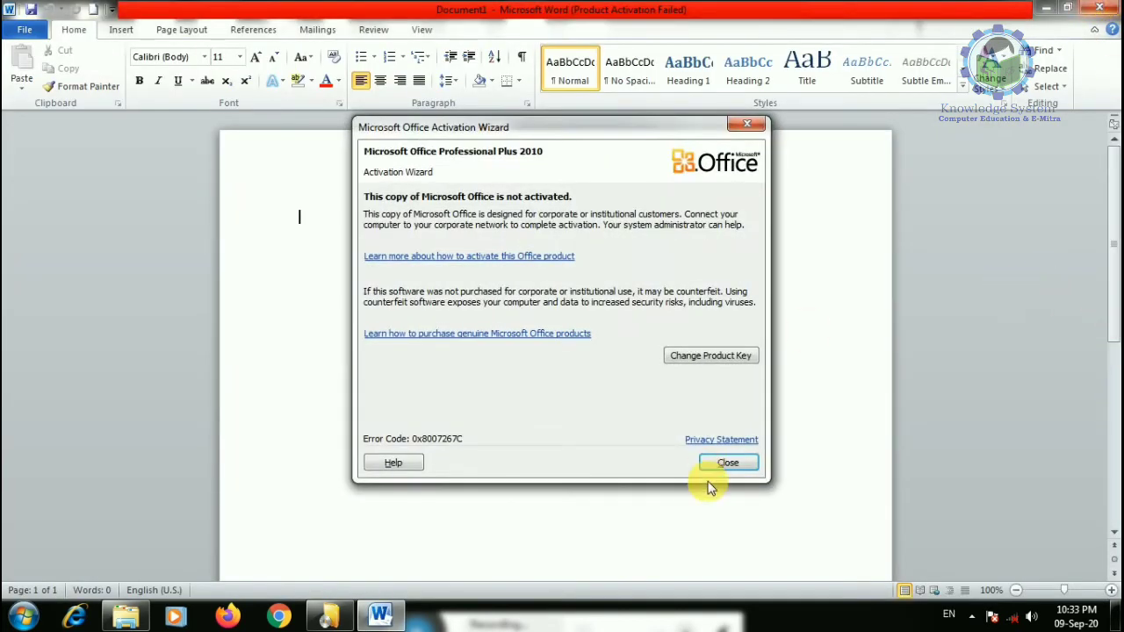
- Close the Activation Wizard notice and glance at the File backstage's Recent page
click(726, 463)
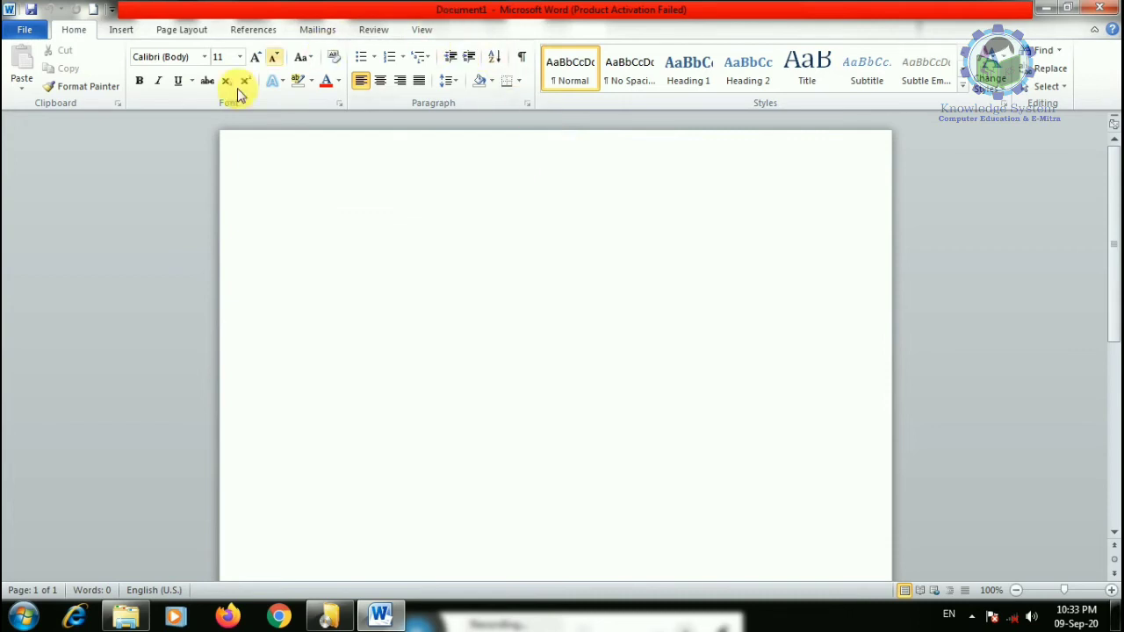
click(26, 31)
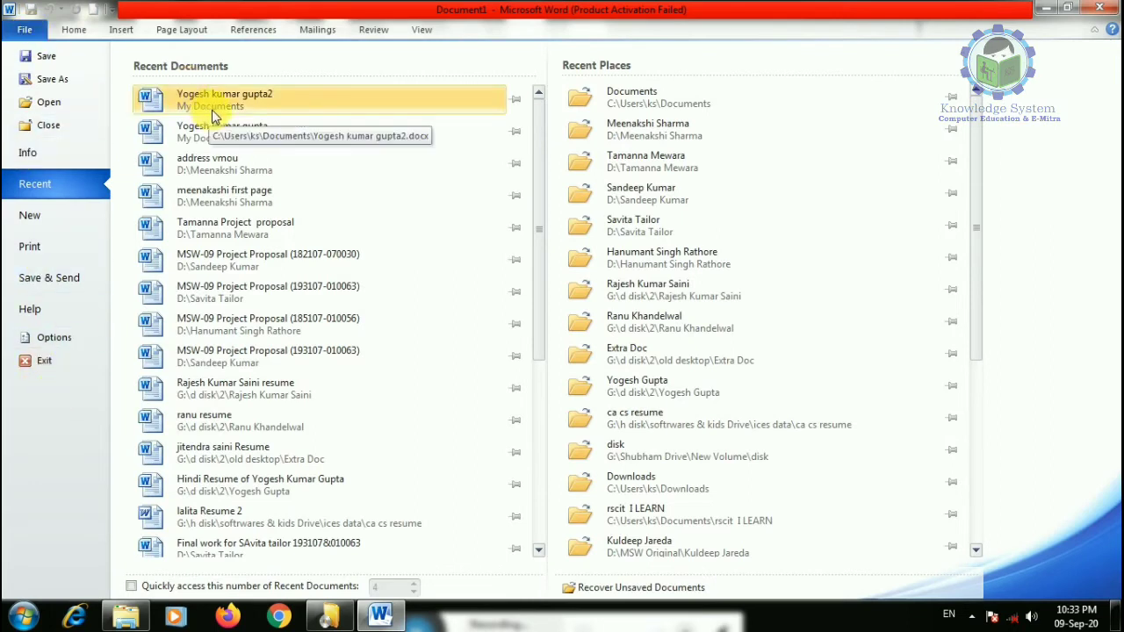
click(74, 32)
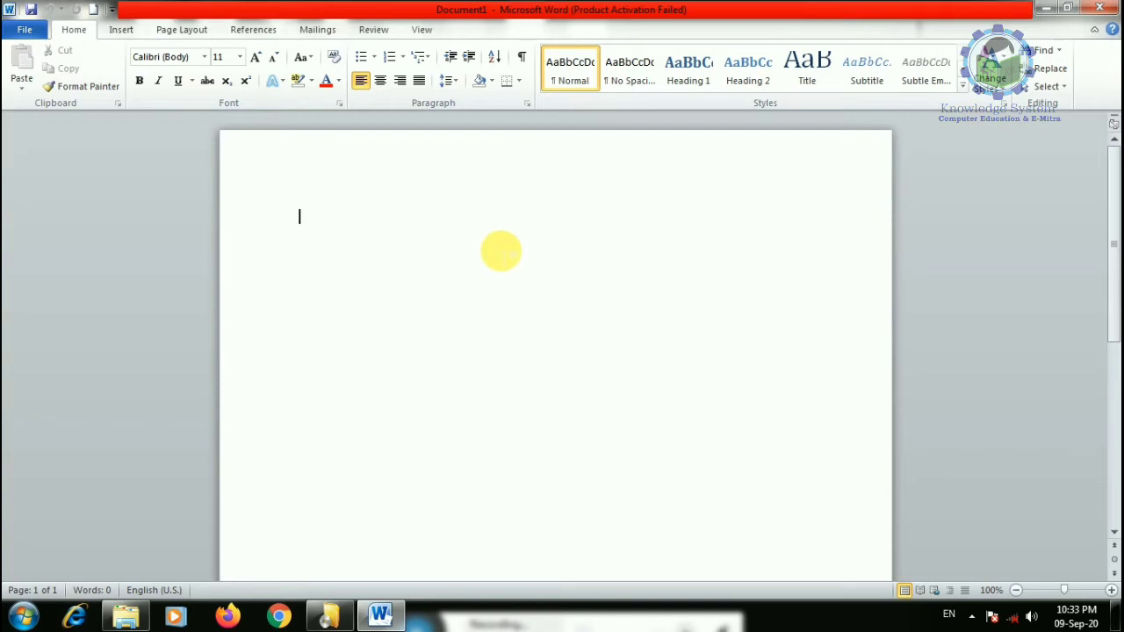
scroll(542, 334, down, 5)
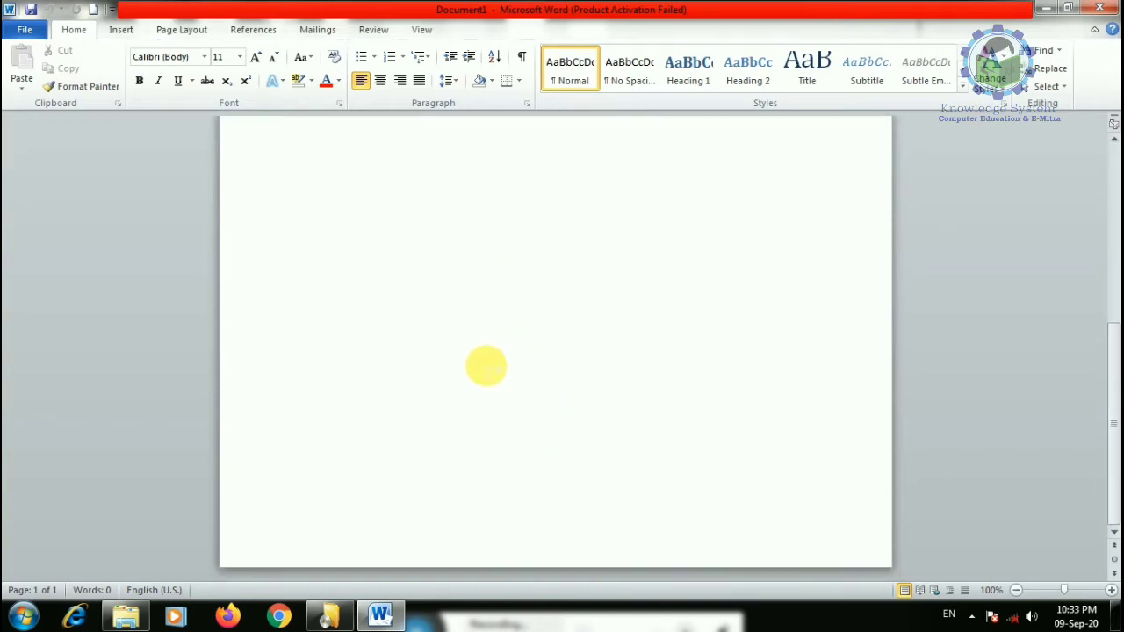
- Cancel and close the Office Professional Plus 2010 setup window
click(329, 614)
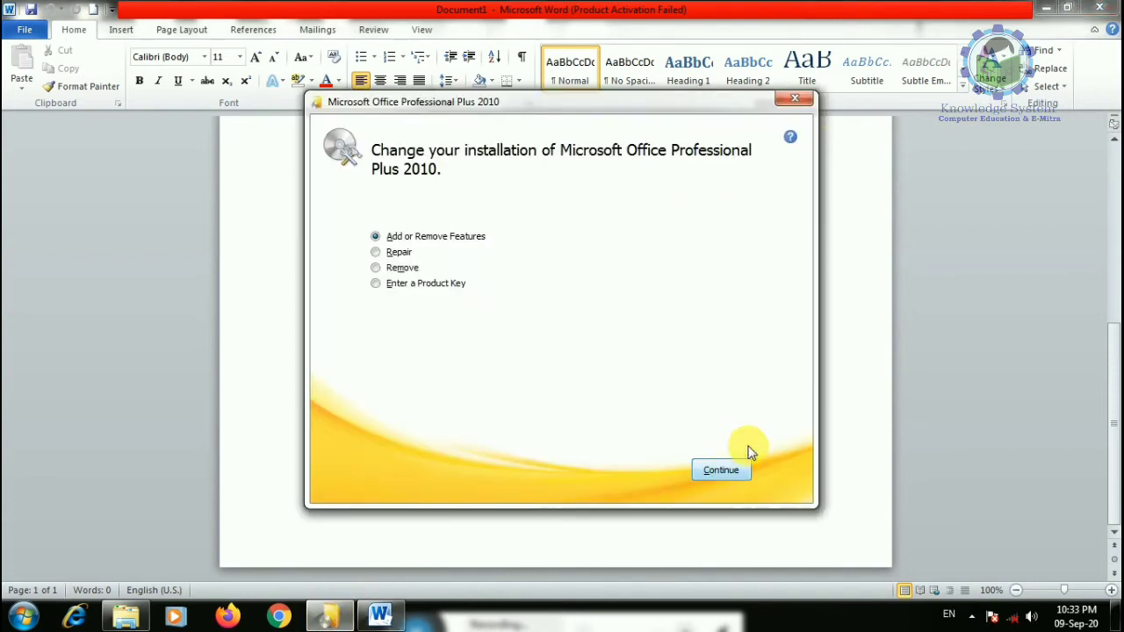
click(795, 98)
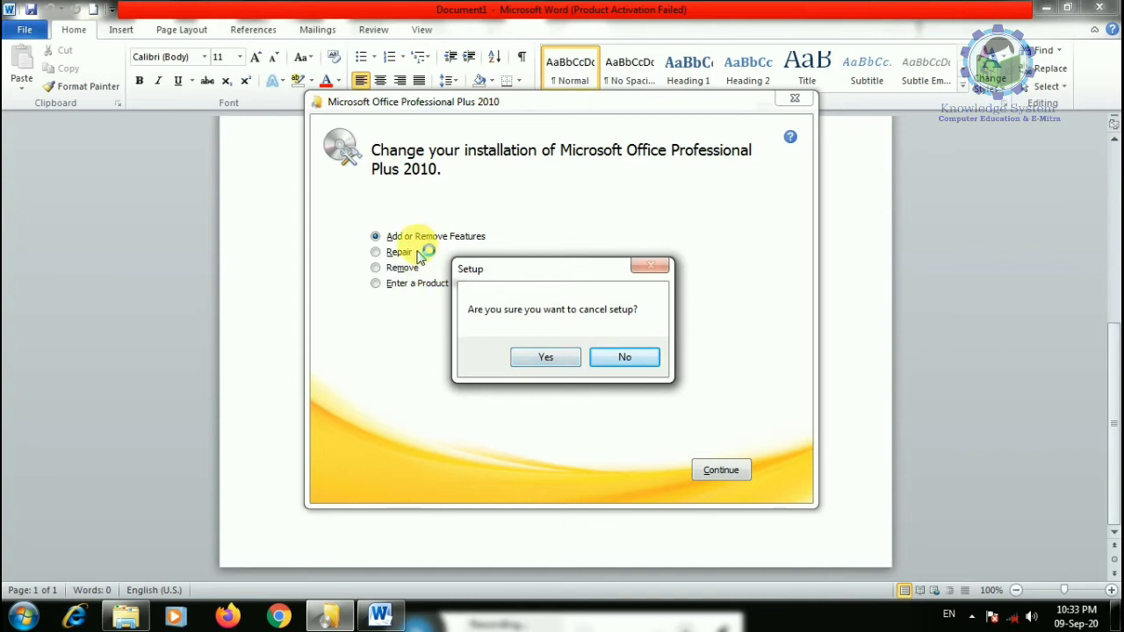
click(546, 359)
click(751, 468)
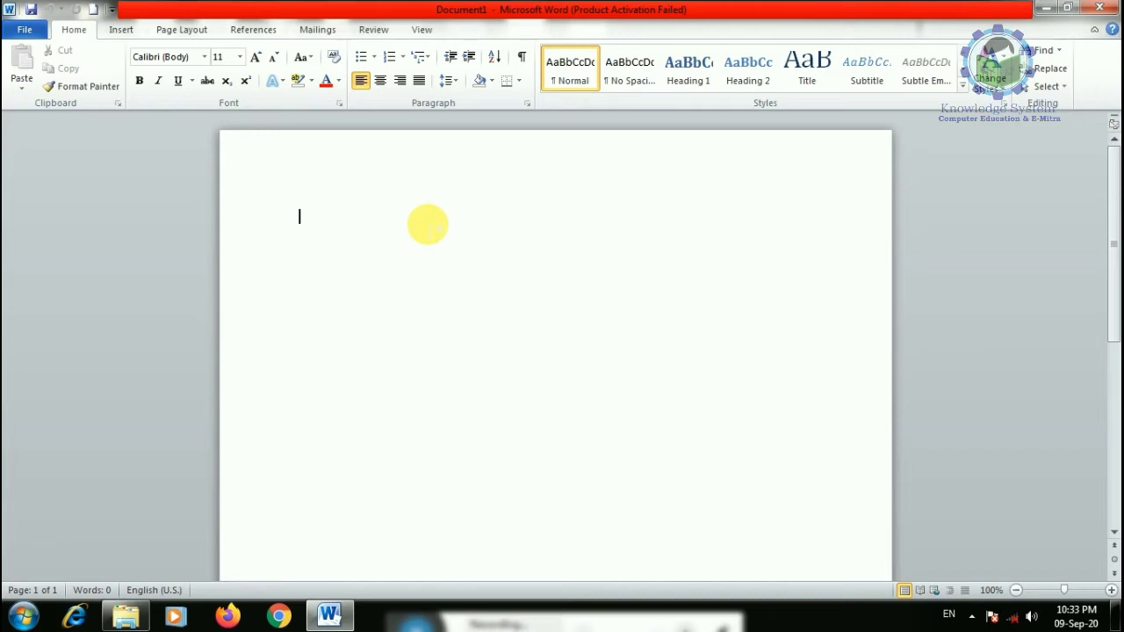
- Generate six pages of sample paragraphs with =rand(50), then scroll through and check the Go To box
text(=)
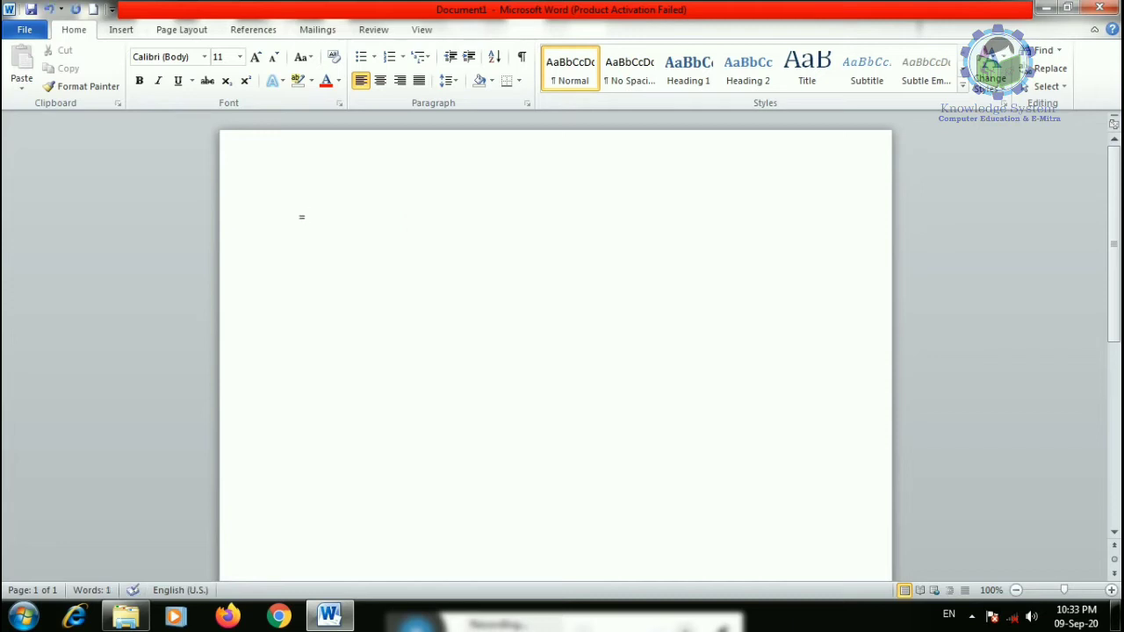
text(rand(50)
key(Return)
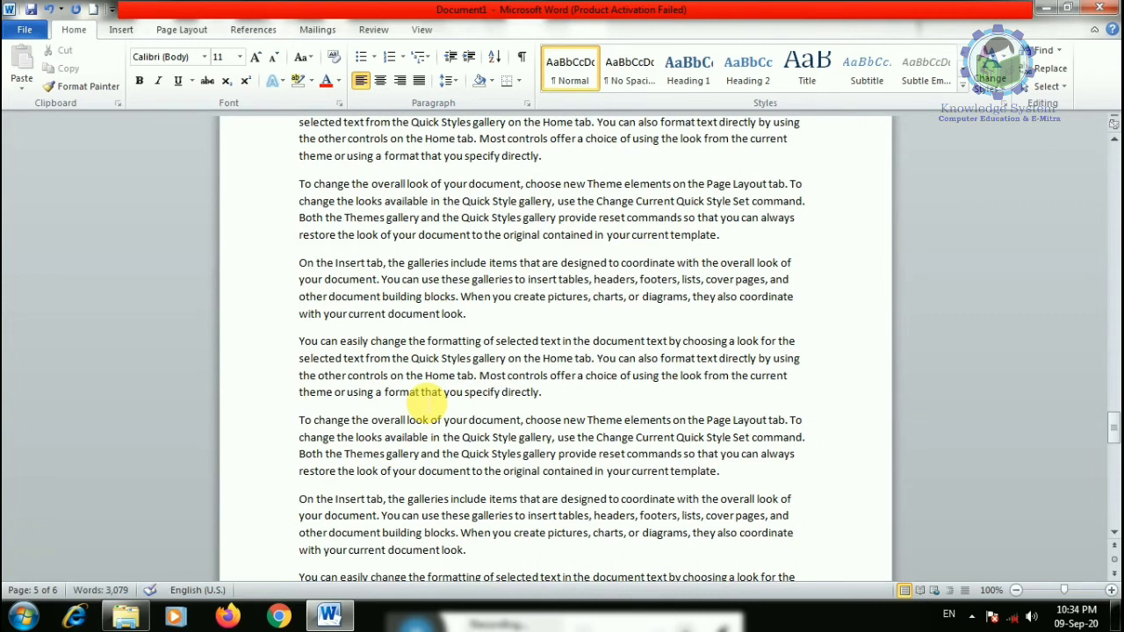
scroll(425, 402, up, 20)
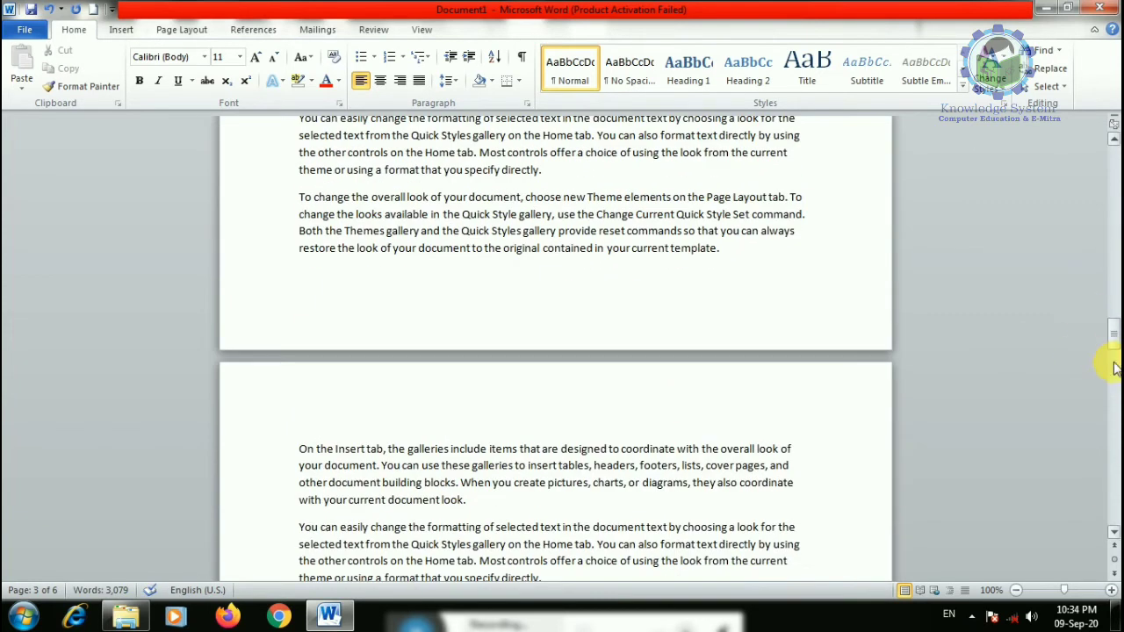
scroll(547, 402, up, 3)
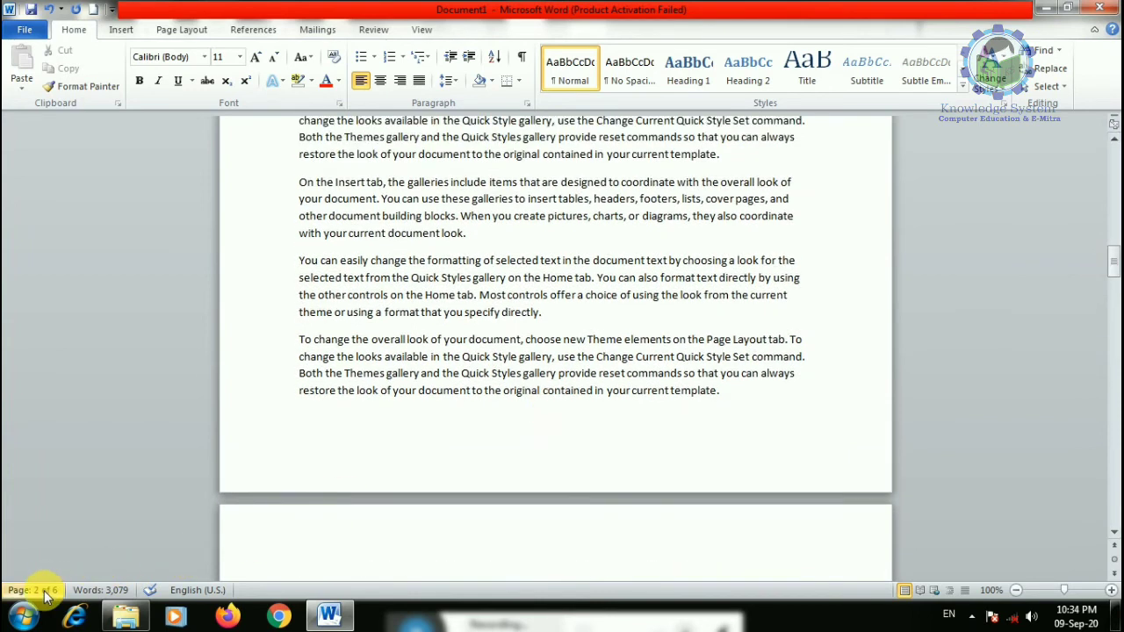
click(37, 592)
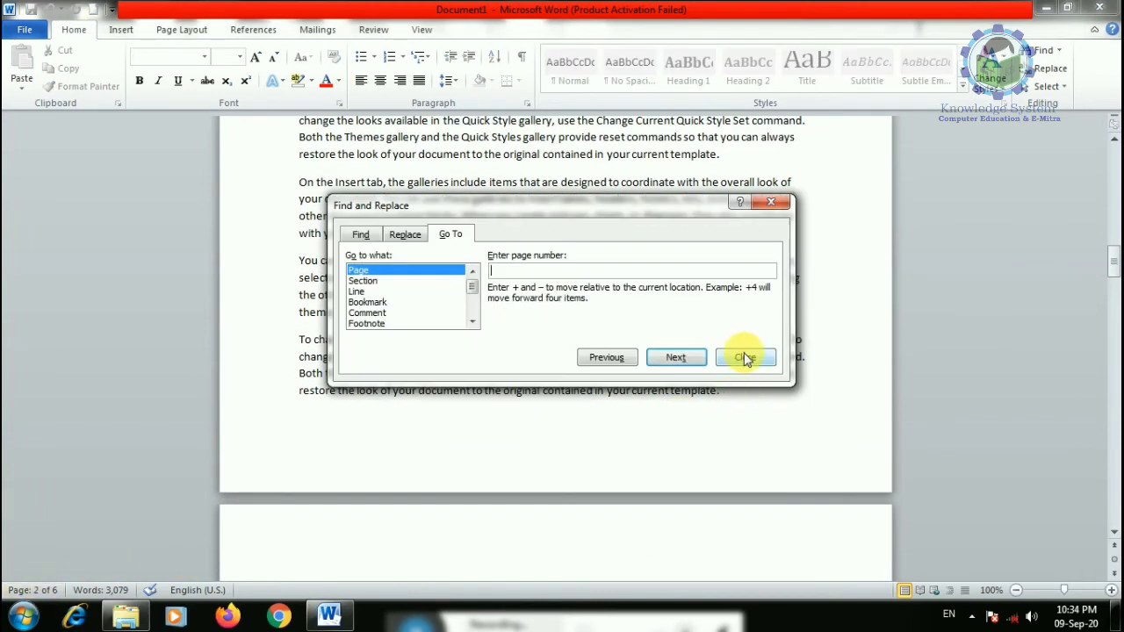
click(745, 358)
scroll(1113, 379, down, 10)
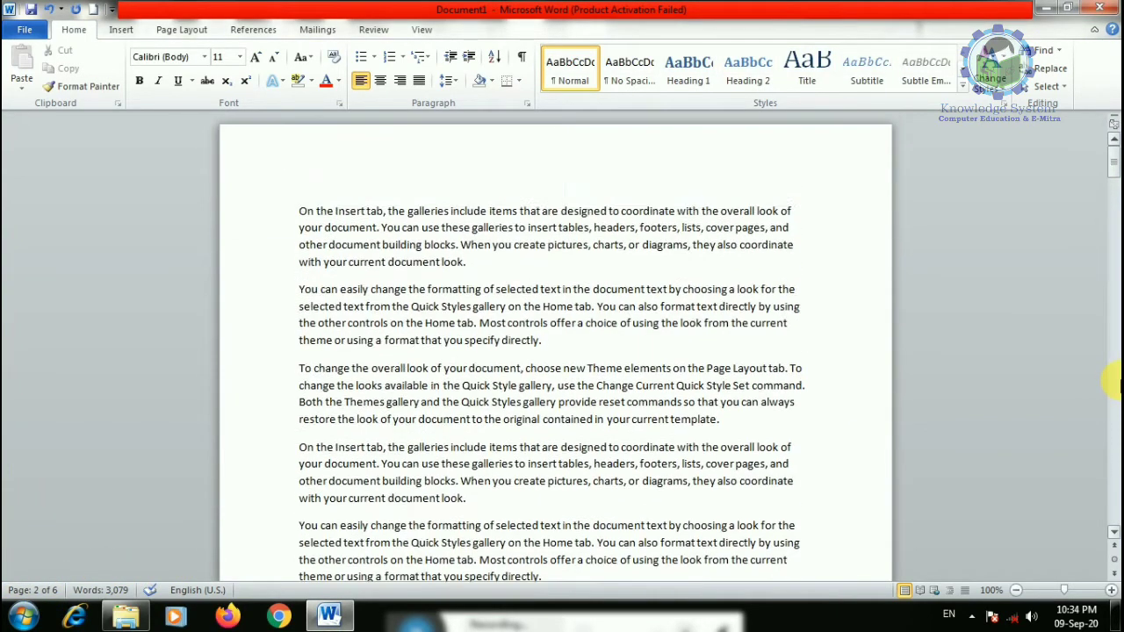
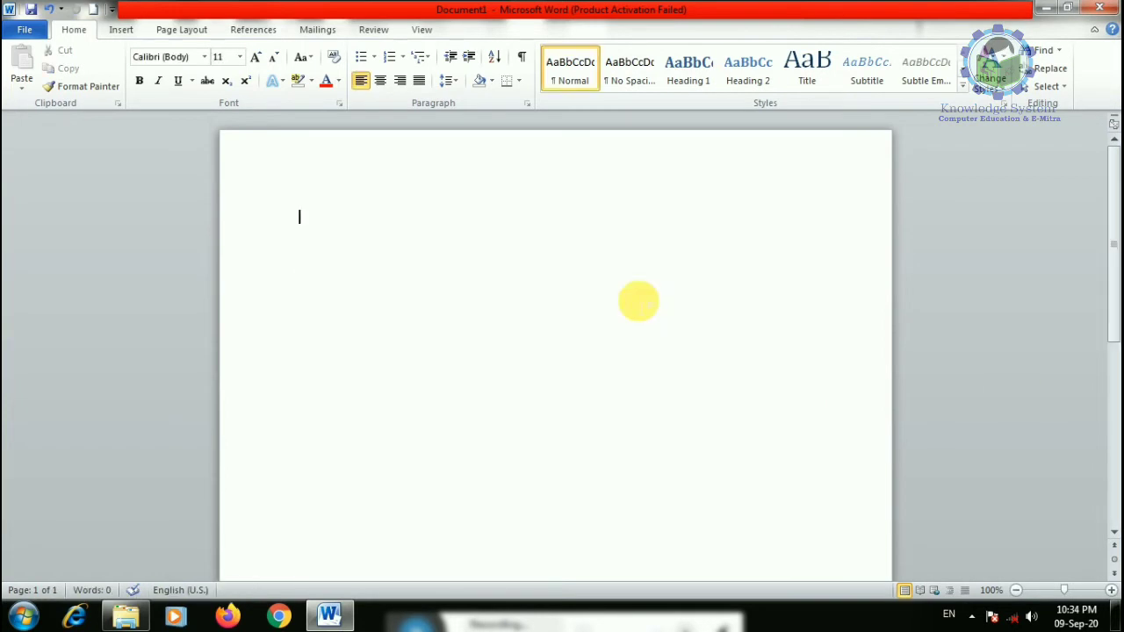
- Generate sample paragraphs with =rand(10), then select all and delete them
text(=rand()
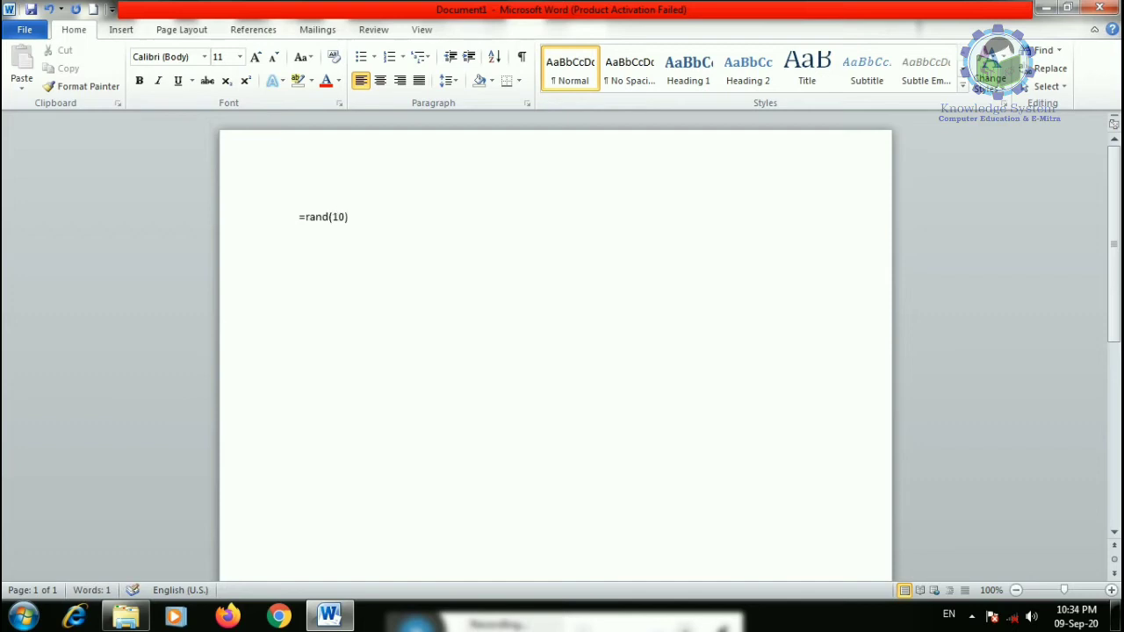
text(10))
key(Return)
key(ctrl+a)
key(Delete)
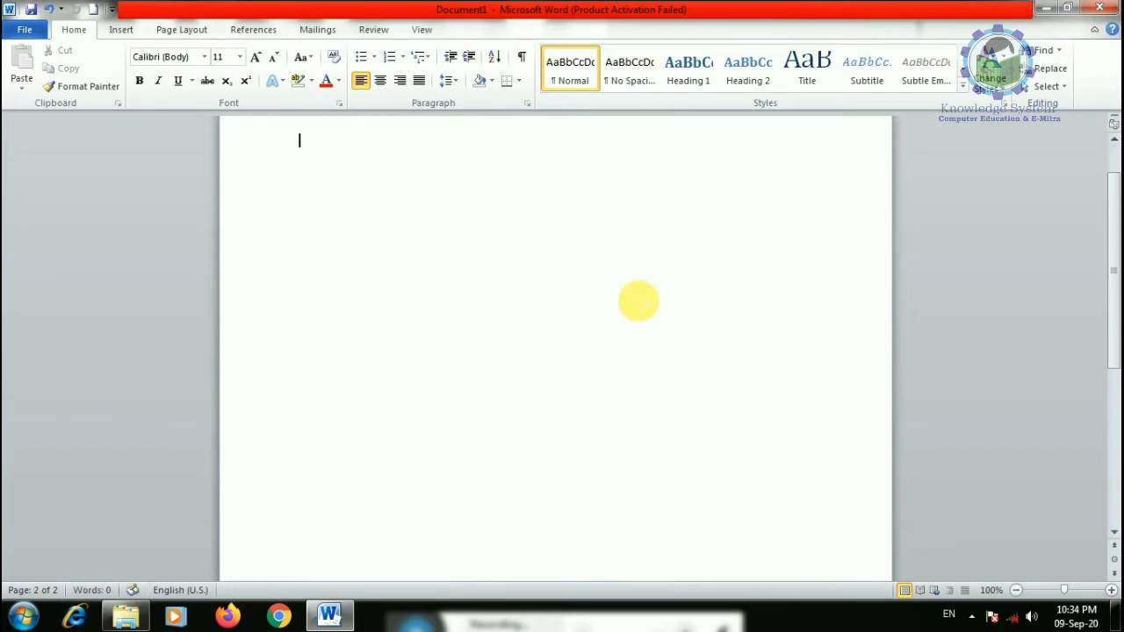
- Generate ten lorem paragraphs with =lorem(10), then clear them from the document
text(=)
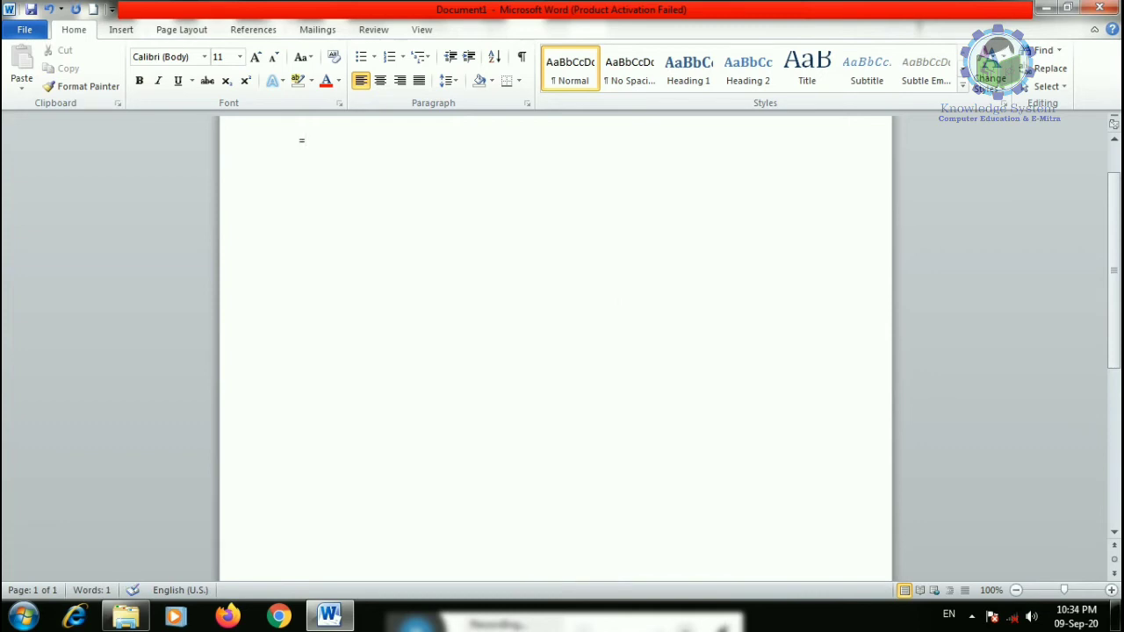
text(lorem(10))
key(Return)
scroll(603, 307, up, 2)
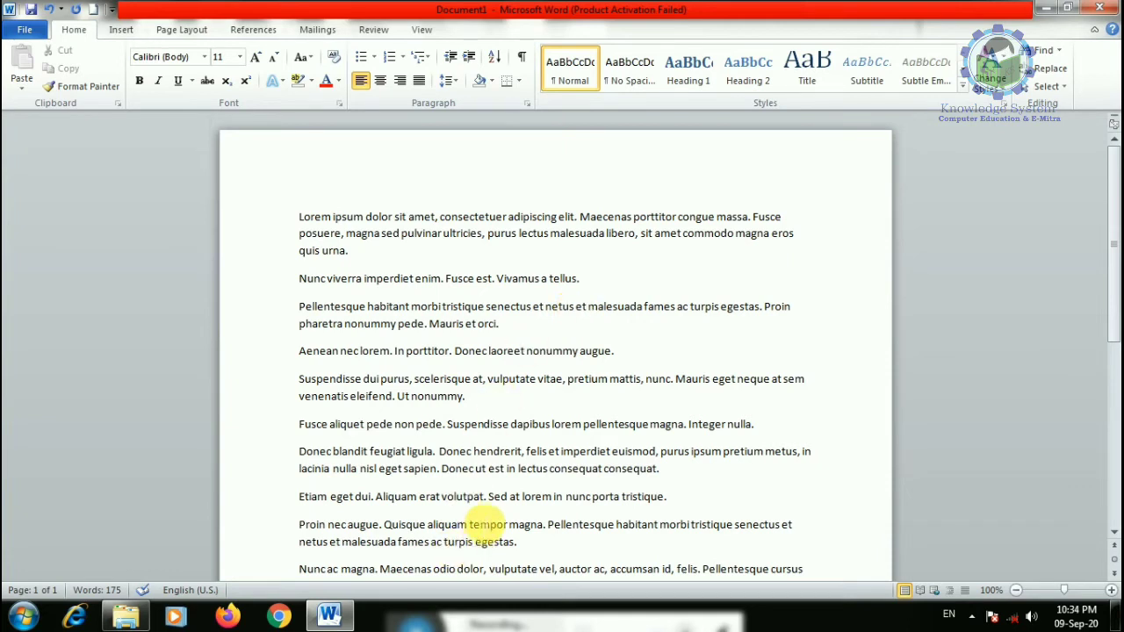
key(ctrl+a)
key(Delete)
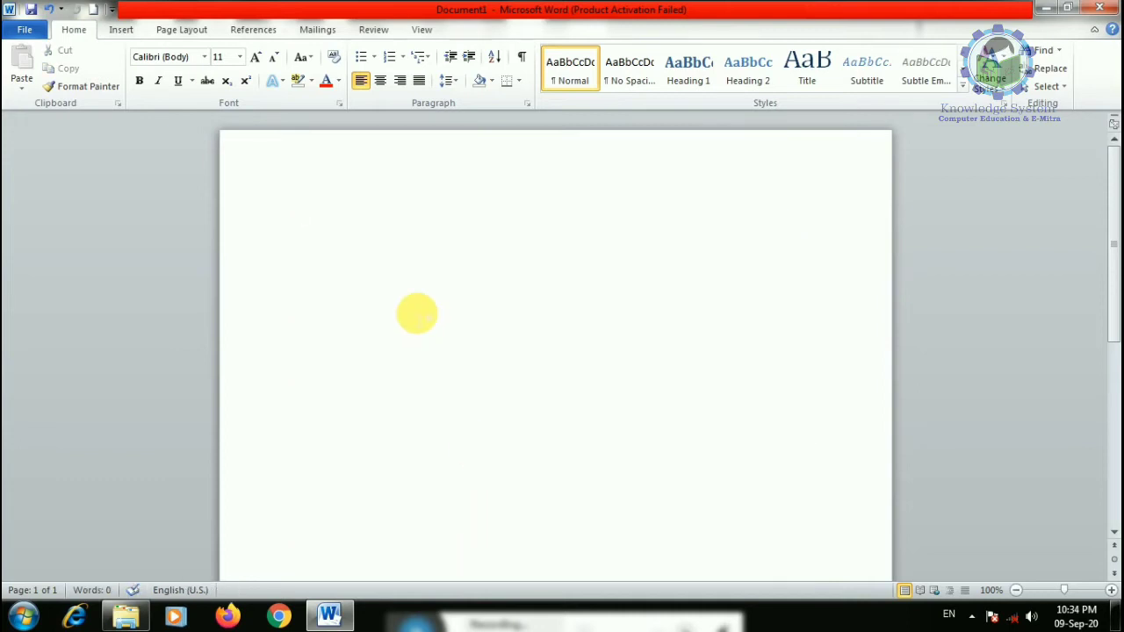
- Copy the Help article 'Accessibility features in Word' into the document and close Help
key(F1)
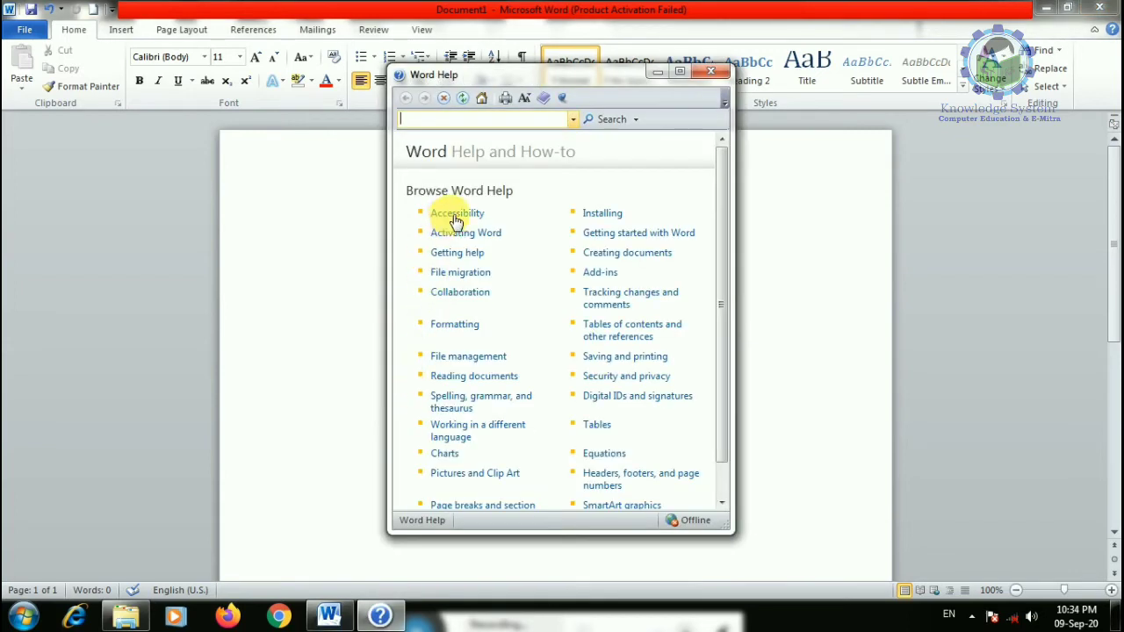
click(456, 216)
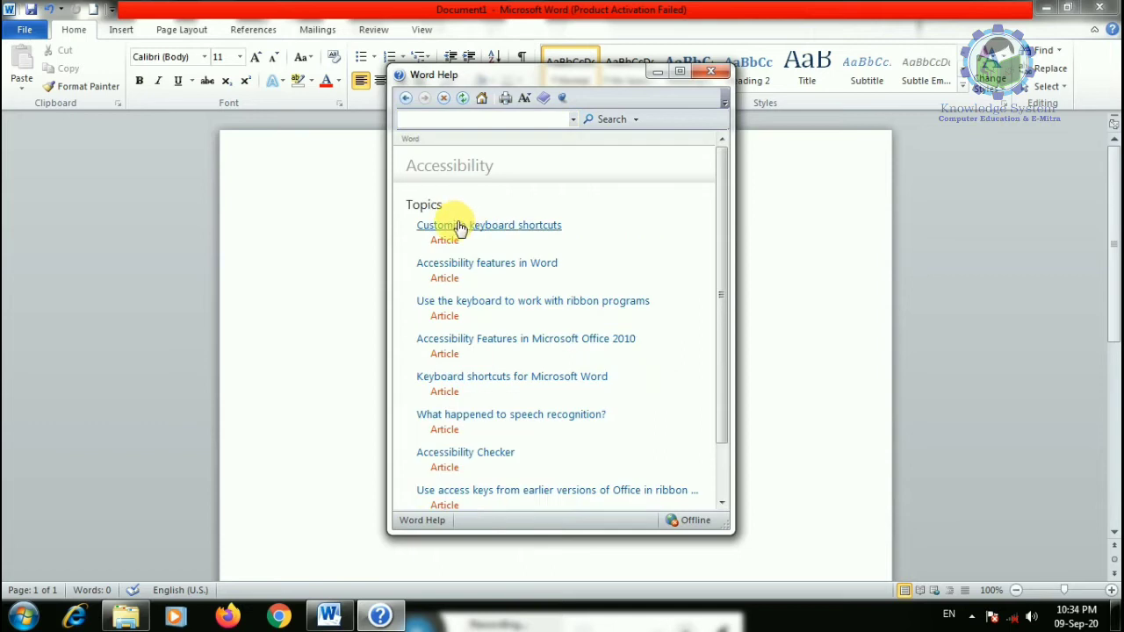
click(452, 263)
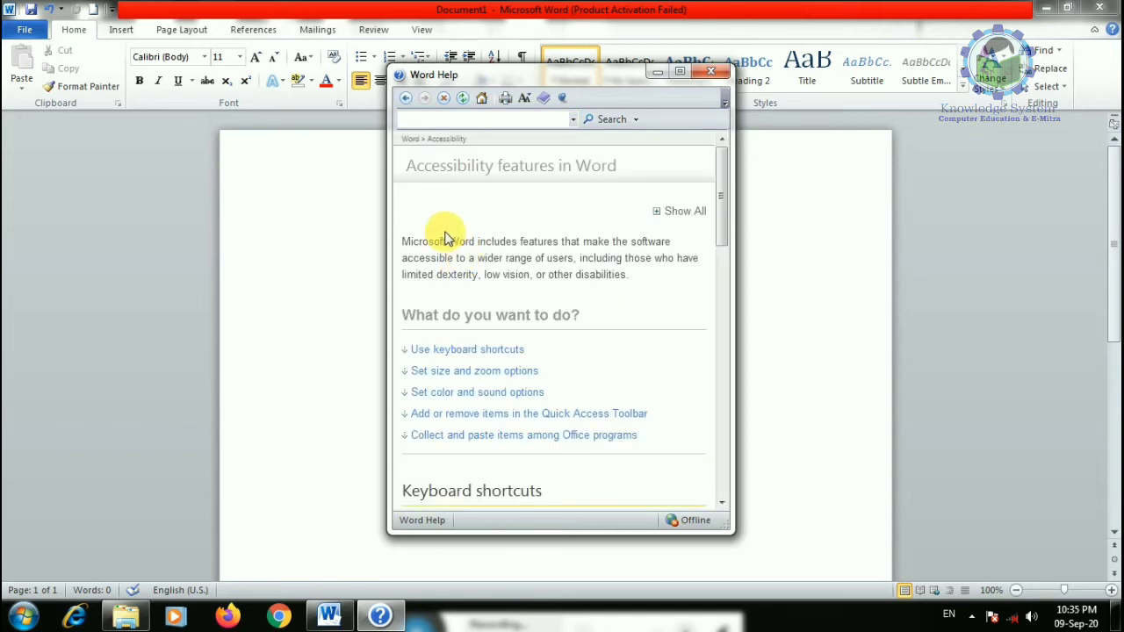
key(ctrl+a)
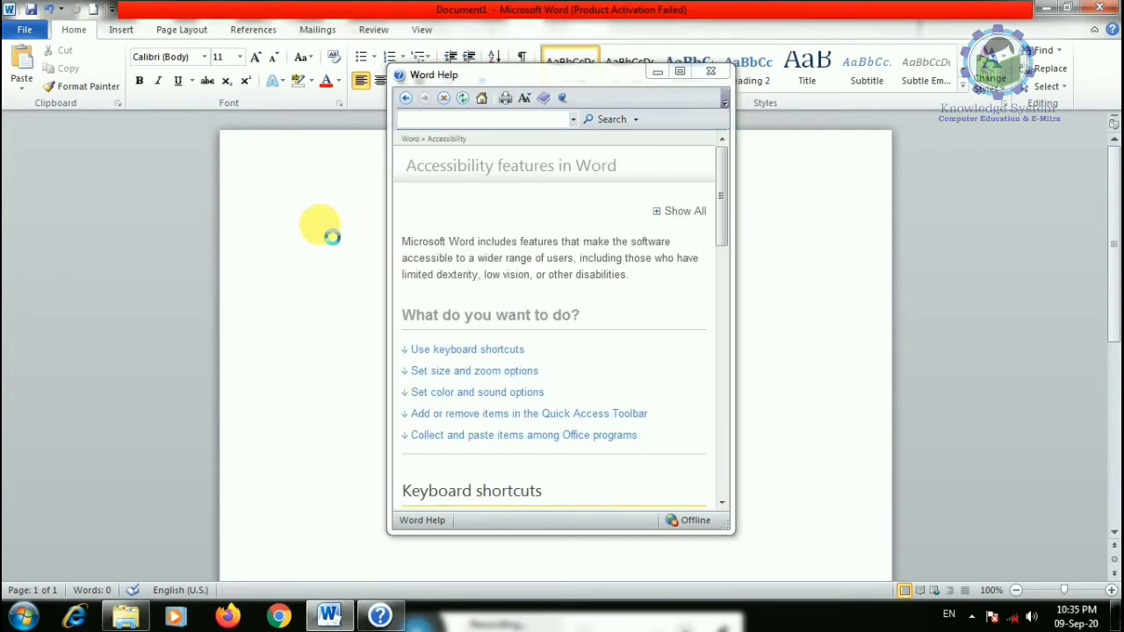
click(463, 394)
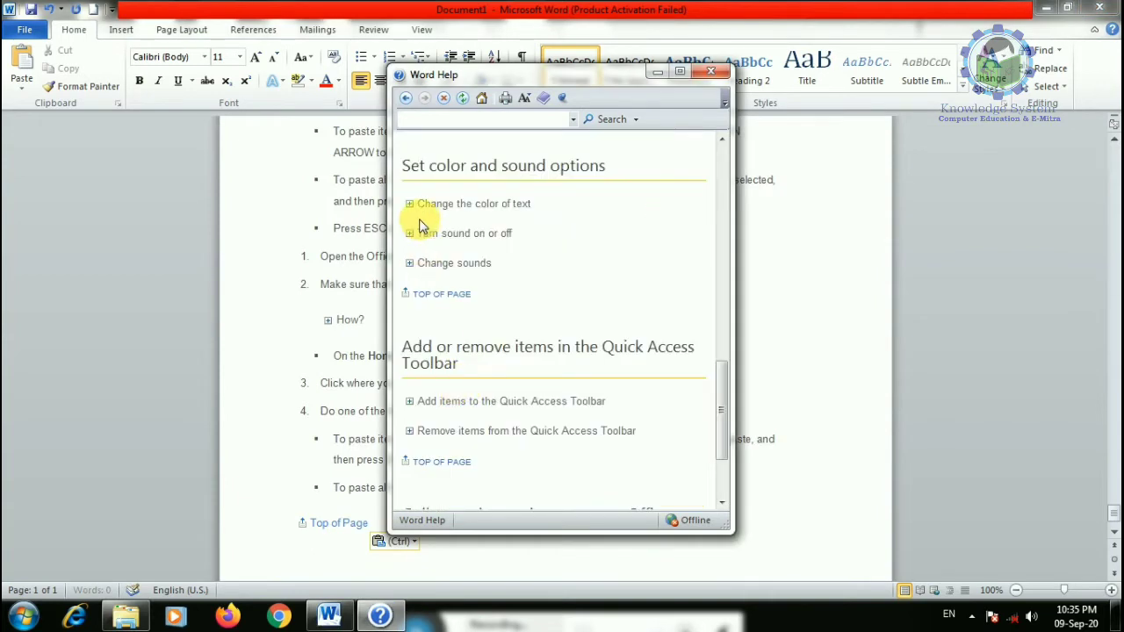
key(ctrl+a)
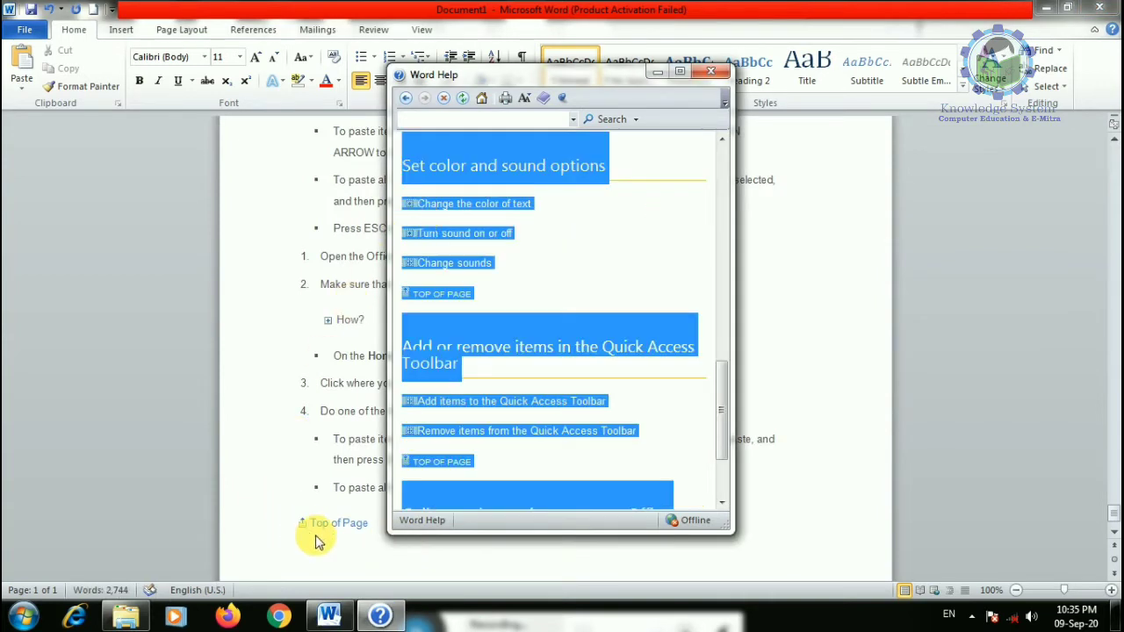
click(316, 540)
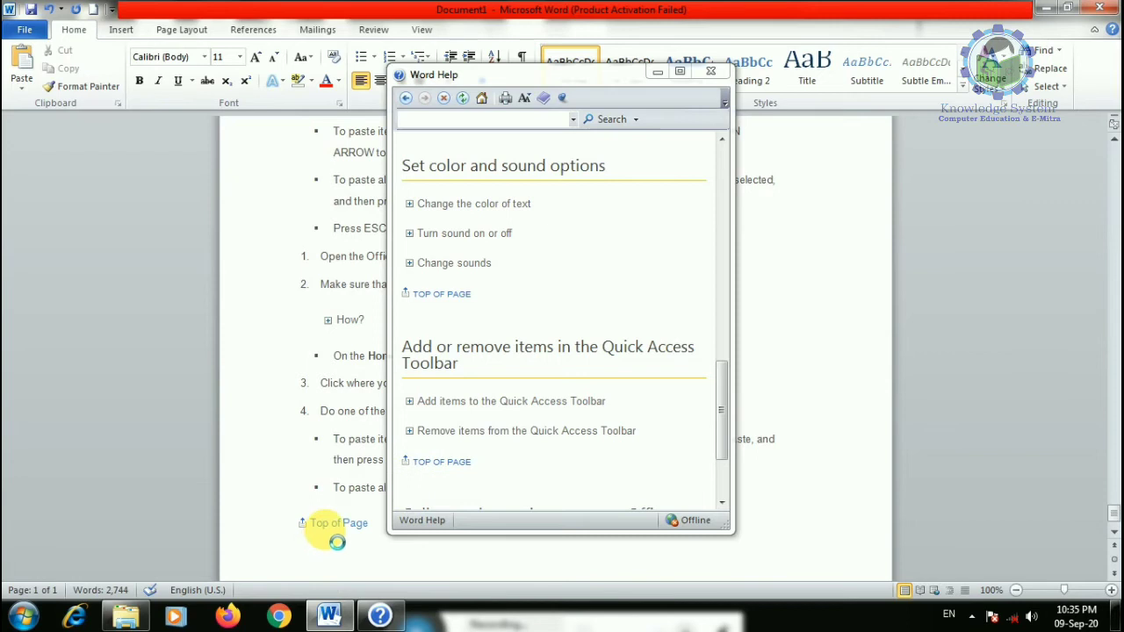
click(710, 72)
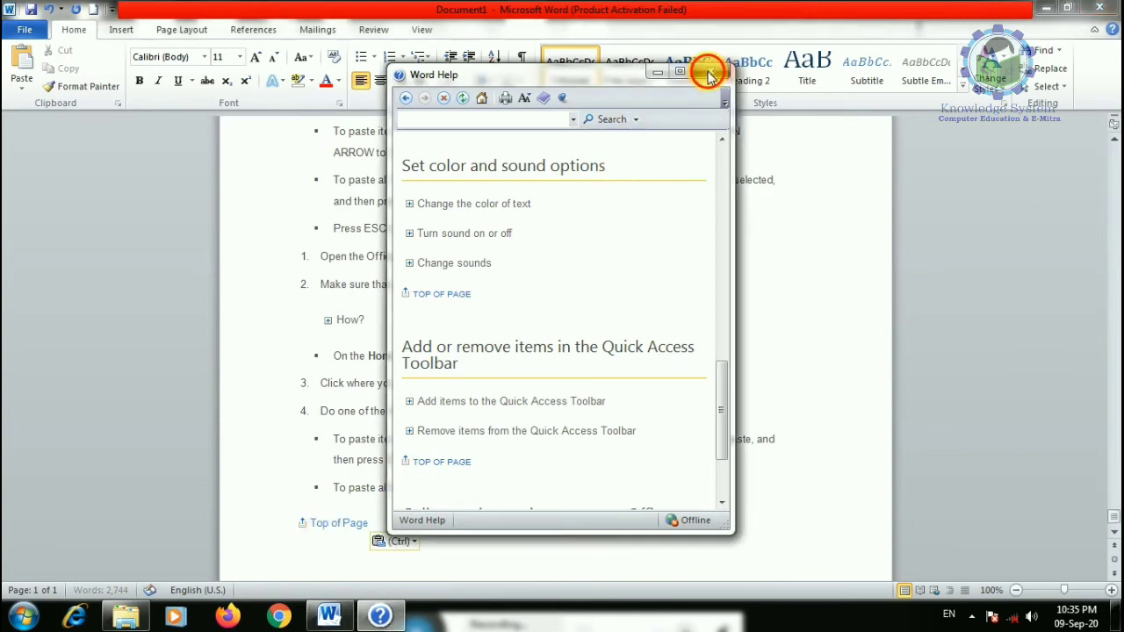
- Scroll through the pasted article, return to the top and start selecting the opening words
scroll(377, 487, up, 15)
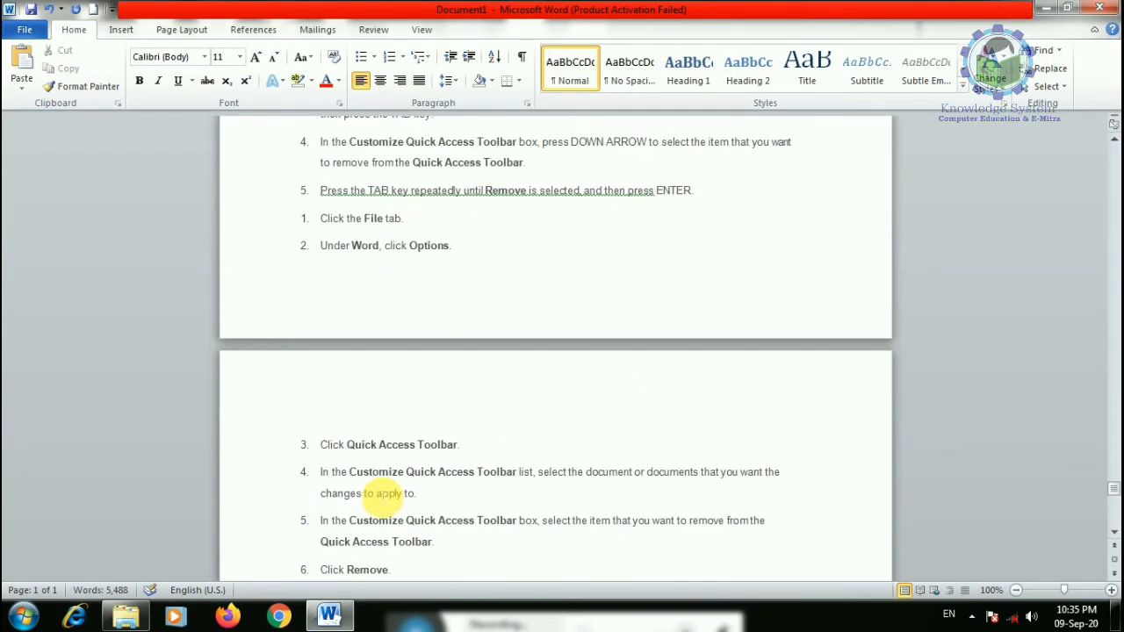
scroll(527, 378, up, 20)
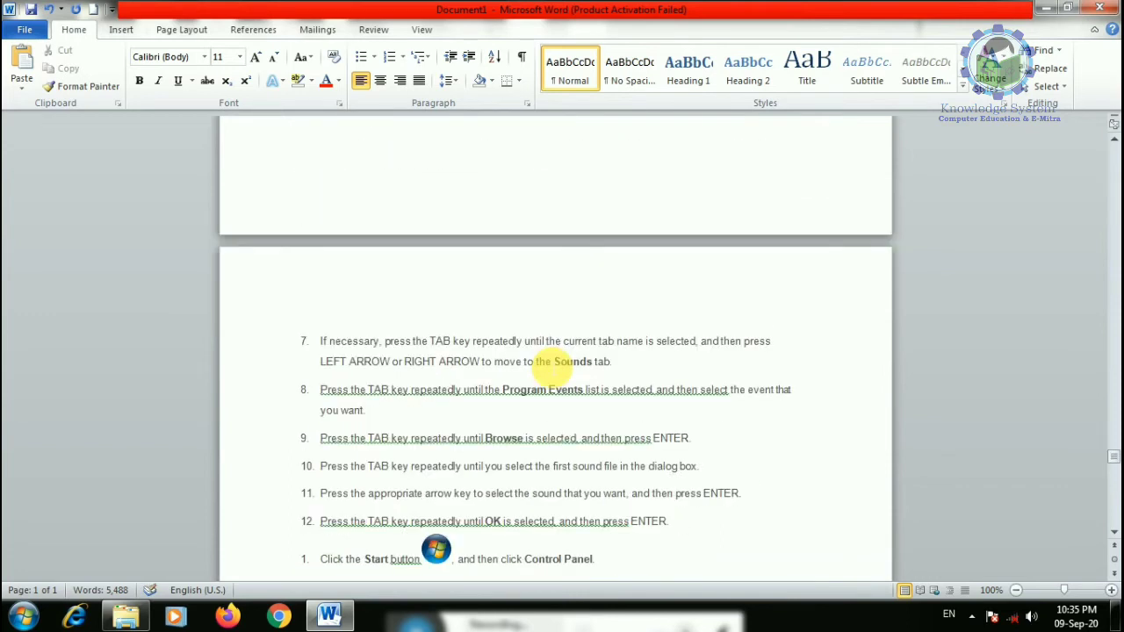
scroll(553, 365, up, 5)
drag(1112, 455, 884, 155)
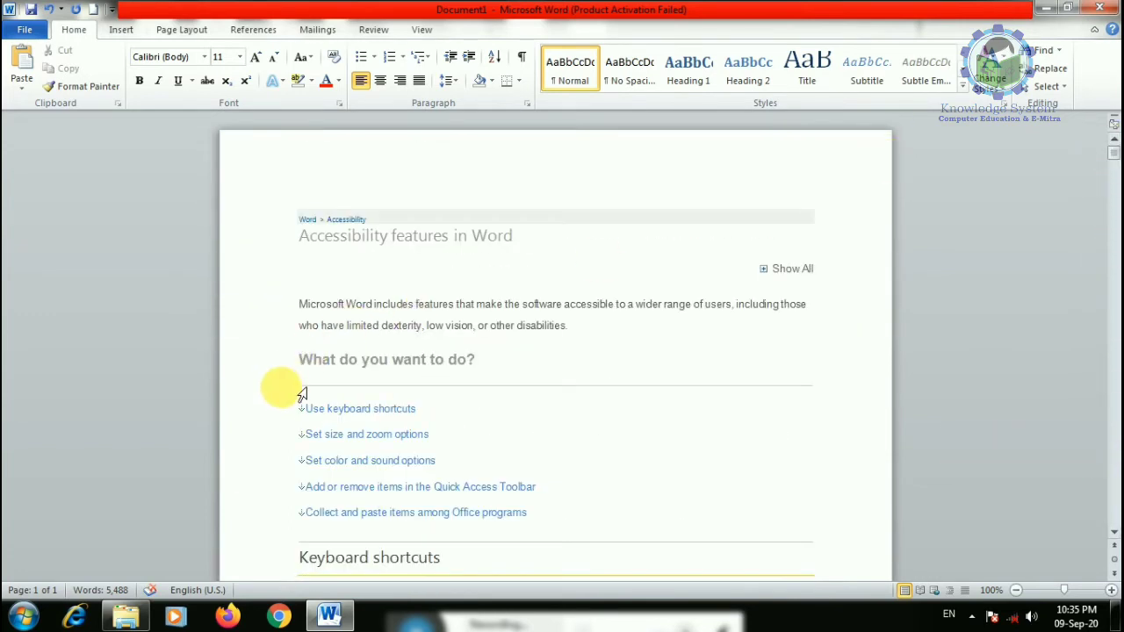
scroll(301, 392, down, 3)
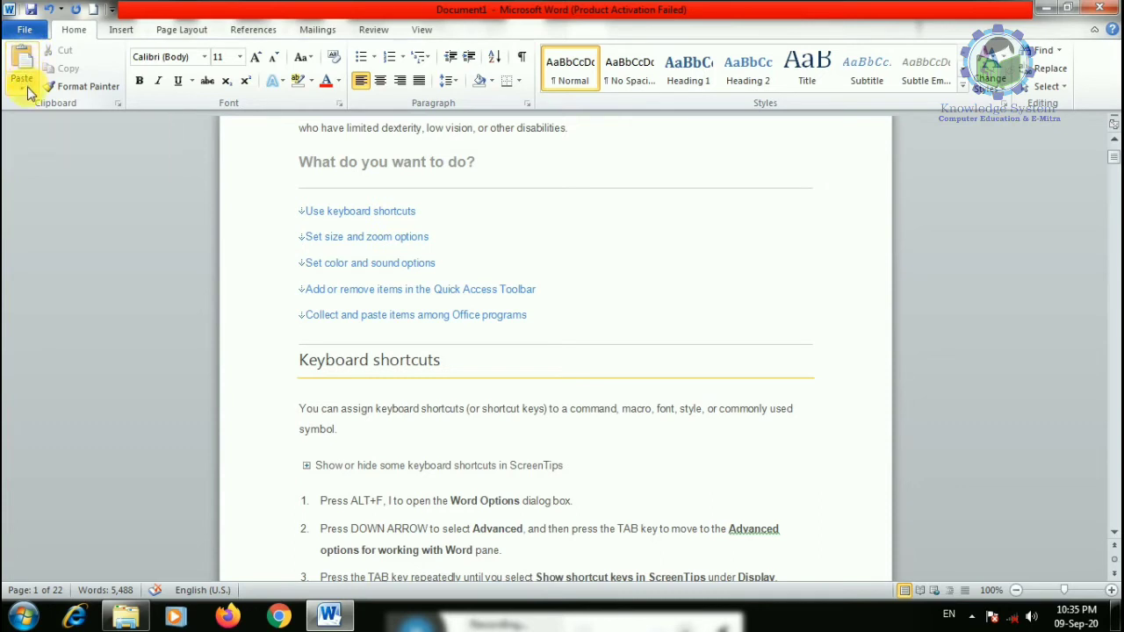
scroll(309, 267, up, 3)
mouse_move(299, 266)
mouse_down()
mouse_move(429, 266)
mouse_move(301, 274)
mouse_up()
- Move 'Microsoft Word includes' from the paragraph start to after 'disabilities.'
right_click(332, 268)
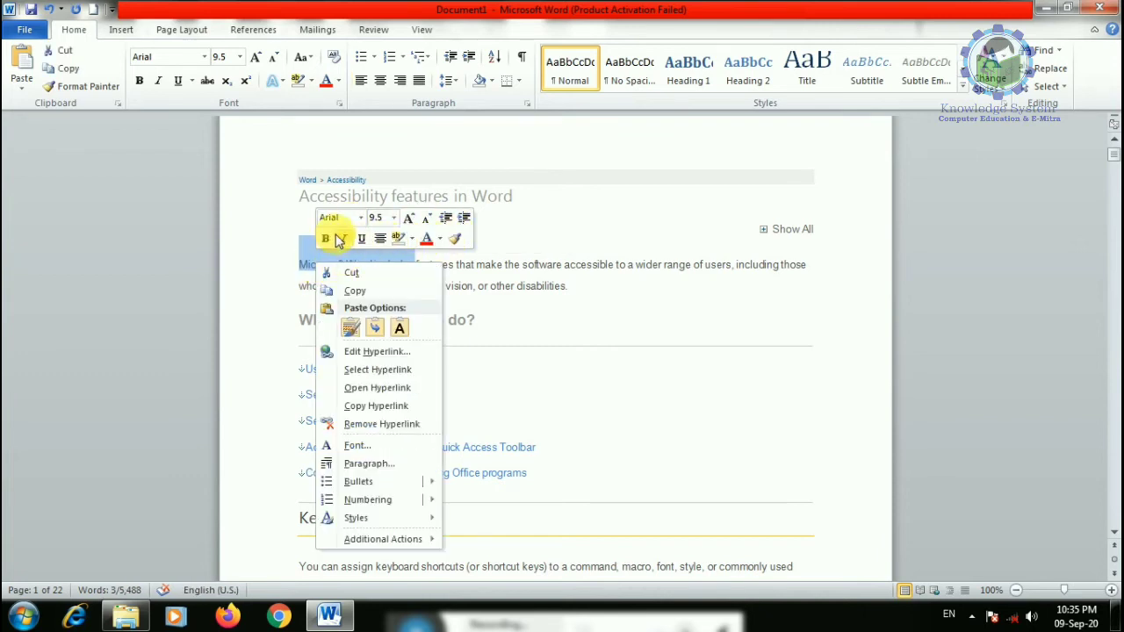
click(354, 275)
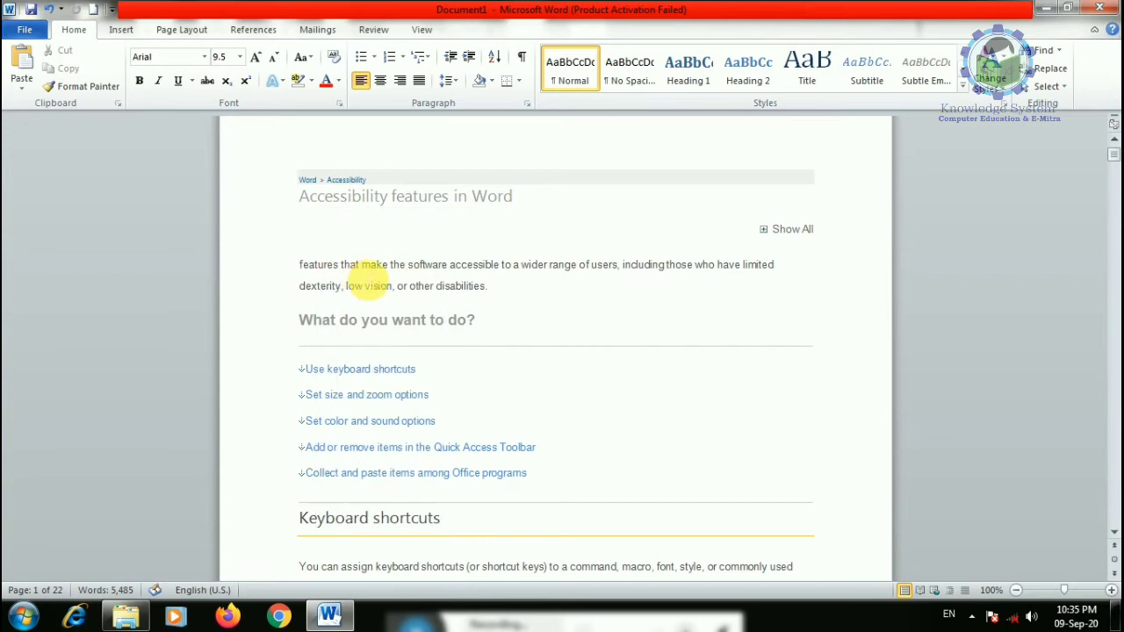
click(522, 289)
right_click(521, 284)
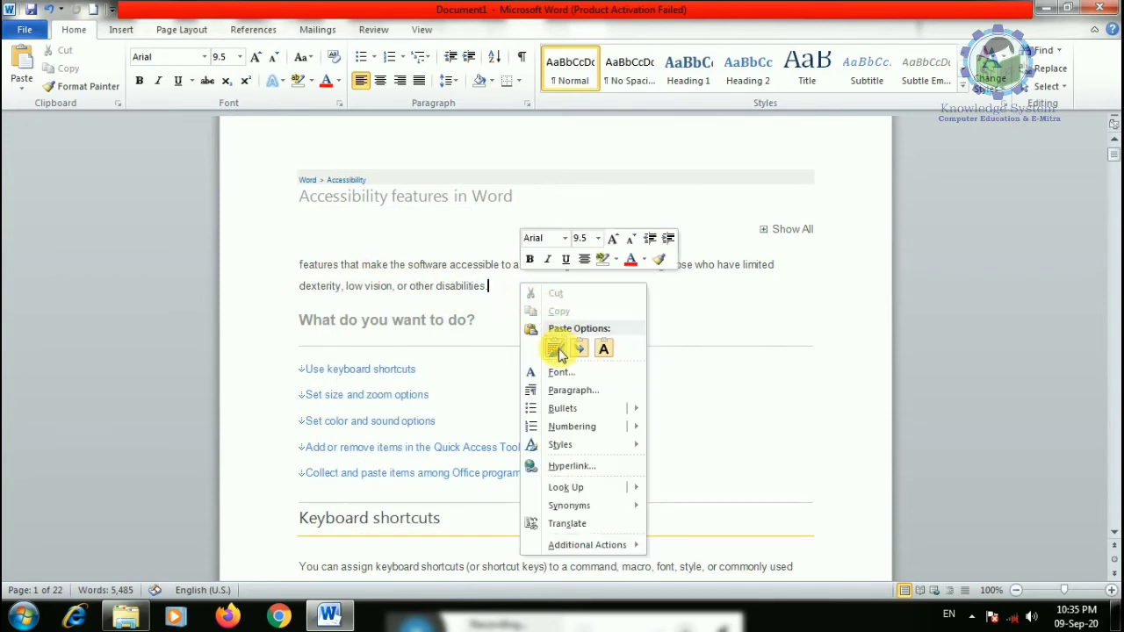
click(557, 350)
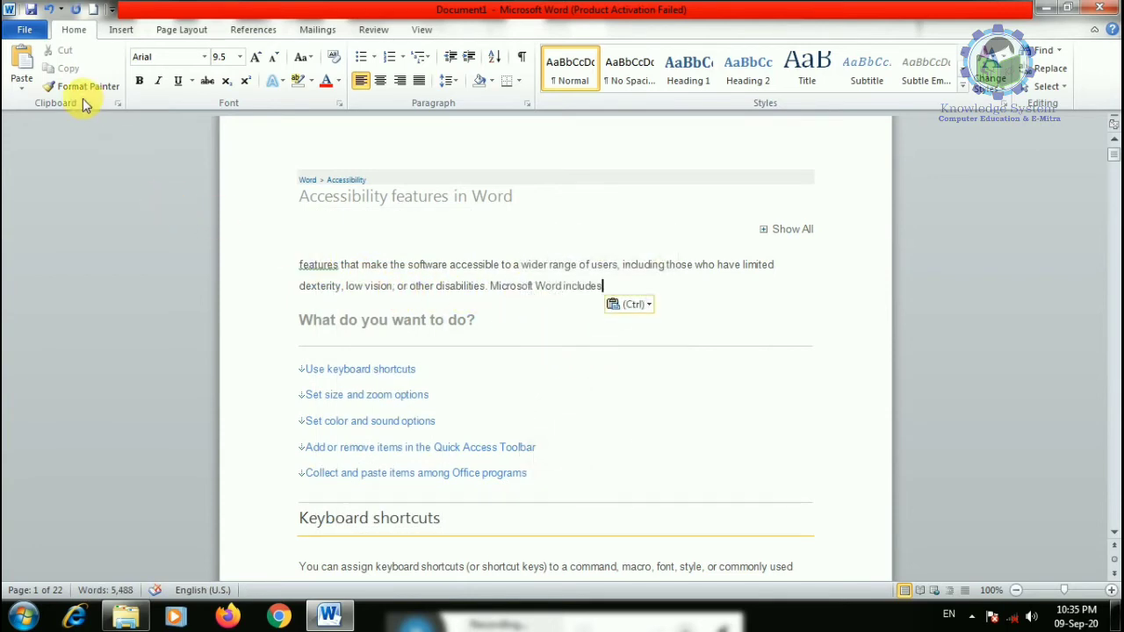
- Select 'features that' and paste copied words before the 'What do you want to do?' heading
drag(300, 266, 487, 284)
click(369, 286)
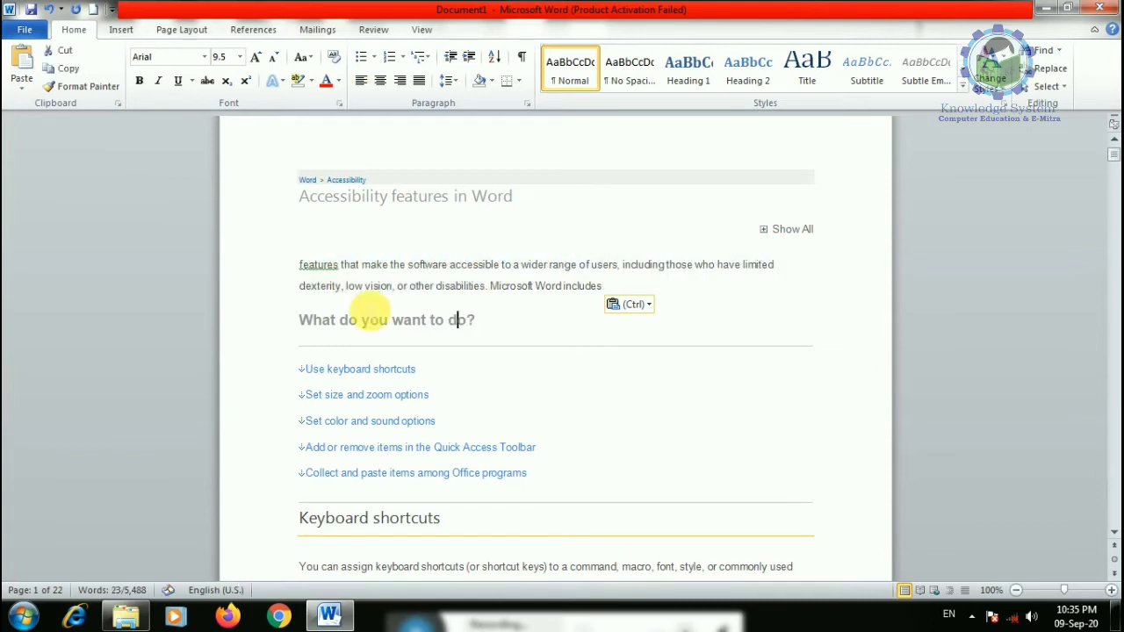
click(299, 265)
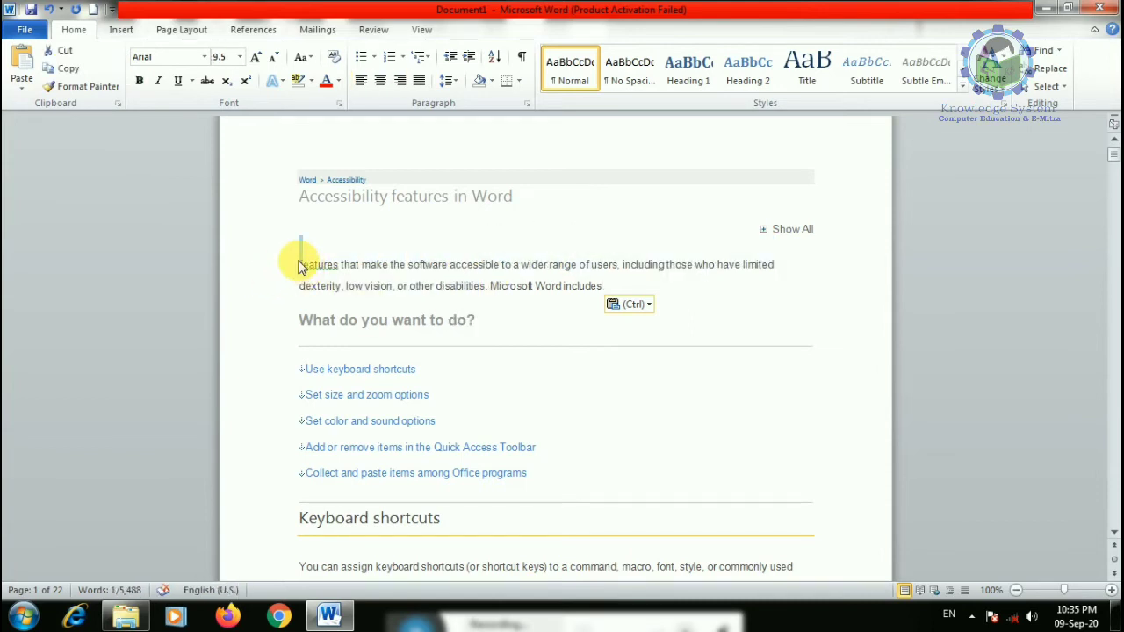
key(ctrl+shift+Right)
key(ctrl+shift+Right)
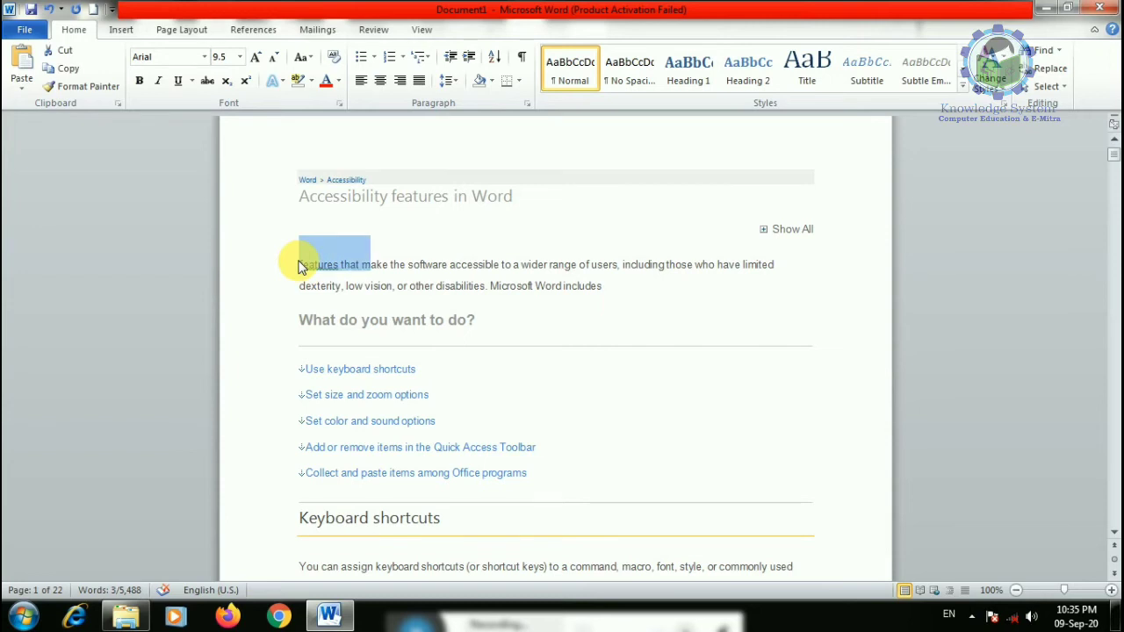
key(Up)
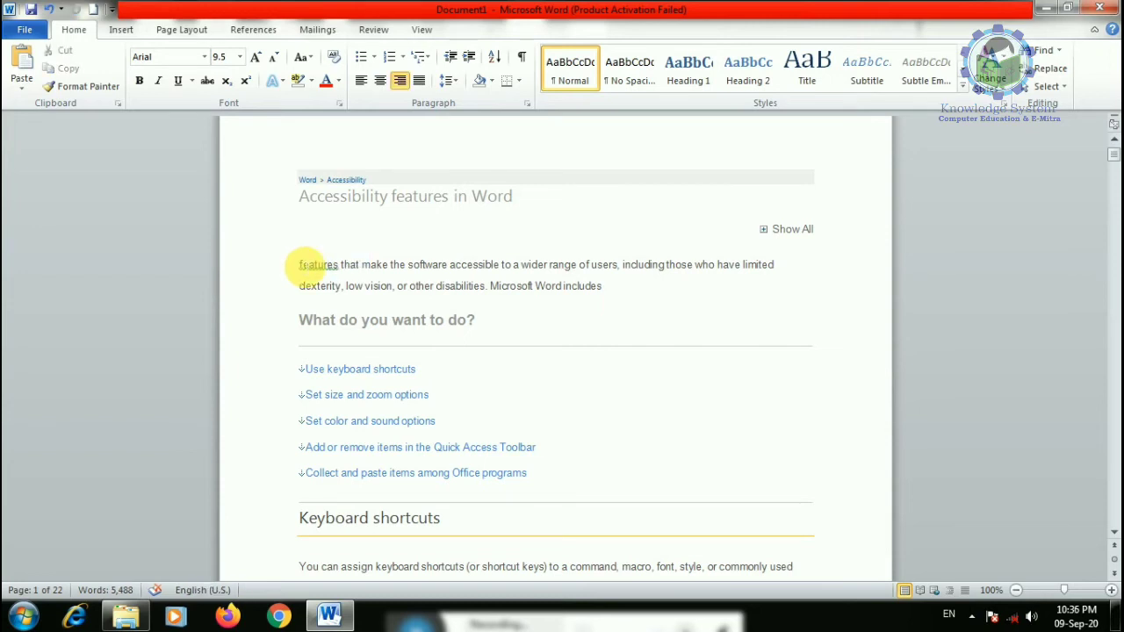
key(Down)
key(Down)
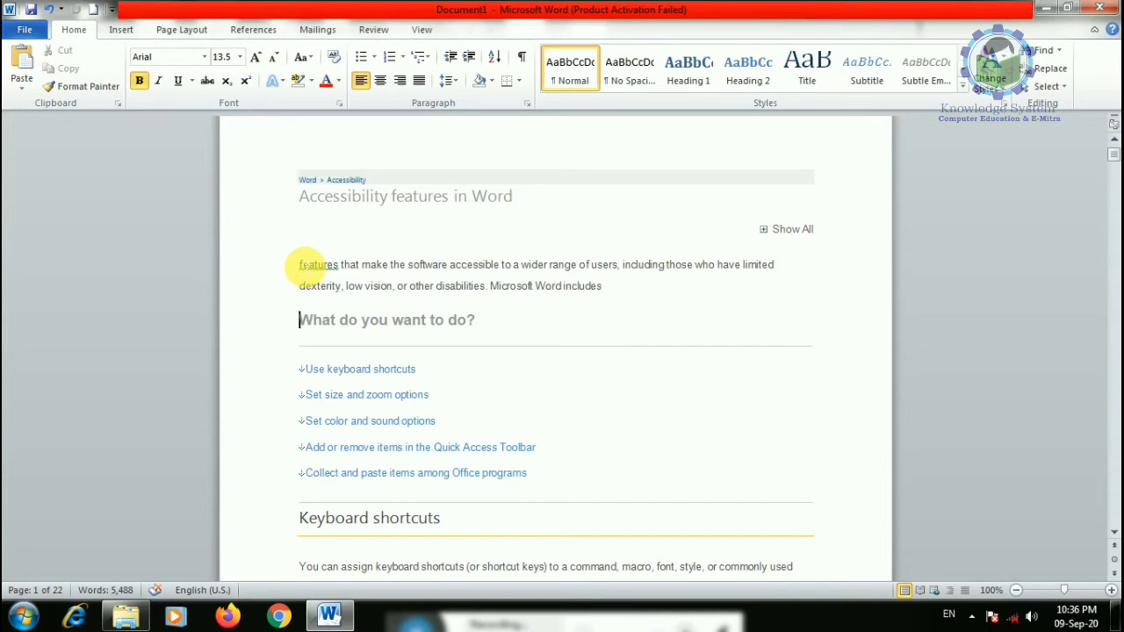
key(ctrl+v)
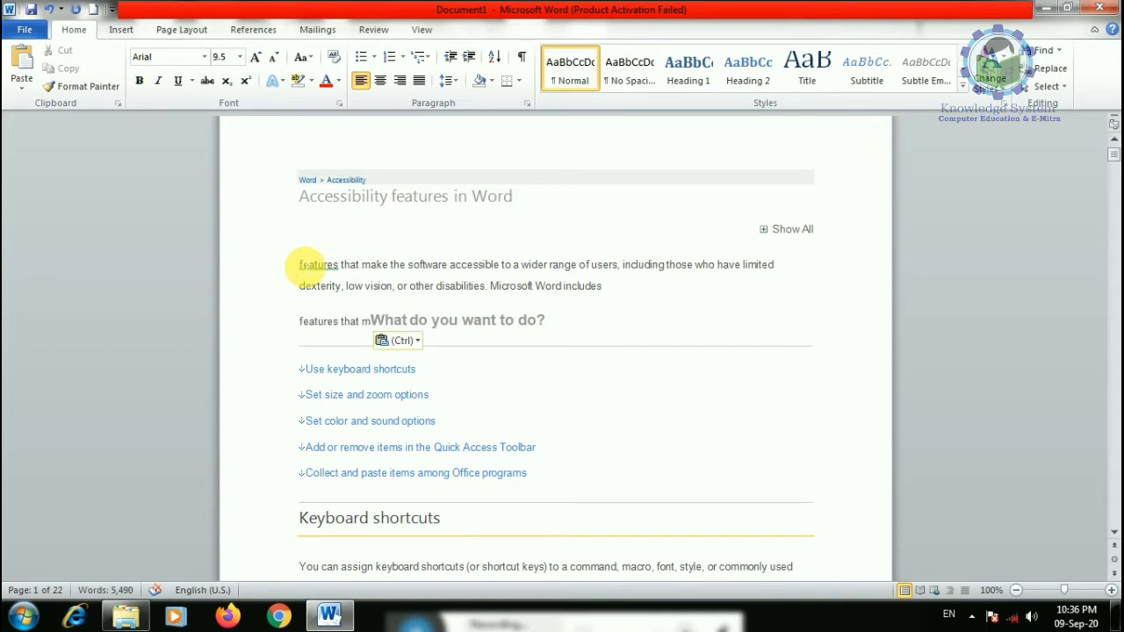
key(Return)
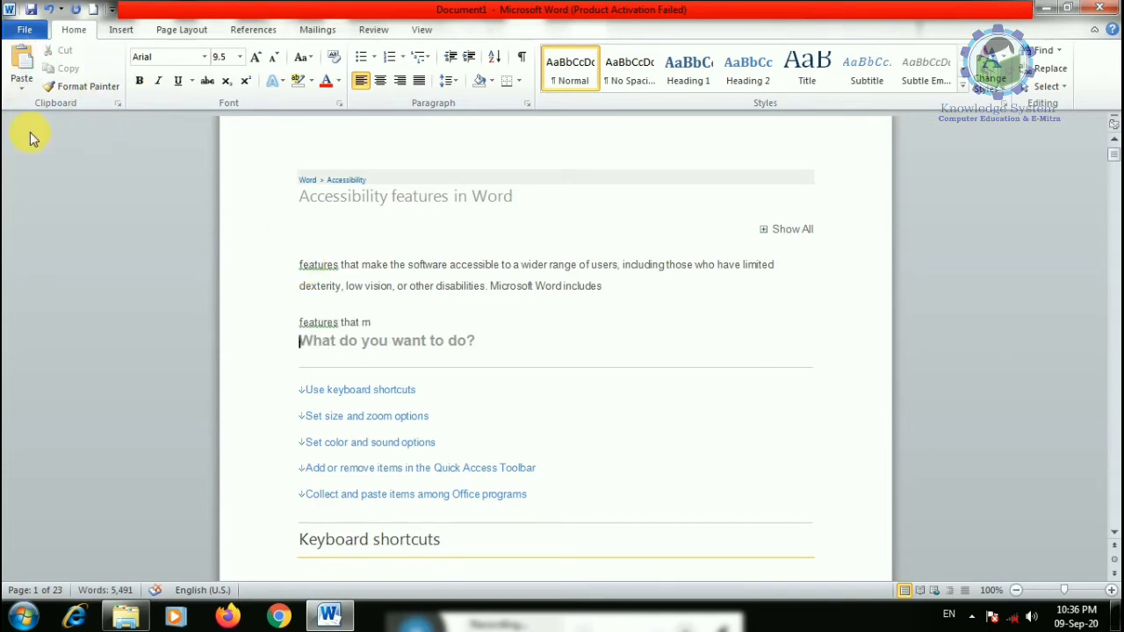
- Paste as Keep Text Only into the heading and add a blank line after 'features that m'
click(24, 91)
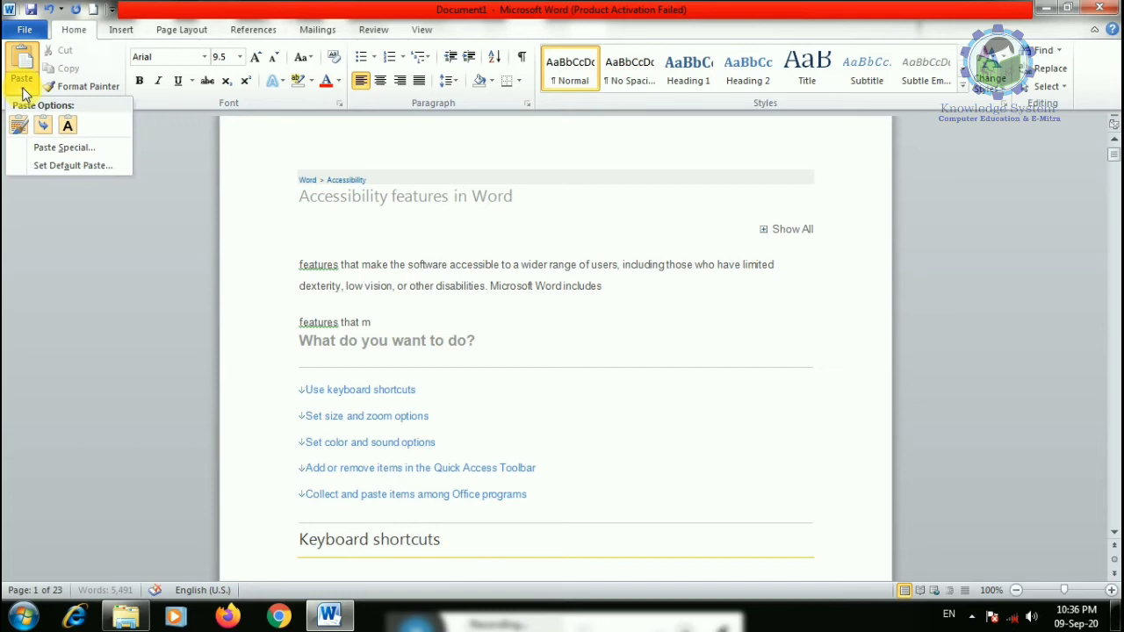
click(69, 130)
click(431, 361)
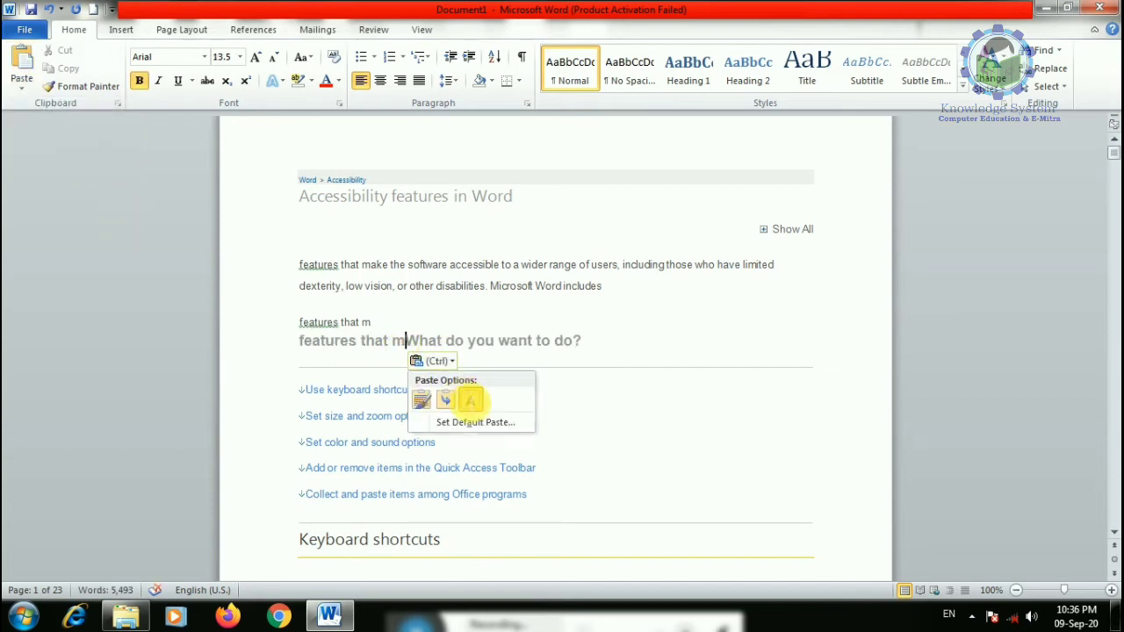
click(470, 400)
click(398, 322)
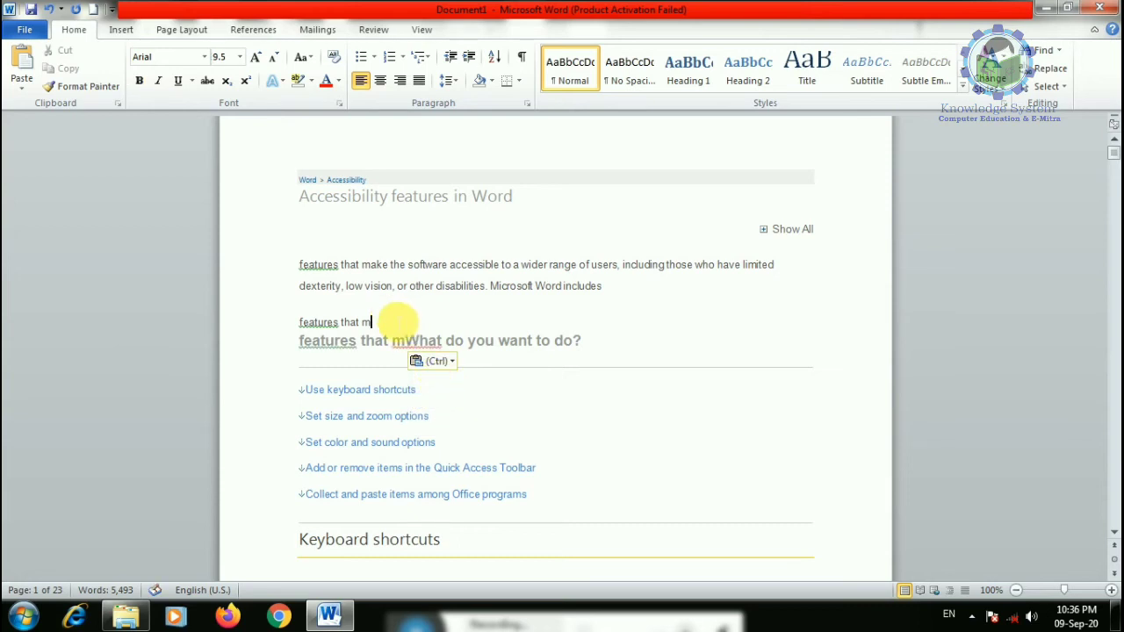
key(Return)
drag(300, 263, 549, 264)
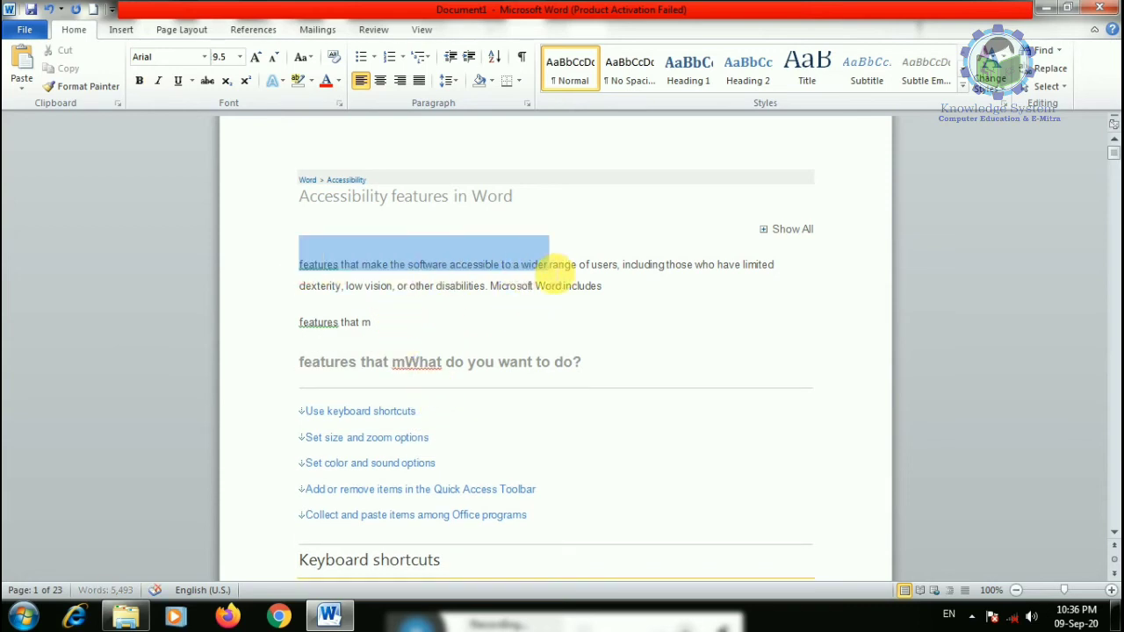
- Make 'features that make the software accessible to a wider' bold and red, then select 'make the software'
click(310, 81)
click(138, 80)
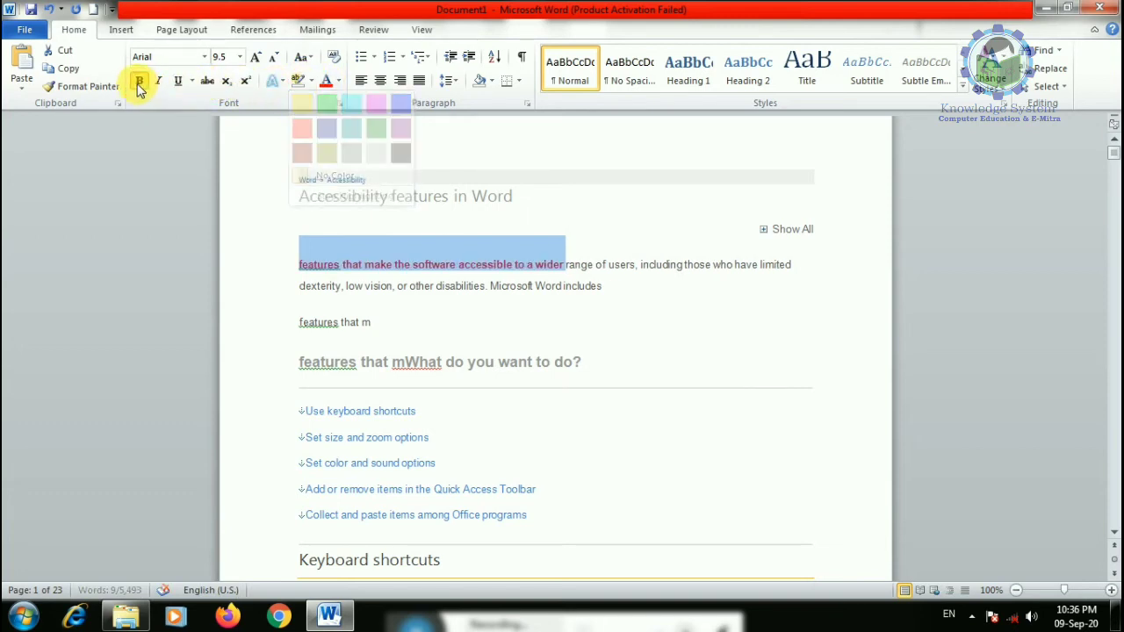
click(328, 173)
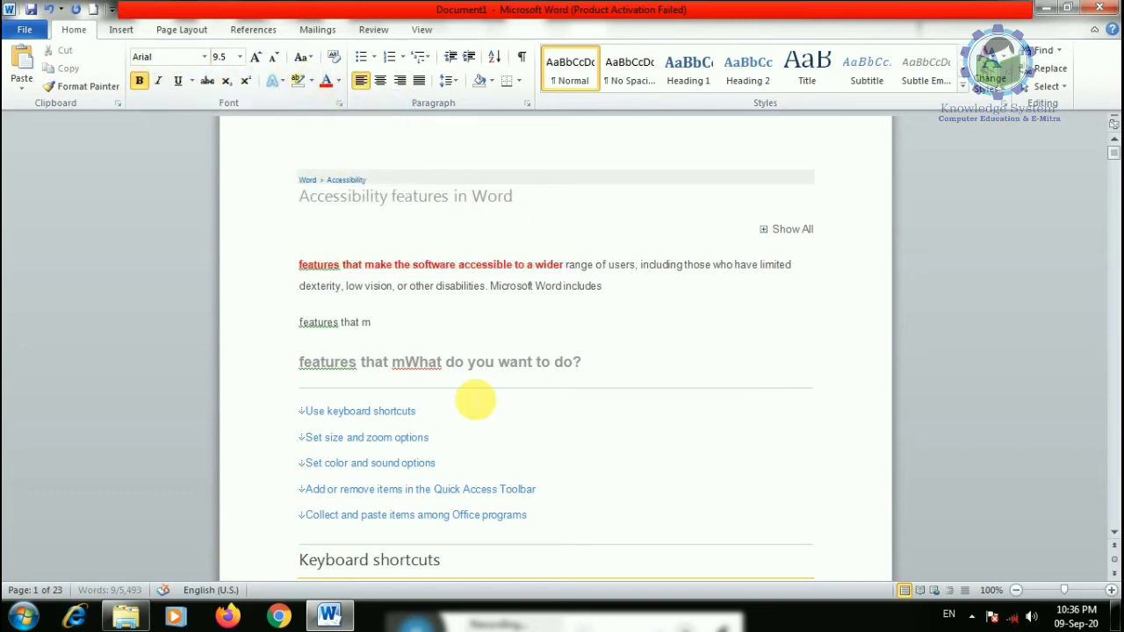
drag(396, 265, 430, 266)
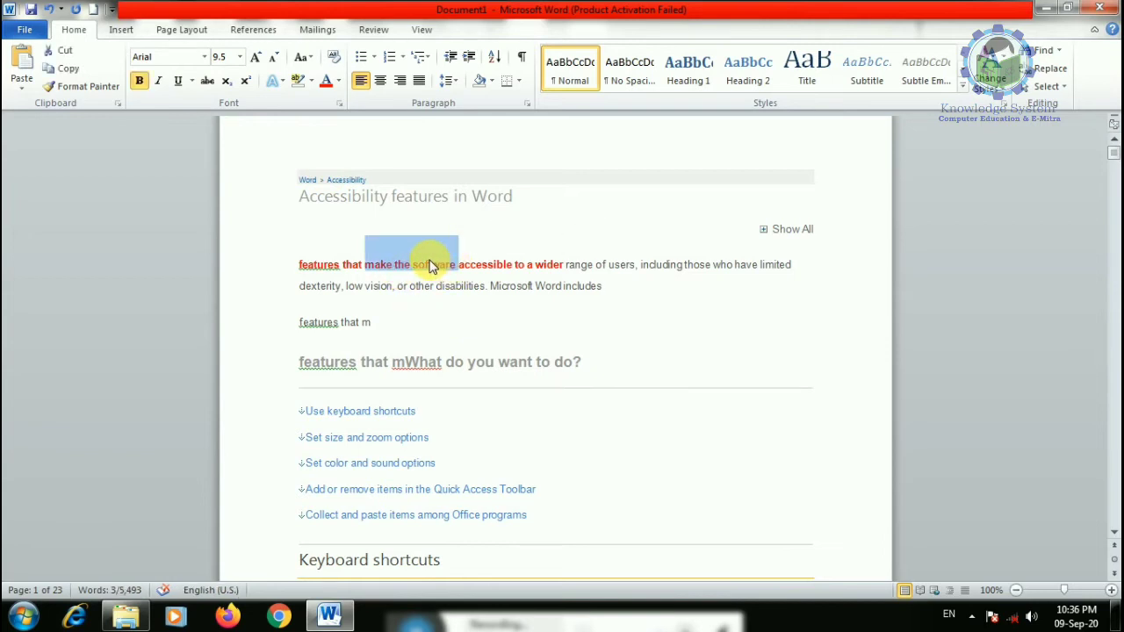
right_click(401, 261)
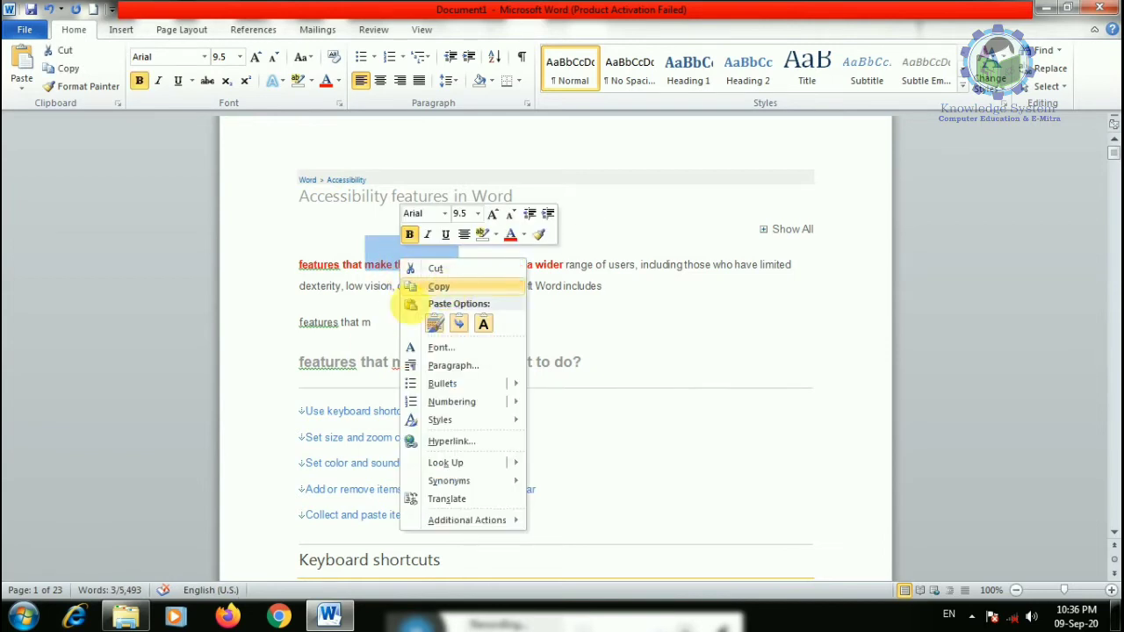
- Paste 'make the software' after 'features that m' with Keep Source Formatting, previewing other paste options
click(413, 288)
click(404, 322)
right_click(404, 323)
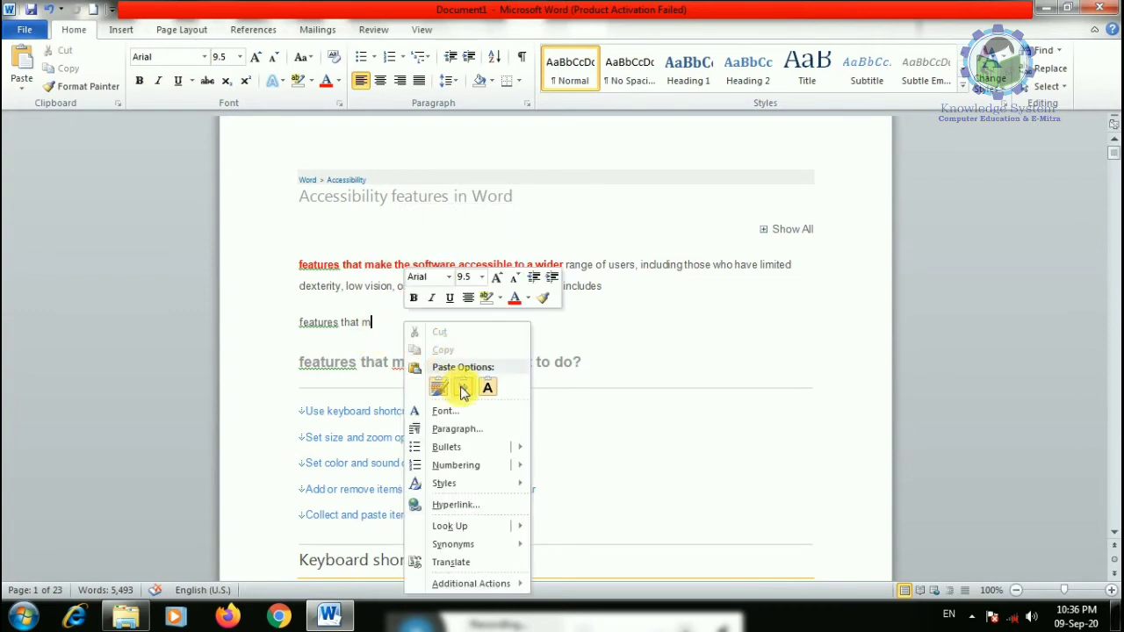
click(463, 392)
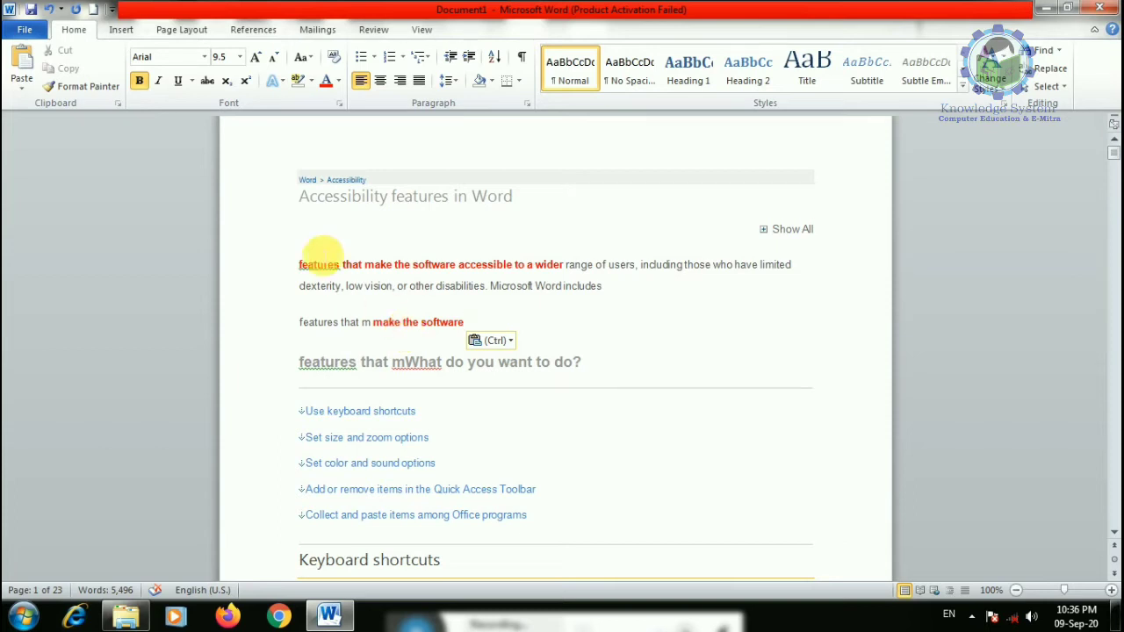
click(23, 86)
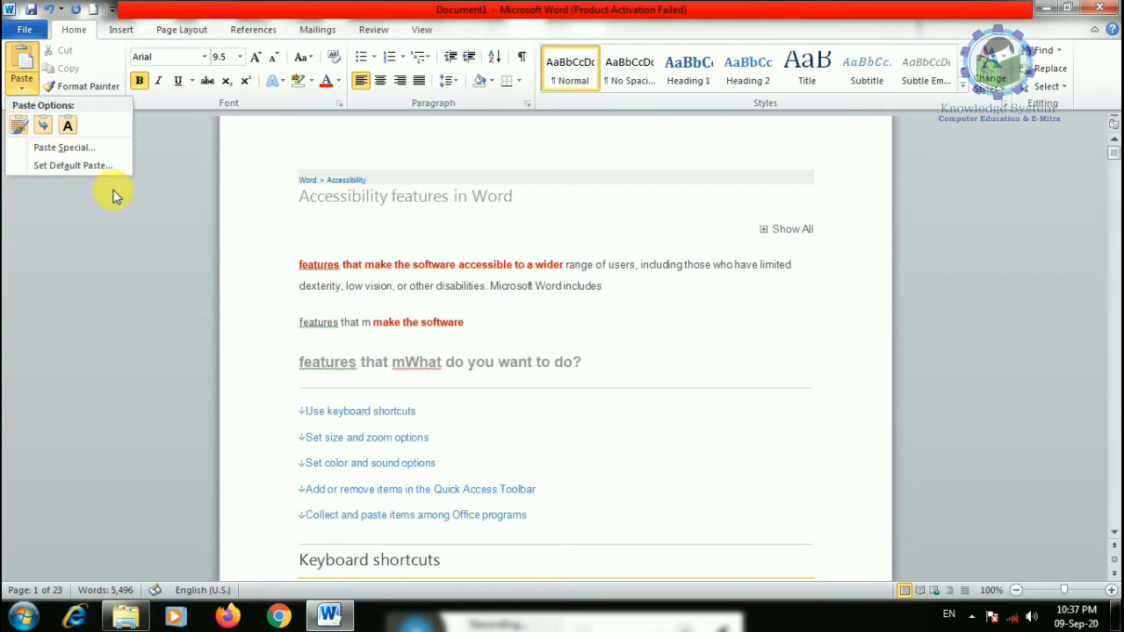
click(120, 104)
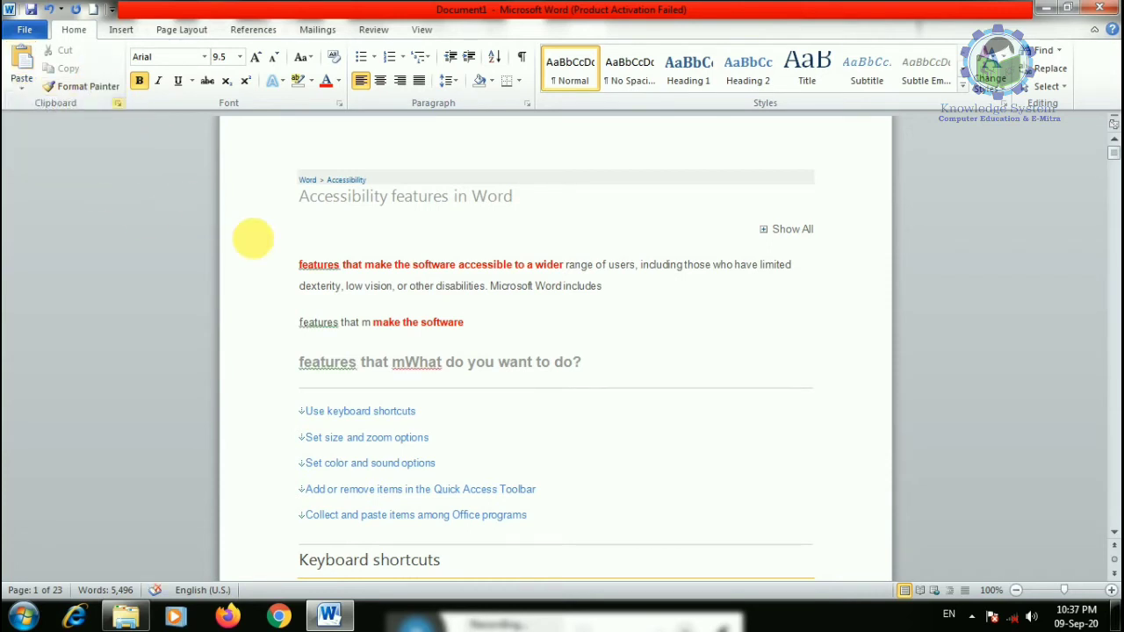
- Make keyboard-shortcut steps 5 and 6 bold, underlined and struck through
scroll(281, 386, down, 15)
scroll(308, 404, down, 3)
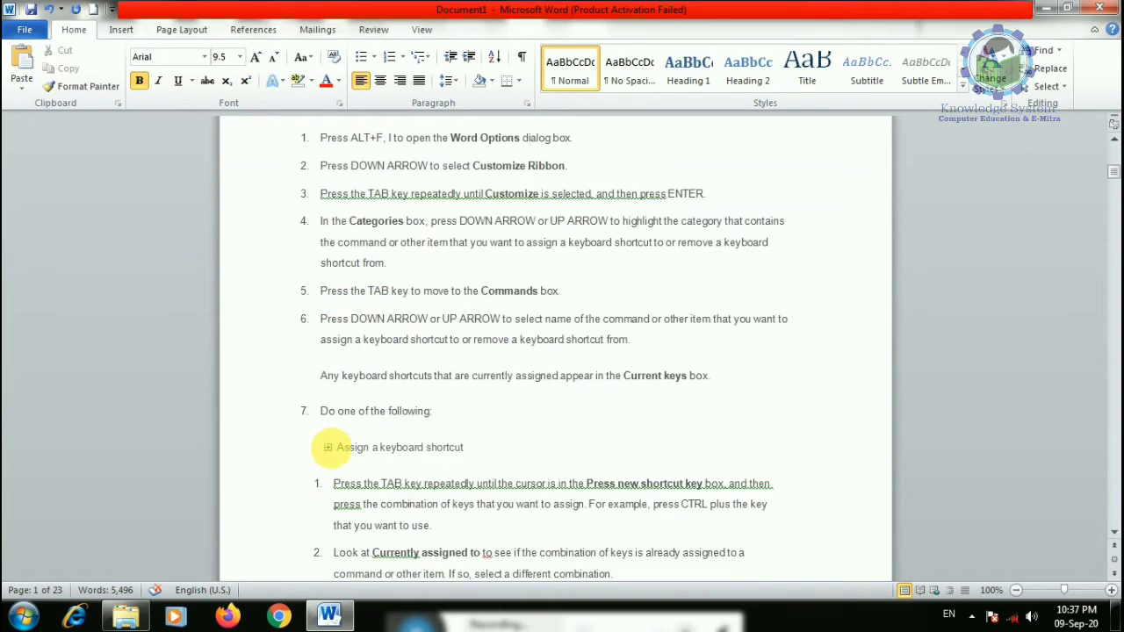
scroll(299, 413, up, 1)
drag(321, 330, 685, 382)
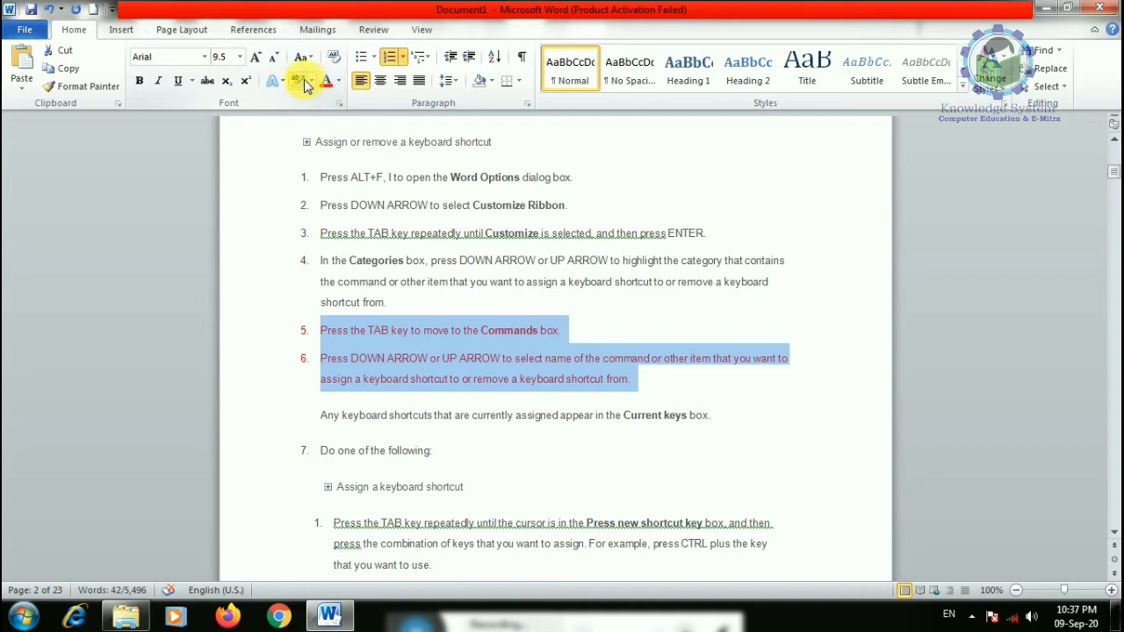
click(140, 80)
click(178, 81)
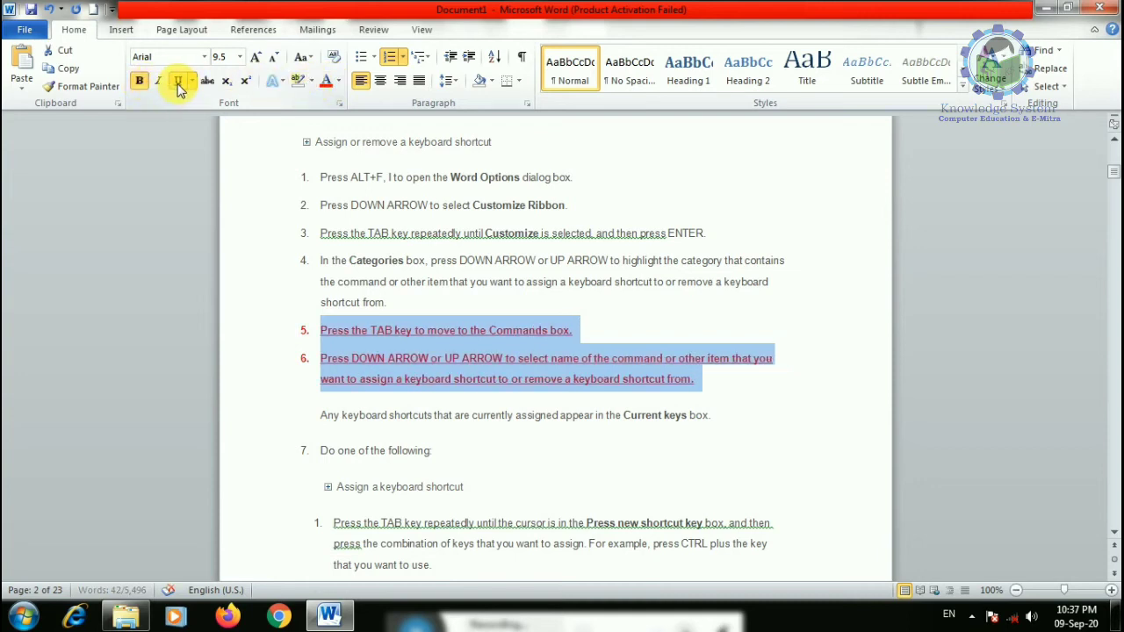
click(208, 82)
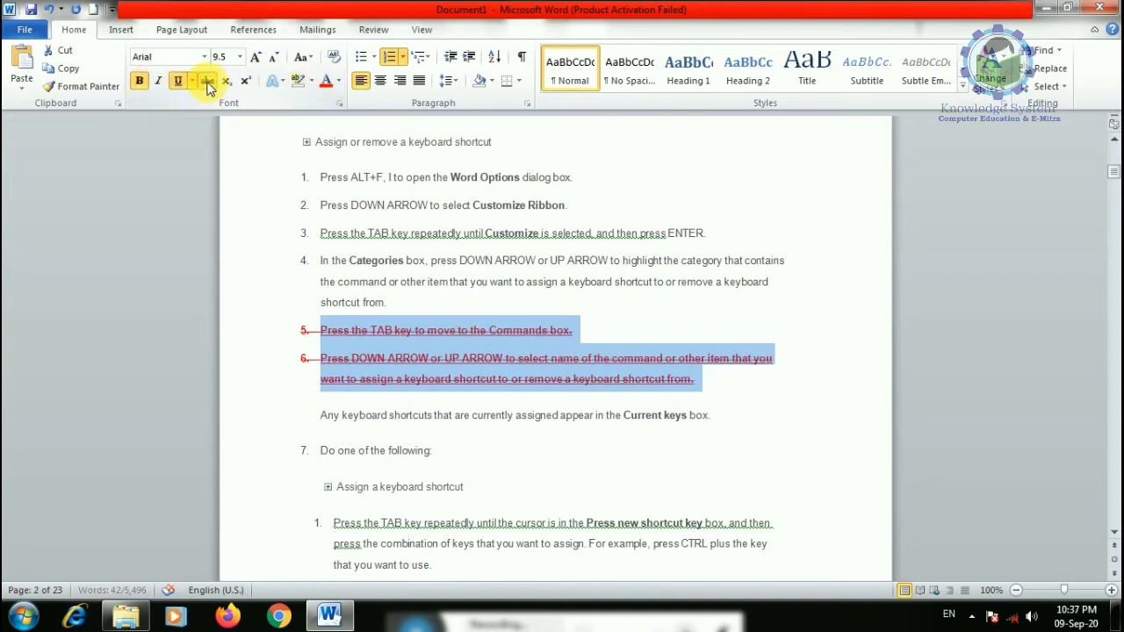
- Copy most of step 6's text and select the text further down
drag(382, 367, 575, 384)
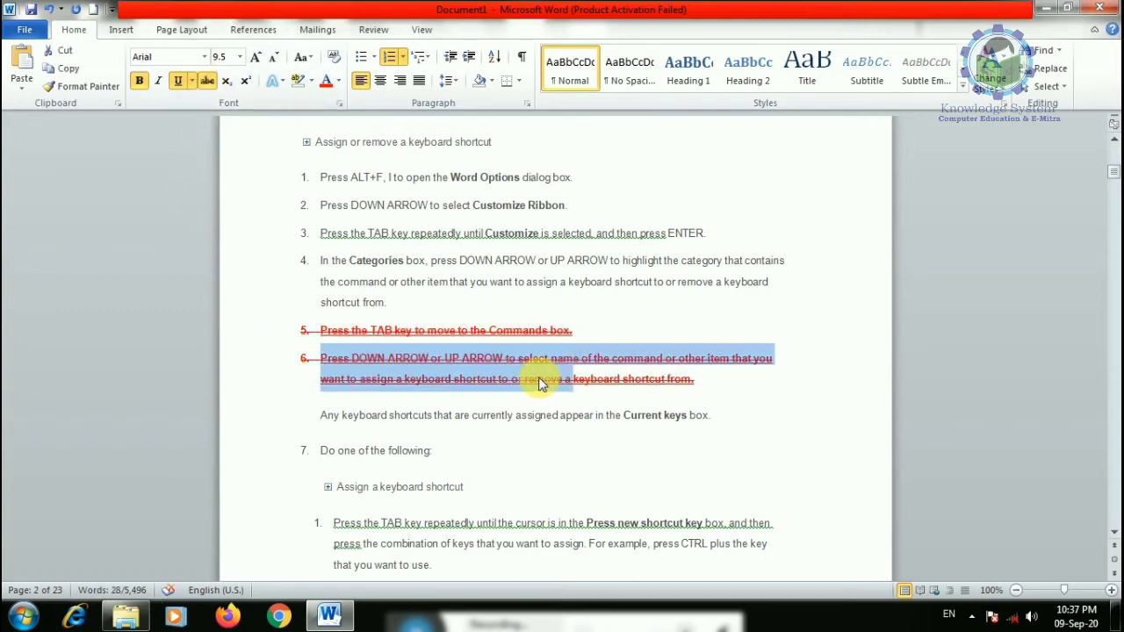
right_click(538, 377)
click(571, 240)
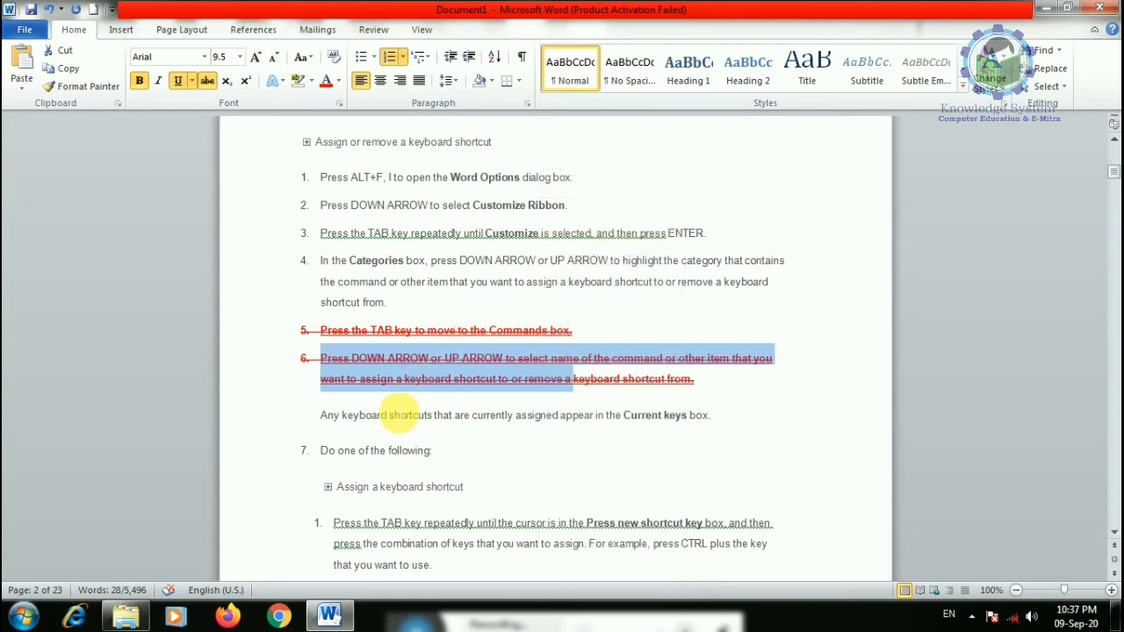
scroll(341, 351, down, 3)
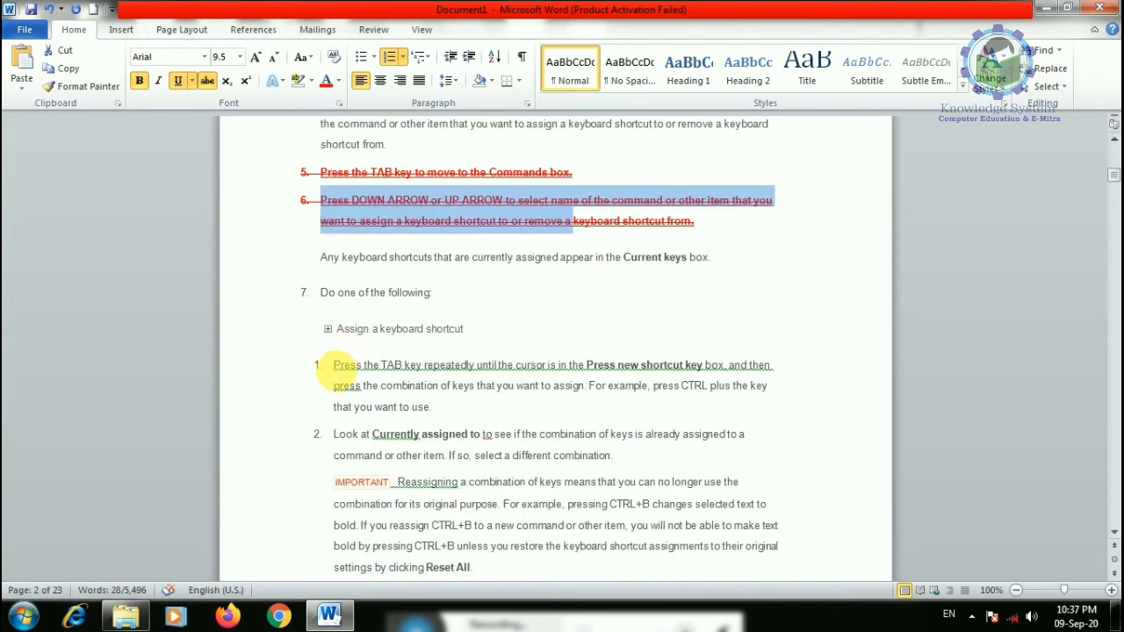
drag(333, 366, 443, 406)
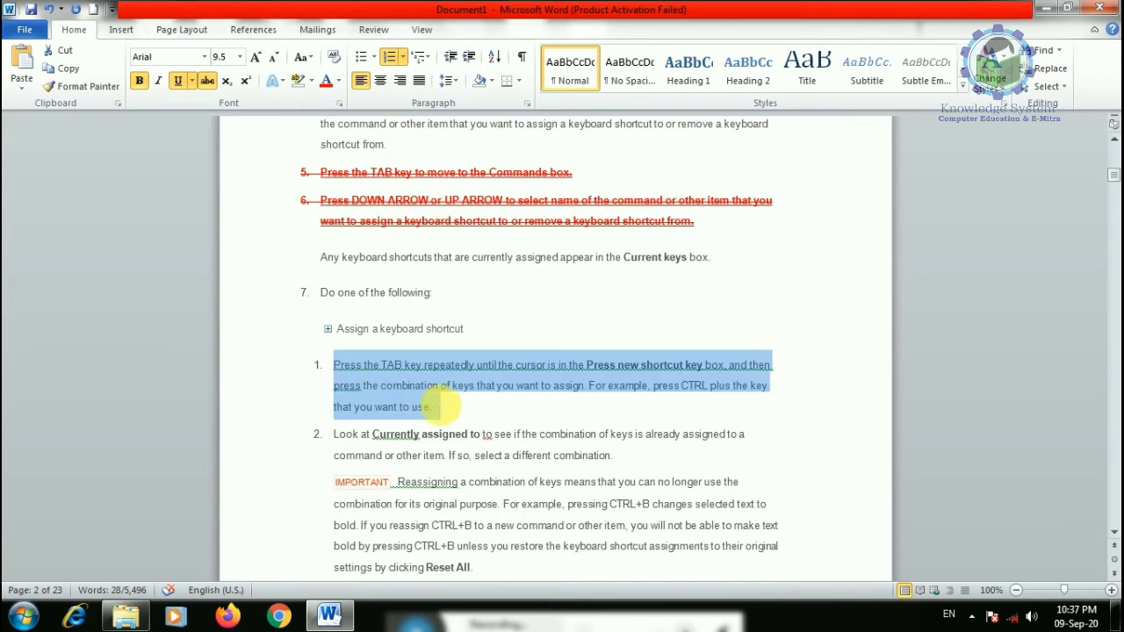
- Use Format Painter to copy step 5's red struck-through style onto 'Using the keyboard' through step 4
click(85, 88)
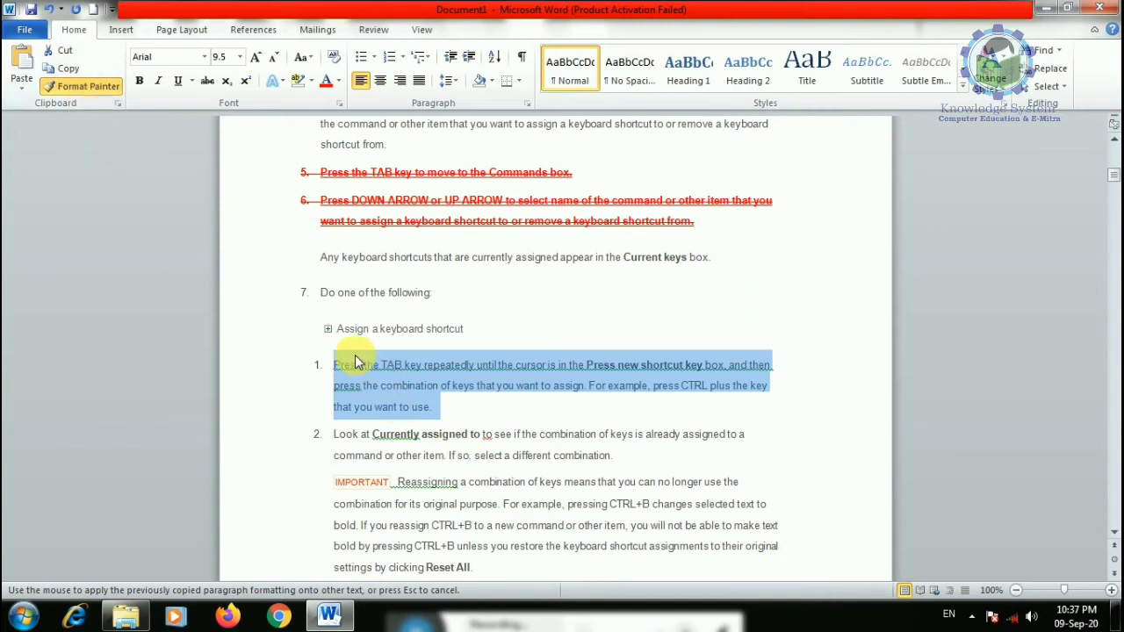
click(341, 363)
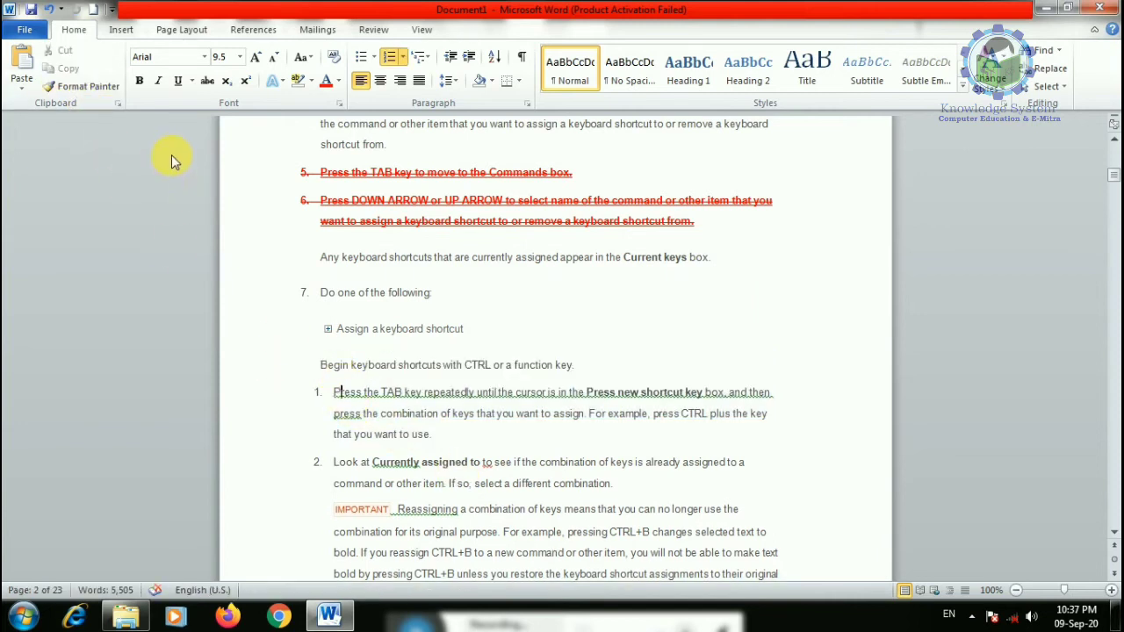
scroll(342, 288, up, 3)
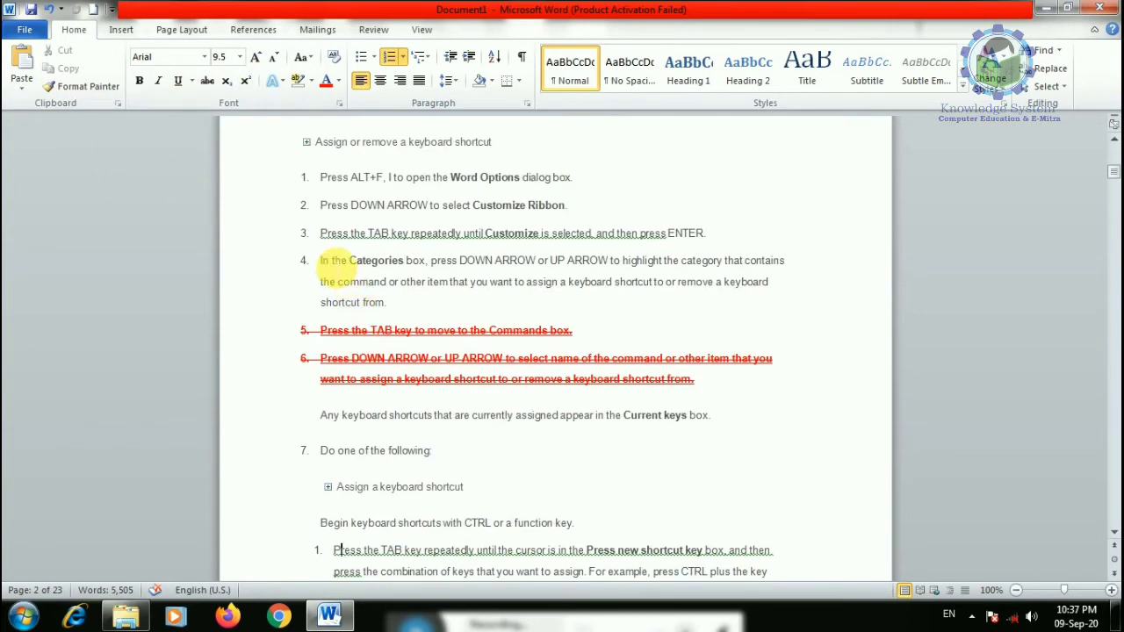
drag(397, 331, 463, 331)
right_click(438, 333)
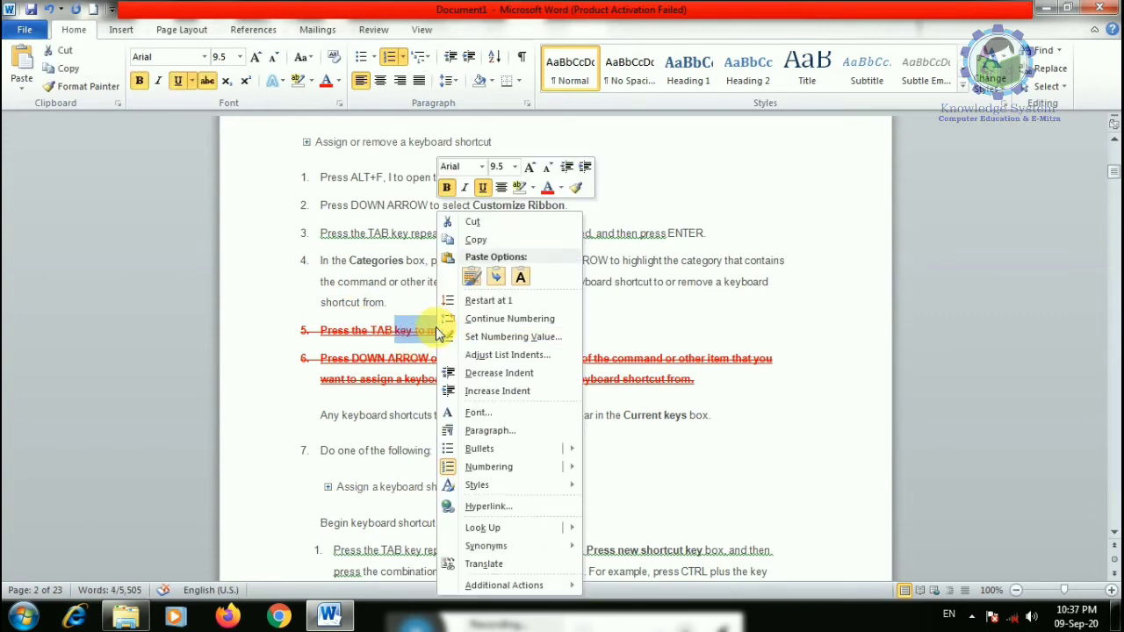
click(475, 239)
click(83, 86)
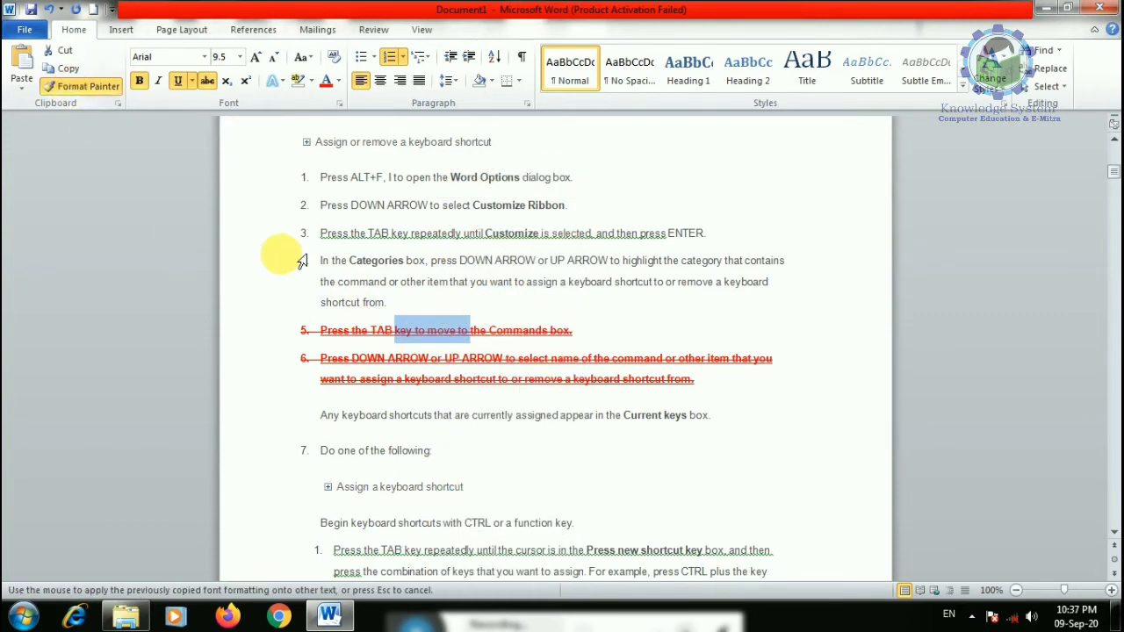
mouse_move(309, 176)
mouse_down()
mouse_move(358, 231)
mouse_move(356, 279)
mouse_move(378, 283)
mouse_up()
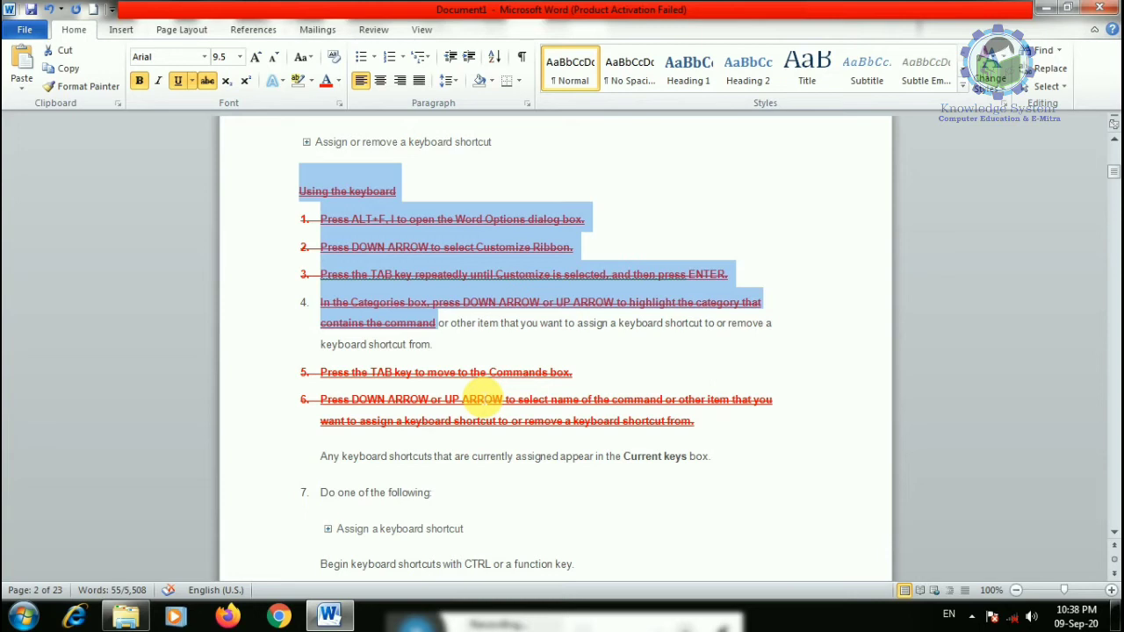
- Turn off strikethrough, bold and underline on the selected heading and steps
click(207, 82)
click(178, 80)
click(139, 80)
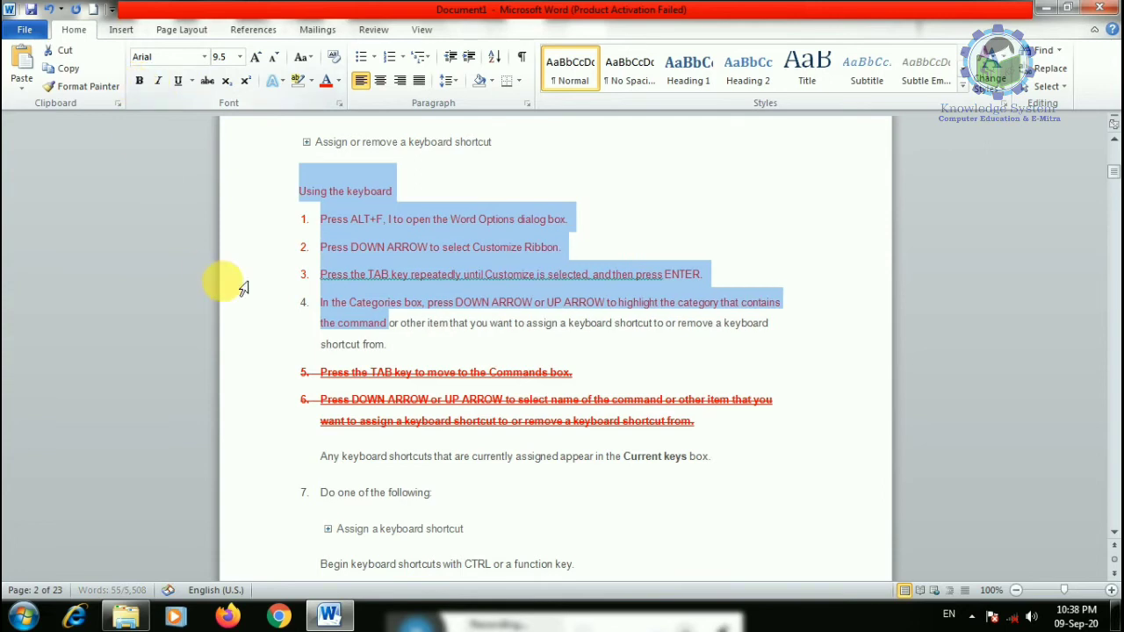
- Select the passage from 'bold by pressing CTRL+B' through step 8 for a font change
scroll(243, 288, down, 10)
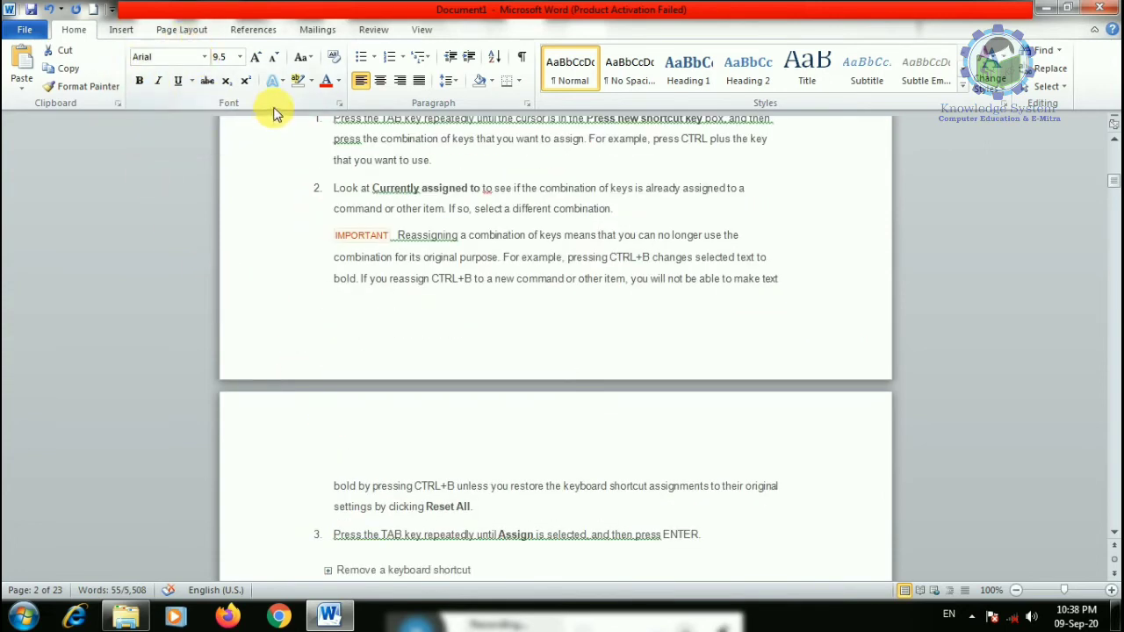
scroll(321, 251, up, 1)
scroll(344, 328, down, 5)
drag(334, 328, 713, 555)
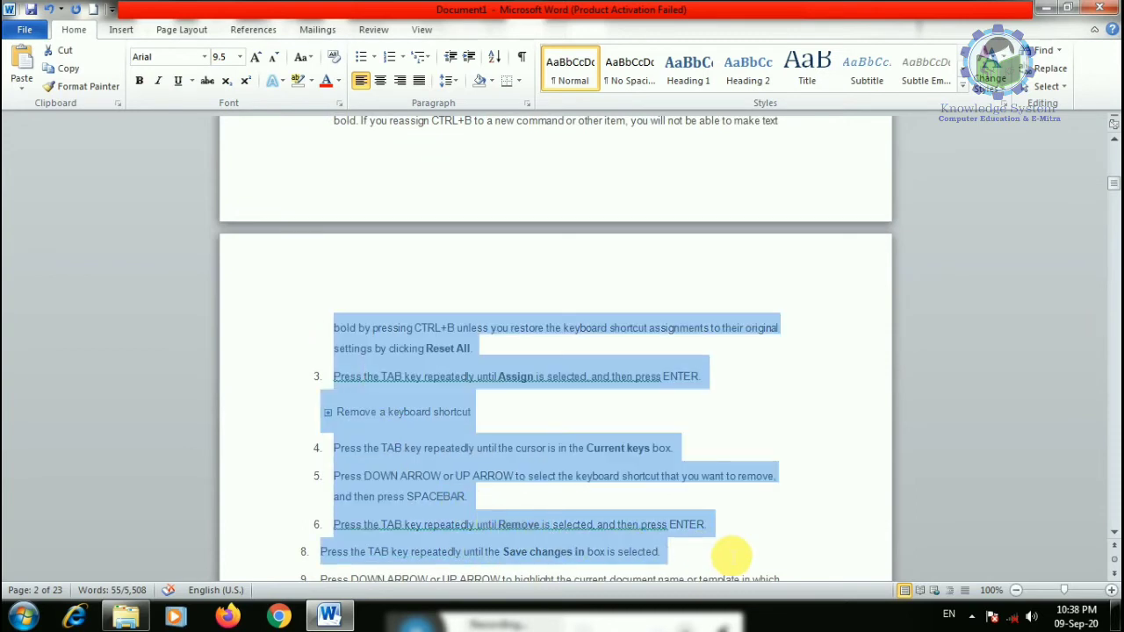
click(204, 58)
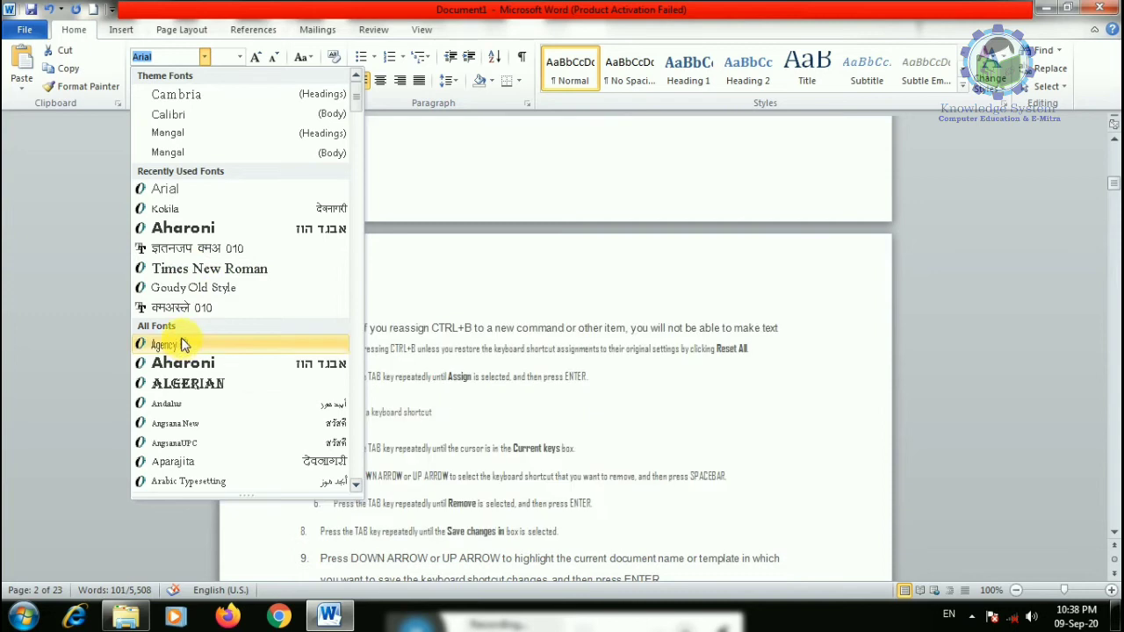
- Apply the LilyUPC font to the selected passage, then zoom in and select from step 9 onward
scroll(183, 351, down, 12)
scroll(183, 380, down, 9)
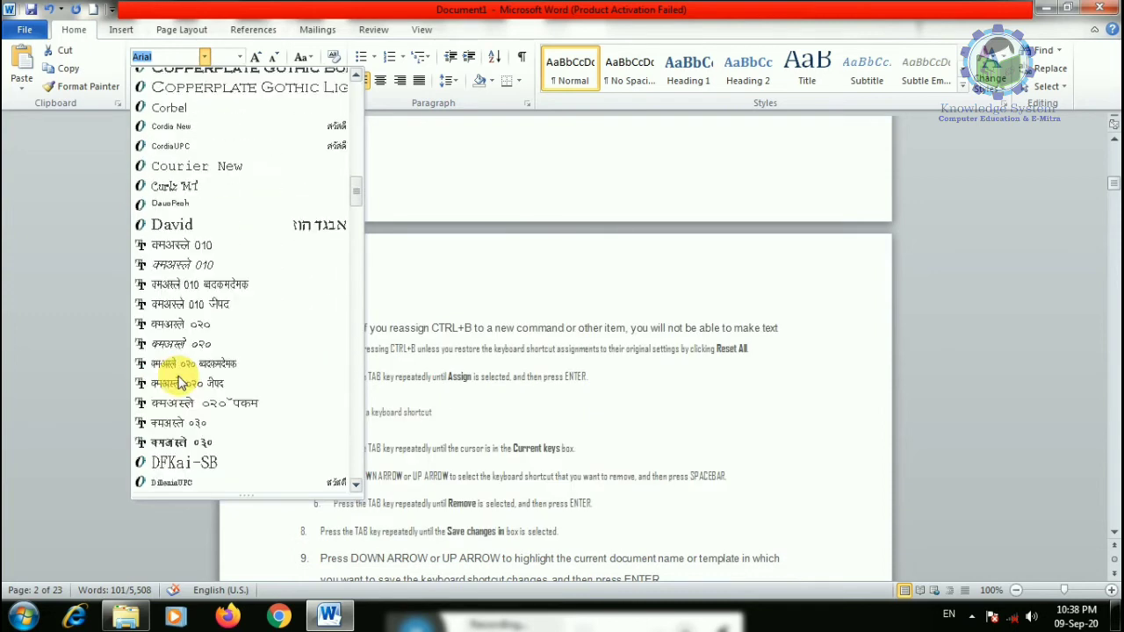
scroll(204, 266, down, 7)
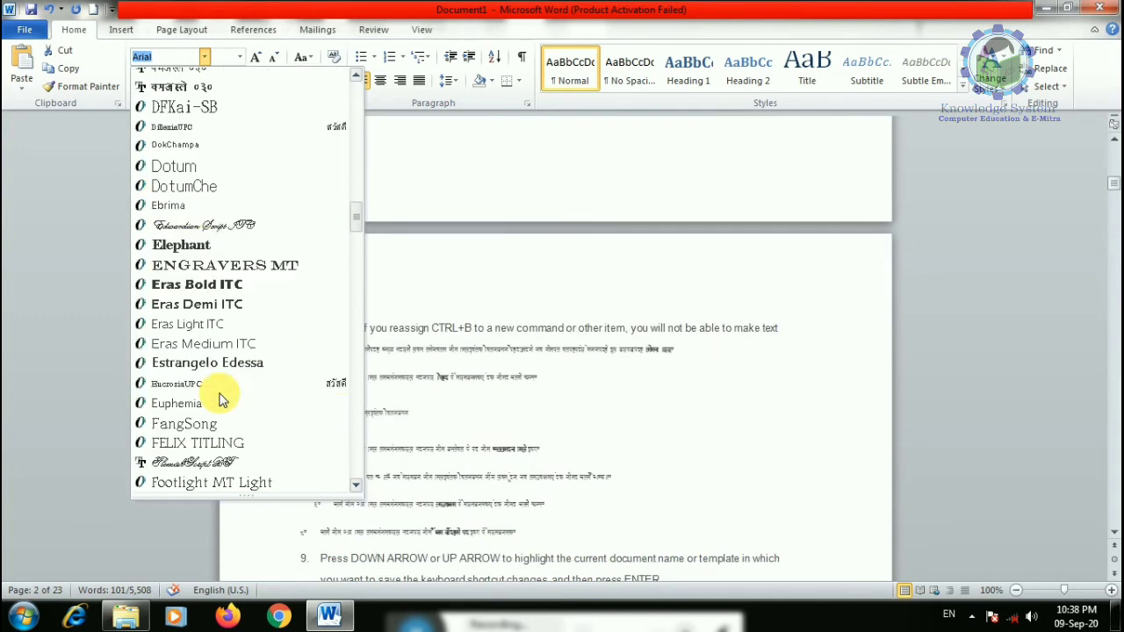
scroll(351, 213, down, 20)
scroll(344, 308, up, 3)
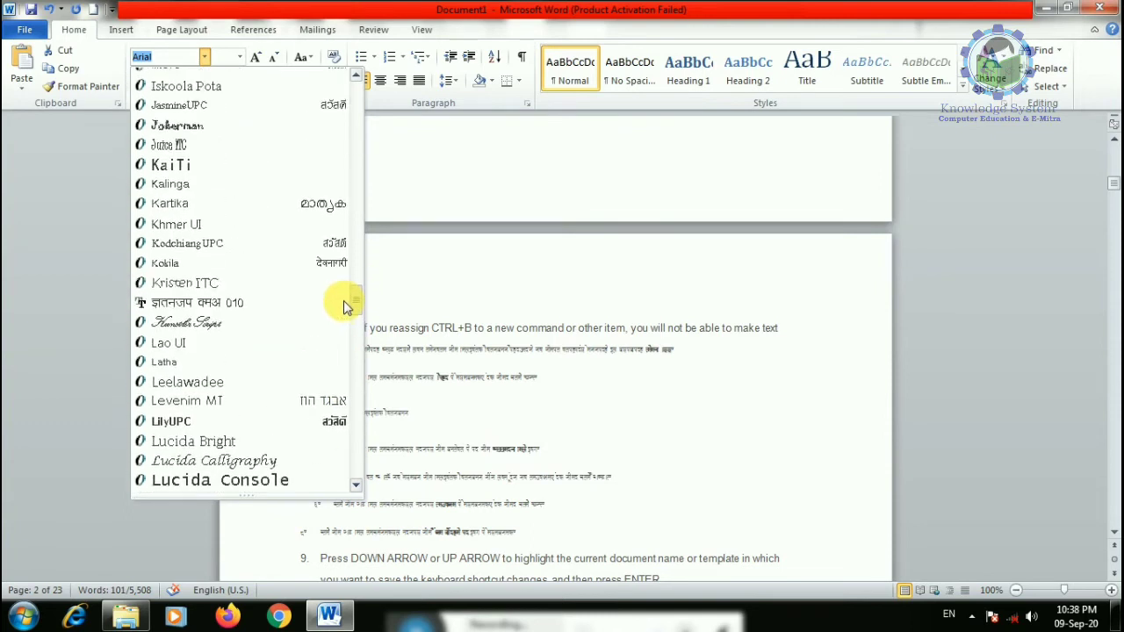
click(292, 428)
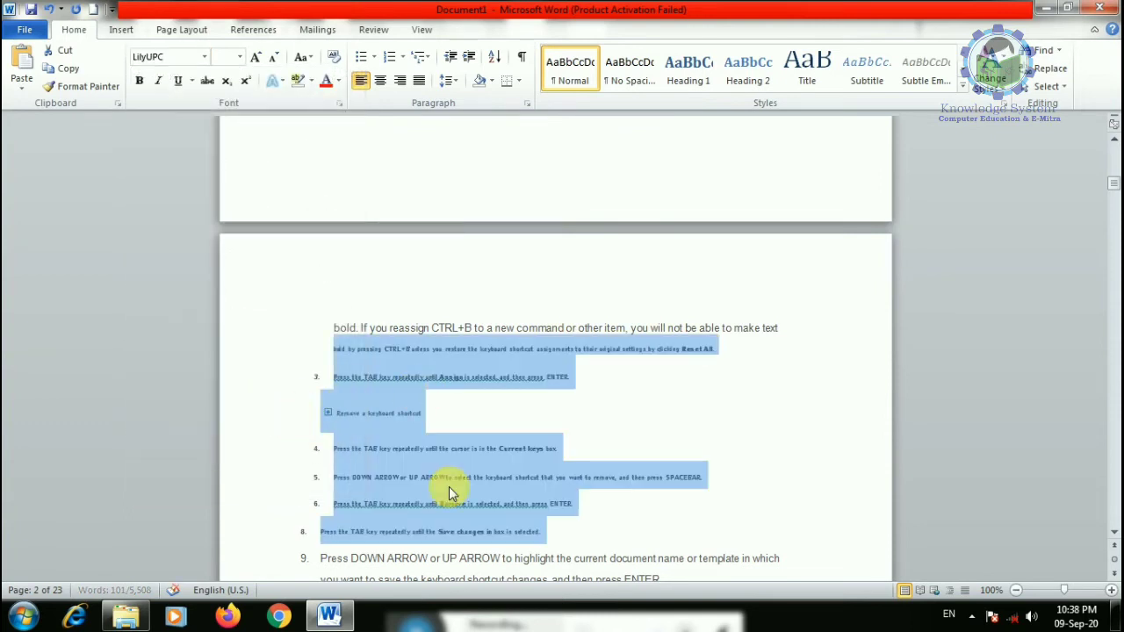
click(1074, 591)
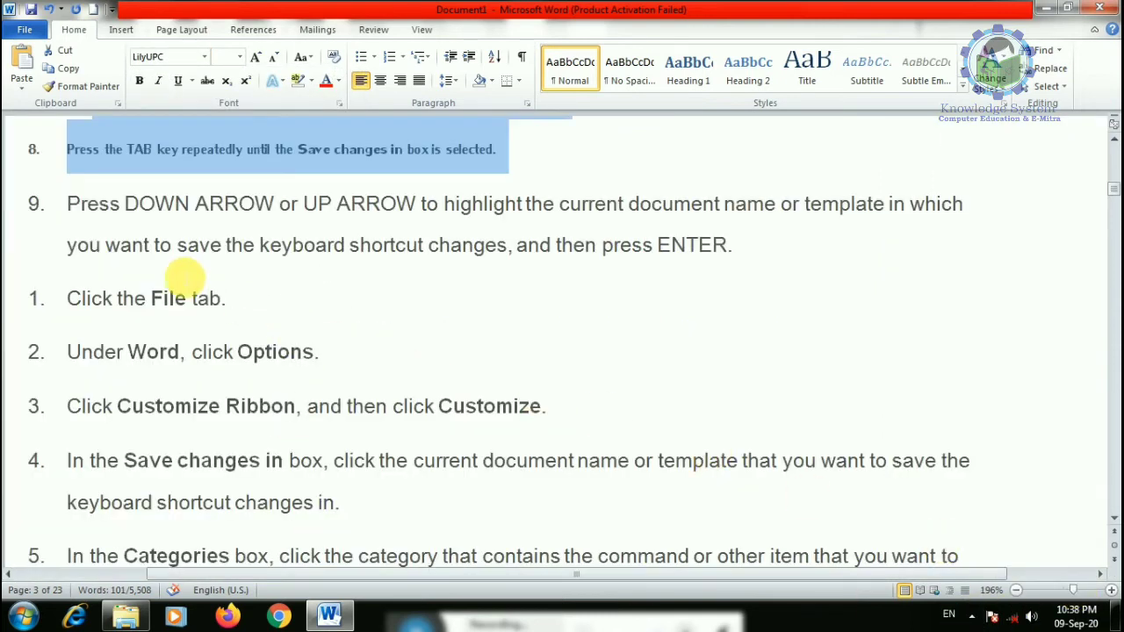
drag(70, 203, 599, 555)
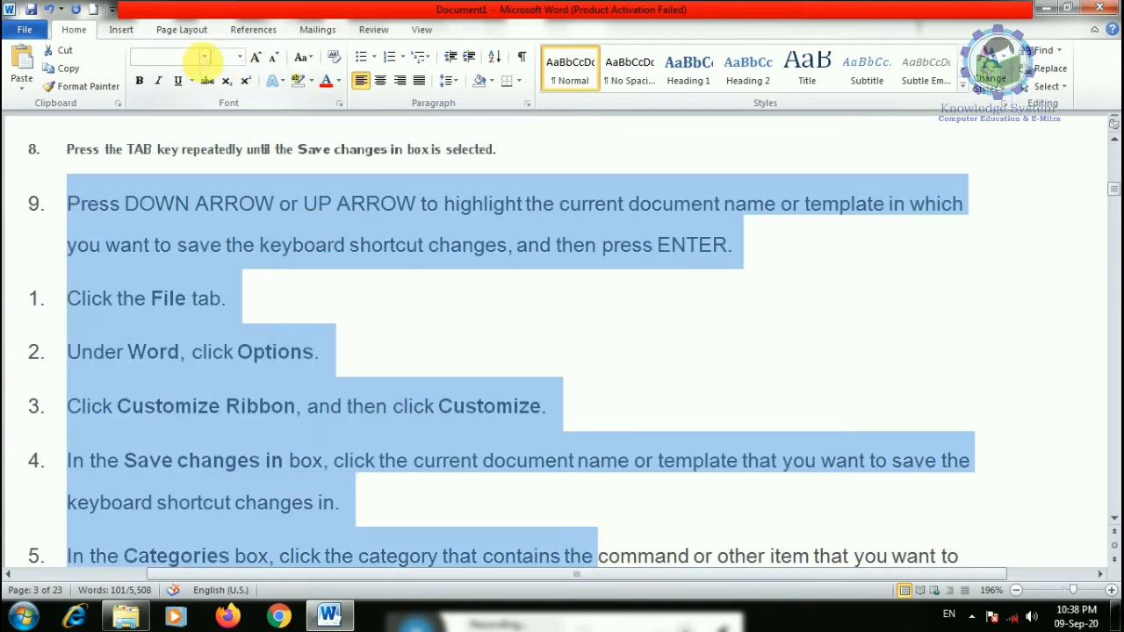
- Try DevLys 010, then set the selected steps to Times New Roman
click(204, 56)
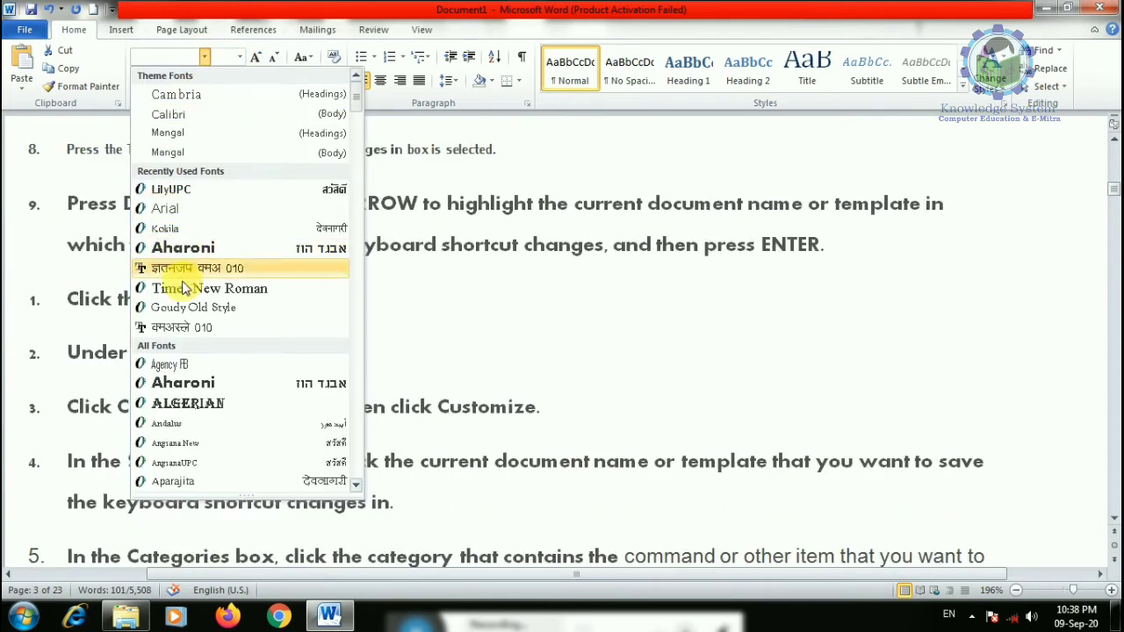
click(183, 328)
click(203, 56)
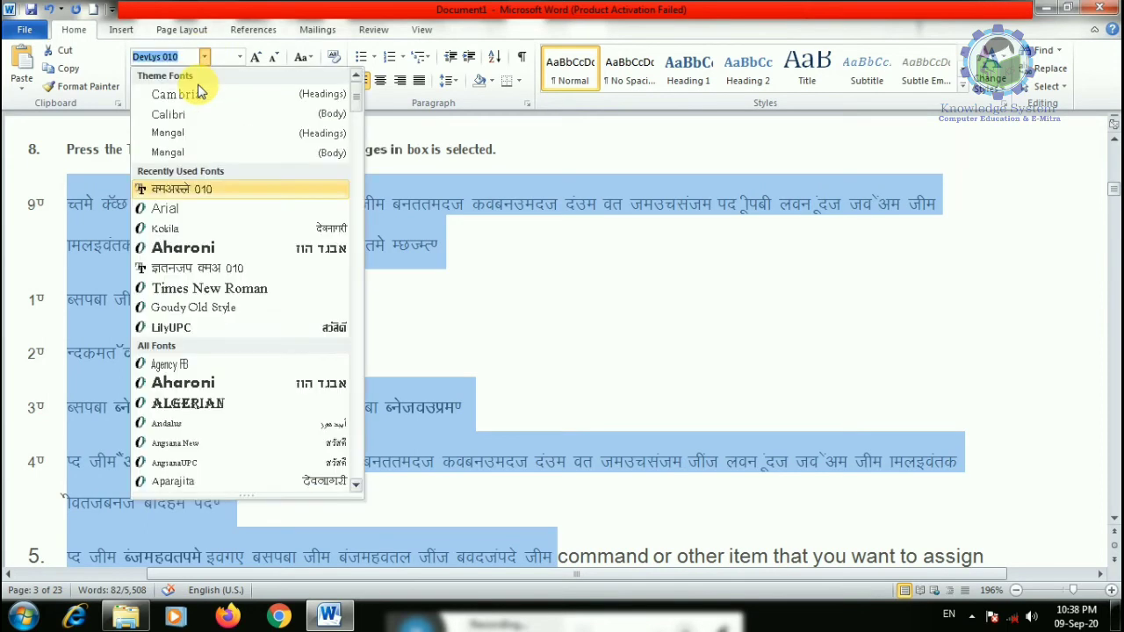
click(186, 287)
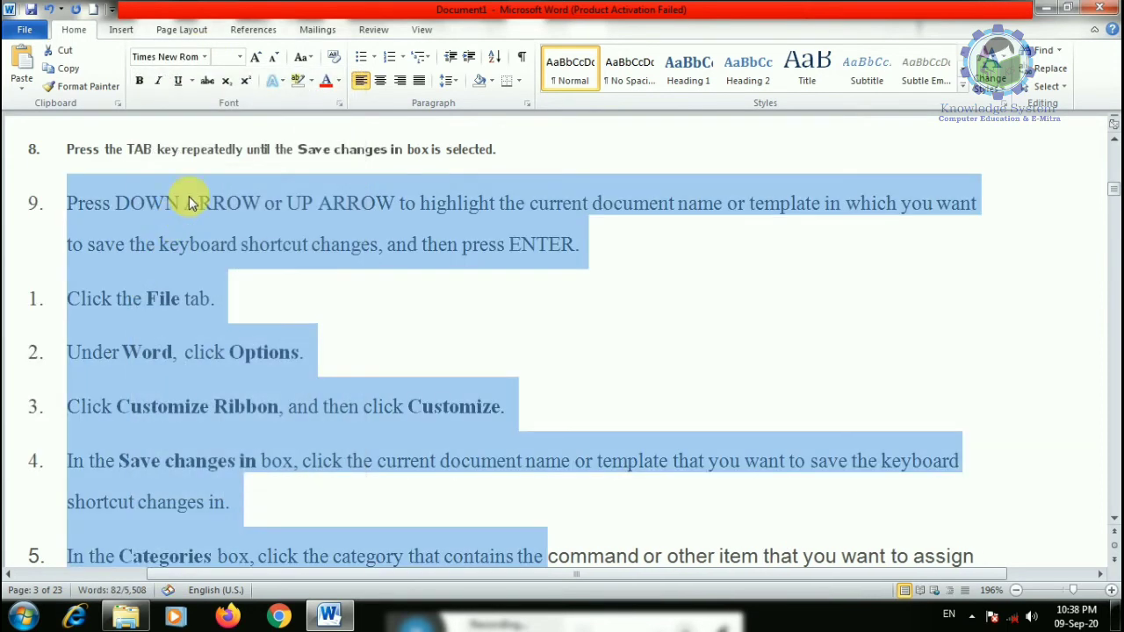
- Try font sizes 36 and 22, then set the selection to 1638 point
click(239, 56)
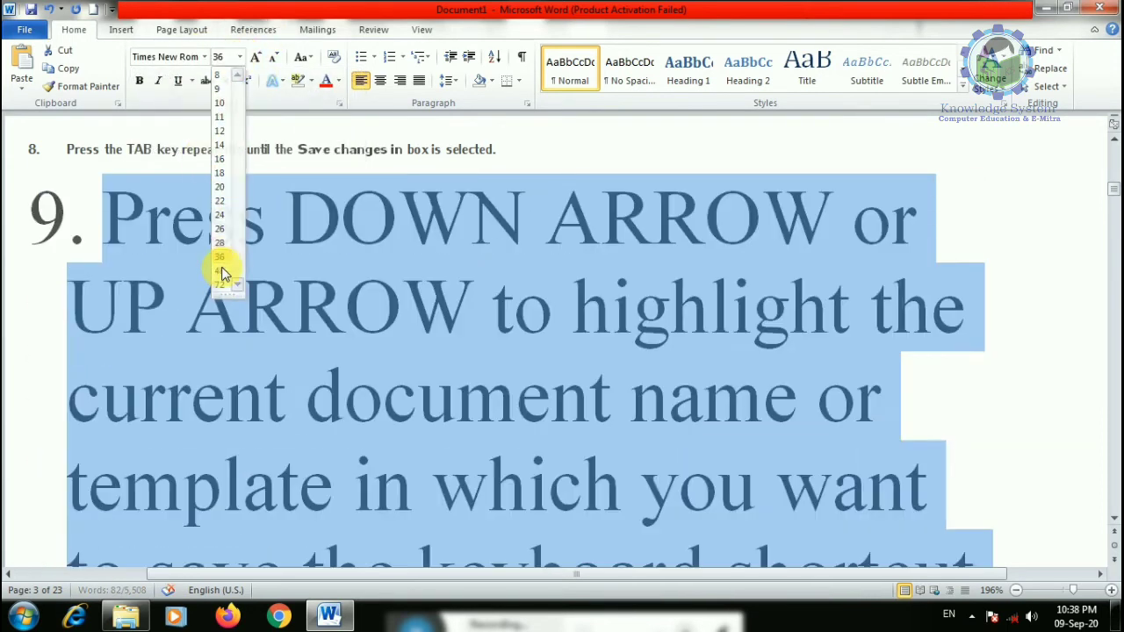
click(220, 263)
click(240, 56)
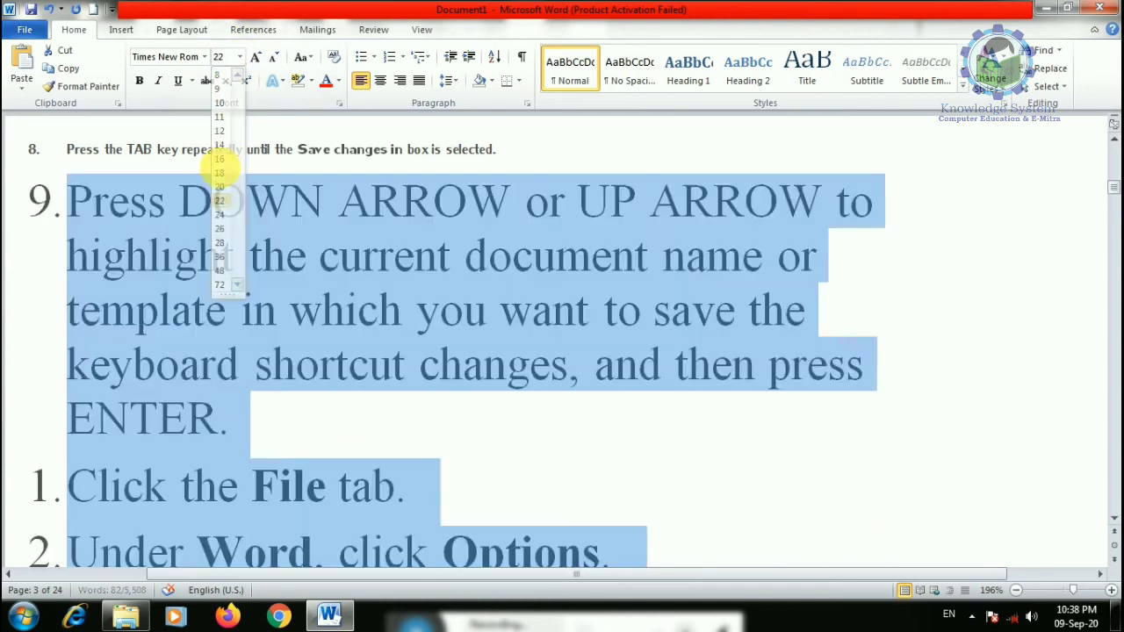
click(221, 206)
click(239, 56)
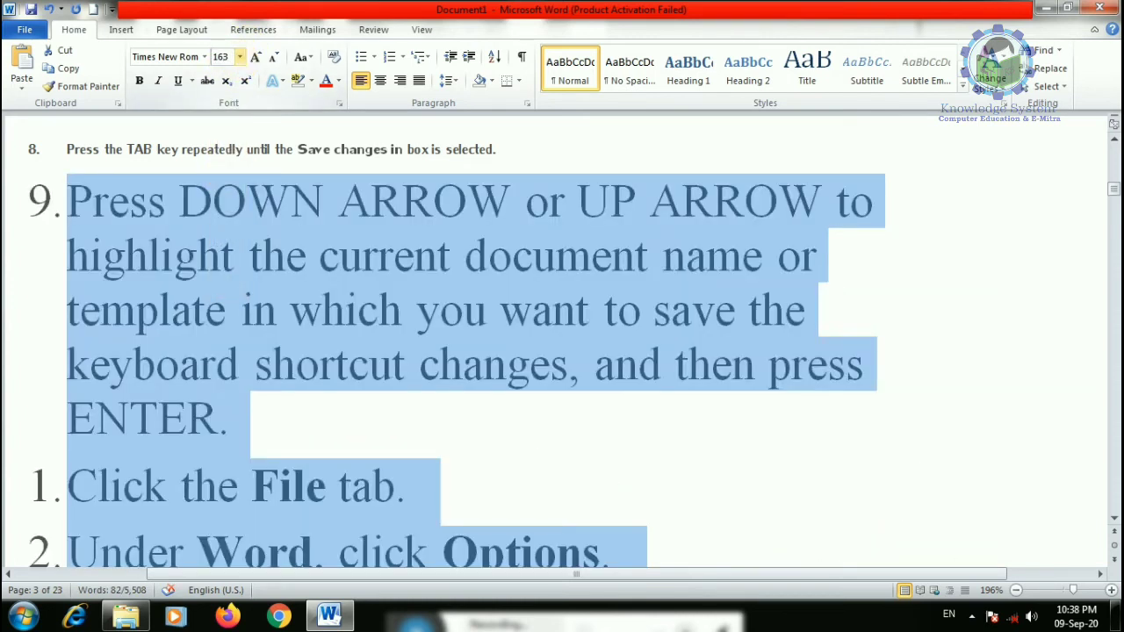
text(1638)
key(Return)
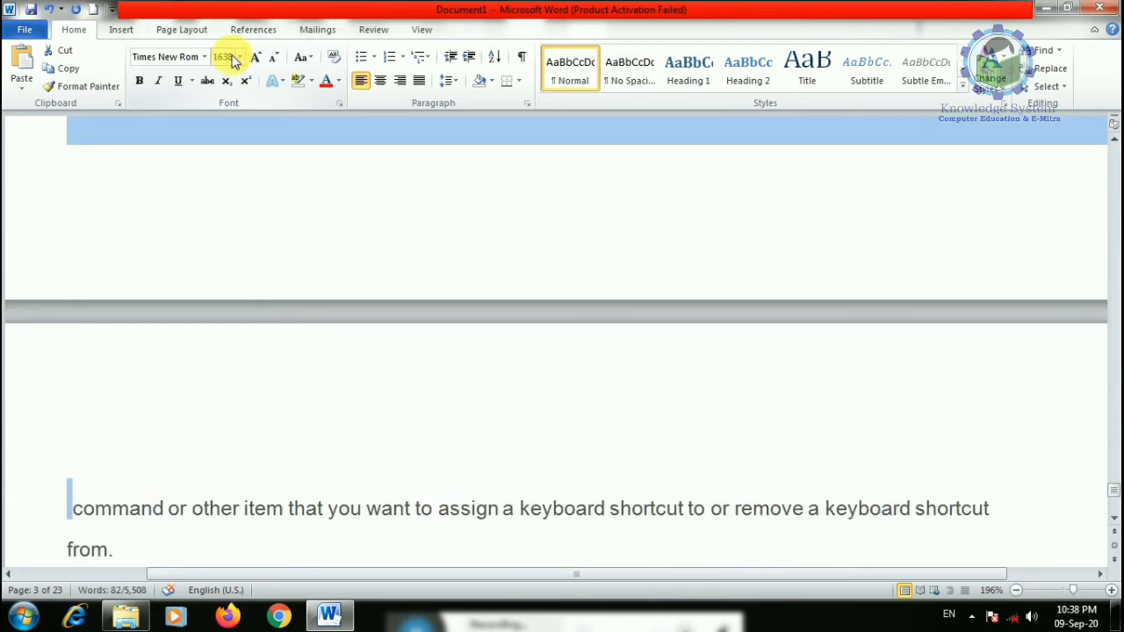
scroll(168, 472, down, 5)
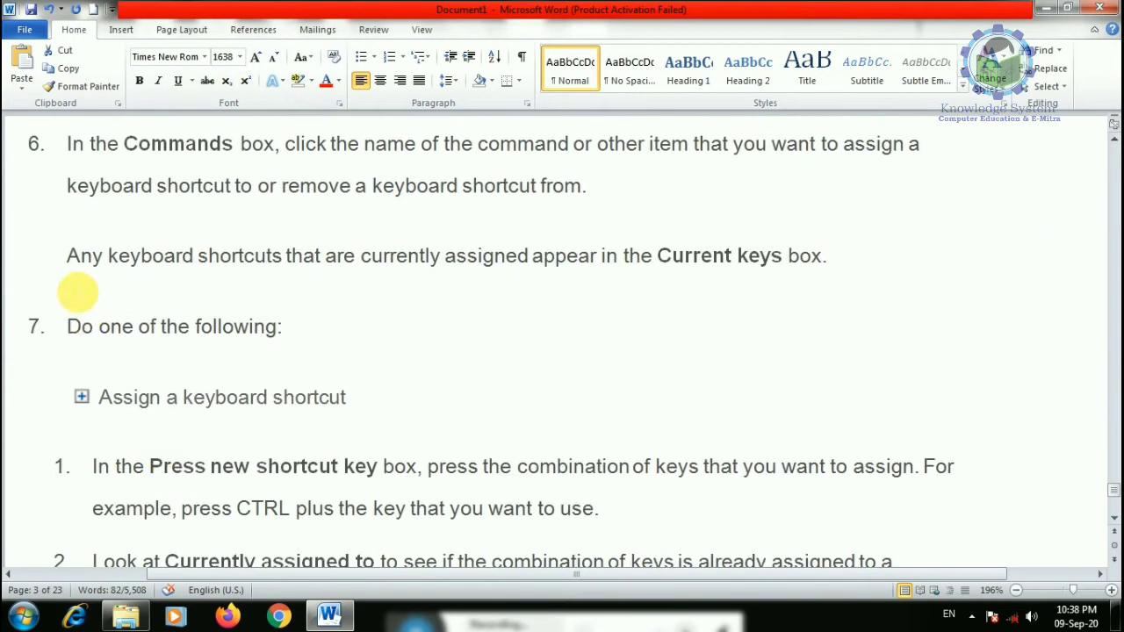
drag(76, 256, 214, 258)
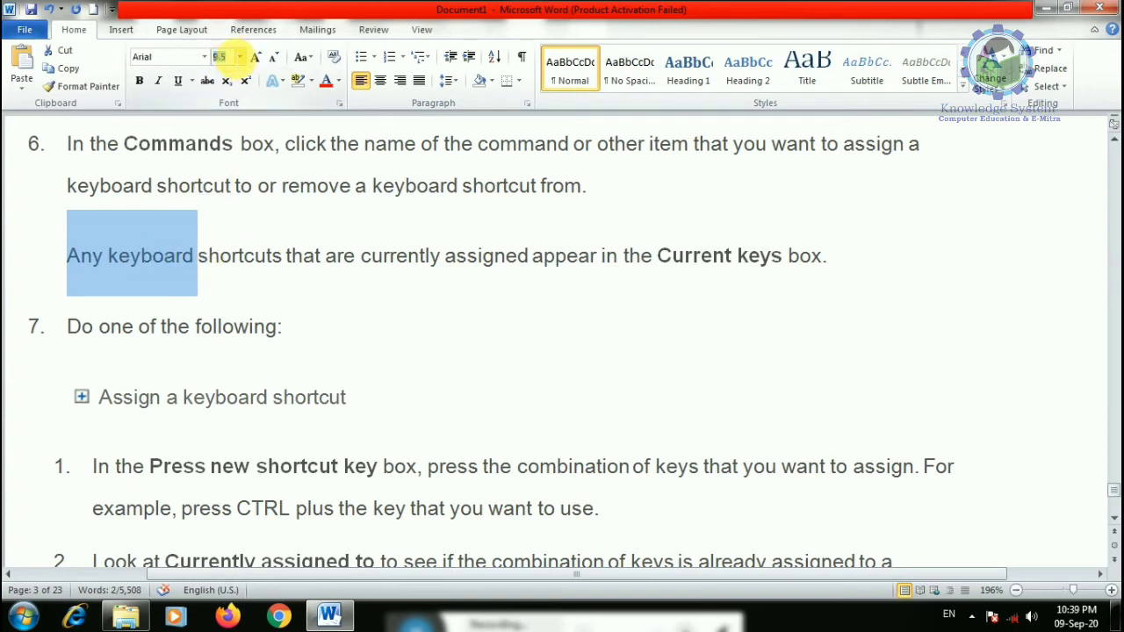
text(1700)
key(Return)
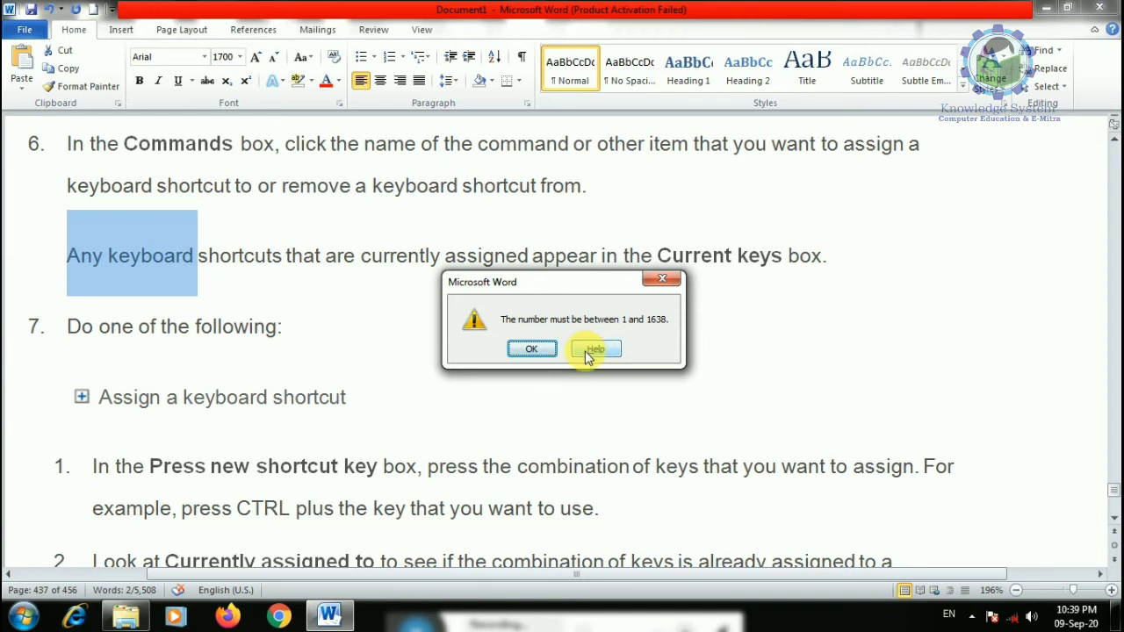
click(534, 349)
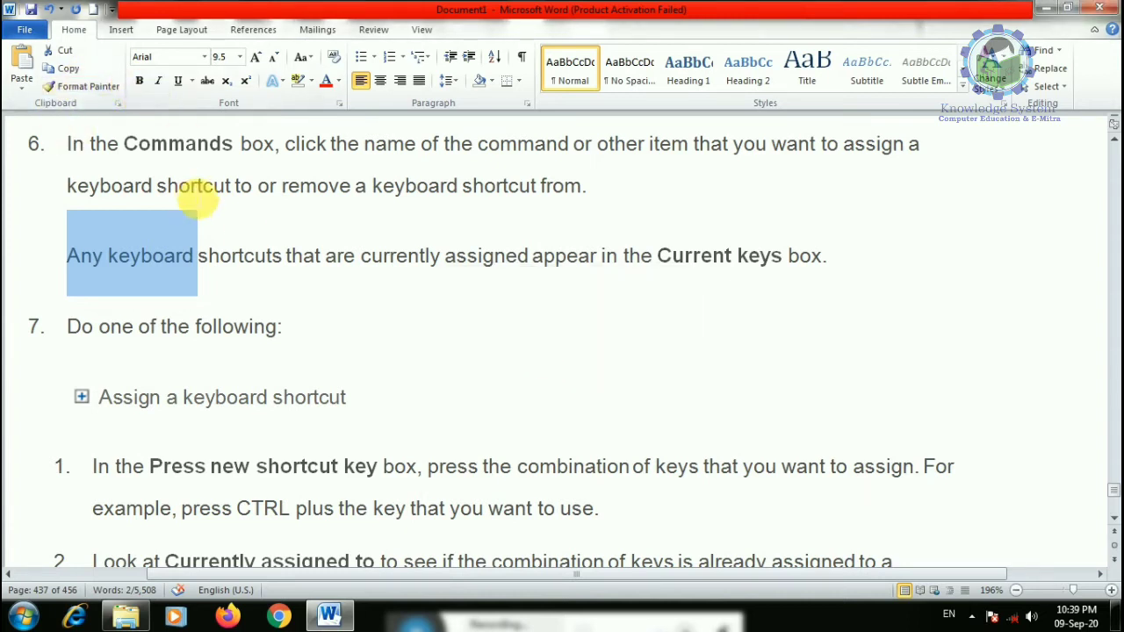
- Preview larger font sizes on 'shortcuts' without applying one, then select the word Any
click(221, 283)
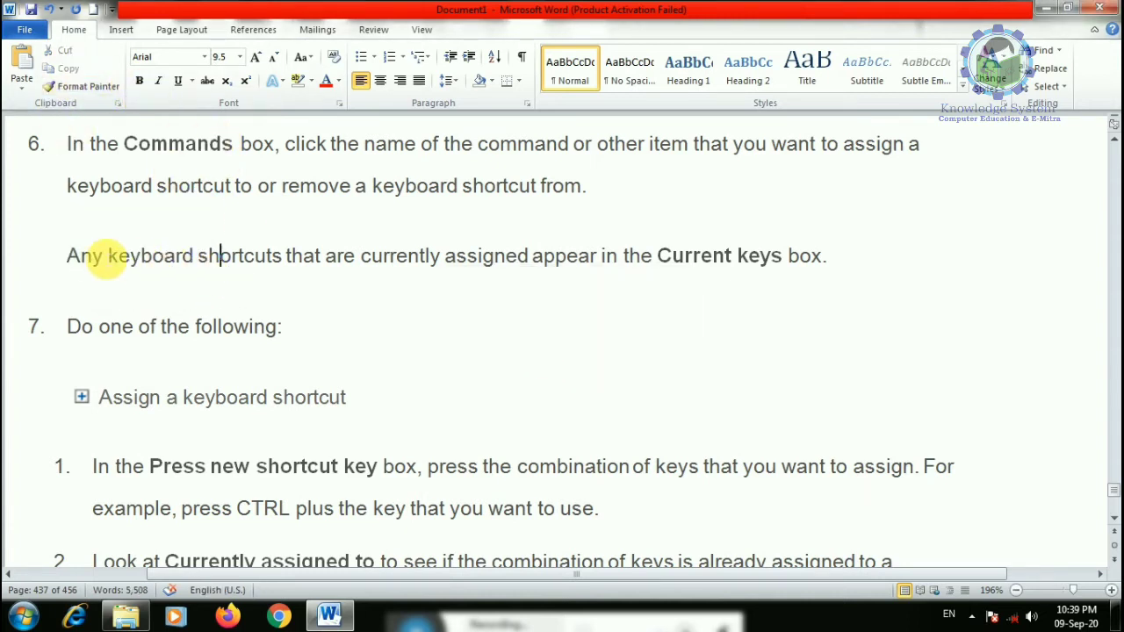
click(239, 57)
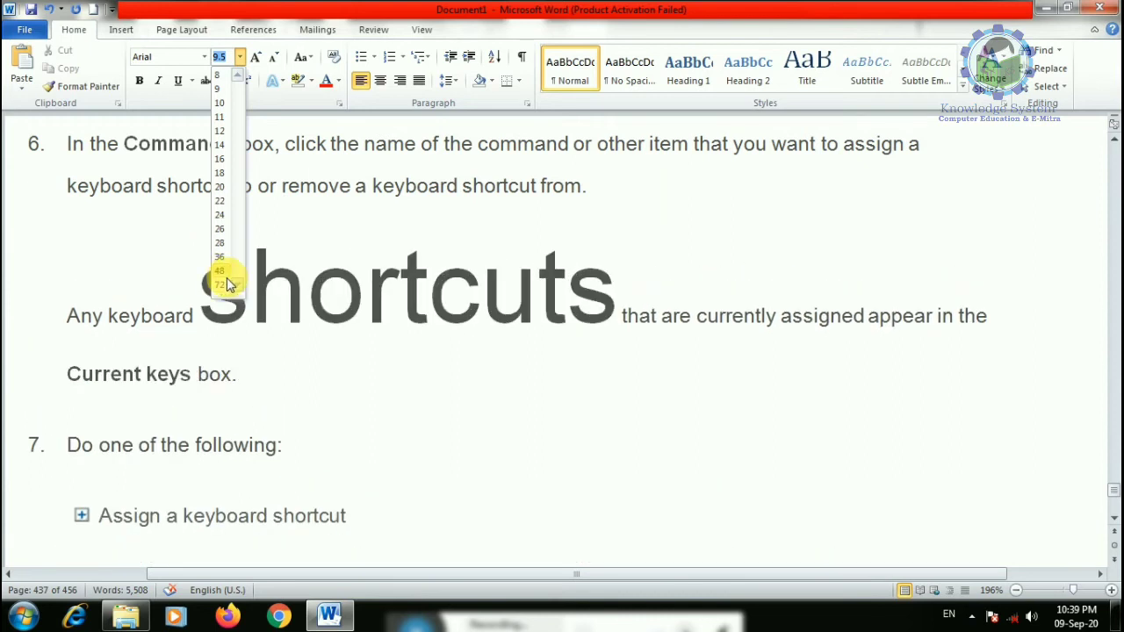
click(88, 256)
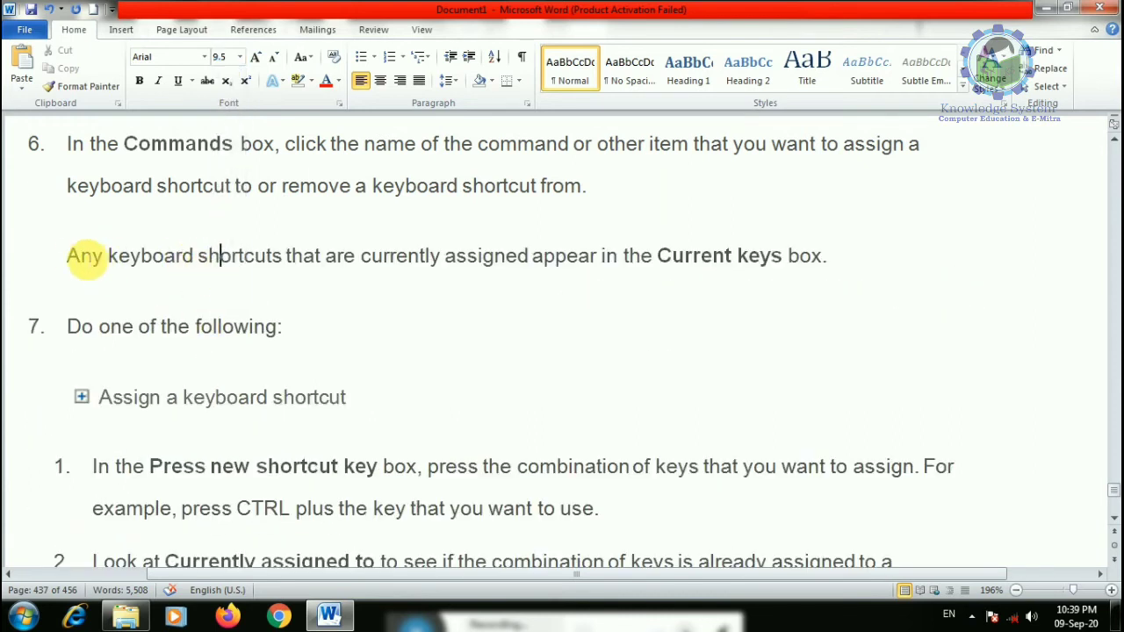
drag(68, 256, 107, 257)
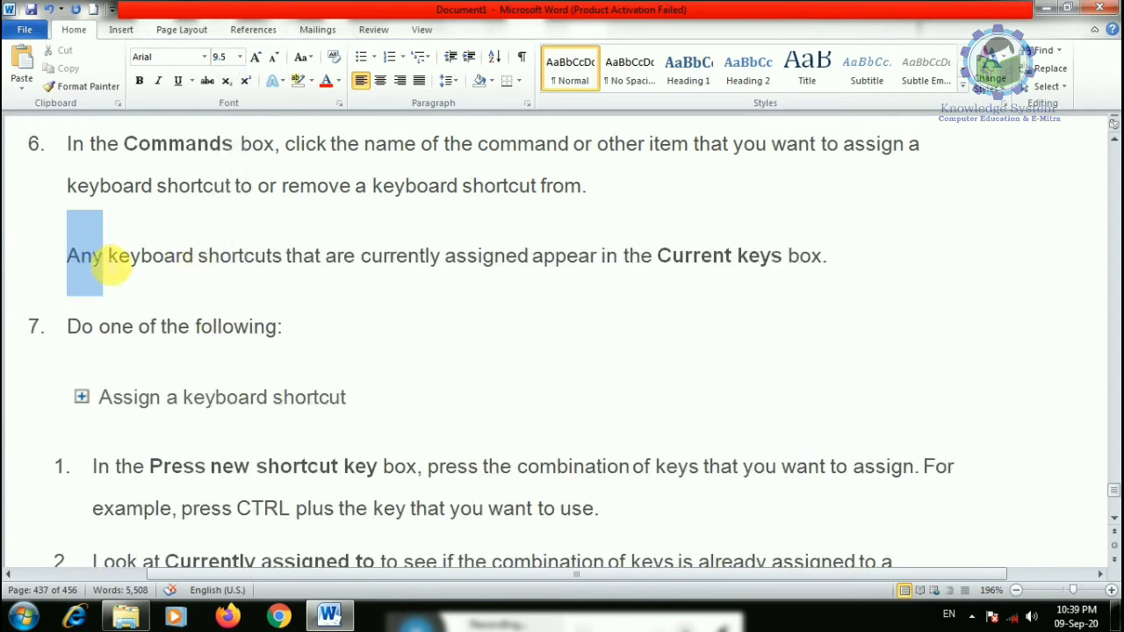
- Grow Any to 26 pt with Grow Font, then shrink it back to 22 pt
double_click(259, 58)
double_click(259, 58)
double_click(259, 58)
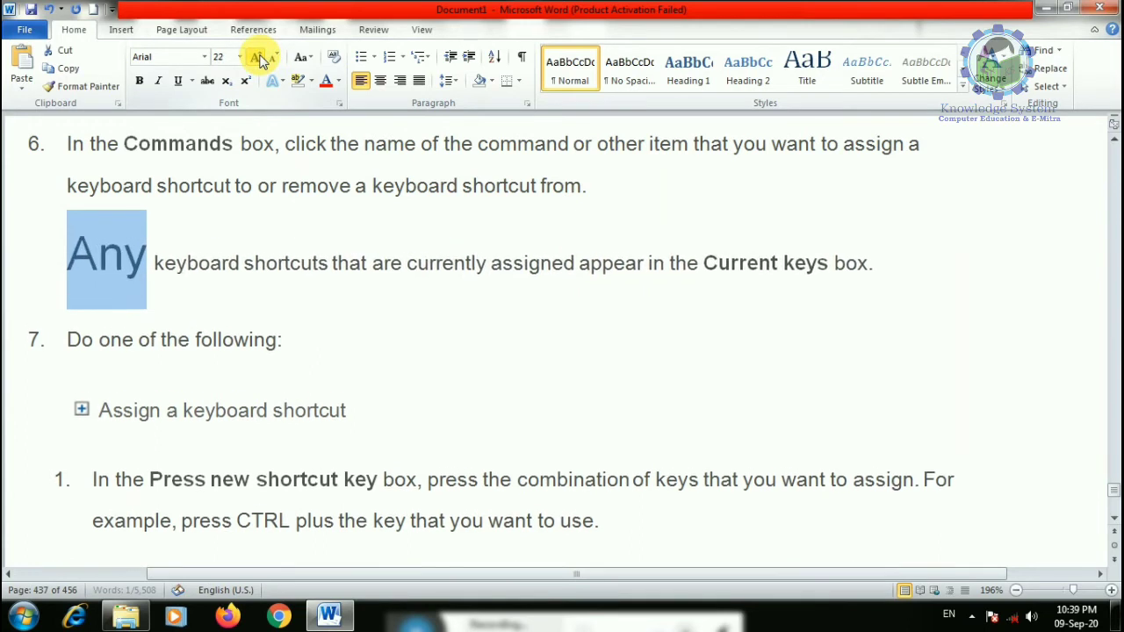
double_click(259, 58)
double_click(259, 58)
click(275, 62)
double_click(275, 62)
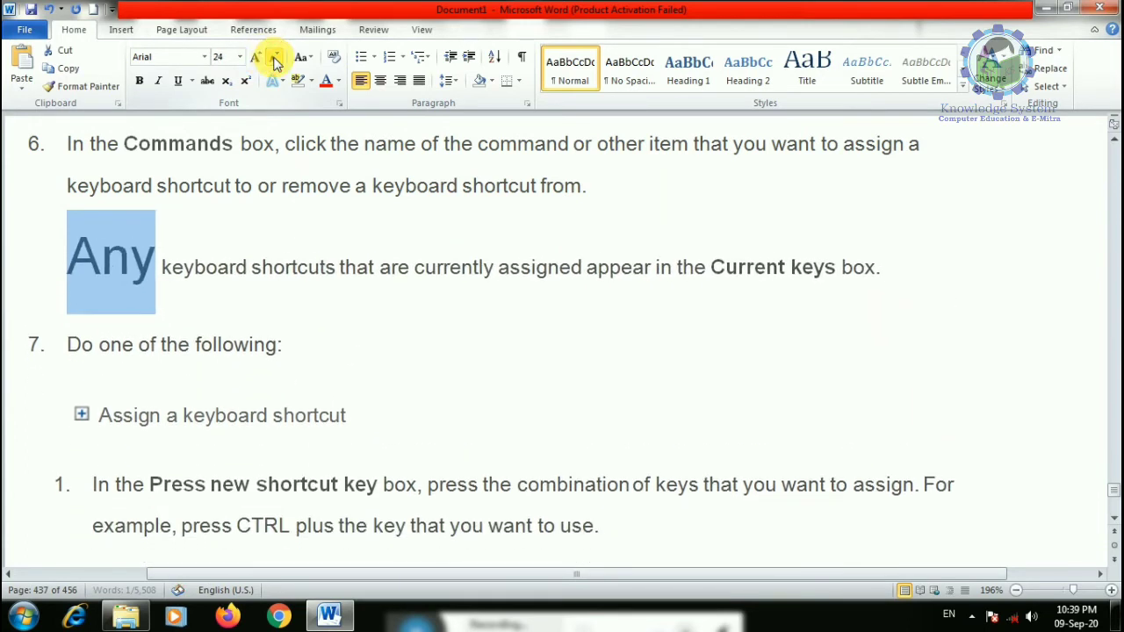
click(275, 63)
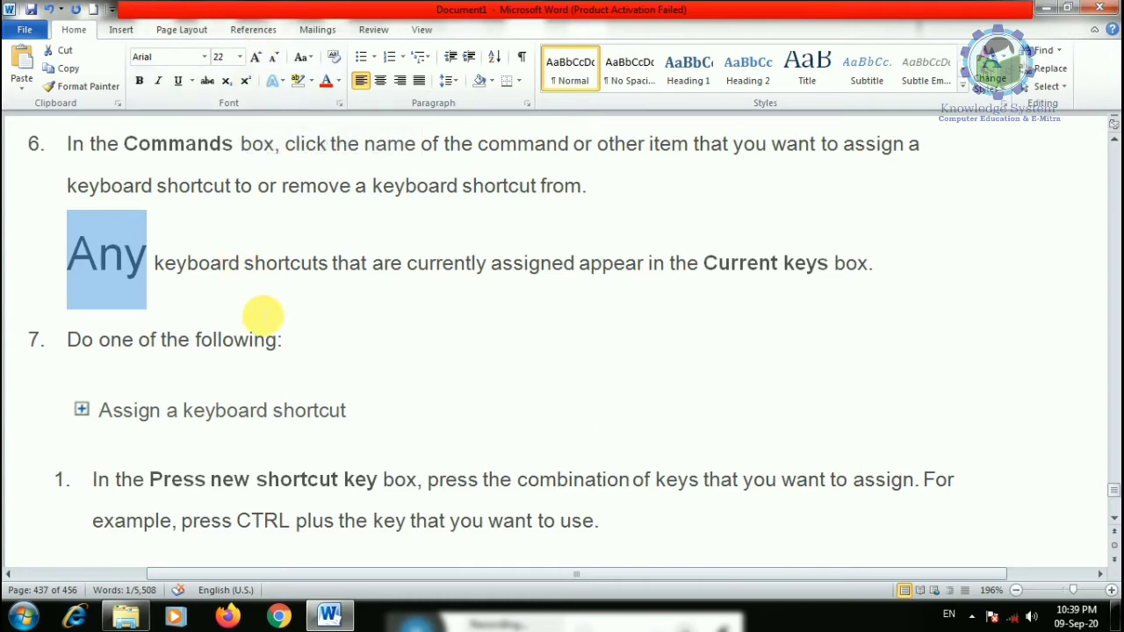
- Enlarge Any to 72 pt and about 120 pt with Ctrl+Shift+>, then shrink it to 110 pt
key(ctrl+shift+period)
key(ctrl+shift+period)
key(ctrl+shift+period)
key(ctrl+shift+period)
key(ctrl+shift+period)
key(ctrl+shift+period)
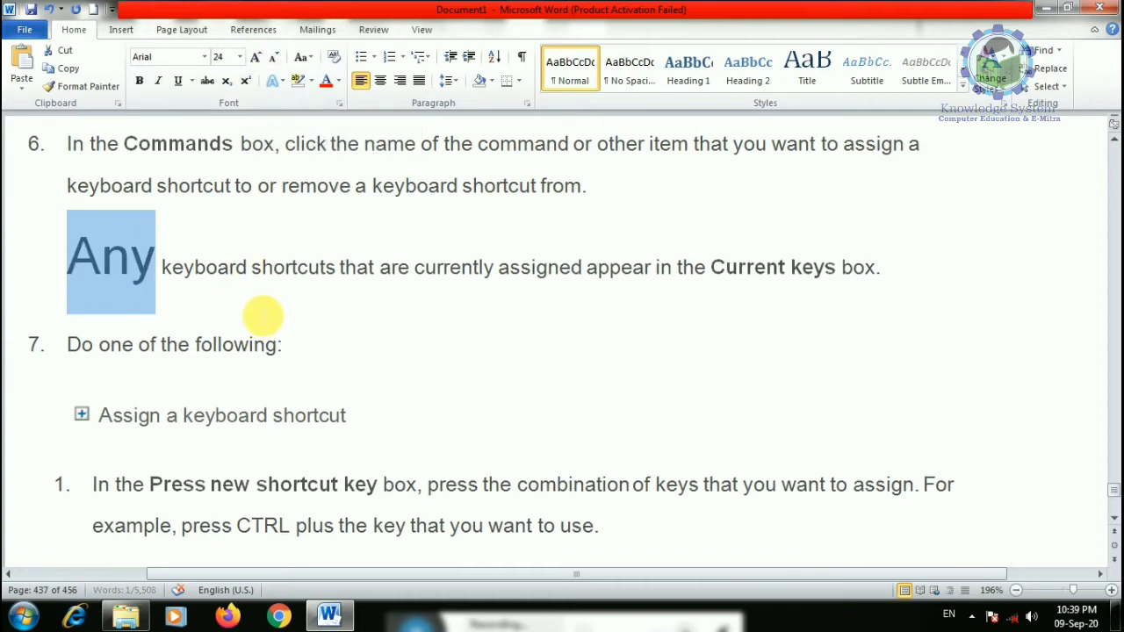
key(ctrl+shift+period)
key(ctrl+shift+period)
key(ctrl+shift+period)
key(ctrl+shift+period)
key(ctrl+shift+period)
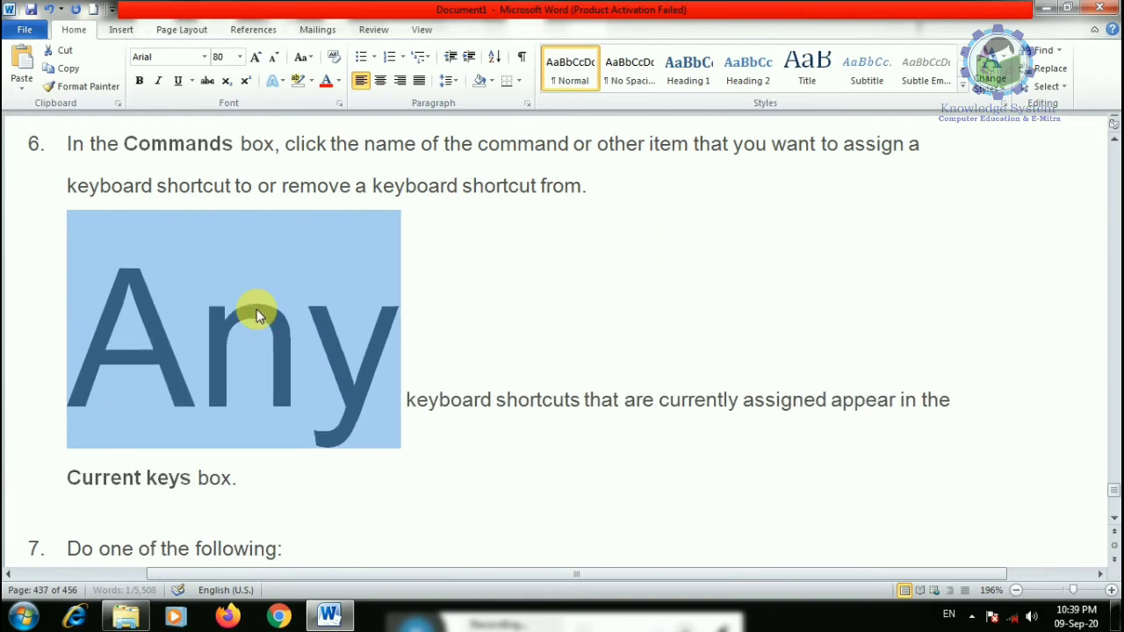
key(ctrl+shift+comma)
key(ctrl+shift+comma)
key(ctrl+shift+comma)
key(ctrl+shift+comma)
key(ctrl+shift+comma)
key(ctrl+shift+comma)
key(ctrl+shift+comma)
key(ctrl+shift+comma)
key(ctrl+shift+comma)
key(ctrl+shift+comma)
key(ctrl+shift+comma)
key(ctrl+shift+comma)
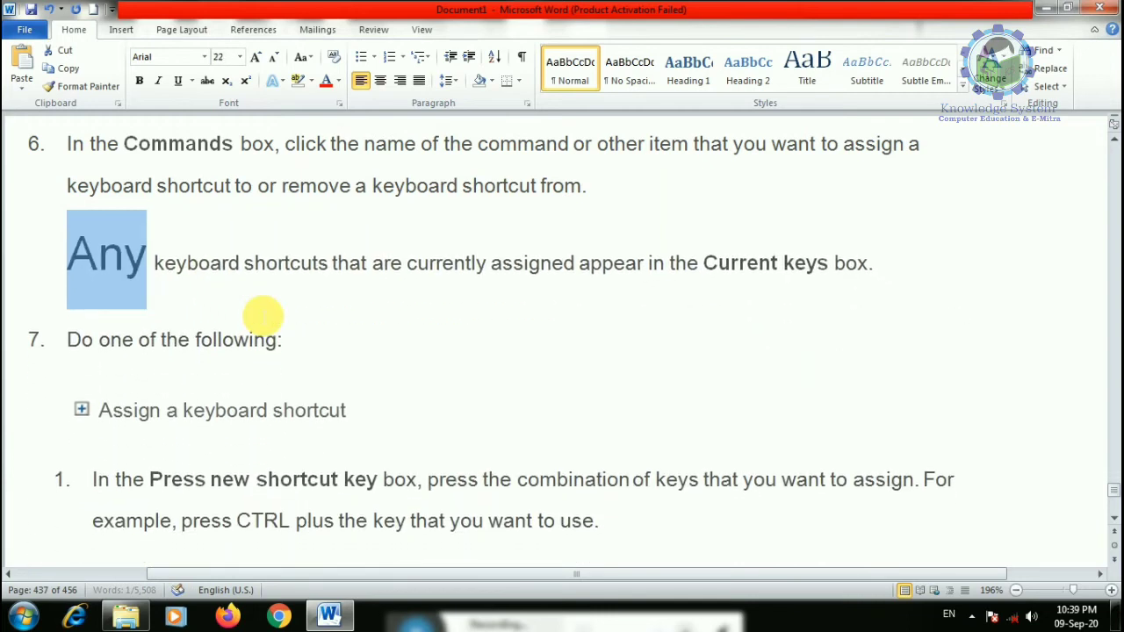
- Grow Any to 135 pt with Ctrl+], then shrink it back to 22 pt with Ctrl+[
key(ctrl+bracketright)
key(ctrl+bracketright)
key(ctrl+bracketright)
key(ctrl+bracketright)
key(ctrl+bracketright)
key(ctrl+bracketright)
key(ctrl+bracketright)
key(ctrl+bracketright)
key(ctrl+bracketright)
key(ctrl+bracketright)
key(ctrl+bracketright)
key(ctrl+bracketright)
key(ctrl+bracketright)
key(ctrl+bracketright)
key(ctrl+bracketright)
key(ctrl+bracketright)
key(ctrl+bracketright)
key(ctrl+bracketright)
key(ctrl+bracketright)
key(ctrl+bracketright)
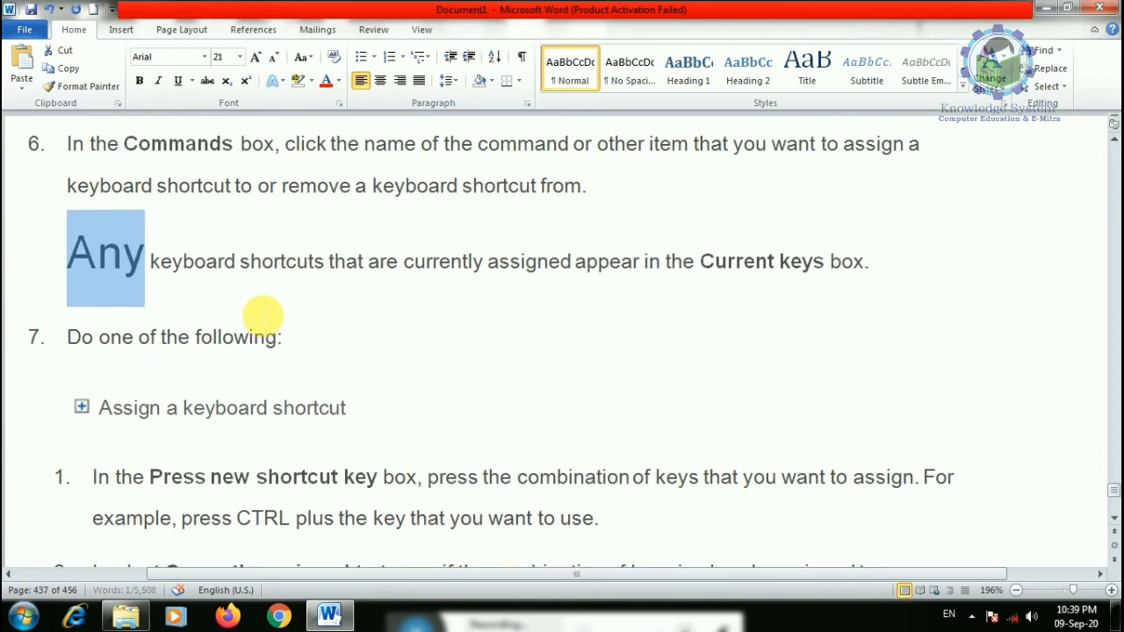
key(ctrl+bracketright)
key(ctrl+bracketright)
key(ctrl+bracketright)
key(ctrl+bracketright)
key(ctrl+bracketright)
key(ctrl+bracketright)
key(ctrl+bracketright)
key(ctrl+bracketright)
key(ctrl+bracketright)
key(ctrl+bracketright)
key(ctrl+bracketright)
key(ctrl+bracketright)
key(ctrl+bracketright)
key(ctrl+bracketright)
key(ctrl+bracketright)
key(ctrl+bracketright)
key(ctrl+bracketright)
key(ctrl+bracketright)
key(ctrl+bracketright)
key(ctrl+bracketright)
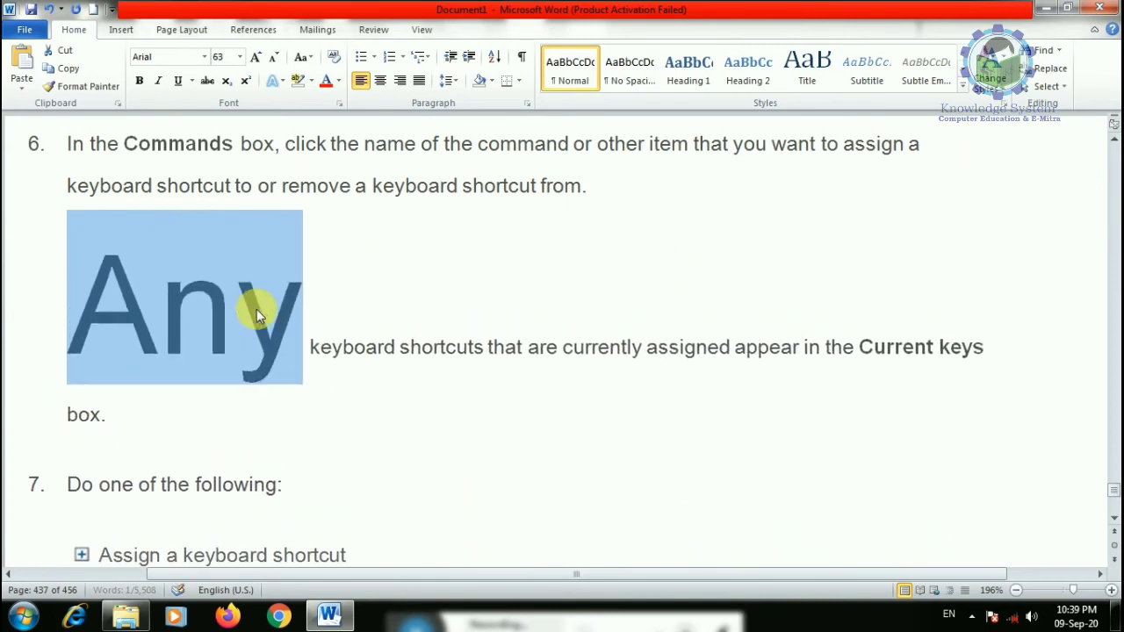
key(ctrl+bracketright)
key(ctrl+bracketright)
key(ctrl+bracketright)
key(ctrl+bracketright)
key(ctrl+bracketright)
key(ctrl+bracketright)
key(ctrl+bracketright)
key(ctrl+bracketright)
key(ctrl+bracketright)
key(ctrl+bracketright)
key(ctrl+bracketright)
key(ctrl+bracketright)
key(ctrl+bracketright)
key(ctrl+bracketright)
key(ctrl+bracketright)
key(ctrl+bracketright)
key(ctrl+bracketright)
key(ctrl+bracketright)
key(ctrl+bracketright)
key(ctrl+bracketright)
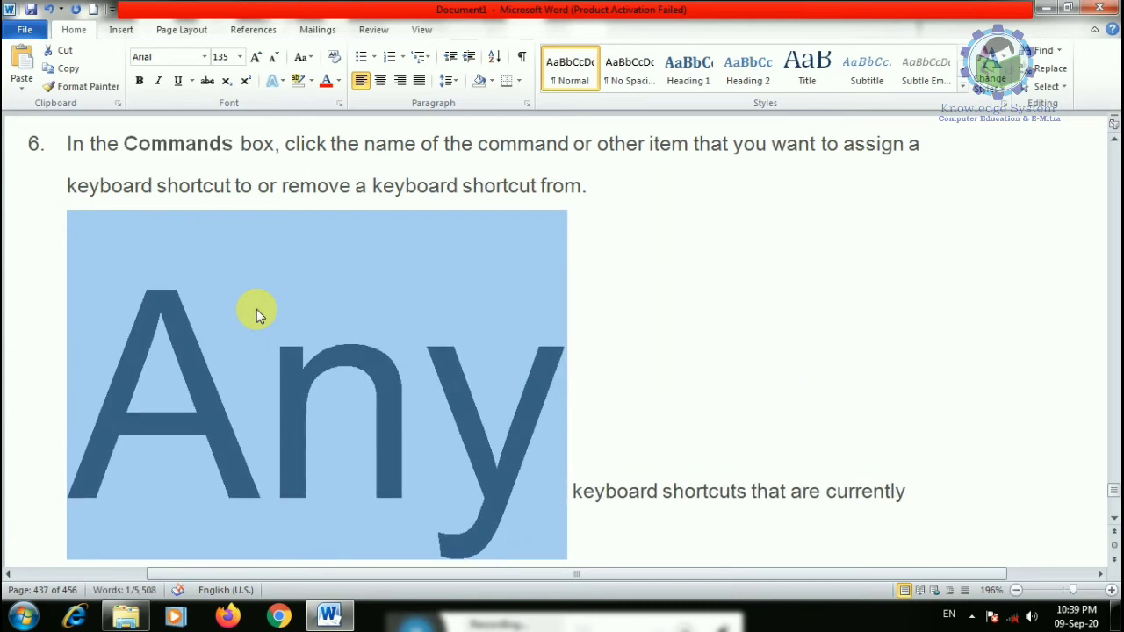
key(ctrl+bracketleft)
key(ctrl+bracketleft)
key(ctrl+bracketleft)
key(ctrl+bracketleft)
key(ctrl+bracketleft)
key(ctrl+bracketleft)
key(ctrl+bracketleft)
key(ctrl+bracketleft)
key(ctrl+bracketleft)
key(ctrl+bracketleft)
key(ctrl+bracketleft)
key(ctrl+bracketleft)
key(ctrl+bracketleft)
key(ctrl+bracketleft)
key(ctrl+bracketleft)
key(ctrl+bracketleft)
key(ctrl+bracketleft)
key(ctrl+bracketleft)
key(ctrl+bracketleft)
key(ctrl+bracketleft)
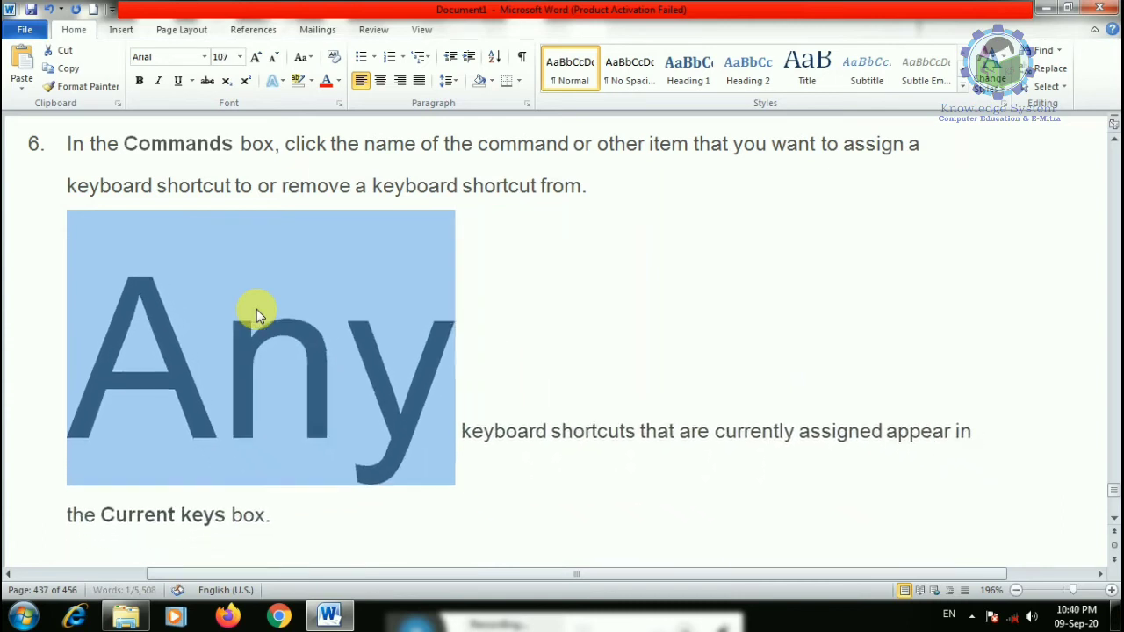
key(ctrl+bracketleft)
key(ctrl+bracketleft)
key(ctrl+bracketleft)
key(ctrl+bracketleft)
key(ctrl+bracketleft)
key(ctrl+bracketleft)
key(ctrl+bracketleft)
key(ctrl+bracketleft)
key(ctrl+bracketleft)
key(ctrl+bracketleft)
key(ctrl+bracketleft)
key(ctrl+bracketleft)
key(ctrl+bracketleft)
key(ctrl+bracketleft)
key(ctrl+bracketleft)
key(ctrl+bracketleft)
key(ctrl+bracketleft)
key(ctrl+bracketleft)
key(ctrl+bracketleft)
key(ctrl+bracketleft)
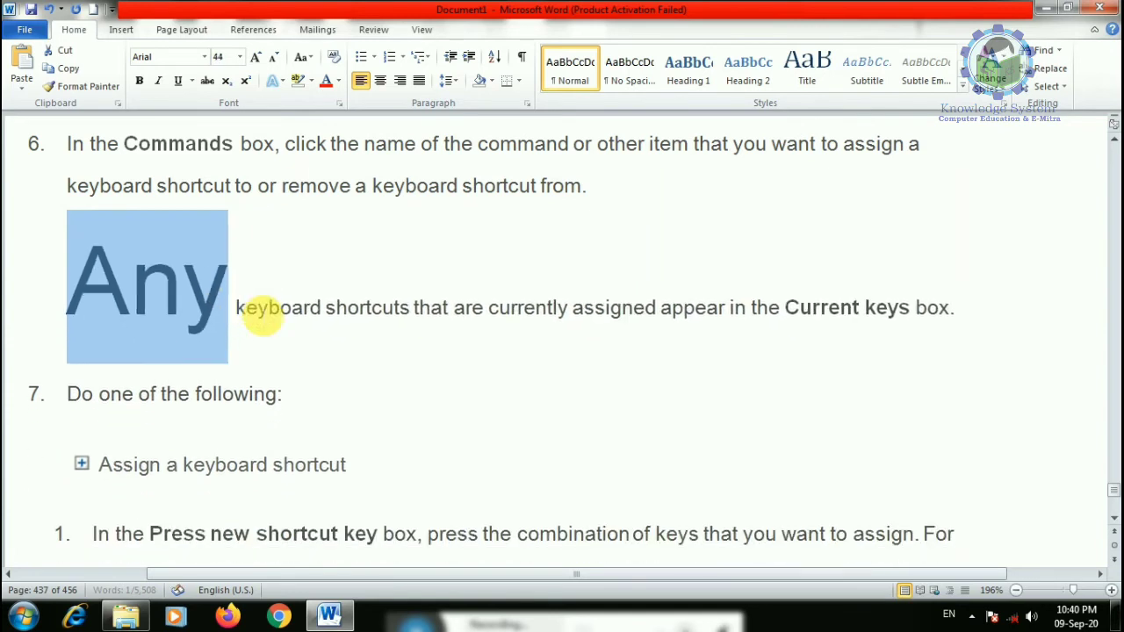
key(ctrl+bracketleft)
key(ctrl+bracketleft)
key(ctrl+bracketleft)
key(ctrl+bracketleft)
key(ctrl+bracketleft)
key(ctrl+bracketleft)
key(ctrl+bracketleft)
key(ctrl+bracketleft)
key(ctrl+bracketleft)
key(ctrl+bracketleft)
key(ctrl+bracketleft)
key(ctrl+bracketleft)
key(ctrl+bracketleft)
key(ctrl+bracketleft)
key(ctrl+bracketleft)
key(ctrl+bracketleft)
key(ctrl+bracketleft)
key(ctrl+bracketleft)
key(ctrl+bracketleft)
key(ctrl+bracketleft)
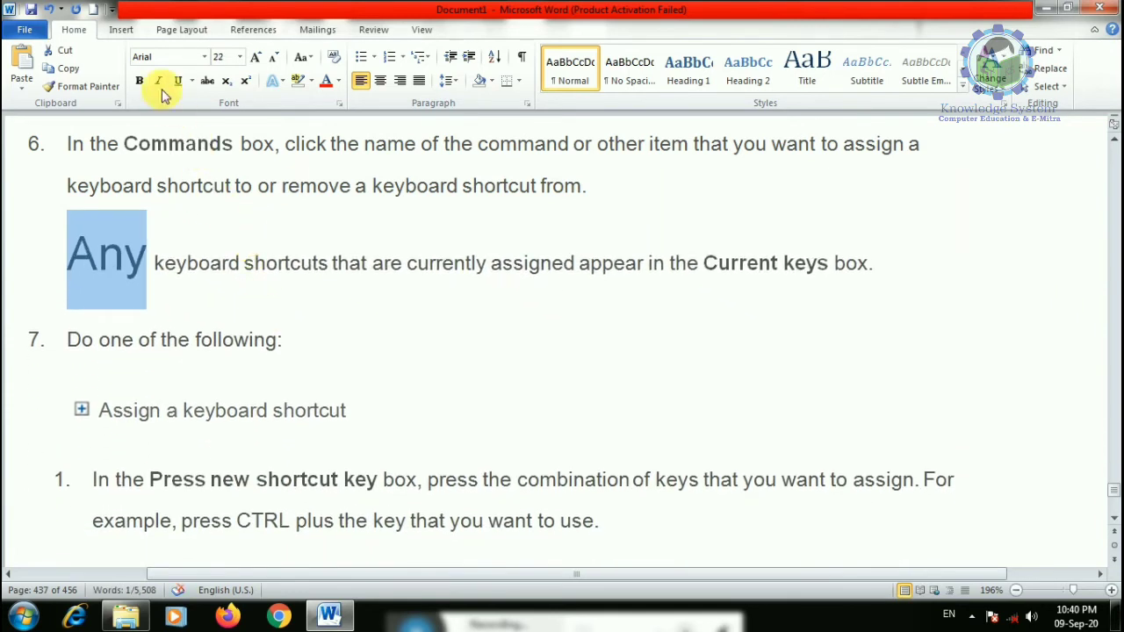
- Make Any bold, italic and underlined with a red underline
click(143, 81)
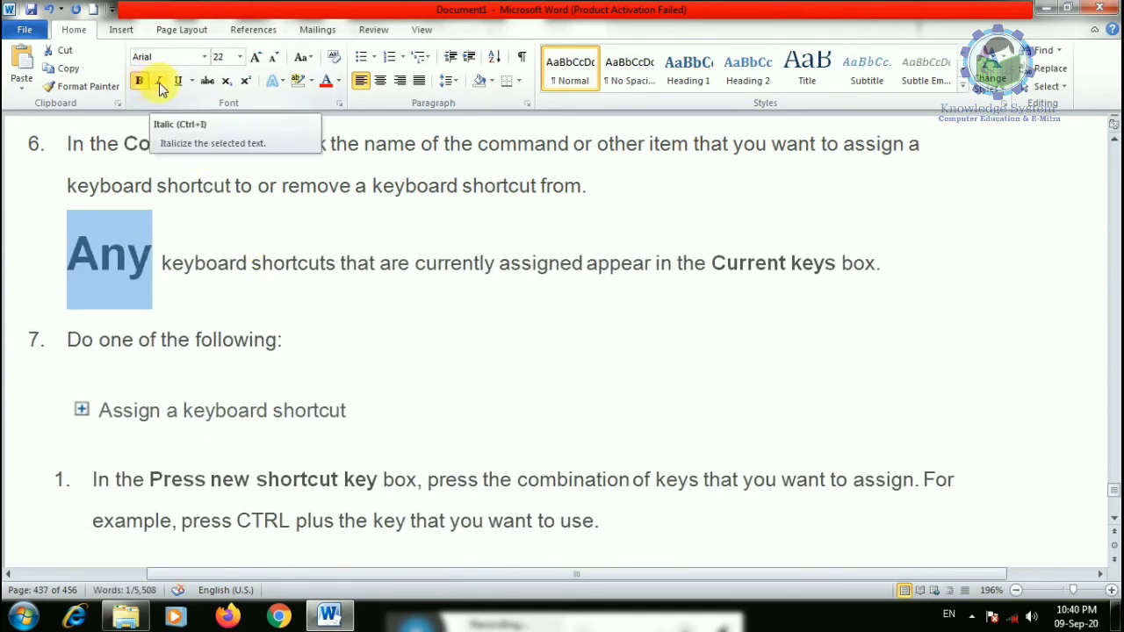
click(160, 83)
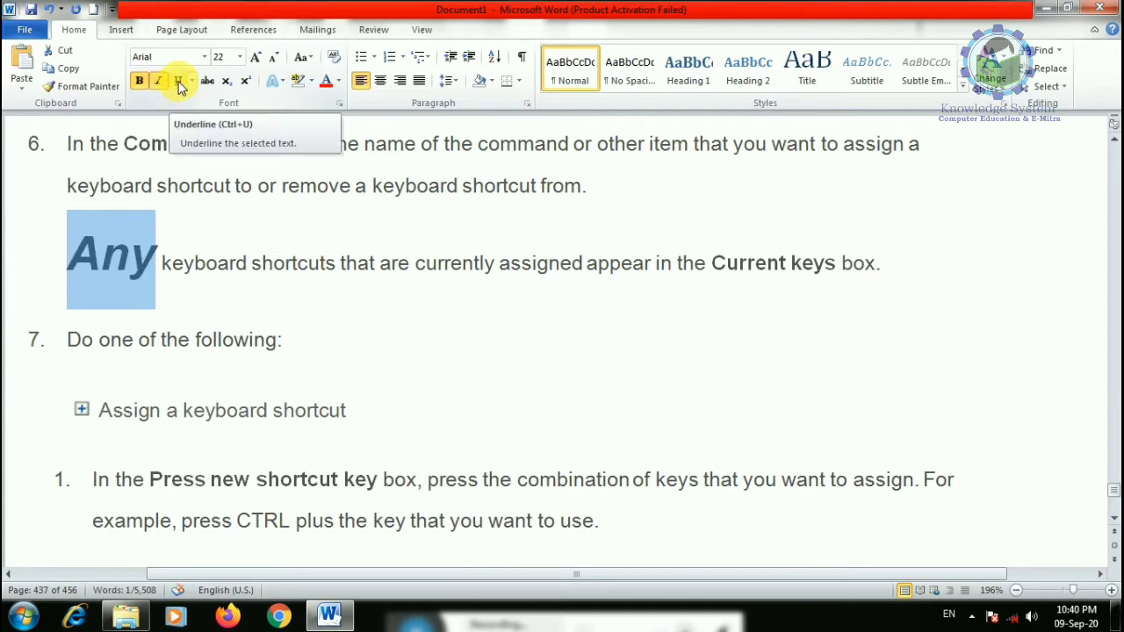
click(178, 82)
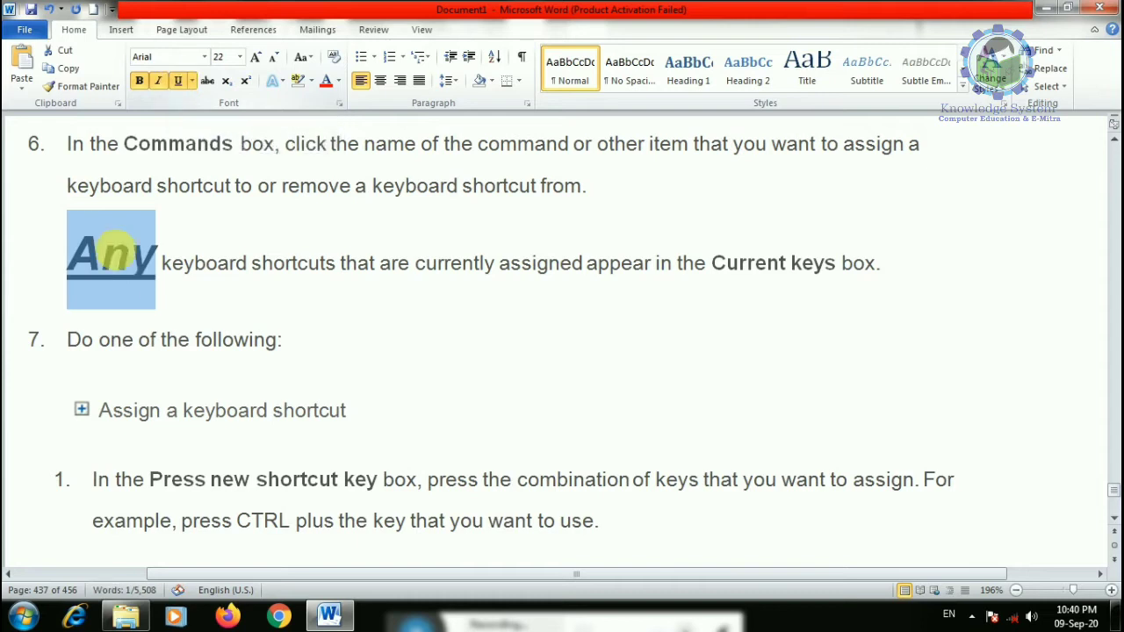
click(194, 80)
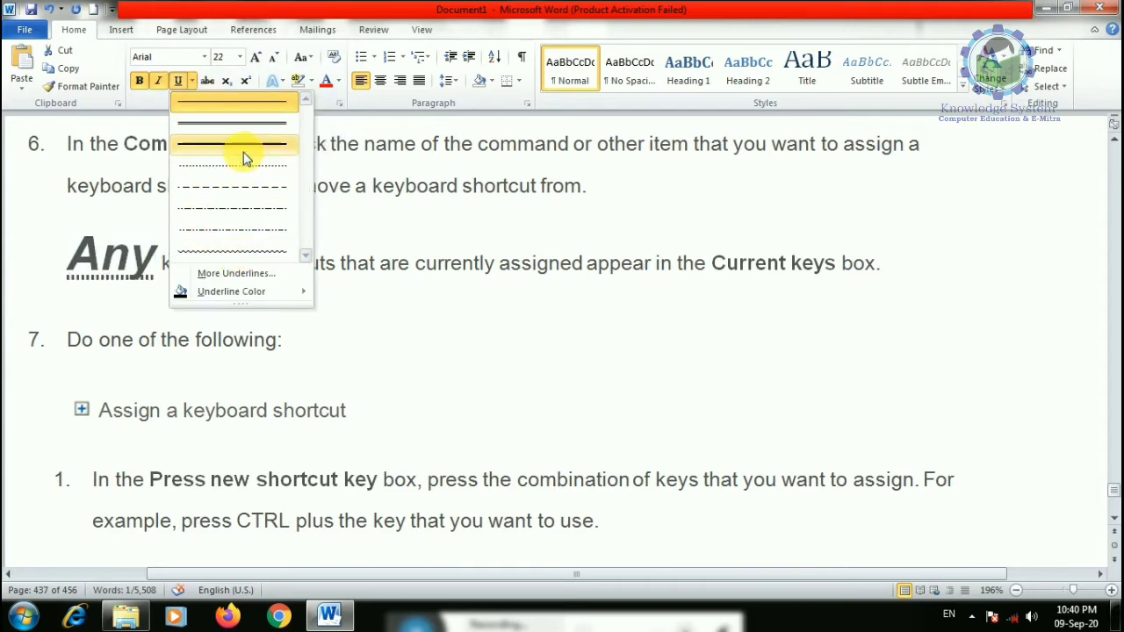
mouse_move(307, 291)
click(329, 416)
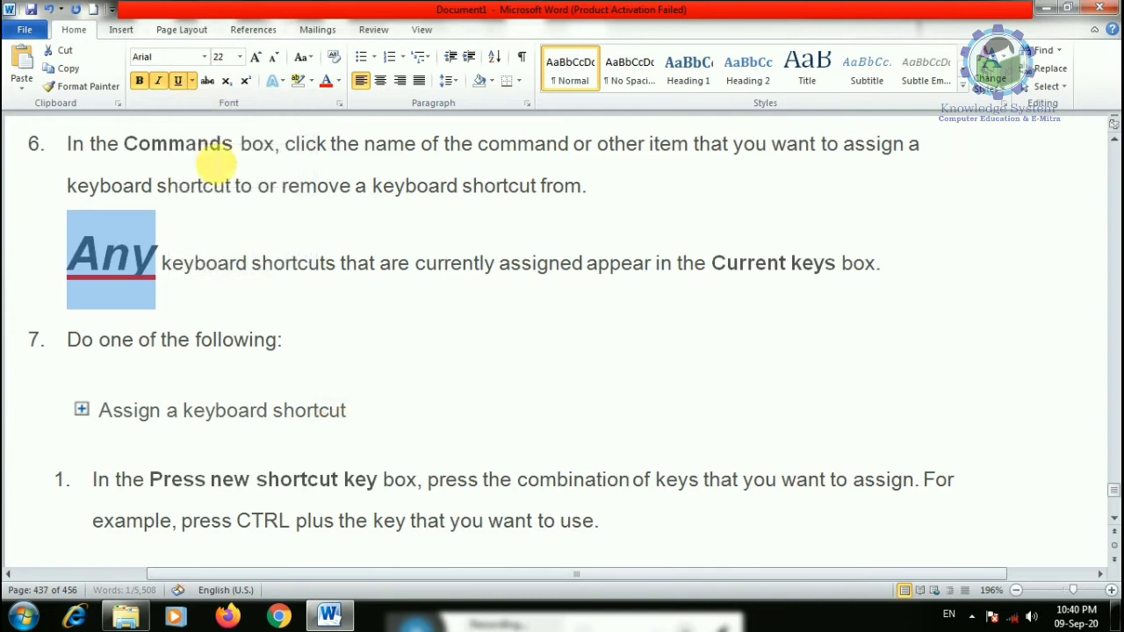
- Remove the underline, italics and bold from Any
click(179, 81)
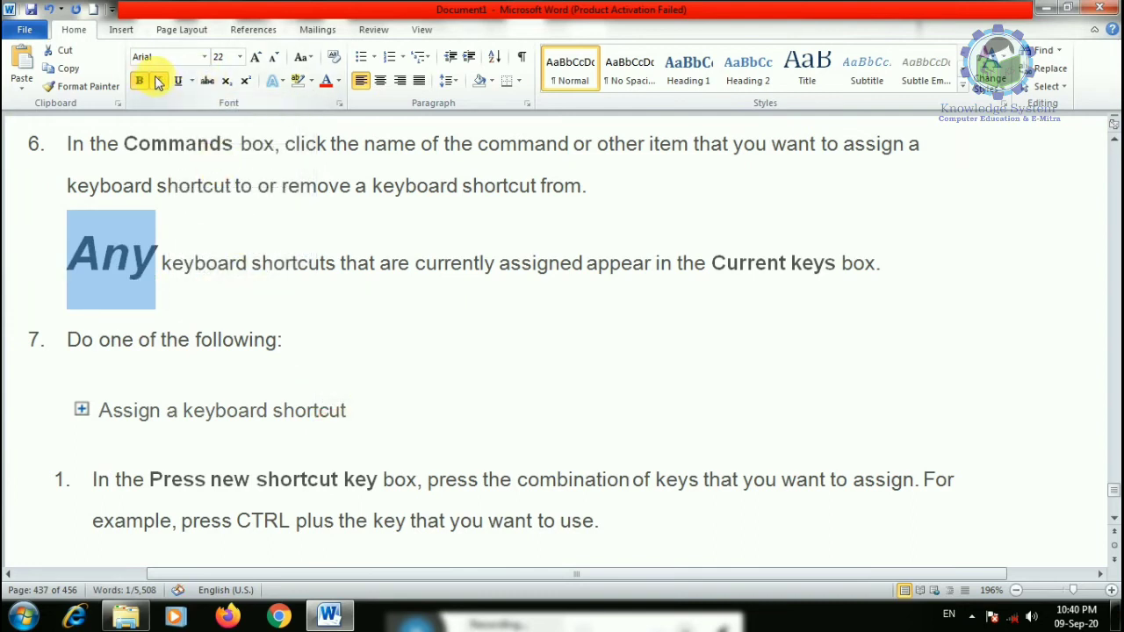
click(157, 81)
click(142, 81)
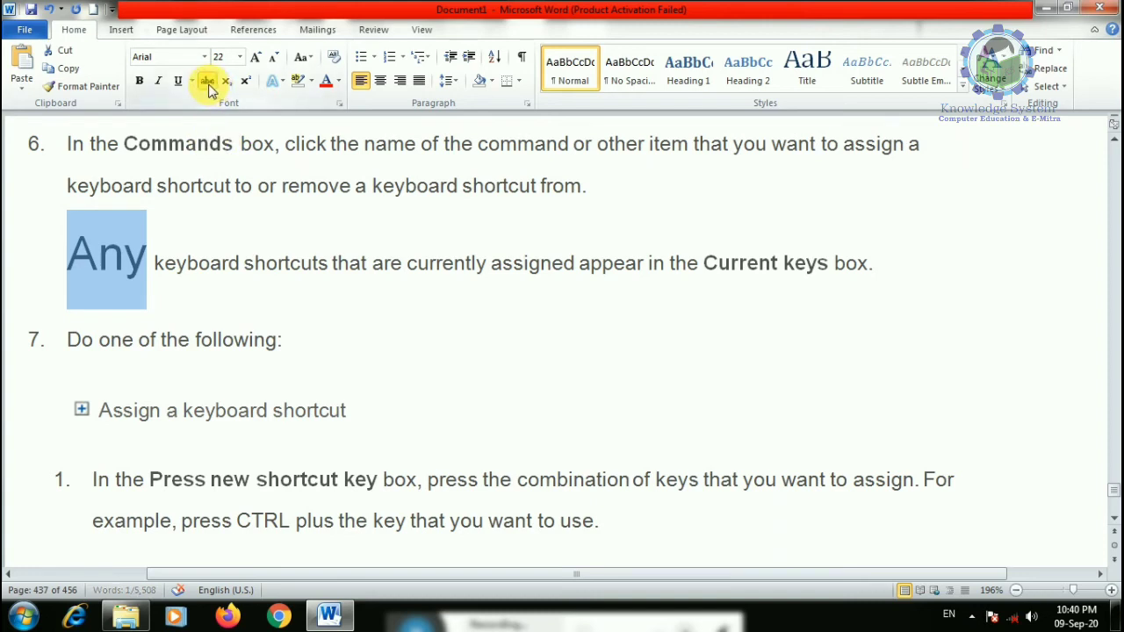
- Apply strikethrough to Any, then remove it, leaving the word plain
click(211, 263)
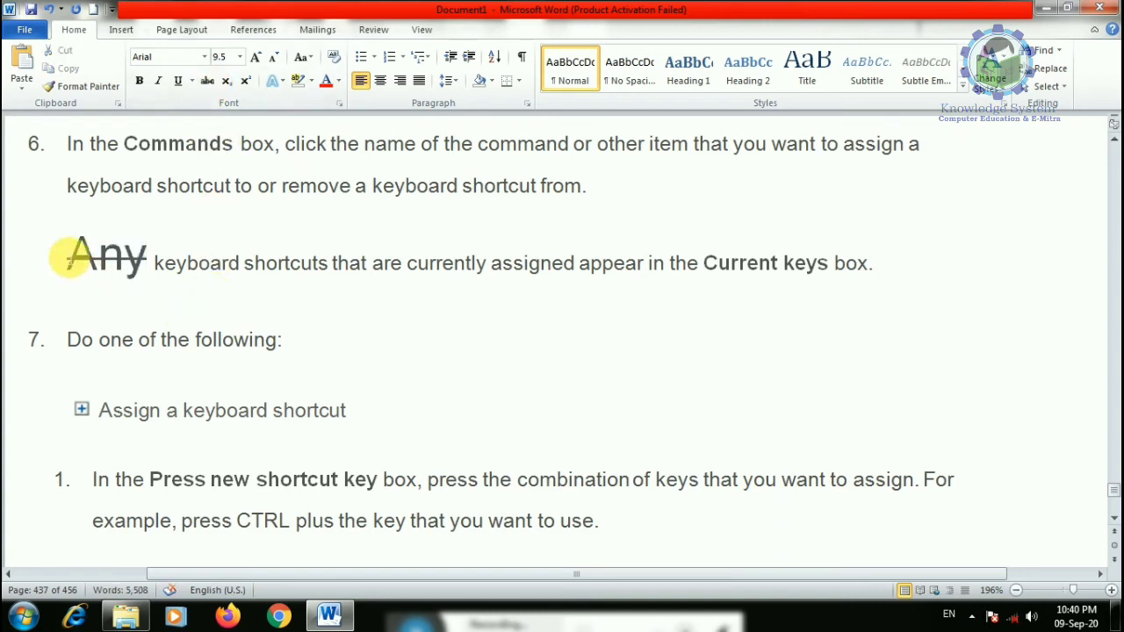
drag(69, 255, 145, 255)
click(207, 81)
click(209, 82)
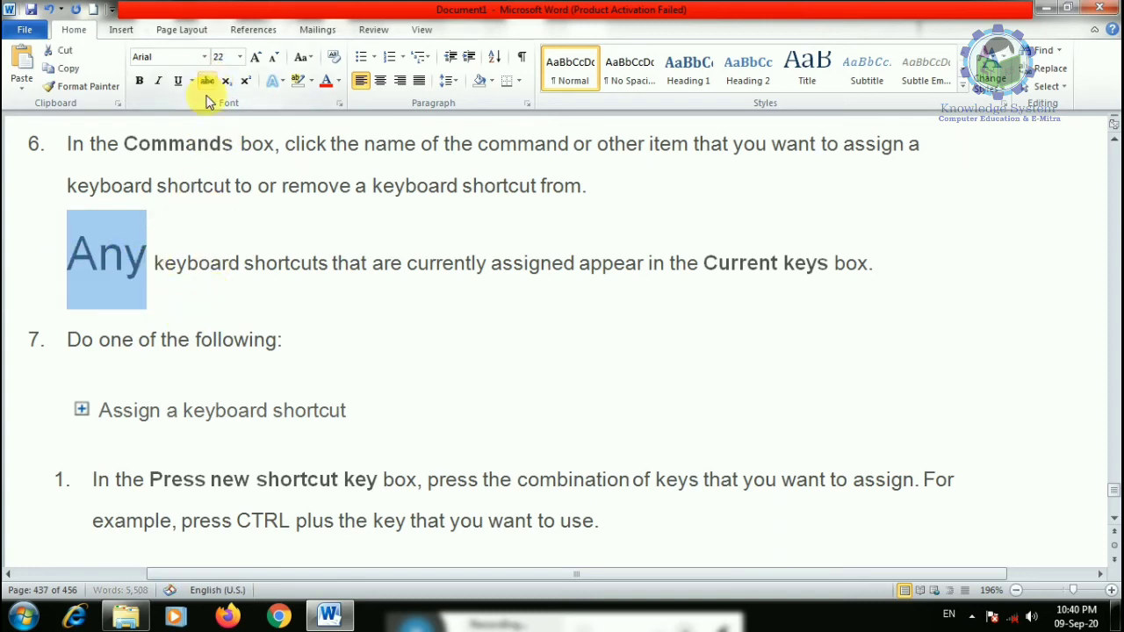
click(261, 266)
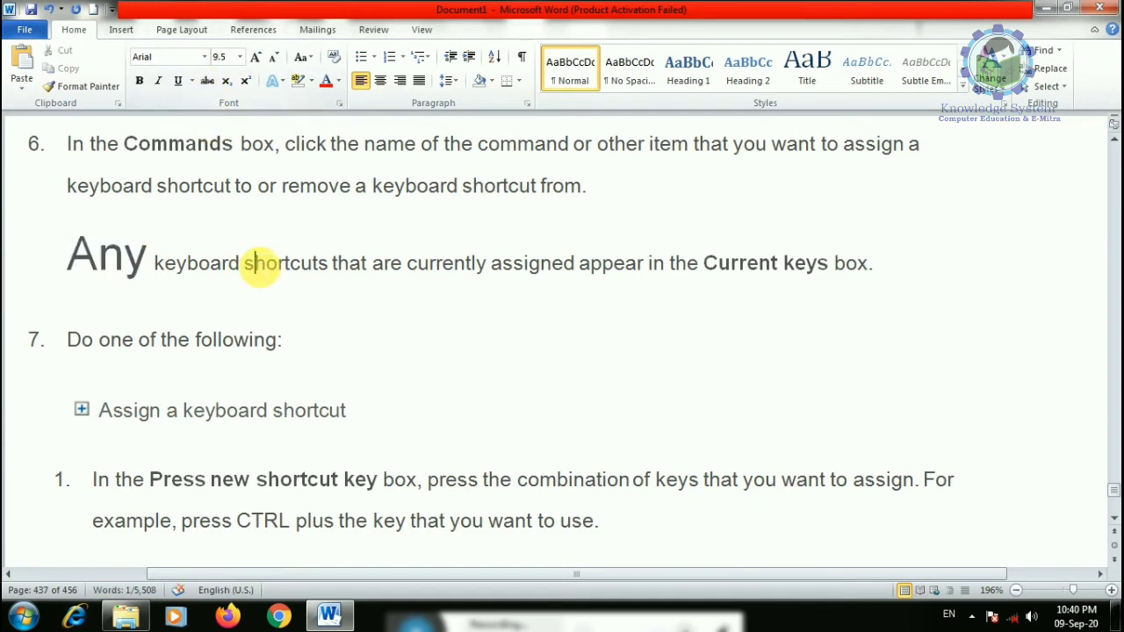
- Insert blank lines after the Any paragraph, before item 7
scroll(181, 328, down, 3)
scroll(209, 324, up, 2)
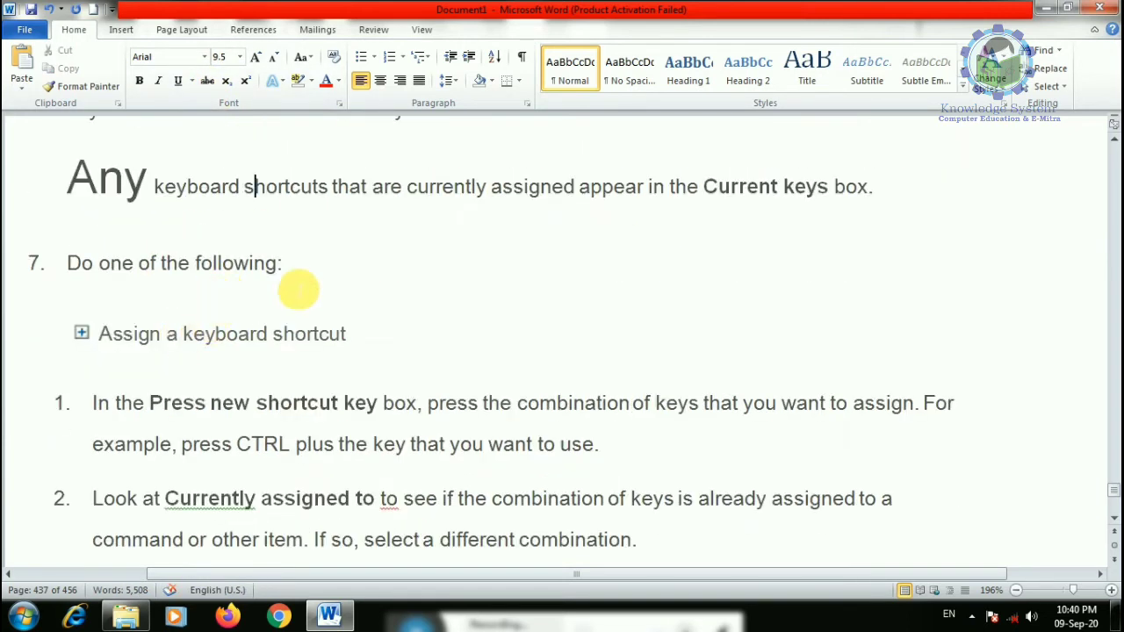
click(308, 274)
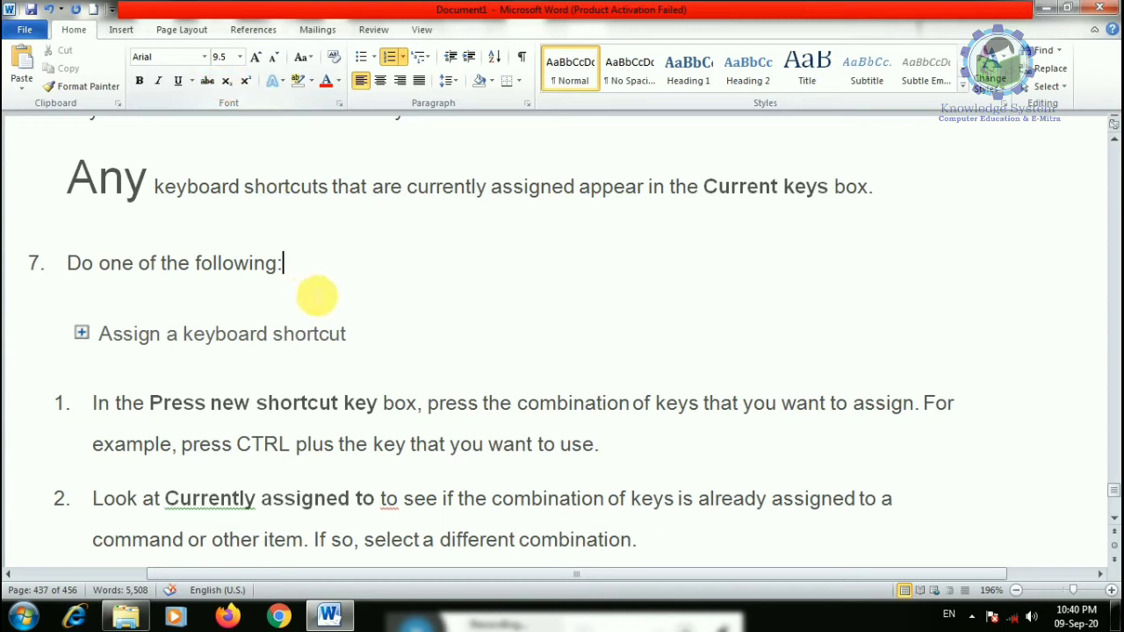
click(267, 233)
click(900, 202)
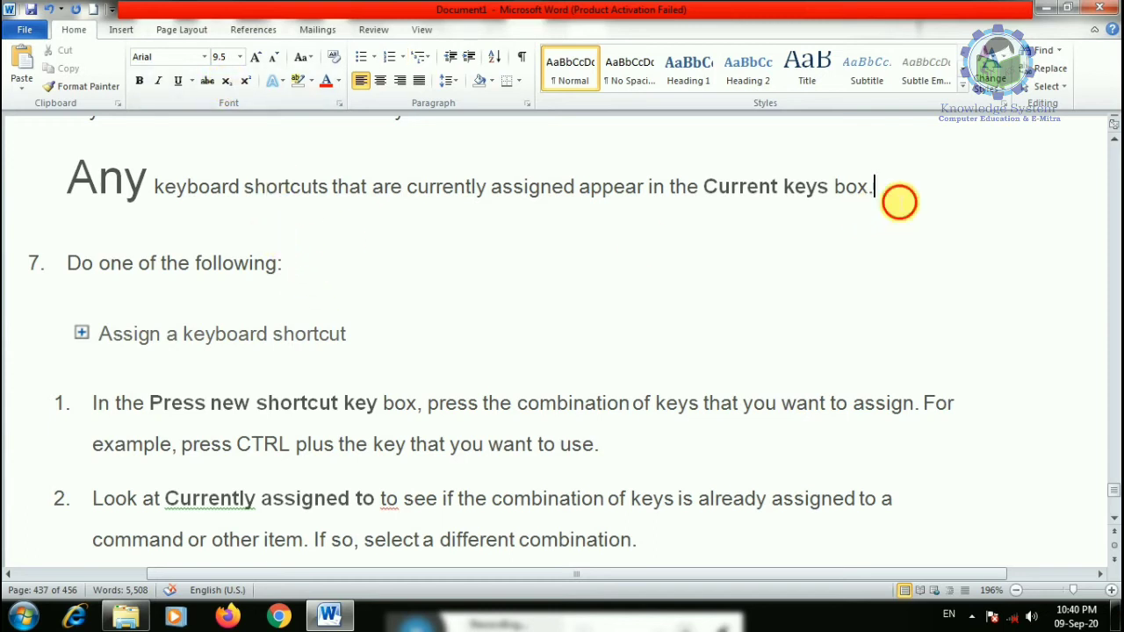
key(Return)
key(Return)
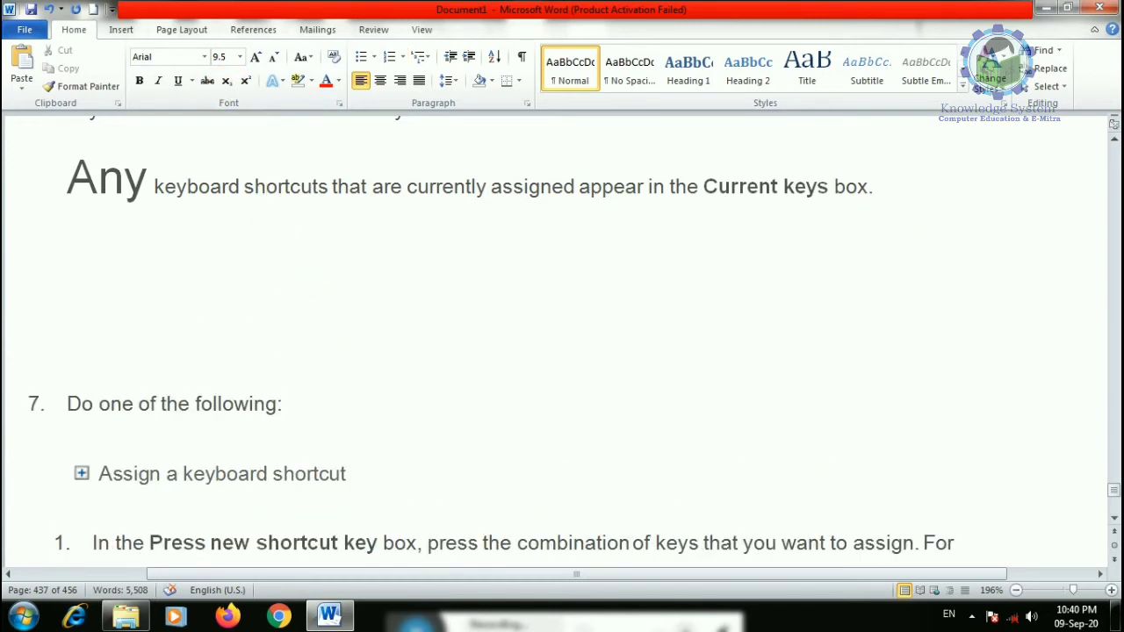
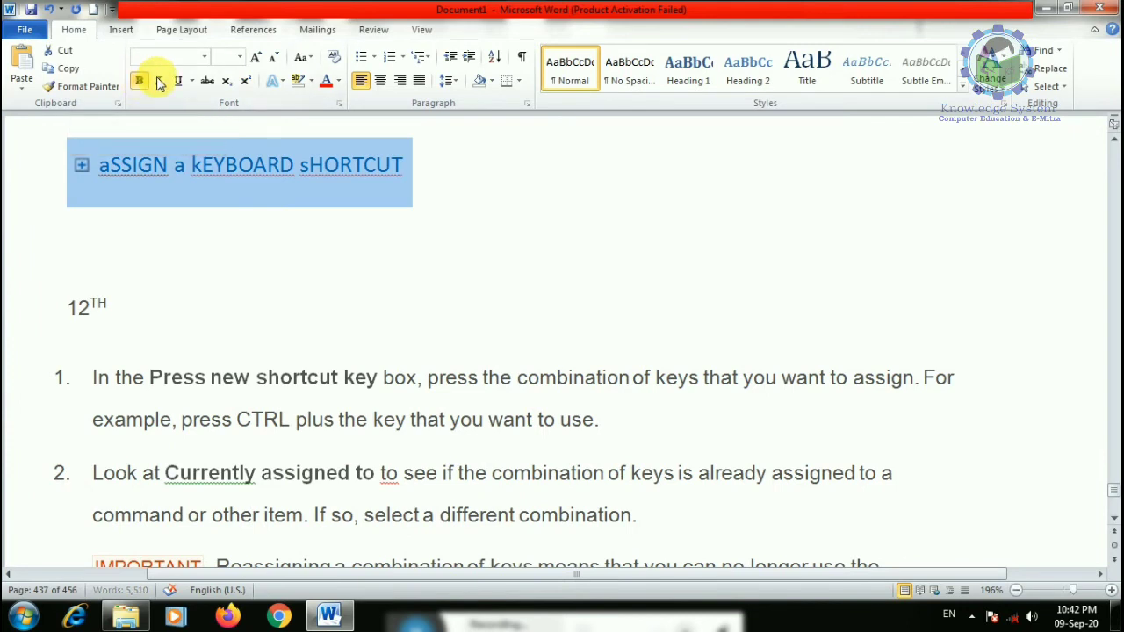
- Make the heading 'aSSIGN a kEYBOARD sHORTCUT' italic, underlined and struck through
click(177, 80)
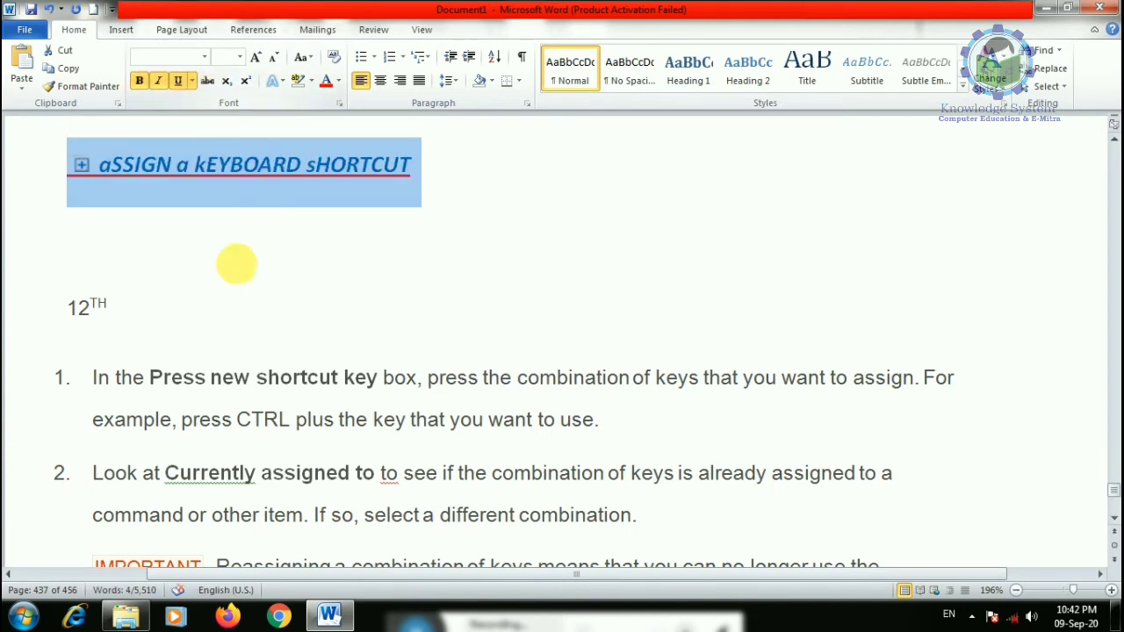
click(208, 80)
drag(420, 180, 55, 166)
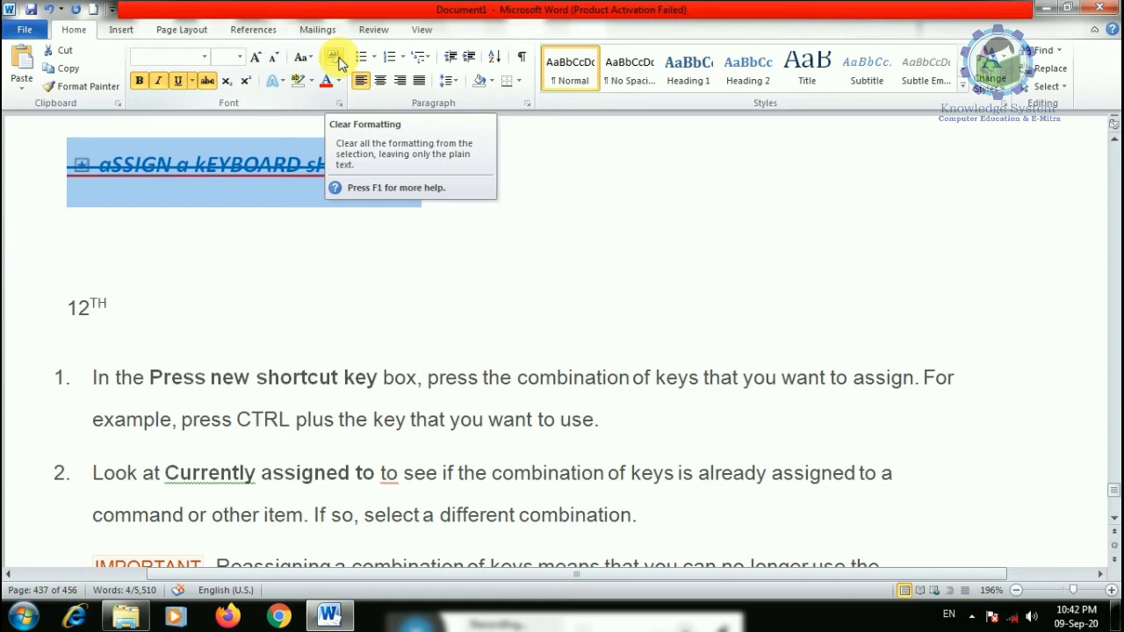
click(219, 373)
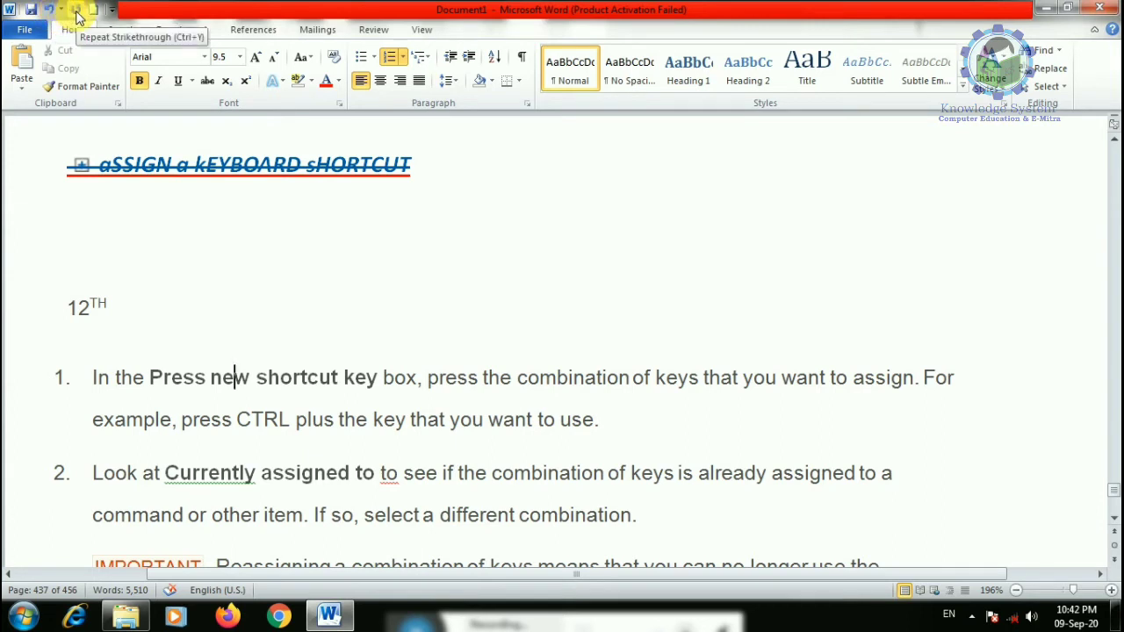
- Repeat strikethrough on the word 'new' in step 1
click(77, 16)
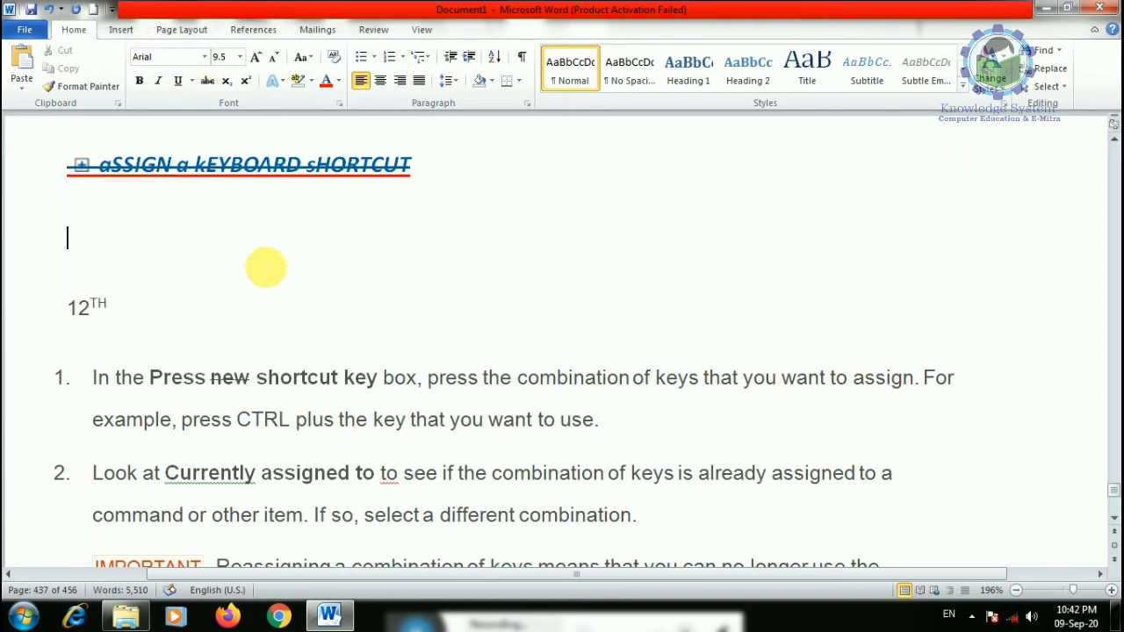
click(311, 79)
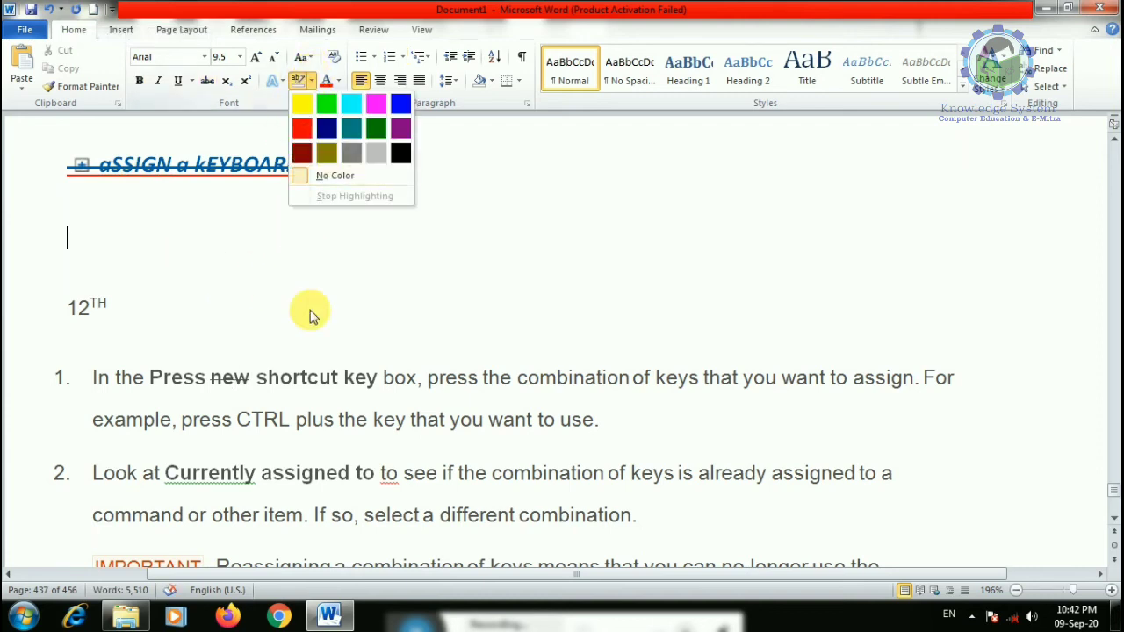
click(90, 377)
- Highlight the first numbered step in red, then change the highlight to bright green
drag(92, 377, 615, 431)
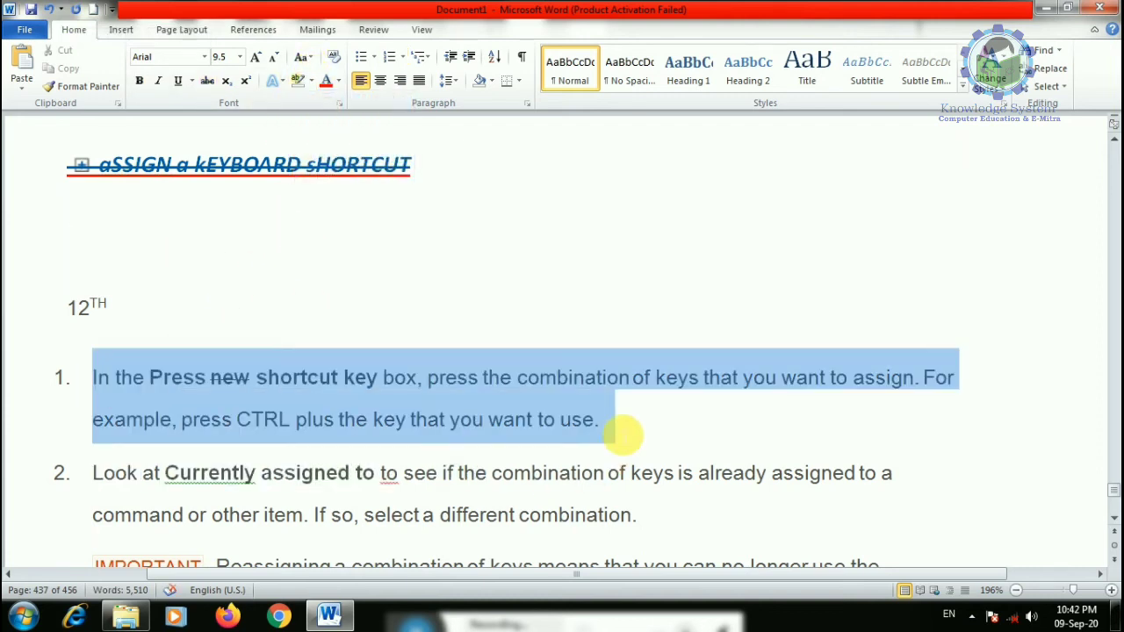
click(310, 80)
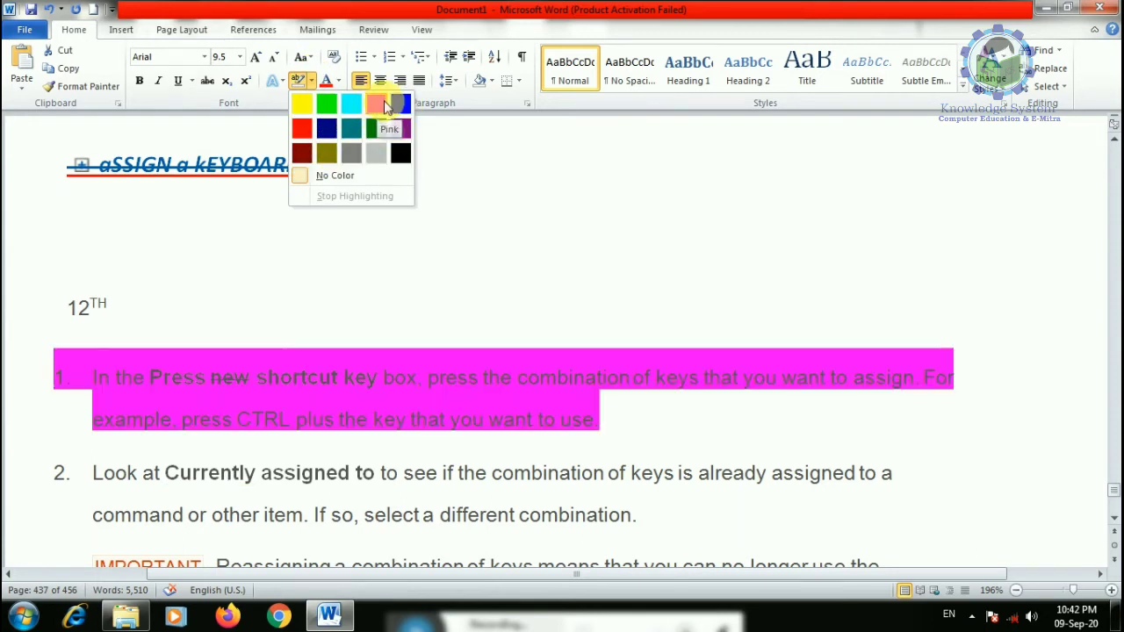
click(302, 129)
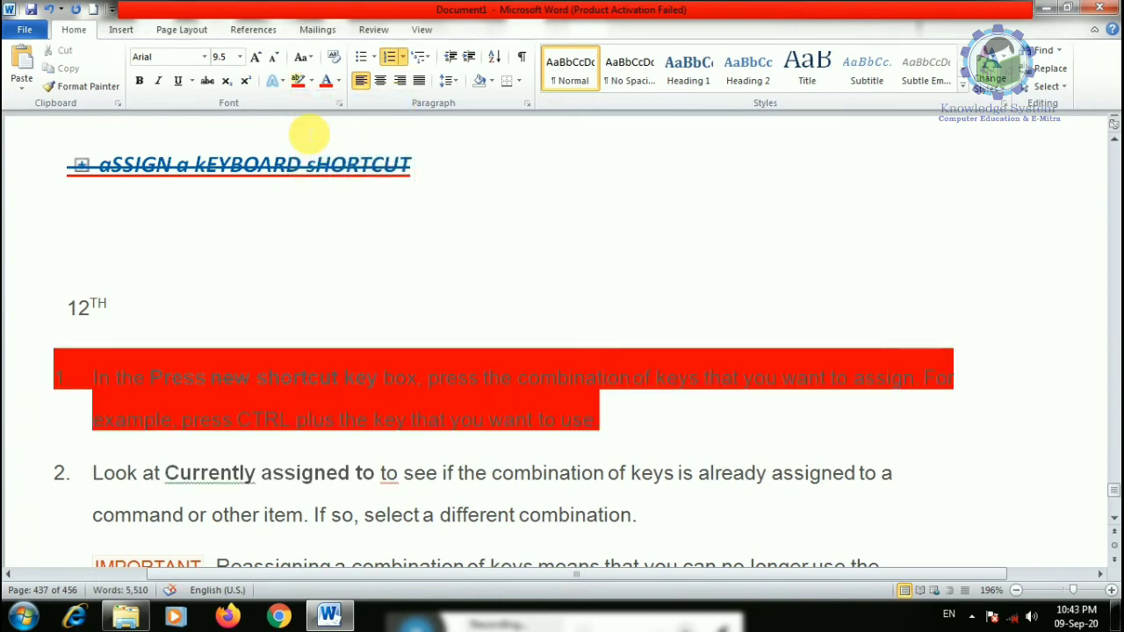
drag(604, 431, 62, 364)
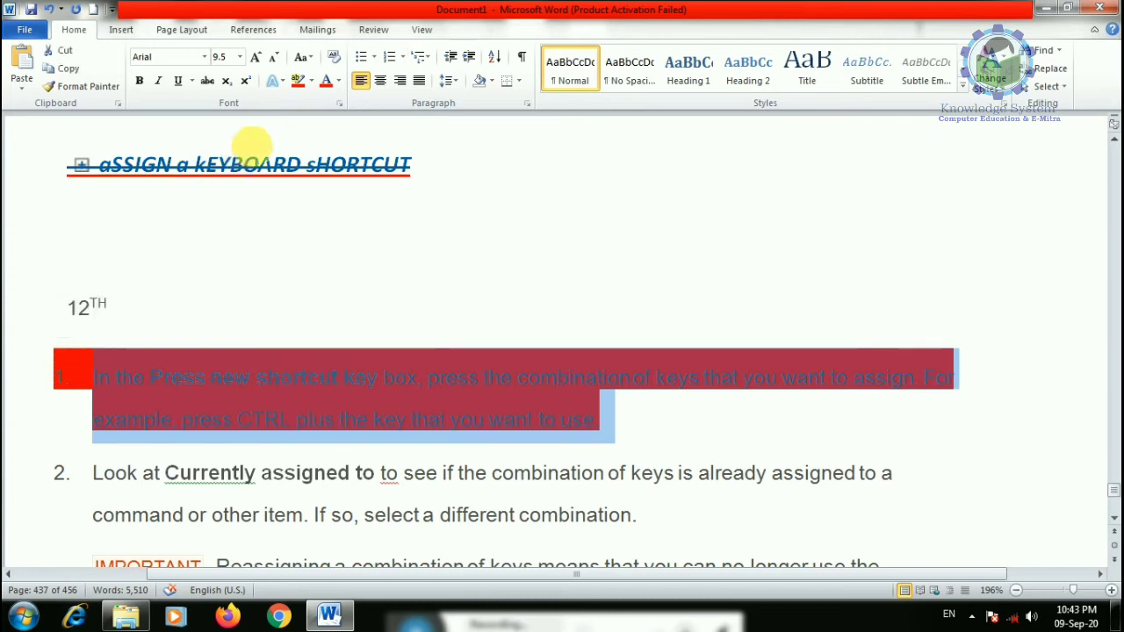
click(312, 81)
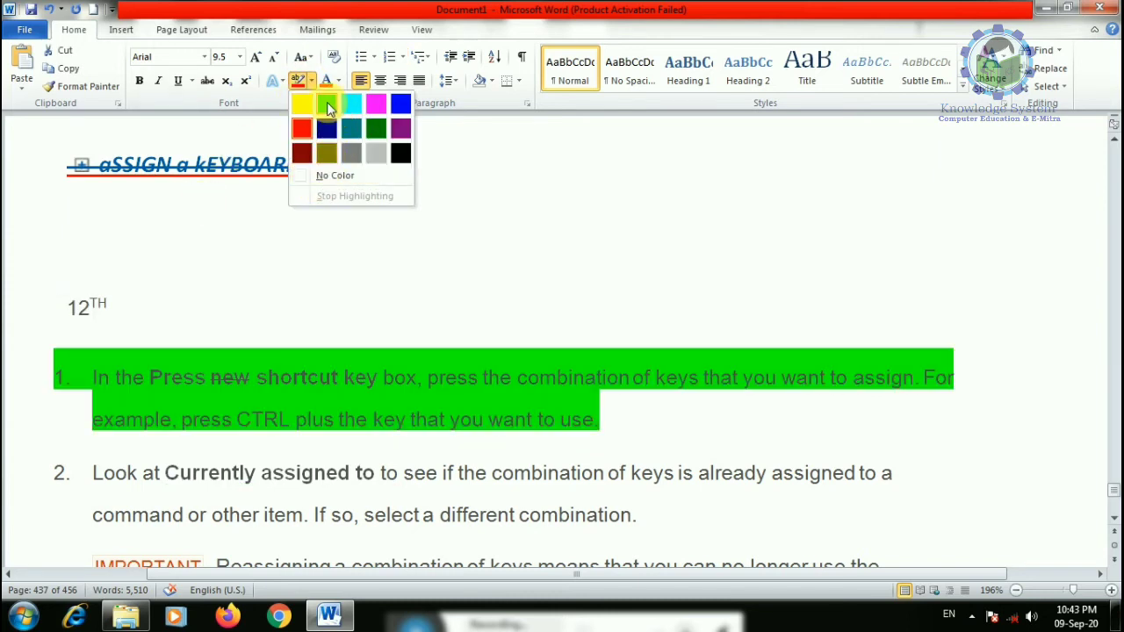
click(325, 103)
drag(92, 378, 650, 425)
- Colour the first numbered step's text purple
click(338, 81)
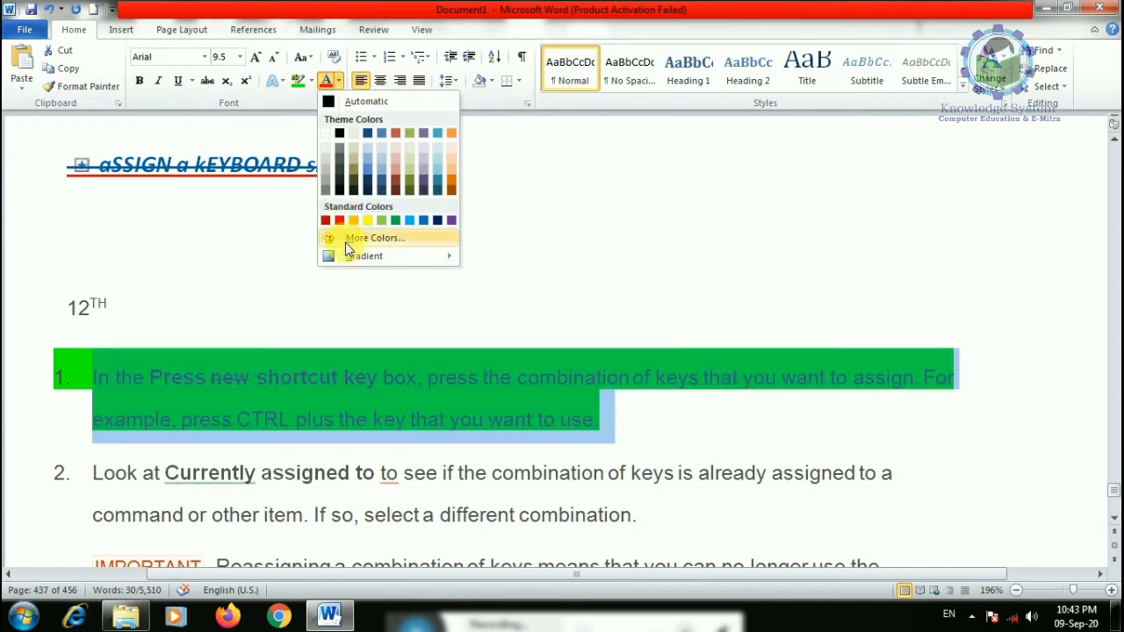
click(450, 220)
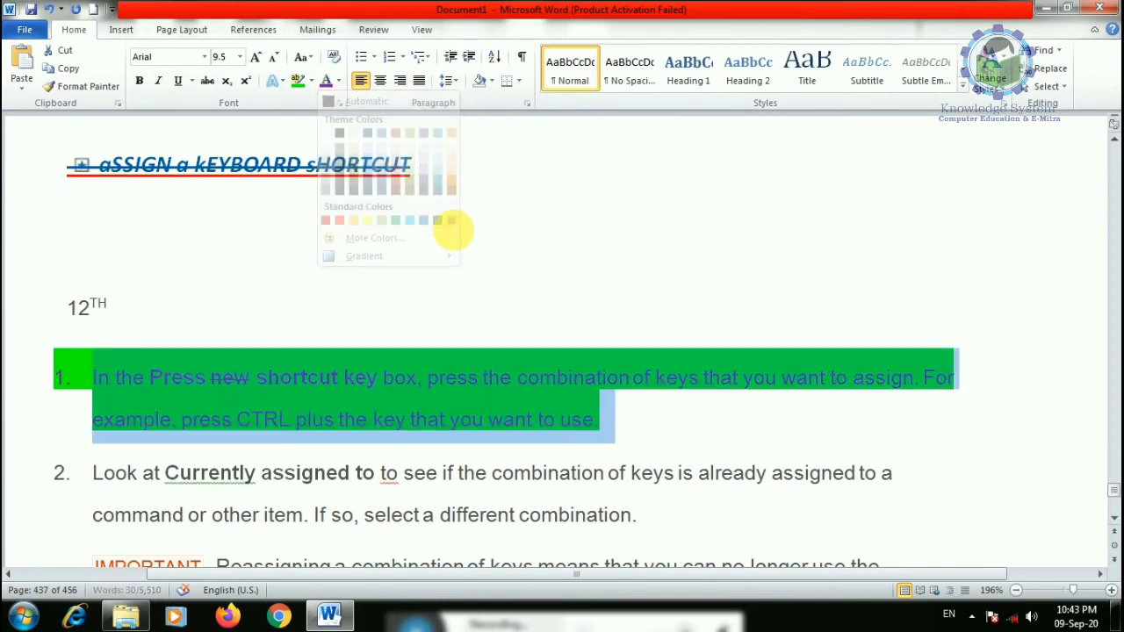
click(339, 81)
mouse_move(400, 256)
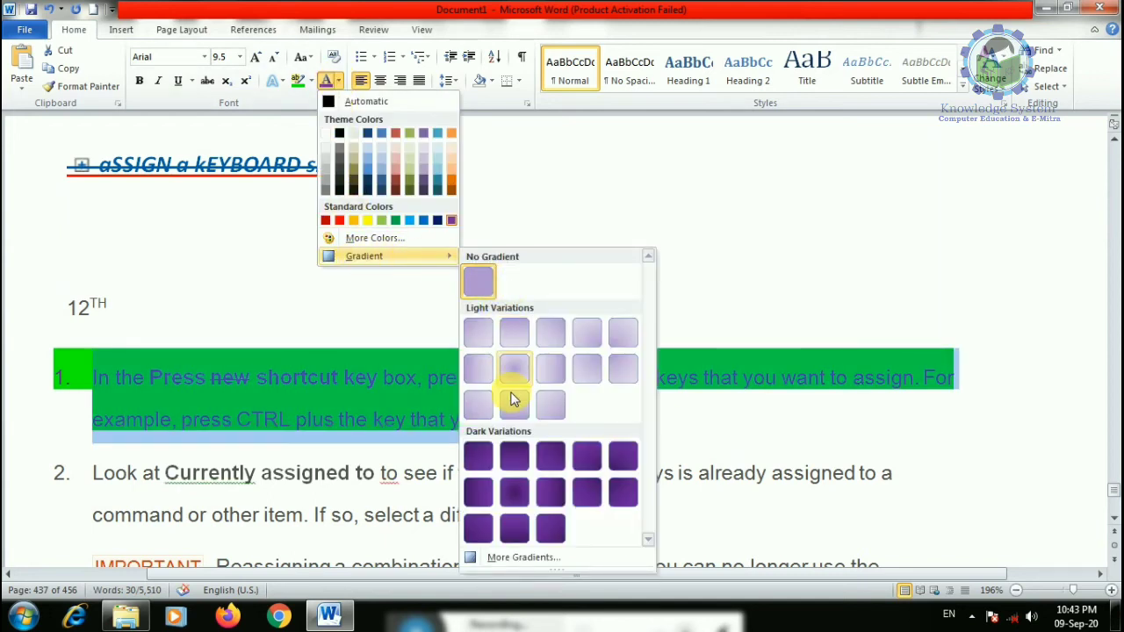
click(551, 492)
scroll(314, 426, down, 4)
- Give the IMPORTANT note's passage from 'reassign CTRL+B' to 'Reset All.' a dark purple gradient
drag(211, 269, 416, 354)
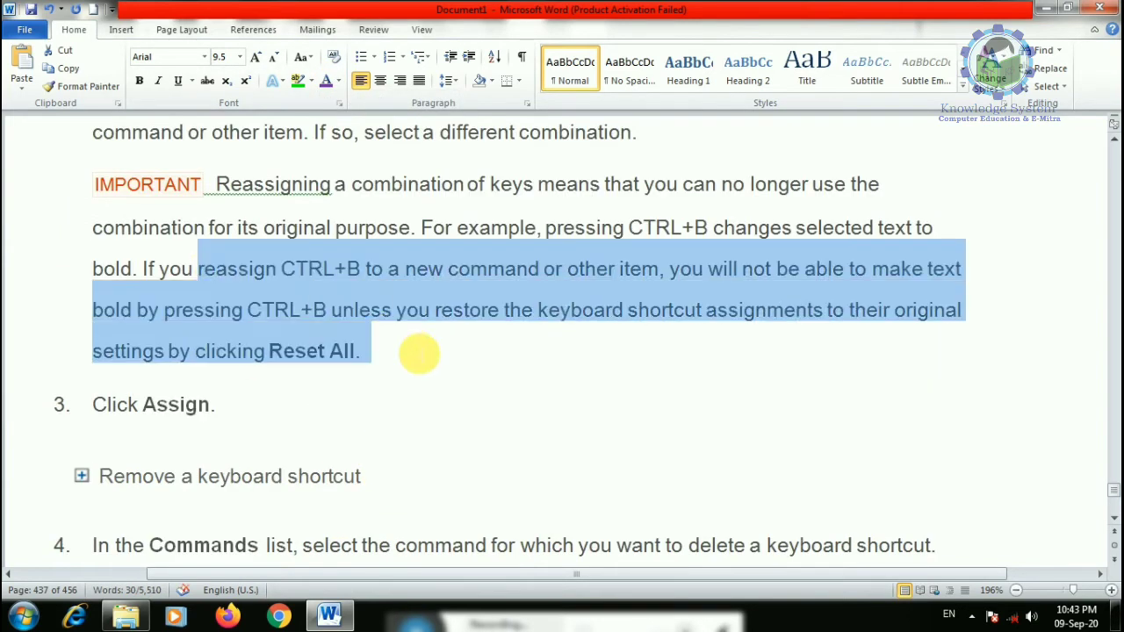
click(342, 81)
mouse_move(362, 256)
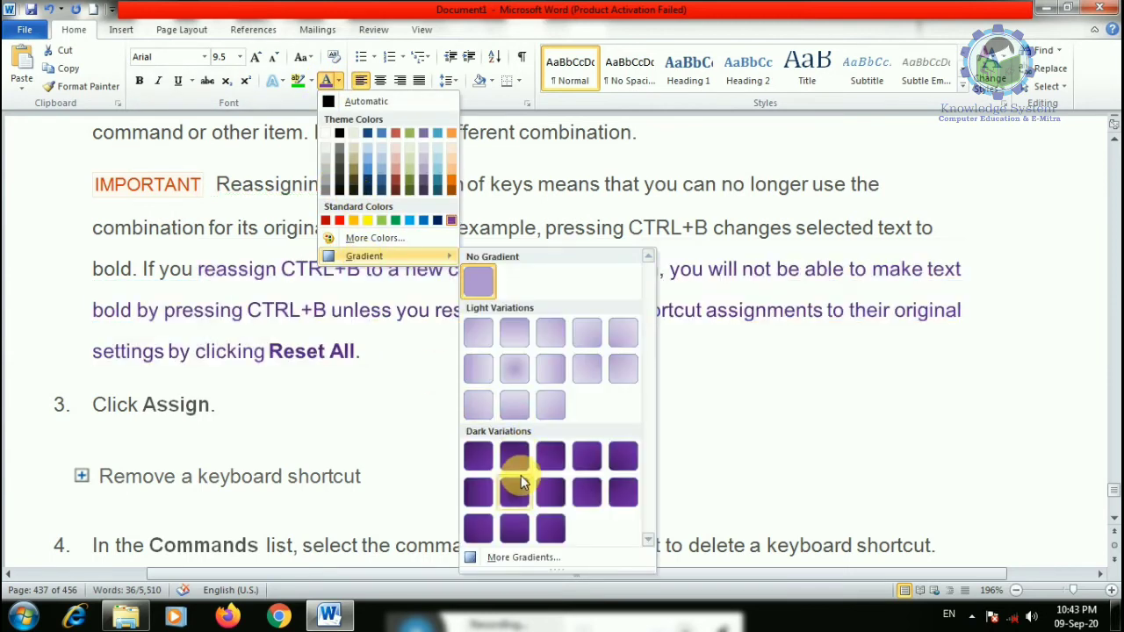
click(551, 527)
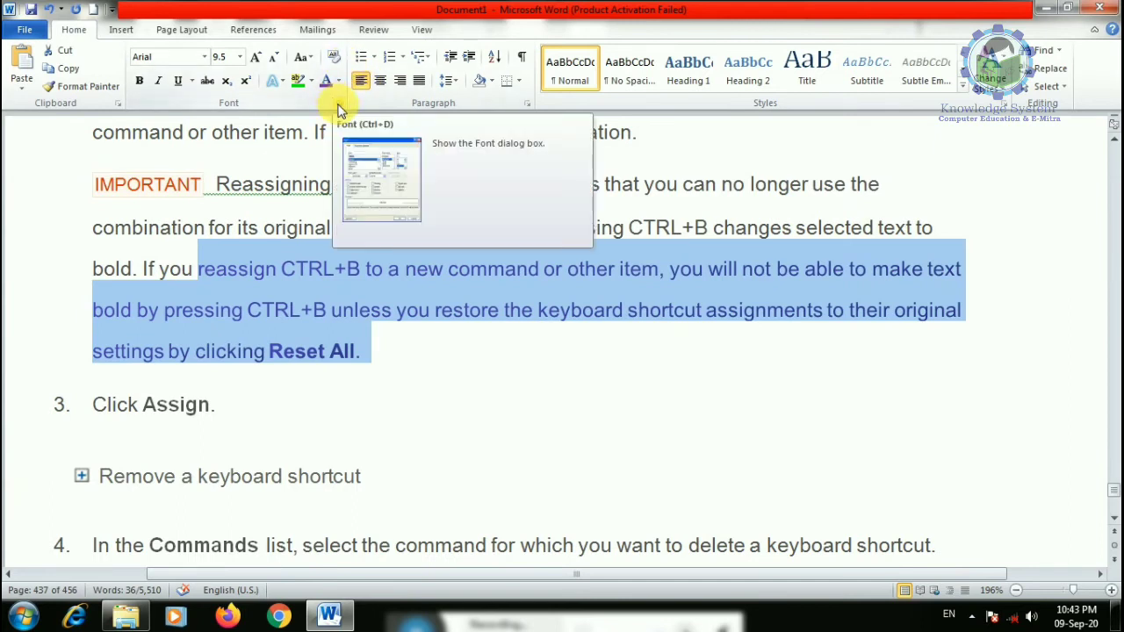
- Review the Font dialog's Arial and Arial Unicode MS font settings without changing them
click(341, 110)
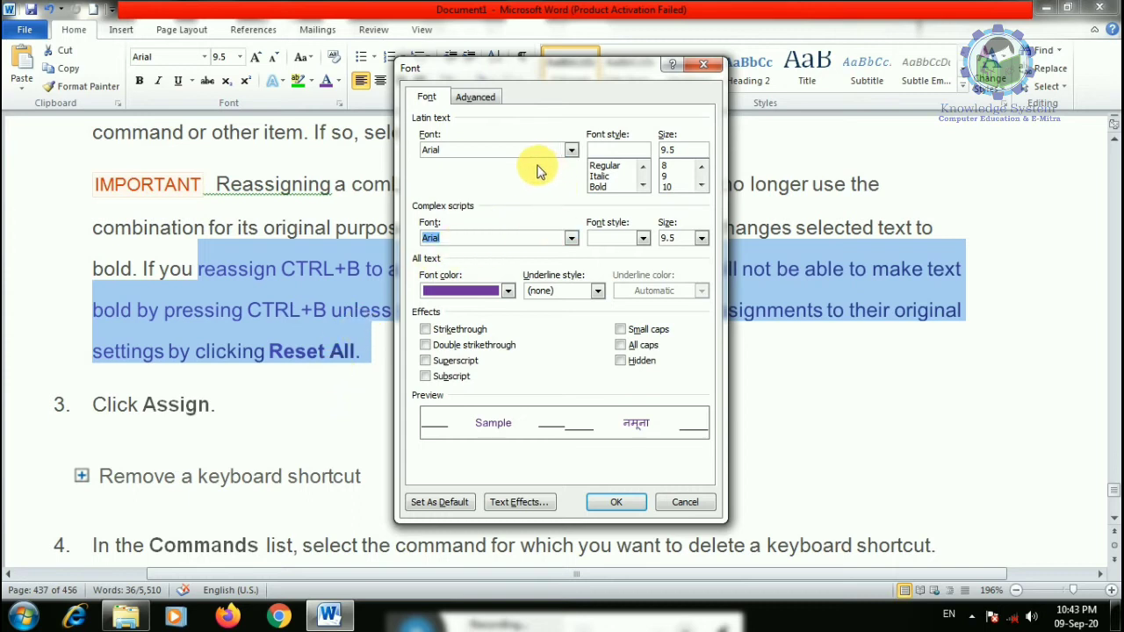
click(571, 151)
click(571, 151)
click(571, 151)
click(571, 151)
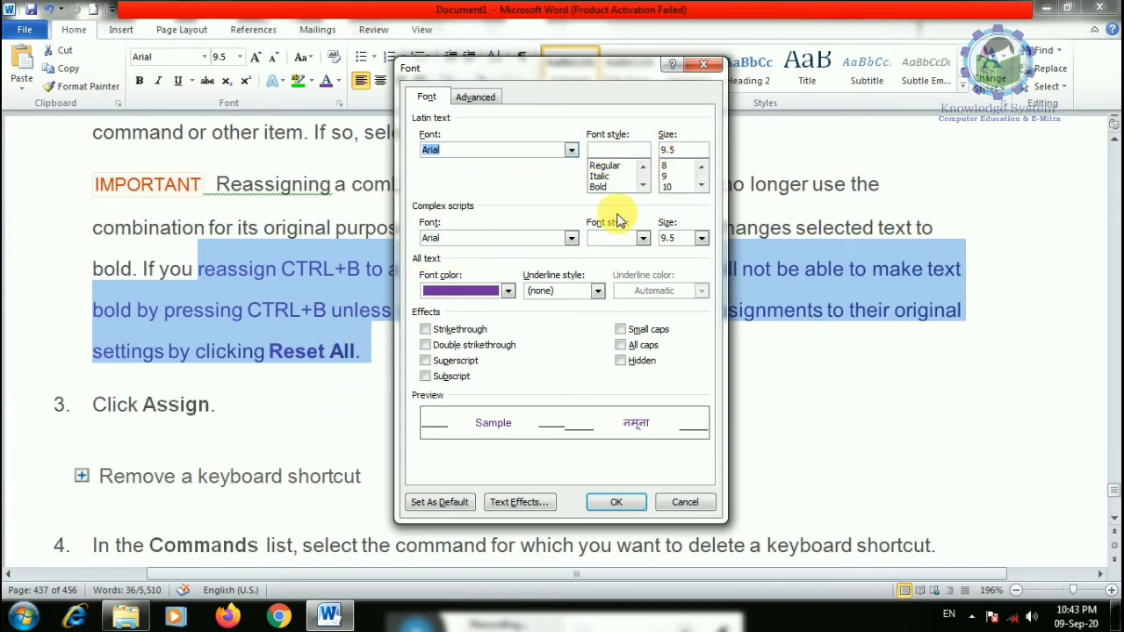
click(571, 238)
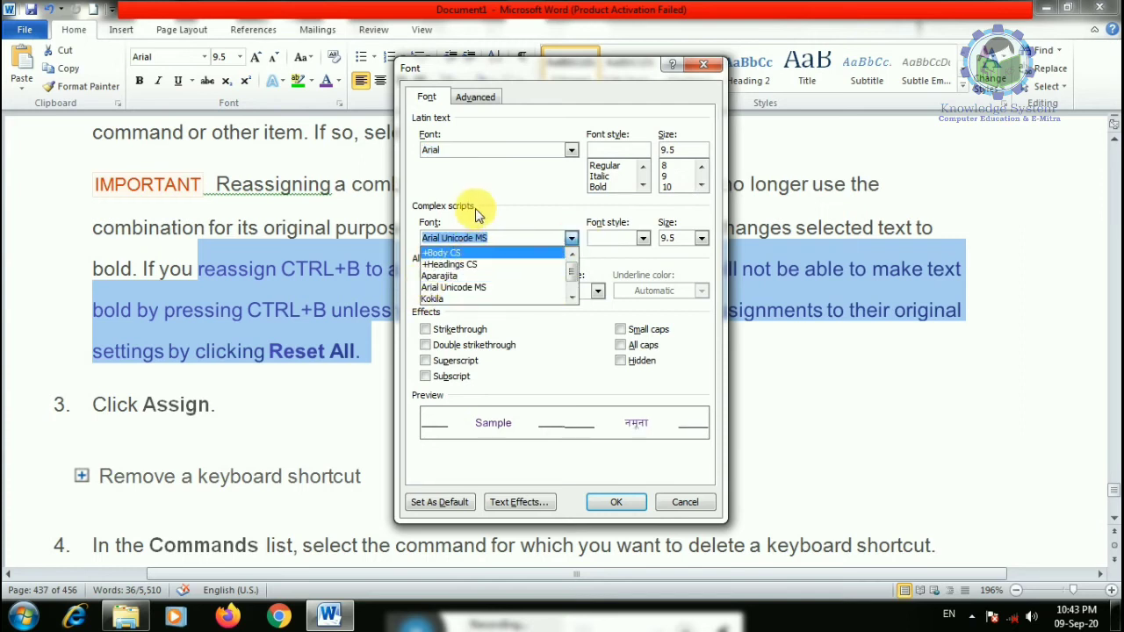
click(507, 209)
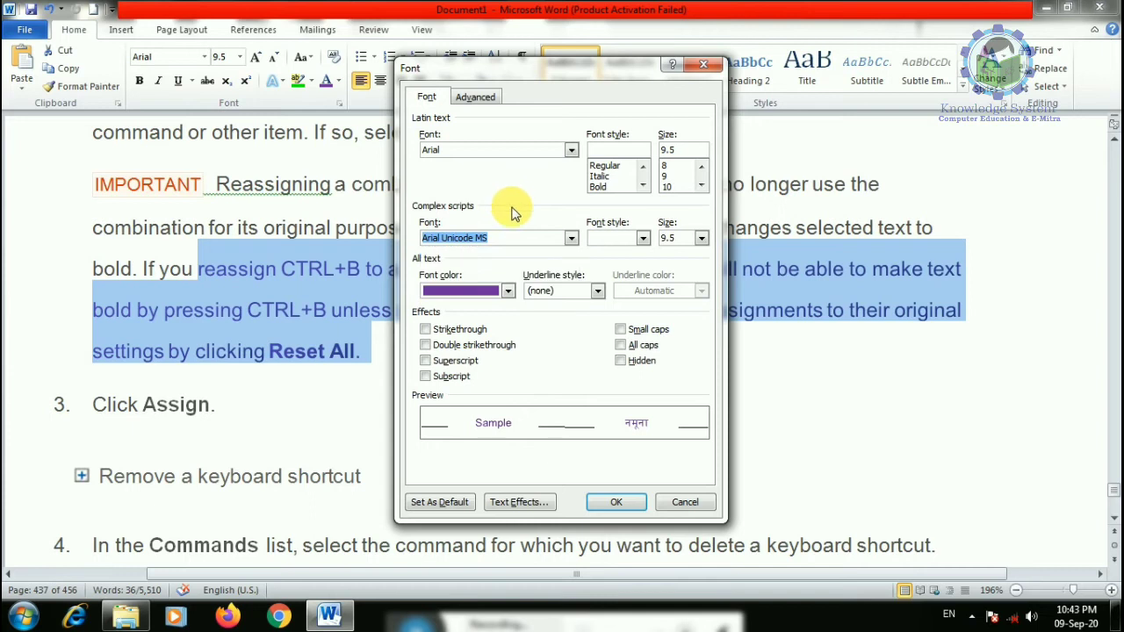
click(643, 238)
click(643, 240)
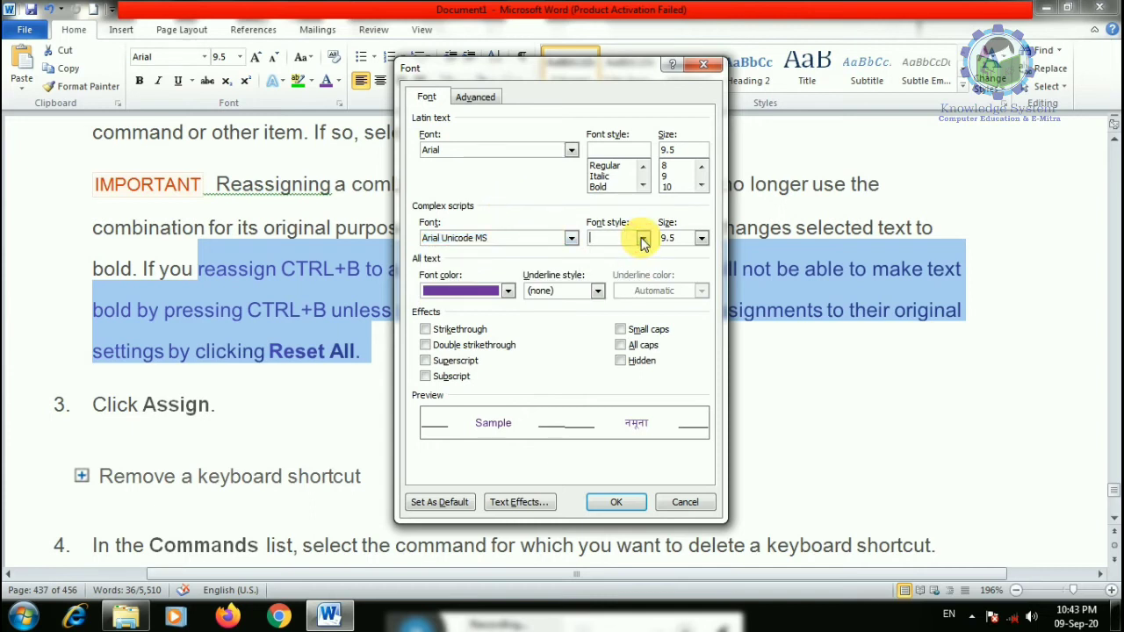
click(643, 241)
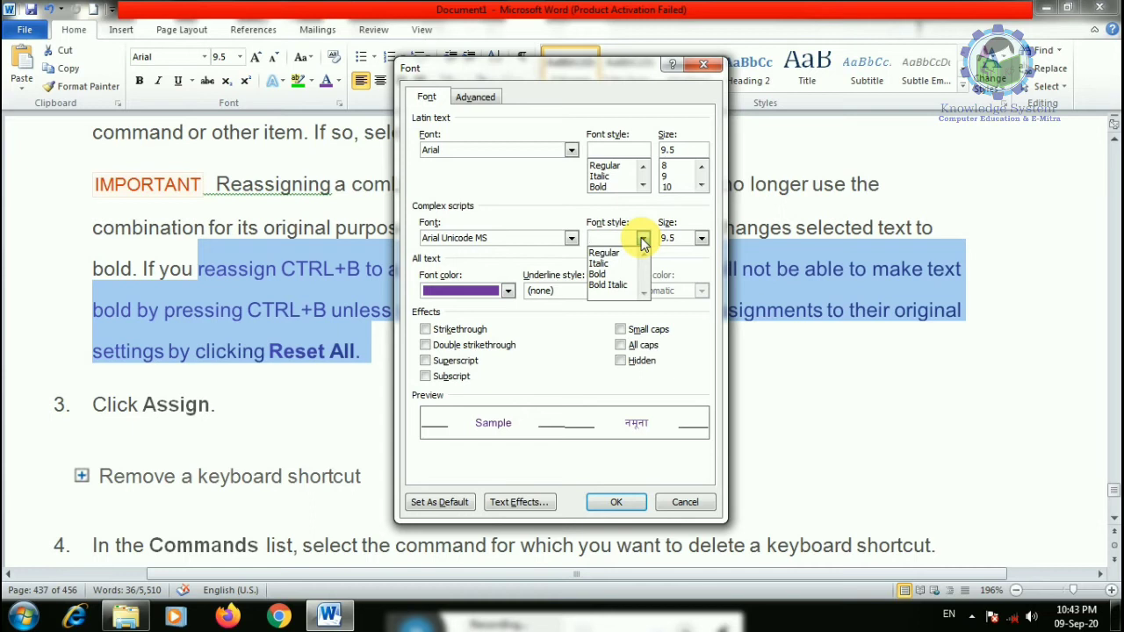
click(642, 240)
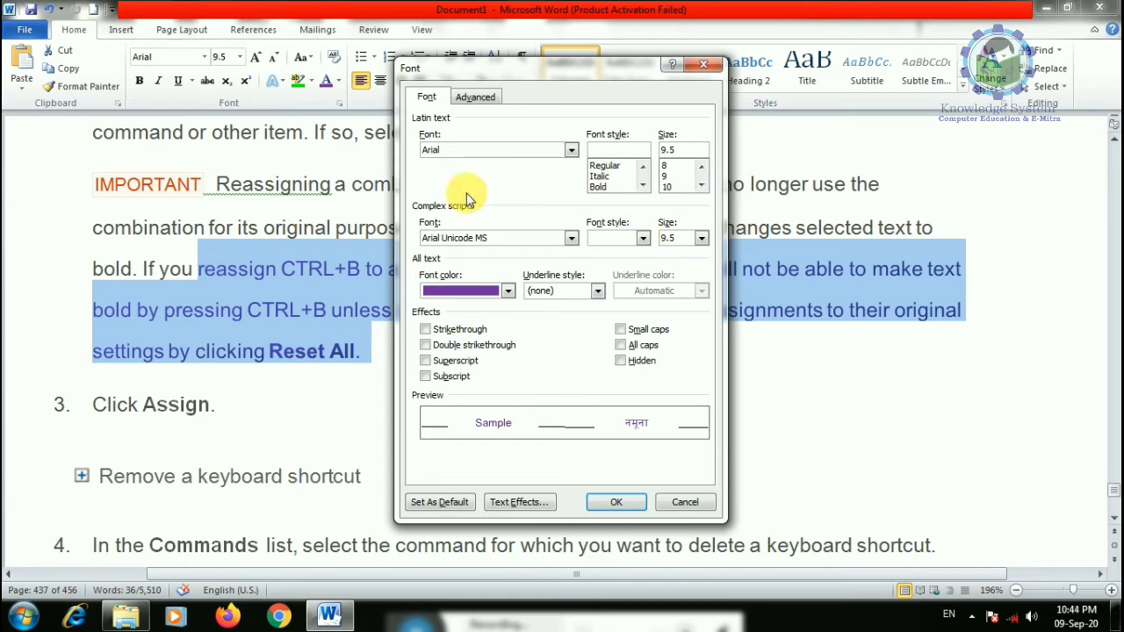
- Try double strikethrough, remove it again, and cancel the Font dialog, keeping the purple text
click(508, 290)
click(598, 291)
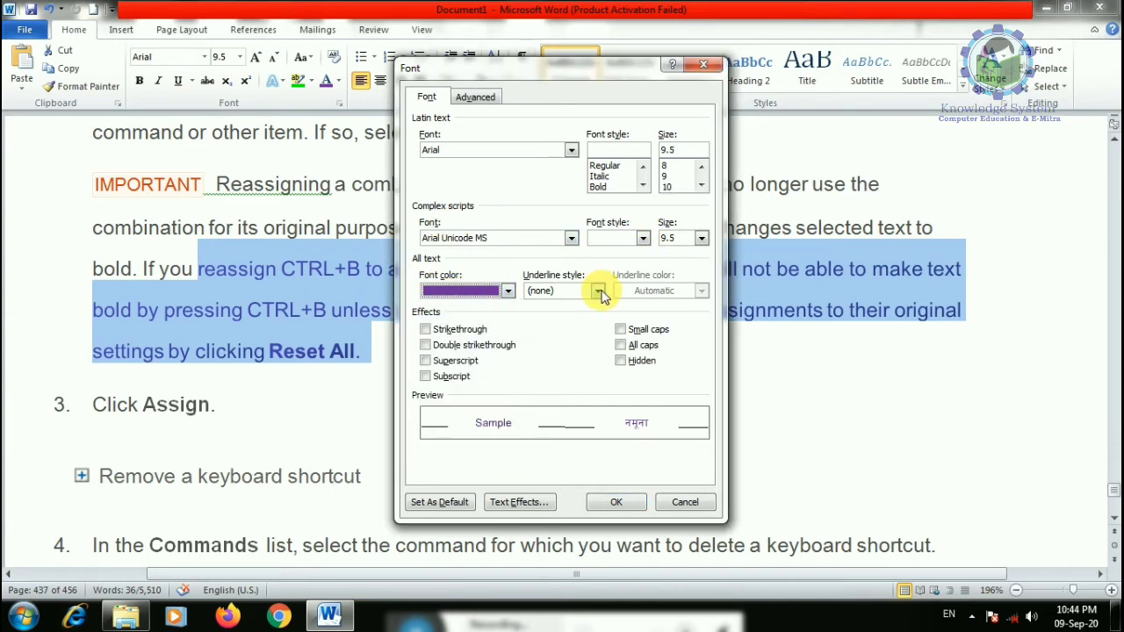
click(598, 291)
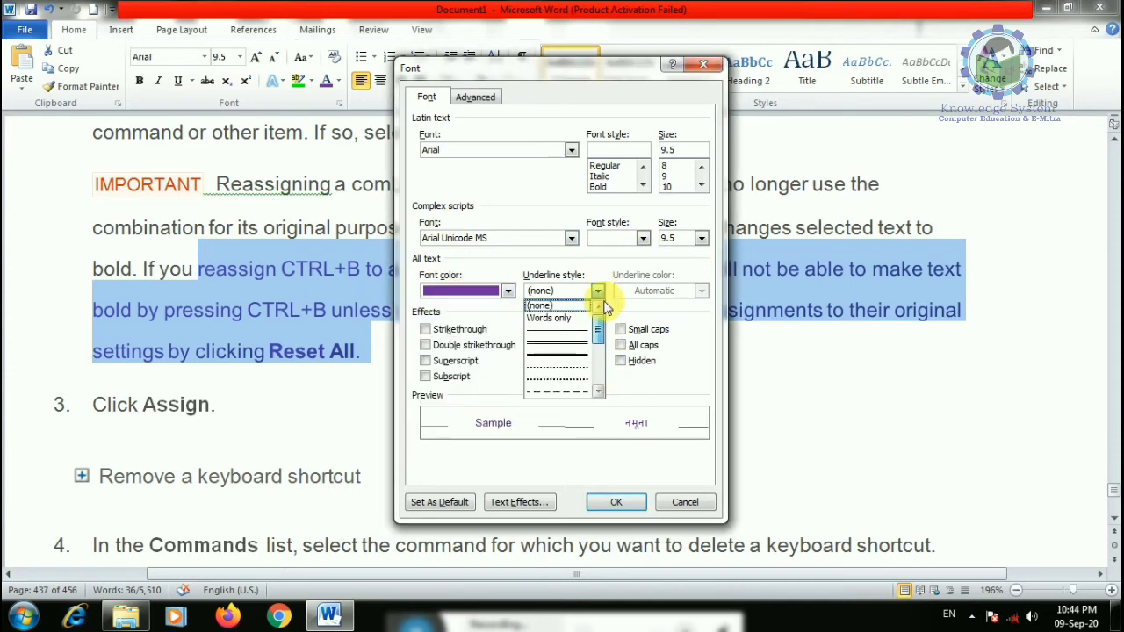
click(452, 326)
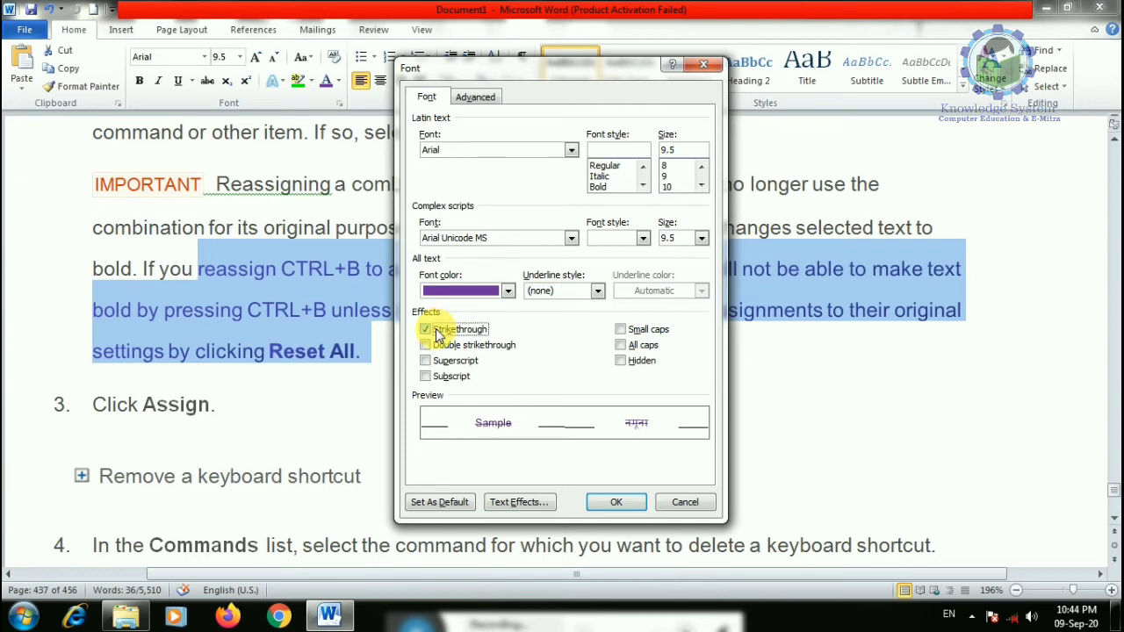
click(428, 346)
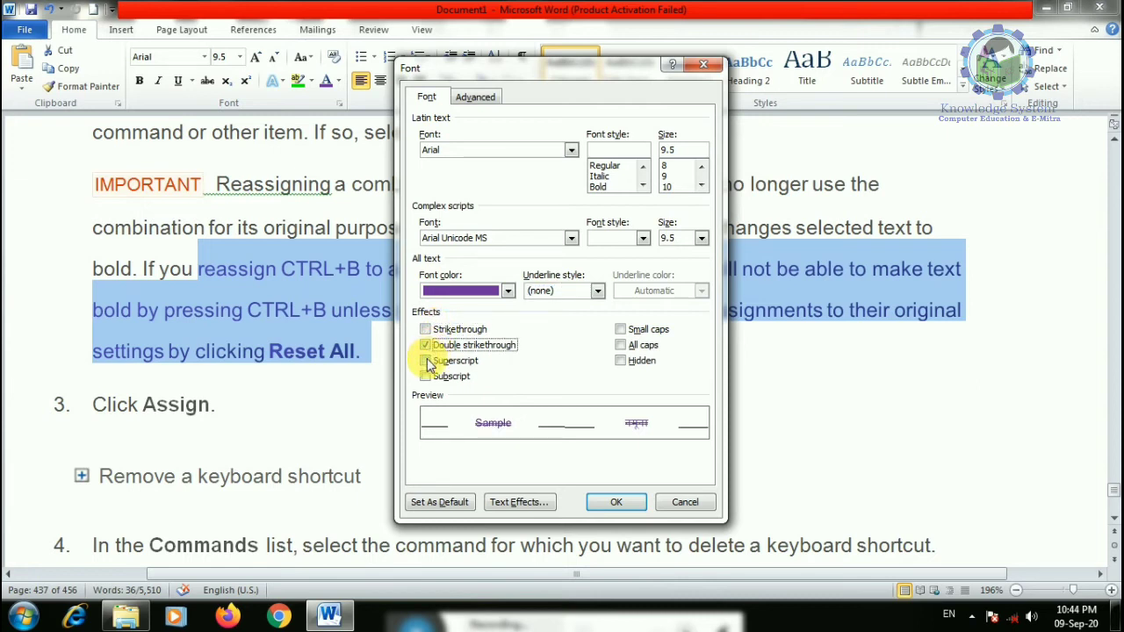
click(427, 345)
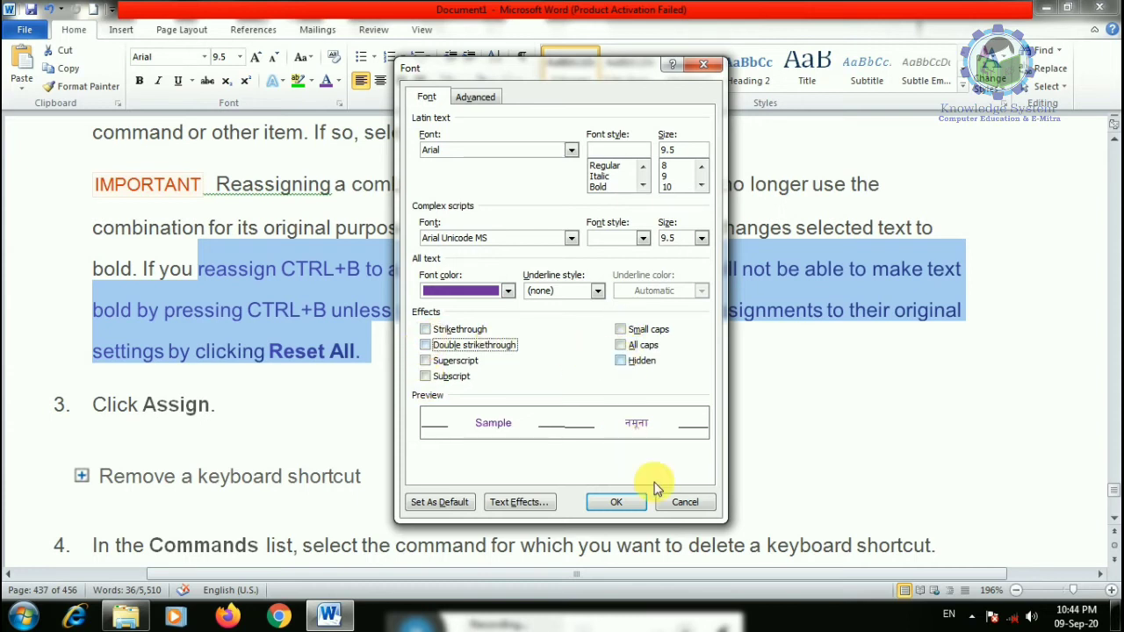
click(669, 503)
click(342, 352)
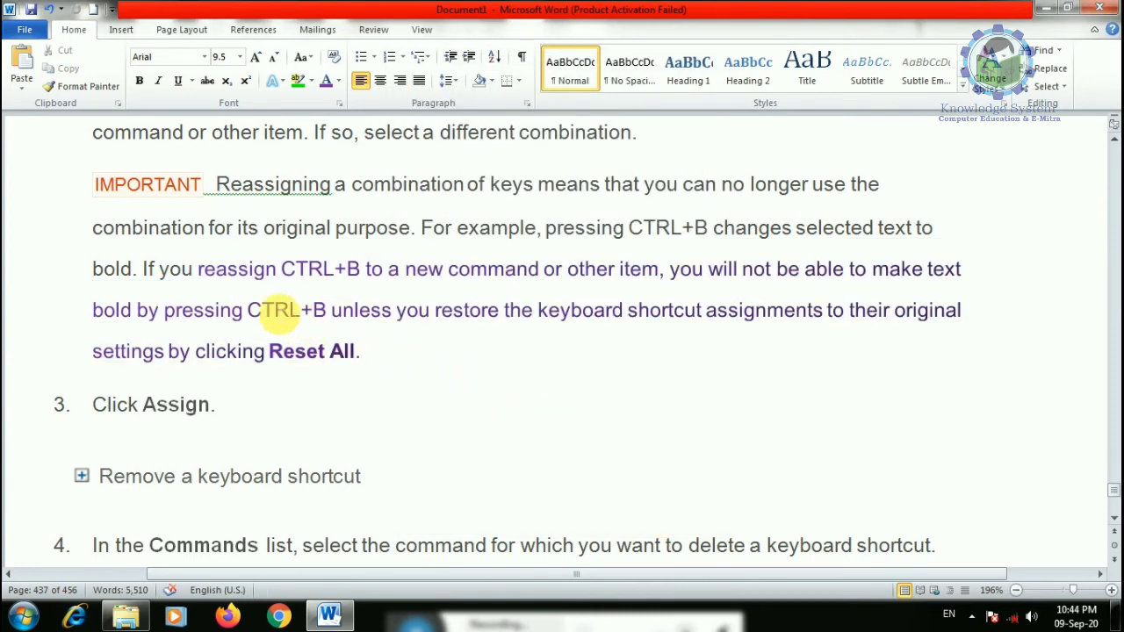
- Mark 'CTRL+B' and 'pressing unless you' in the IMPORTANT note as hidden text
drag(250, 309, 321, 313)
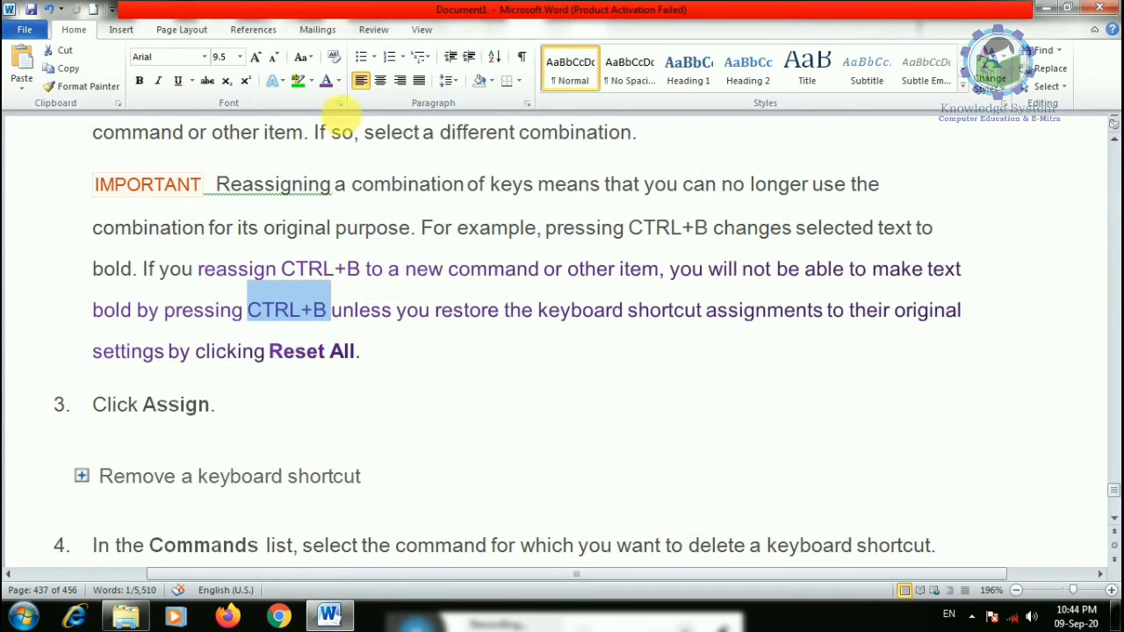
click(339, 104)
click(621, 360)
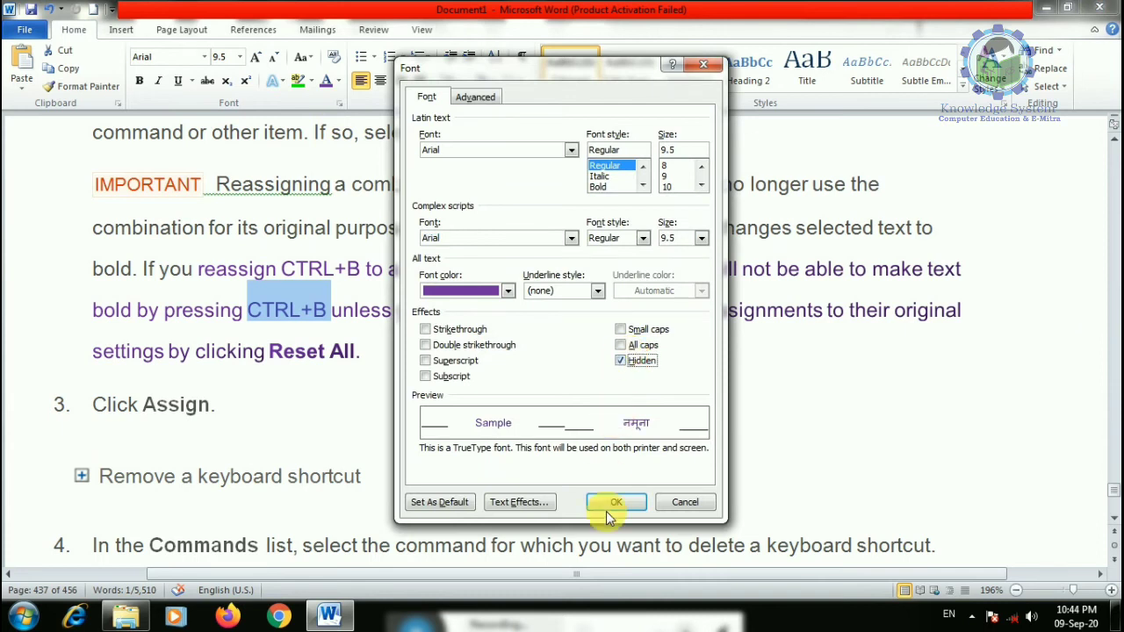
click(615, 502)
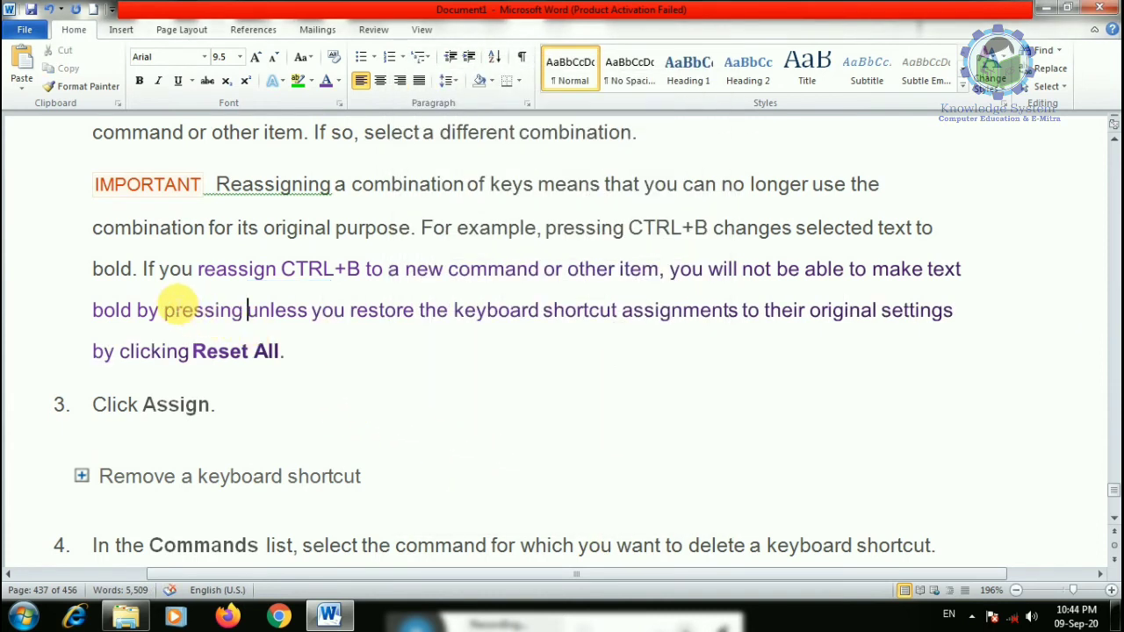
drag(167, 310, 336, 326)
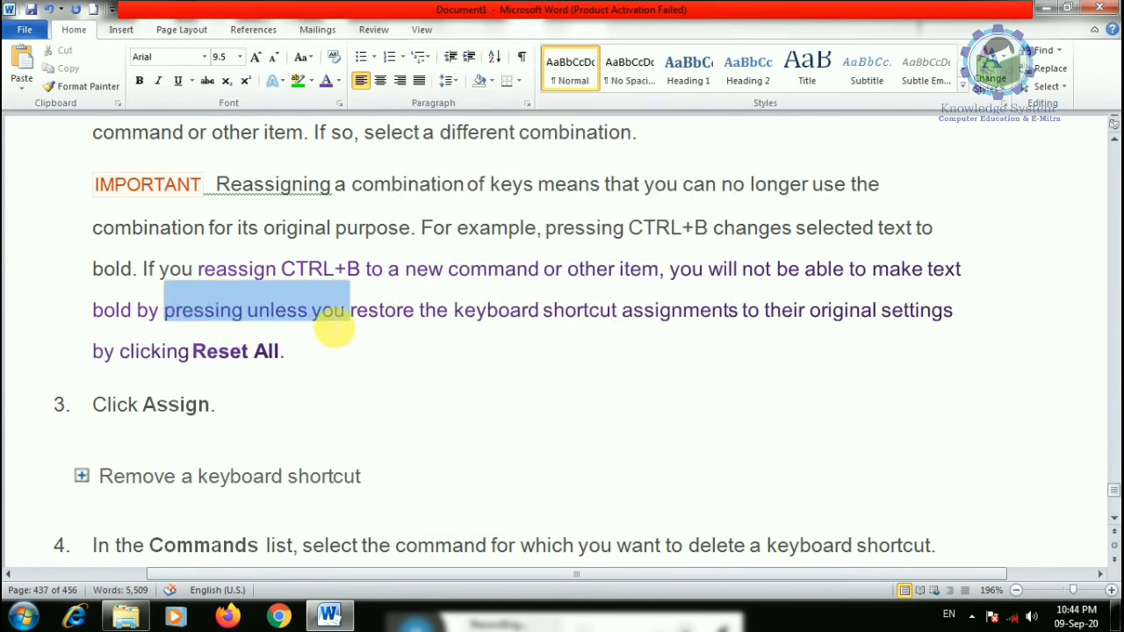
click(339, 104)
click(621, 360)
click(616, 501)
- Make the current font settings the default font
click(285, 269)
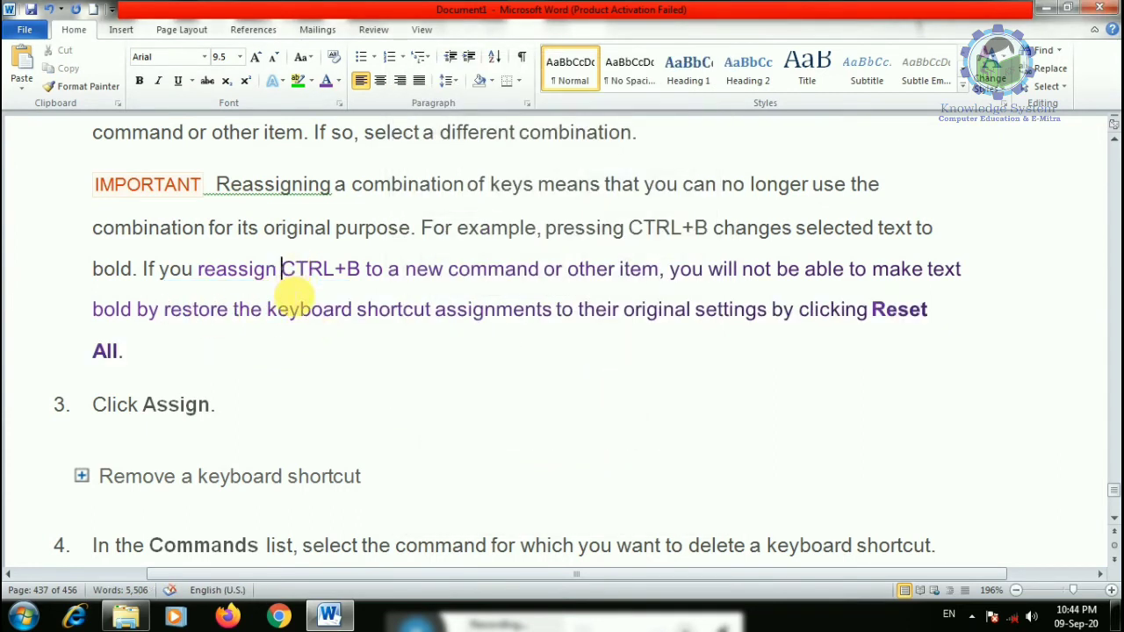
click(340, 104)
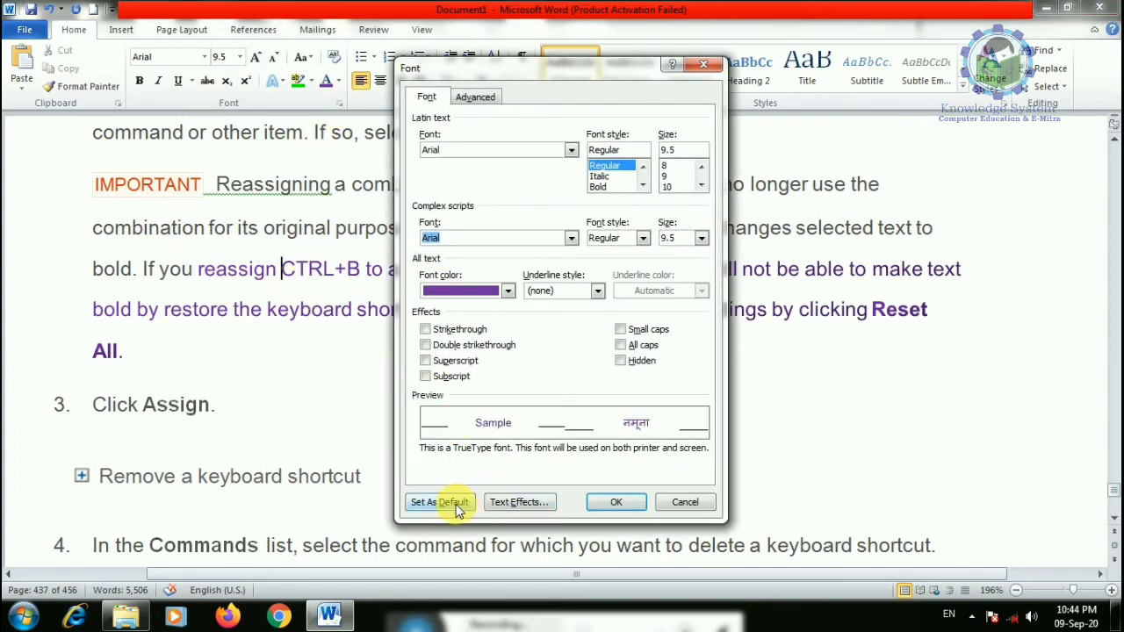
click(457, 510)
click(647, 324)
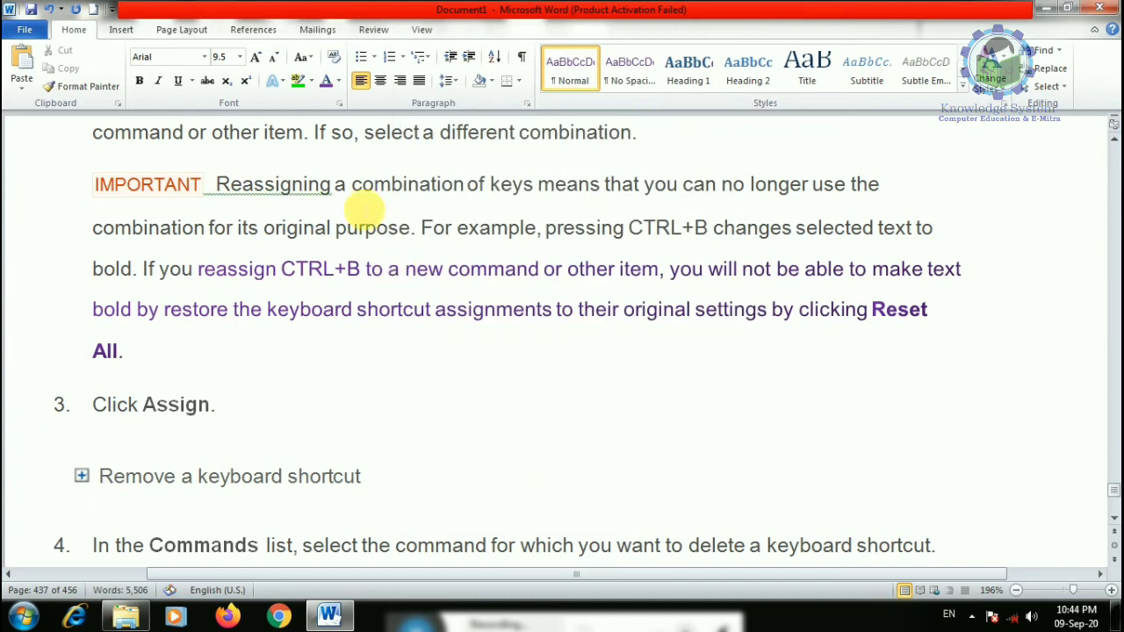
drag(232, 310, 432, 311)
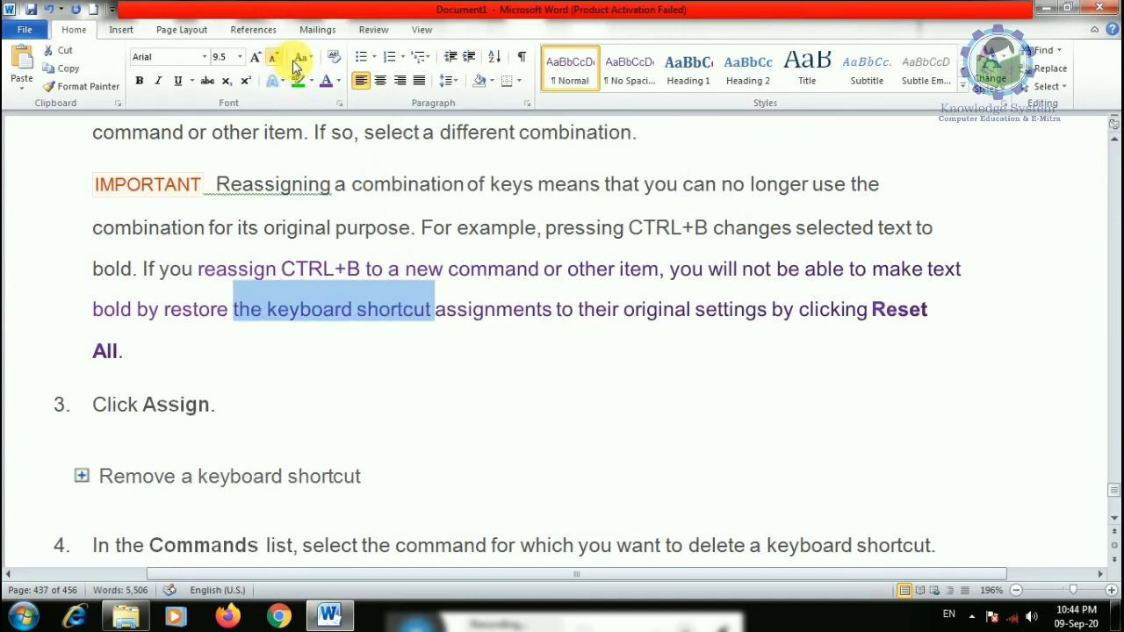
- Remove the text fill from 'the keyboard shortcut' in Text Effects
click(340, 105)
click(516, 501)
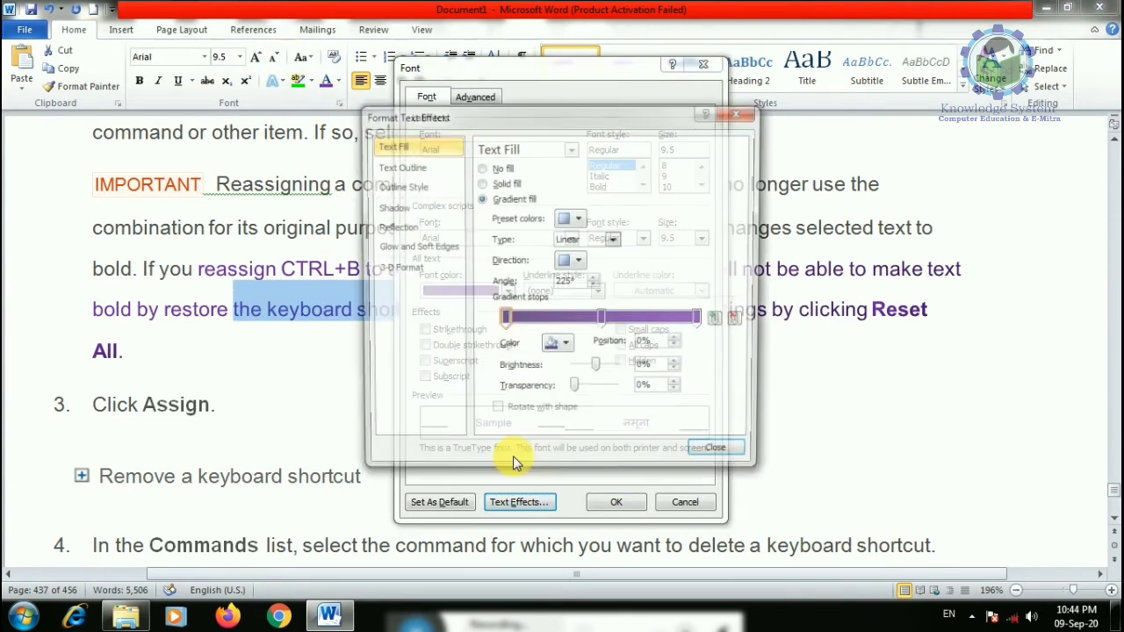
mouse_move(602, 319)
mouse_down()
mouse_move(651, 329)
mouse_move(622, 322)
mouse_up()
click(482, 168)
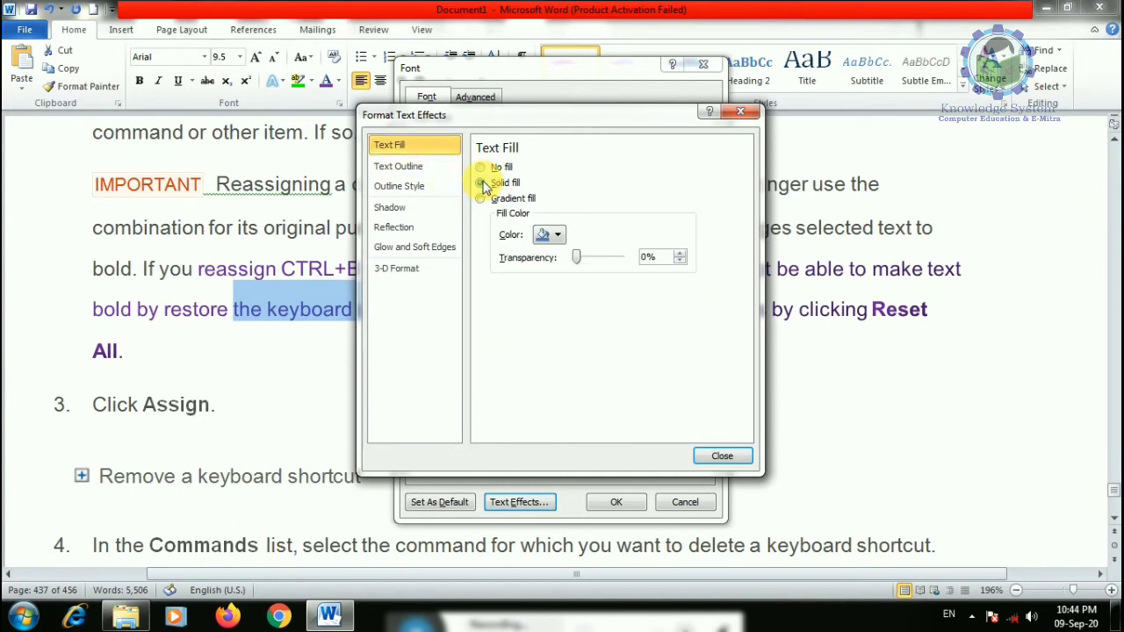
- Add a 3 pt top bevel to 'the keyboard shortcut' and apply the font changes
click(391, 210)
click(396, 227)
click(413, 247)
click(402, 267)
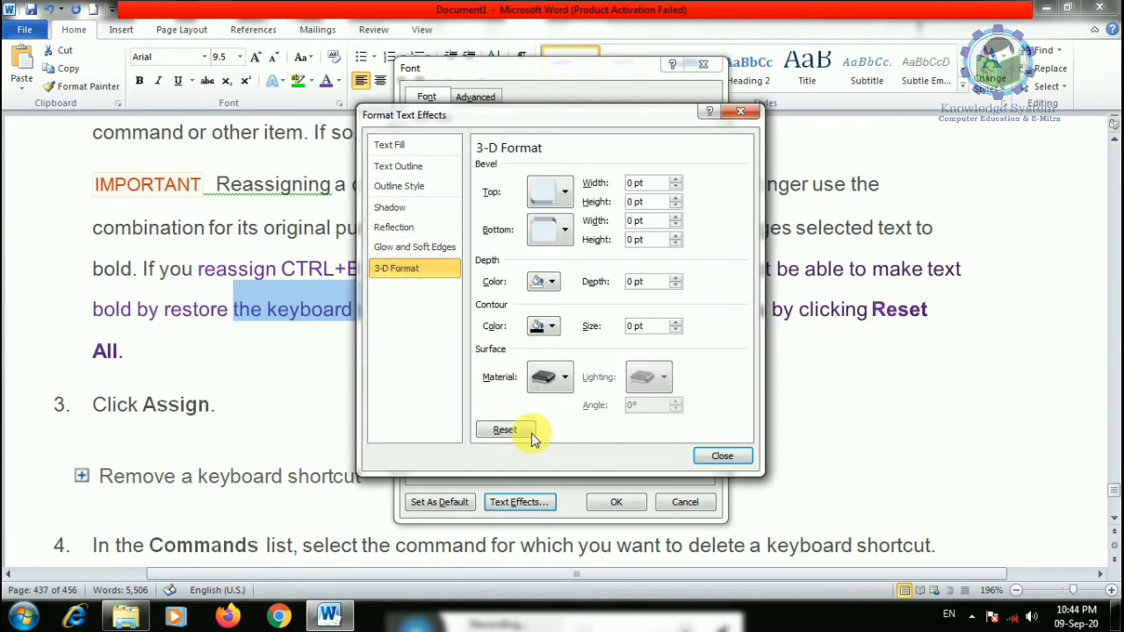
click(564, 192)
click(572, 313)
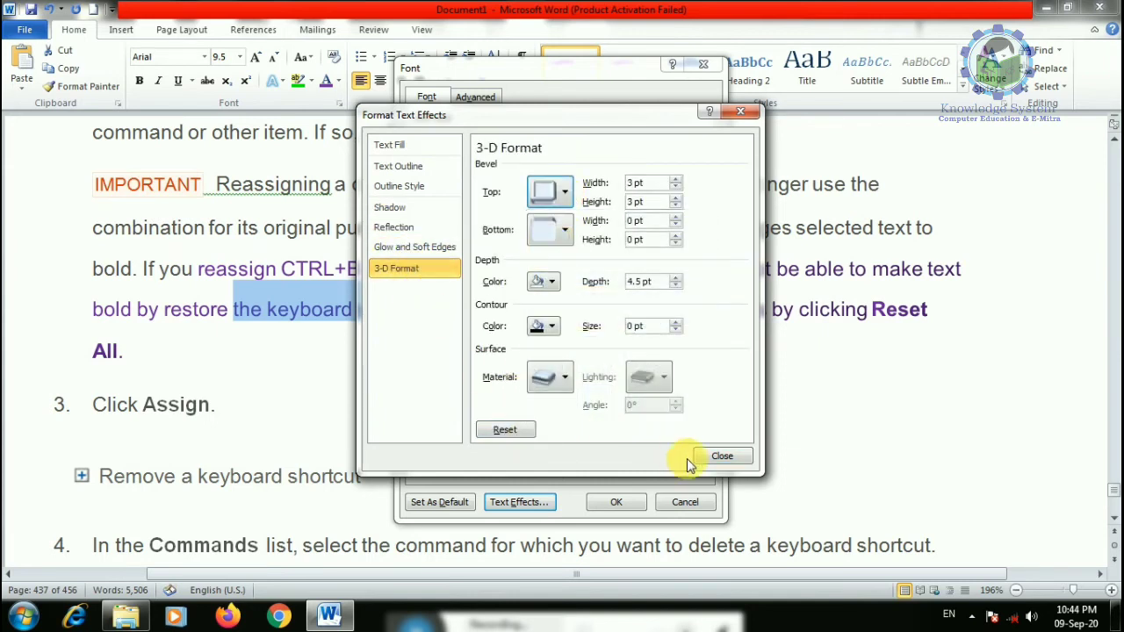
click(707, 456)
click(630, 510)
click(389, 352)
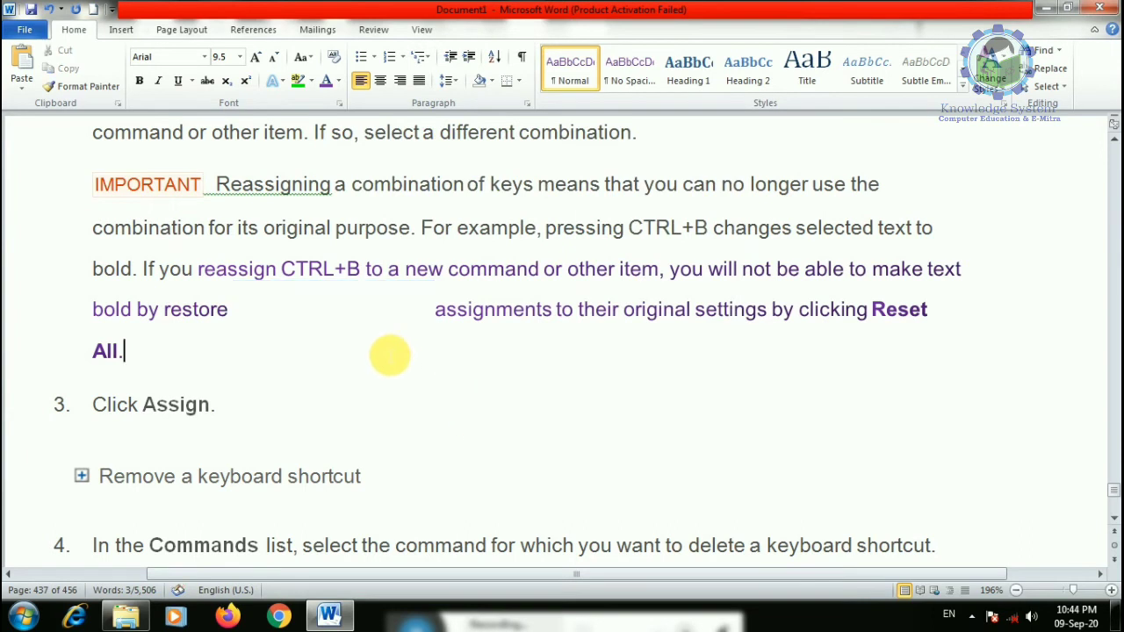
drag(164, 309, 556, 311)
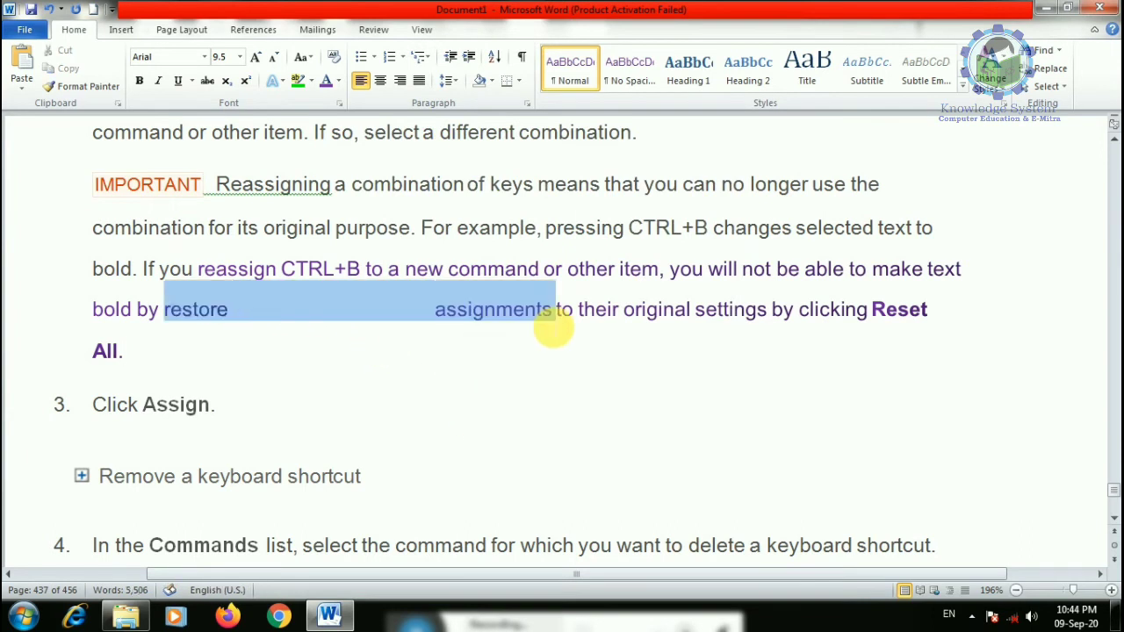
- Mark the words from 'restore' through 'assignments' as hidden text
click(340, 102)
click(626, 360)
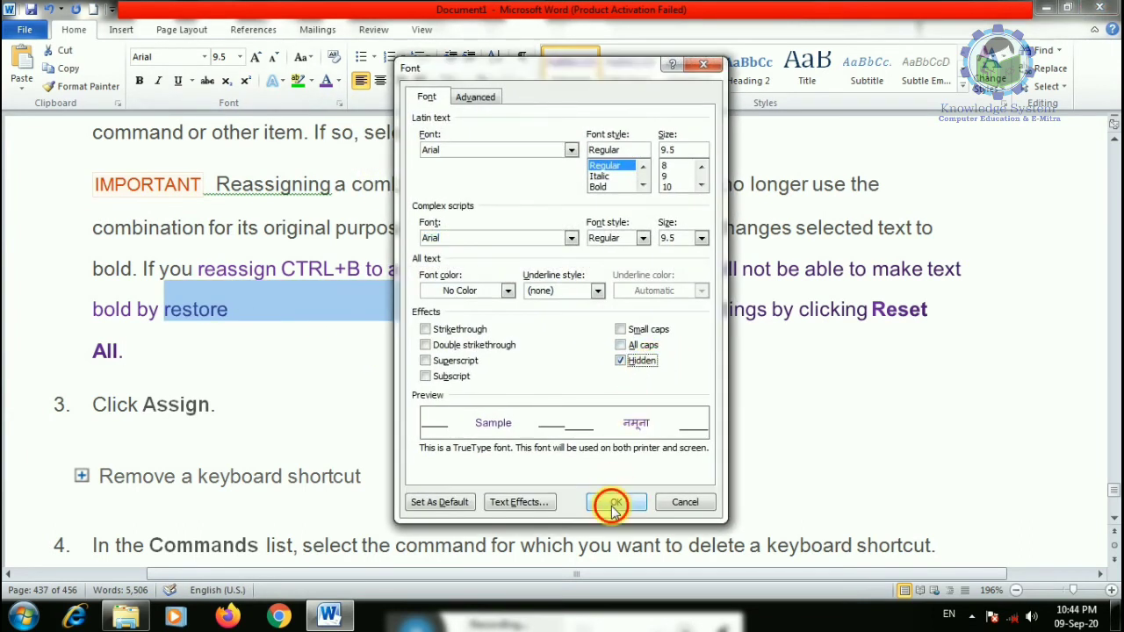
click(606, 553)
click(518, 406)
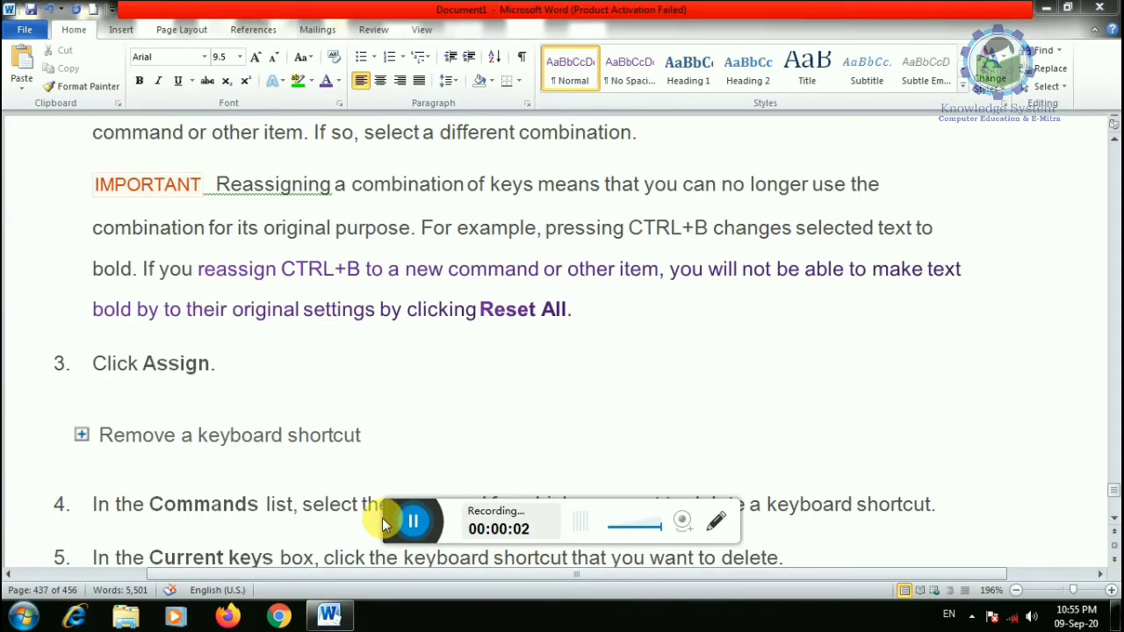
drag(392, 527, 397, 625)
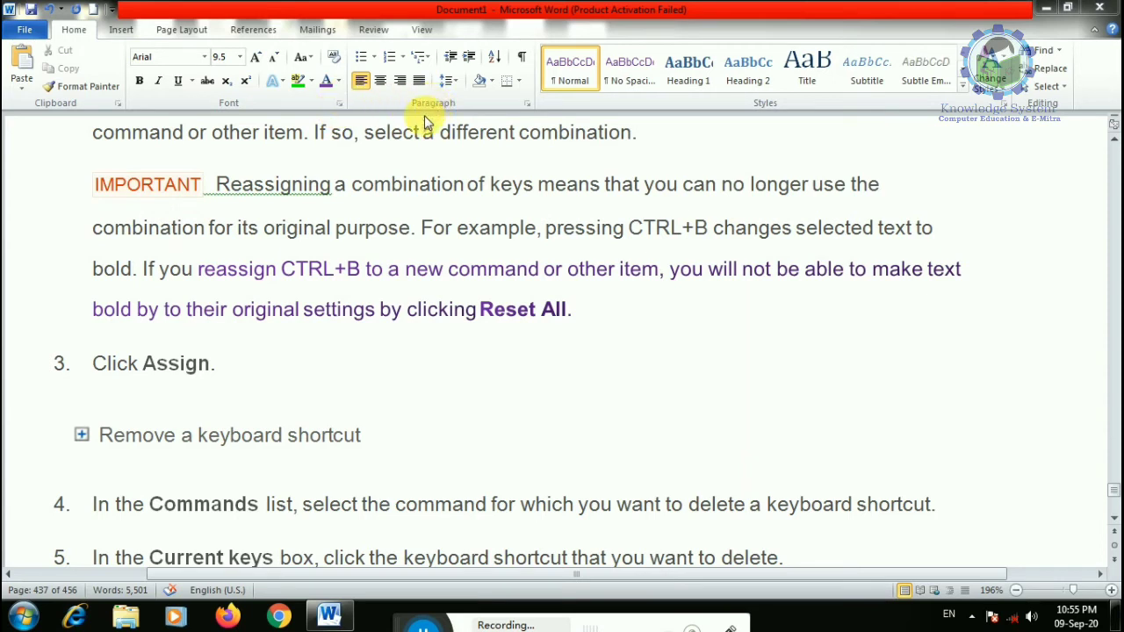
click(519, 103)
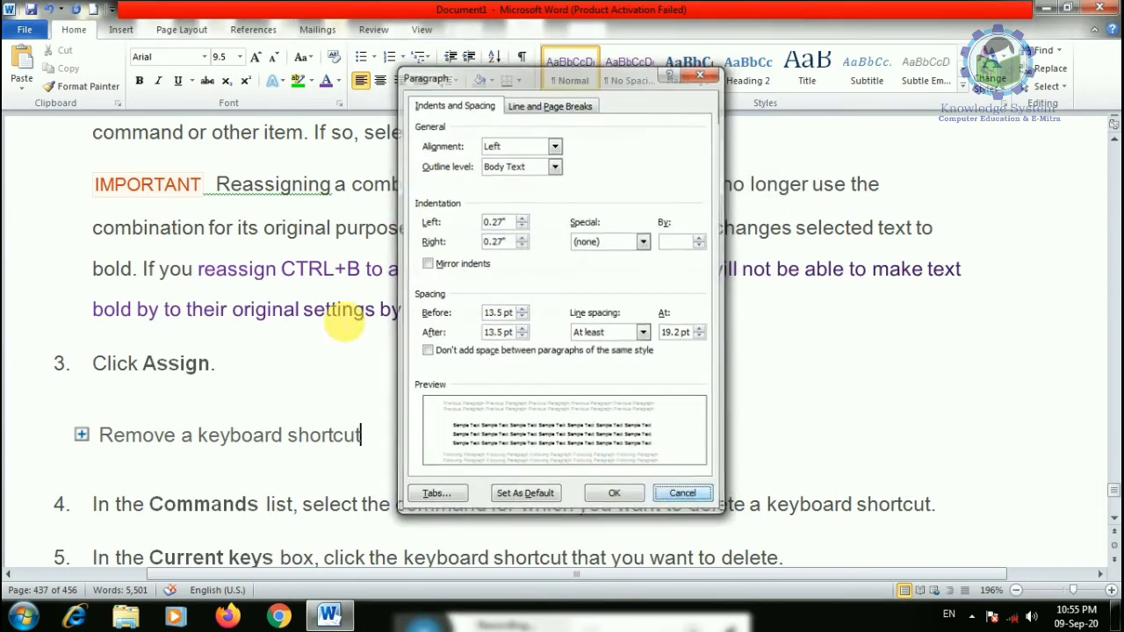
click(657, 494)
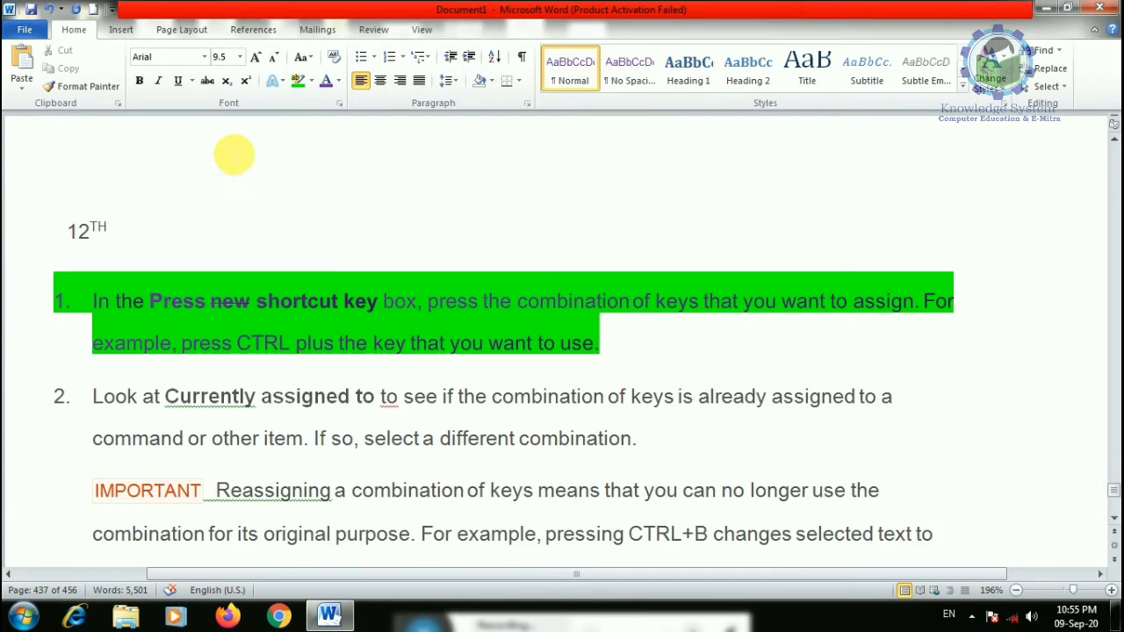
scroll(311, 233, down, 15)
scroll(311, 233, up, 10)
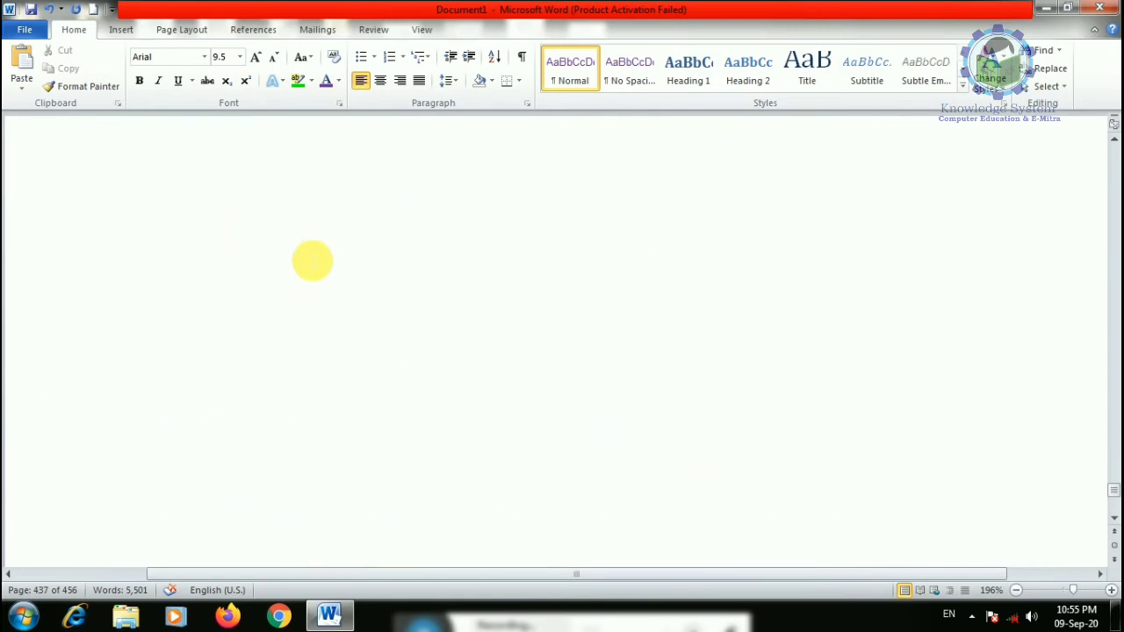
- Zoom the page view to 100% and place the cursor on the blank page
click(374, 60)
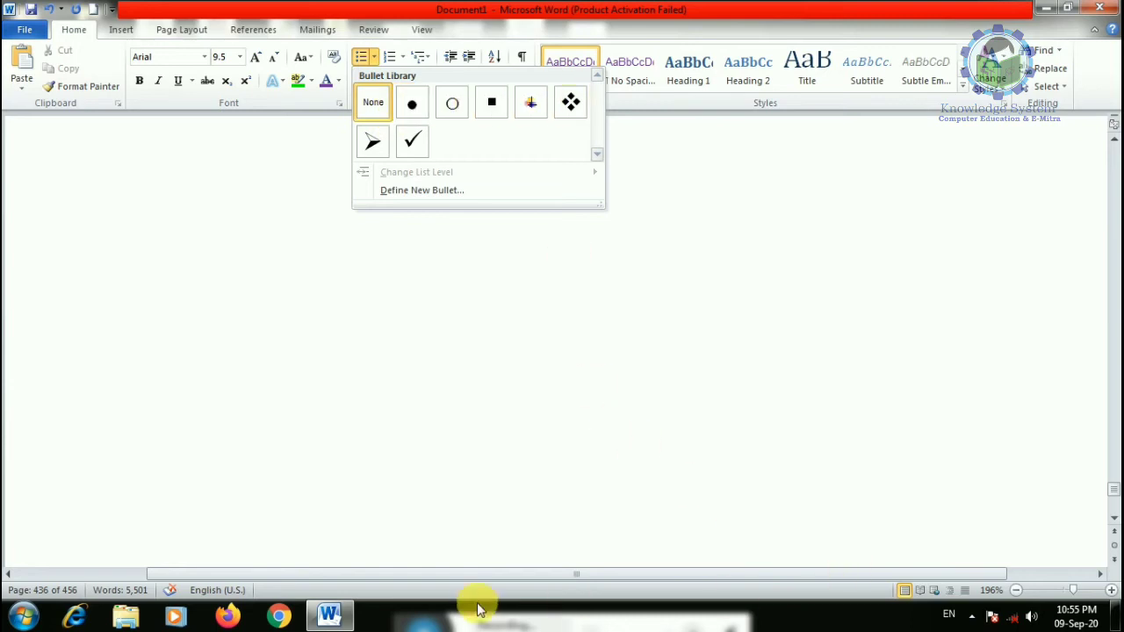
click(1063, 590)
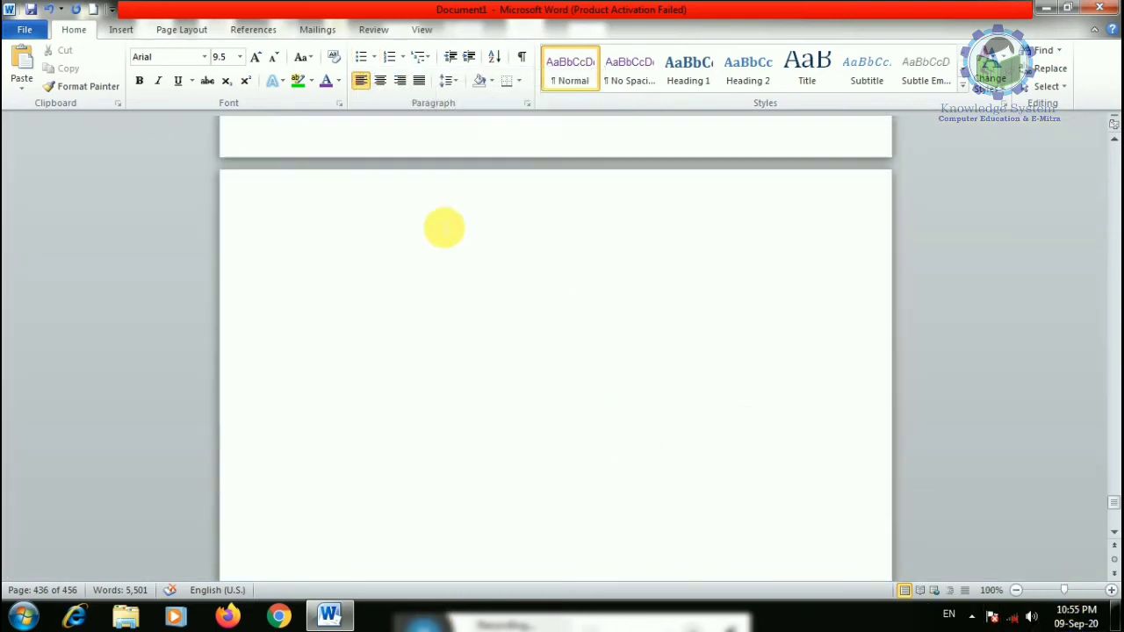
scroll(430, 311, down, 3)
click(371, 241)
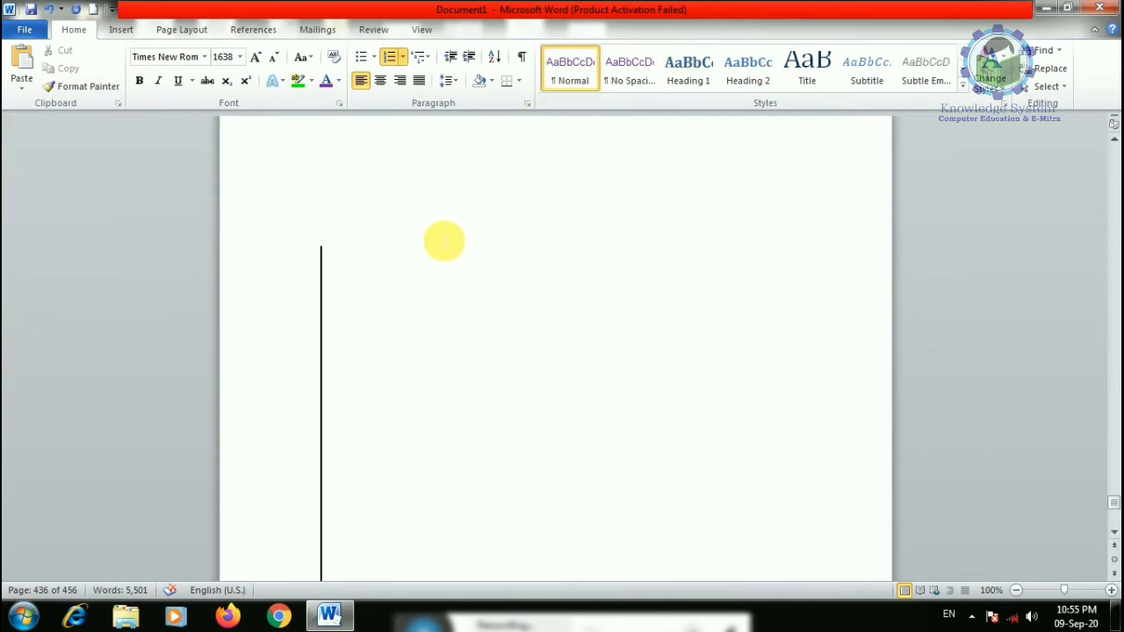
- Create the new document Document2 and grow the Calibri (Body) font size to 26
key(ctrl+n)
click(260, 56)
click(260, 56)
click(259, 56)
click(259, 56)
click(260, 56)
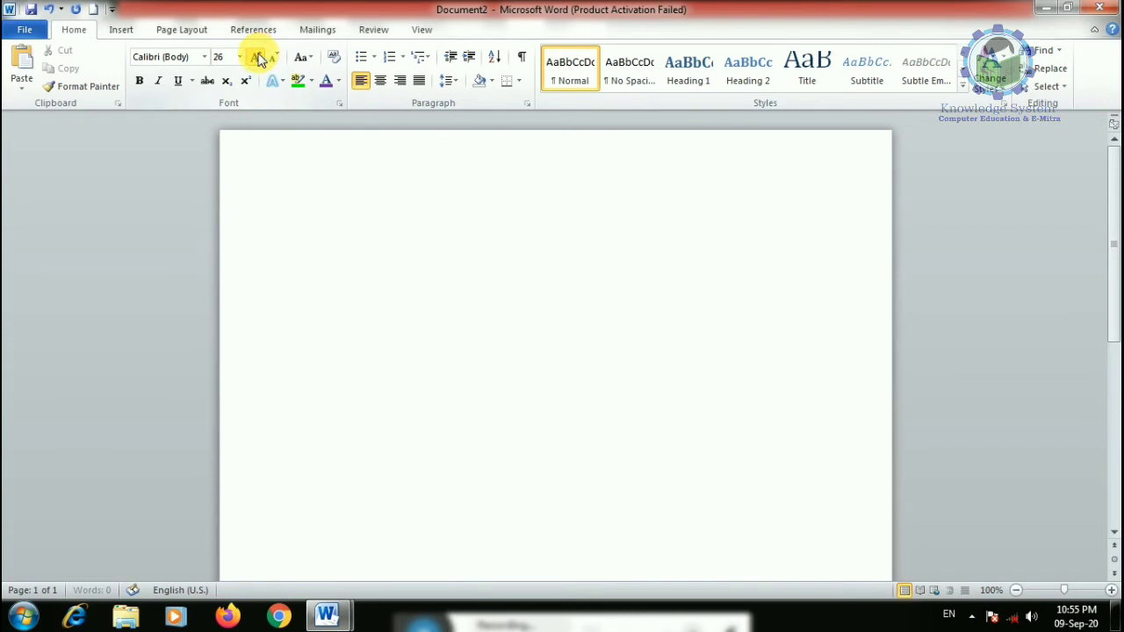
- Type an arrow-bulleted list: RSCIT, TALLY, BASIC, CCC and WEN DESINGING
click(374, 57)
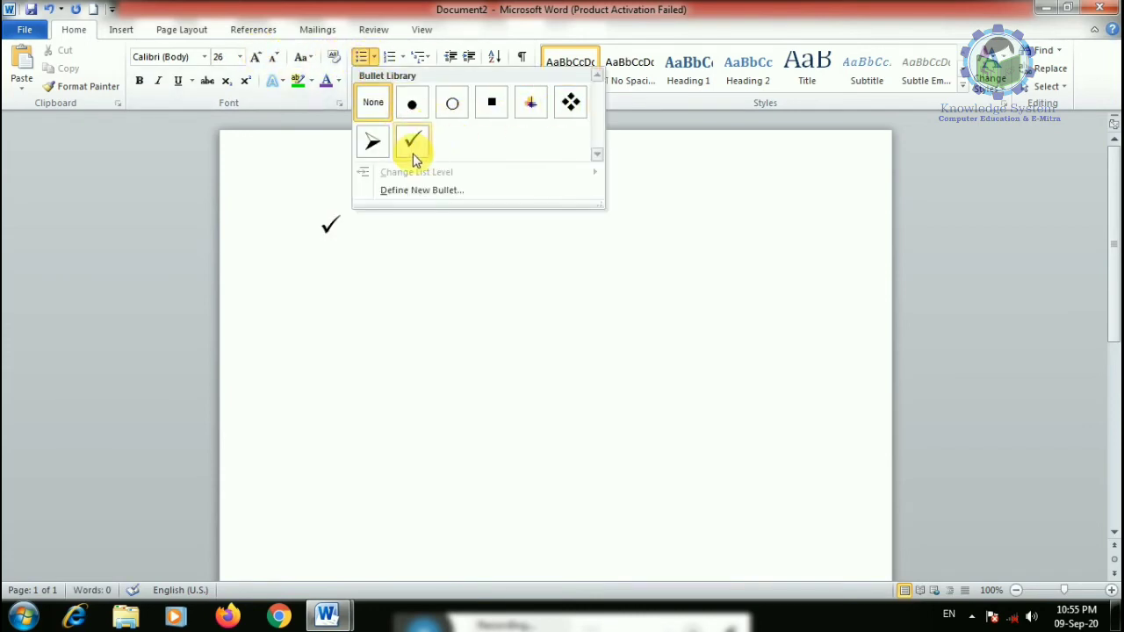
click(374, 143)
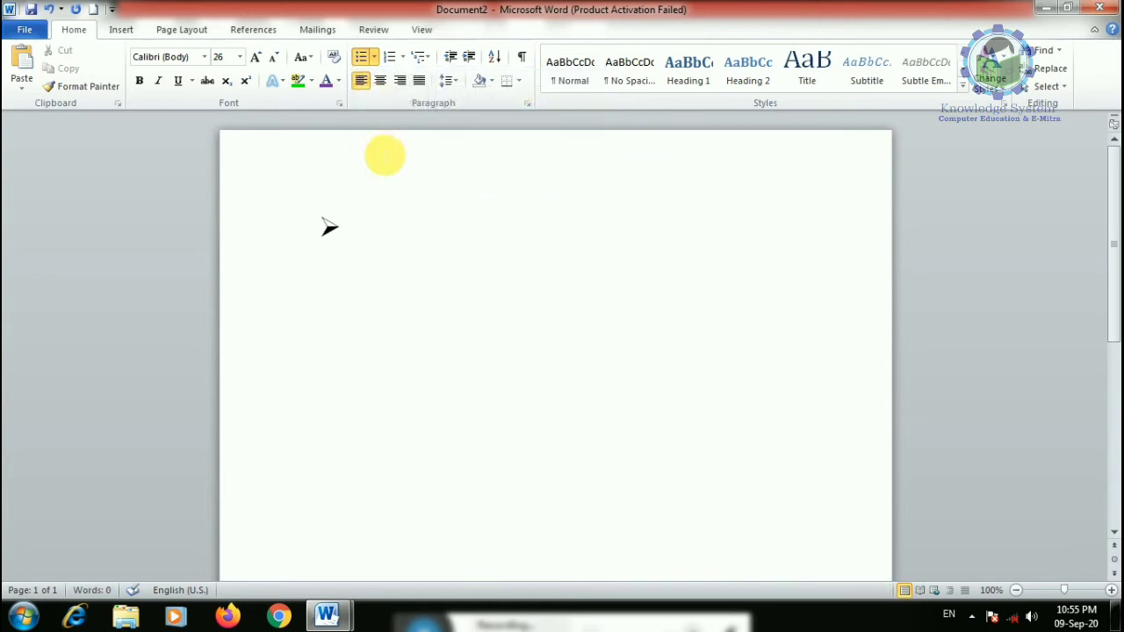
text(RSCIT TALLY)
key(Return)
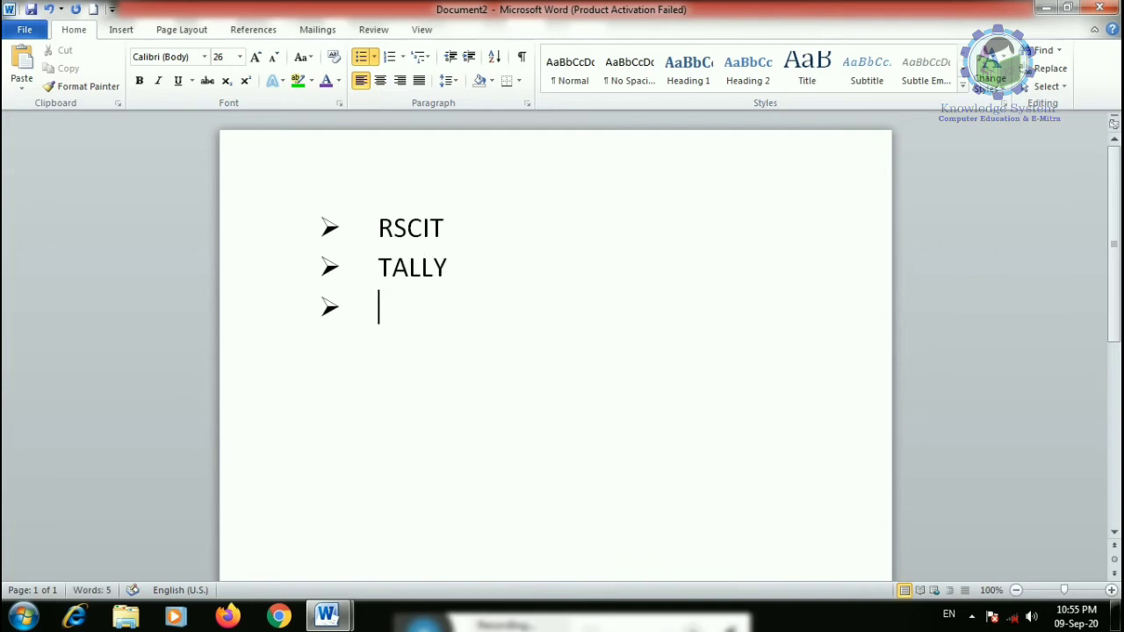
text(BASIC)
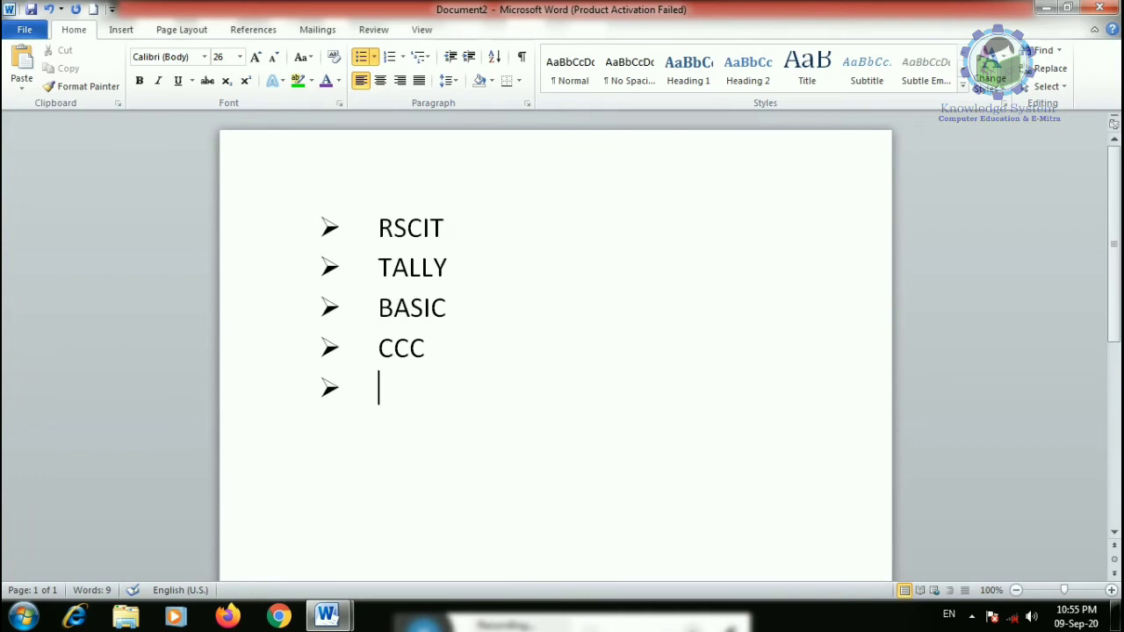
text( CCC WEN DE)
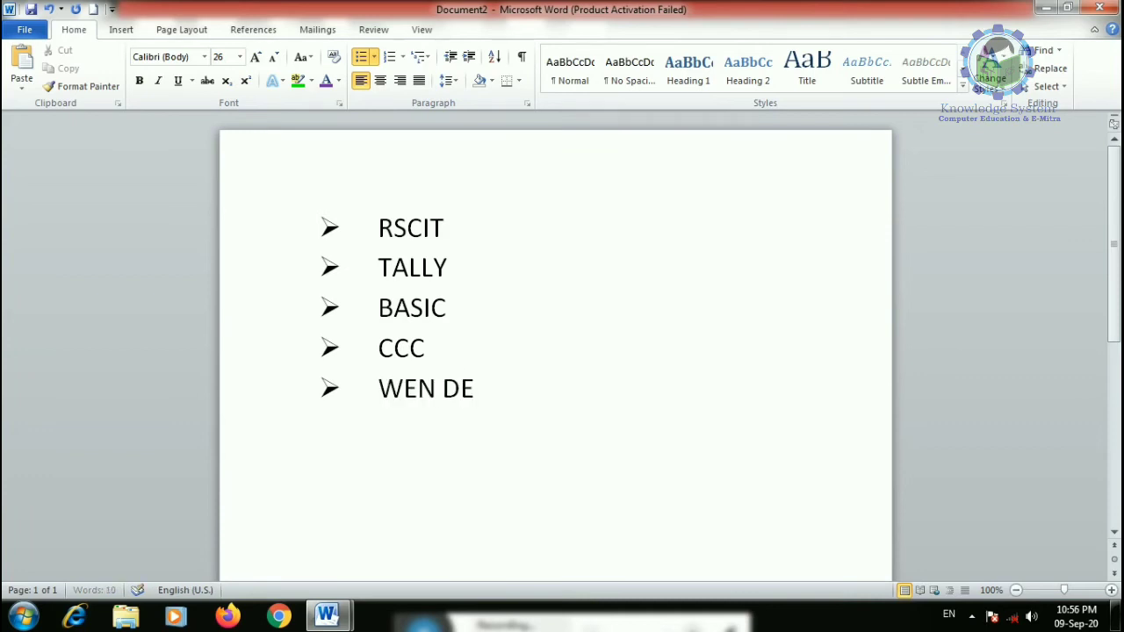
text(SINGING)
key(Return)
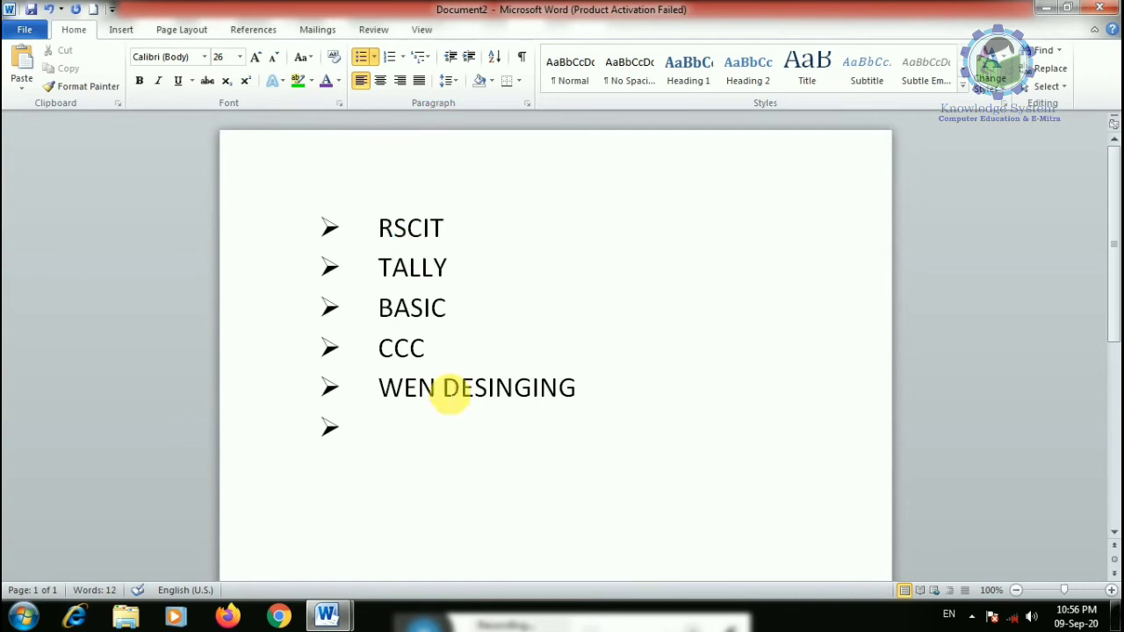
- Correct WEN to WEB so the last item reads WEB DESINGING
drag(436, 389, 406, 389)
text(B)
drag(619, 406, 349, 178)
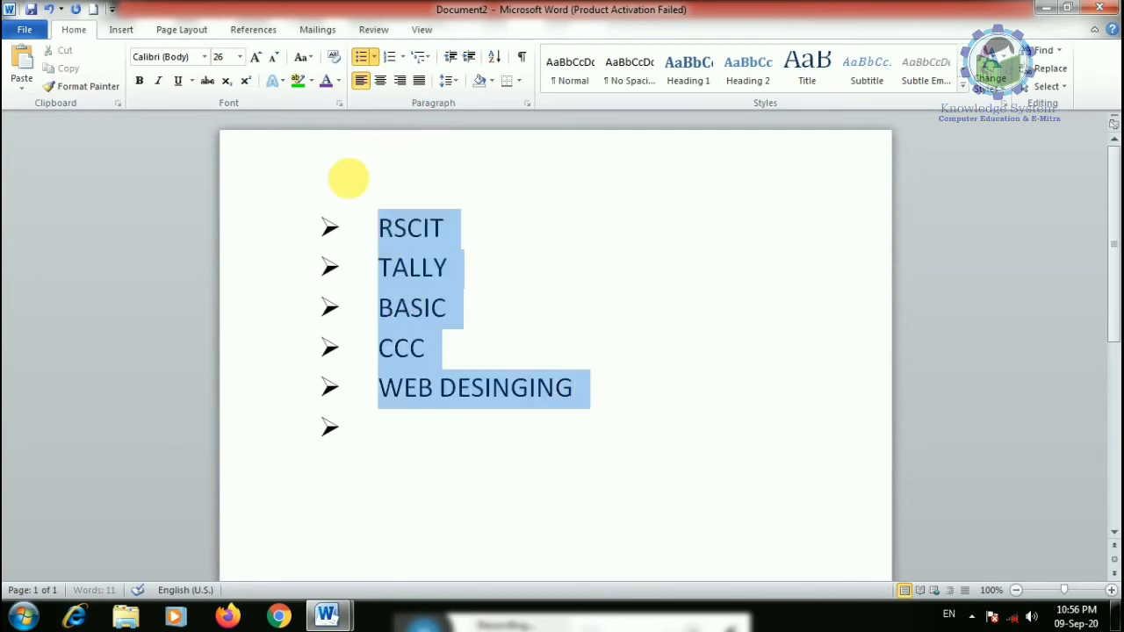
- Switch the five list items from arrow to square bullets
click(373, 56)
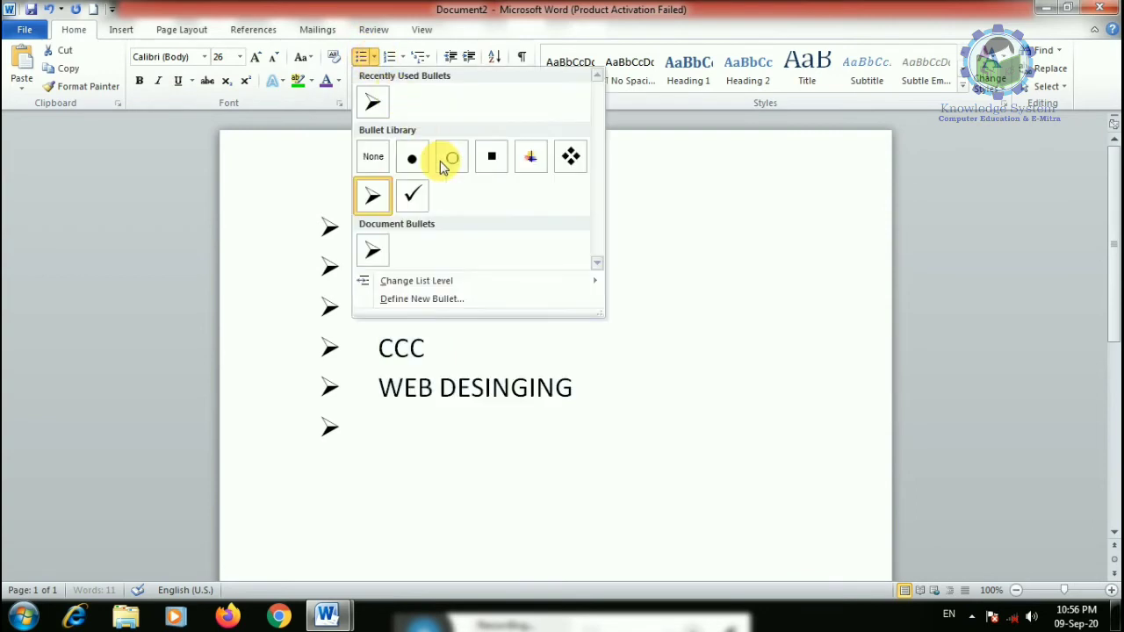
click(373, 250)
drag(401, 452, 366, 82)
click(374, 56)
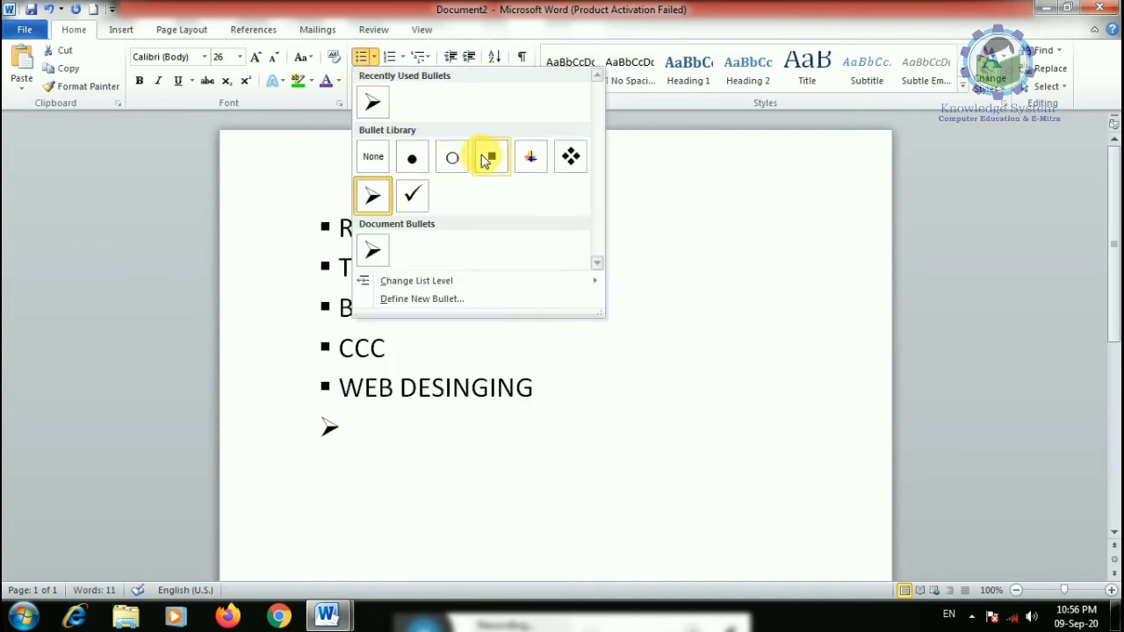
click(490, 156)
- Remove the empty bullet line and add TYPING and SKILL as new list items
click(354, 429)
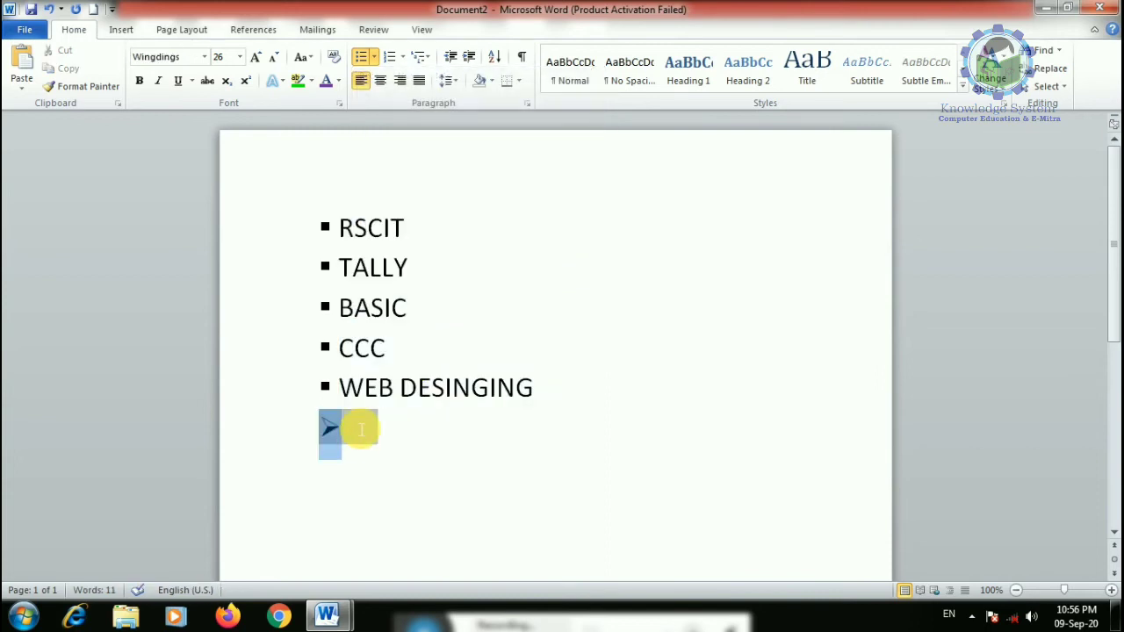
key(BackSpace)
key(BackSpace)
key(Return)
text(TYPING)
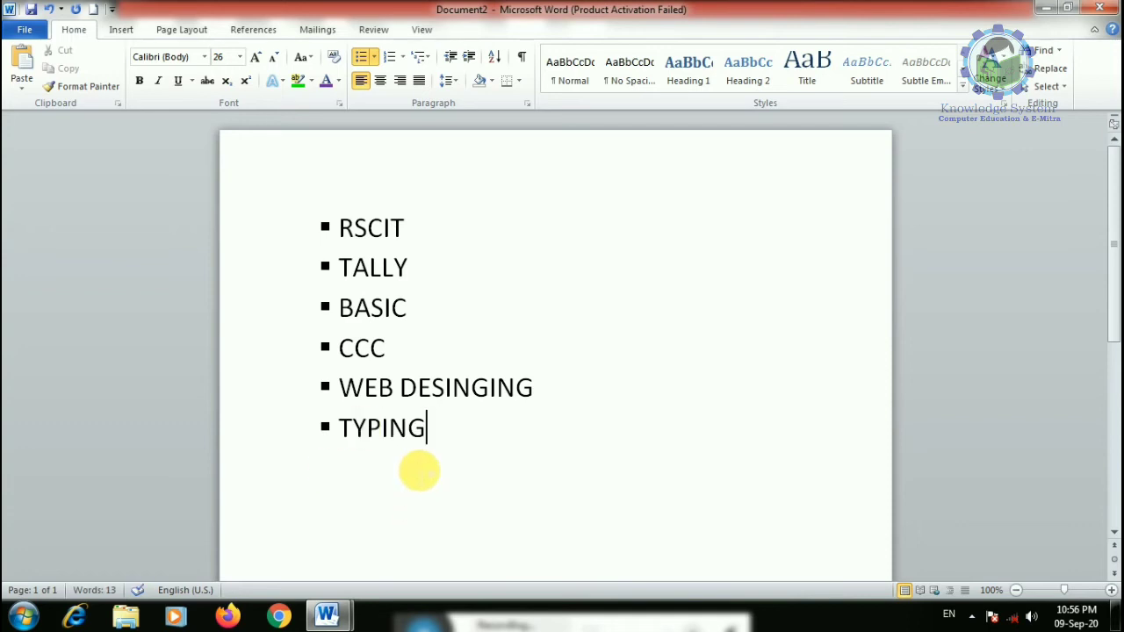
key(Return)
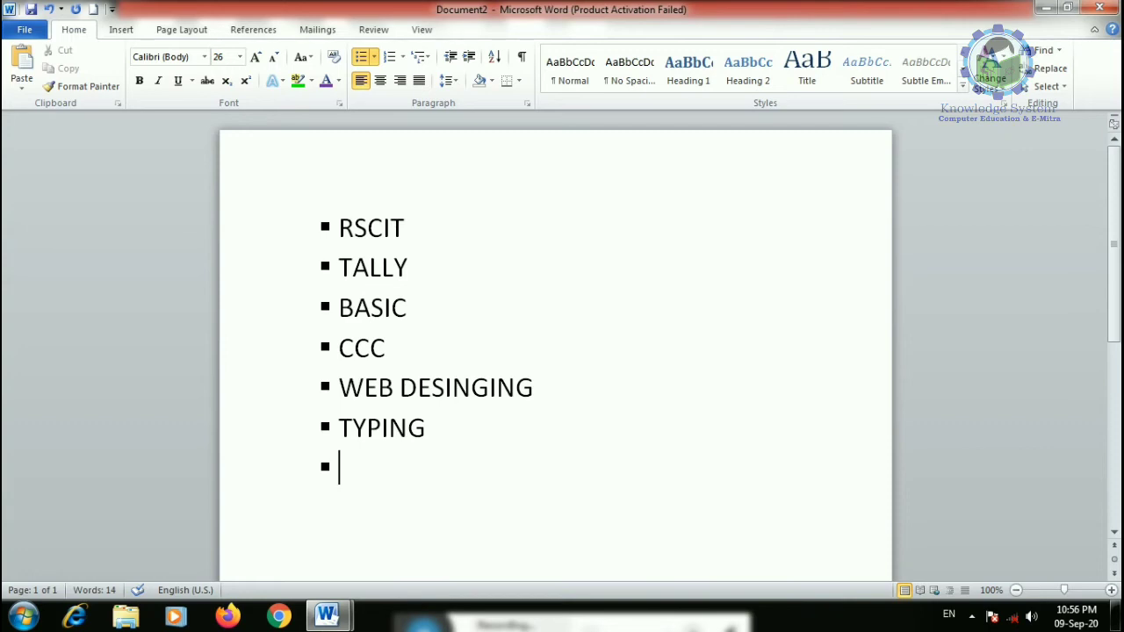
text(SKILL)
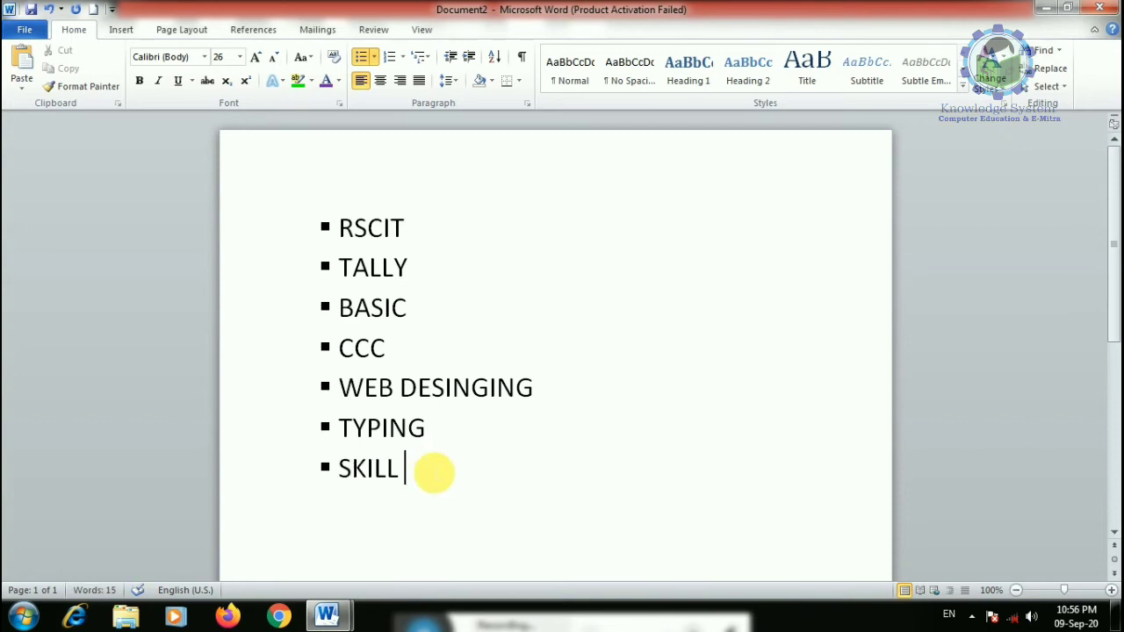
drag(401, 482, 374, 100)
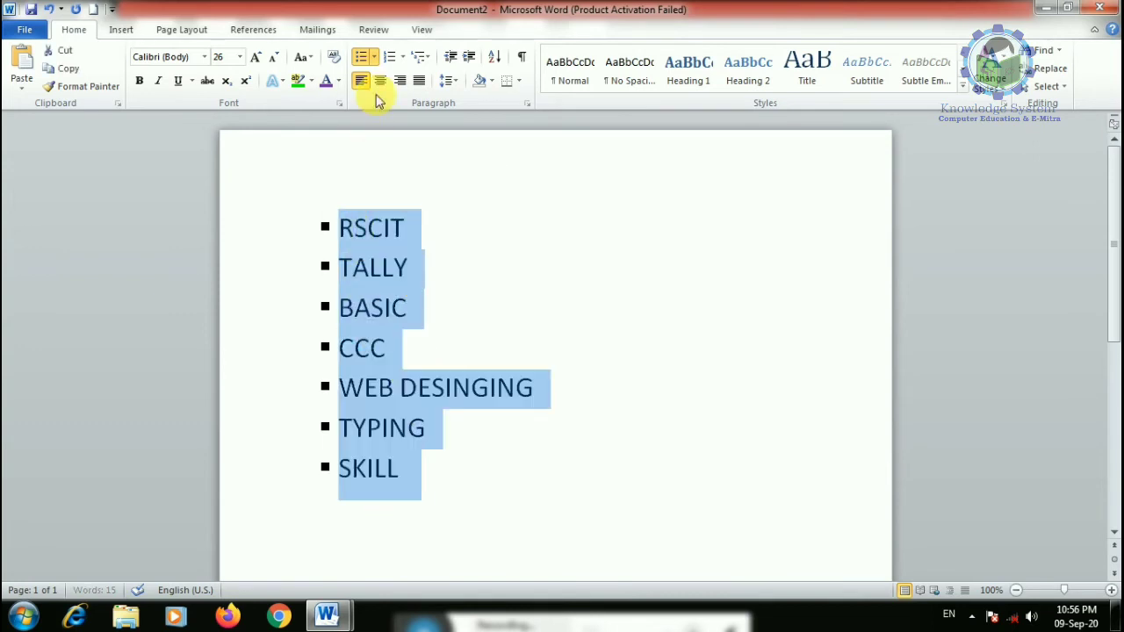
click(373, 56)
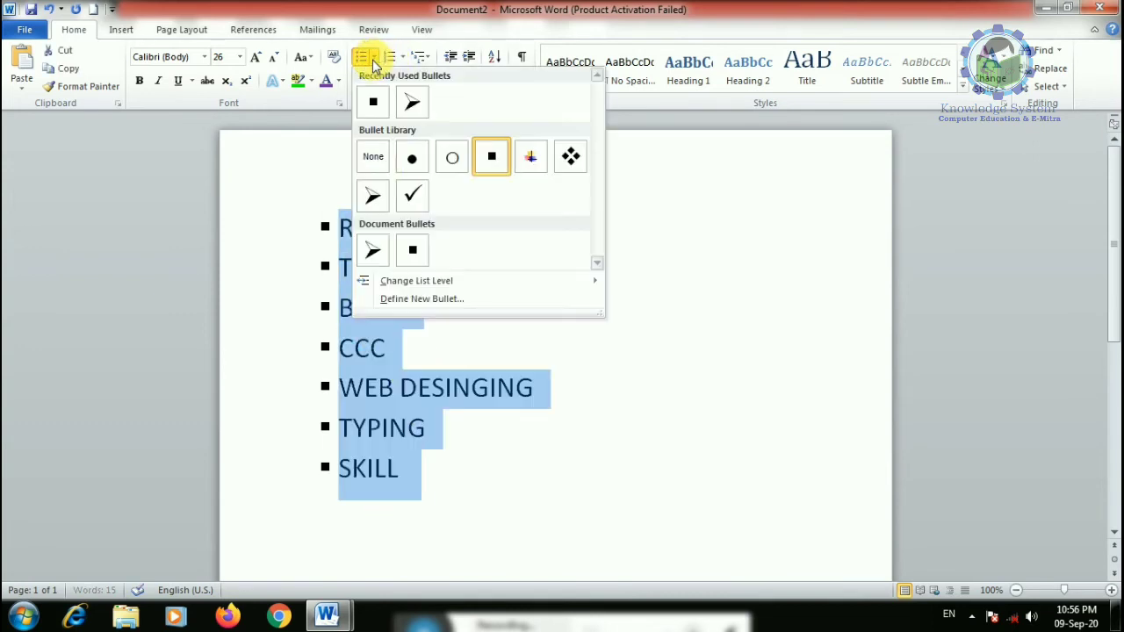
- Define a new bullet using the star symbol for the list
click(411, 298)
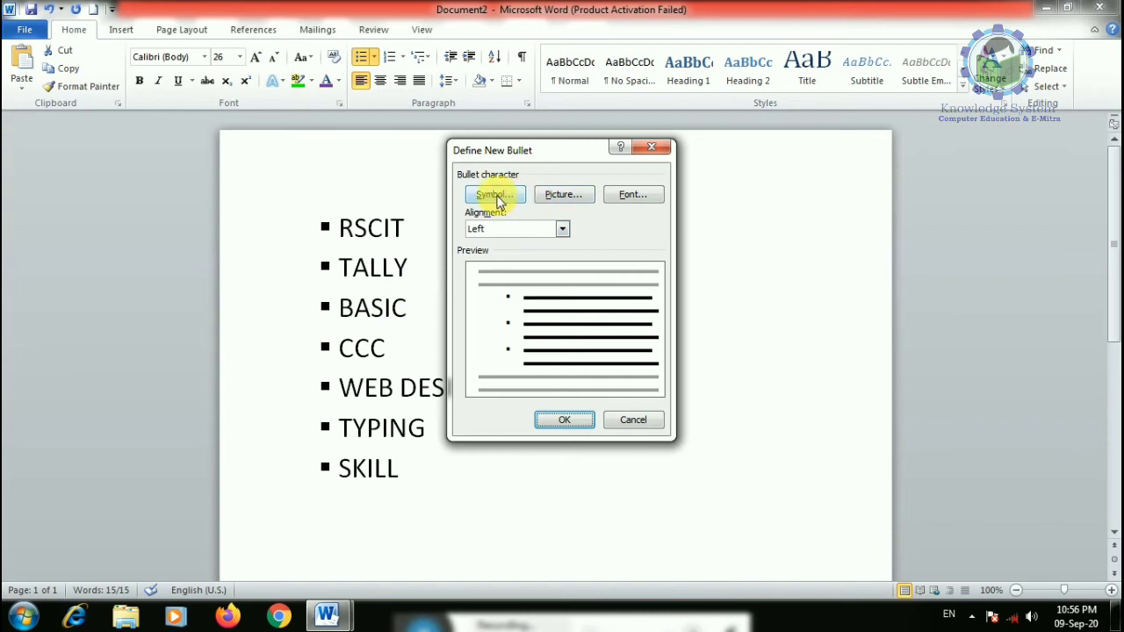
click(495, 195)
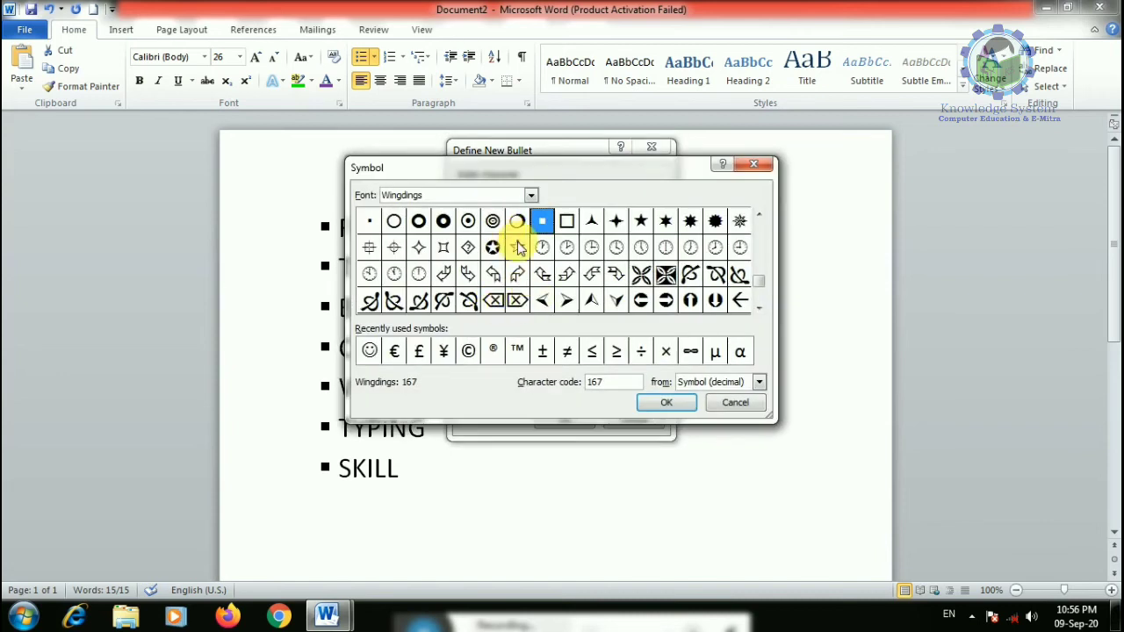
double_click(515, 246)
click(580, 423)
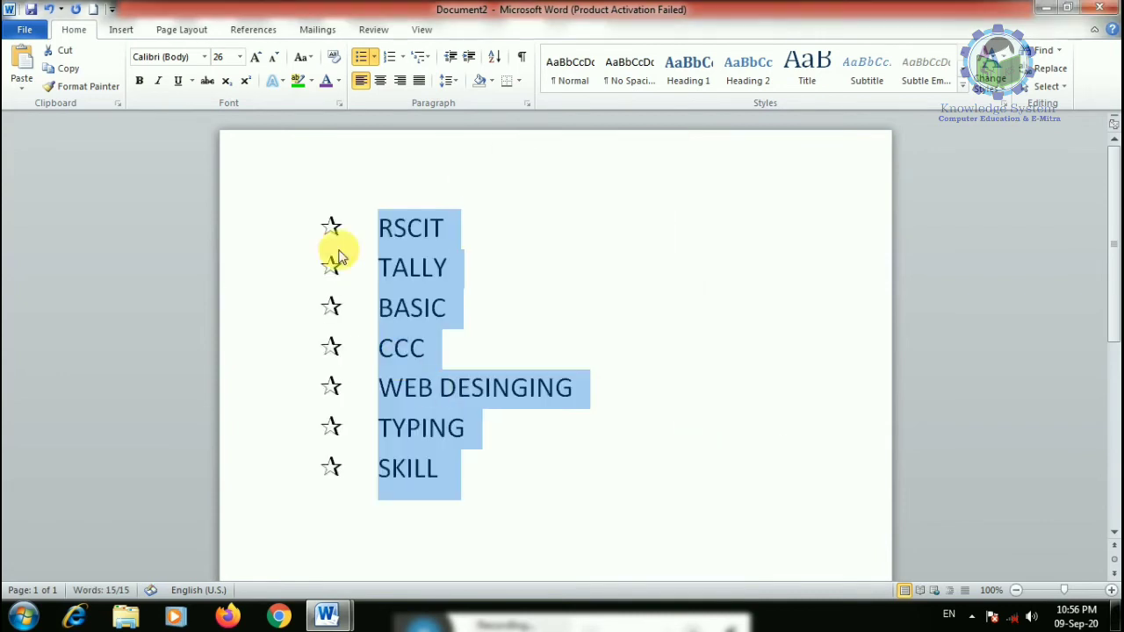
- Reselect the list and replace the stars with a small coloured cross picture bullet
drag(473, 477, 393, 232)
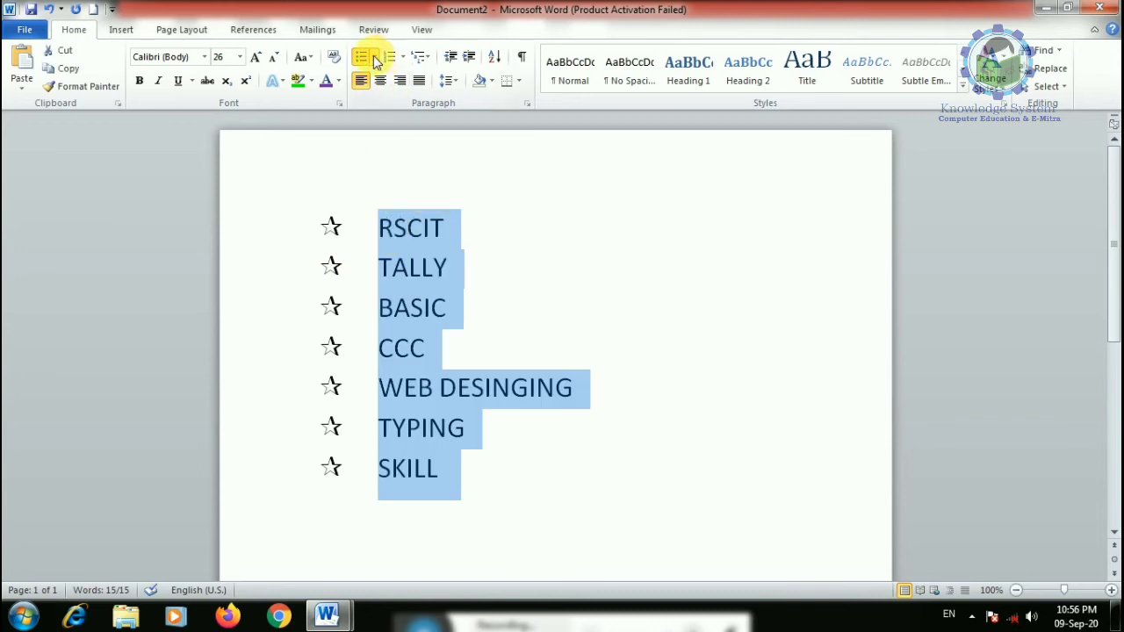
click(373, 56)
click(439, 303)
click(560, 197)
double_click(606, 367)
click(551, 422)
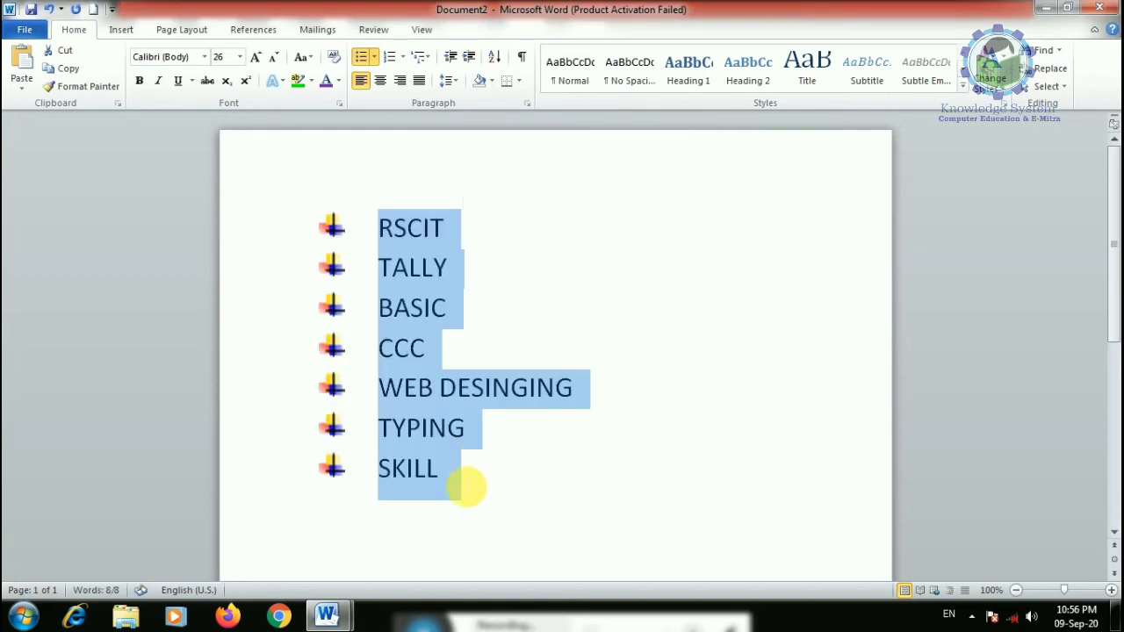
click(375, 60)
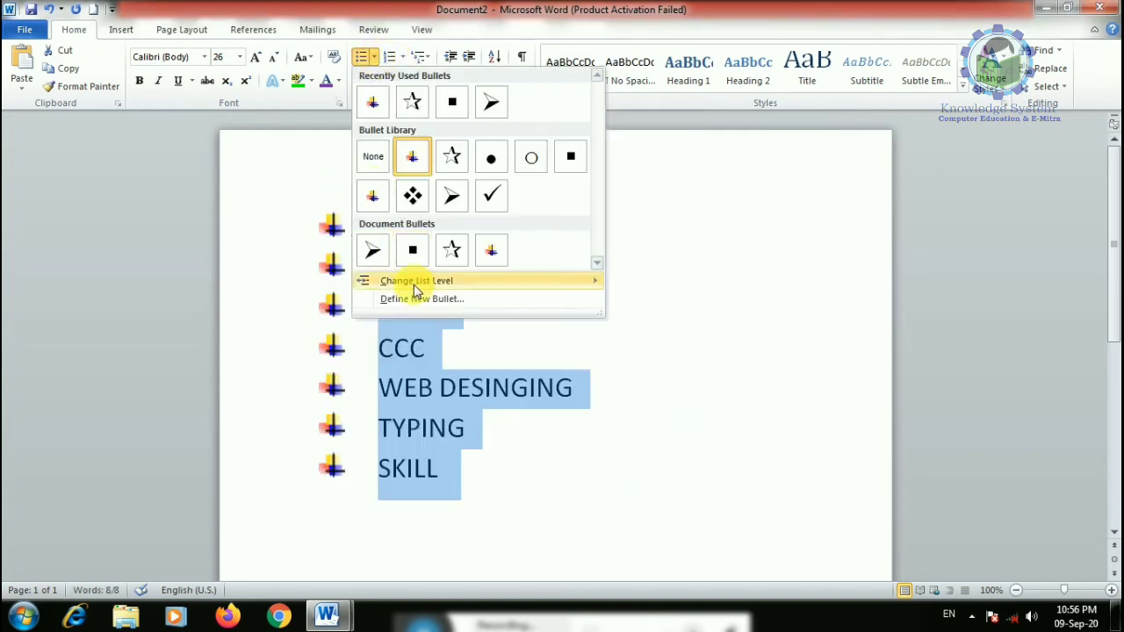
click(417, 299)
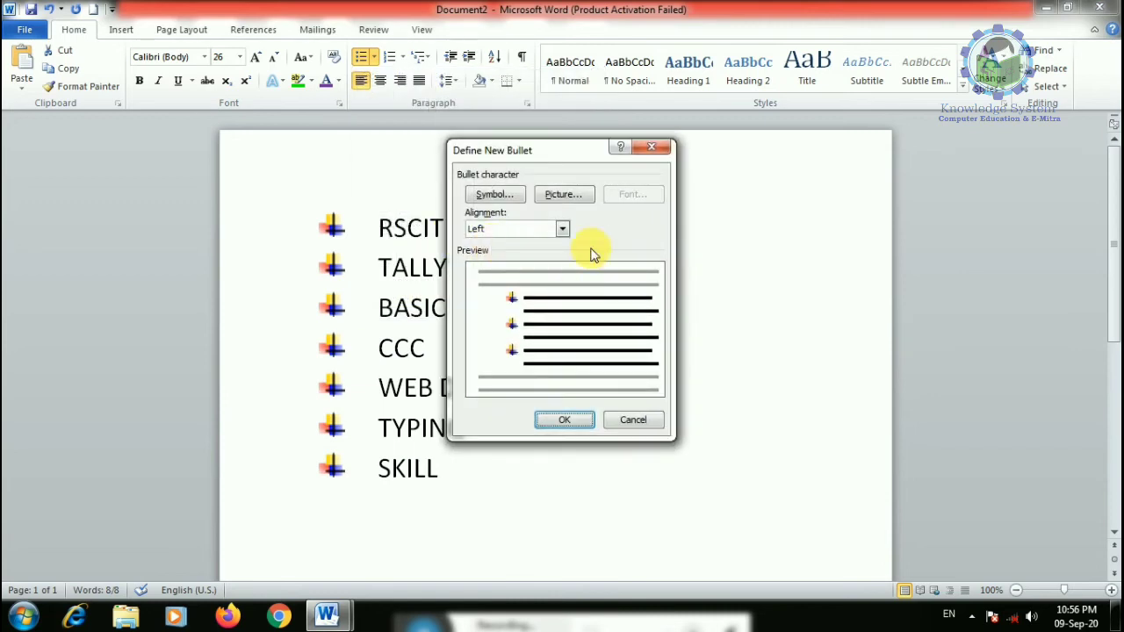
click(573, 196)
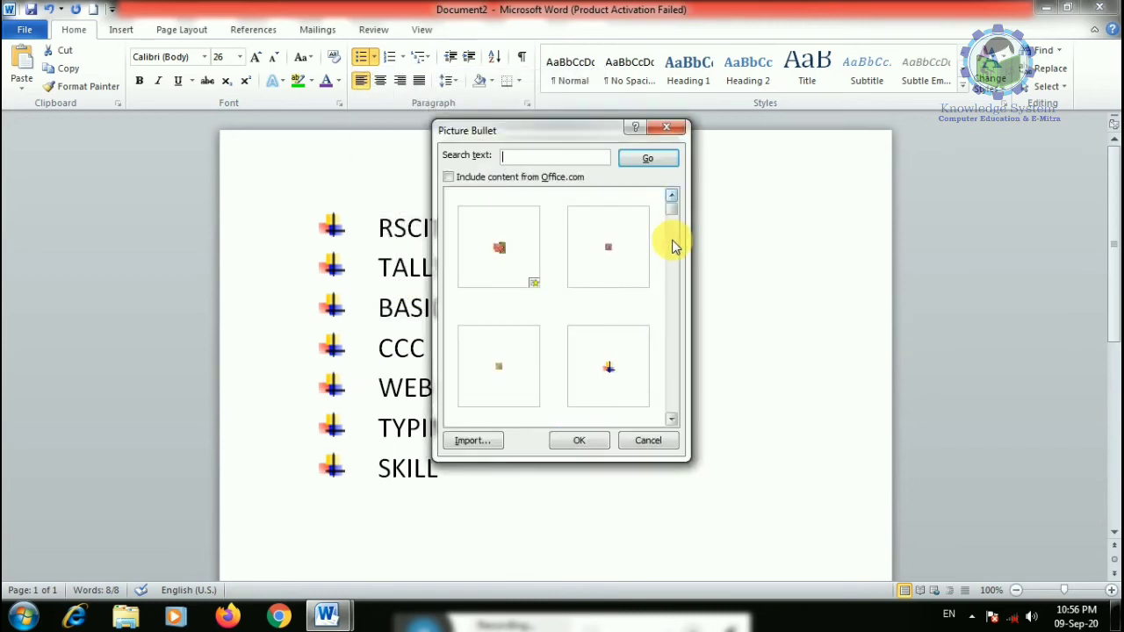
drag(673, 214, 644, 419)
click(647, 441)
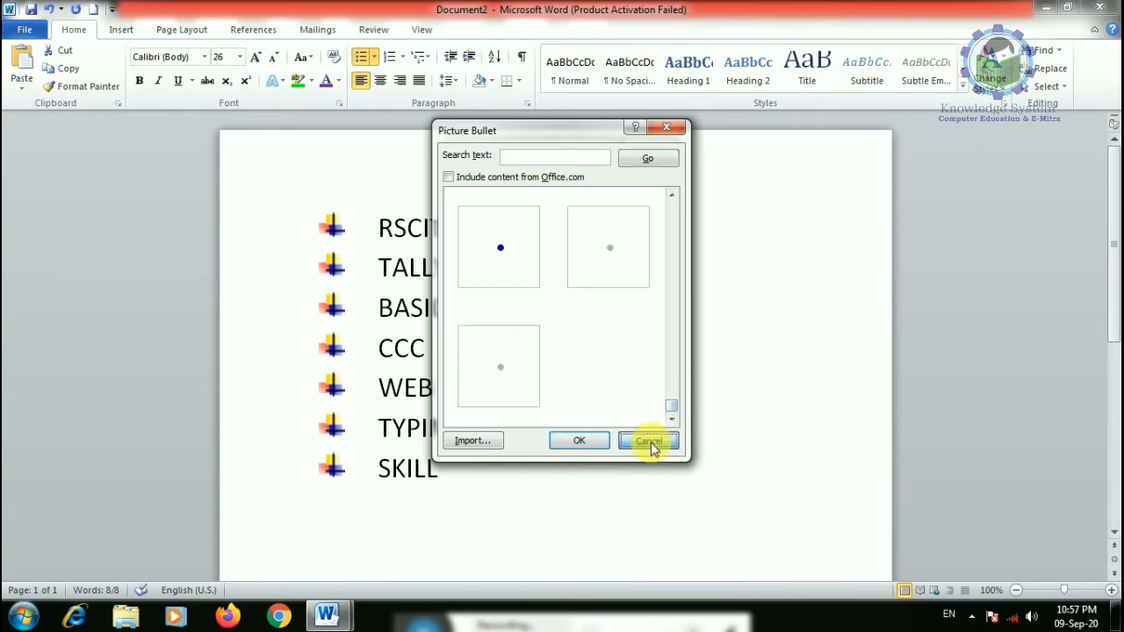
click(617, 421)
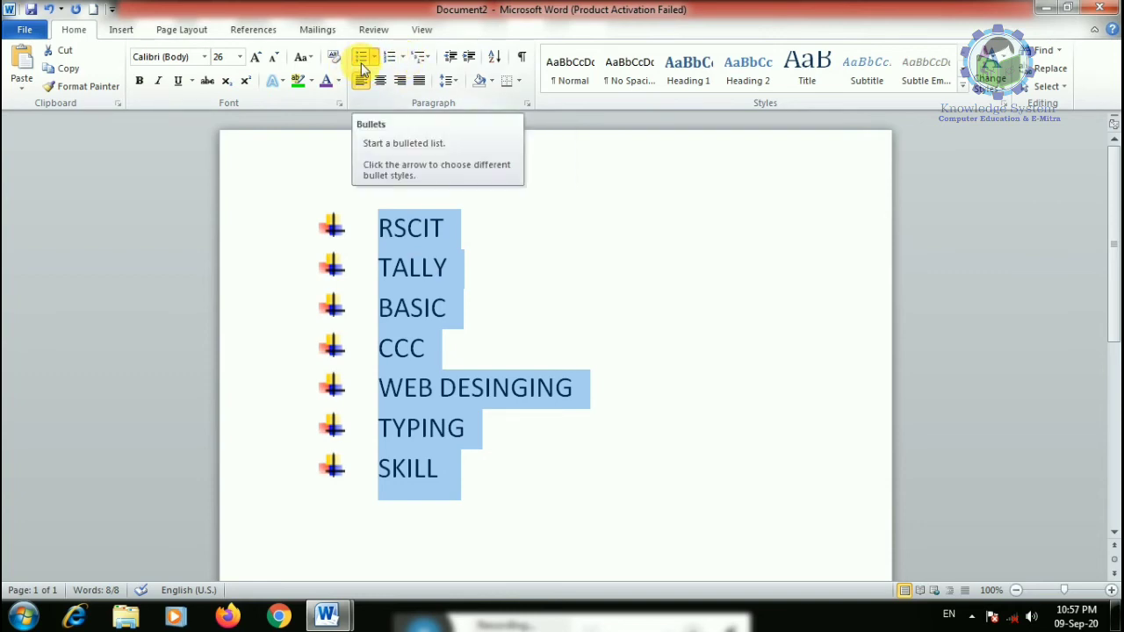
- Apply 1. 2. 3. numbering and add items NIOS and MS OFFICE after SKILL
click(403, 56)
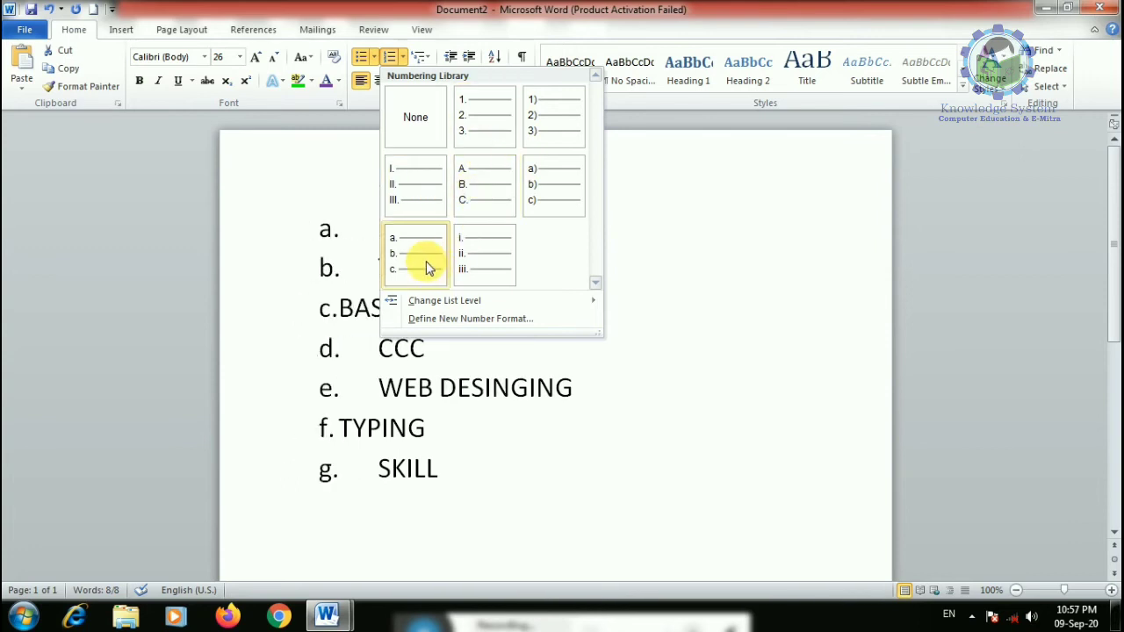
click(489, 134)
click(449, 474)
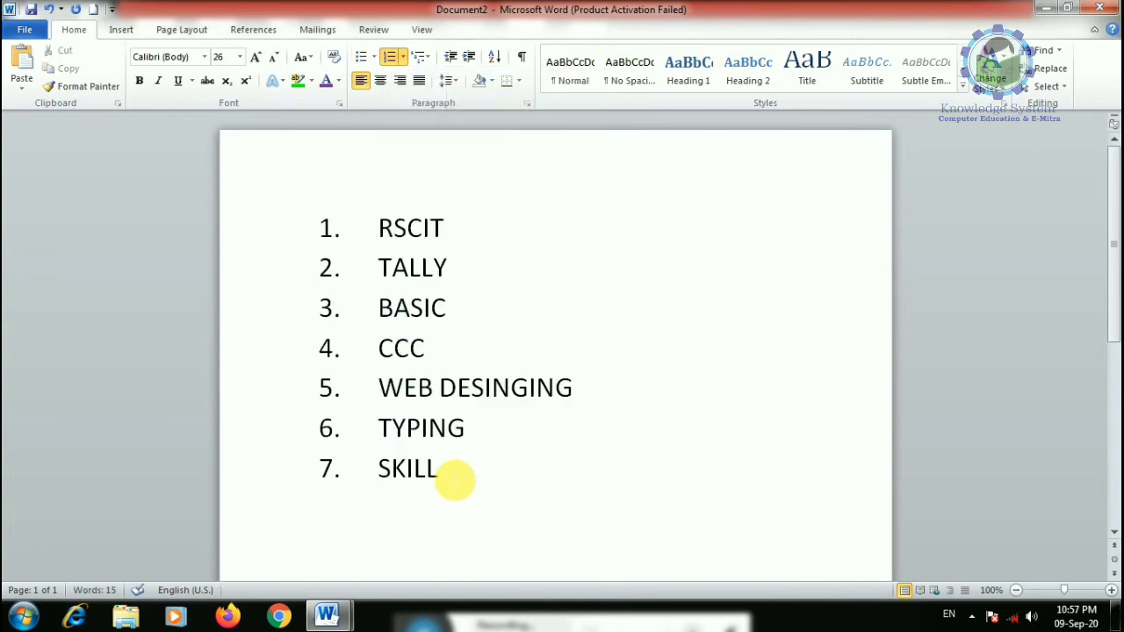
key(Return)
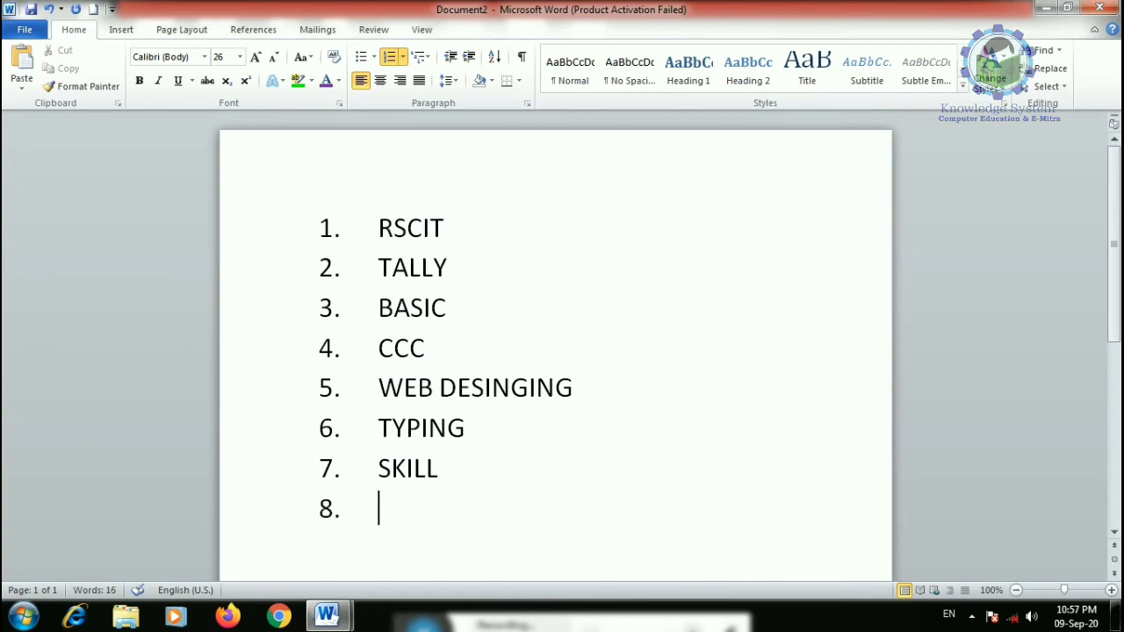
text(NIOS)
key(Return)
text(MS W O)
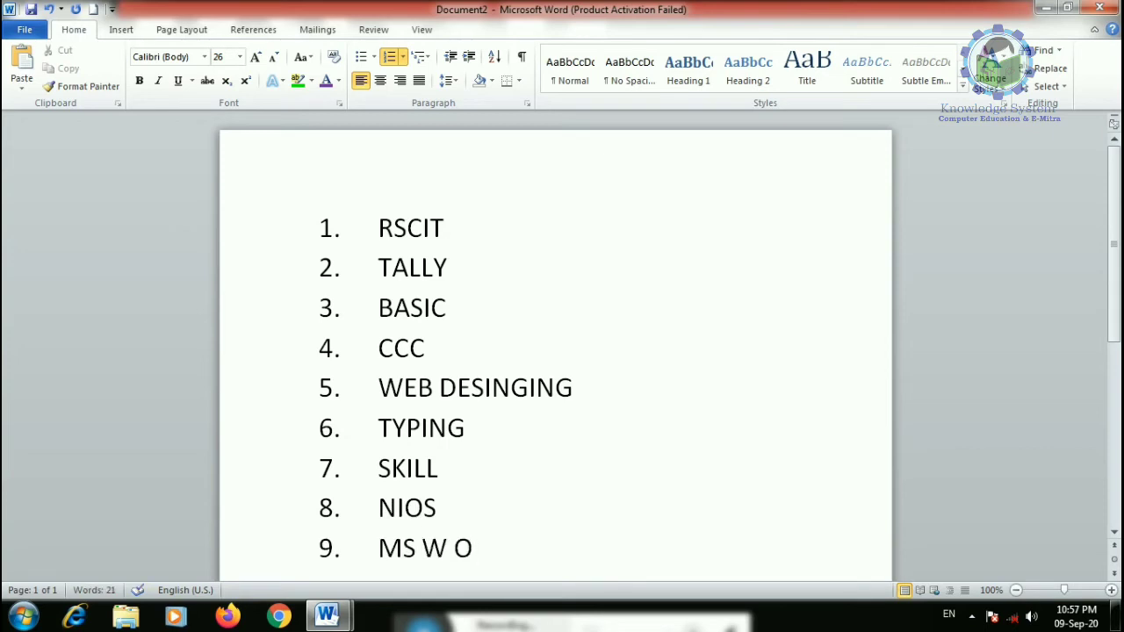
key(BackSpace)
text(OFFICE)
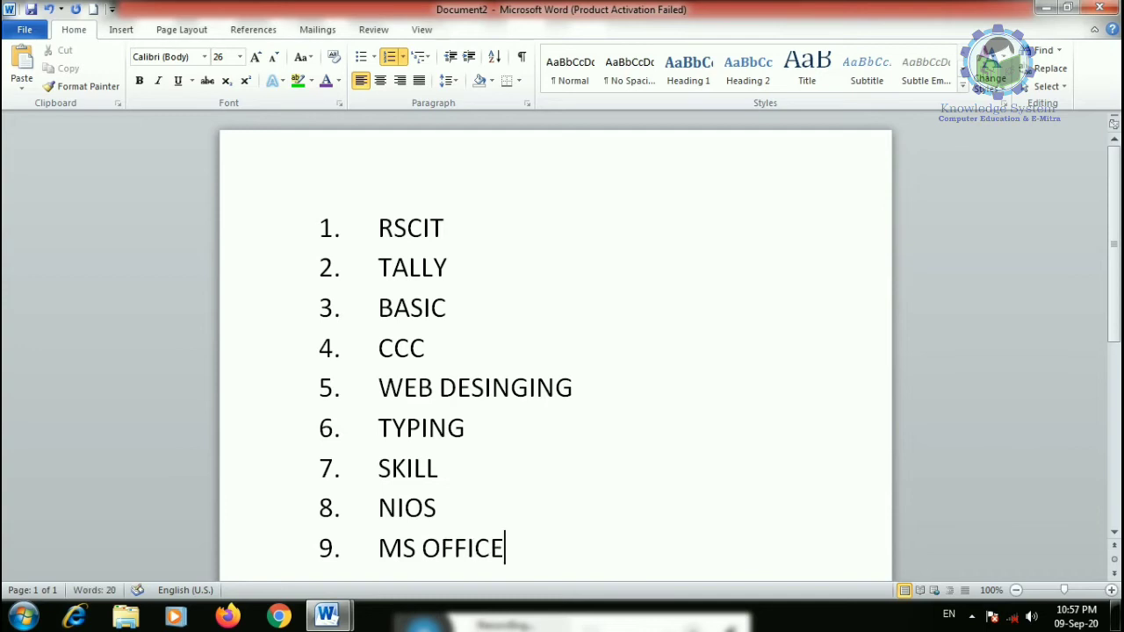
- Switch the list to A. B. C. lettering and delete the SKILL, NIOS and MS OFFICE items
drag(509, 552, 363, 226)
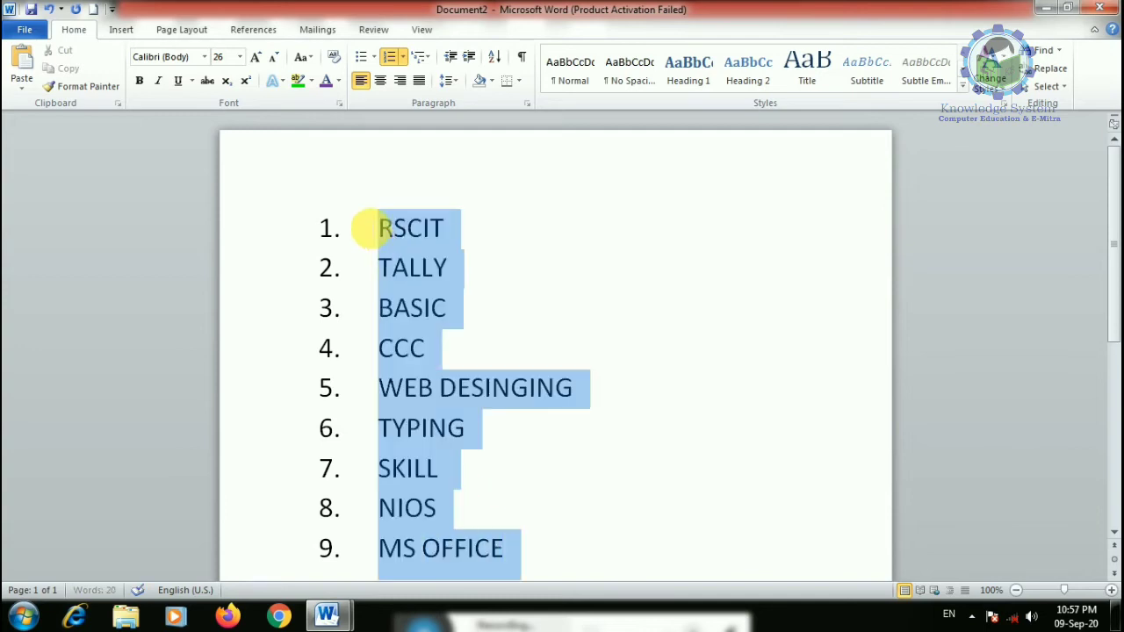
click(403, 57)
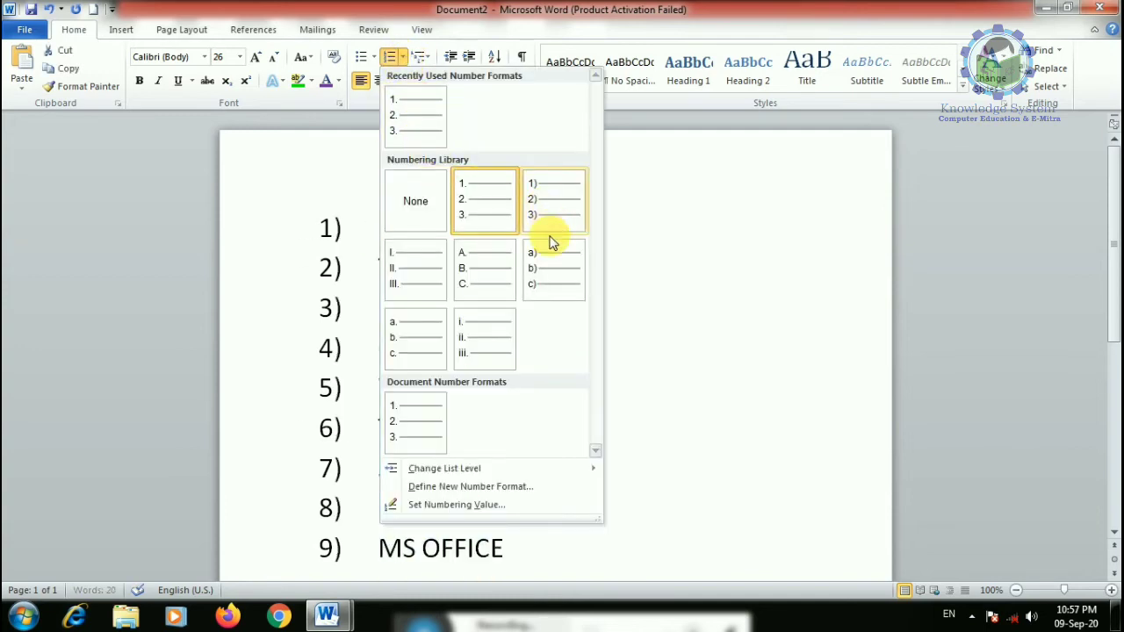
click(476, 287)
drag(462, 548, 356, 468)
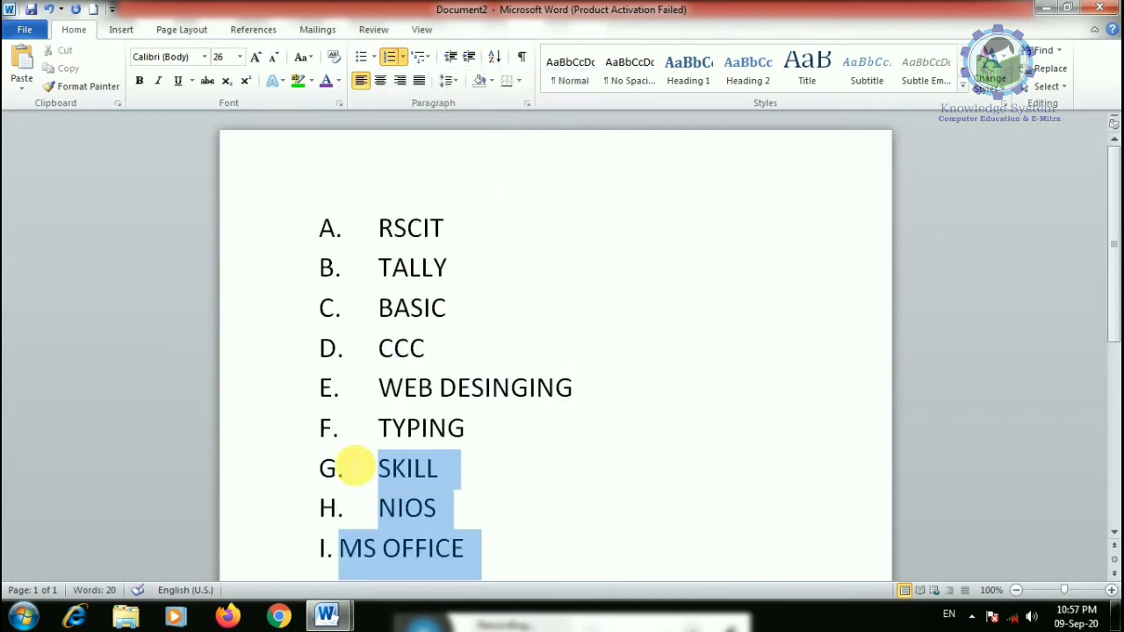
key(Delete)
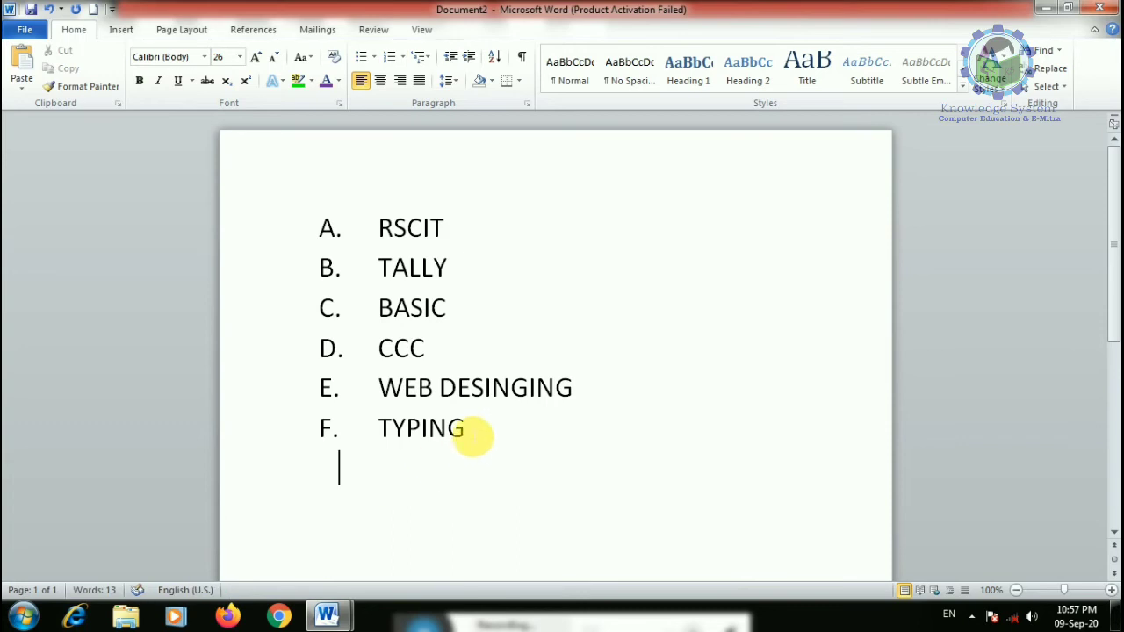
- Select the six items RSCIT to TYPING and delete the whole lettered list
drag(466, 428, 389, 226)
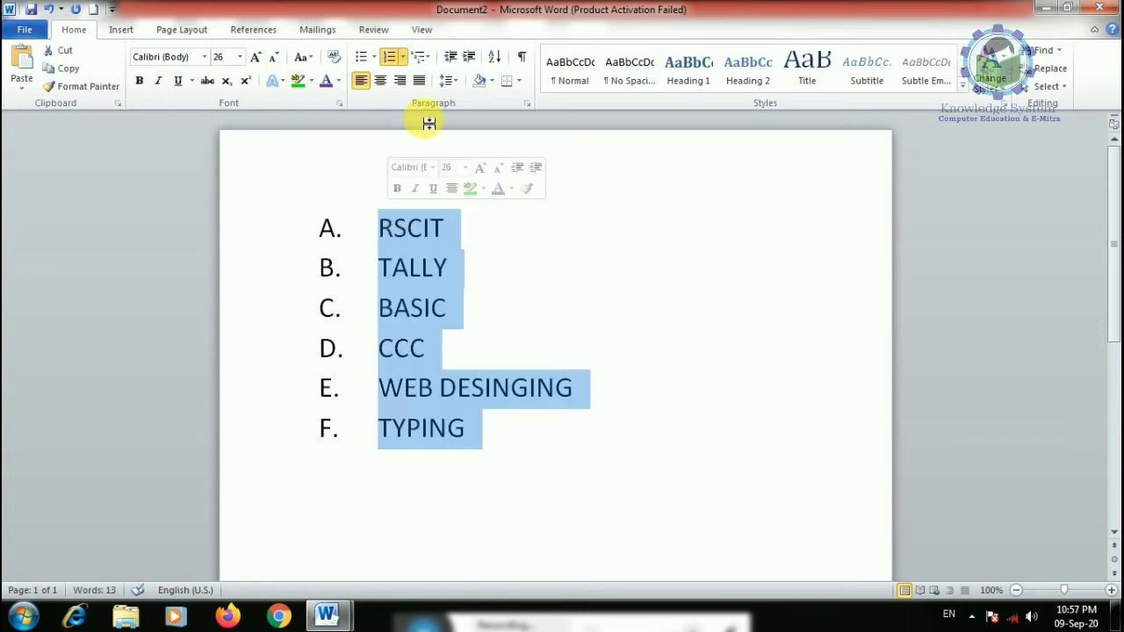
click(400, 57)
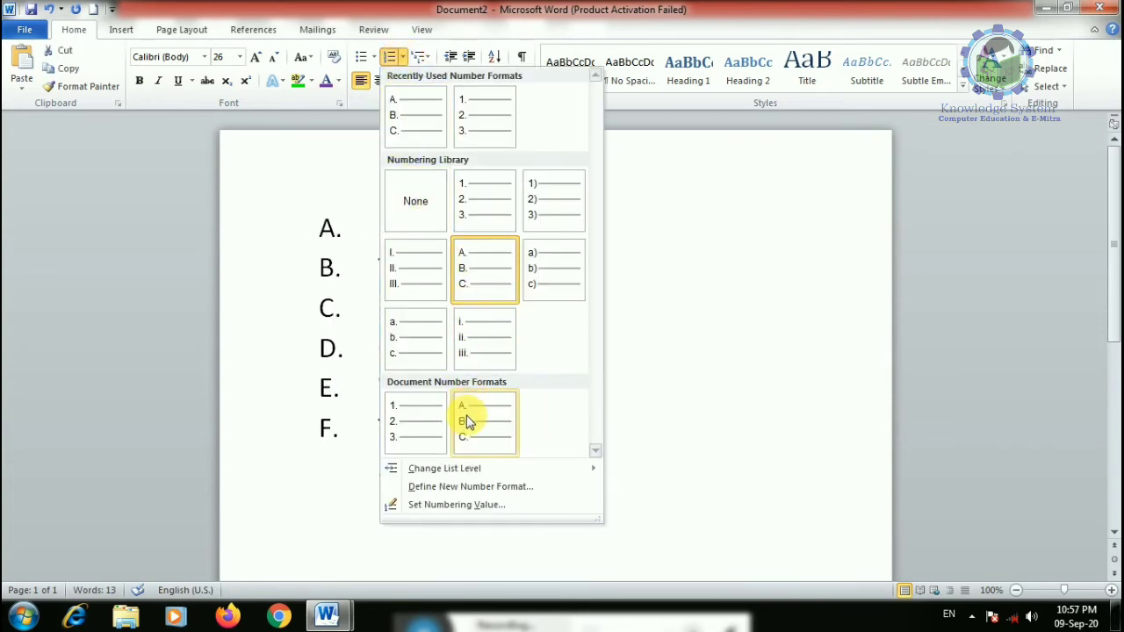
click(248, 485)
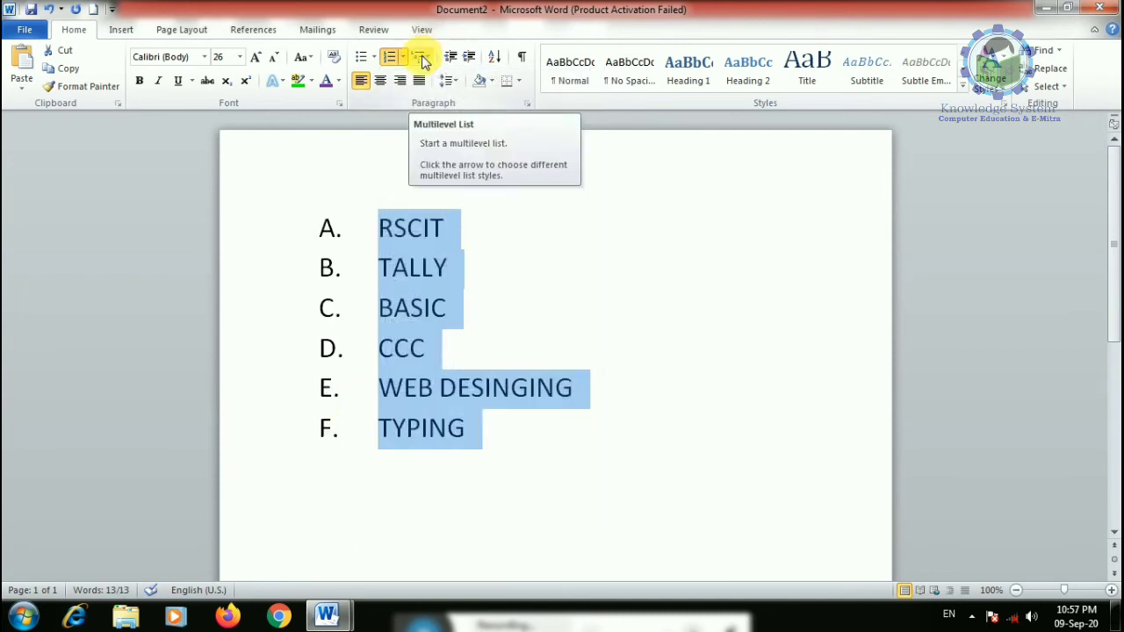
drag(500, 444, 318, 235)
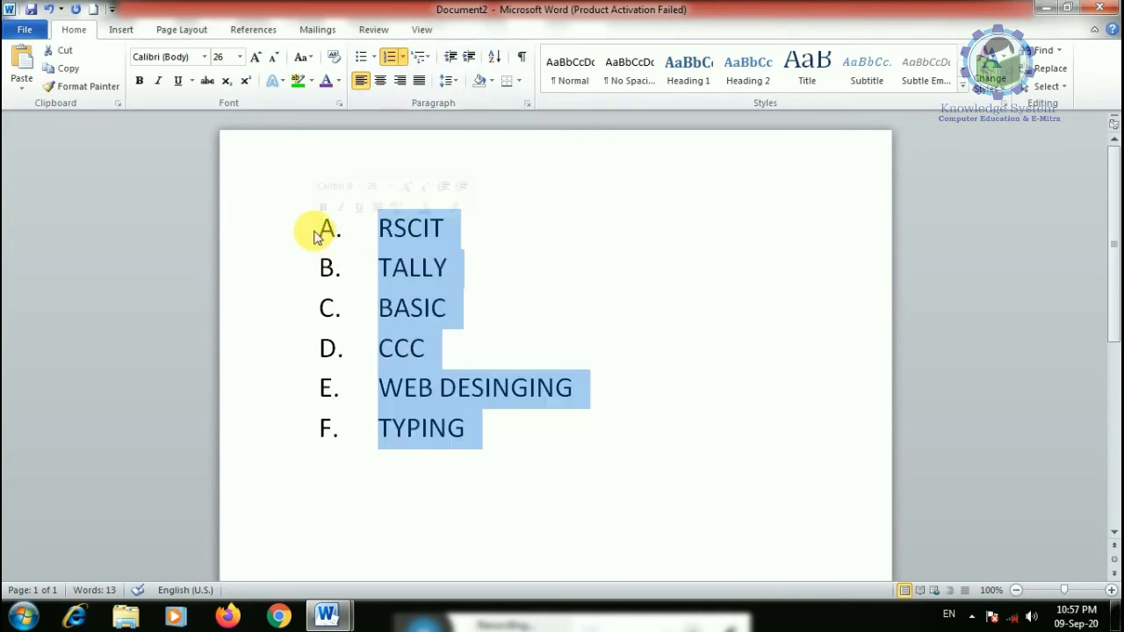
key(Delete)
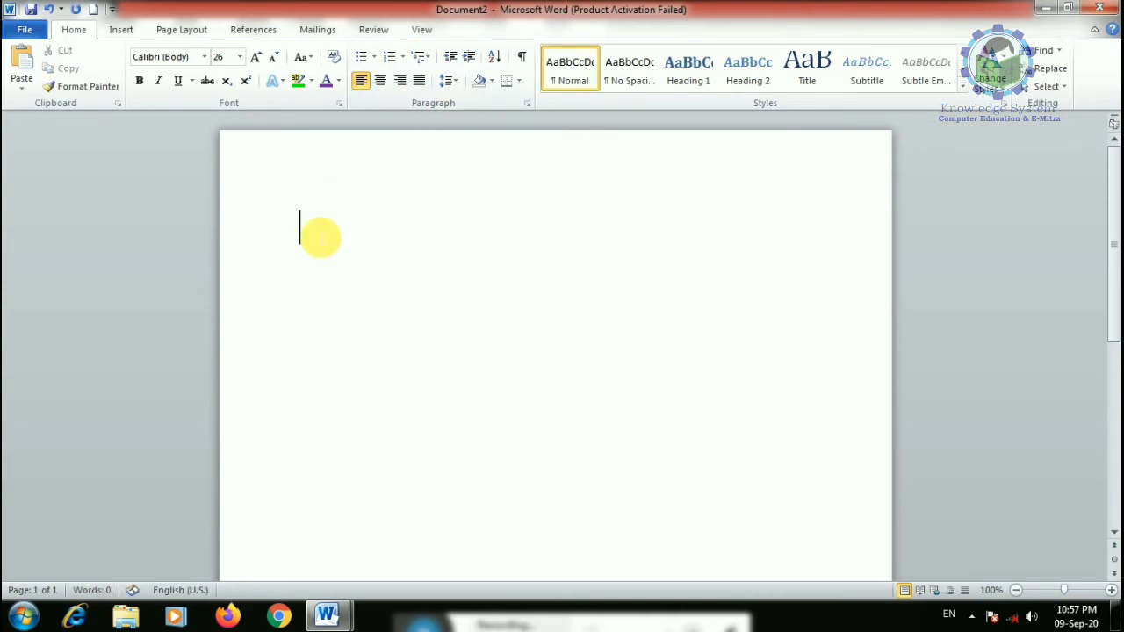
- Start a 1) a) i) multilevel list with INDIA as item 1)
text(1)
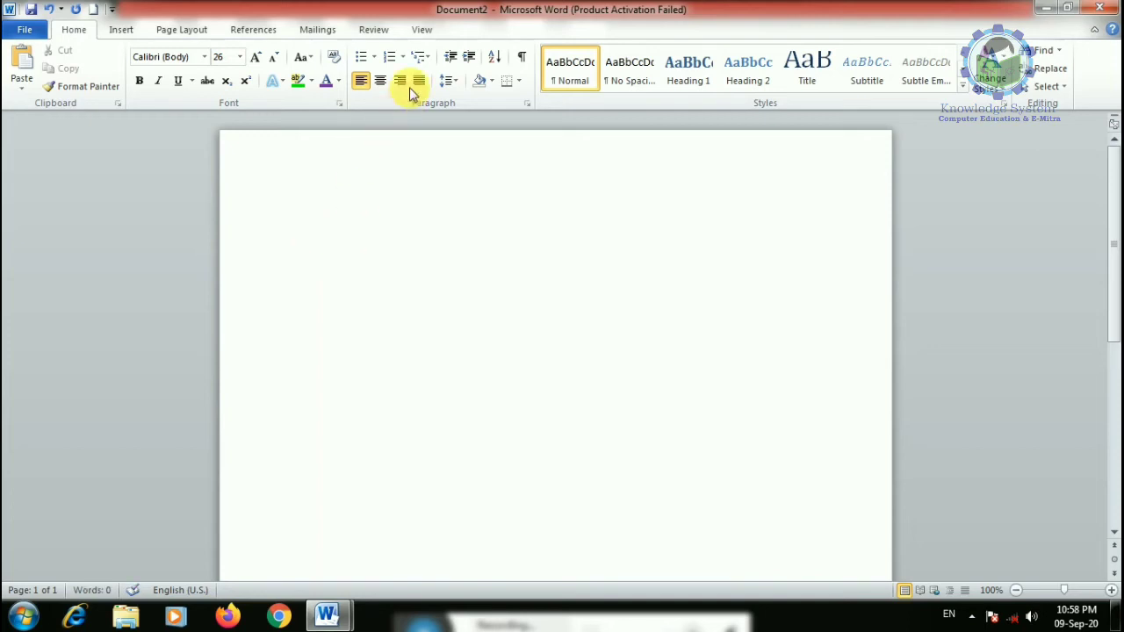
click(425, 58)
click(525, 220)
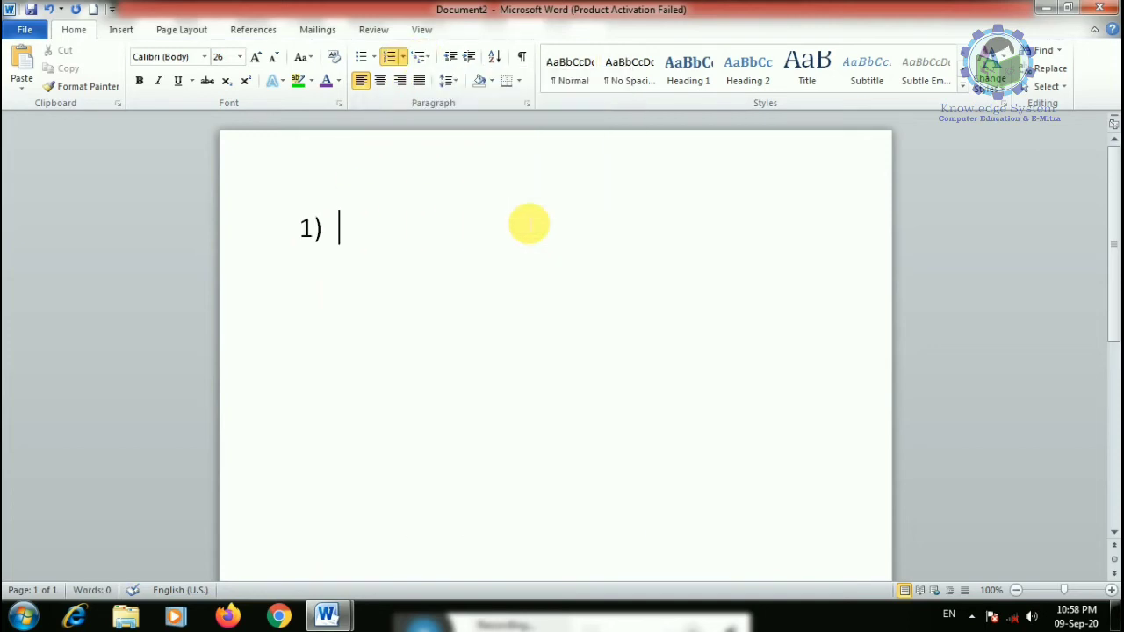
text(INDIA)
key(Return)
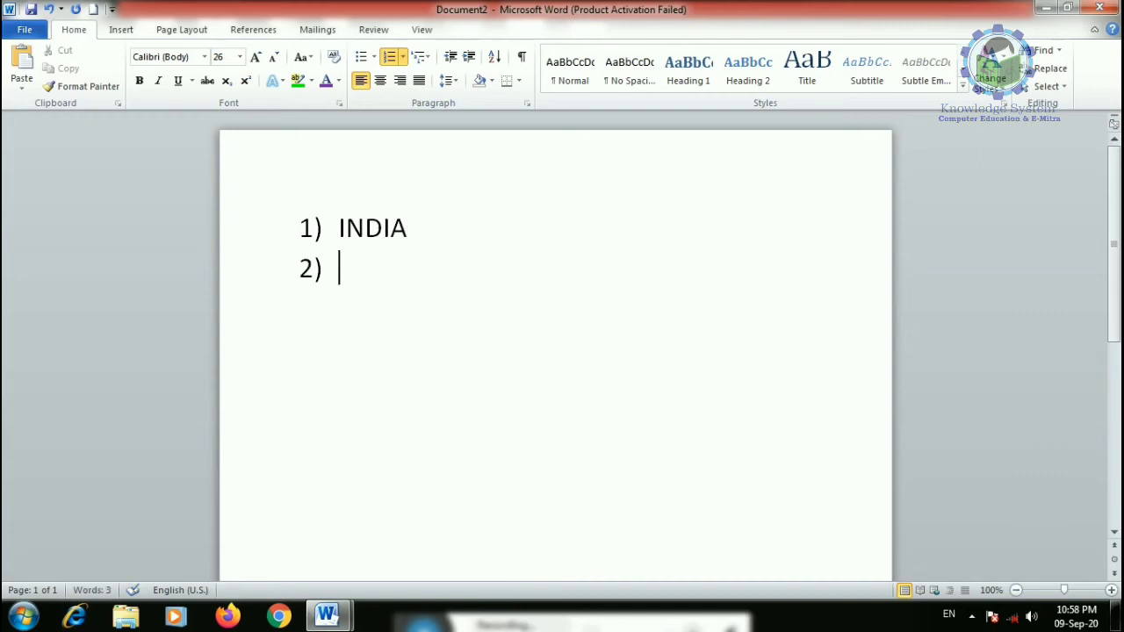
key(Tab)
- Add state RAJASTHAN with city JAIPUR and landmarks ALBERT HALL and HAWAMAHAL
text(RAJASTHABN)
key(BackSpace)
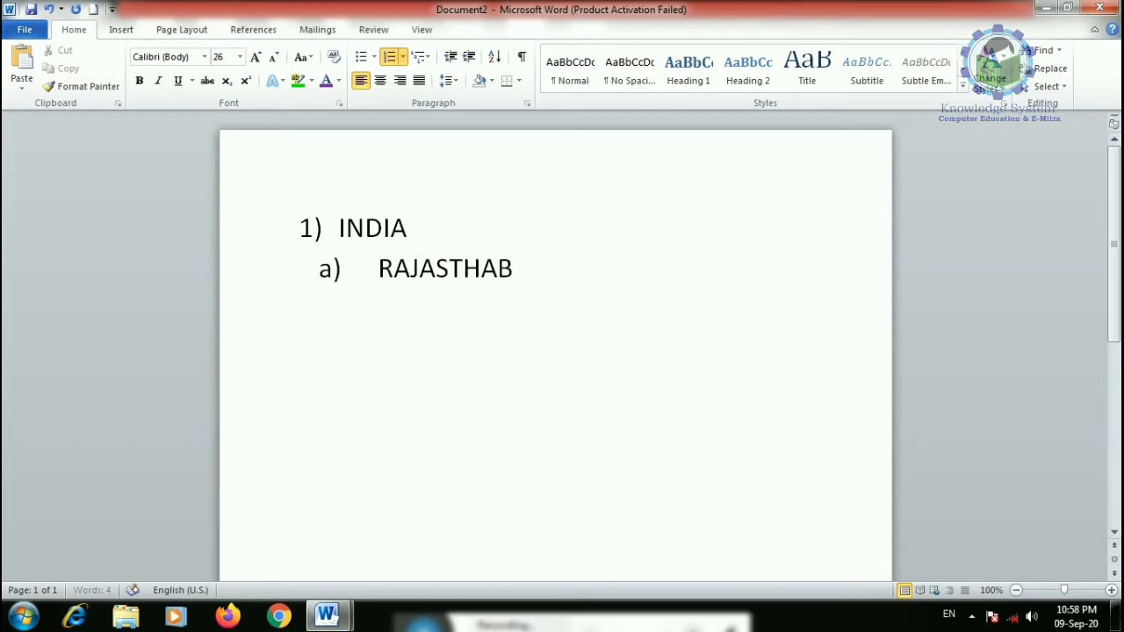
key(Return)
key(Tab)
text(JAIPUR)
key(Return)
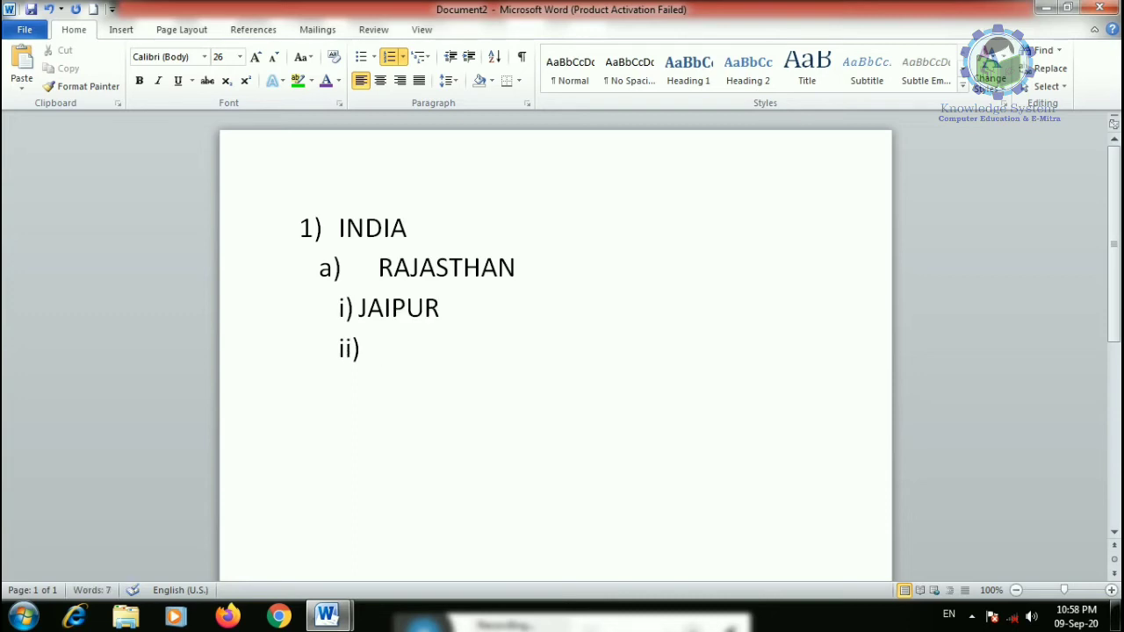
key(Tab)
text(ALBE)
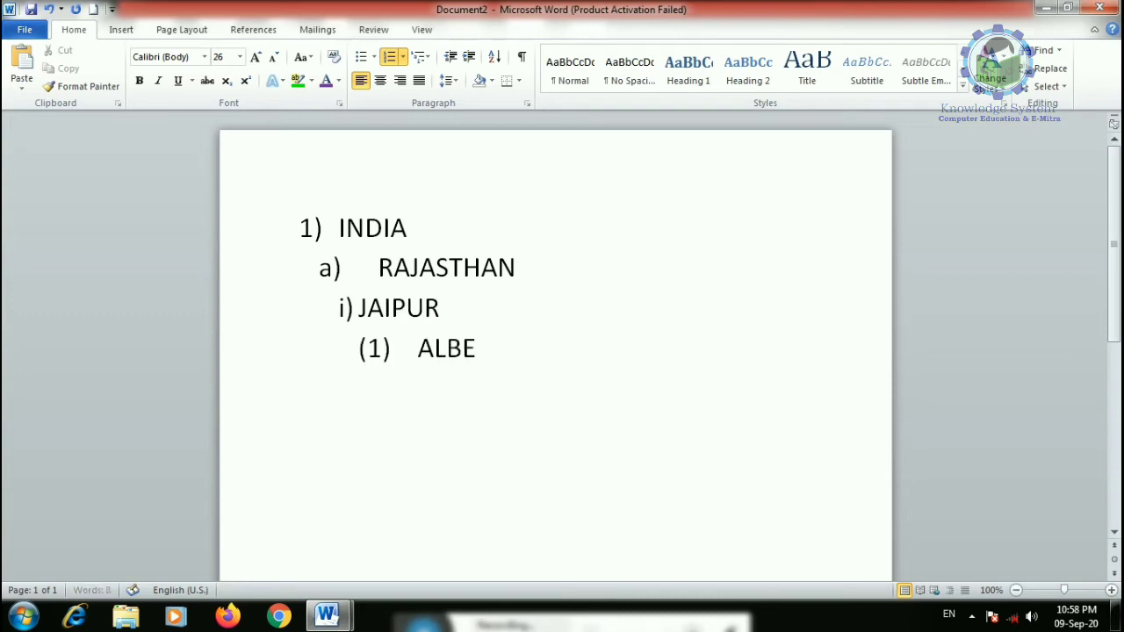
key(BackSpace)
key(BackSpace)
key(BackSpace)
key(BackSpace)
text(T HA)
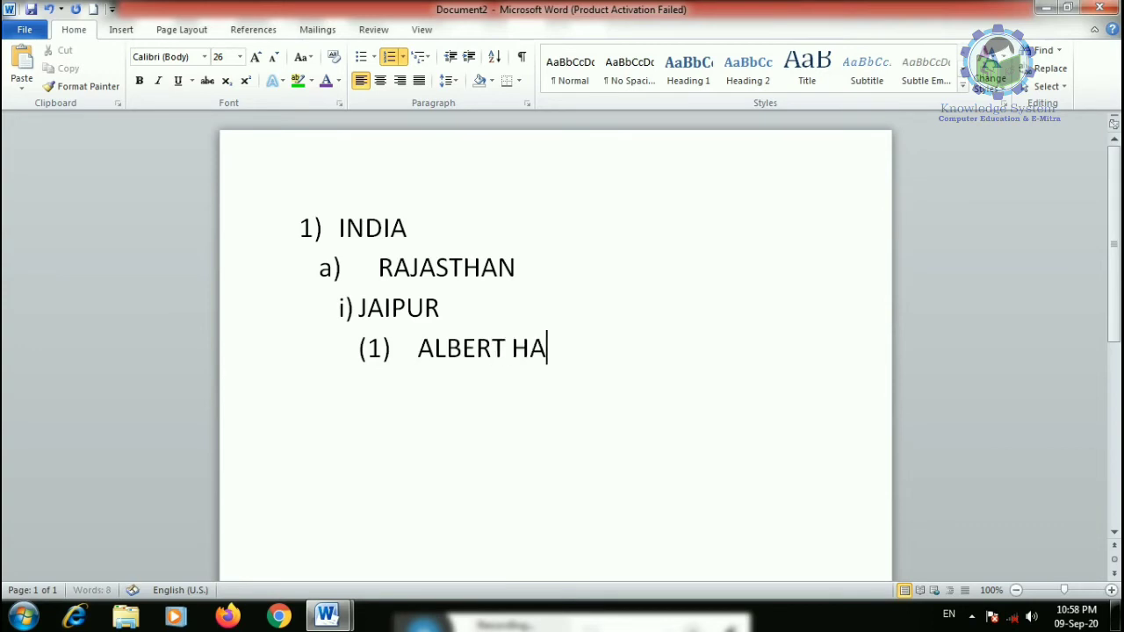
text(LL)
key(Return)
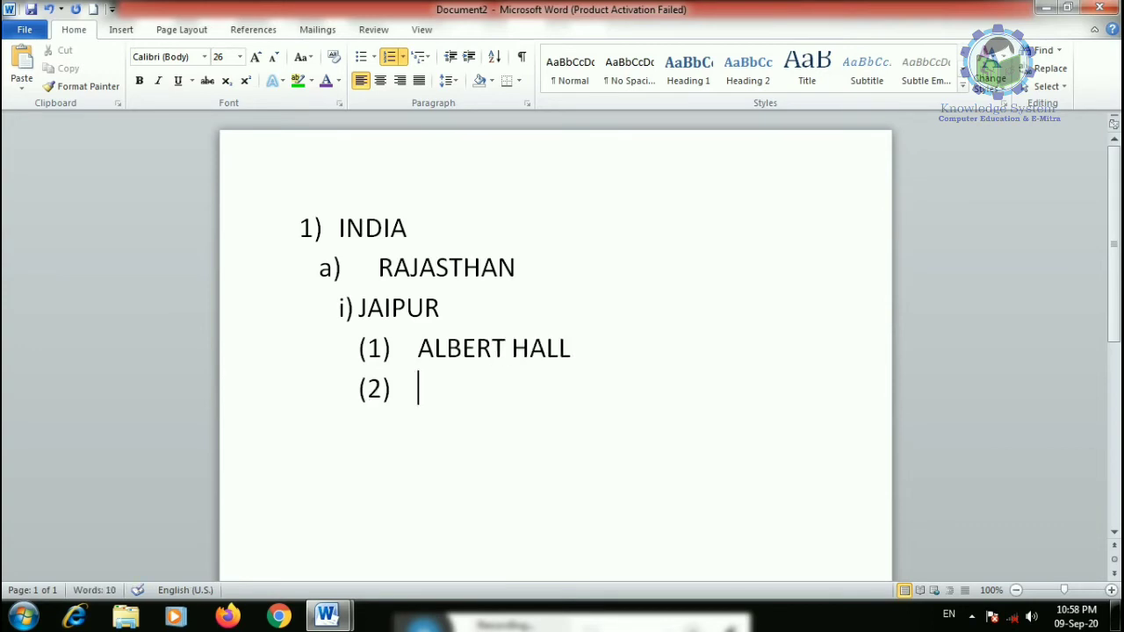
text(HAWAMAHAL)
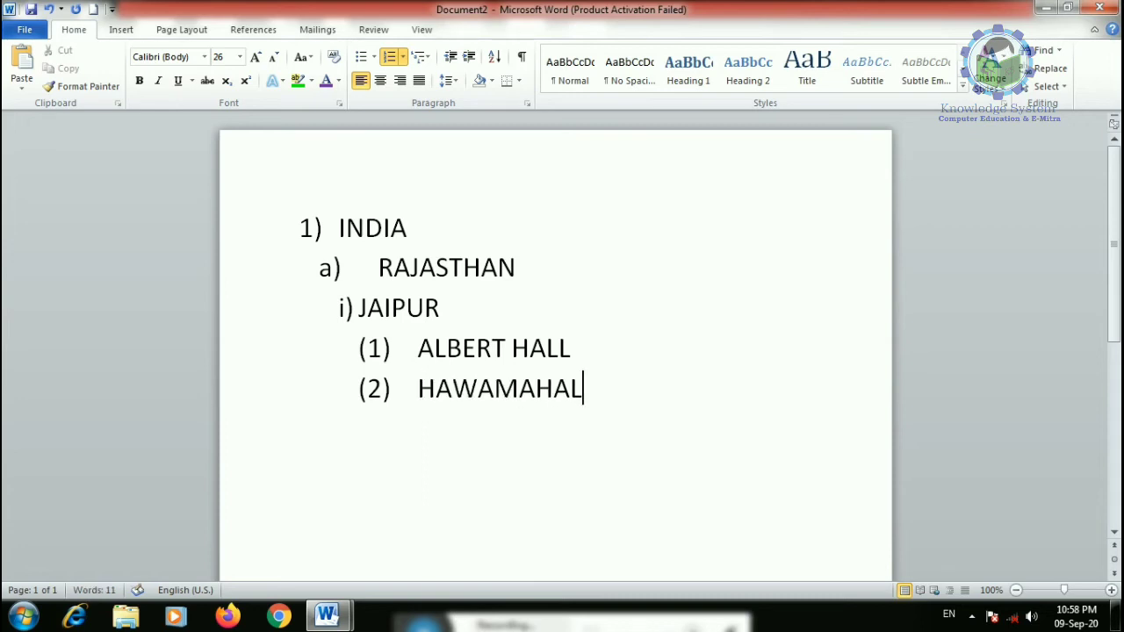
- Add city AJMER under RAJASTHAN with landmarks DARHA and TARAGARH
key(Return)
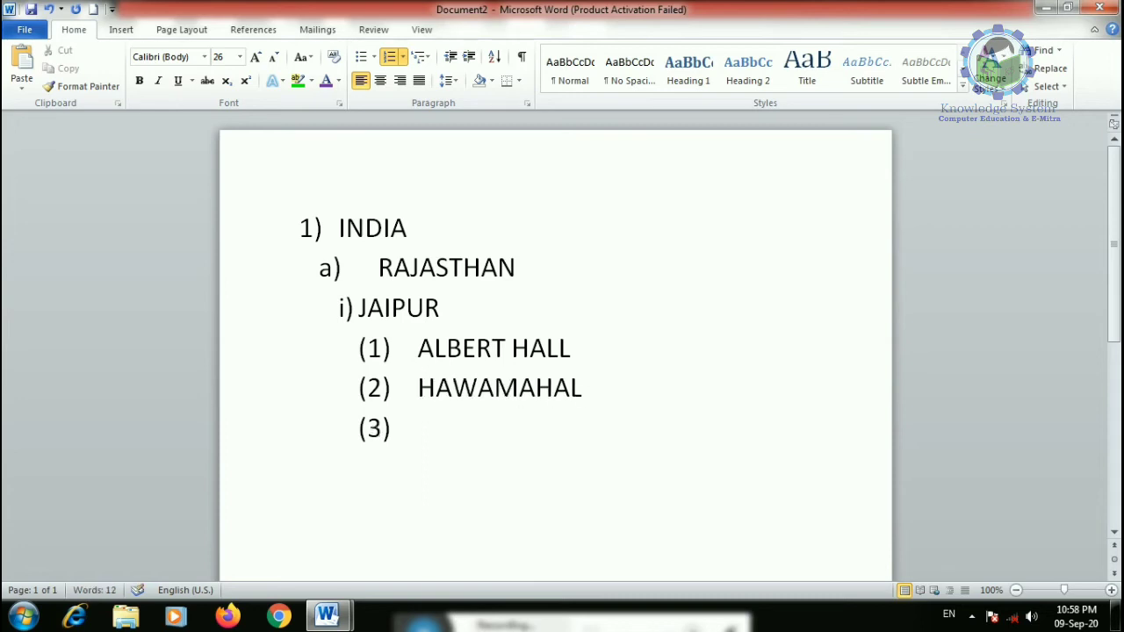
key(shift+Tab)
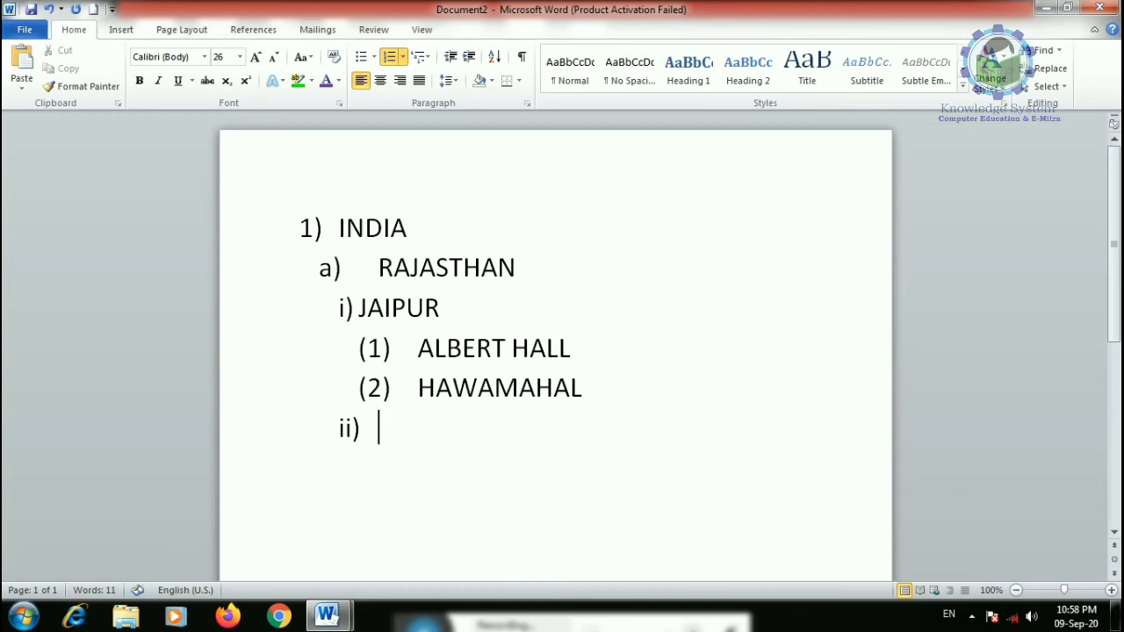
text(AJMER)
key(Return)
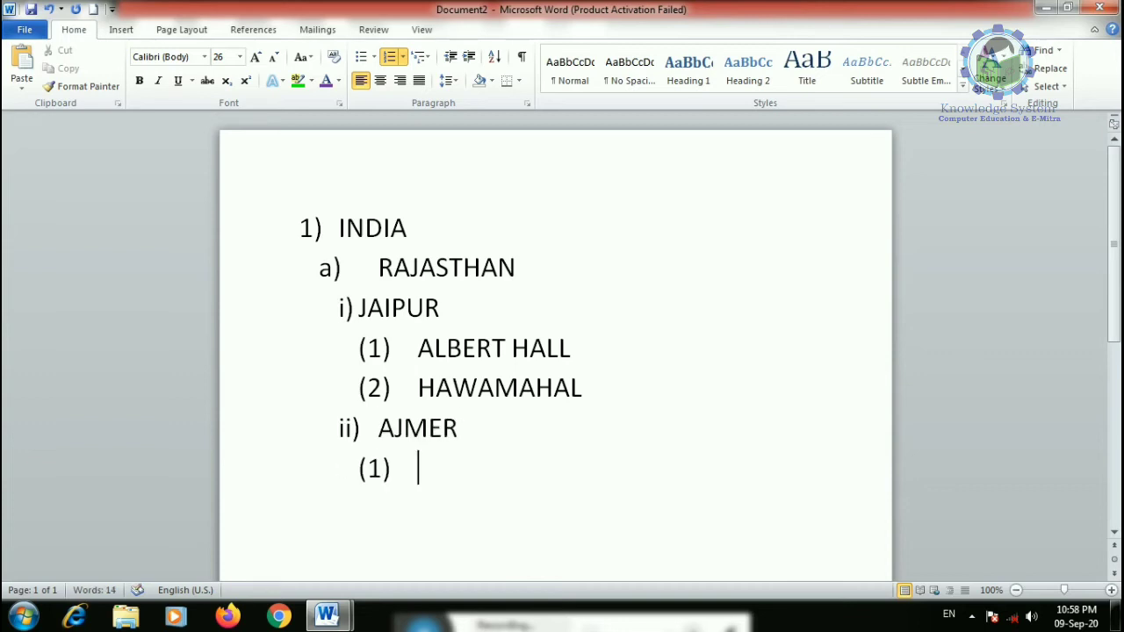
text(DARHAG)
key(Return)
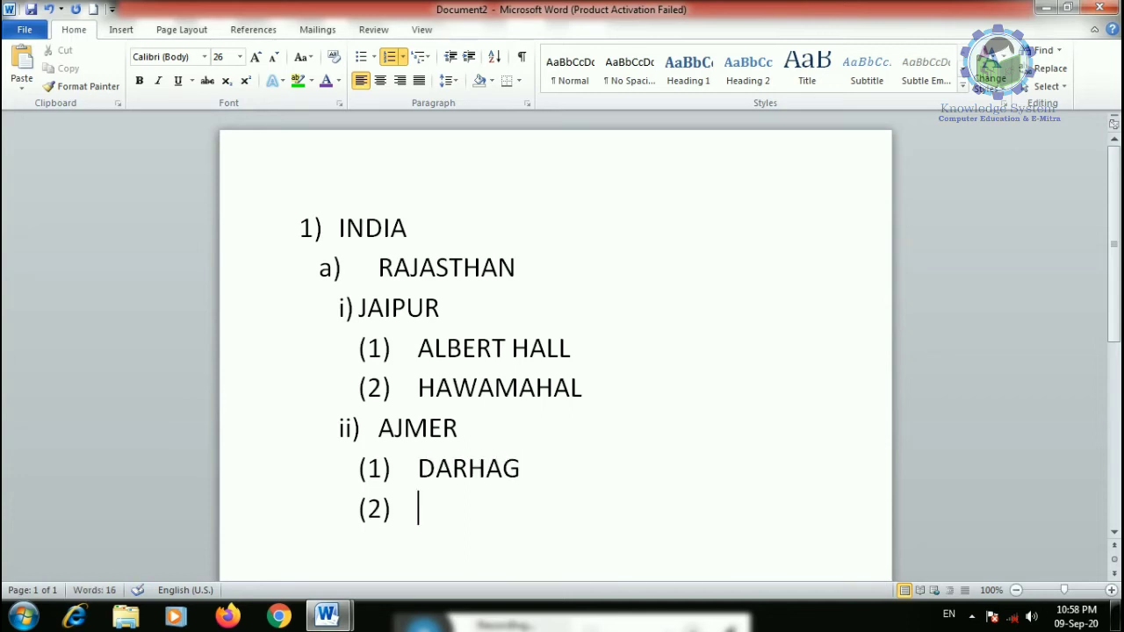
text(TARAGARH)
key(Return)
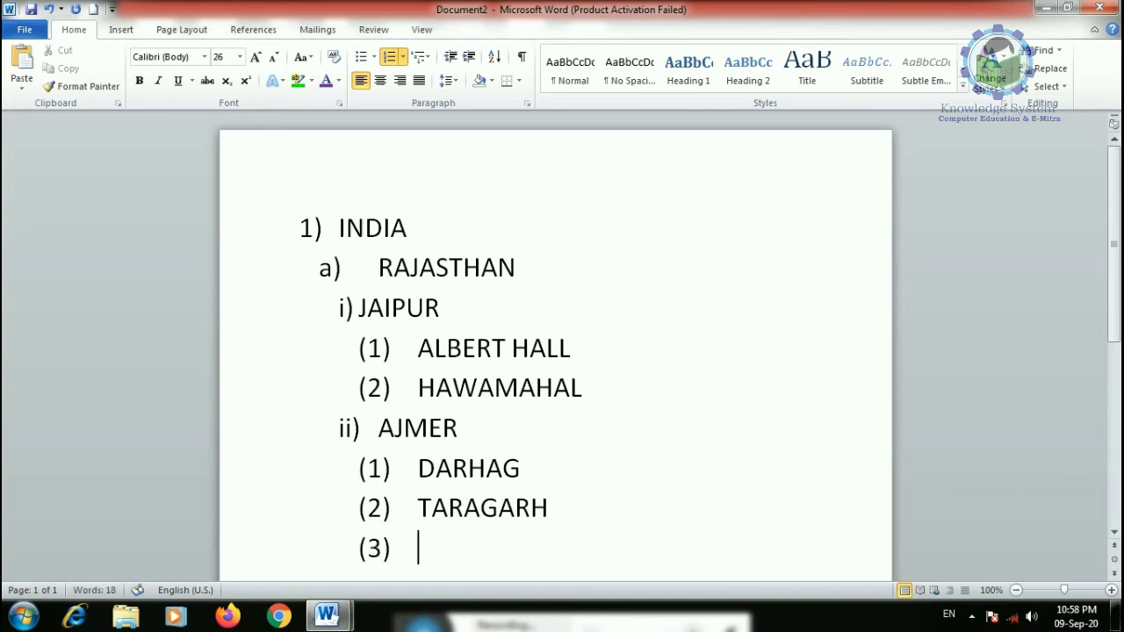
key(shift+Tab)
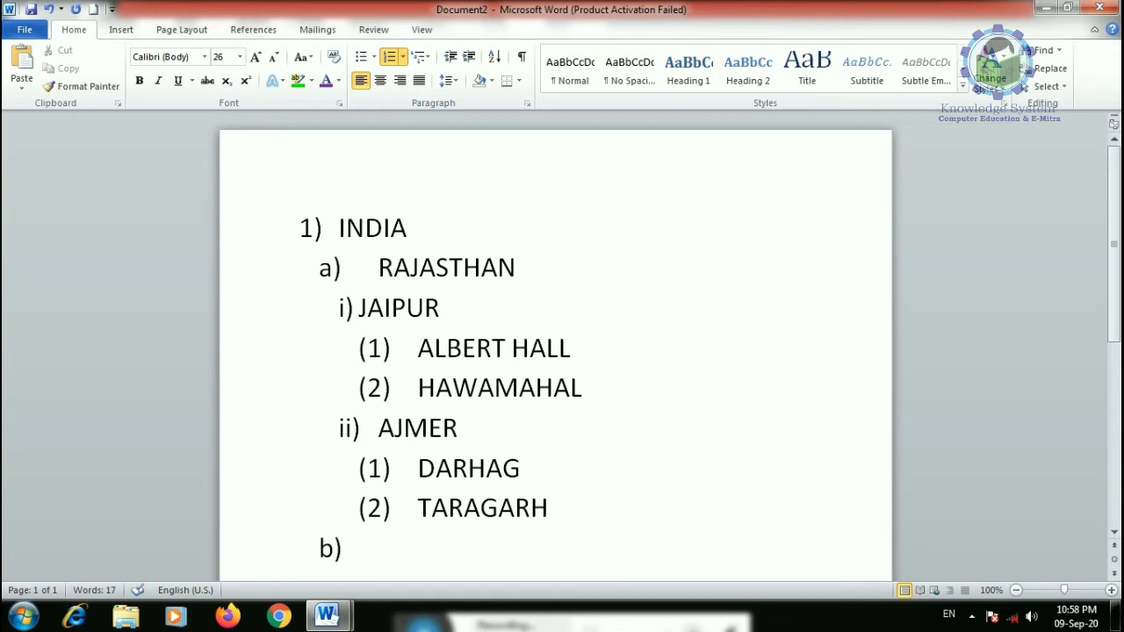
- Add state MAHARASTRA with city MUMBAI and landmark ELEFENTA CAVE, leaving an empty item 2)
scroll(527, 225, down, 1)
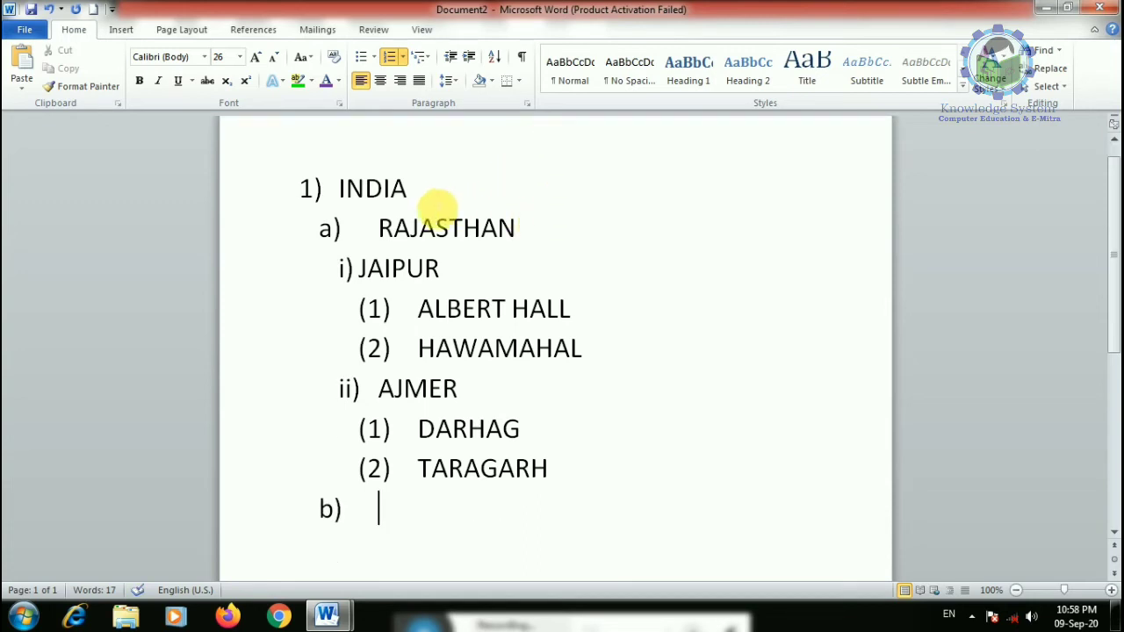
text(MAHARASTRA)
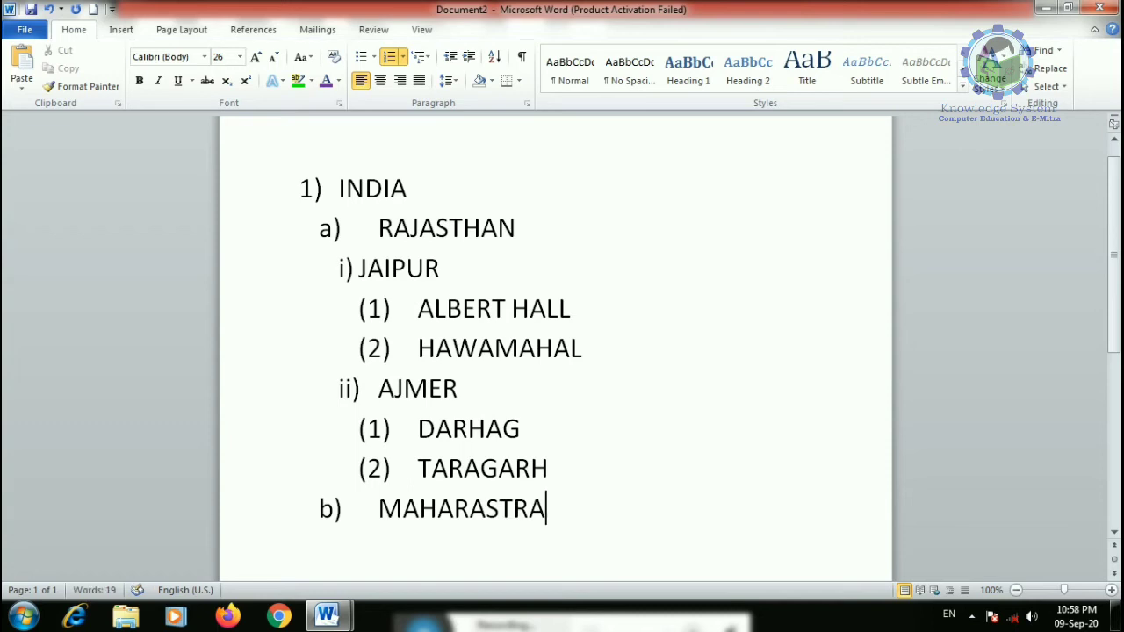
key(Return)
key(Tab)
text(MUMBAI)
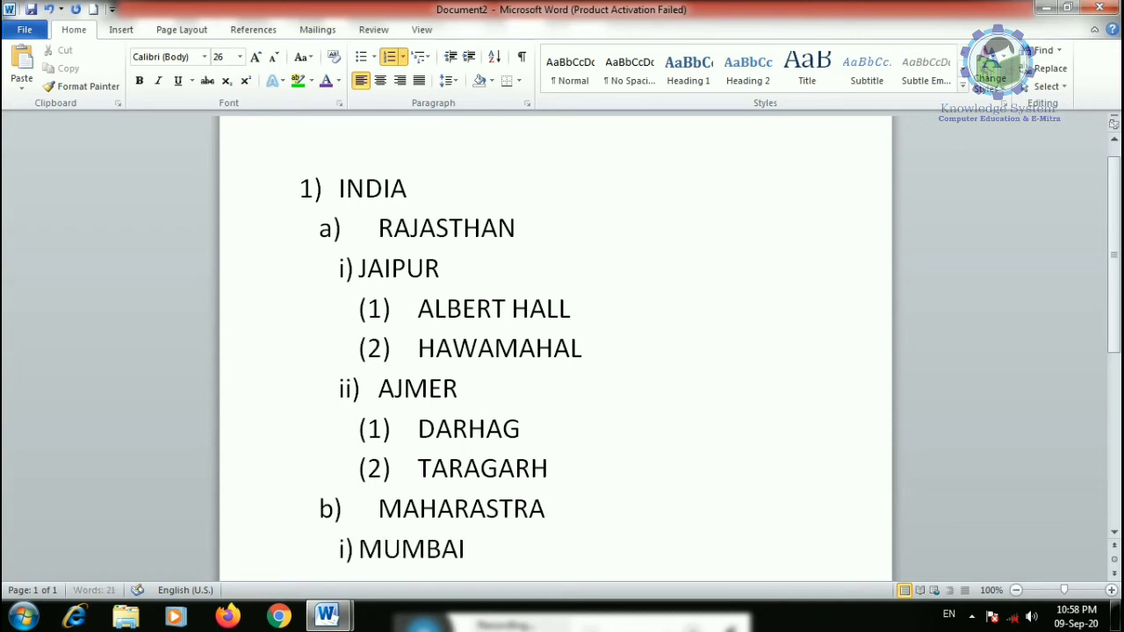
key(Return)
key(Tab)
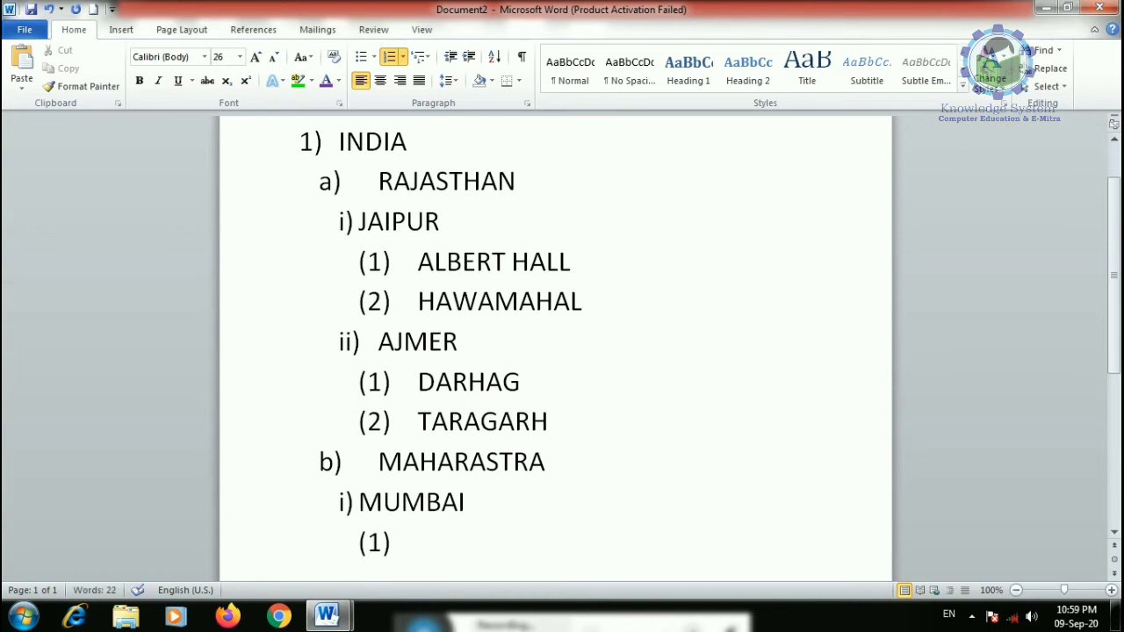
text(ELEFENTA)
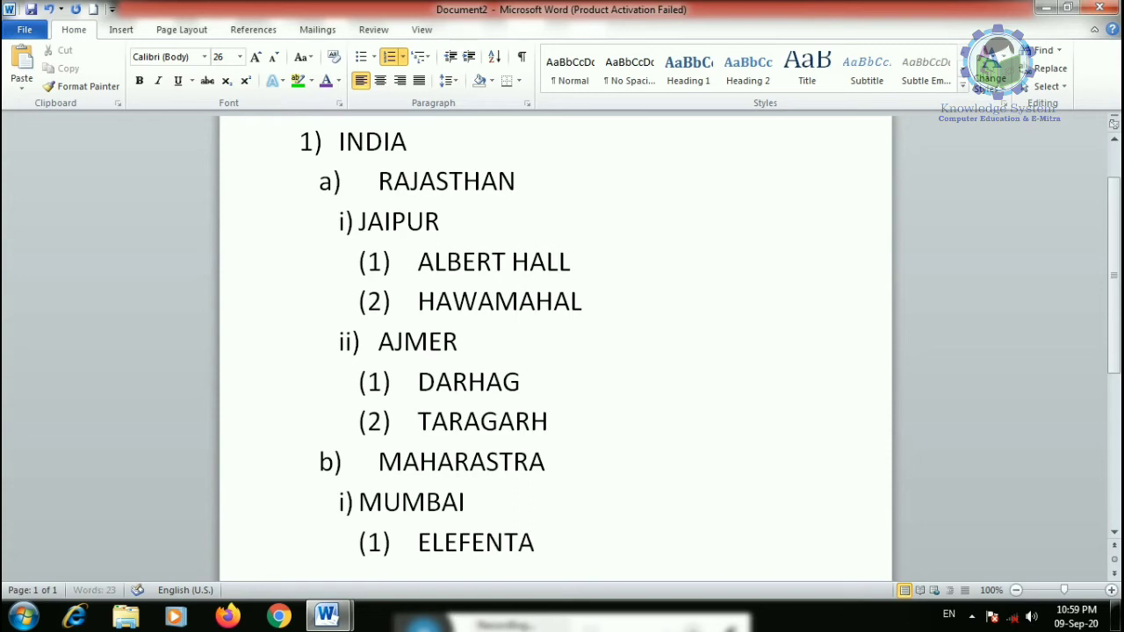
text( CAVE)
key(Return)
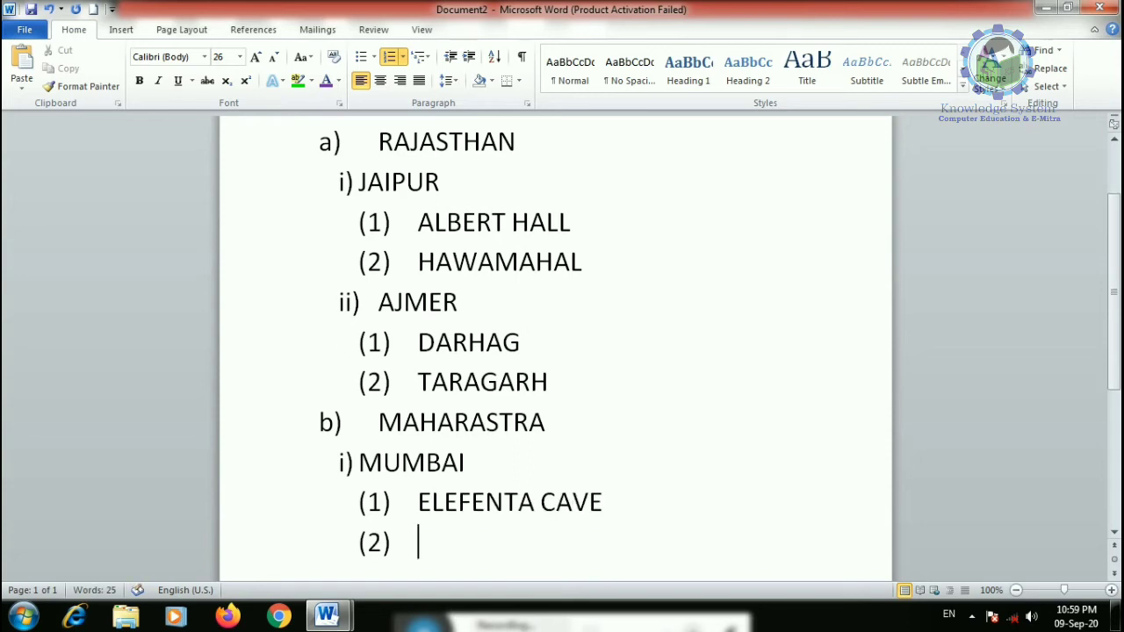
key(shift+Tab)
key(shift+Tab)
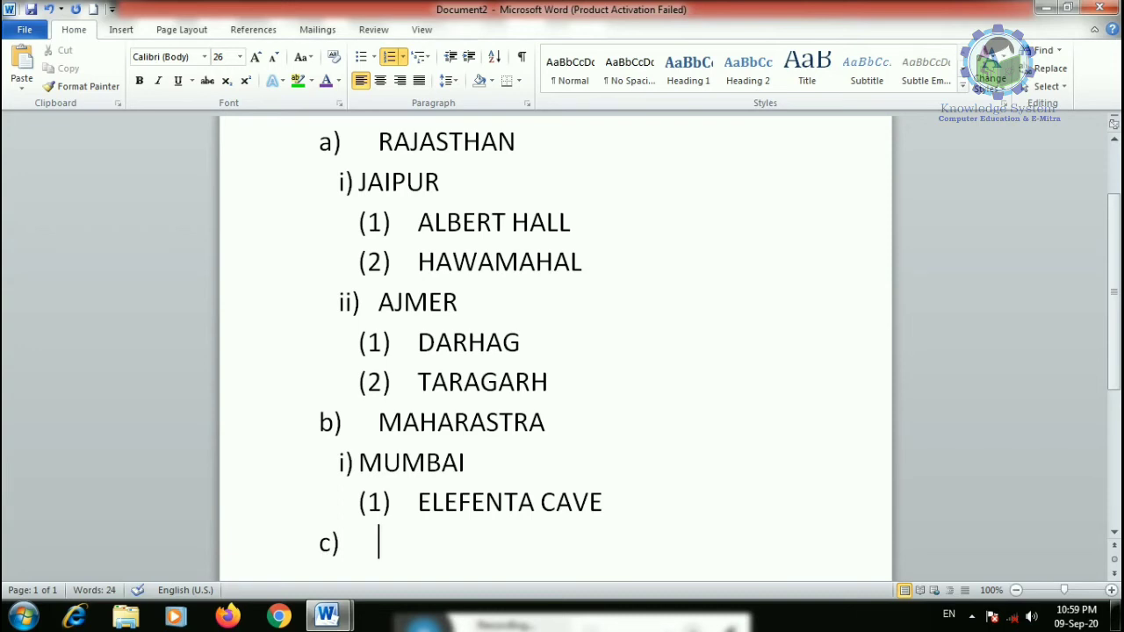
key(shift+Tab)
scroll(547, 465, up, 1)
scroll(413, 448, down, 1)
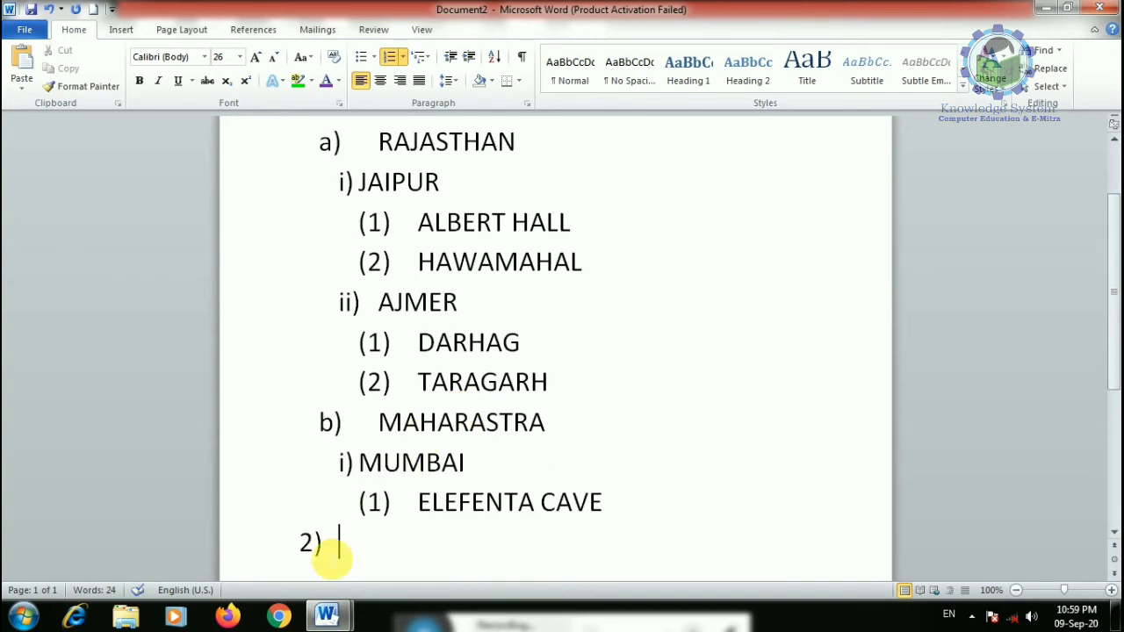
key(ctrl+a)
- Resize the entire list text to 15 pt
key(ctrl+shift+comma)
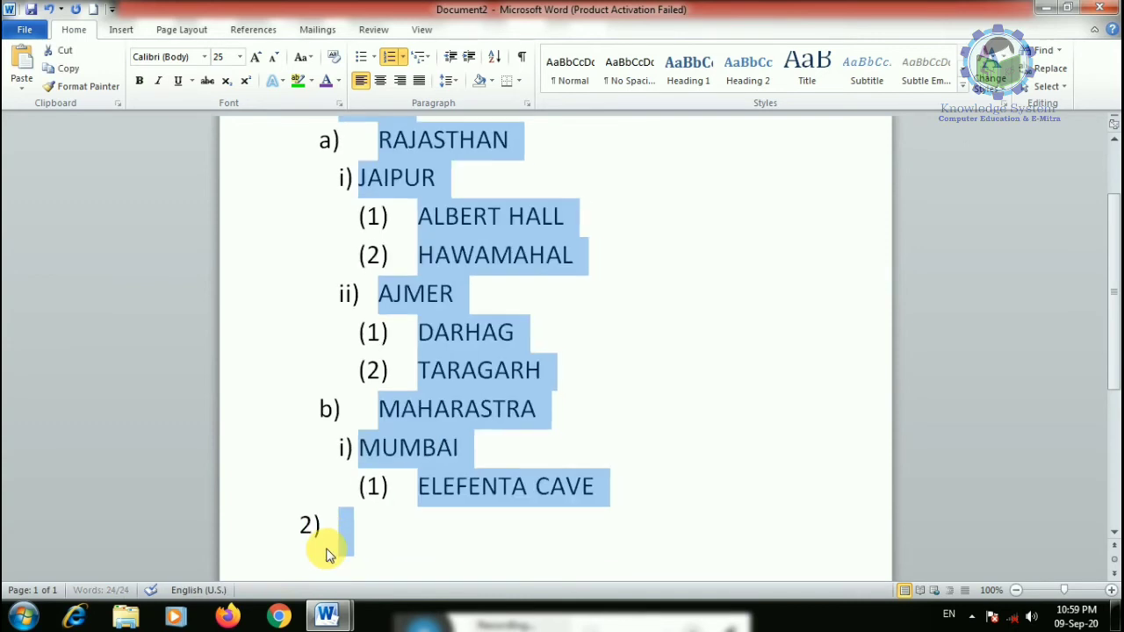
key(ctrl+shift+comma)
key(ctrl+shift+comma)
key(ctrl+shift+comma)
key(ctrl+shift+comma)
key(ctrl+shift+comma)
key(ctrl+shift+comma)
key(ctrl+shift+comma)
key(ctrl+shift+comma)
key(ctrl+shift+comma)
key(ctrl+shift+comma)
key(ctrl+shift+comma)
key(ctrl+bracketright)
key(ctrl+bracketright)
key(ctrl+bracketright)
key(ctrl+bracketright)
key(ctrl+bracketright)
key(ctrl+bracketright)
key(ctrl+bracketright)
key(ctrl+bracketright)
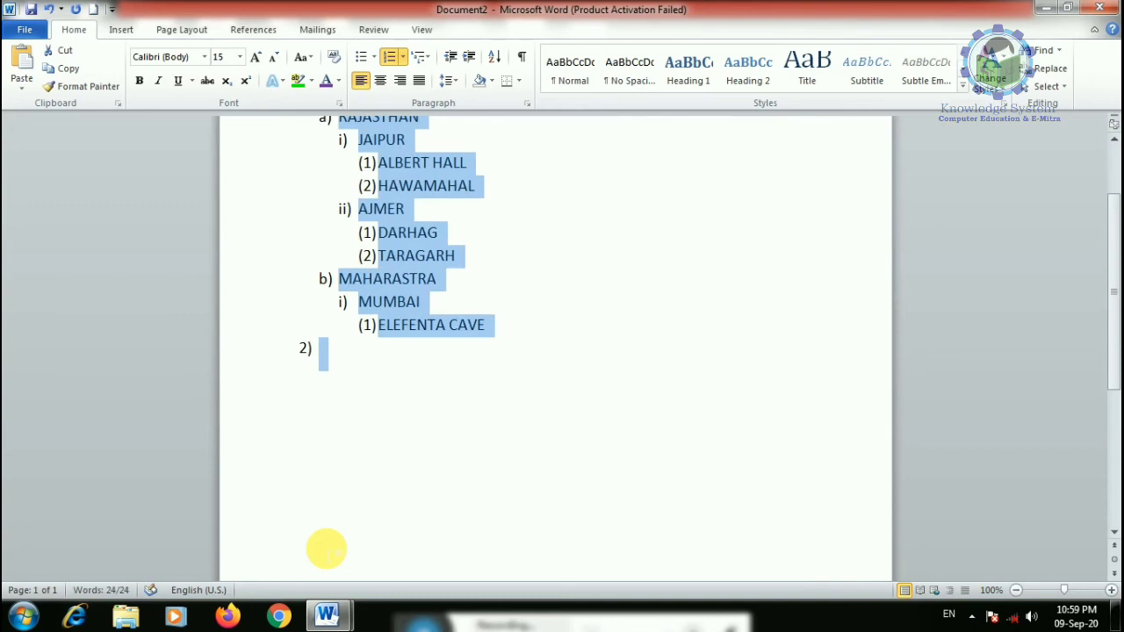
scroll(352, 527, up, 2)
- Type SRI LANKA as item 2) with COLOMBO nested beneath it as a)
click(372, 454)
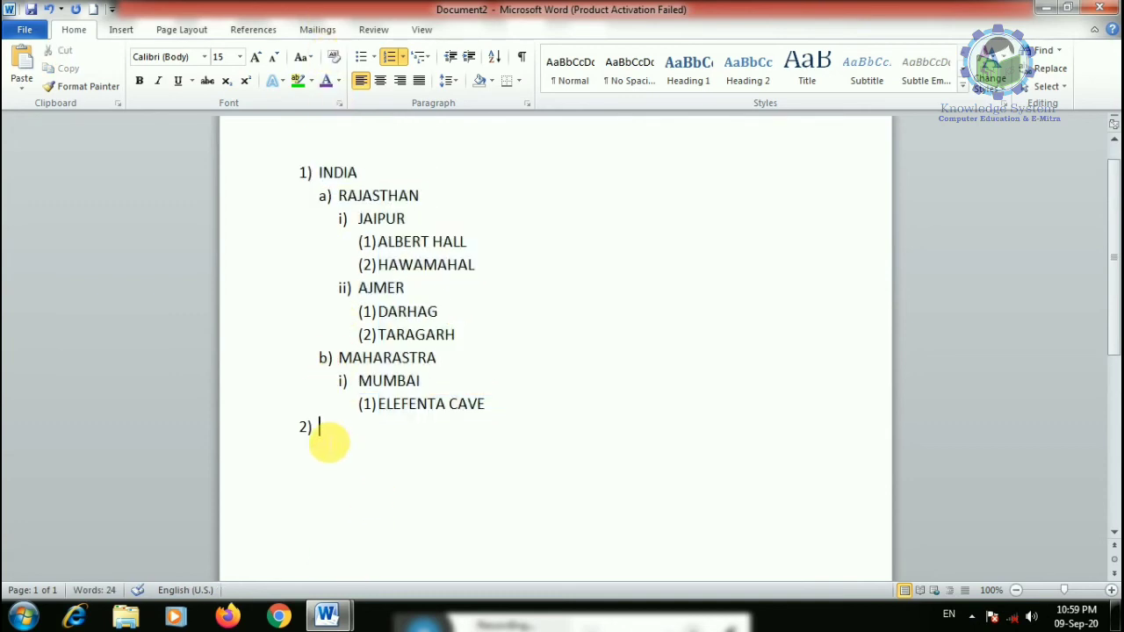
text(SR)
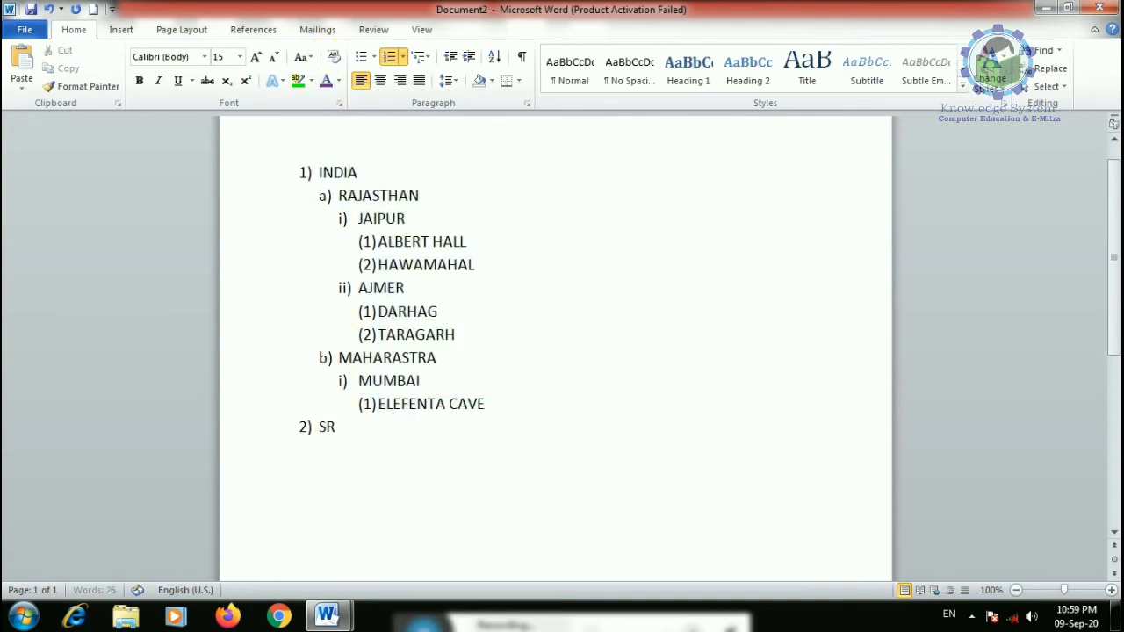
text(I LANKA)
key(Return)
key(Tab)
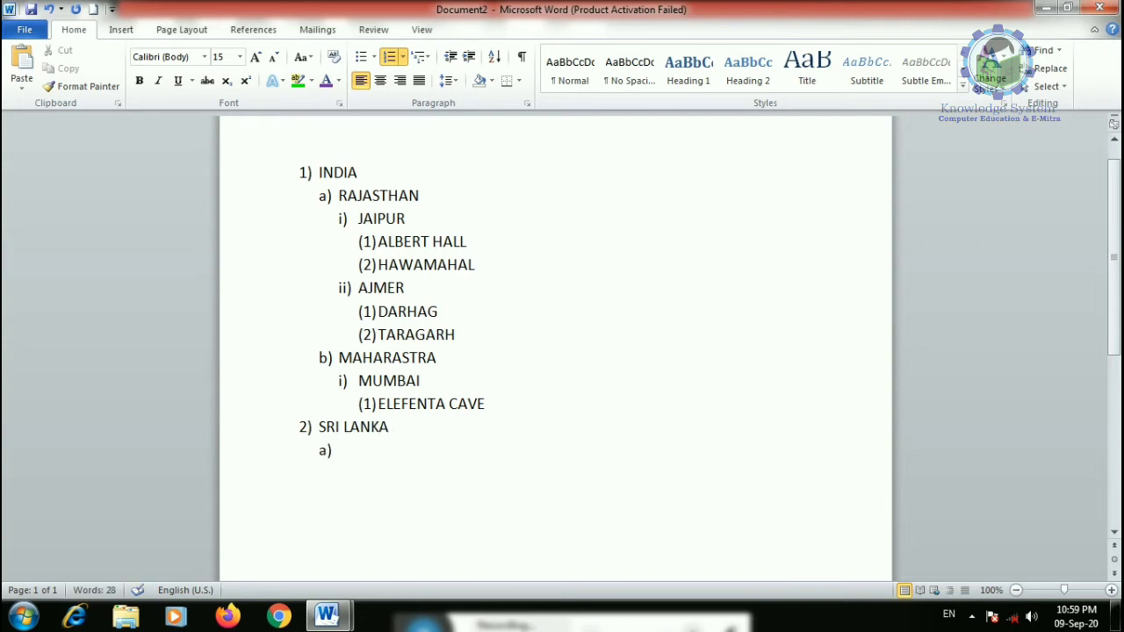
text(COL)
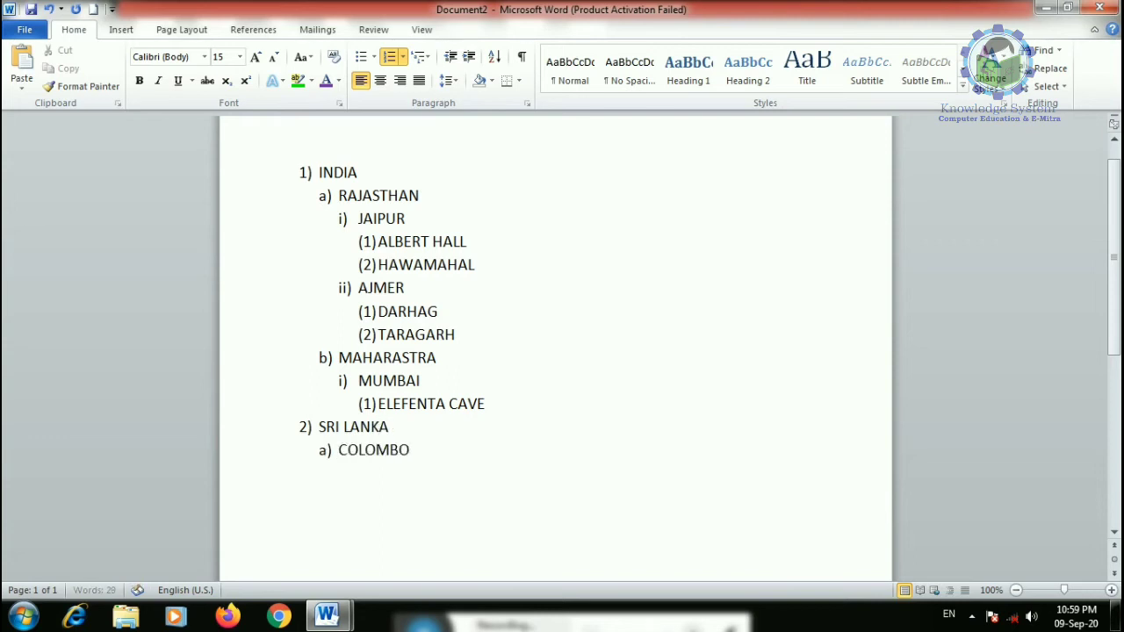
text(OMBO)
key(Return)
key(Tab)
- Indent the selected list several steps right, then bring it back to the left margin
drag(399, 501, 318, 172)
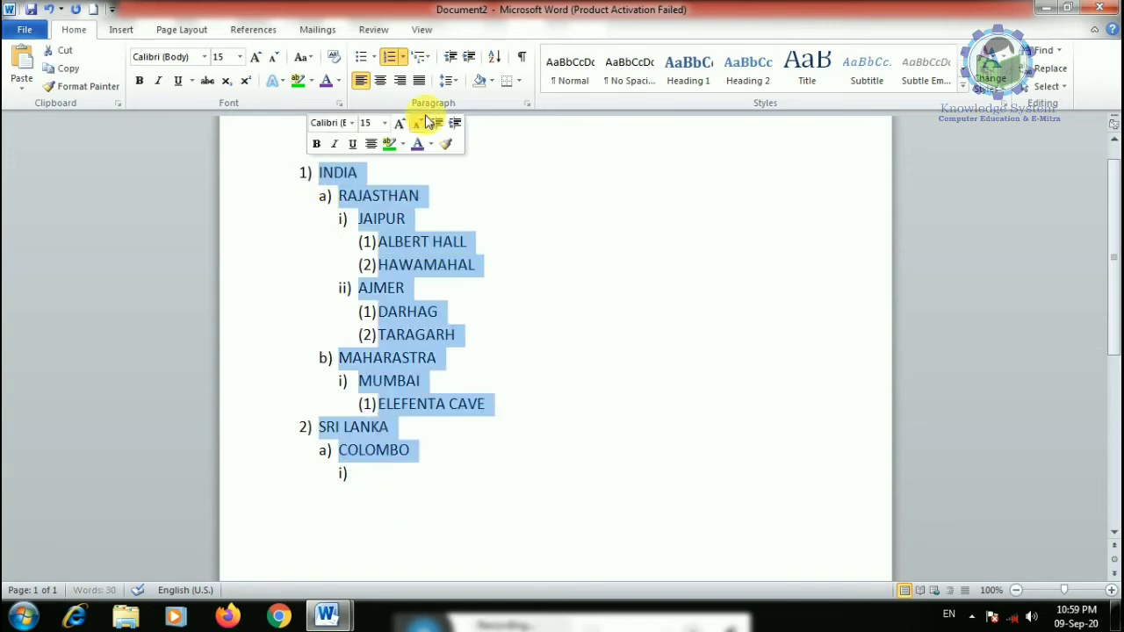
click(469, 58)
click(470, 62)
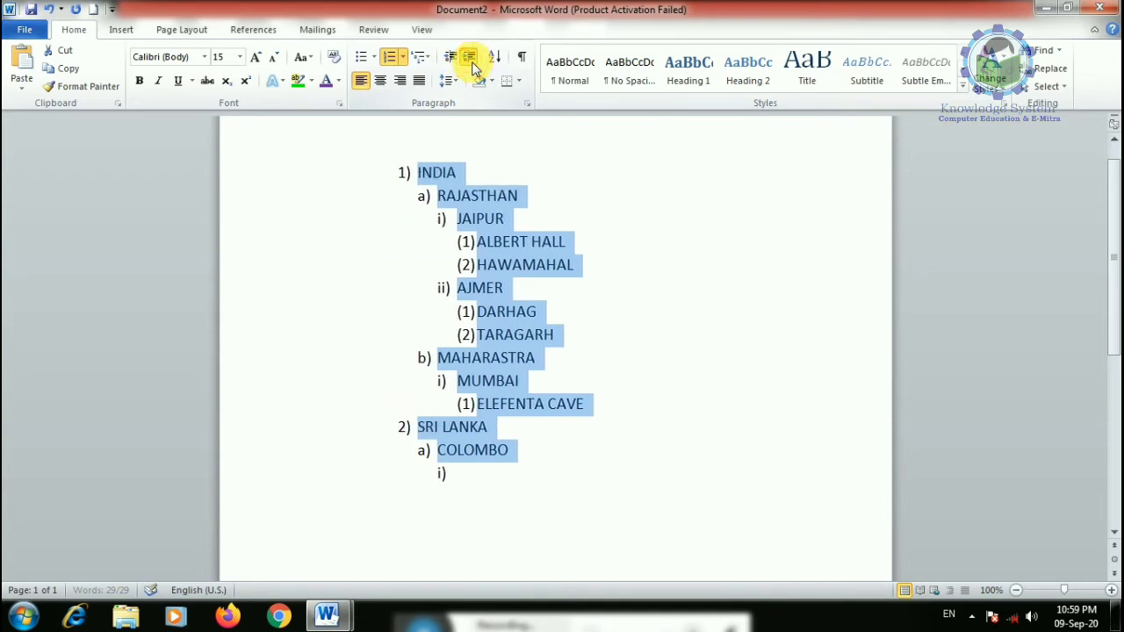
click(469, 61)
click(469, 62)
click(469, 62)
click(470, 61)
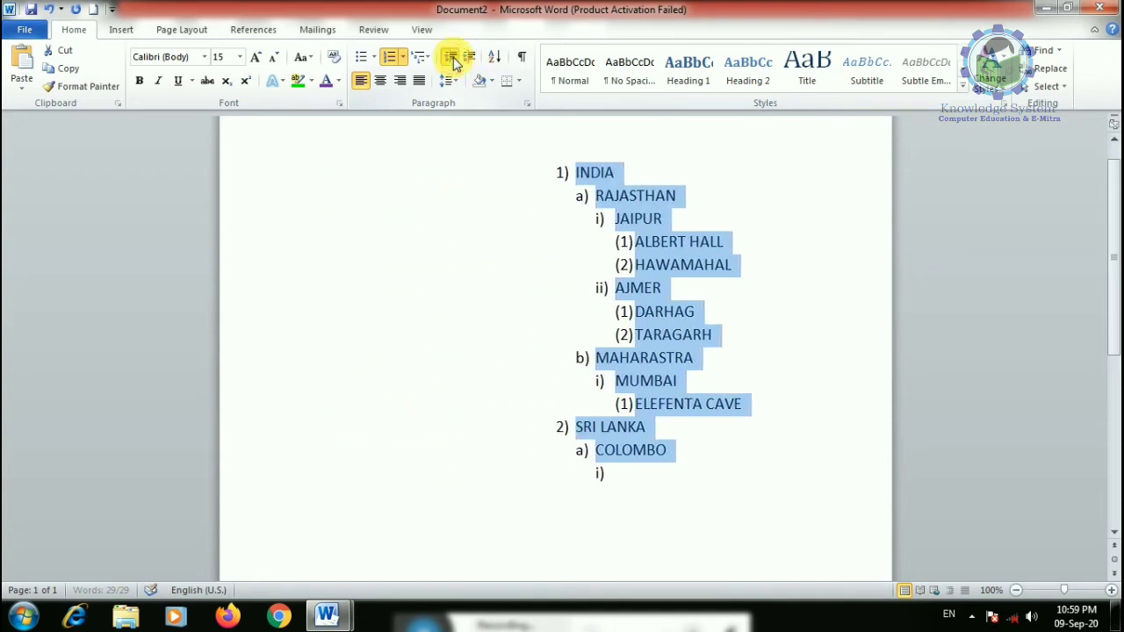
click(451, 59)
click(450, 59)
click(450, 59)
click(451, 59)
click(452, 59)
click(451, 60)
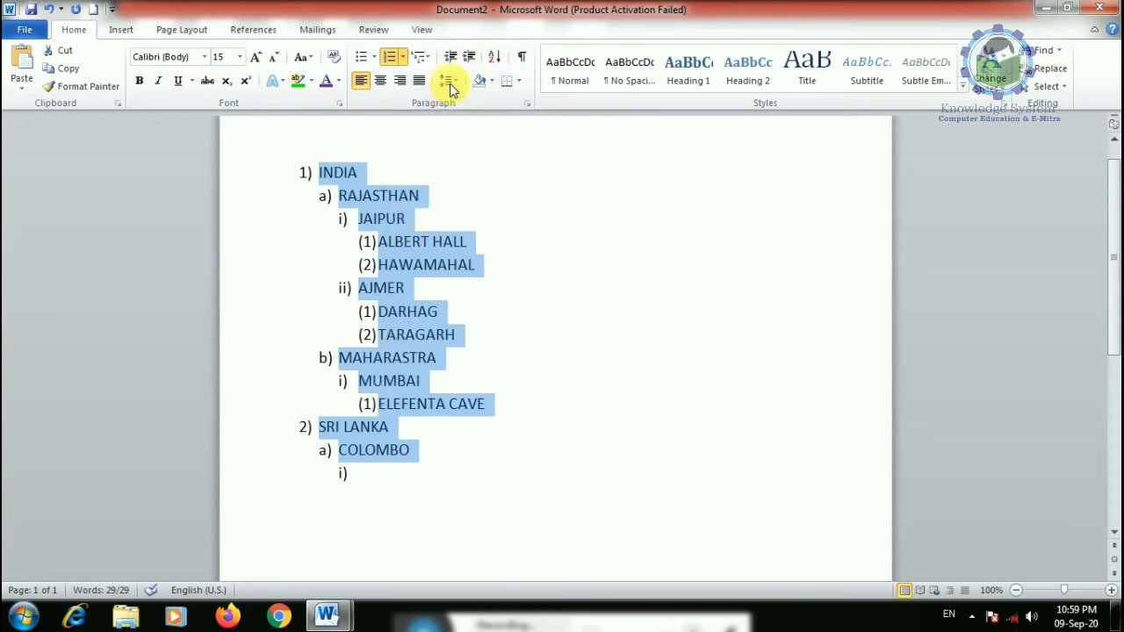
- Delete the whole list and type a column of numbers, one per line, ending with 567 and 2
click(409, 427)
drag(421, 466, 249, 168)
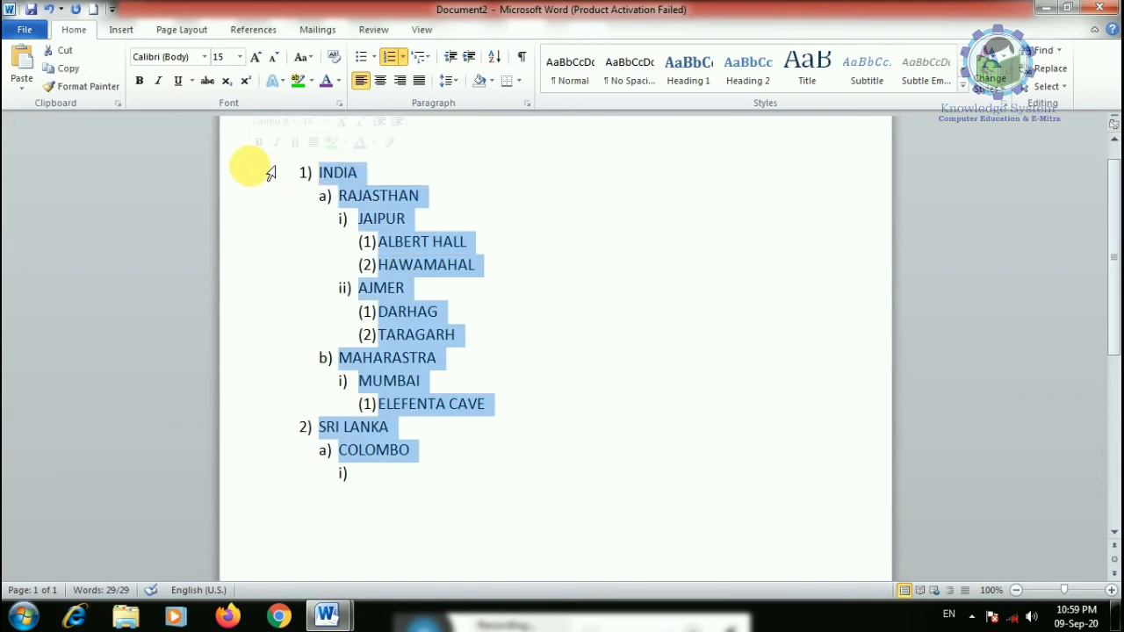
key(Delete)
text(3)
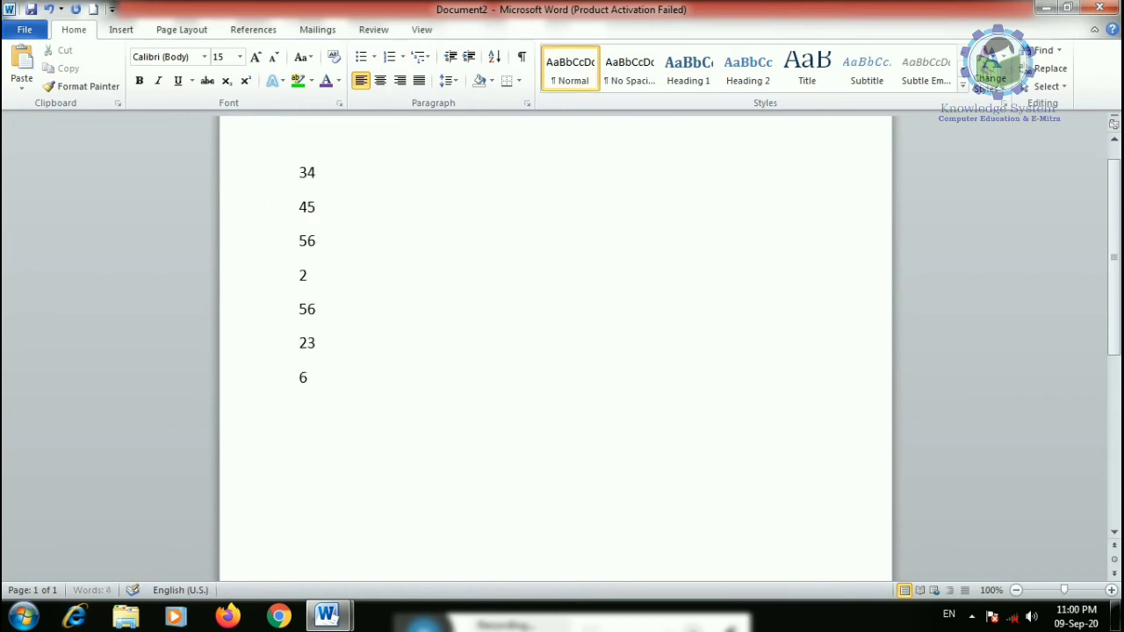
key(Return)
text(567)
key(Return)
text(2)
scroll(230, 224, up, 1)
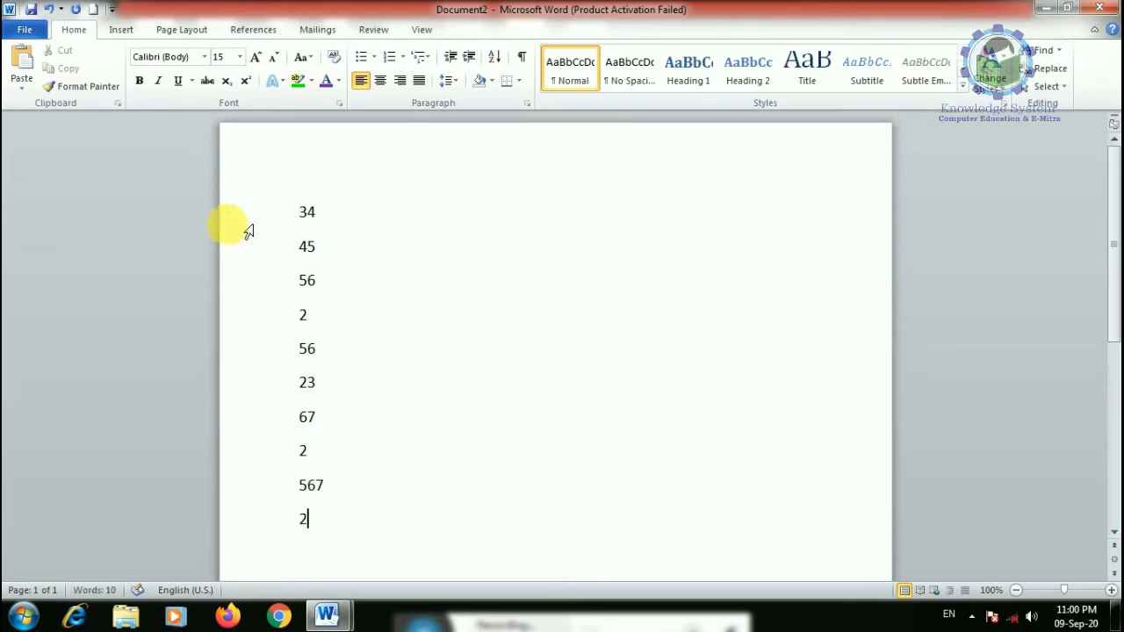
drag(361, 545, 306, 211)
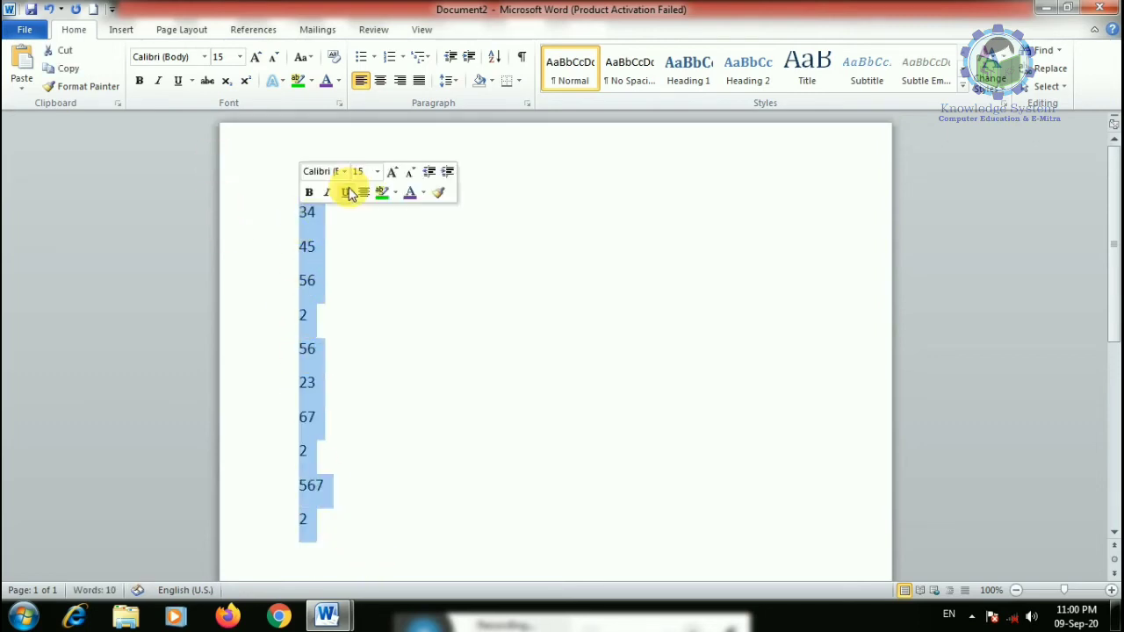
- Sort the numbers ascending by Number and delete the two duplicate 2 lines
click(494, 56)
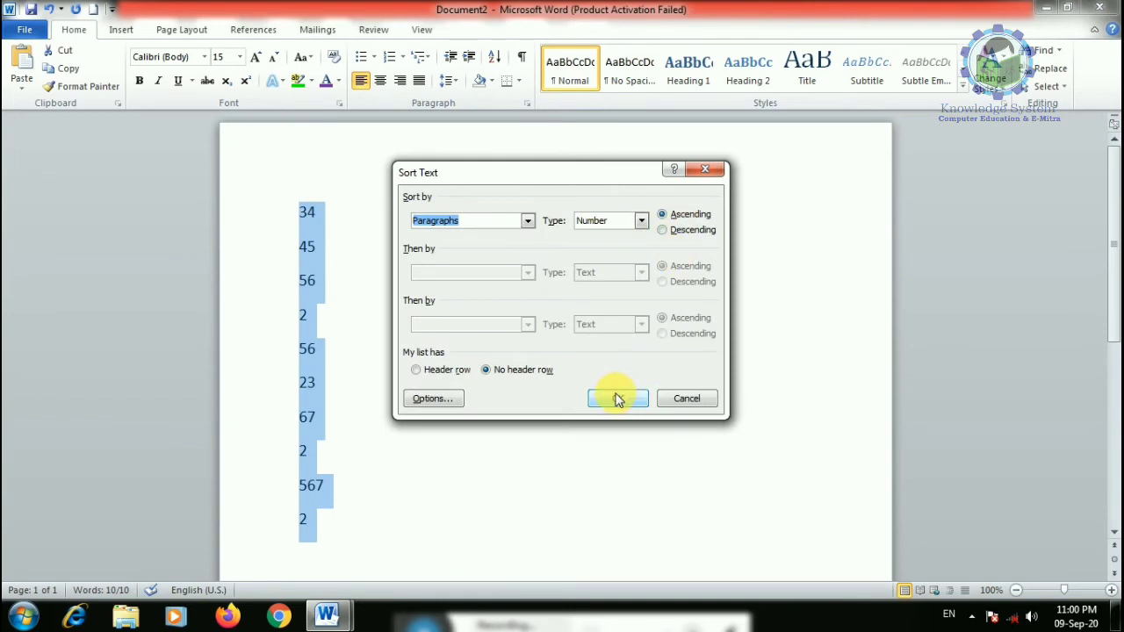
click(664, 216)
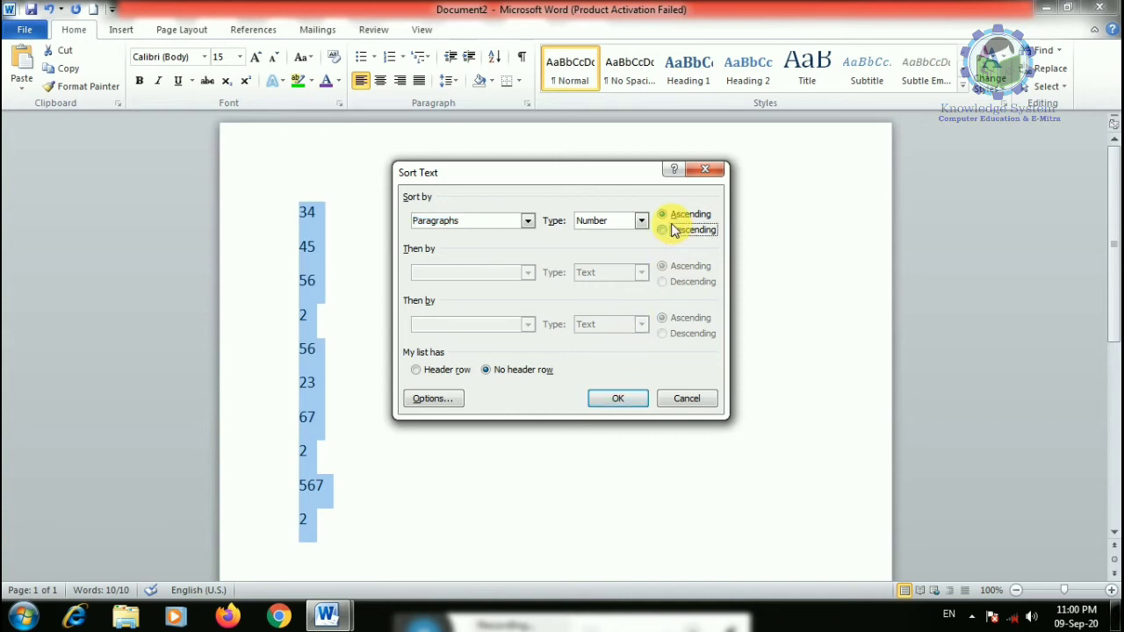
click(618, 397)
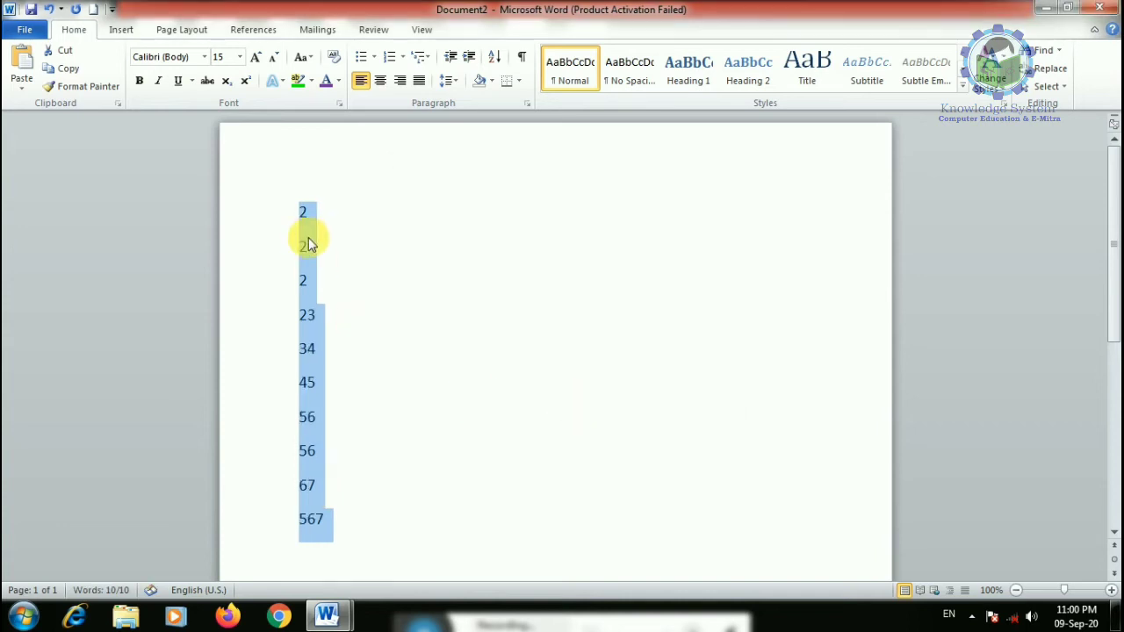
drag(301, 290, 292, 251)
key(Delete)
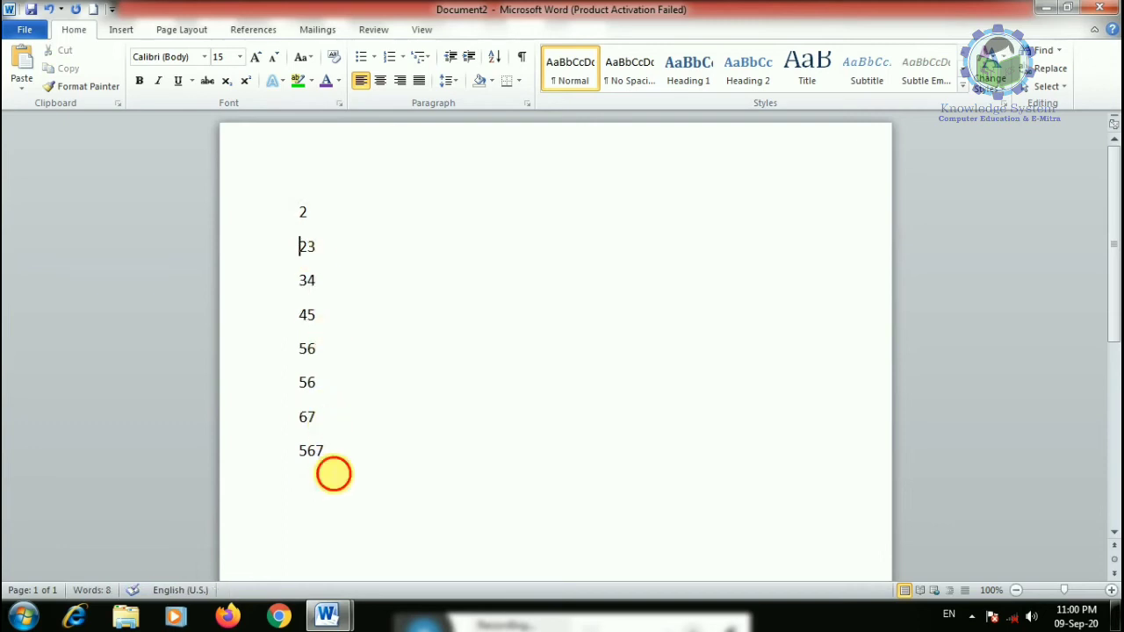
- Re-sort the remaining numbers in descending order, 567 down to 2
drag(321, 469, 308, 212)
click(494, 56)
click(662, 229)
click(608, 410)
click(506, 384)
click(326, 476)
drag(326, 476, 302, 211)
scroll(325, 374, down, 3)
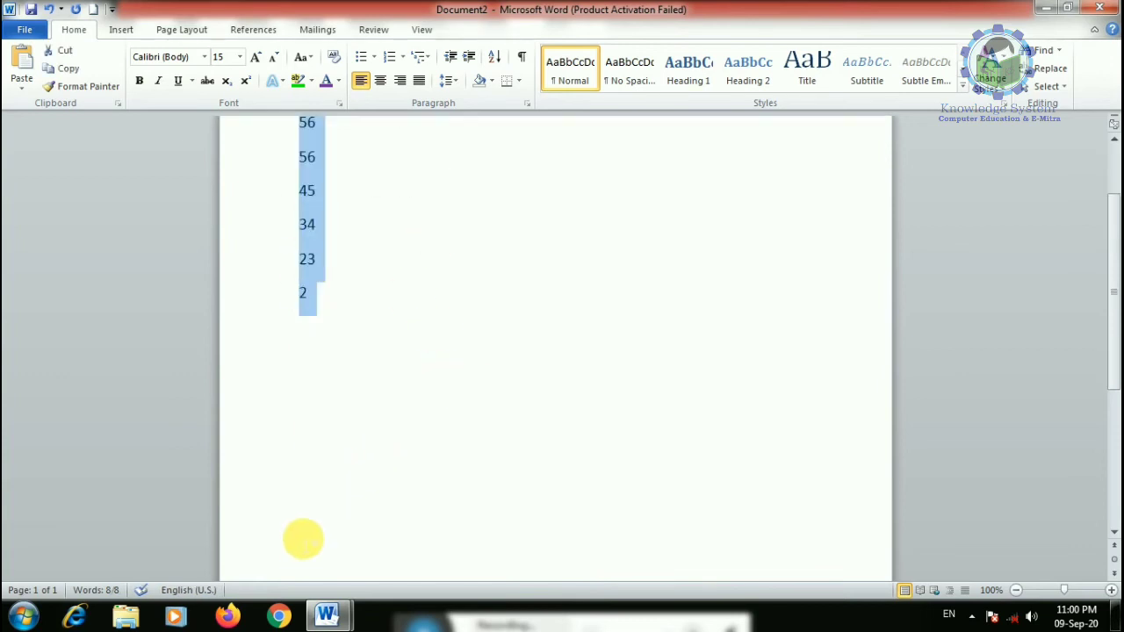
click(325, 374)
- Type four names on new lines below the numbers
key(Return)
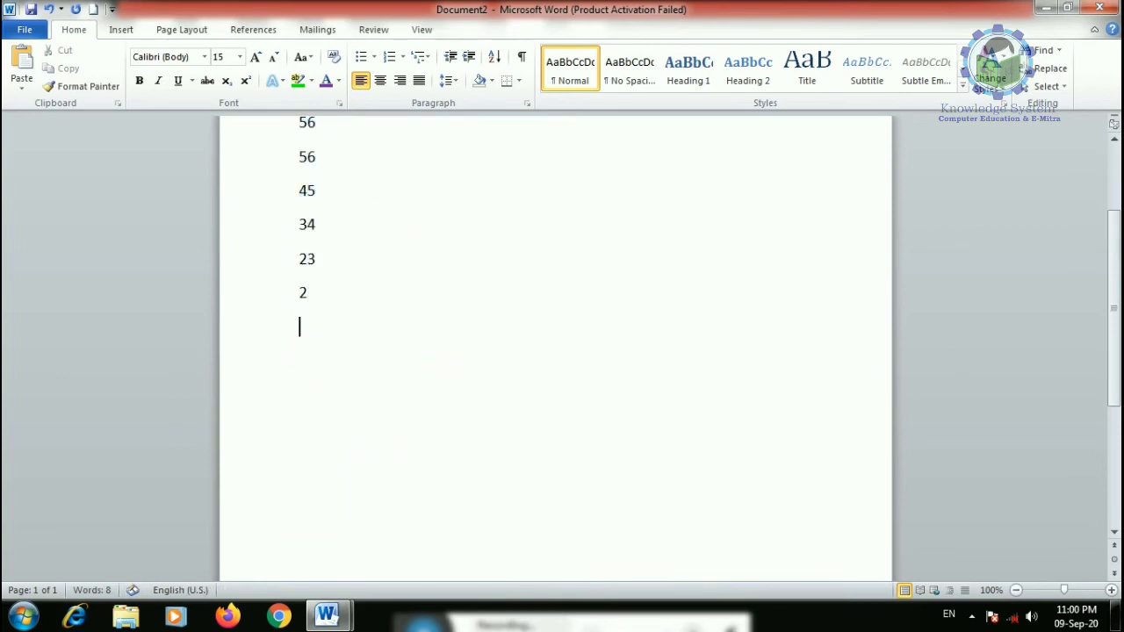
text(YO)
text(ANT)
key(BackSpace)
key(BackSpace)
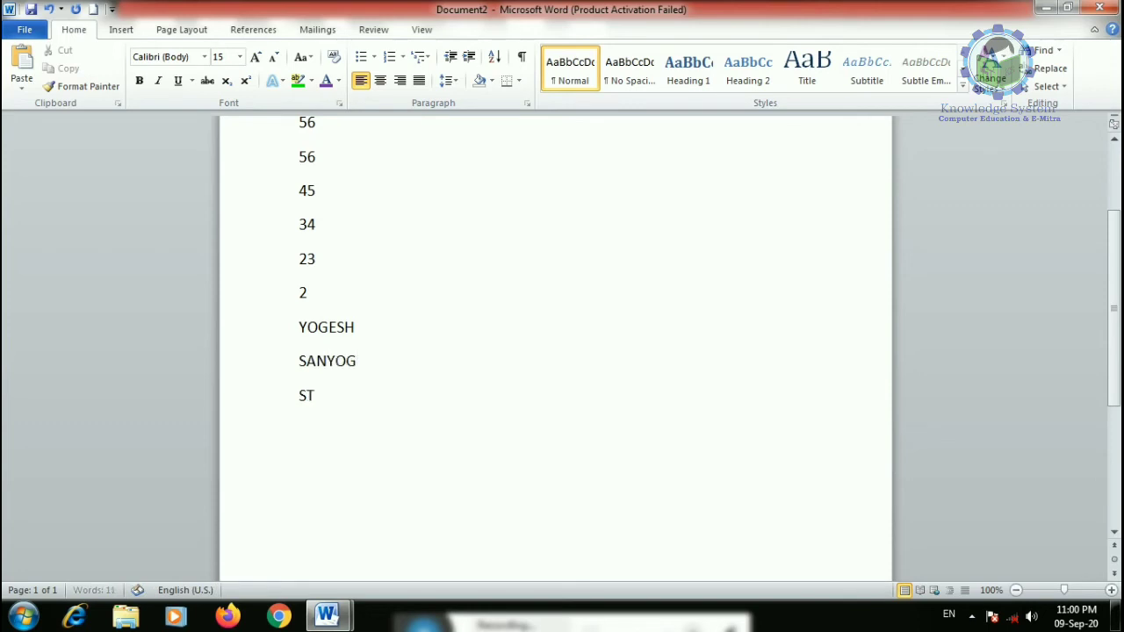
text(IS)
text(PALAK)
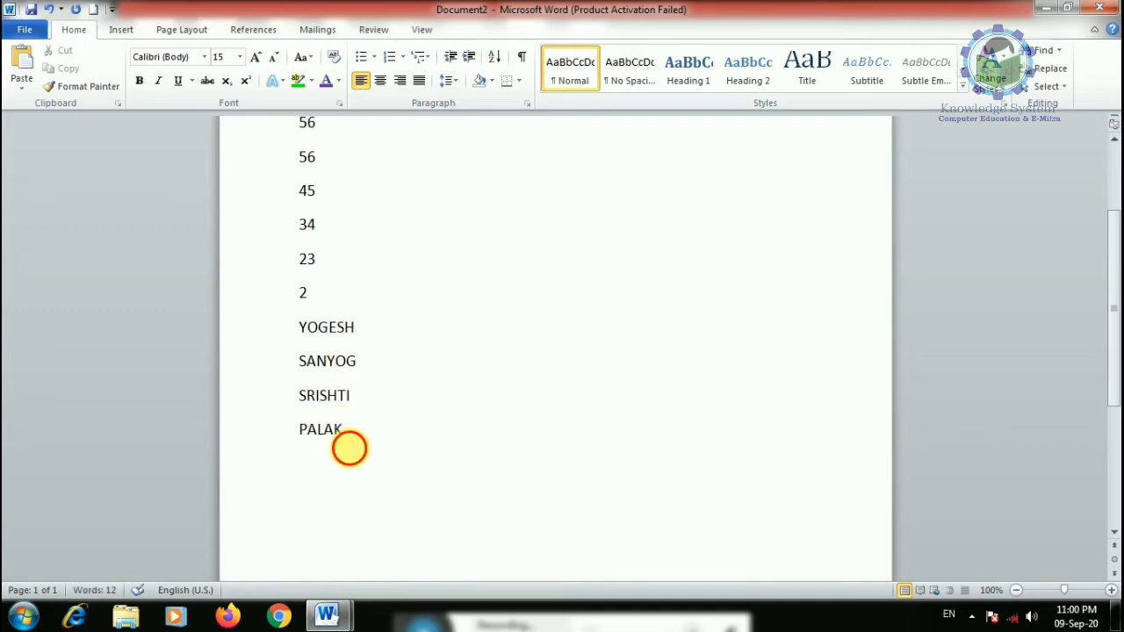
- Sort the four names, first descending, then ascending alphabetically
drag(349, 447, 314, 328)
click(495, 57)
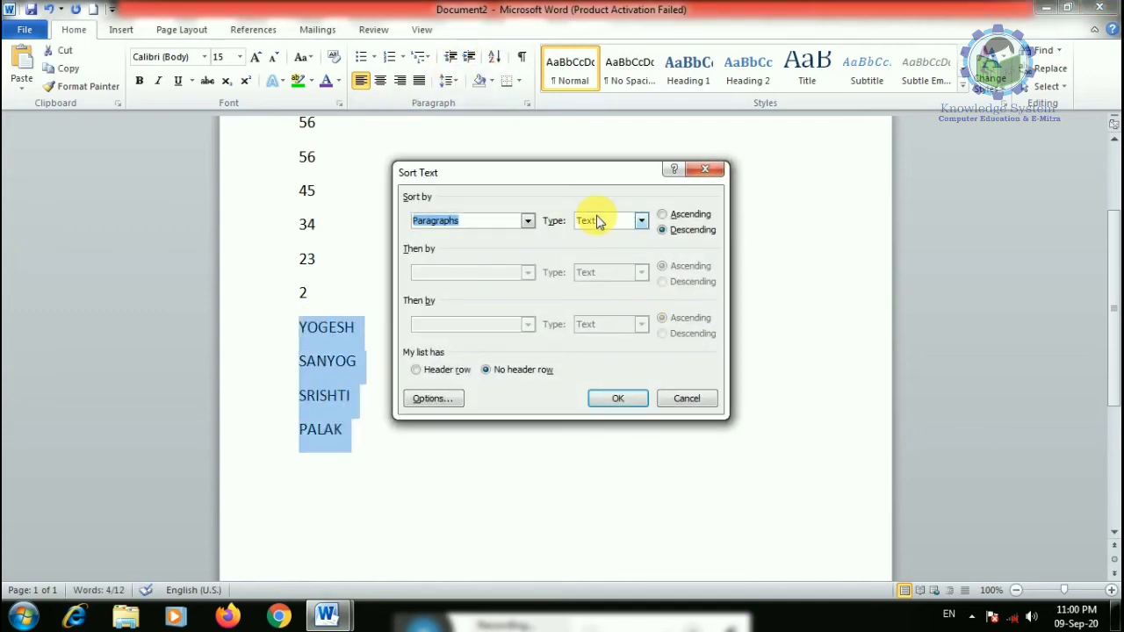
click(619, 397)
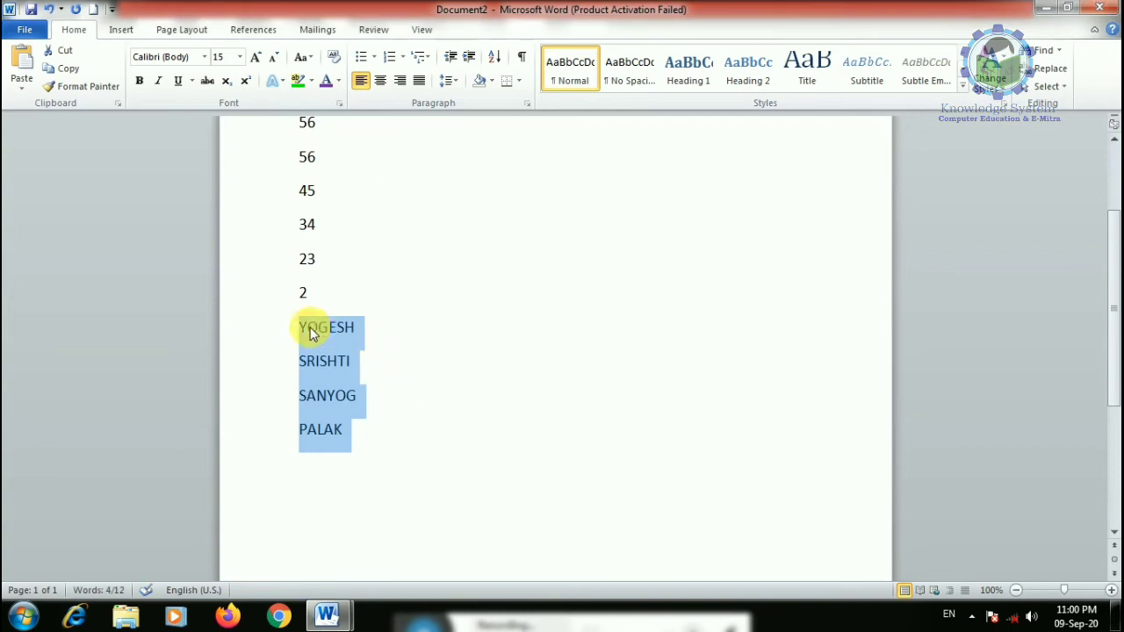
click(351, 433)
drag(363, 439, 290, 334)
click(495, 57)
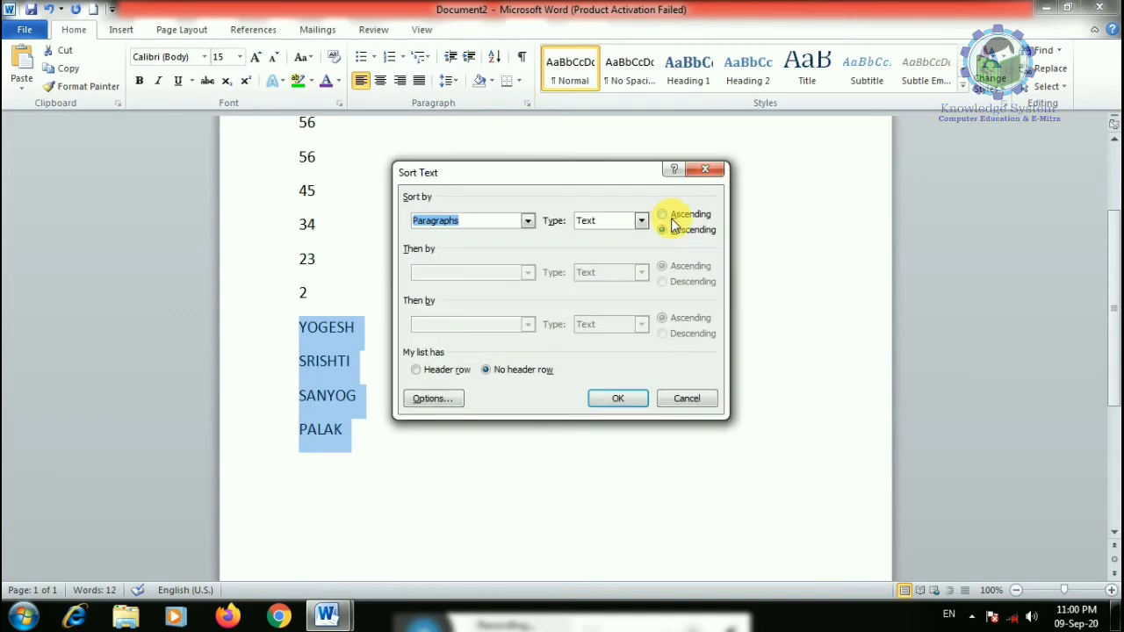
click(663, 214)
click(618, 398)
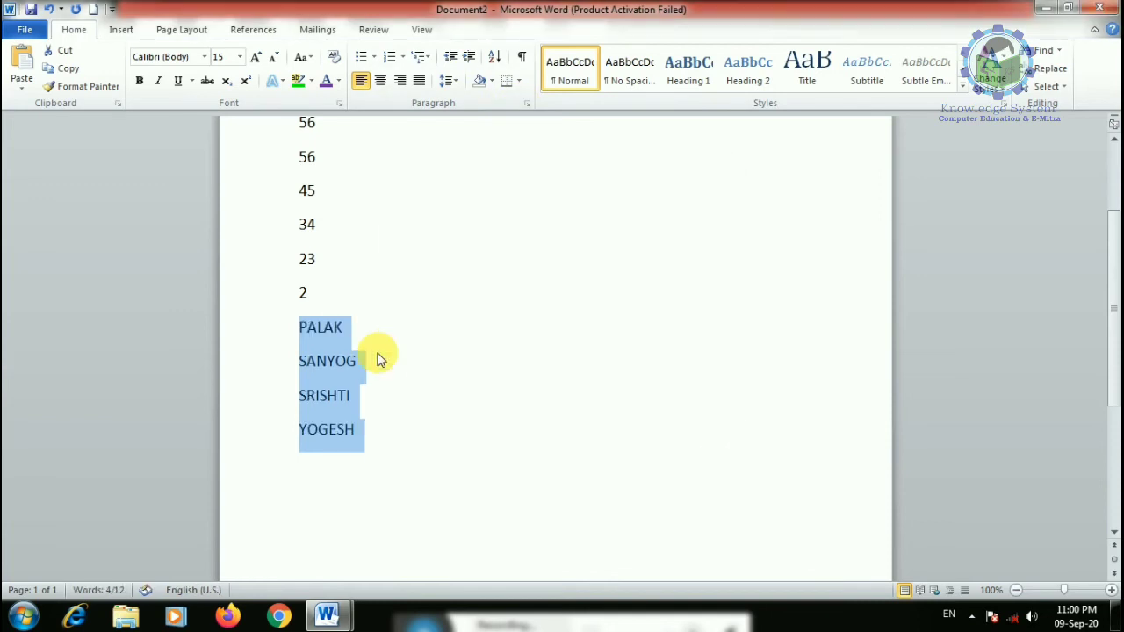
click(301, 435)
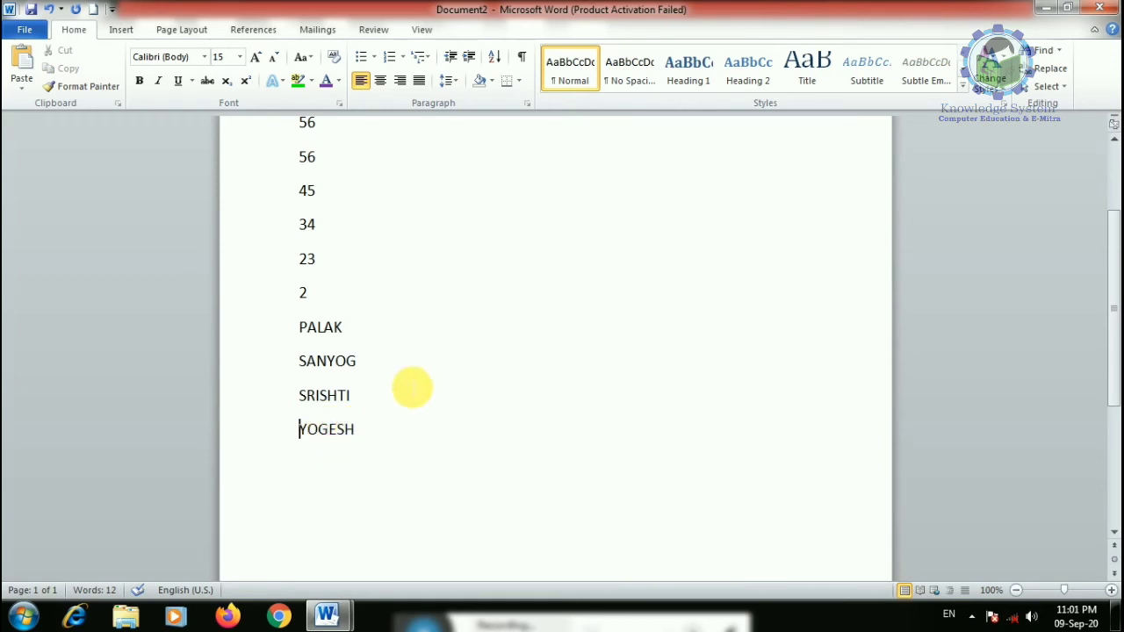
- Sort the four names again with the Header row option selected
key(ctrl+a)
click(494, 56)
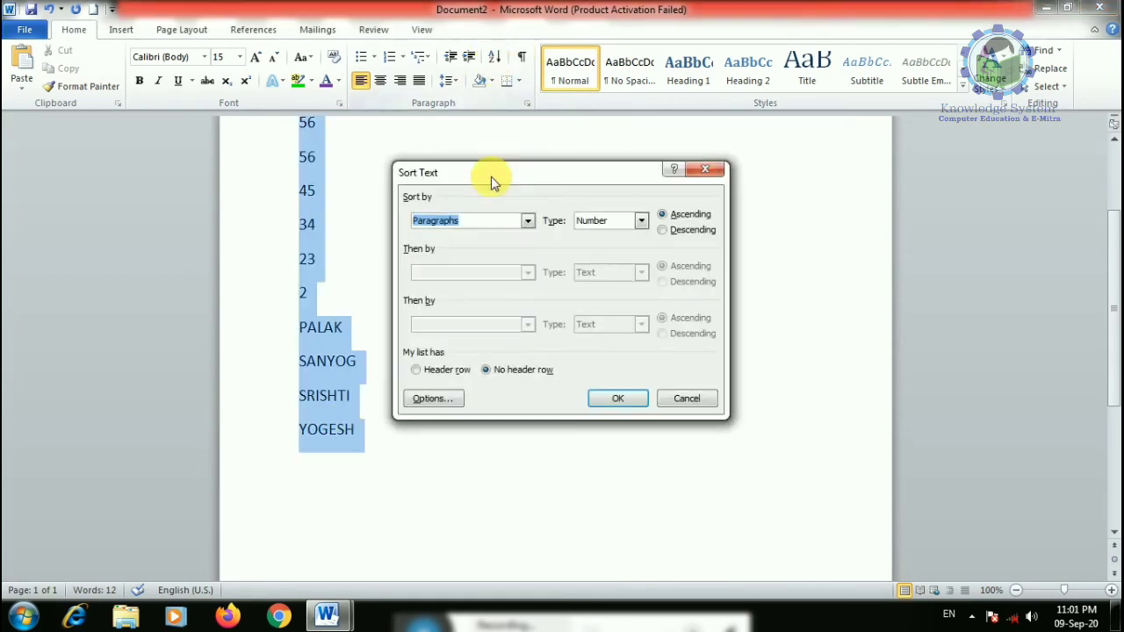
click(688, 400)
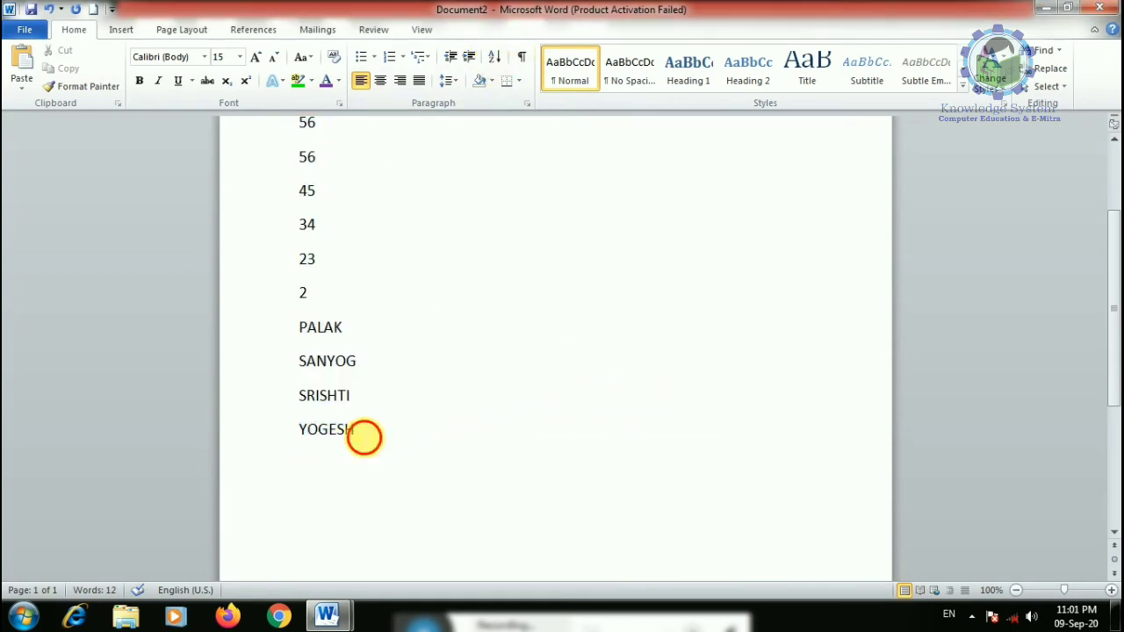
drag(364, 437, 322, 331)
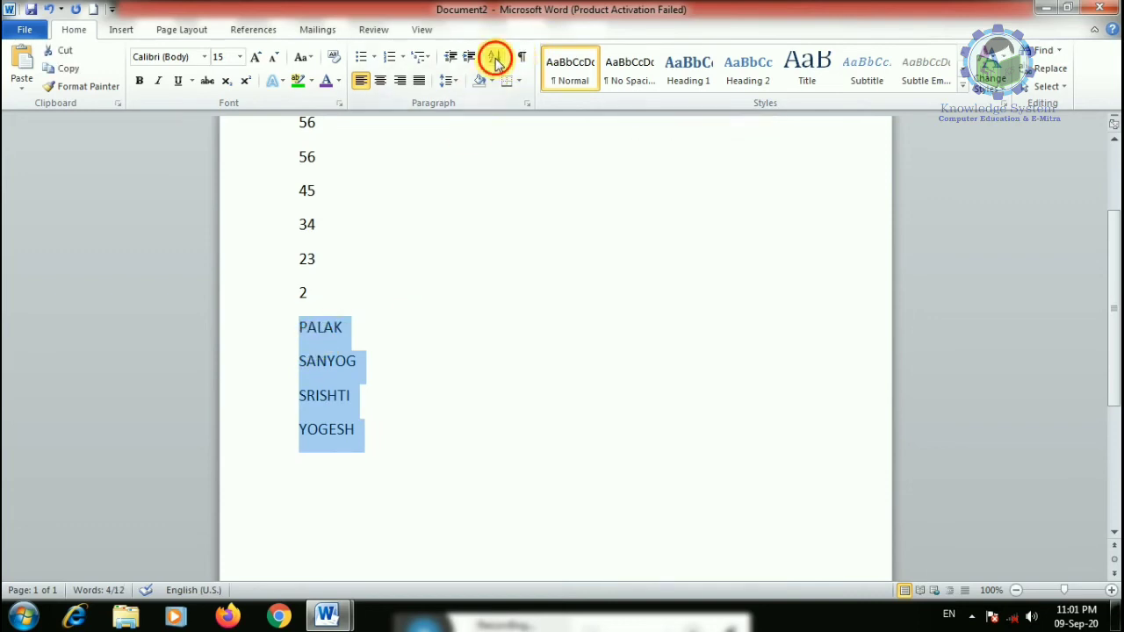
click(496, 66)
click(439, 370)
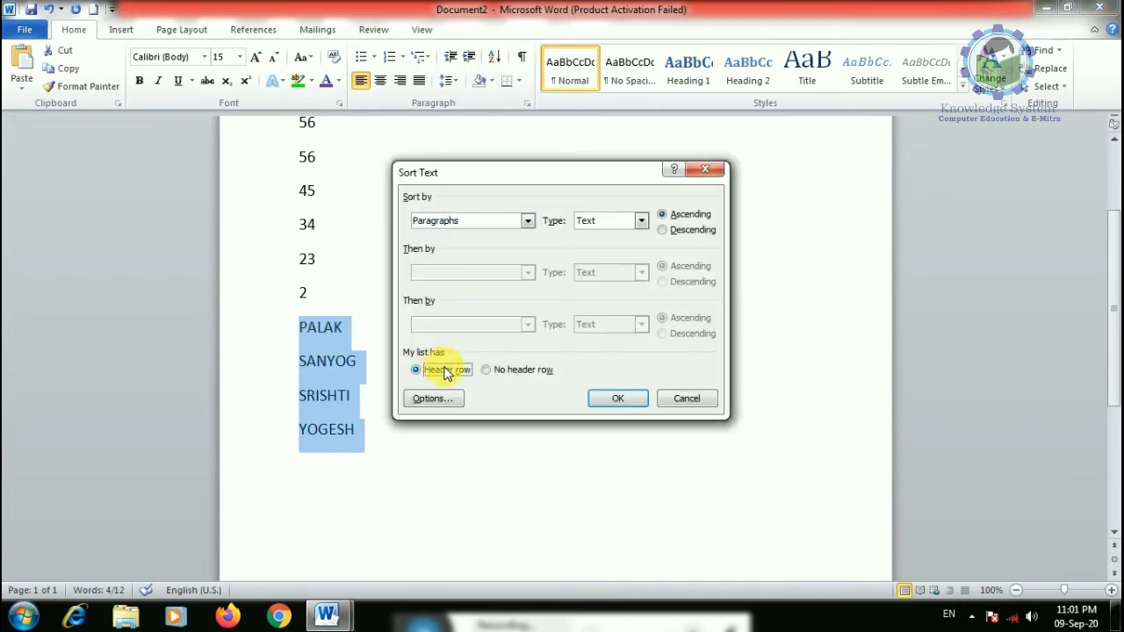
click(614, 400)
- Select the whole list of numbers and names from 567 to YOGESH
scroll(436, 320, down, 1)
drag(402, 395, 302, 159)
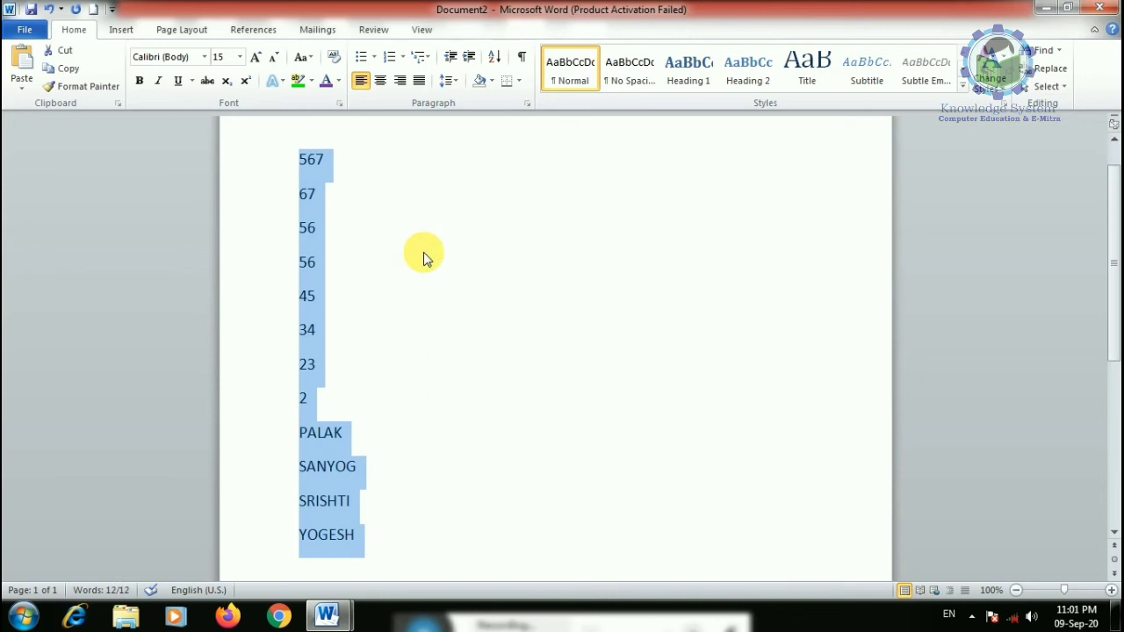
scroll(413, 307, down, 3)
click(402, 367)
drag(389, 389, 303, 285)
- With formatting marks shown, add new lines R45, 345, 34 and 345 below 34
click(522, 56)
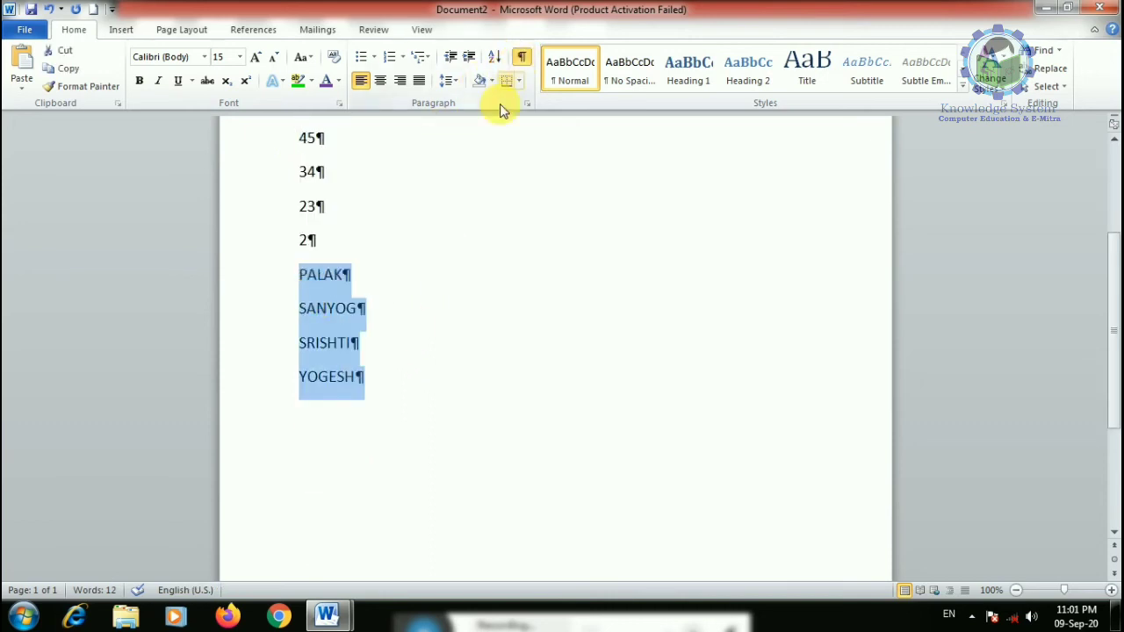
scroll(497, 150, up, 1)
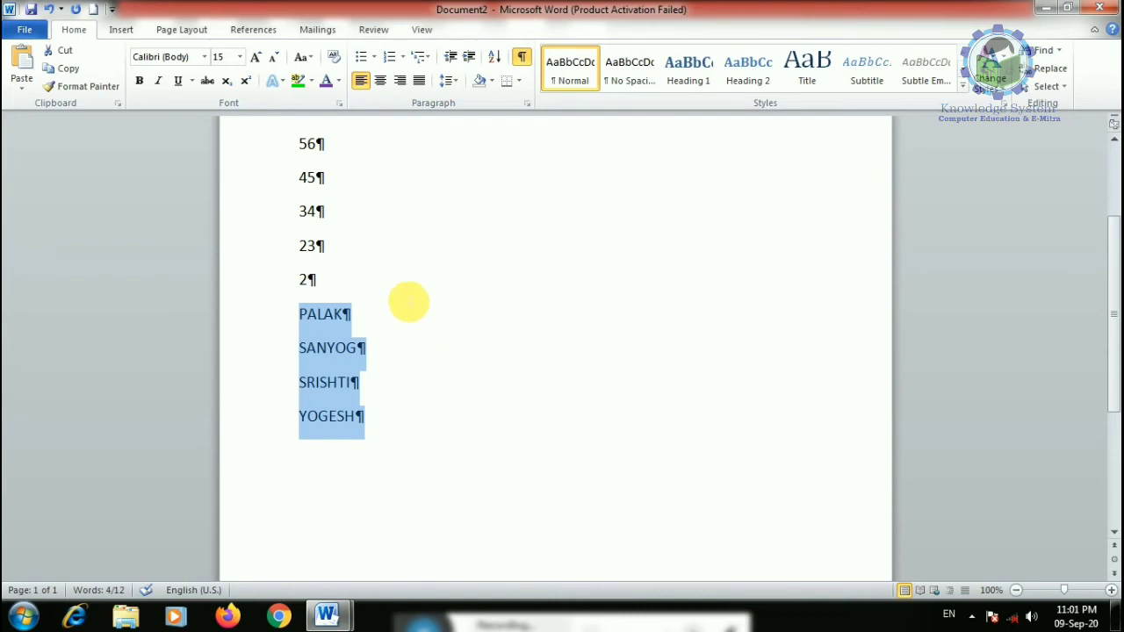
scroll(408, 301, up, 1)
click(354, 345)
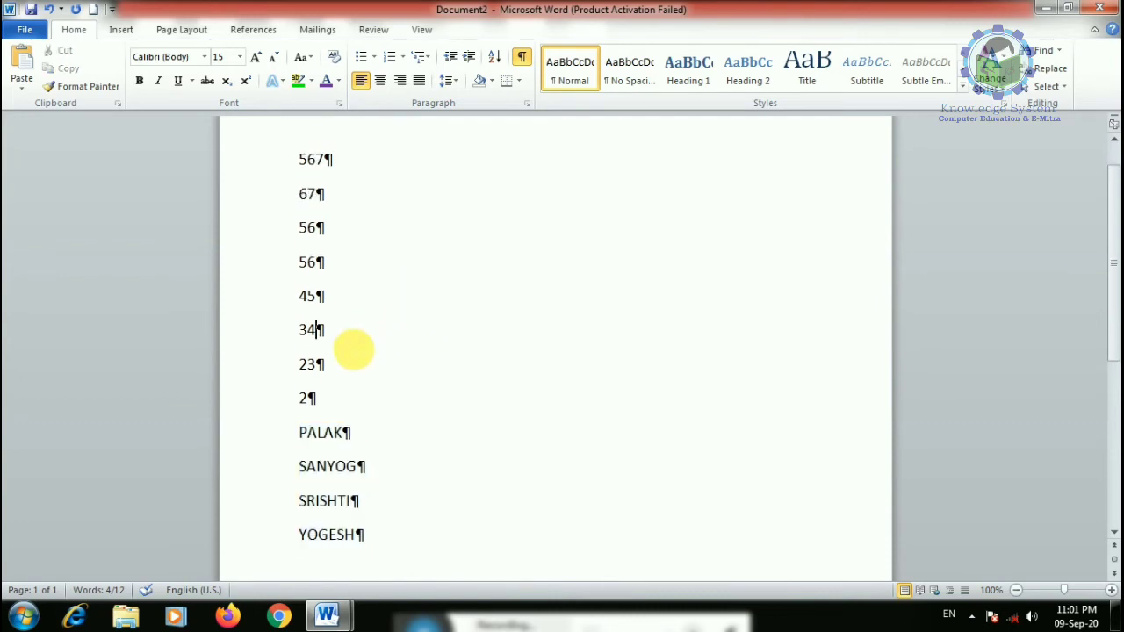
key(Return)
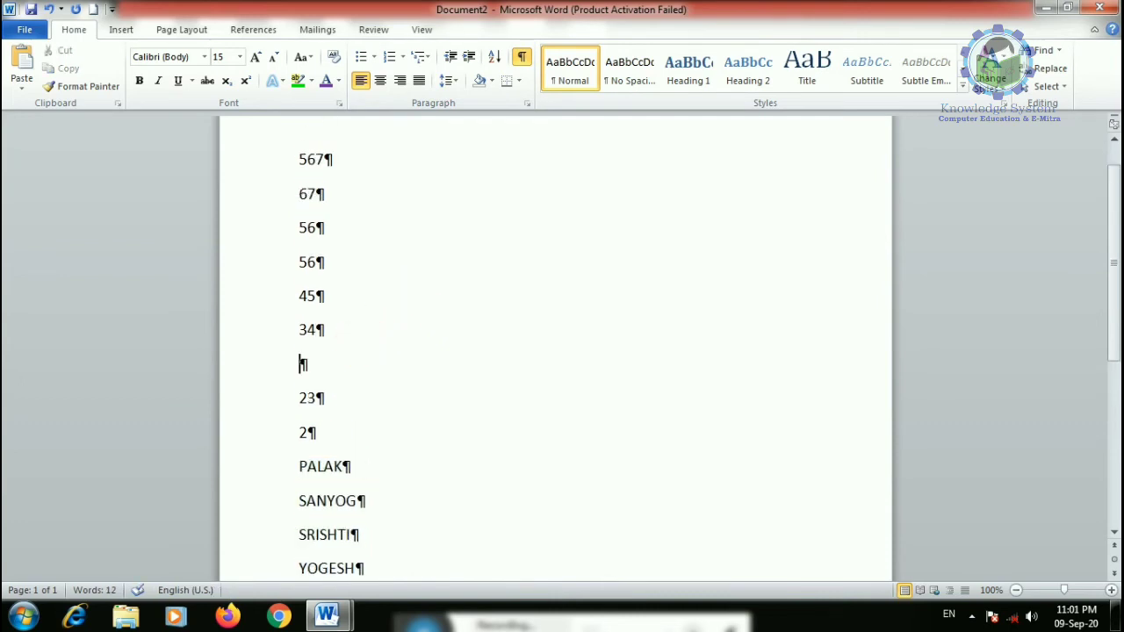
text(R45)
key(Return)
text(345)
key(Return)
text(34)
key(Return)
text(345)
key(Return)
- Preview the document in print view and send it to the printer
scroll(389, 346, down, 4)
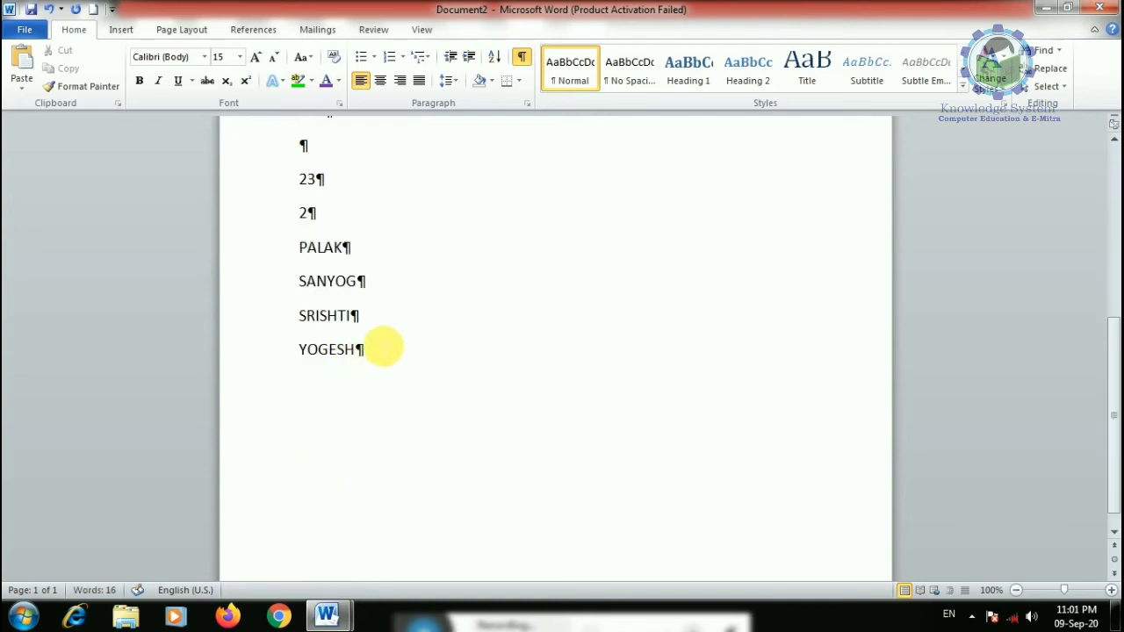
drag(389, 351, 290, 113)
click(432, 366)
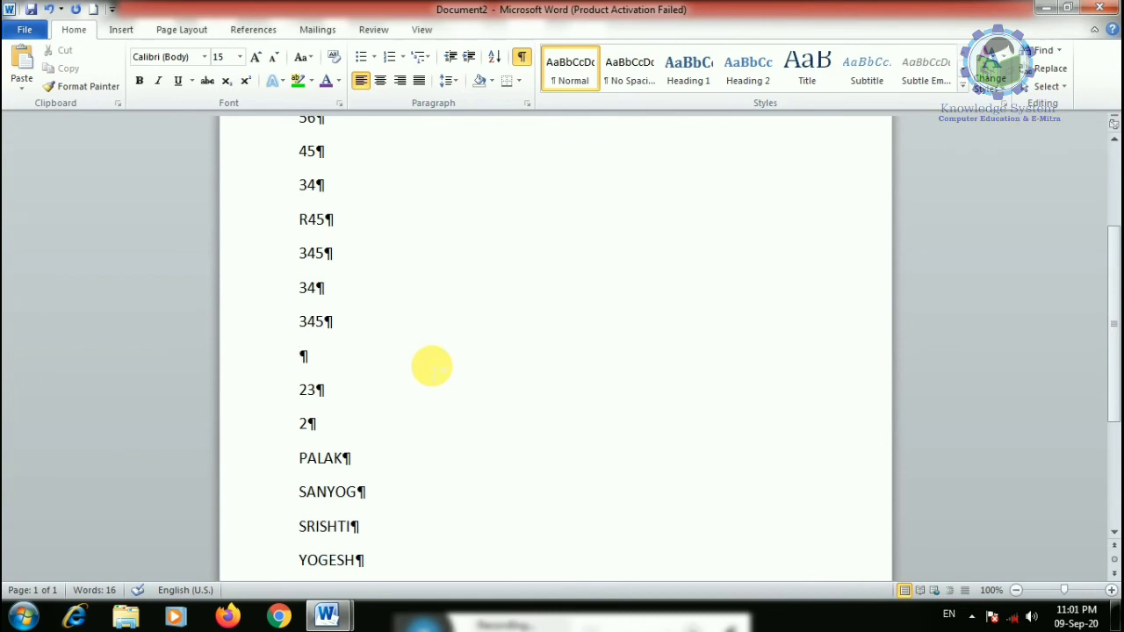
key(ctrl+p)
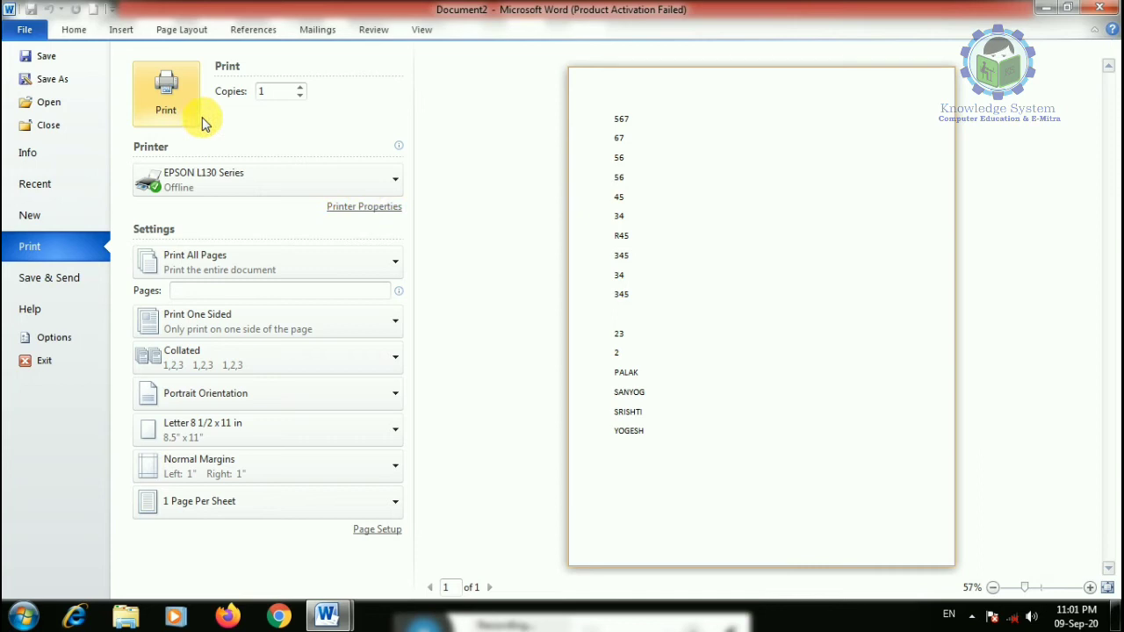
click(167, 92)
- Toggle the formatting marks on and off, leaving them hidden
scroll(463, 184, up, 3)
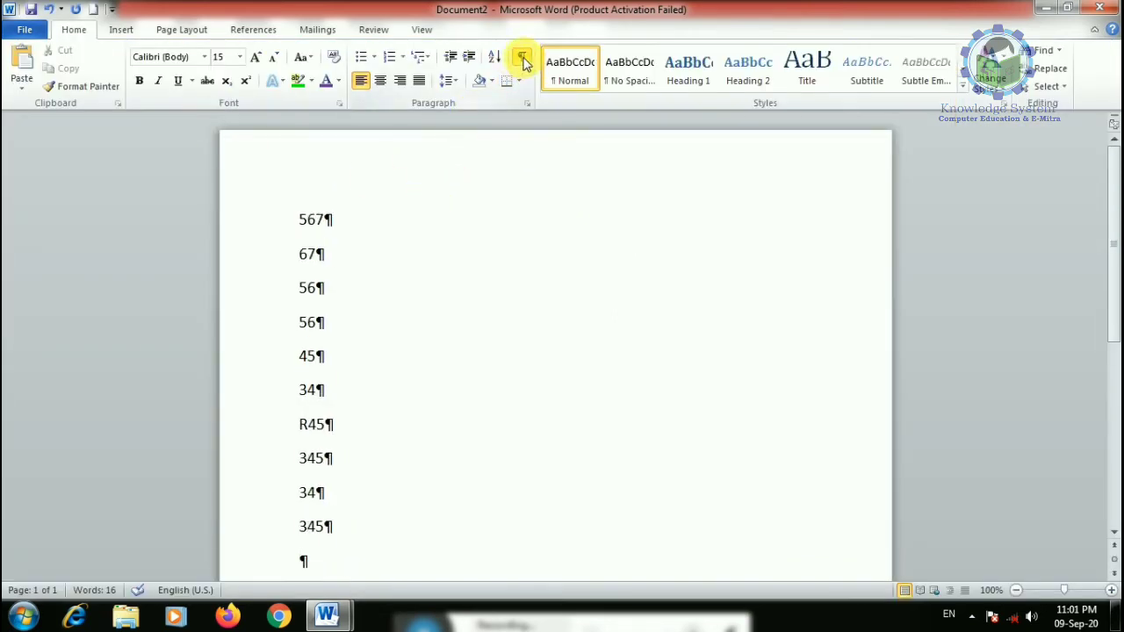
click(523, 60)
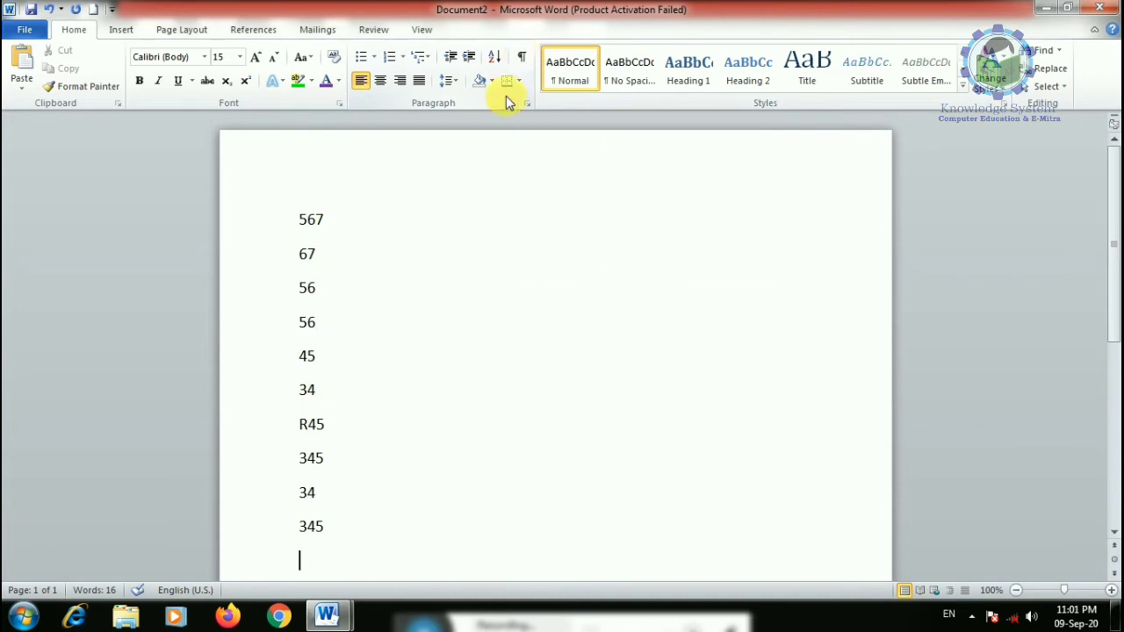
click(520, 58)
scroll(372, 219, down, 4)
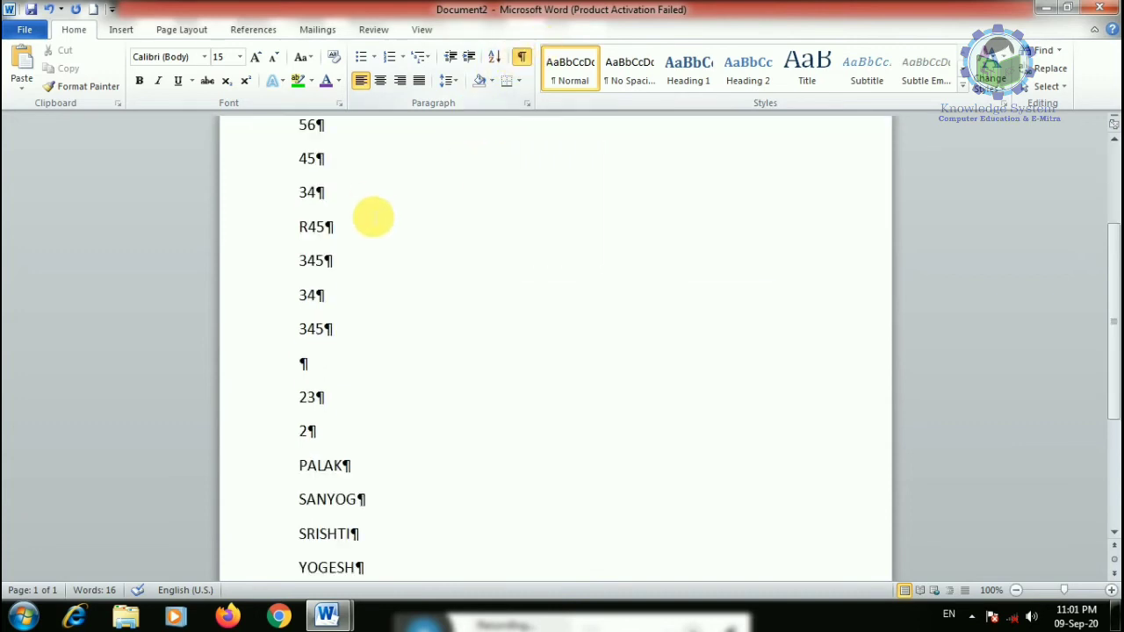
click(525, 58)
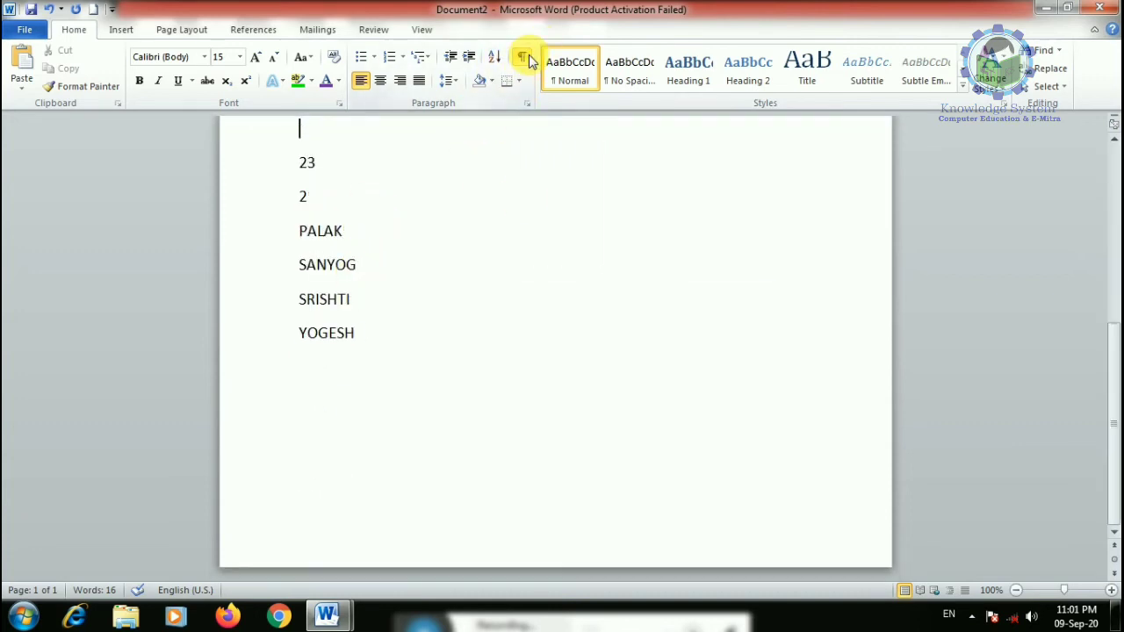
click(525, 59)
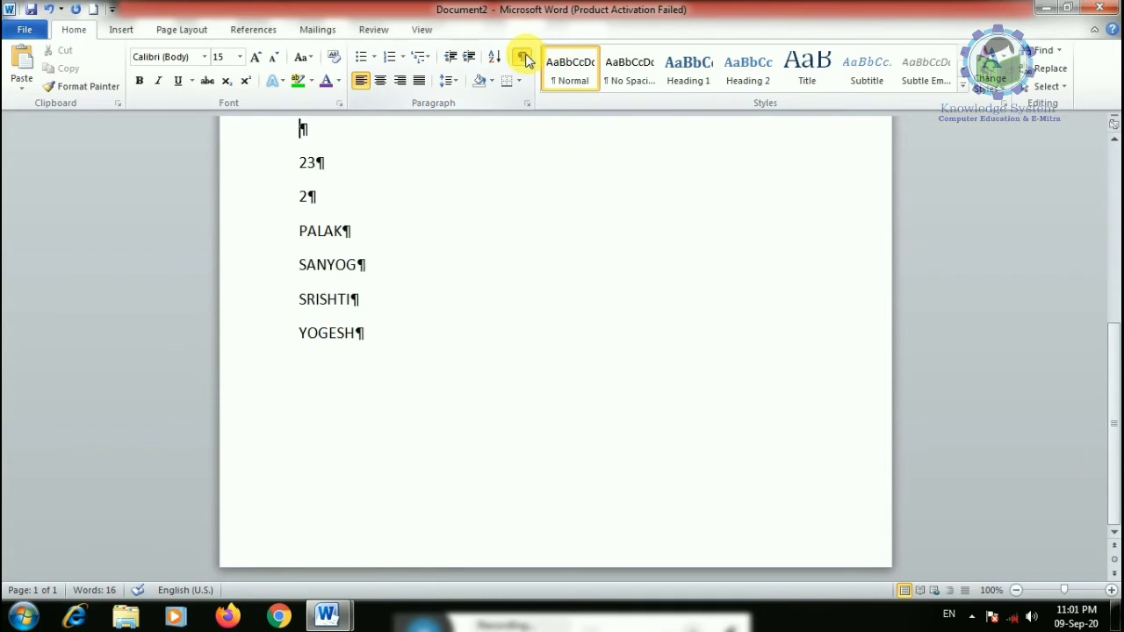
click(436, 237)
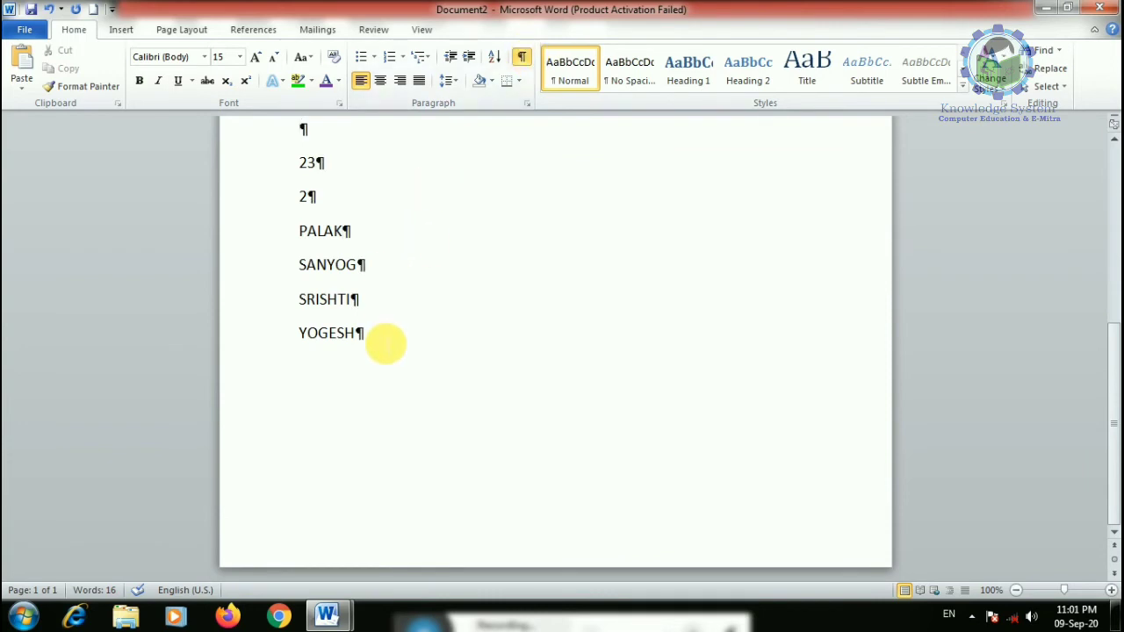
scroll(387, 338, up, 2)
scroll(352, 346, up, 2)
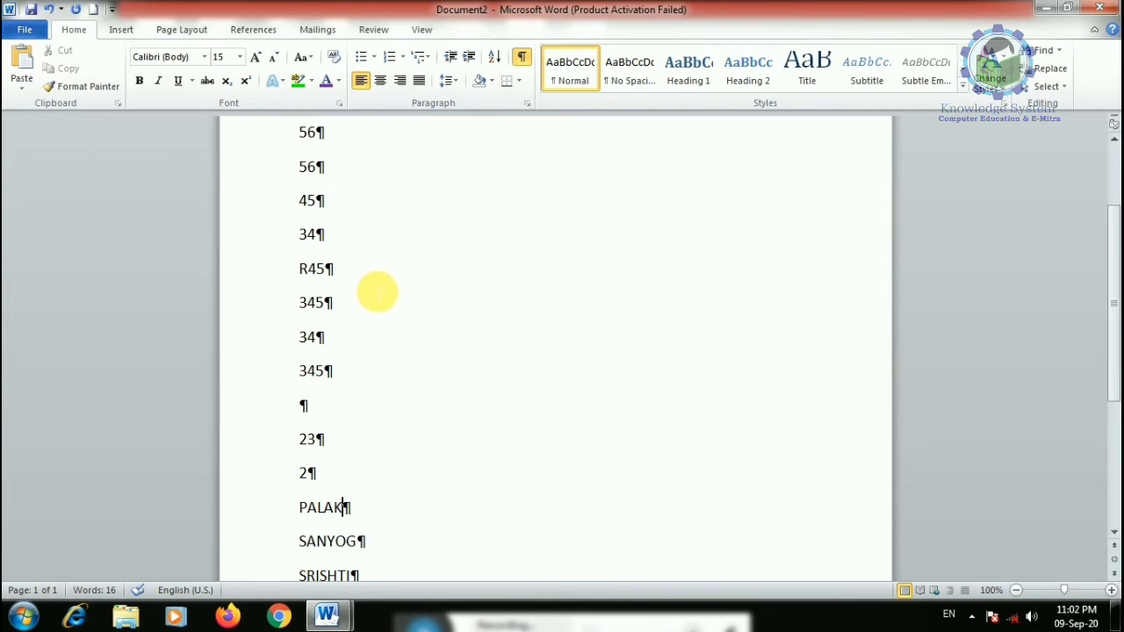
click(520, 58)
scroll(400, 254, down, 2)
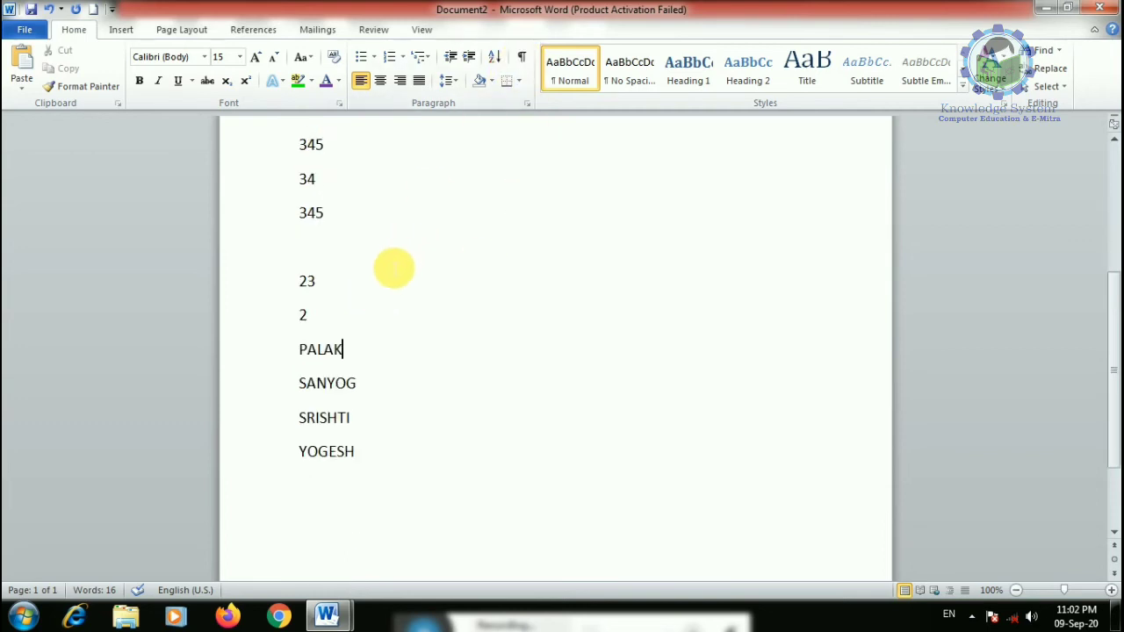
- Select the list and try centre and right alignment, finishing left-aligned
drag(366, 459, 383, 79)
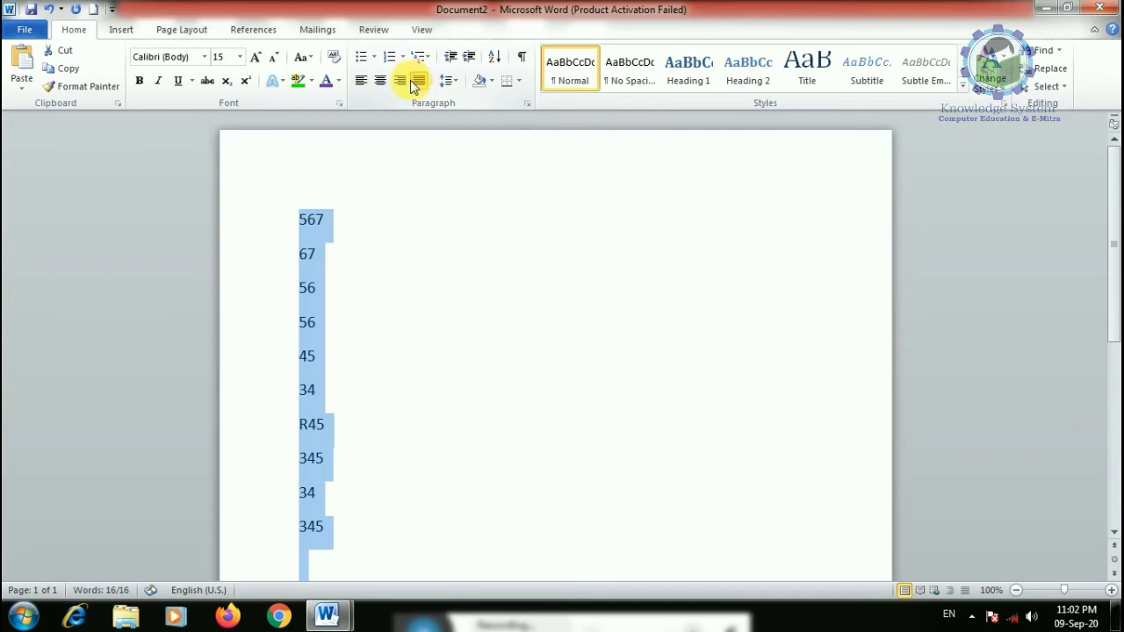
click(381, 80)
click(402, 82)
click(380, 82)
click(360, 82)
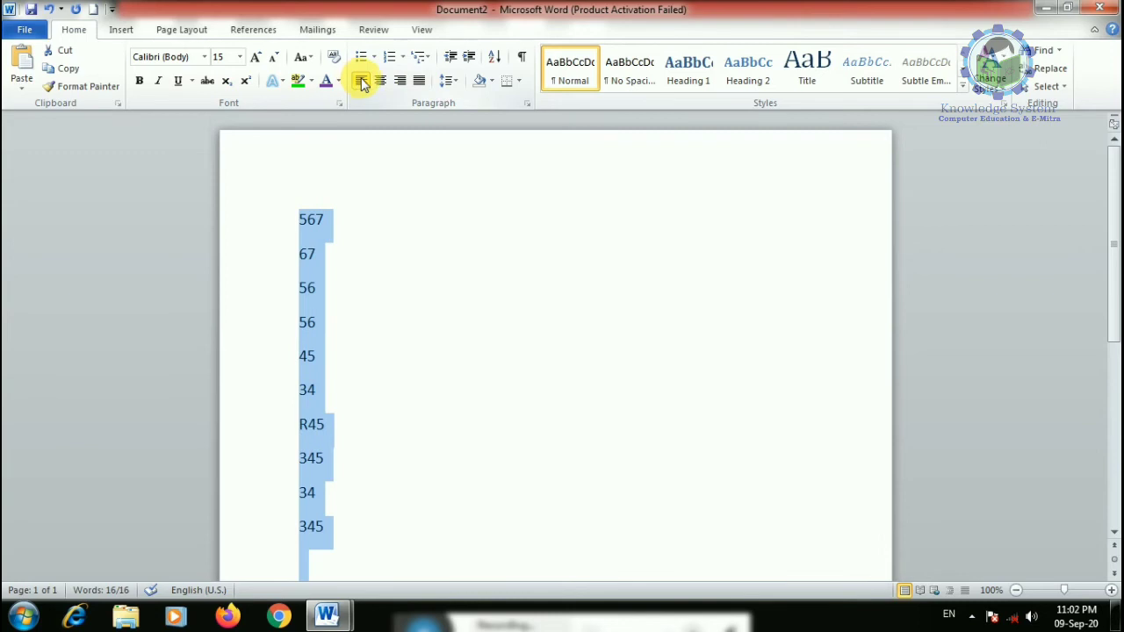
scroll(384, 422, down, 4)
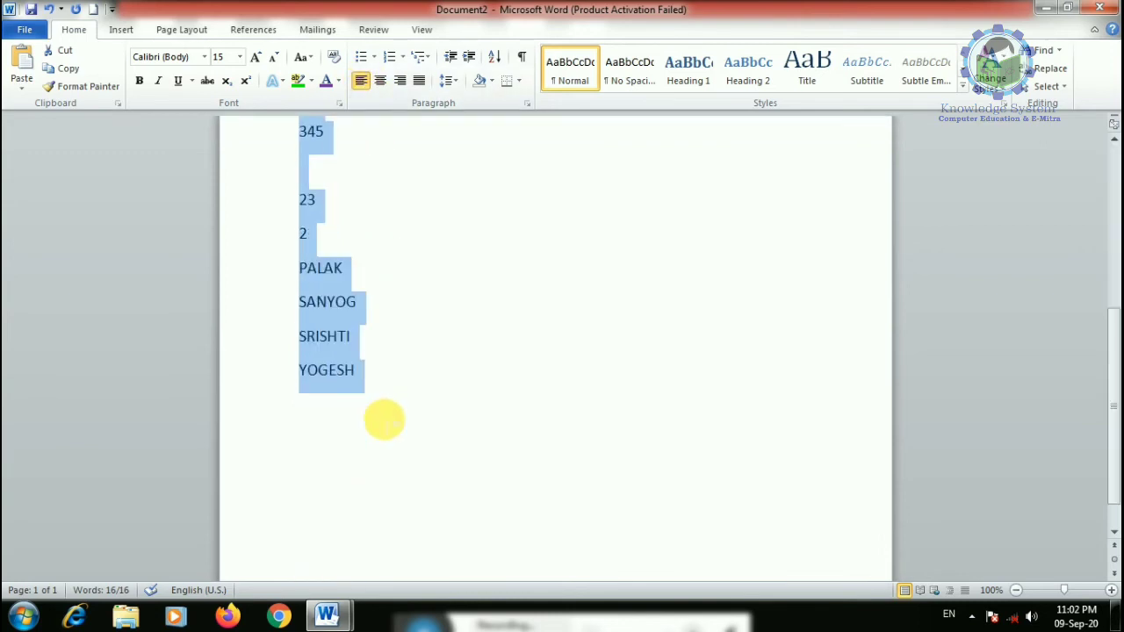
- Delete the selected list and generate sample paragraphs with =RAND(10)
key(Delete)
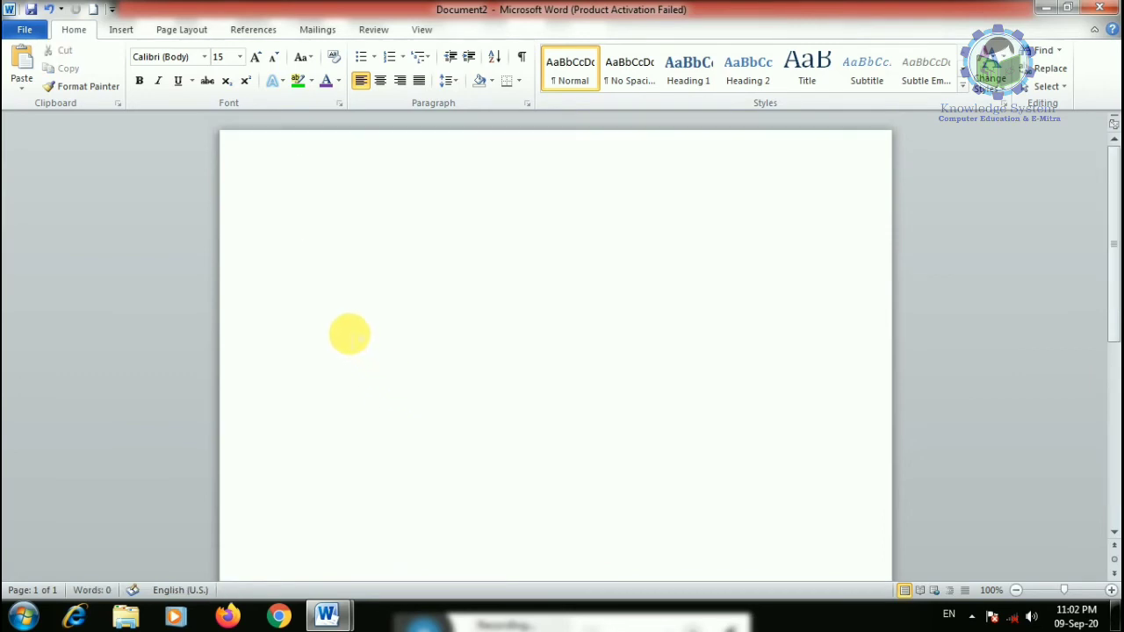
text(=)
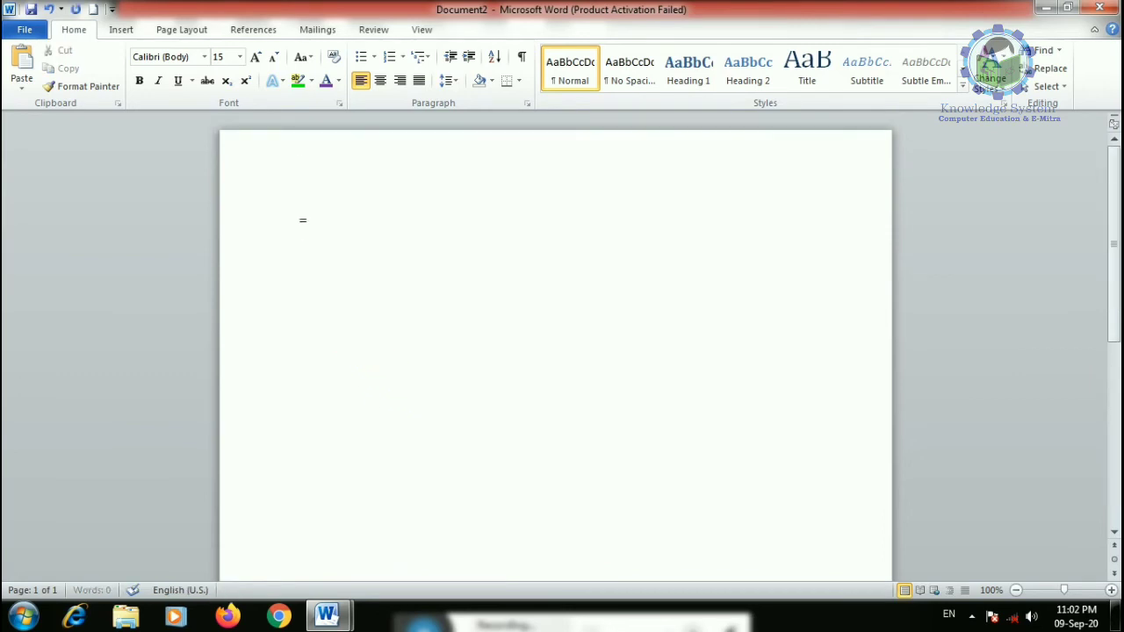
text(RAND(10))
key(Return)
scroll(355, 264, down, 3)
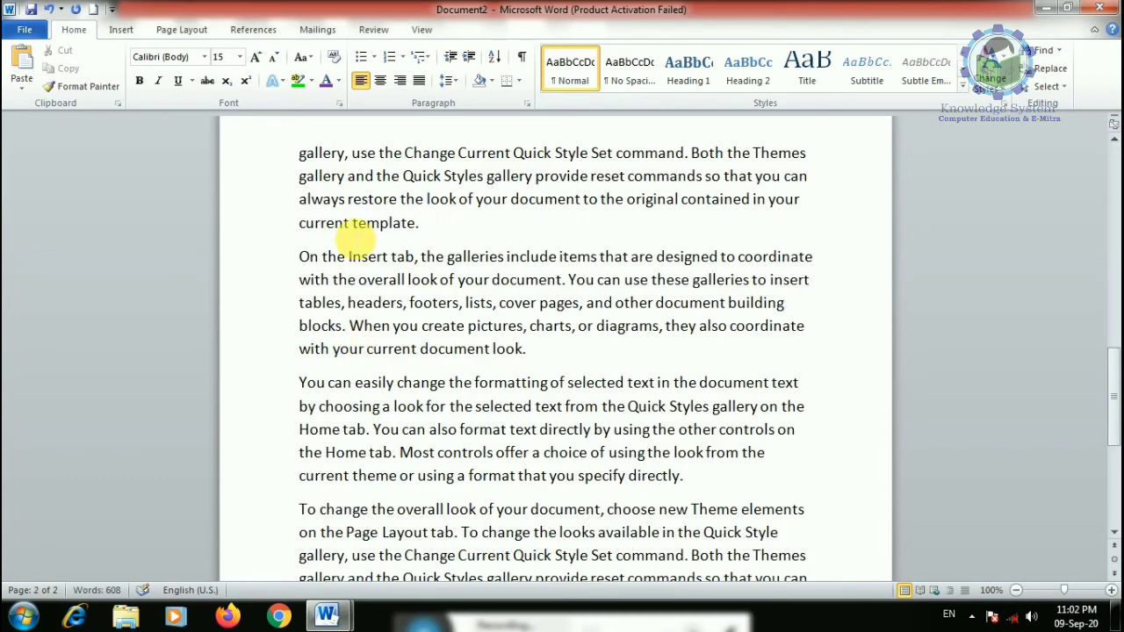
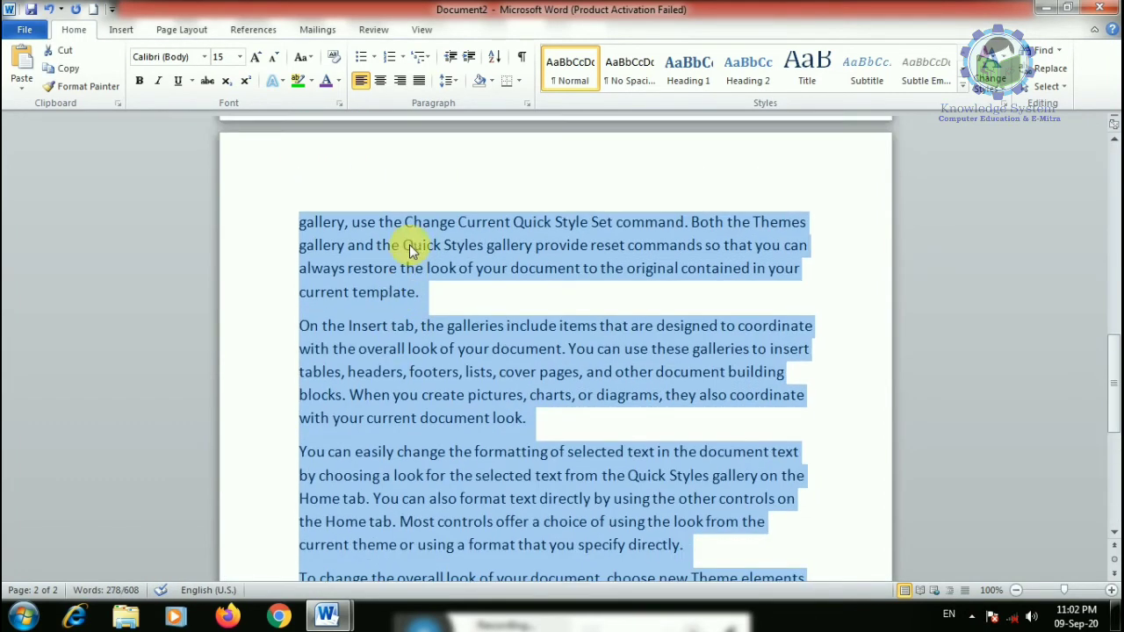
- Try centre and right alignment on the paragraphs, finishing with Justify
click(381, 79)
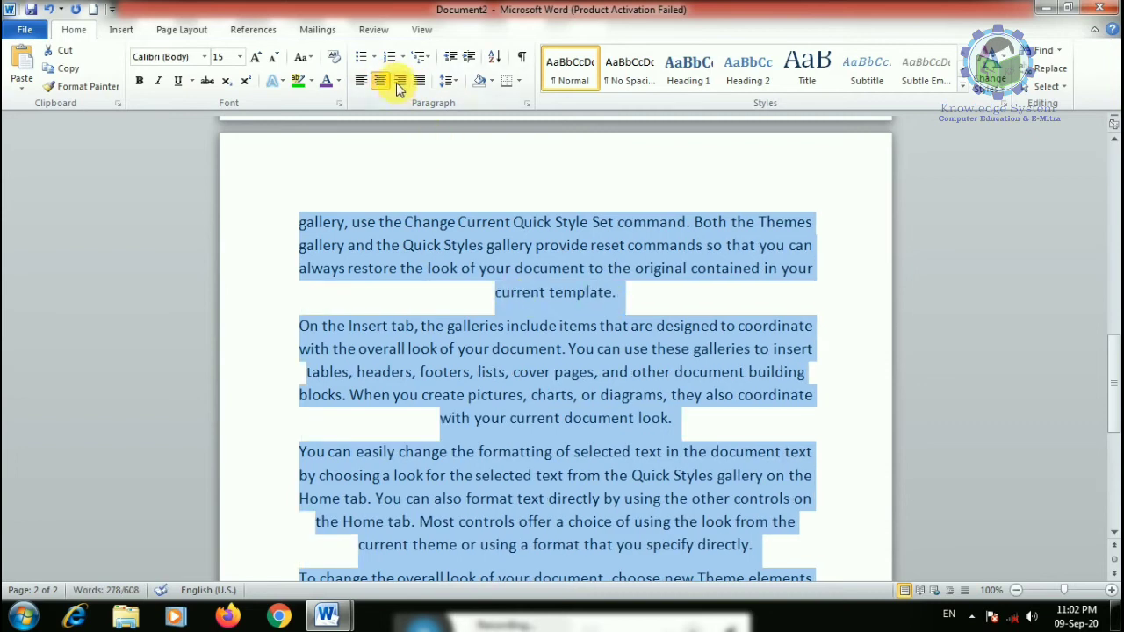
click(401, 80)
click(419, 80)
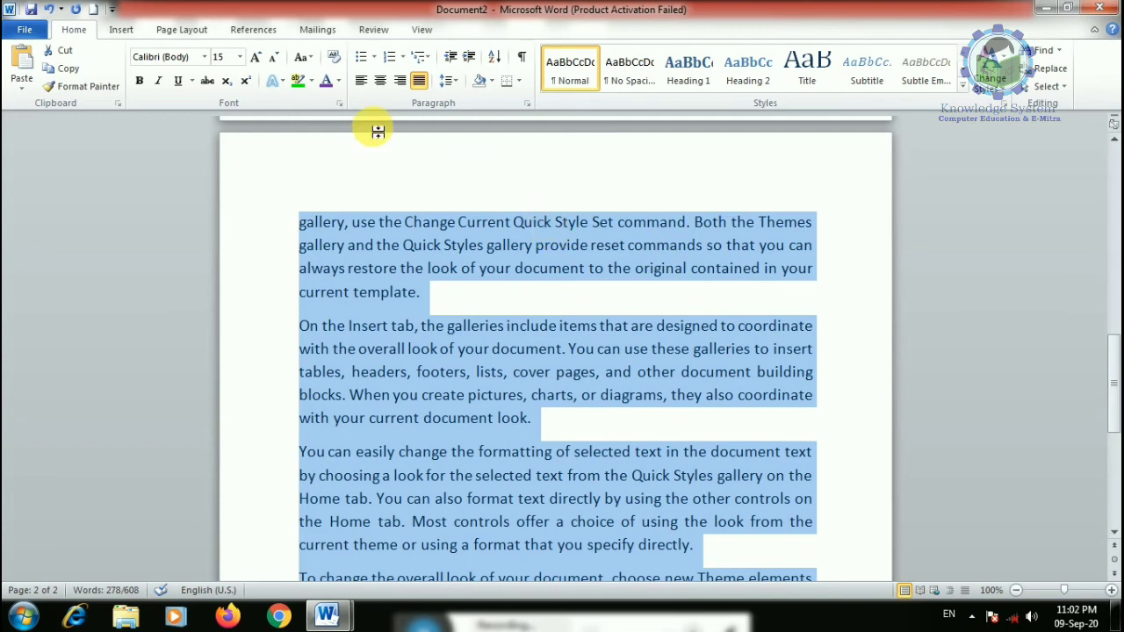
- Step the line spacing through 1.0, 1.5, 2.0 and 2.5, ending at 3.0
click(448, 82)
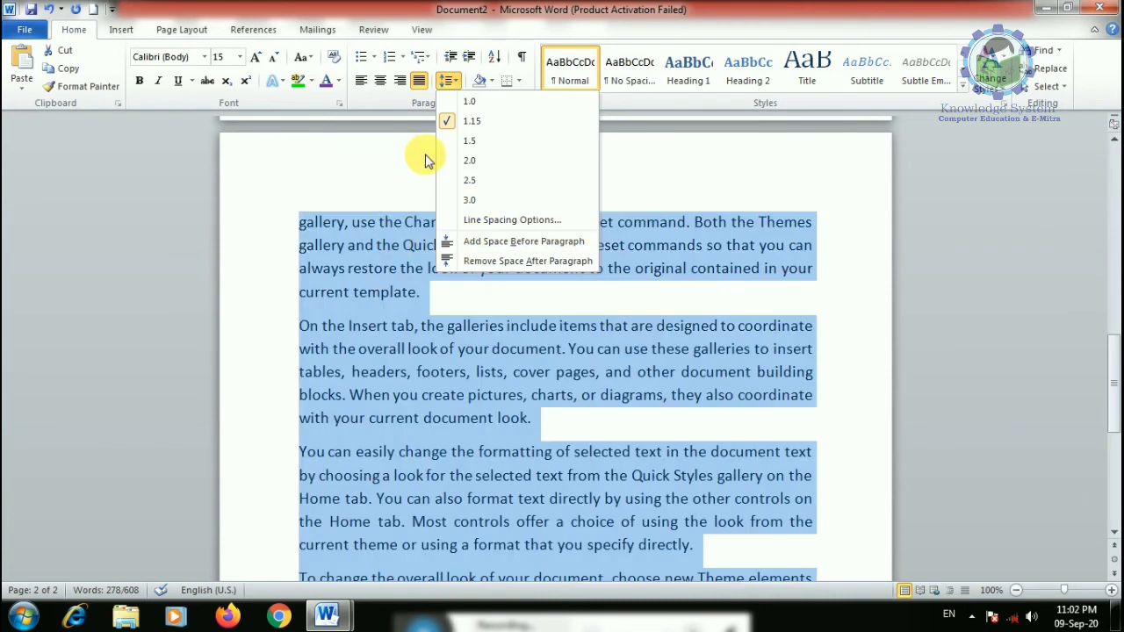
click(471, 102)
click(451, 80)
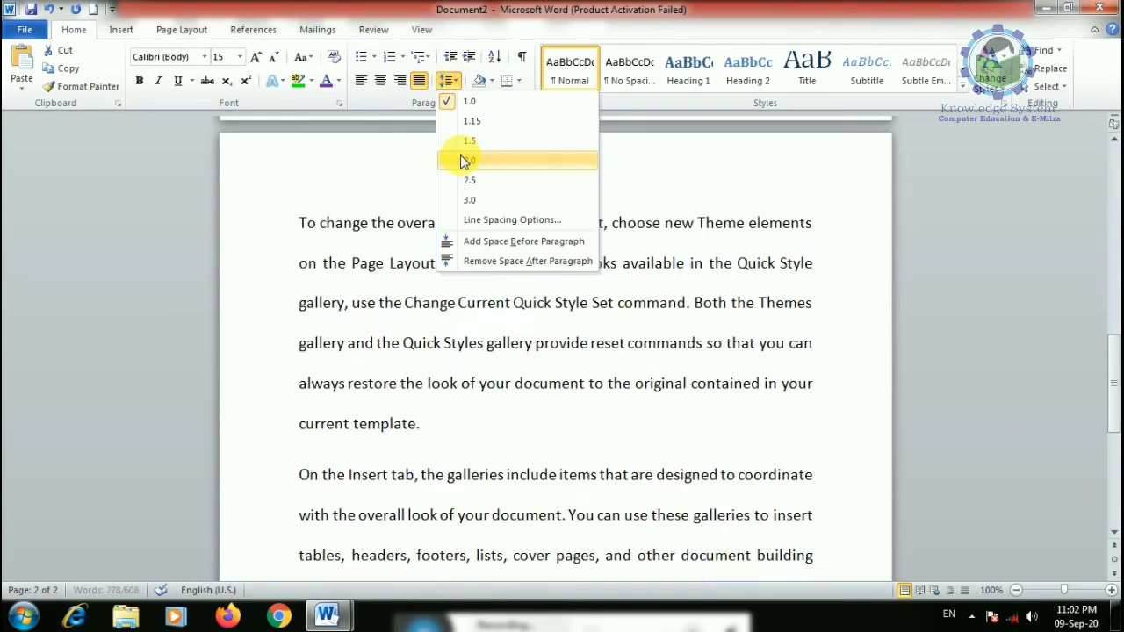
click(467, 144)
click(448, 81)
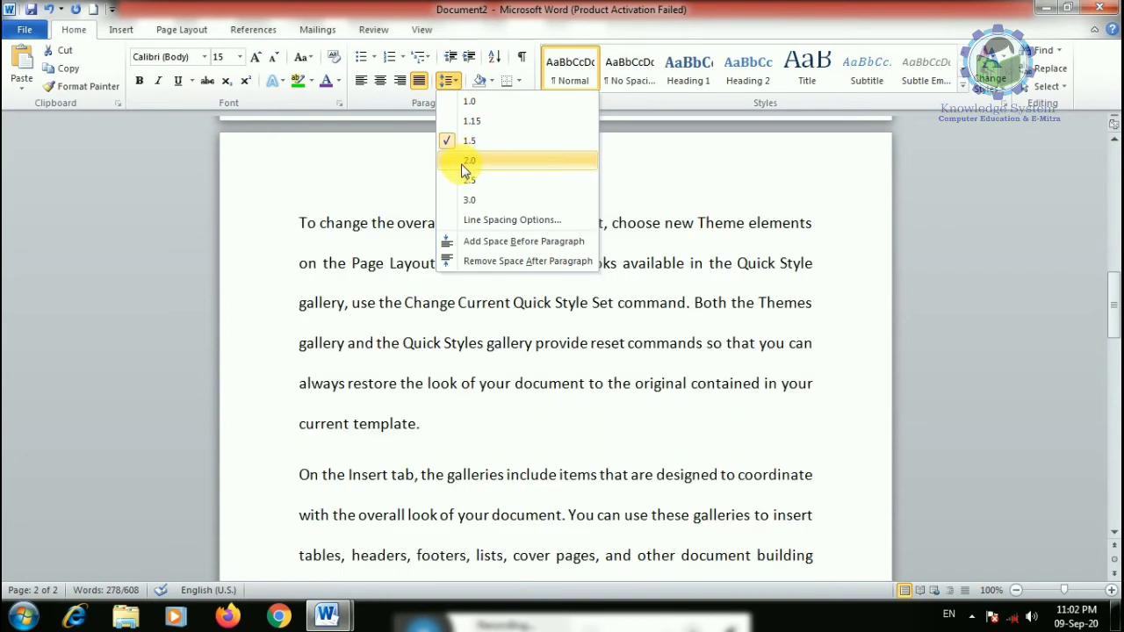
click(469, 160)
click(449, 81)
click(468, 177)
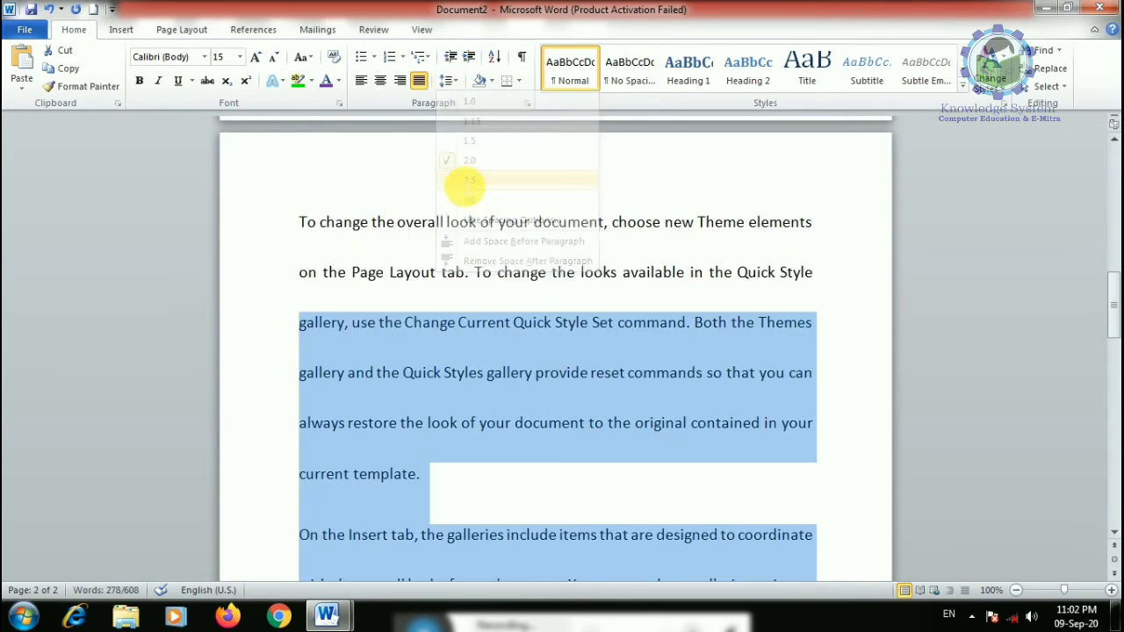
click(449, 80)
click(470, 200)
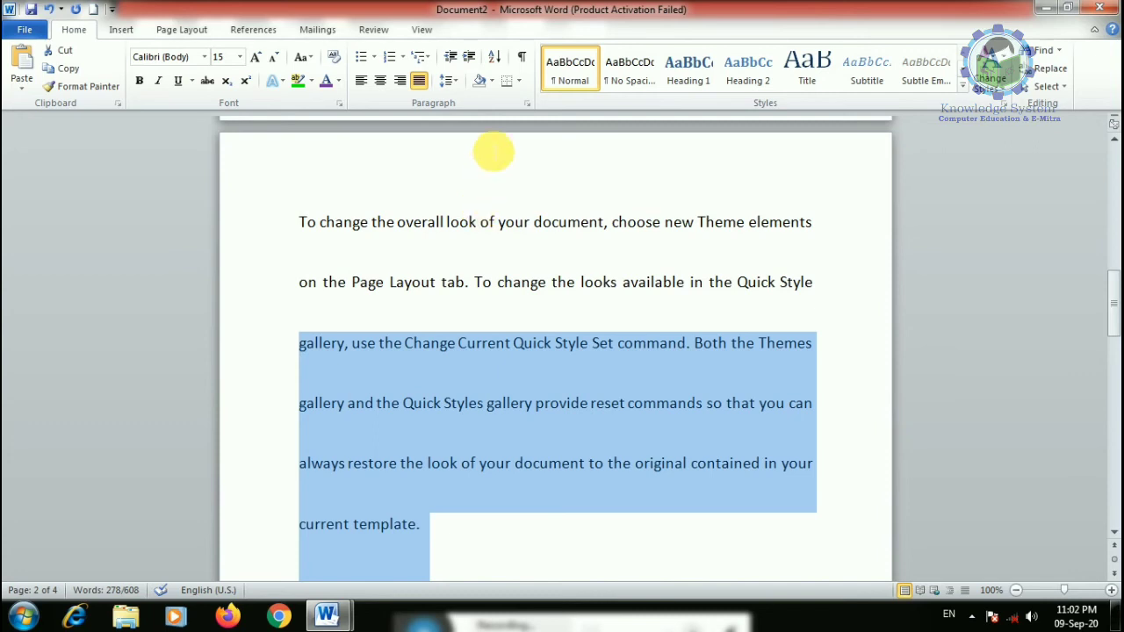
- Look at Line Spacing Options in the Paragraph dialog and cancel it
click(449, 81)
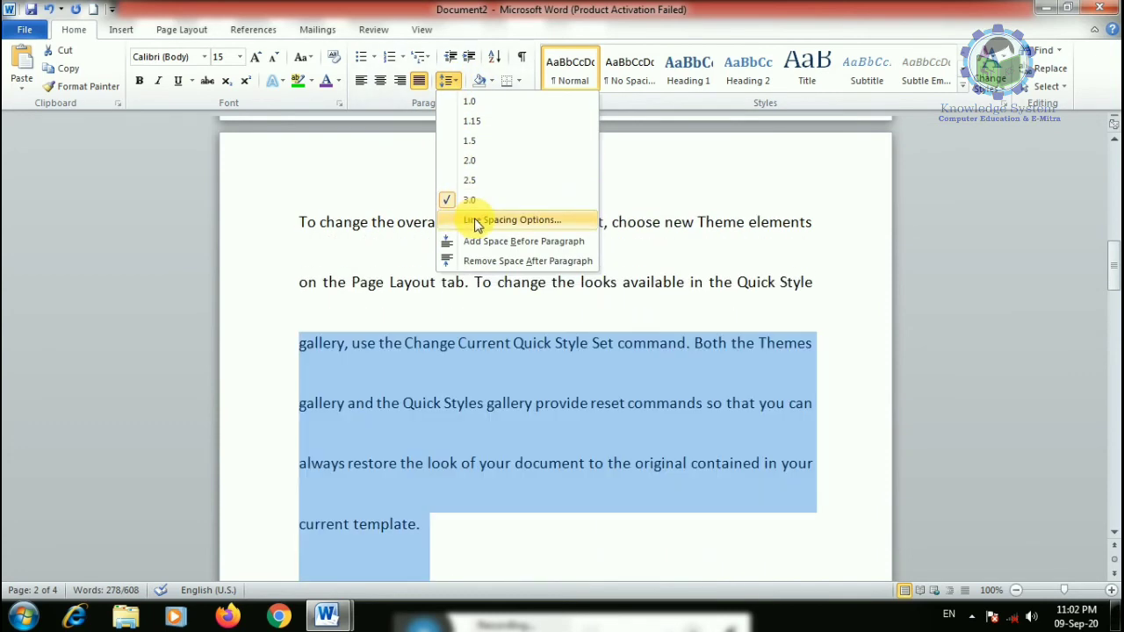
click(511, 225)
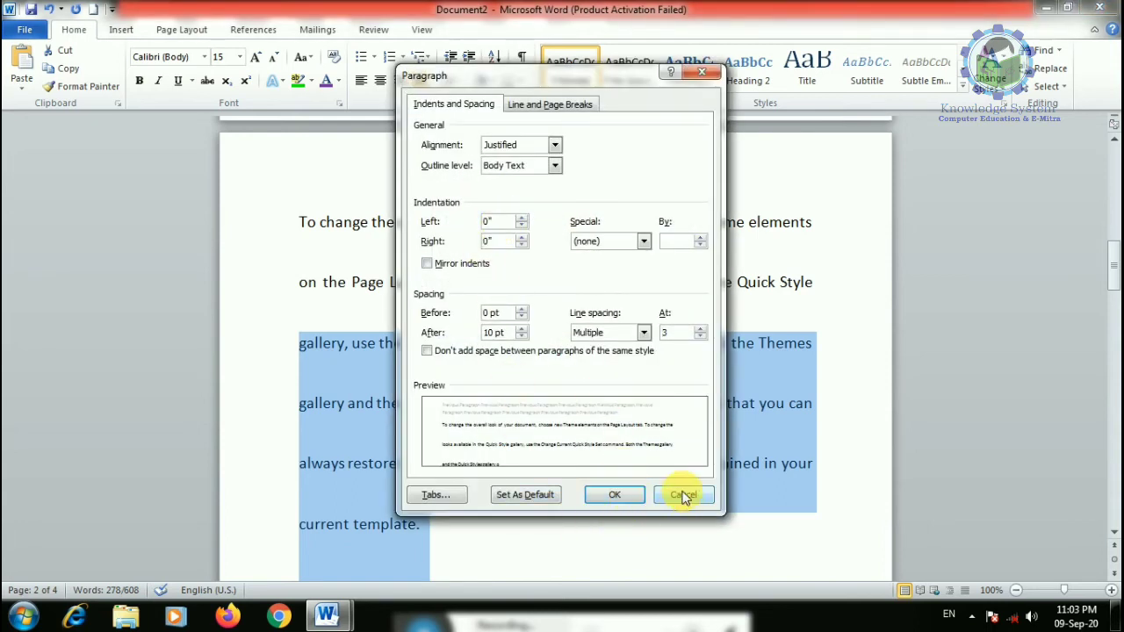
click(684, 495)
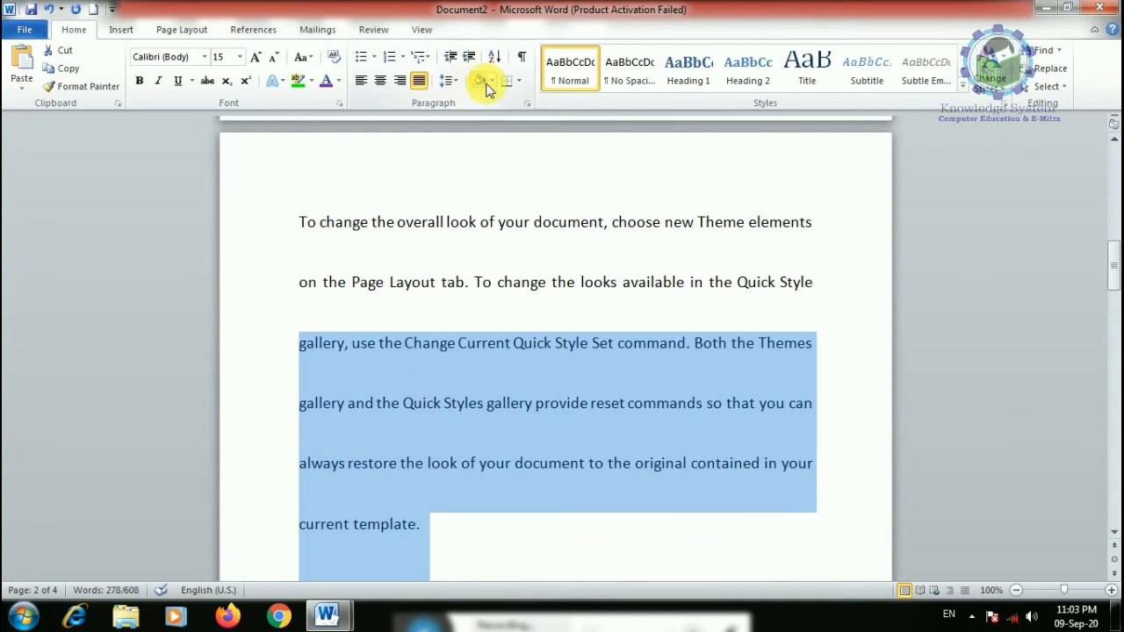
- Select the help-text paragraphs starting at "To" and set their line spacing to 1.0
click(454, 81)
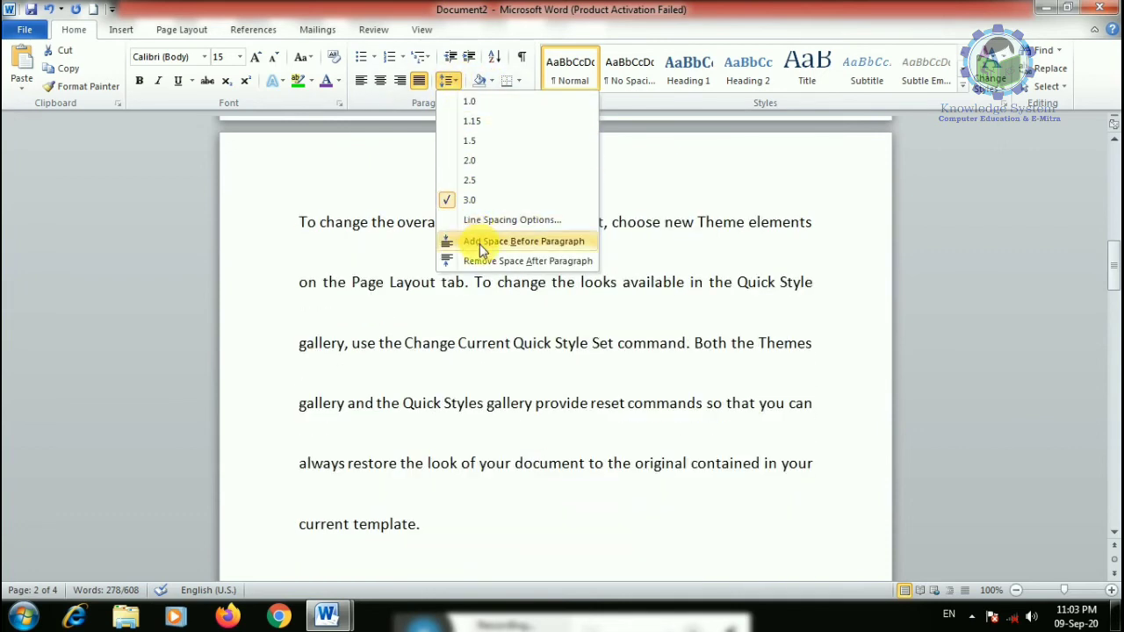
click(452, 305)
scroll(399, 510, down, 2)
scroll(351, 412, up, 2)
scroll(271, 308, up, 6)
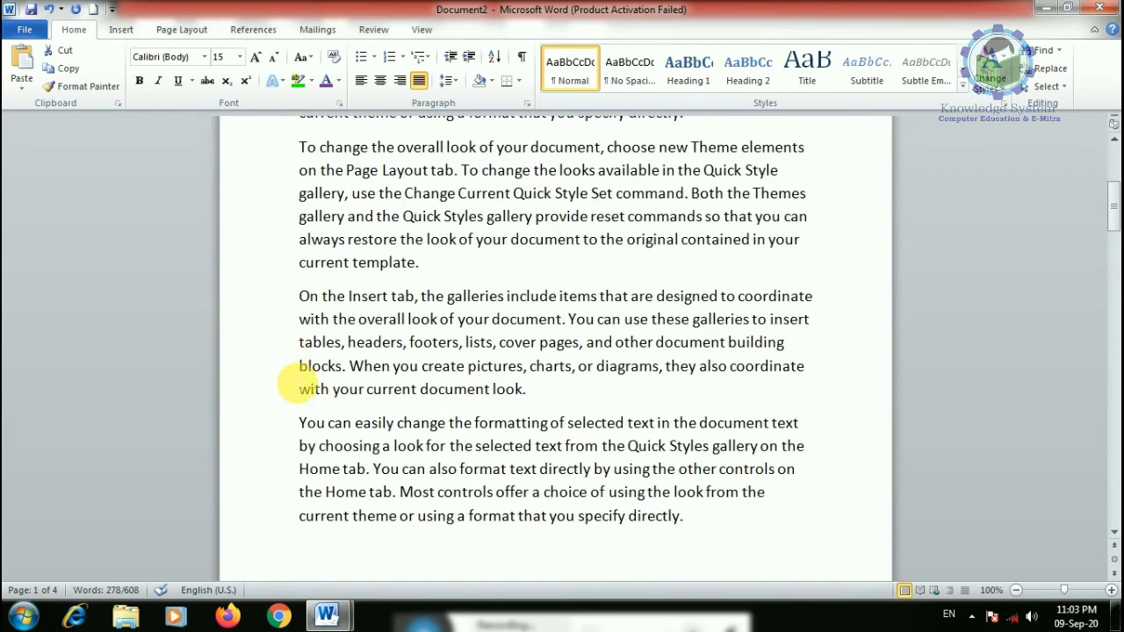
scroll(290, 358, down, 5)
click(304, 348)
drag(304, 346, 615, 562)
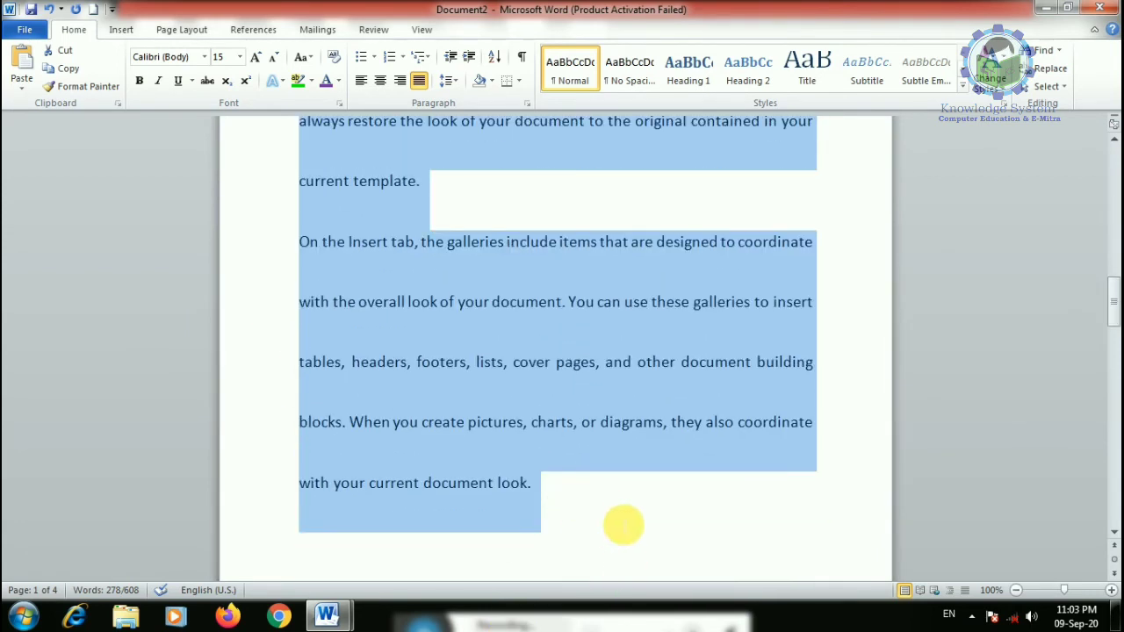
click(451, 81)
click(469, 101)
click(450, 81)
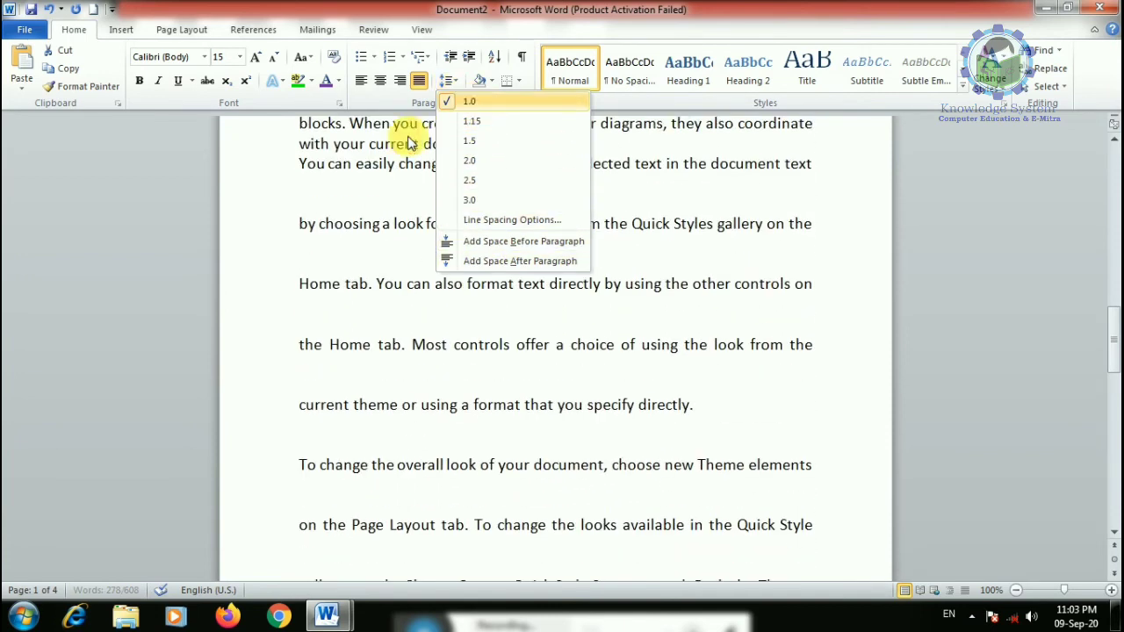
click(469, 103)
- Left-align the paragraphs from "gallery," through "document look." in the Paragraph dialog
click(428, 372)
drag(300, 181, 533, 341)
click(450, 81)
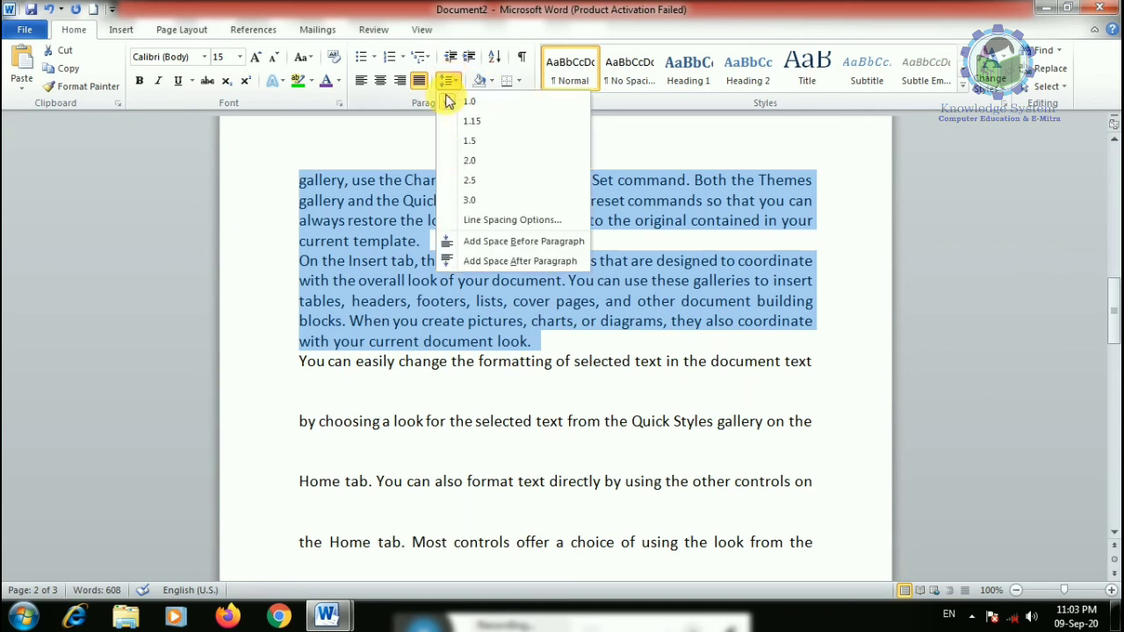
click(512, 220)
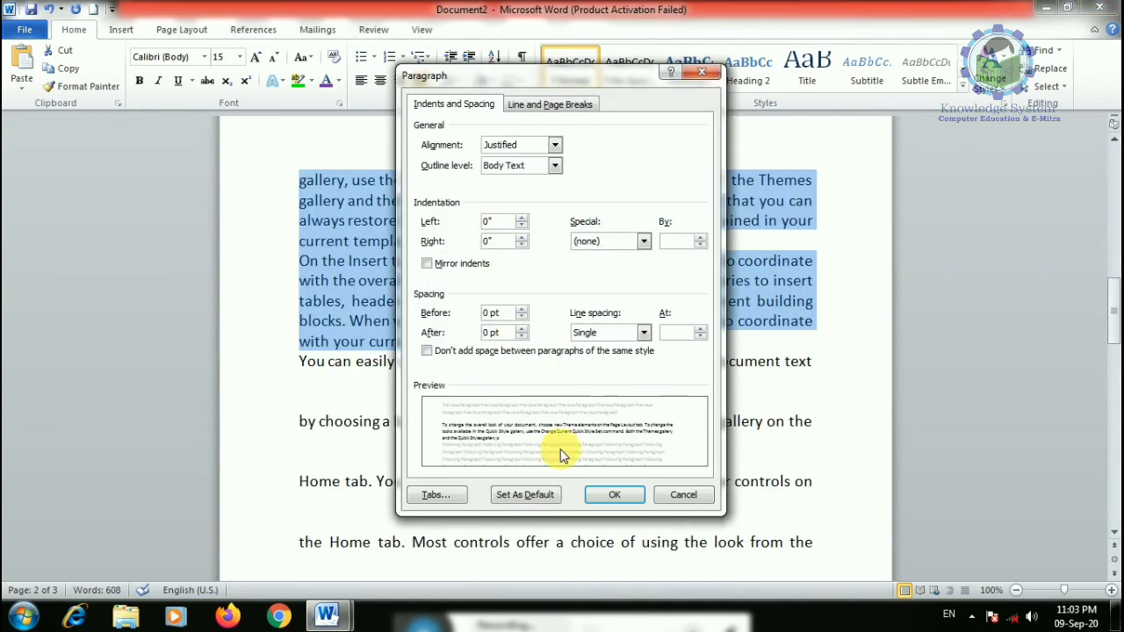
click(553, 145)
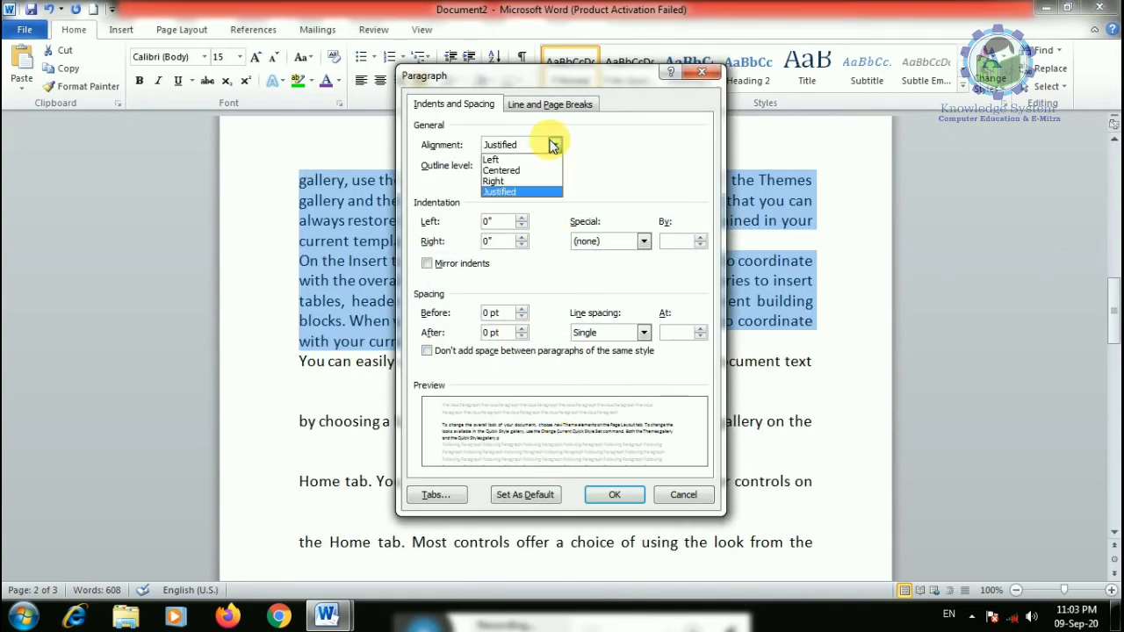
click(532, 161)
click(599, 494)
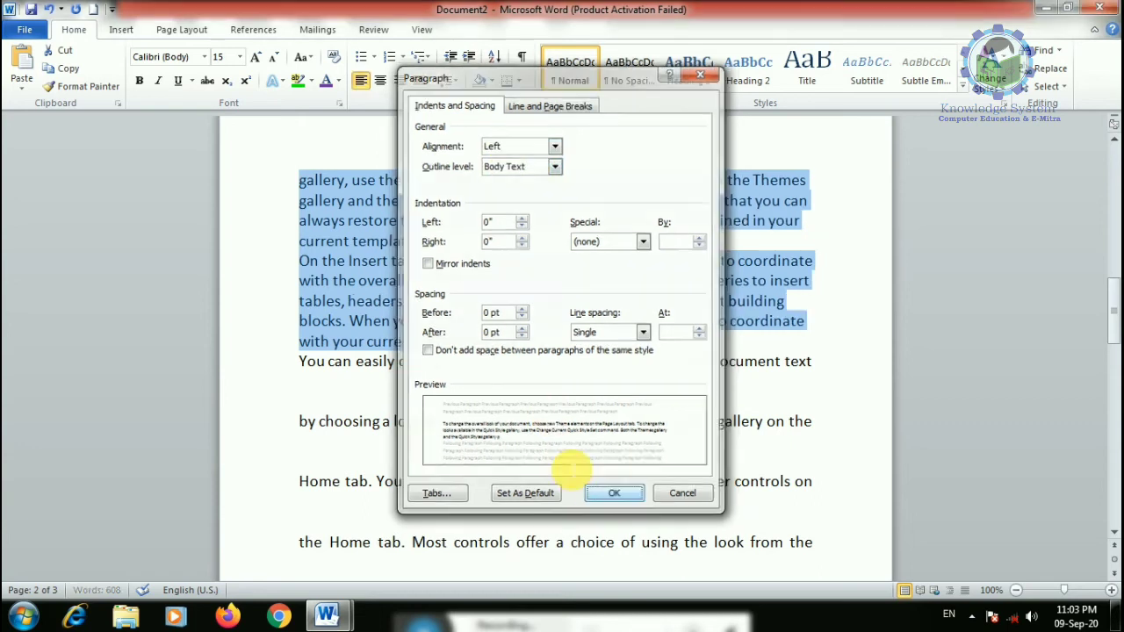
- Give those paragraphs 12 pt spacing before and after
click(448, 80)
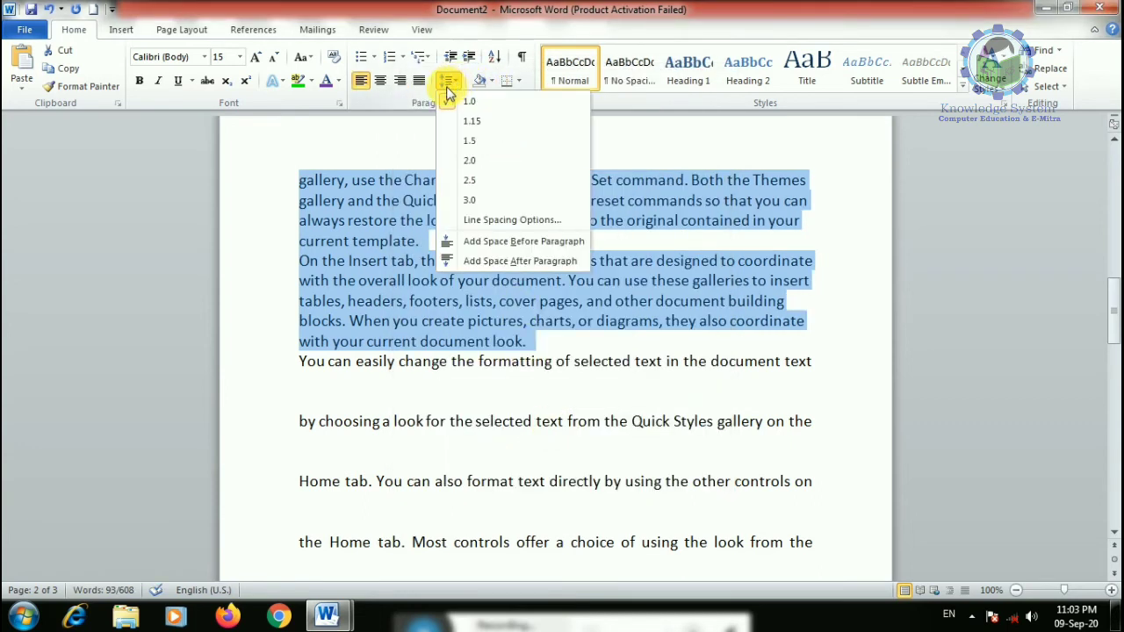
click(501, 220)
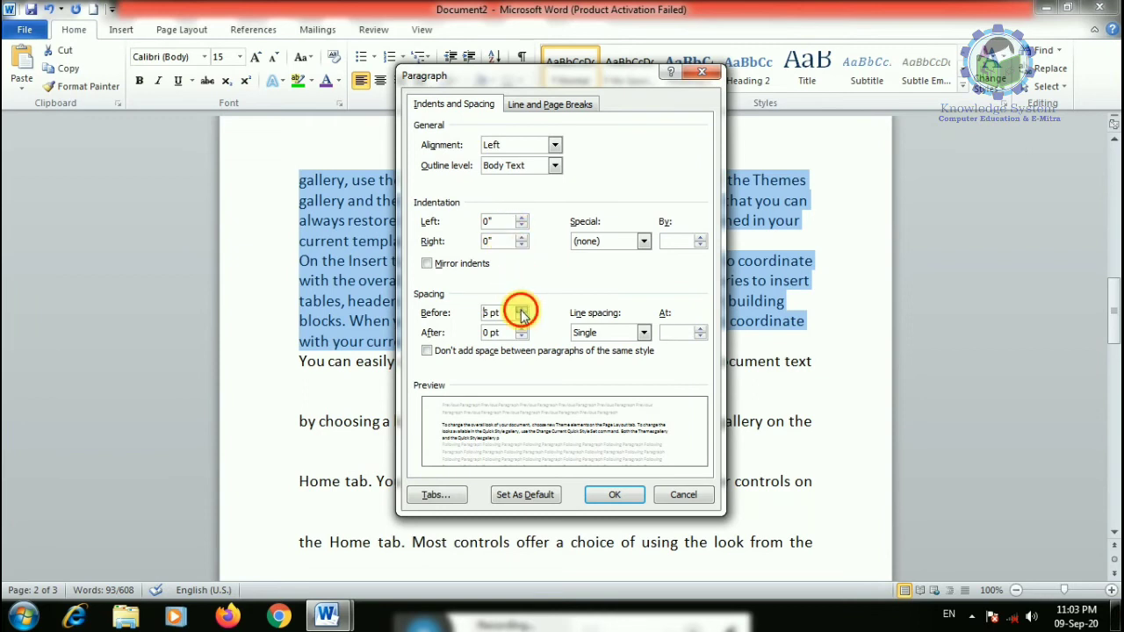
click(521, 309)
click(522, 309)
click(521, 329)
click(521, 329)
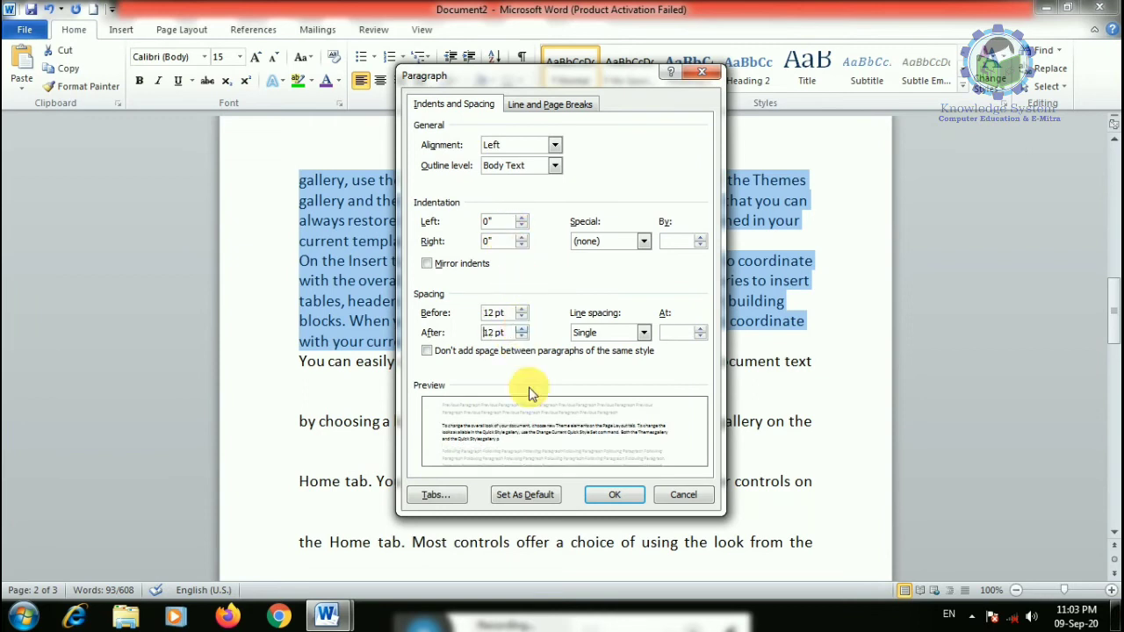
click(613, 492)
click(527, 410)
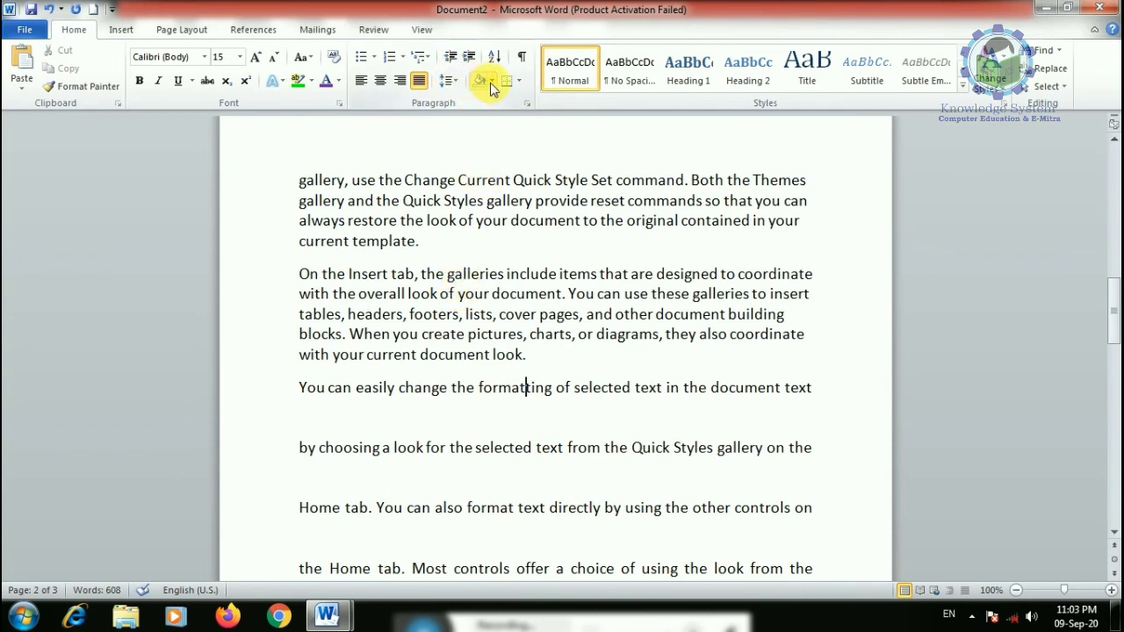
- Shade the two paragraphs red and highlight their text in green
scroll(439, 281, up, 2)
scroll(431, 265, down, 4)
scroll(359, 251, up, 3)
drag(300, 259, 601, 464)
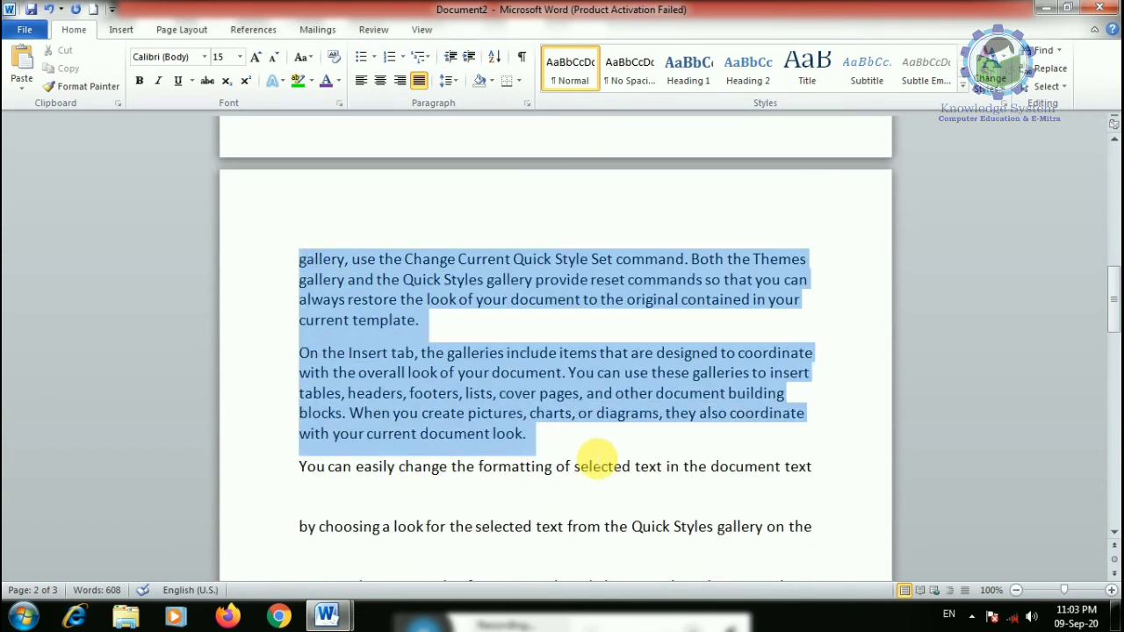
click(491, 81)
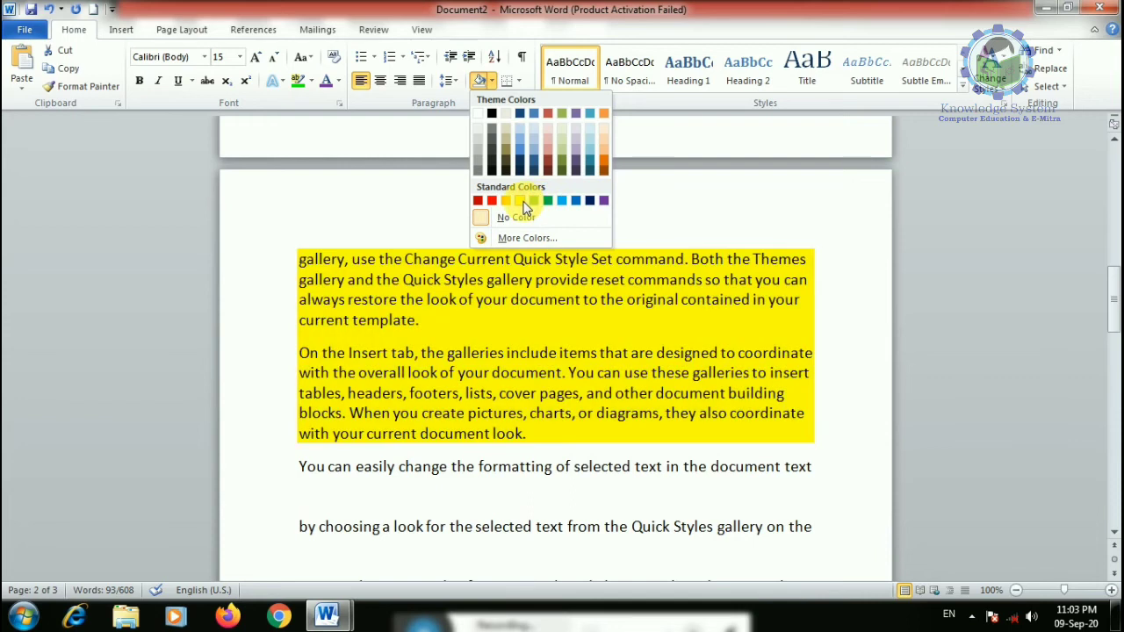
click(491, 200)
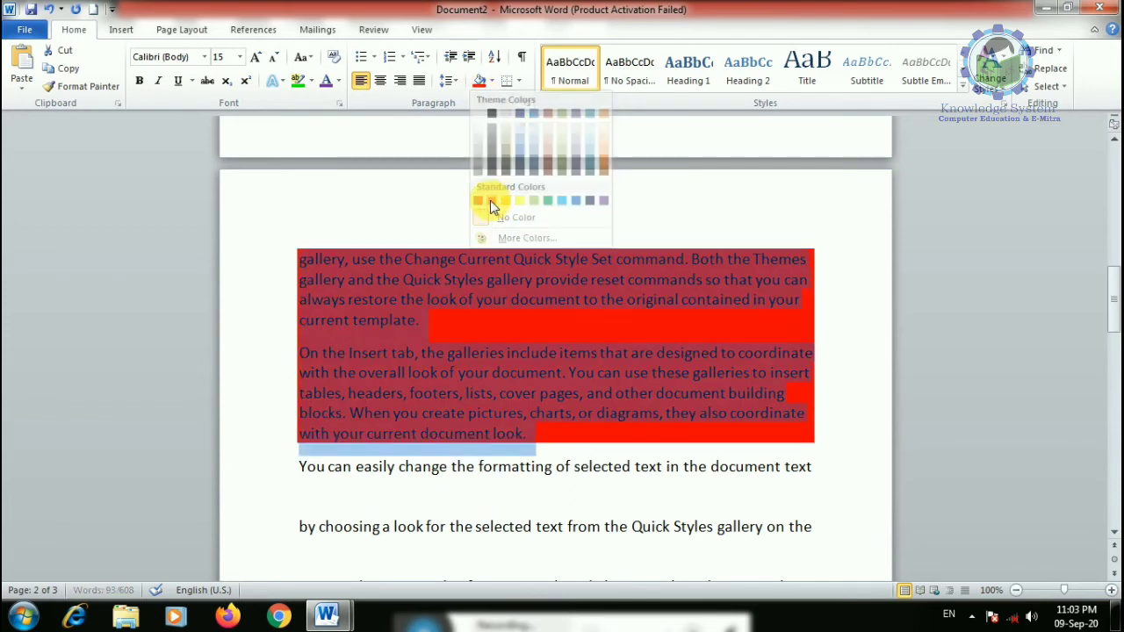
click(532, 431)
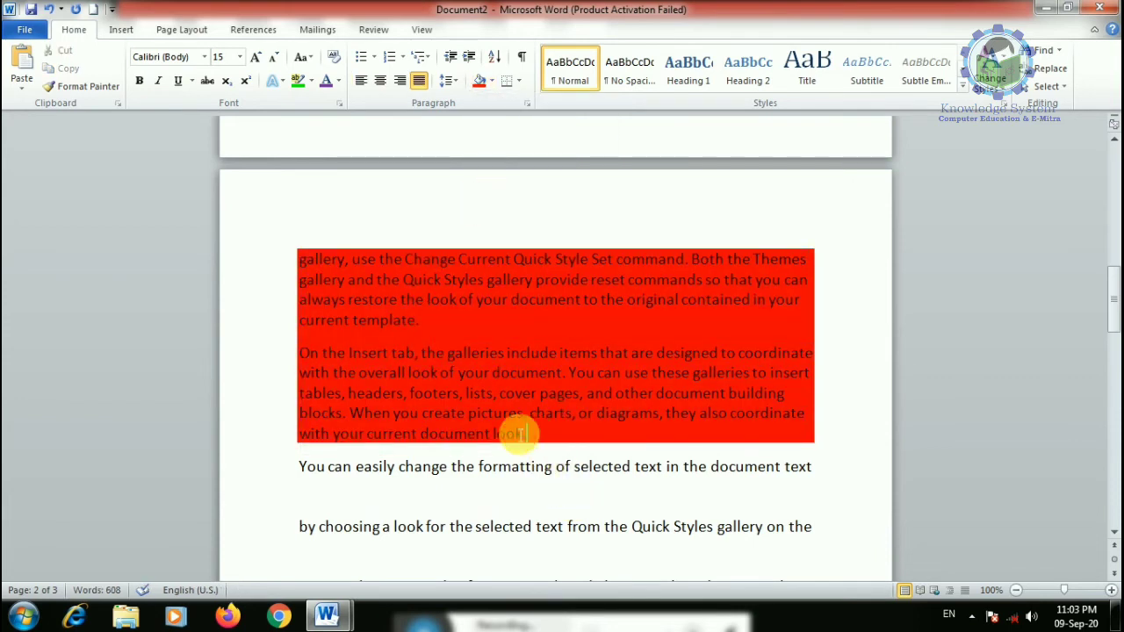
drag(282, 258, 283, 258)
click(299, 80)
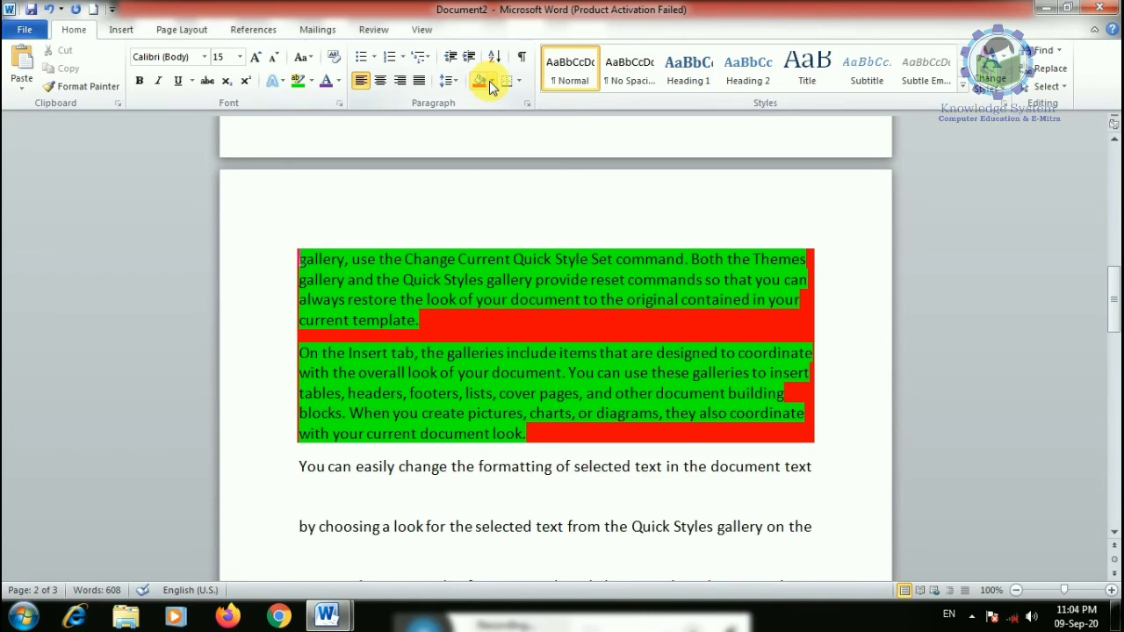
- Change the font colour of both highlighted paragraphs to yellow
drag(530, 445, 298, 257)
click(338, 80)
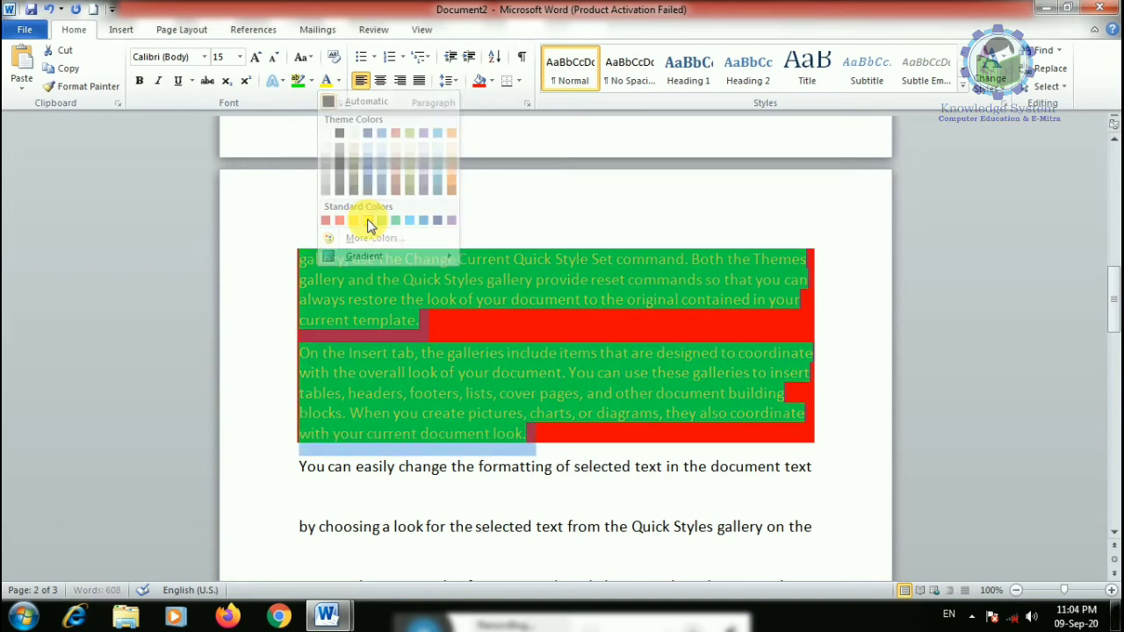
click(367, 220)
click(457, 377)
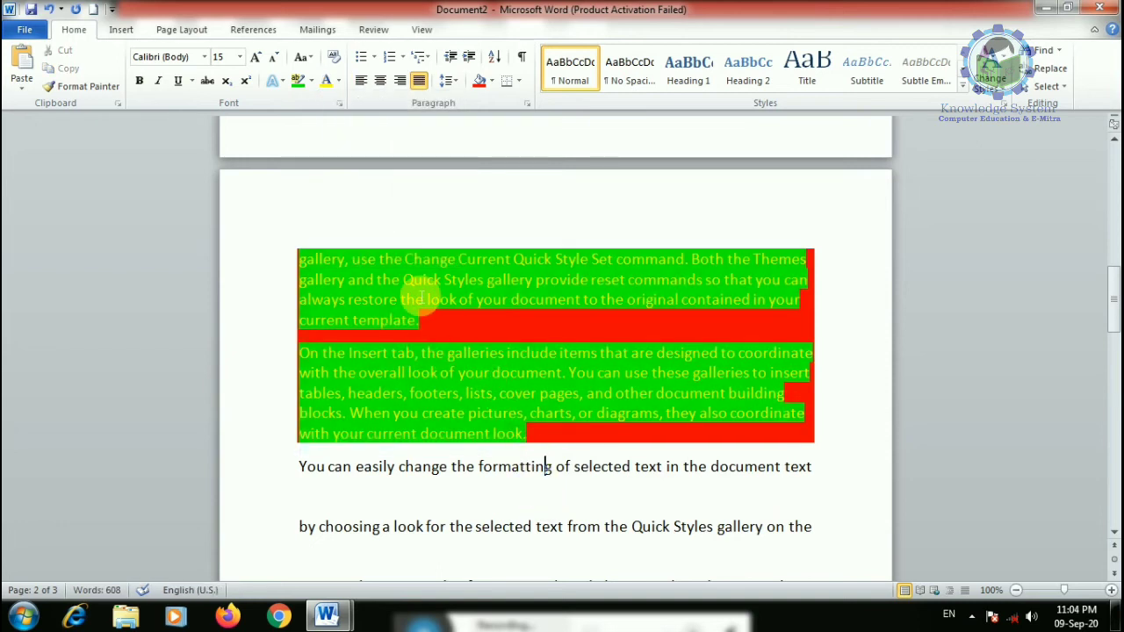
click(440, 325)
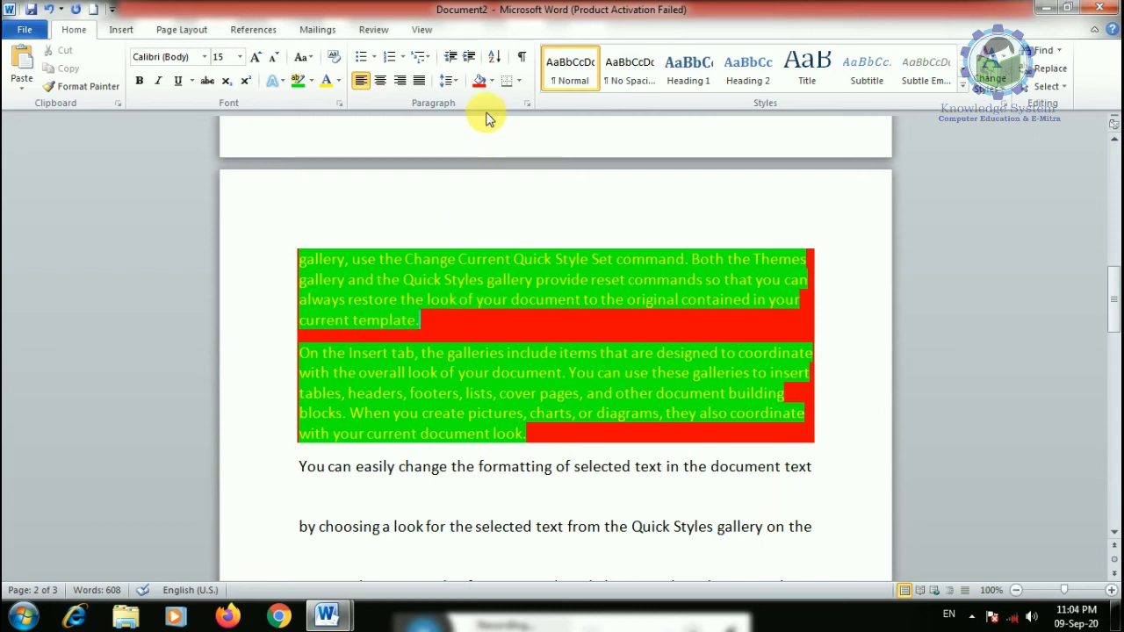
scroll(483, 225, up, 2)
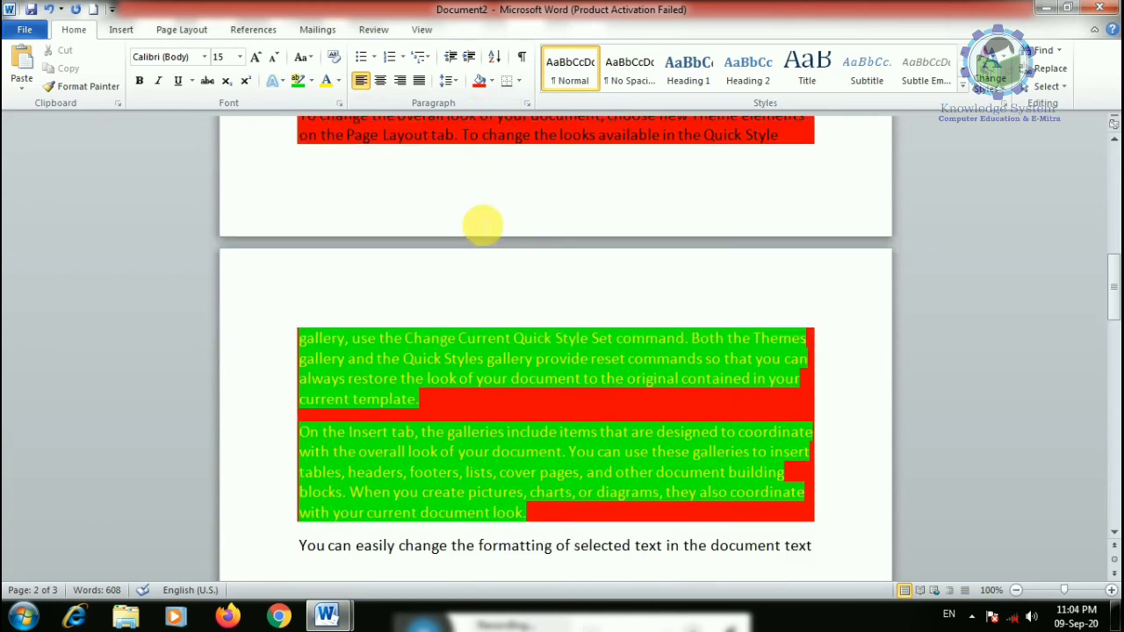
- Shade the paragraphs blue using a custom colour from More Colors
click(492, 81)
click(518, 238)
click(533, 269)
click(486, 260)
click(499, 248)
click(527, 248)
click(658, 179)
scroll(469, 439, down, 5)
scroll(465, 492, down, 3)
click(432, 435)
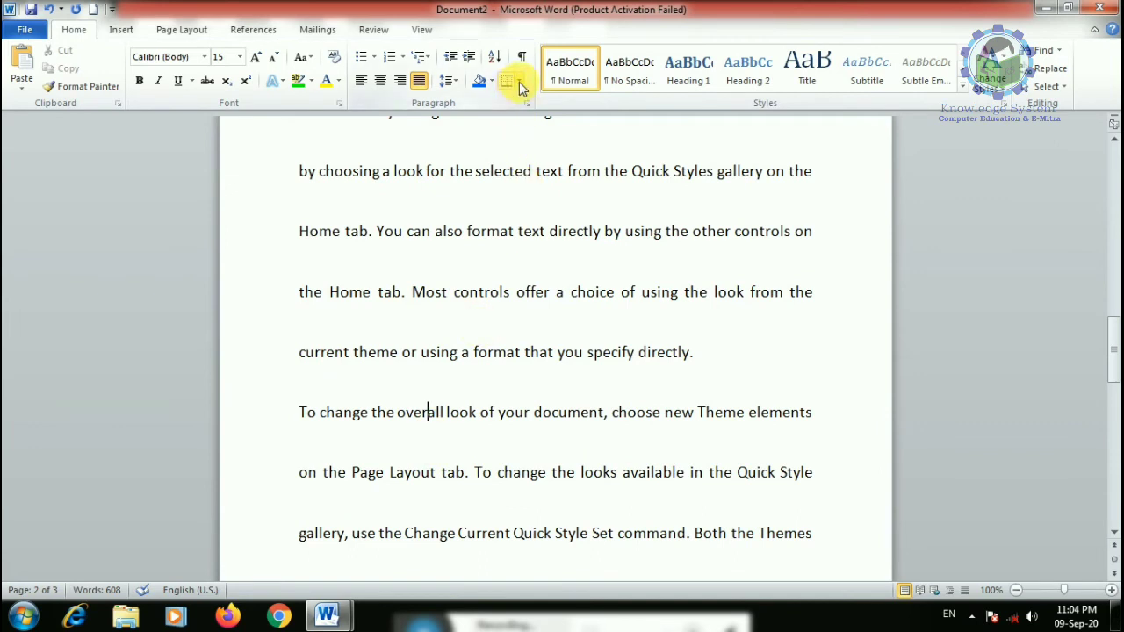
- Add an empty line after the paragraph ending "current template."
click(519, 81)
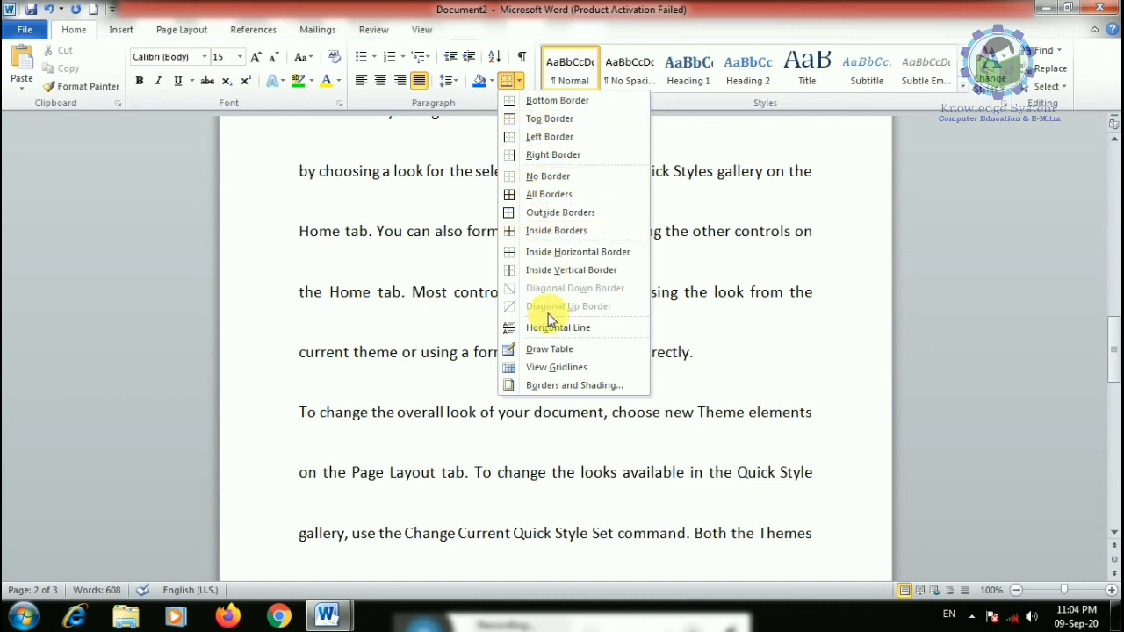
scroll(489, 491, down, 3)
scroll(488, 483, down, 2)
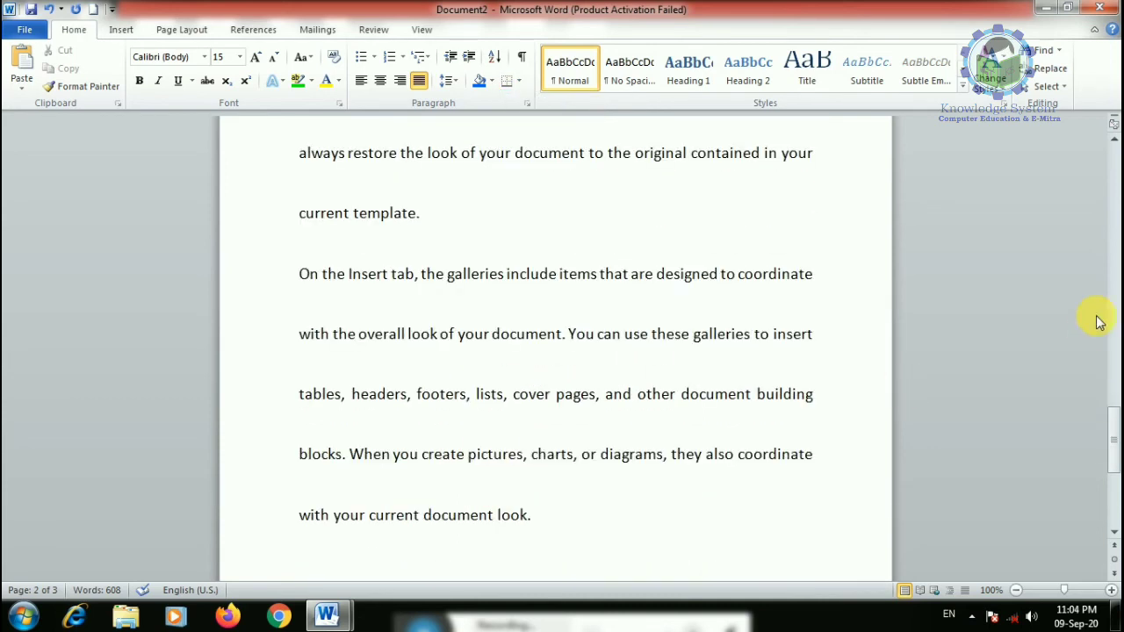
drag(1107, 451, 1113, 424)
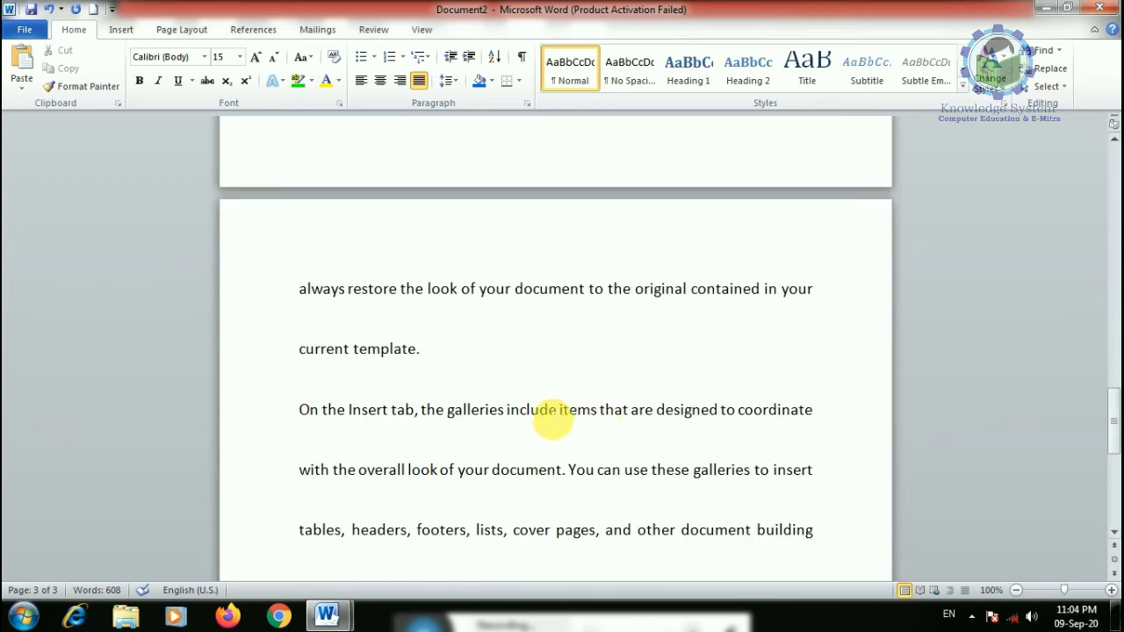
click(472, 363)
key(Return)
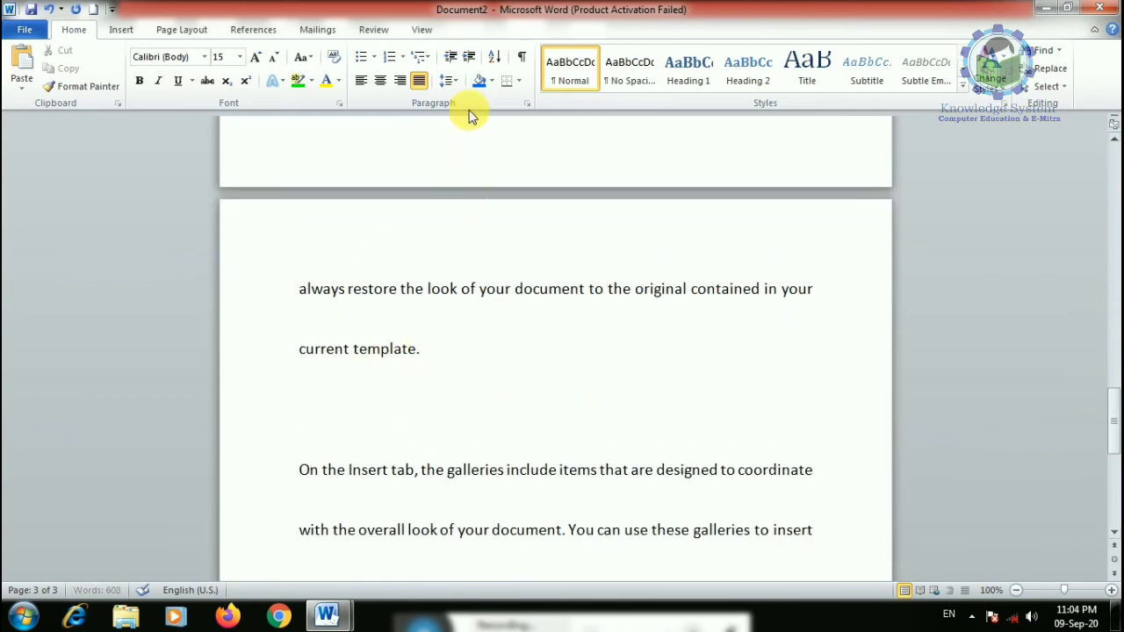
- Set the current paragraph settings as the default for this document only
click(519, 80)
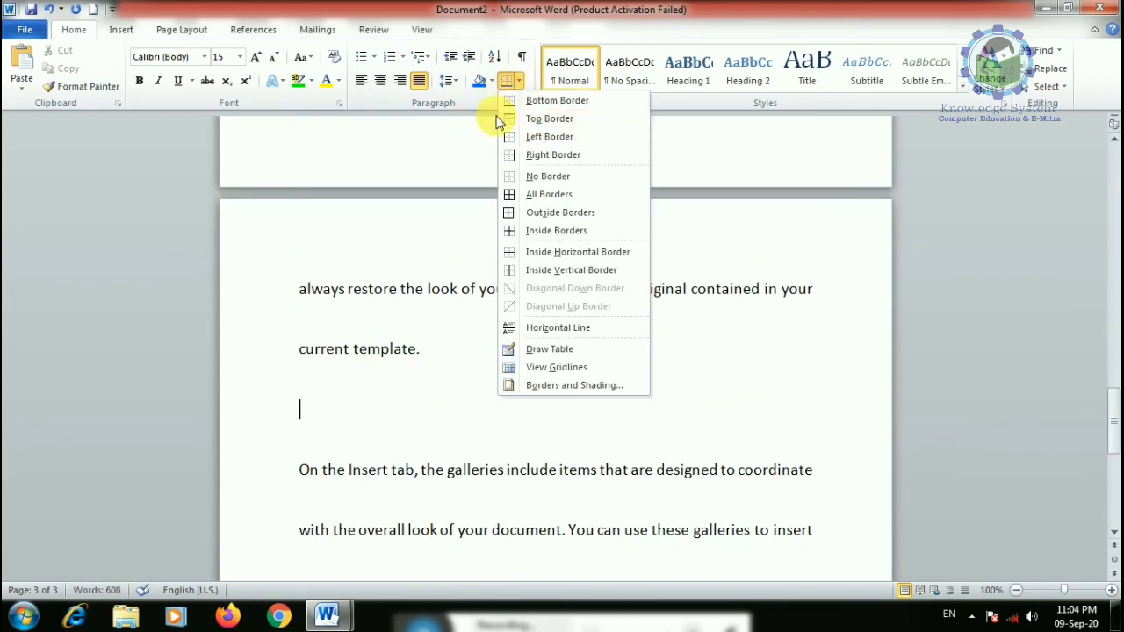
key(Escape)
click(529, 103)
click(519, 105)
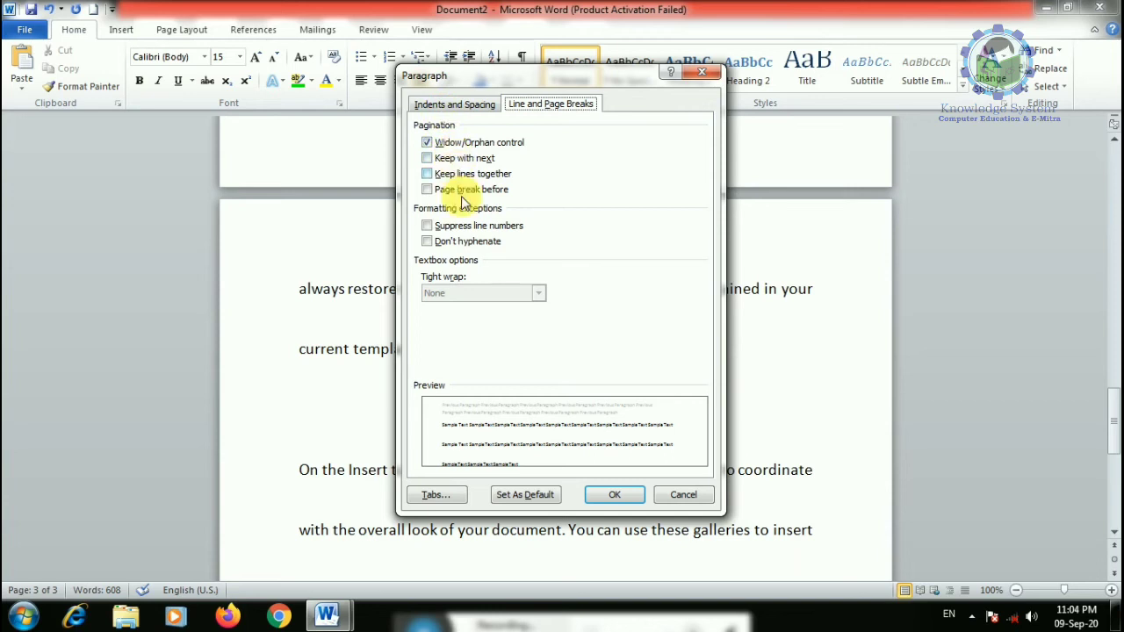
click(527, 495)
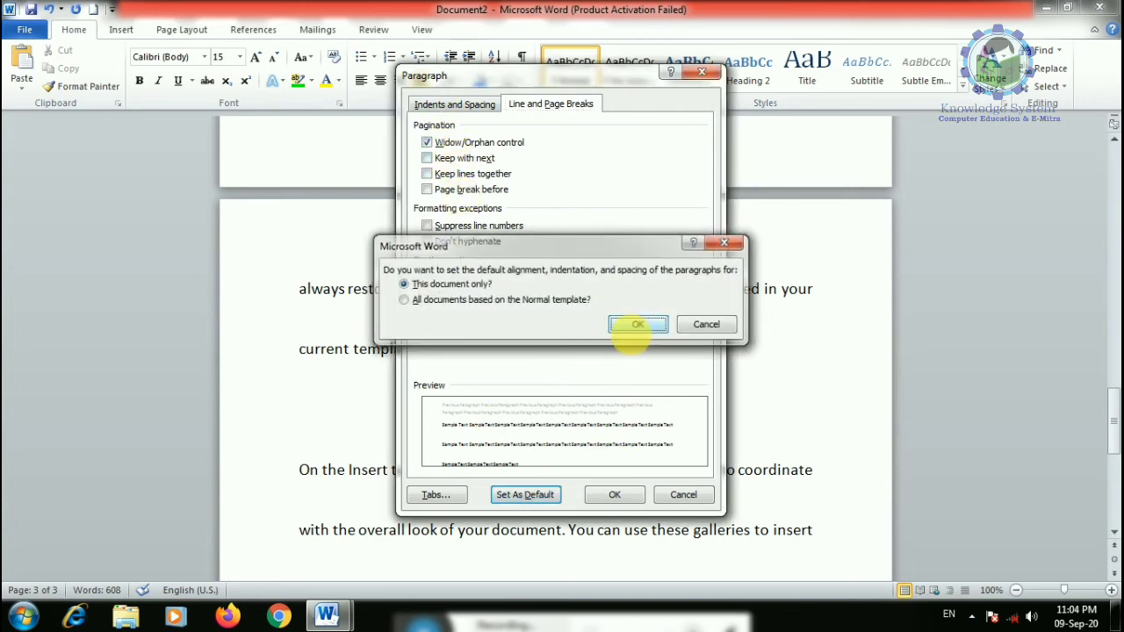
click(634, 323)
- Start a new blank document with Ctrl+N
scroll(494, 439, down, 5)
click(494, 437)
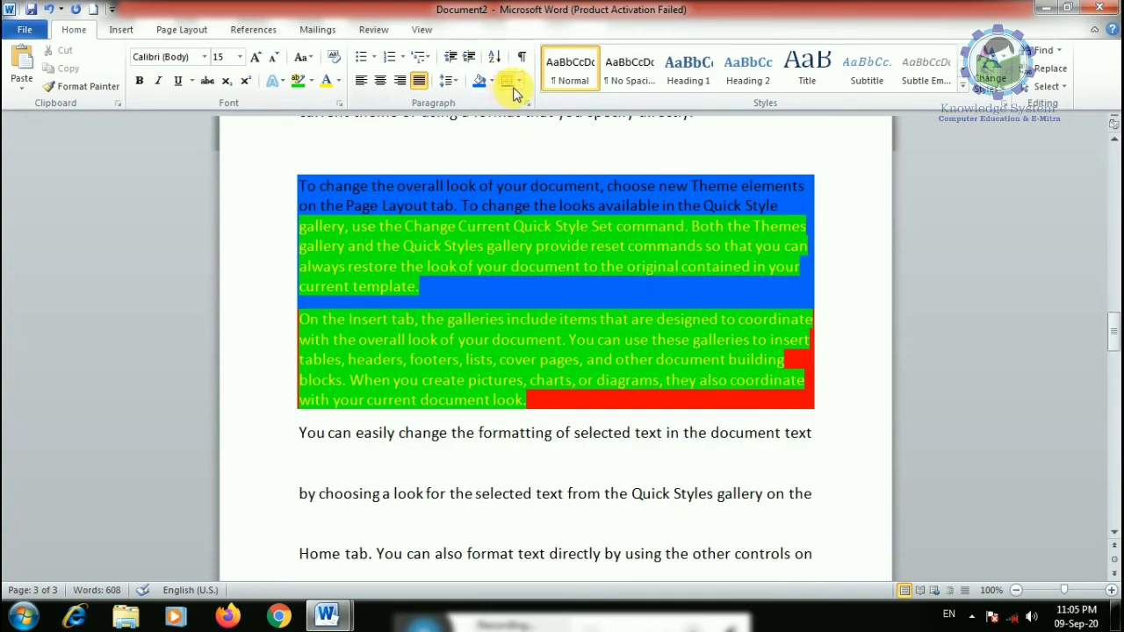
key(ctrl+n)
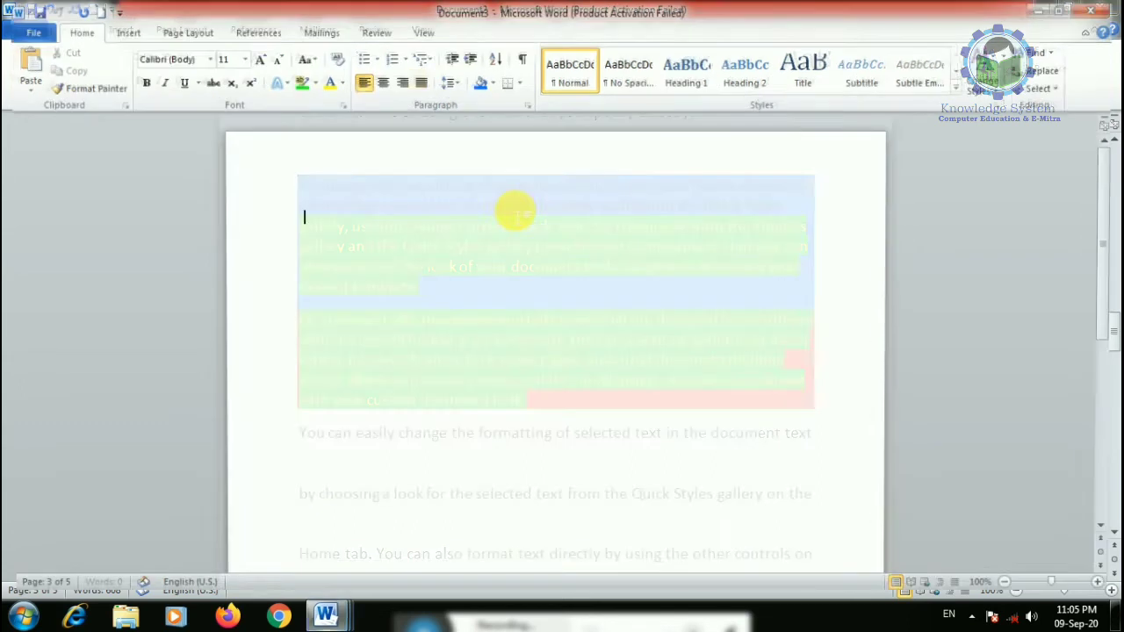
- Switch back to Document2 from the taskbar
click(518, 80)
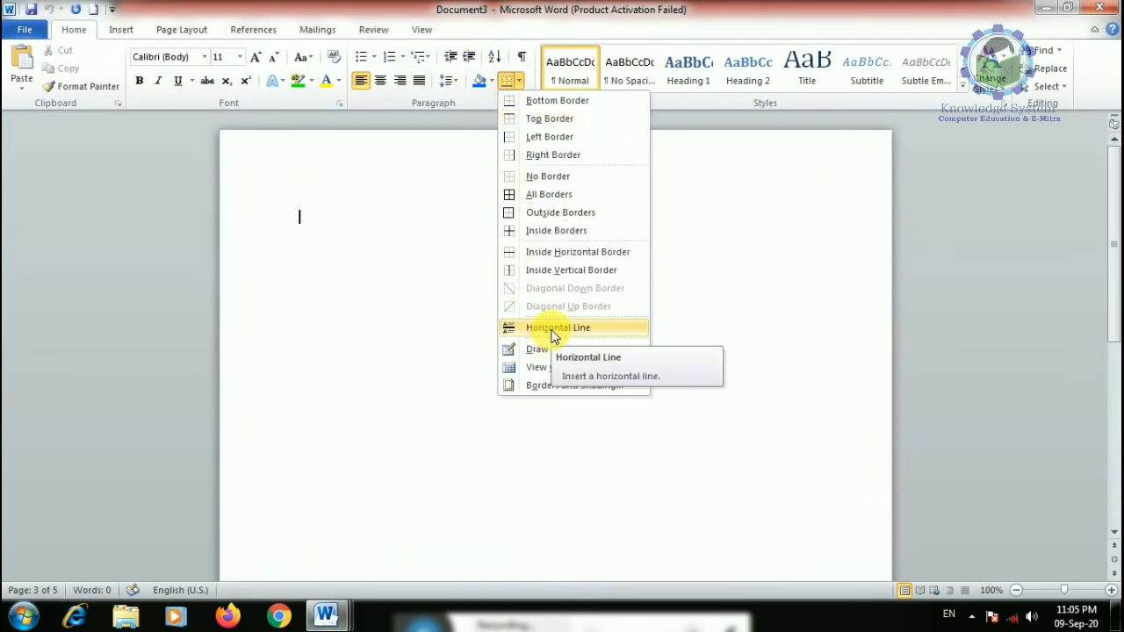
click(325, 615)
click(318, 540)
- Insert a horizontal line on a new line after "current template."
scroll(451, 436, down, 10)
scroll(452, 428, up, 2)
click(446, 283)
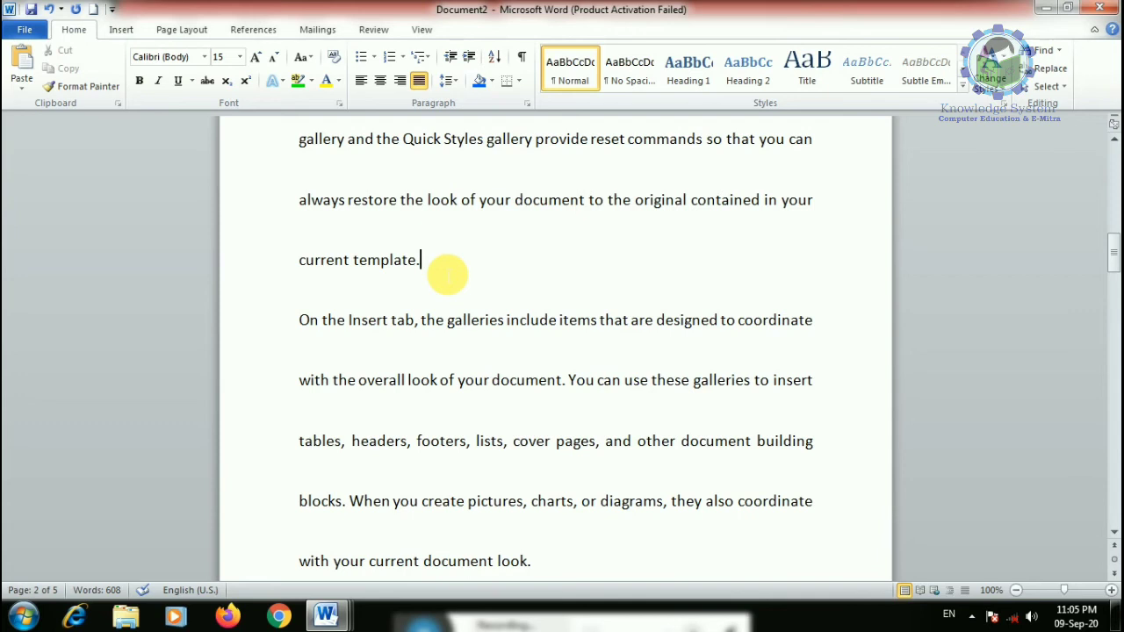
key(Return)
click(518, 81)
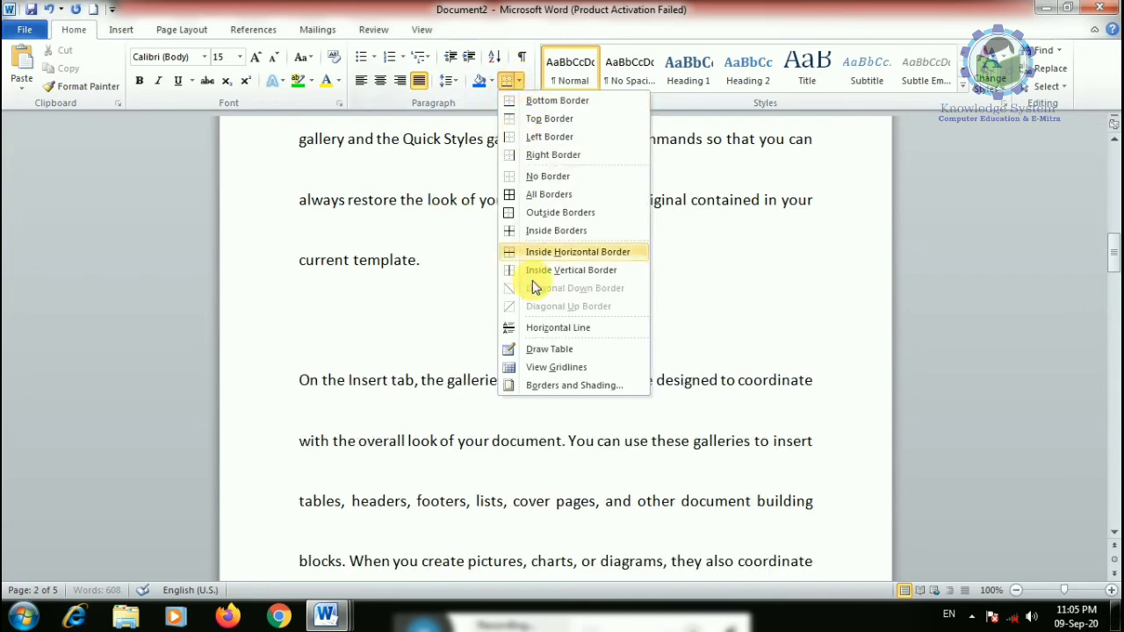
click(542, 332)
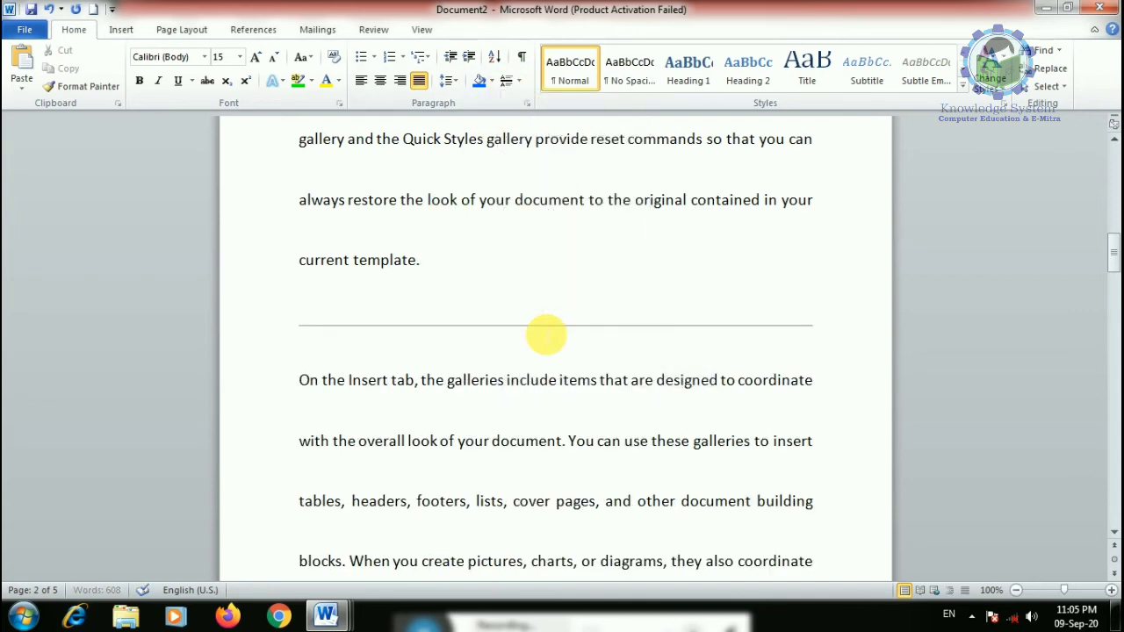
click(540, 329)
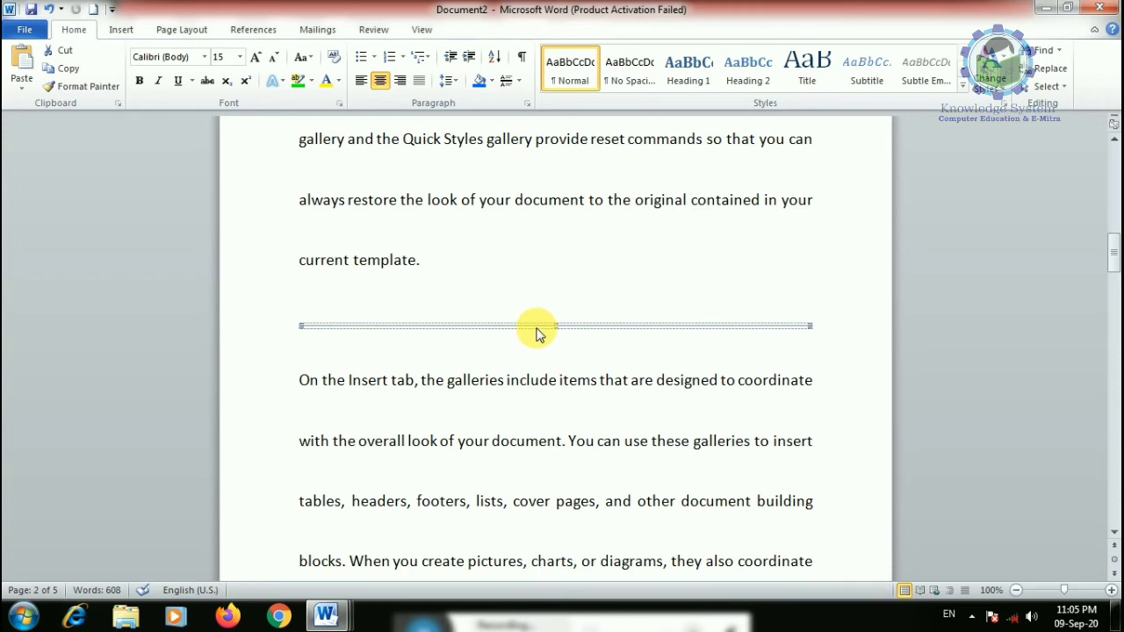
- Format the horizontal line as centred and red
double_click(541, 324)
click(562, 355)
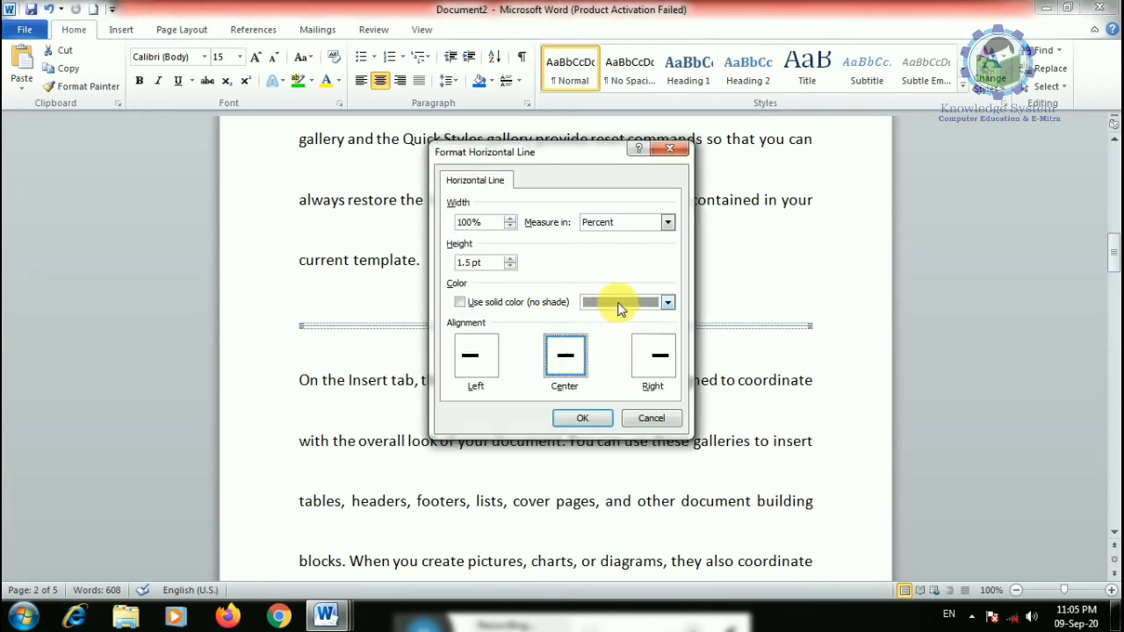
click(619, 302)
click(601, 422)
click(571, 418)
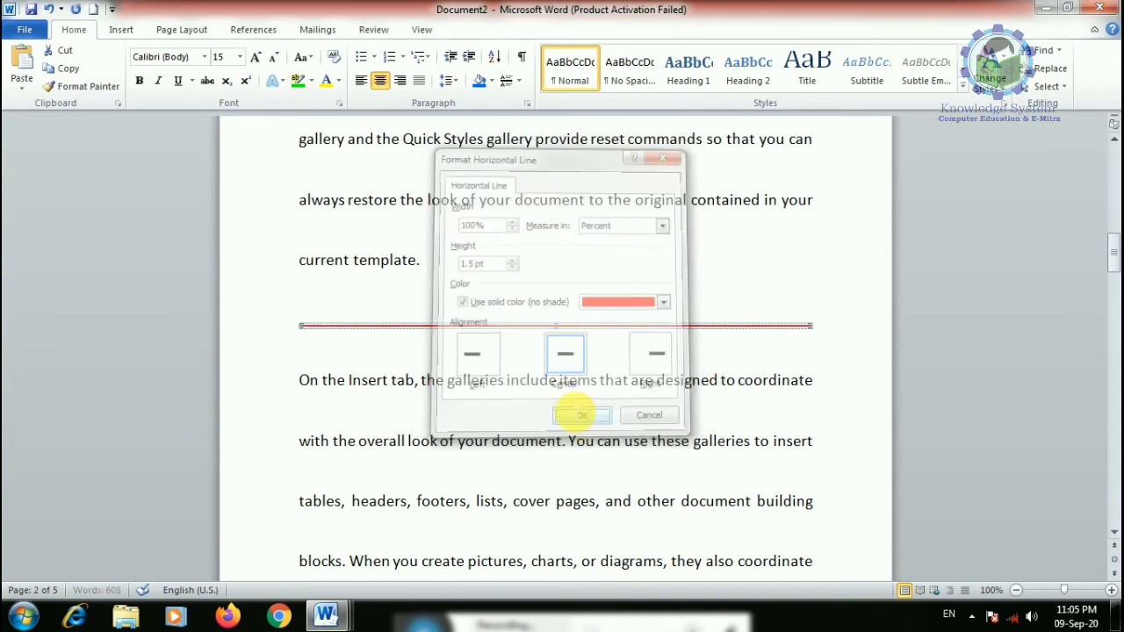
- Insert the leafy decorative horizontal line, then add a second copy below it
click(520, 80)
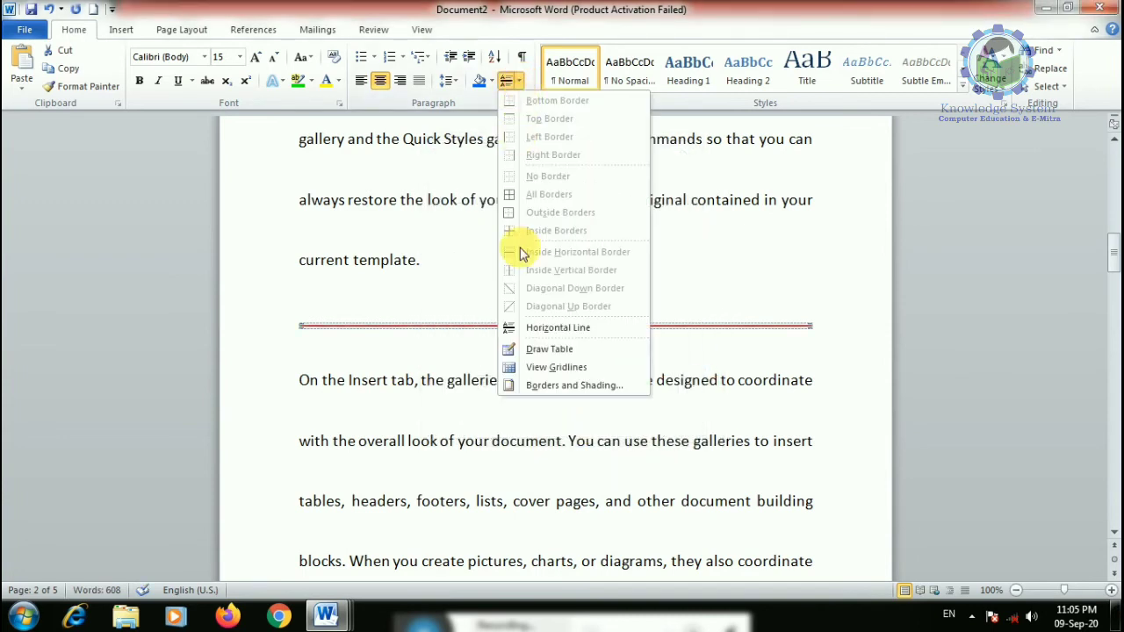
click(465, 327)
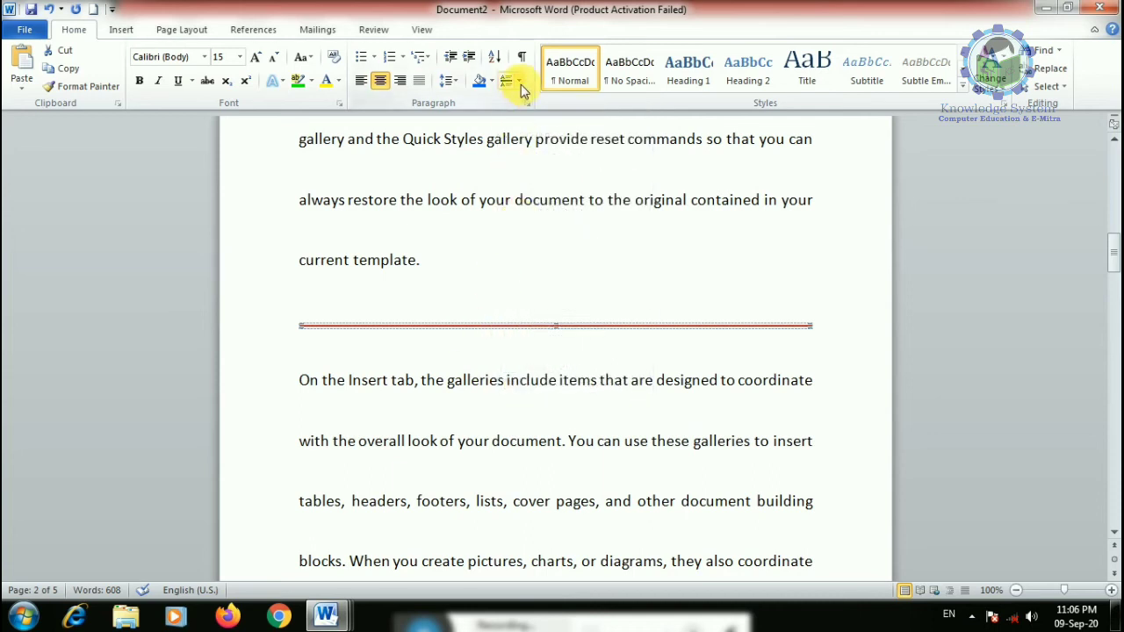
click(519, 80)
click(530, 387)
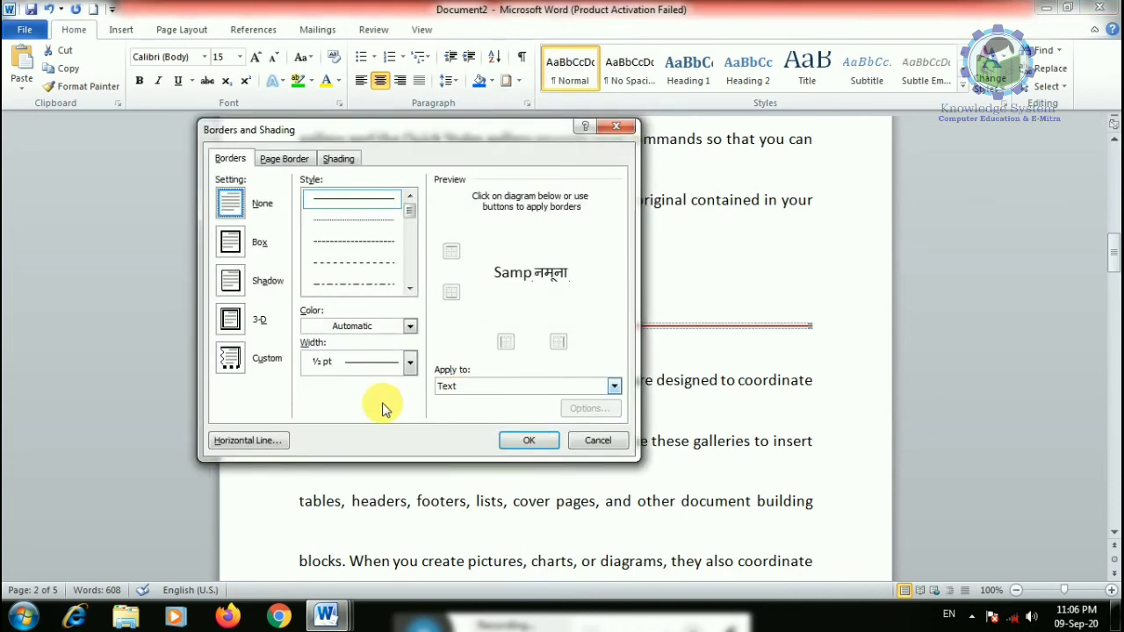
click(252, 441)
click(595, 242)
click(581, 440)
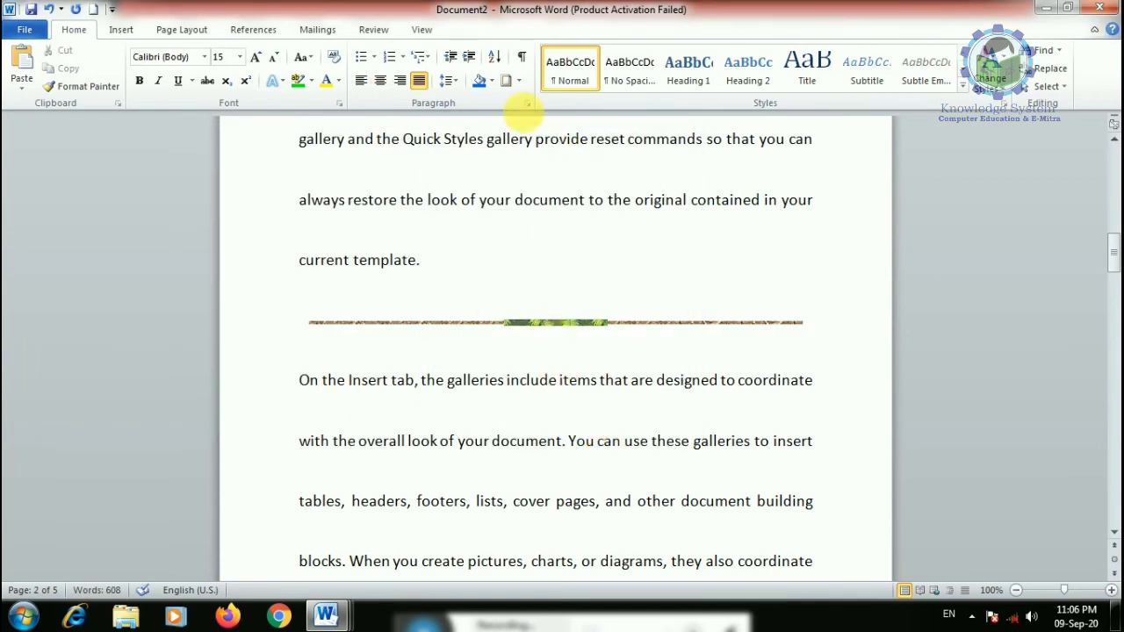
click(519, 81)
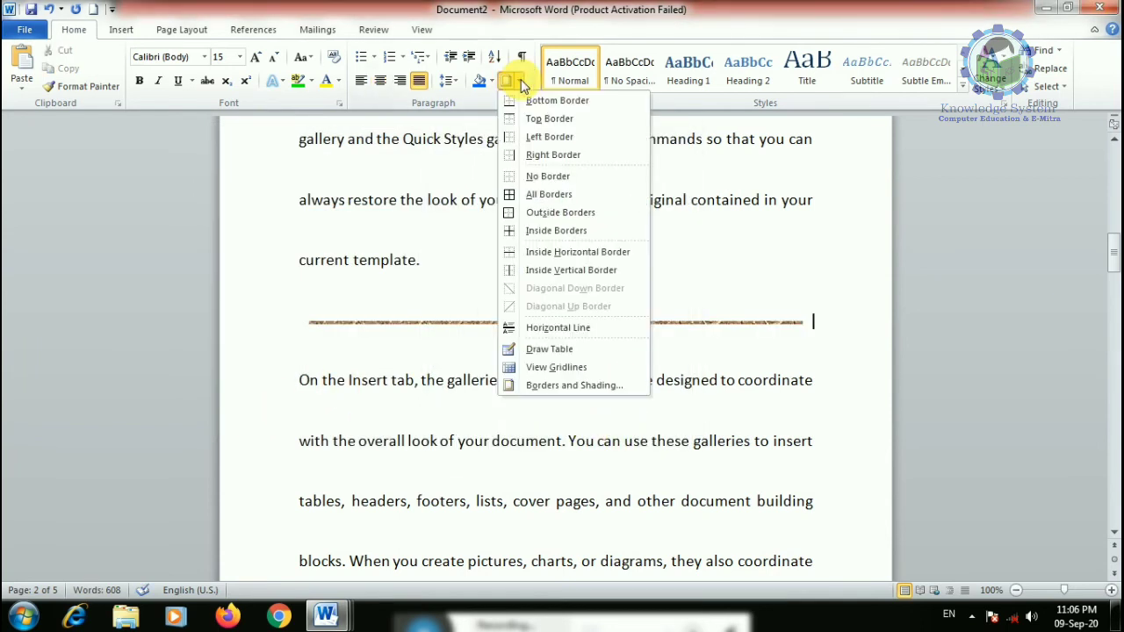
click(569, 327)
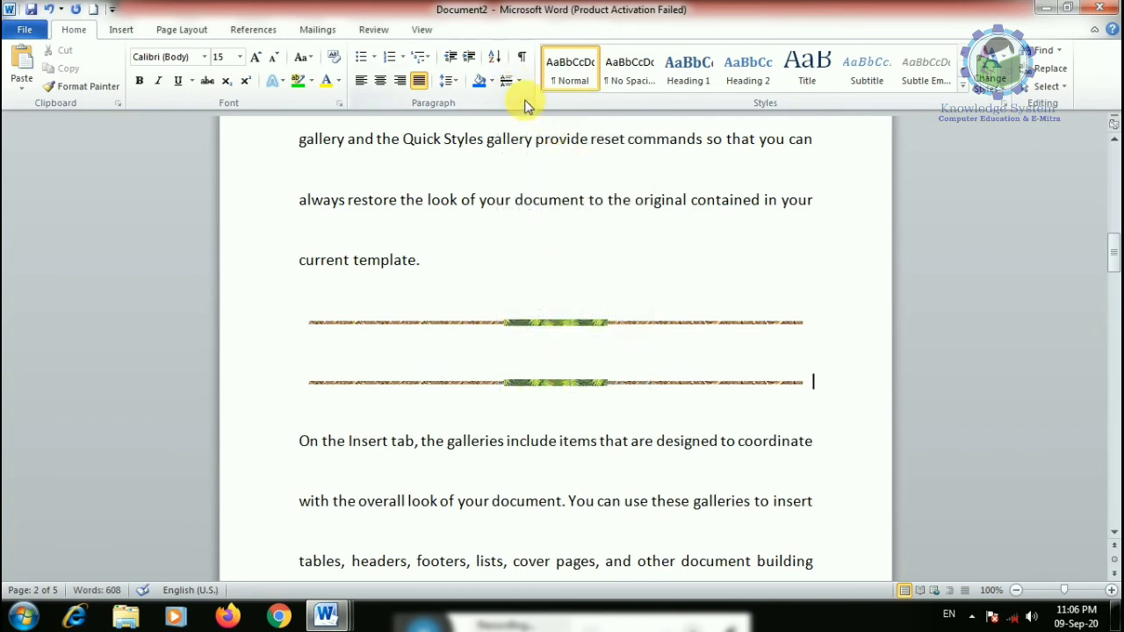
- Review the Paragraph dialog's Indents and Spacing settings, cancelling without changes
click(528, 103)
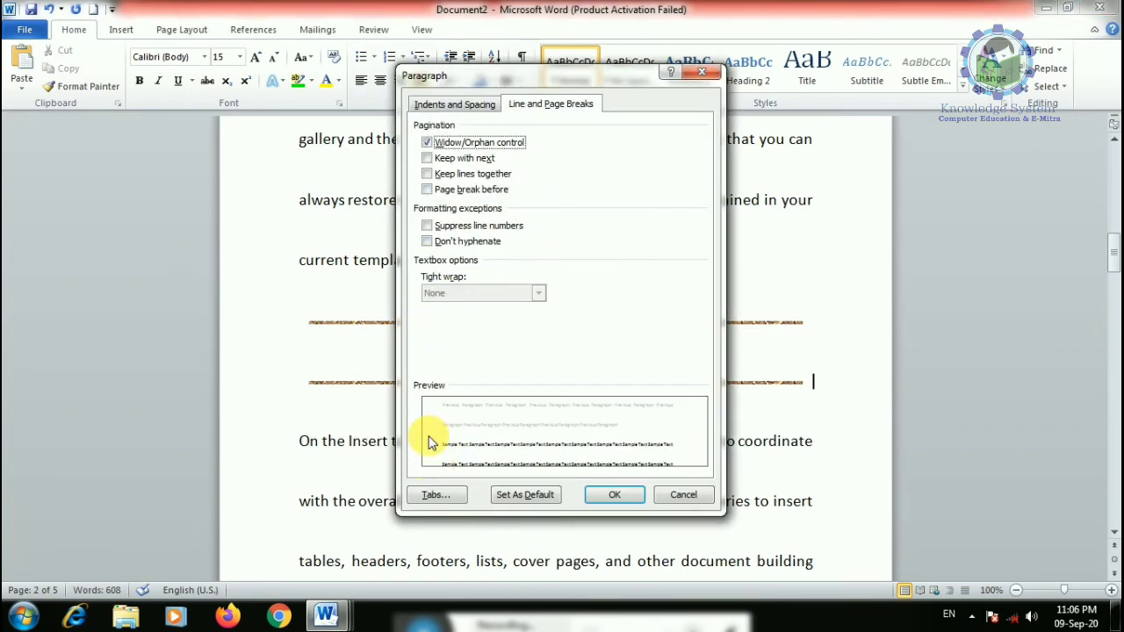
click(683, 496)
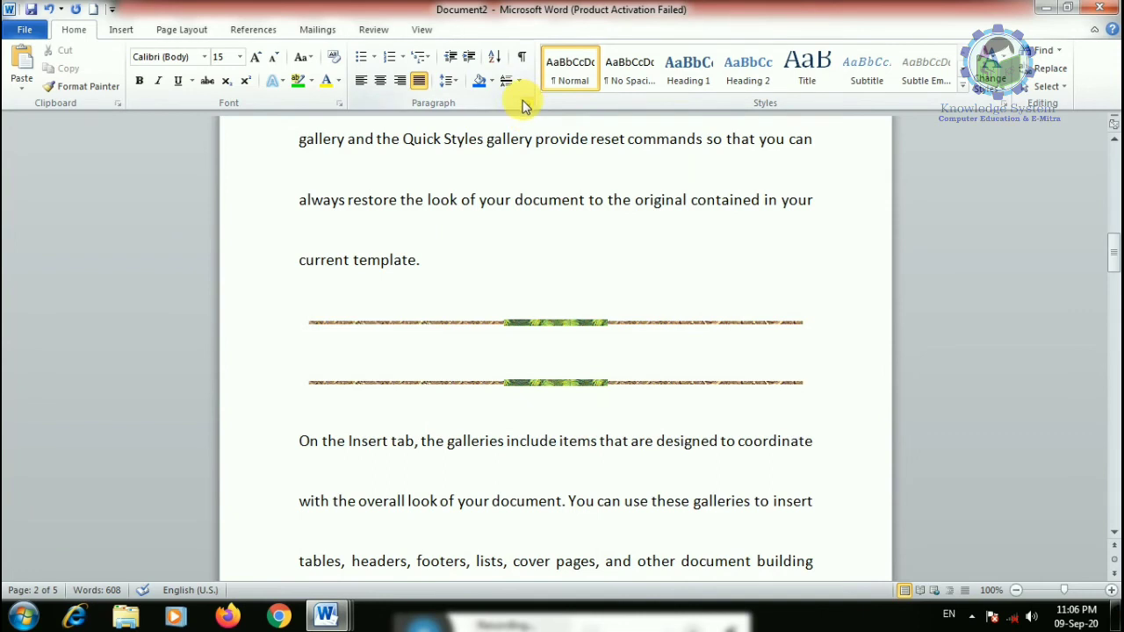
click(527, 103)
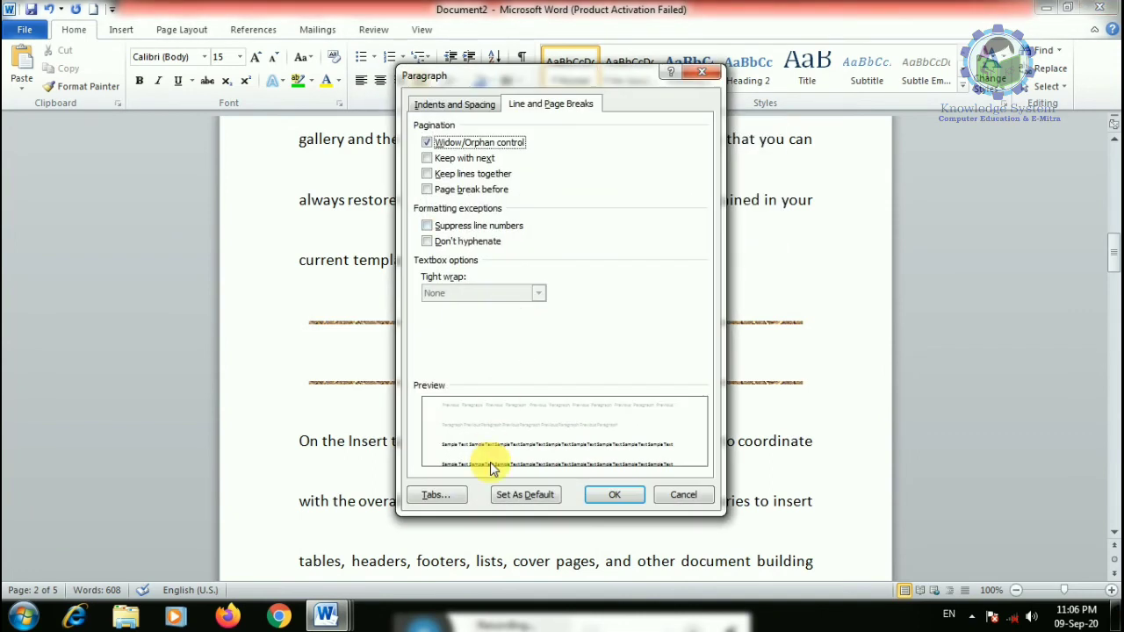
click(453, 105)
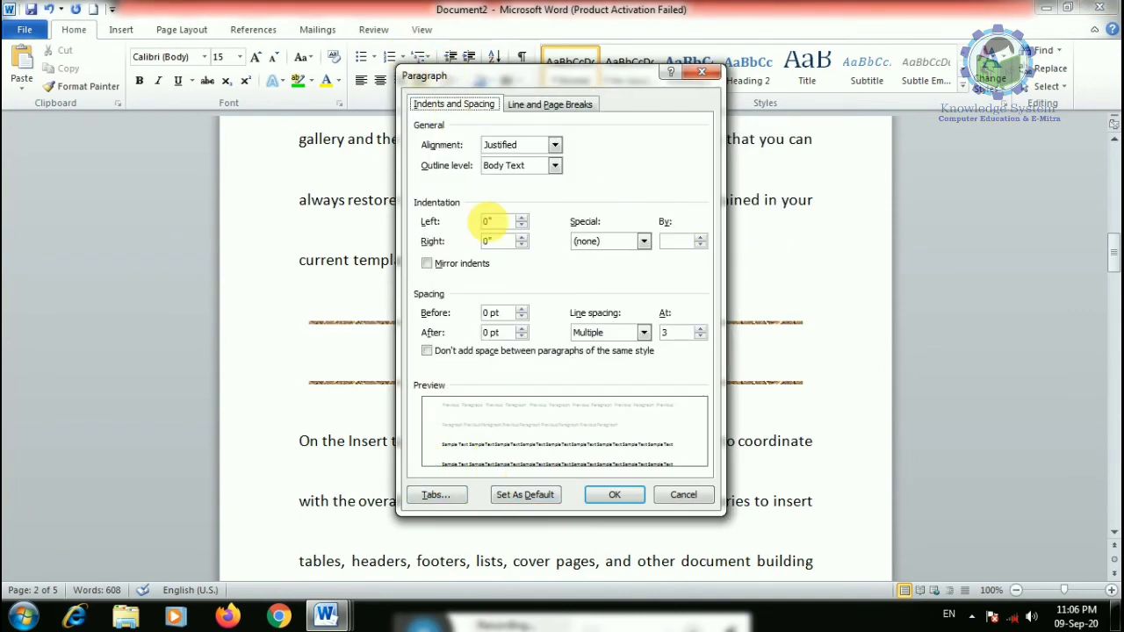
click(683, 494)
click(517, 80)
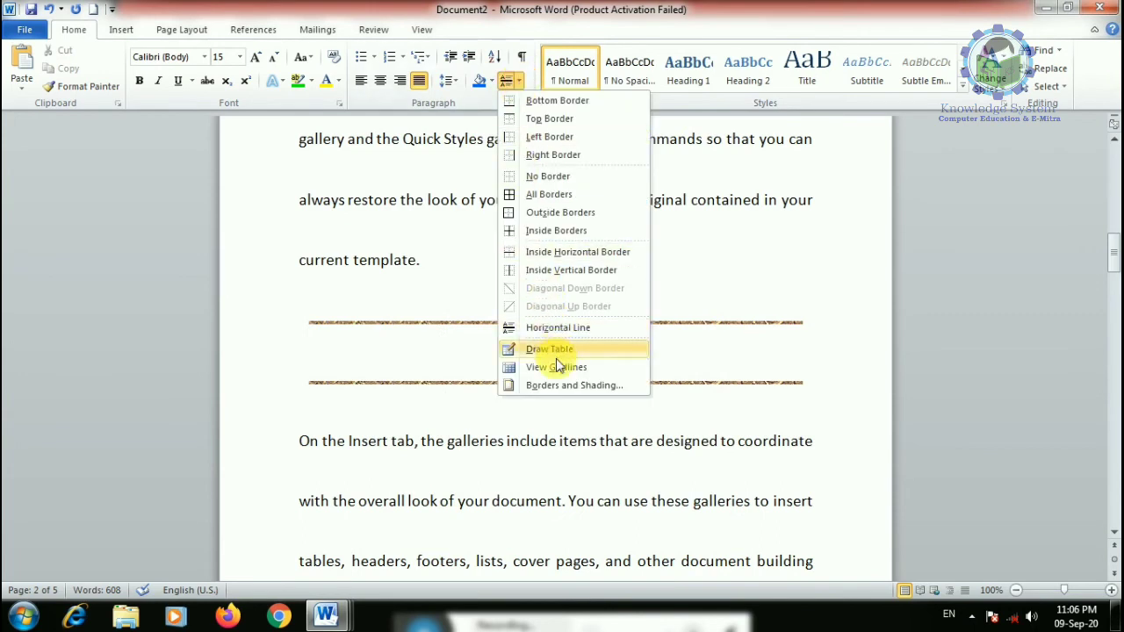
- Insert a leafy horizontal line from Borders and Shading and widen it
click(569, 385)
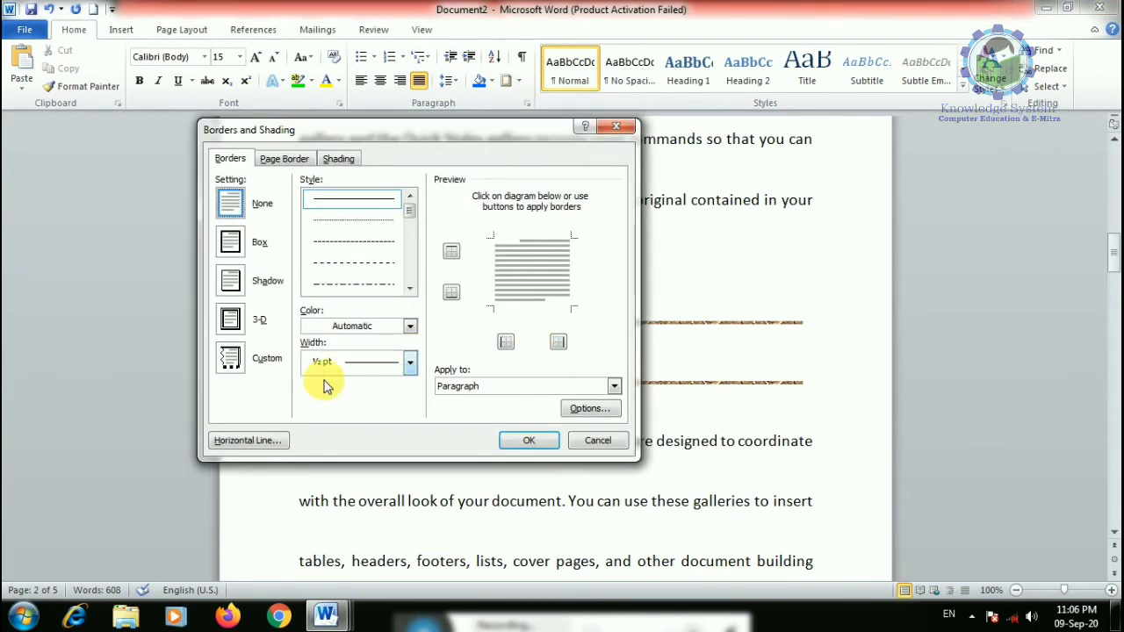
click(253, 441)
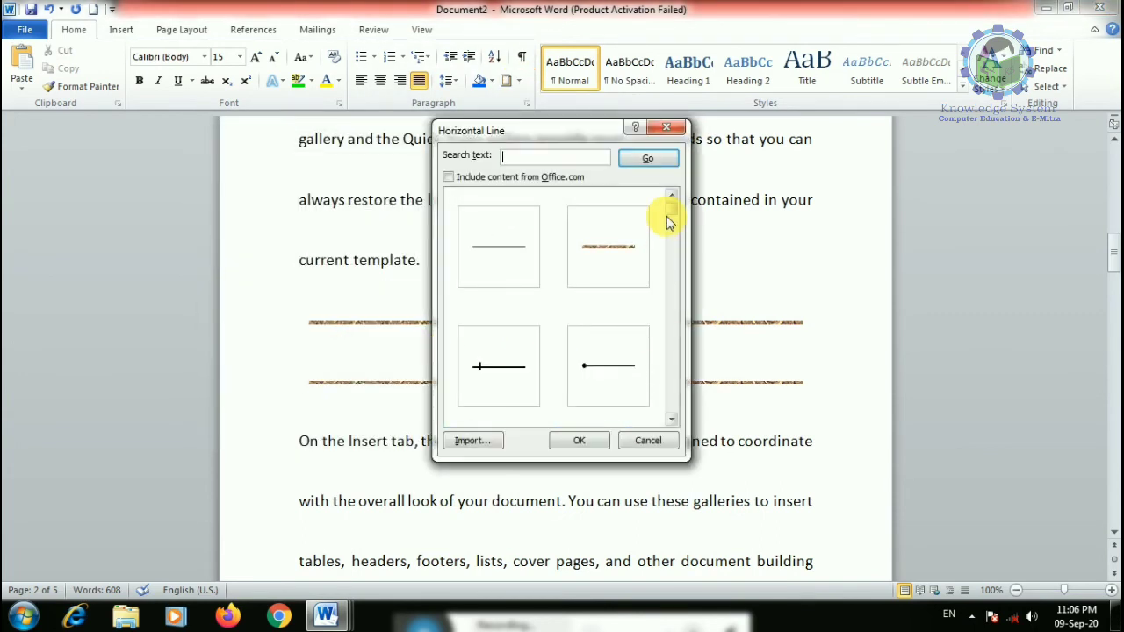
drag(673, 296, 659, 329)
click(492, 244)
click(571, 441)
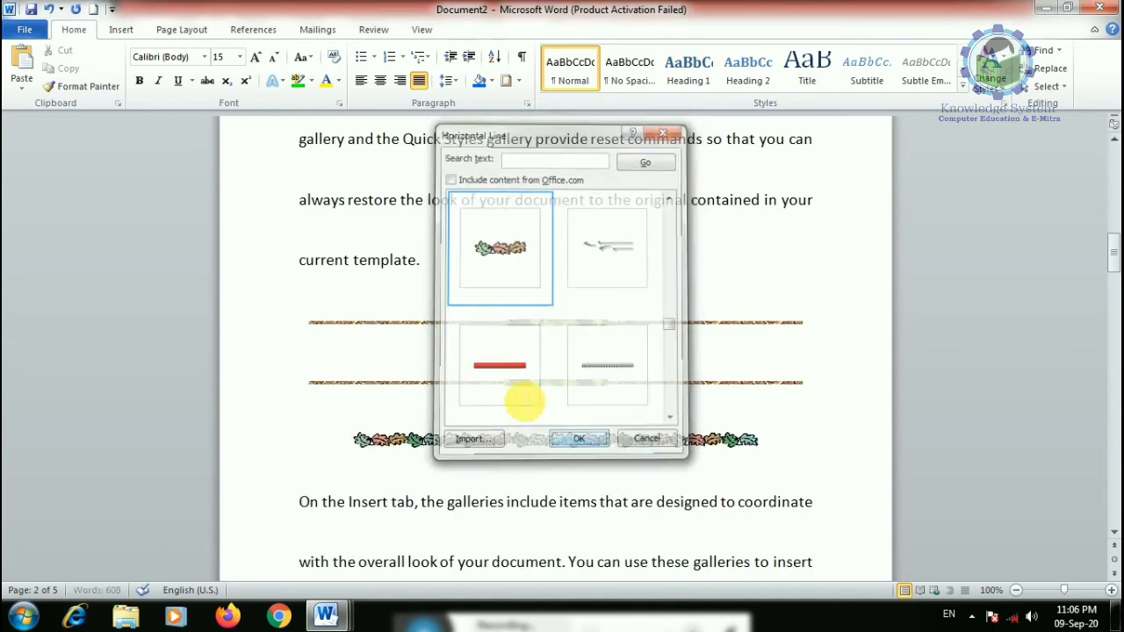
click(522, 434)
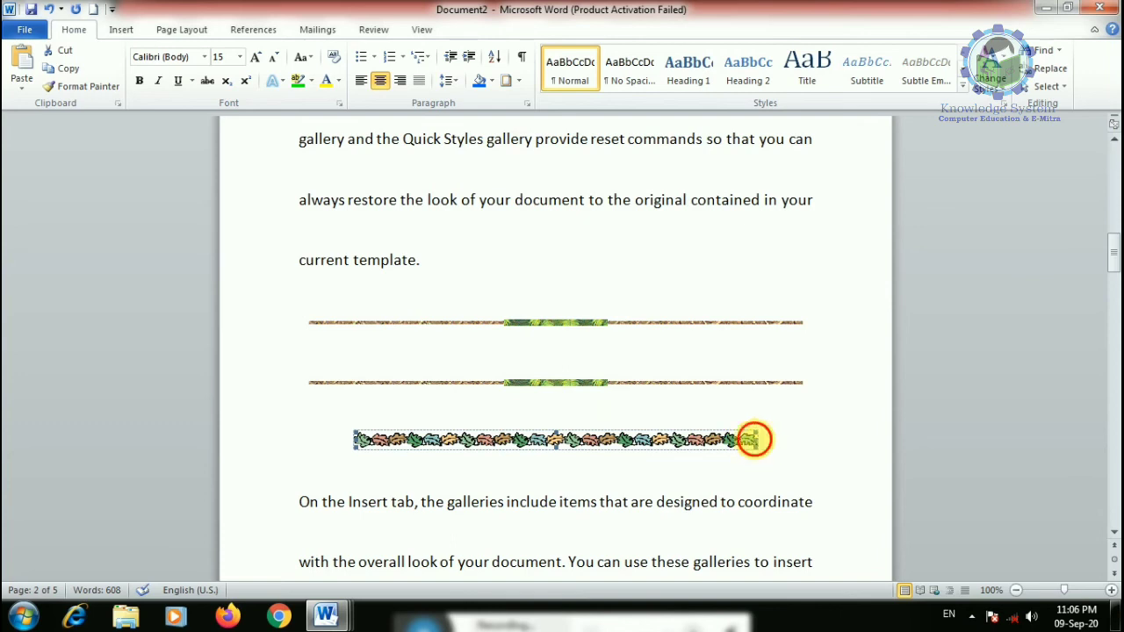
drag(761, 441, 801, 443)
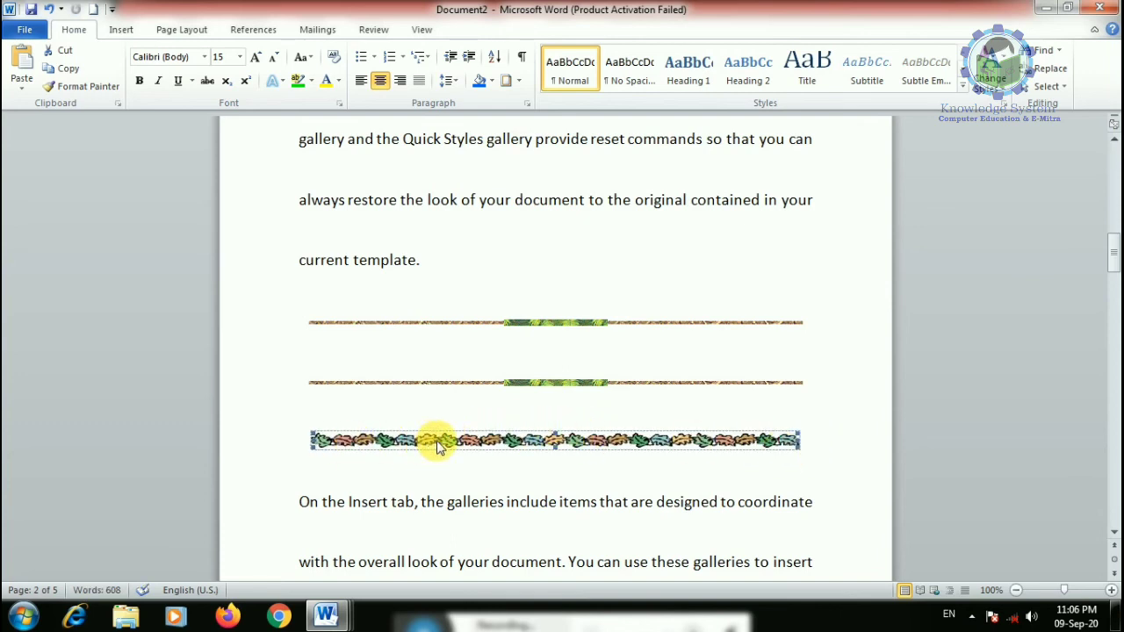
- Delete the new leaf line and start a blank document, Document4
key(Delete)
click(499, 383)
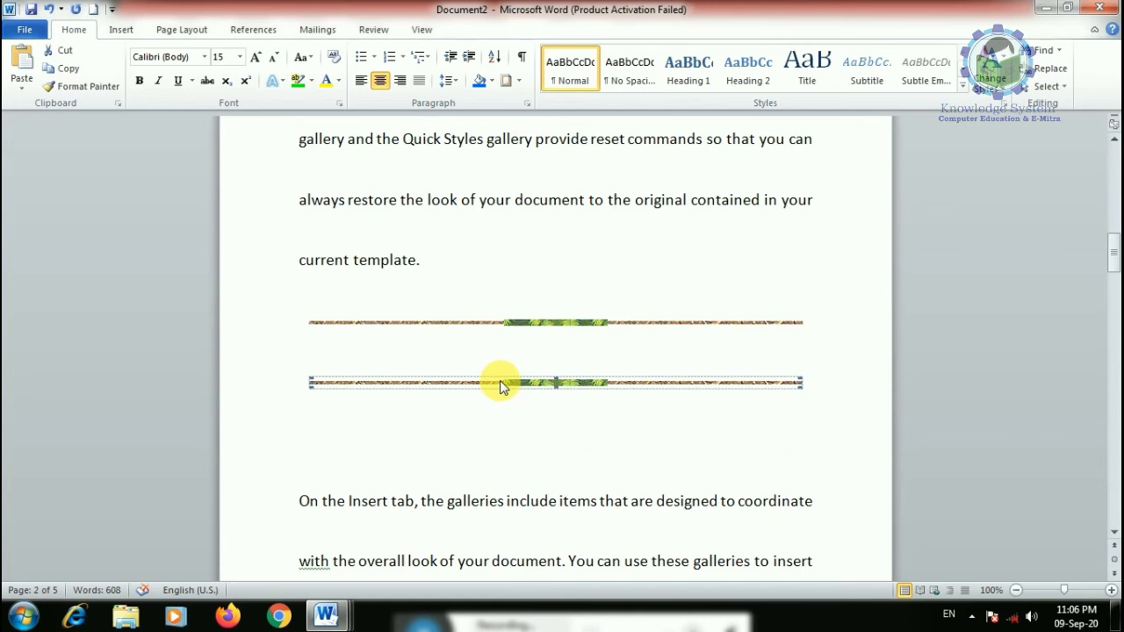
key(ctrl+n)
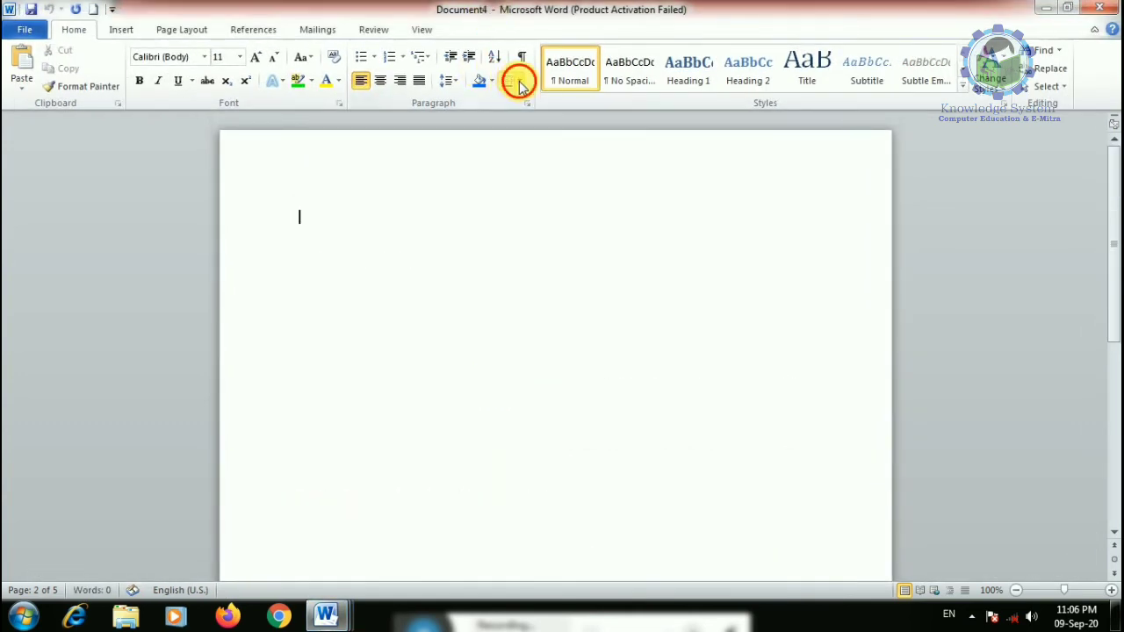
- Draw the outer box of a new table by hand with Draw Table
click(519, 82)
click(556, 350)
mouse_move(303, 207)
mouse_down()
mouse_move(336, 318)
mouse_move(757, 540)
mouse_move(678, 584)
mouse_move(674, 569)
mouse_up()
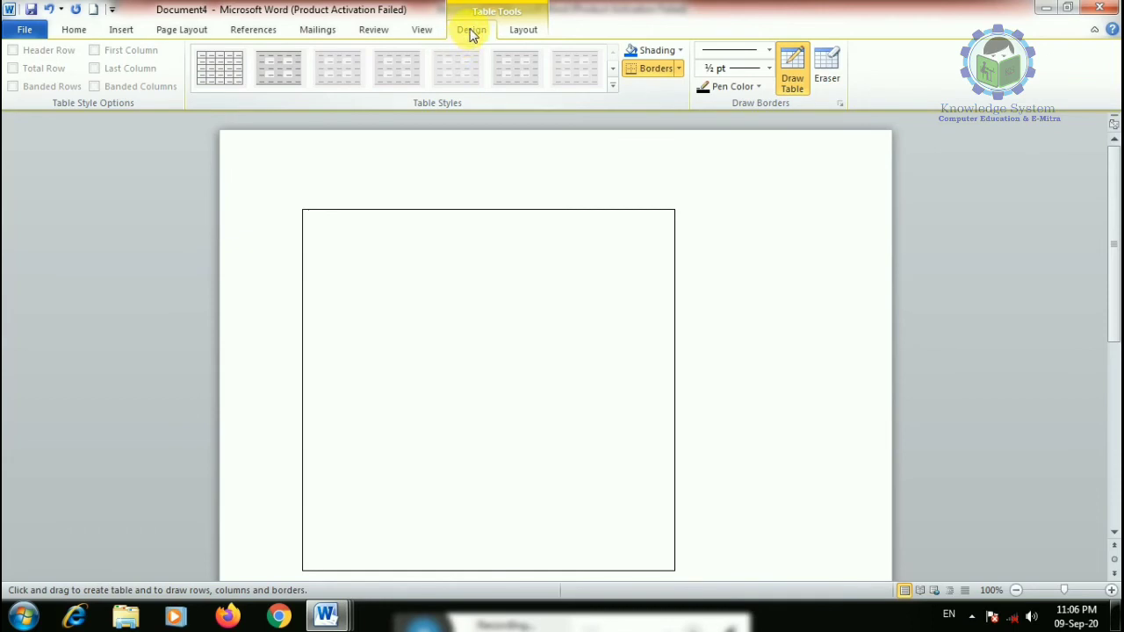
click(522, 32)
click(465, 34)
click(525, 32)
click(479, 33)
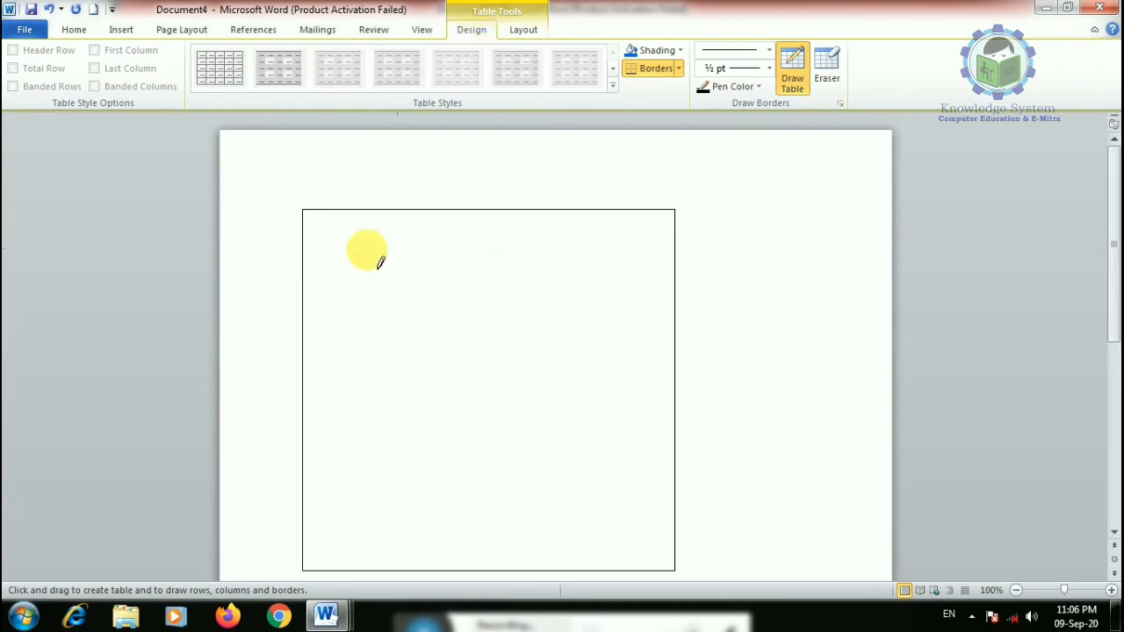
- Draw three row lines and two column lines inside the table
drag(304, 260, 628, 260)
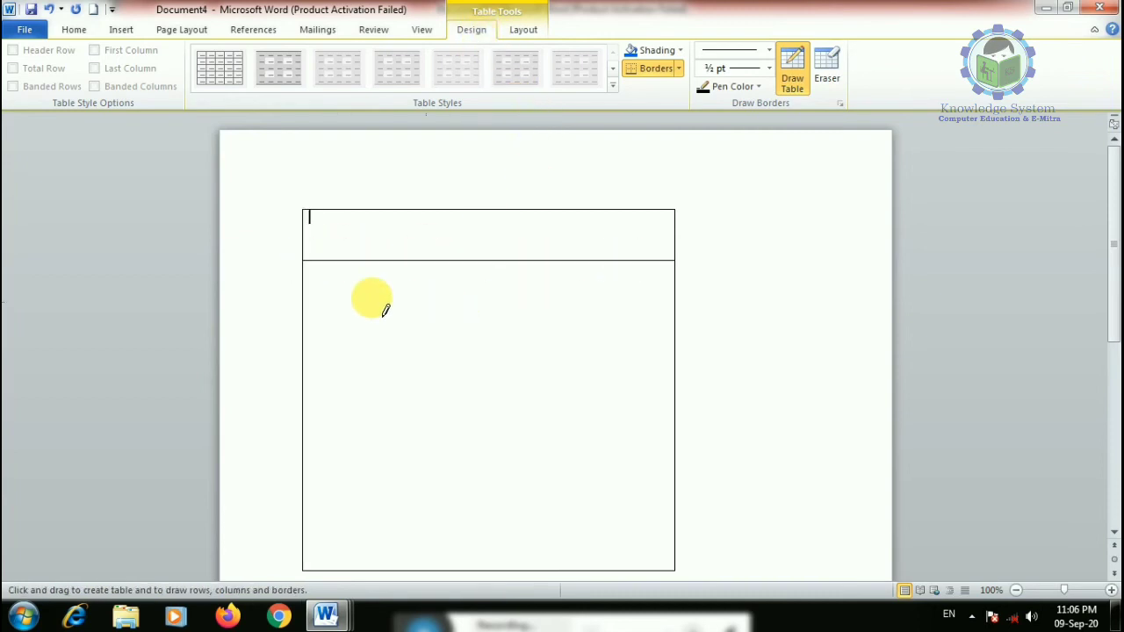
mouse_move(306, 301)
mouse_down()
mouse_move(602, 309)
mouse_move(619, 321)
mouse_up()
mouse_move(307, 351)
mouse_down()
mouse_move(518, 369)
mouse_move(607, 360)
mouse_up()
drag(396, 213, 396, 519)
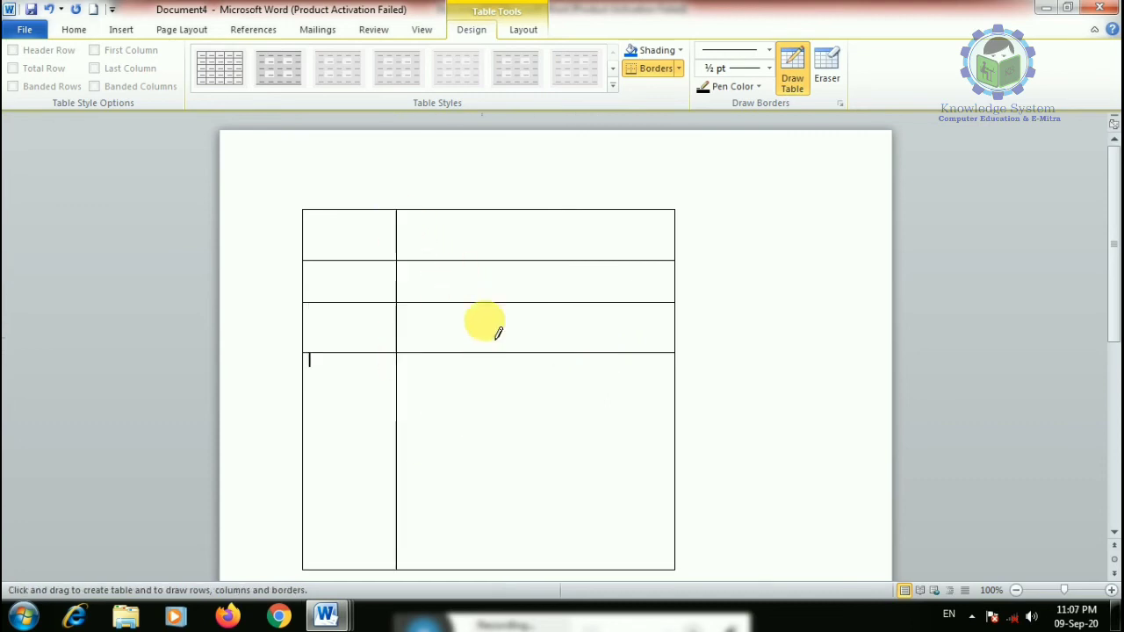
drag(518, 213, 520, 545)
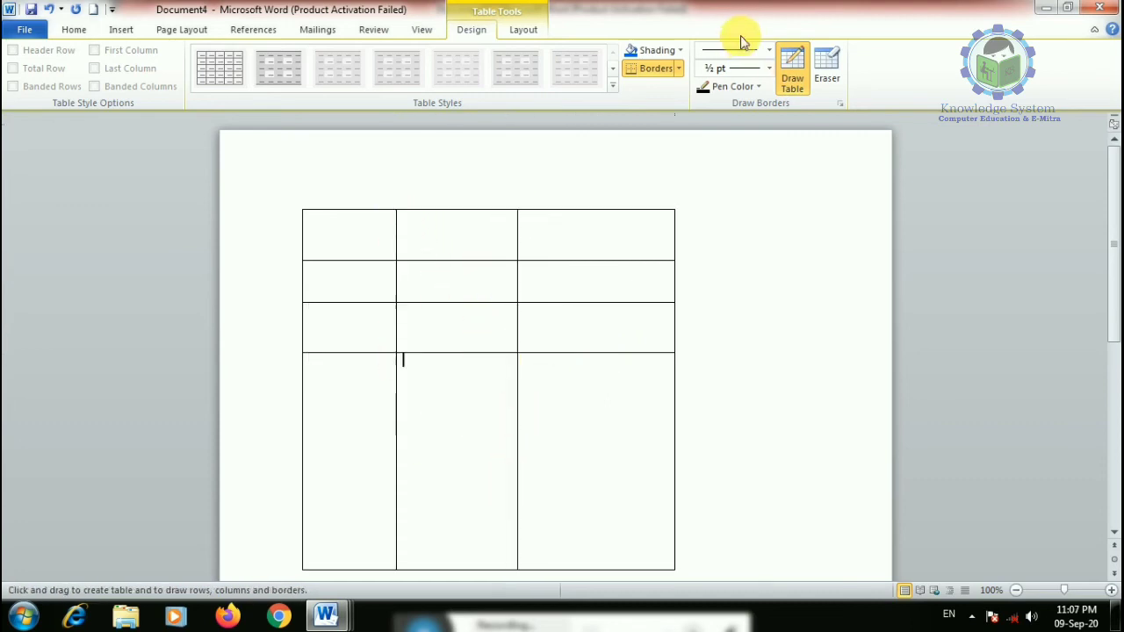
- Switch the pen to red and draw a red column line and row line
click(760, 86)
click(717, 226)
mouse_move(598, 212)
mouse_down()
mouse_move(582, 451)
mouse_move(598, 567)
mouse_up()
mouse_move(305, 419)
mouse_down()
mouse_move(421, 436)
mouse_move(675, 425)
mouse_up()
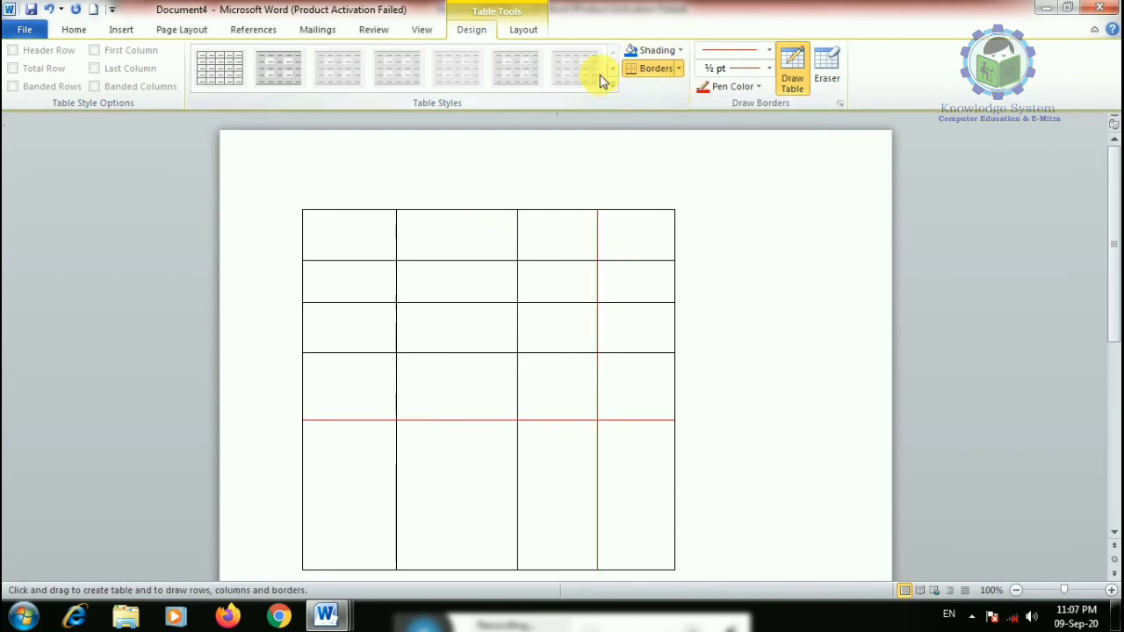
- Shade one cell blue and a second-column cell red
click(677, 50)
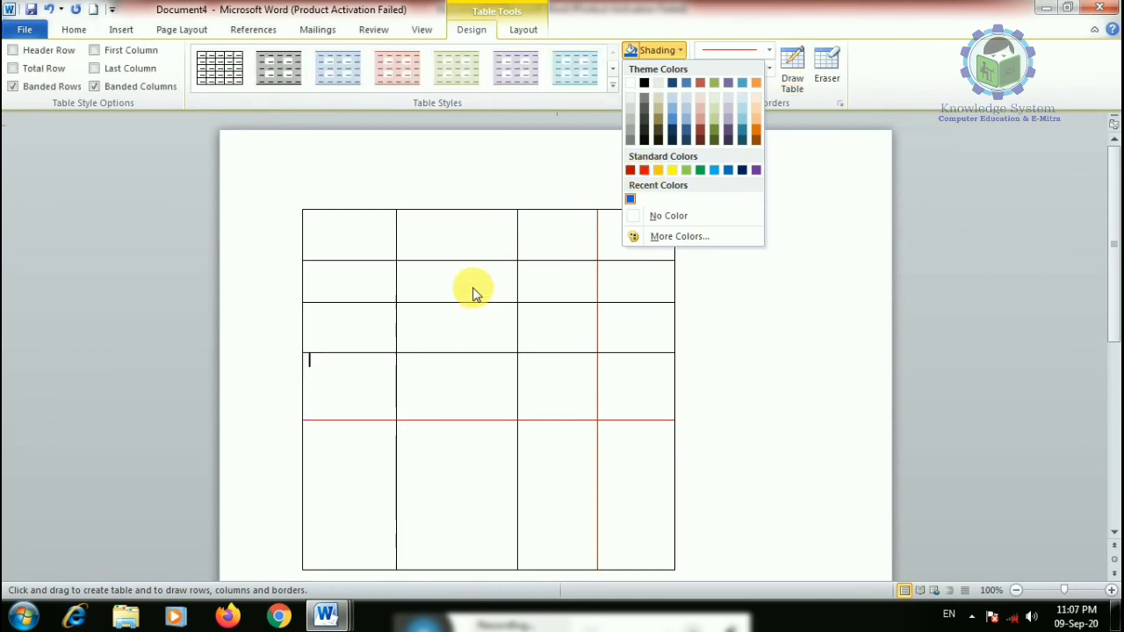
click(340, 382)
click(634, 55)
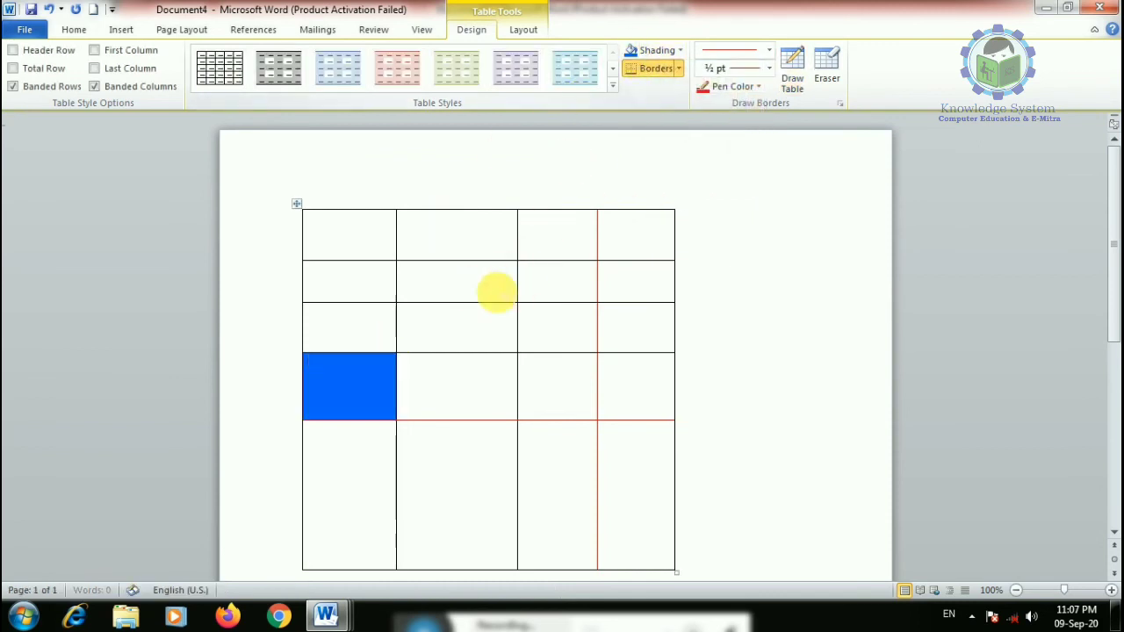
click(678, 51)
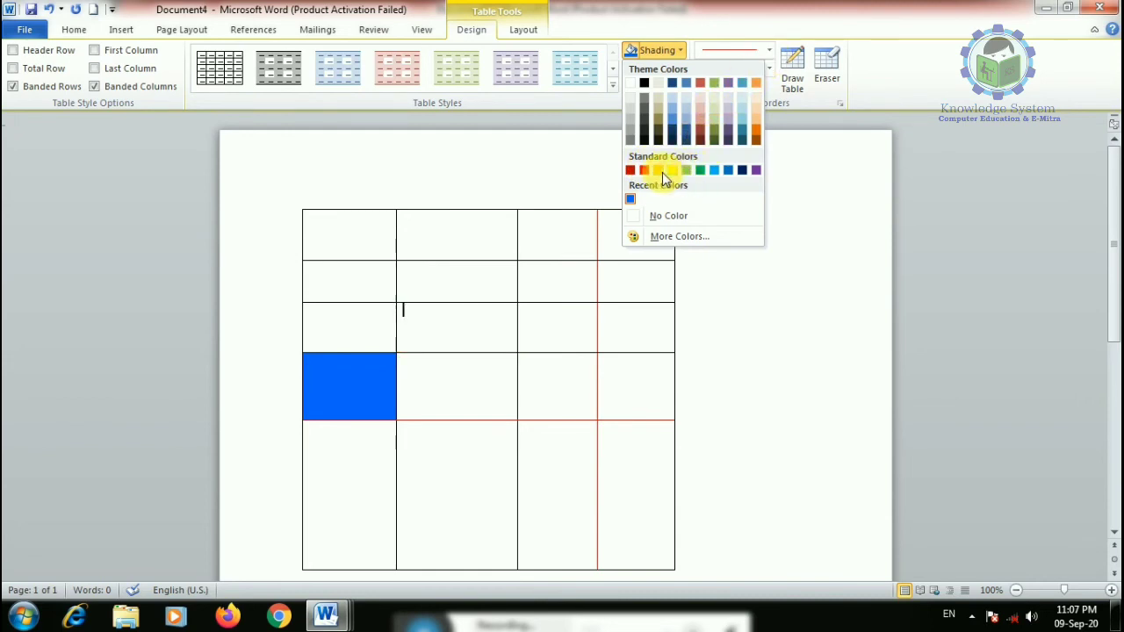
click(645, 170)
click(562, 323)
click(502, 369)
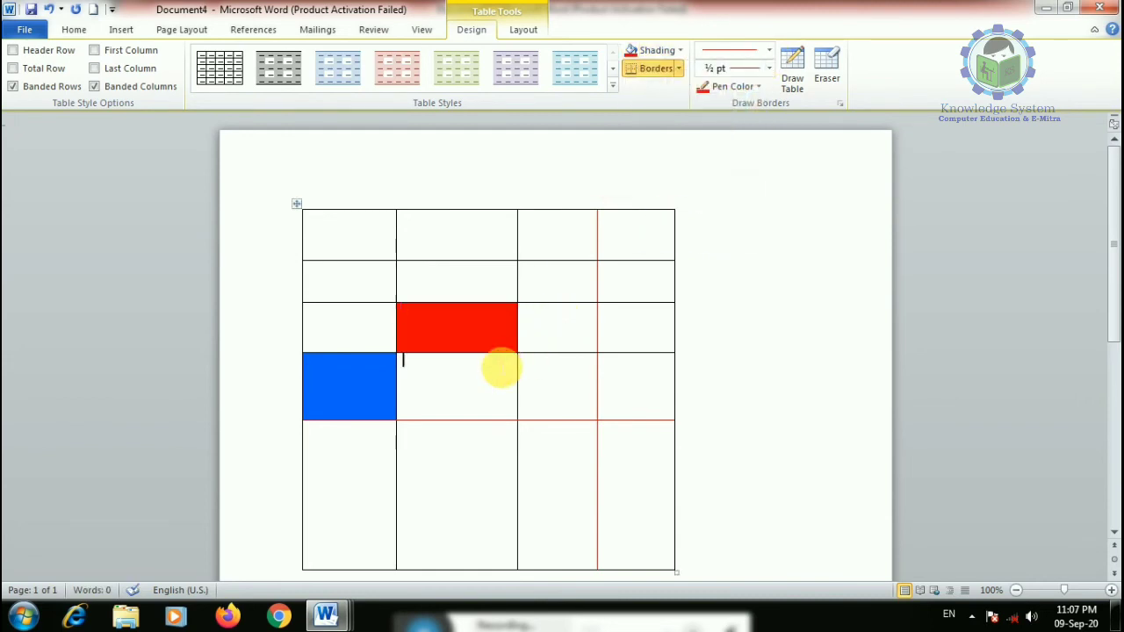
- Draw a 6 pt thick red divider and a thick black right edge
click(768, 68)
click(713, 260)
drag(613, 230, 601, 419)
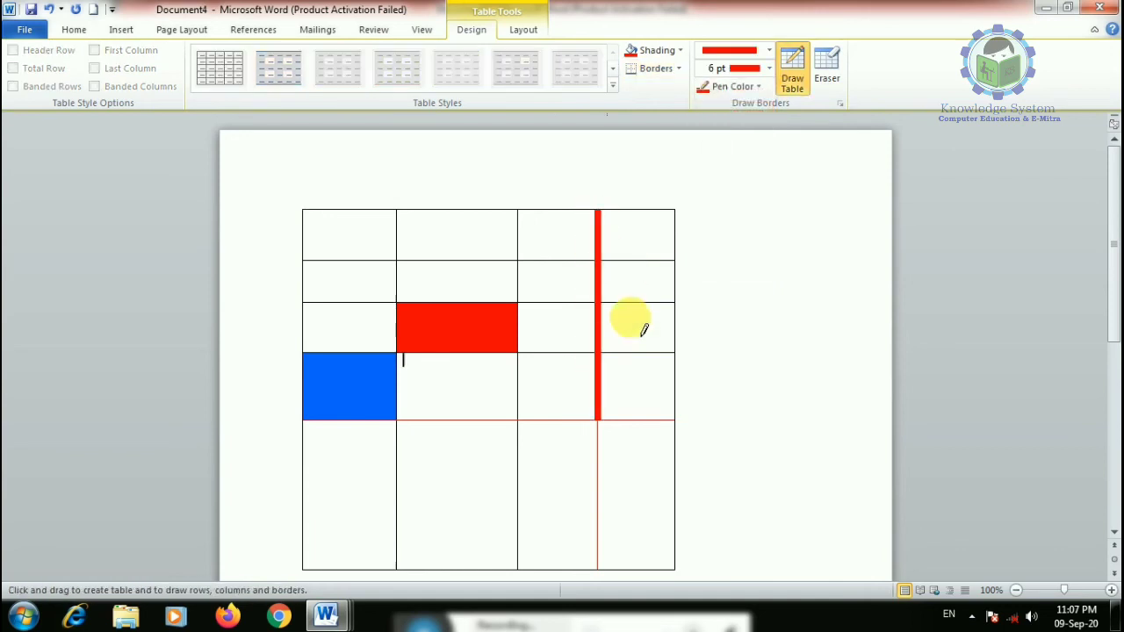
click(770, 69)
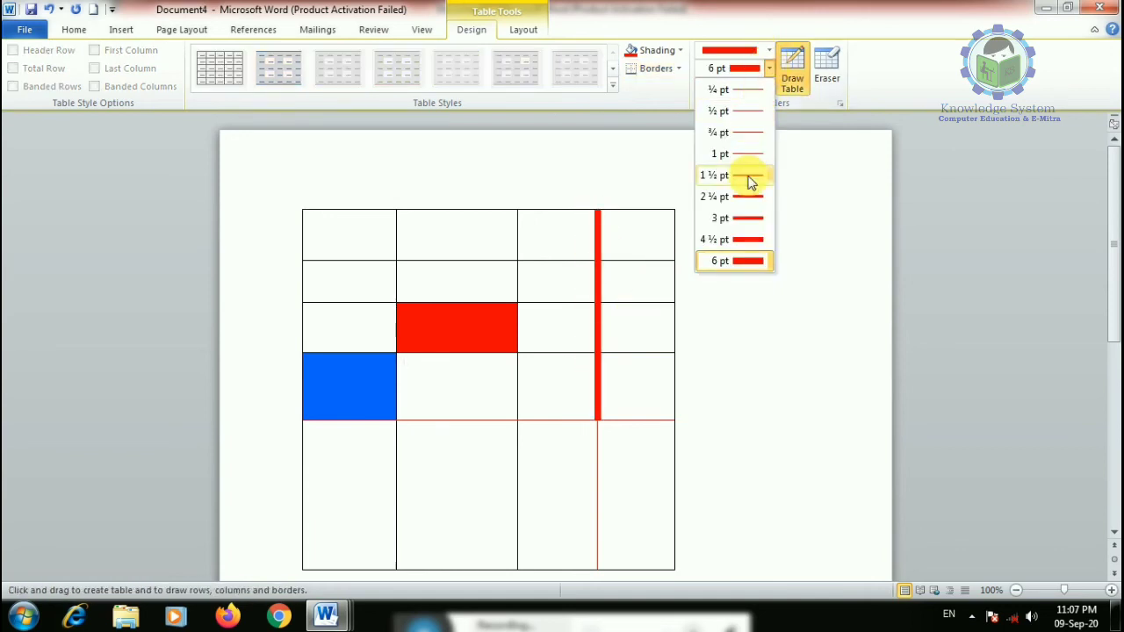
click(769, 50)
click(736, 309)
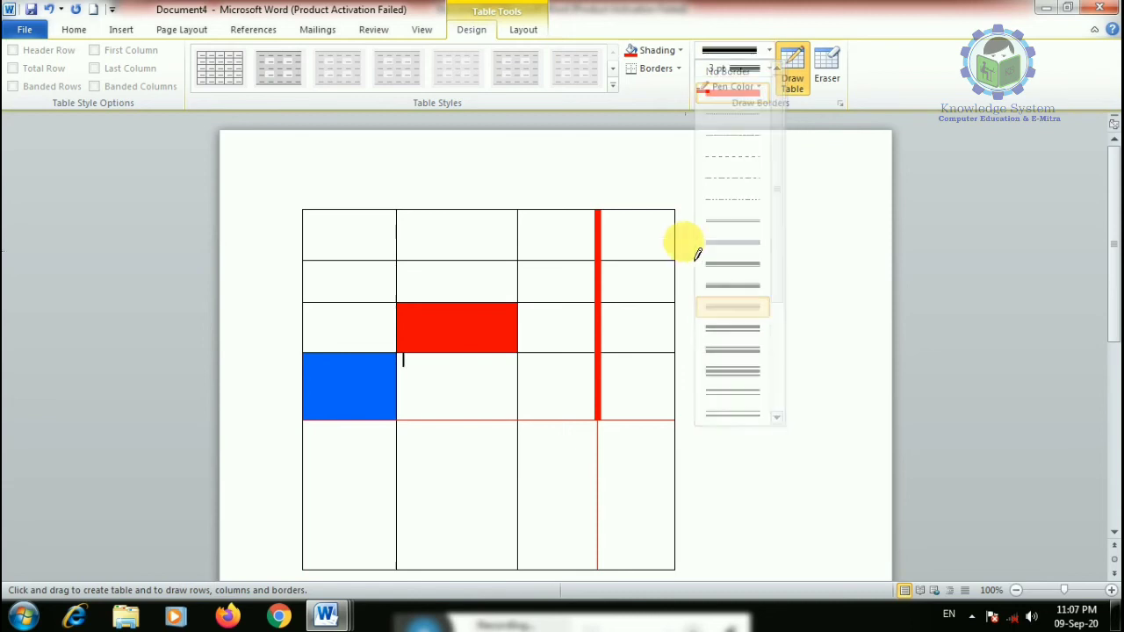
drag(673, 221, 682, 413)
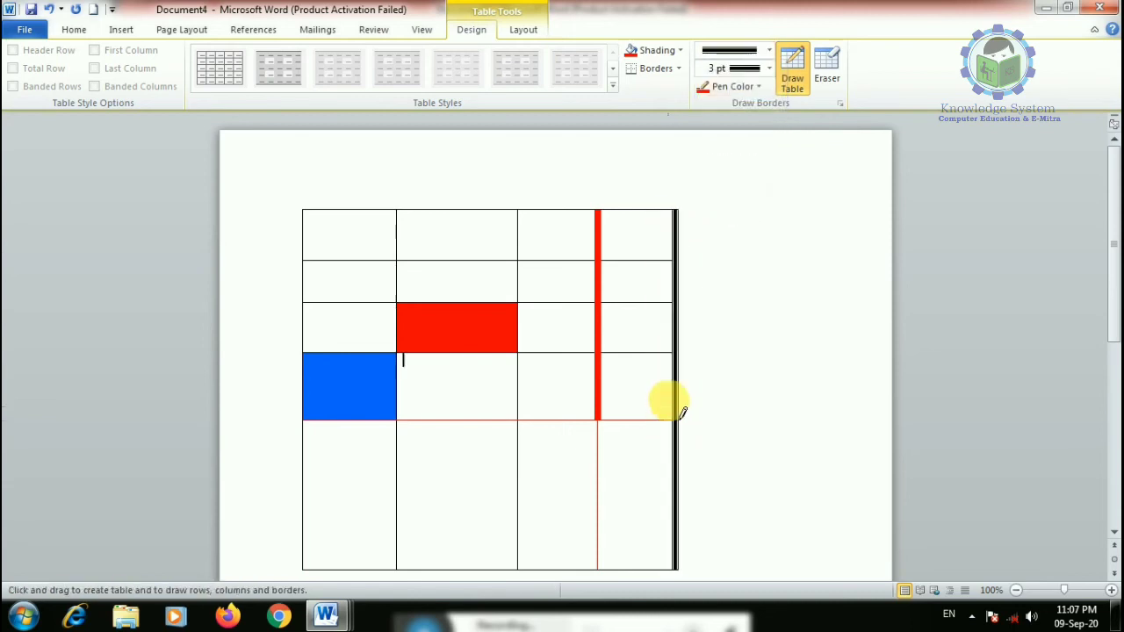
- Erase extra cell partitions to merge cells, then turn the Eraser off
click(821, 70)
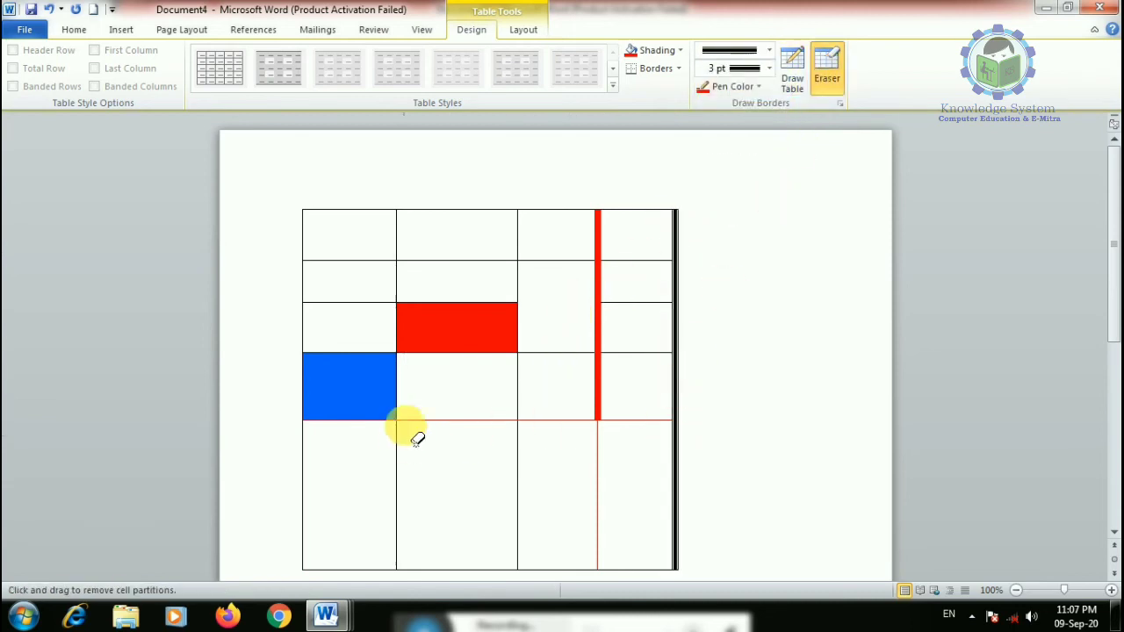
drag(326, 269, 344, 324)
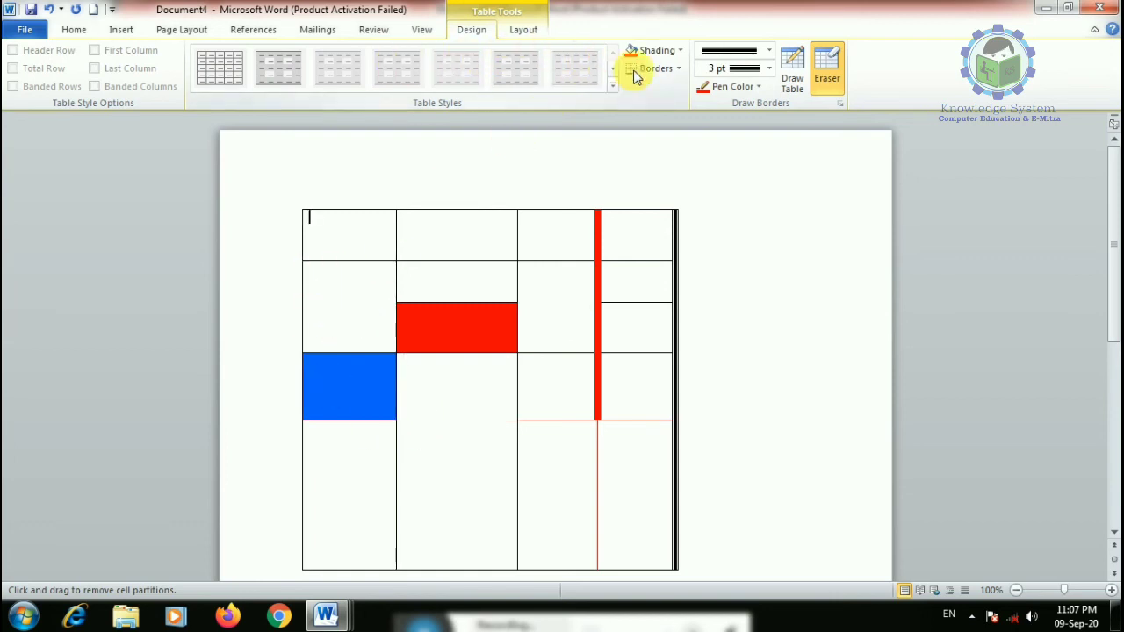
click(667, 68)
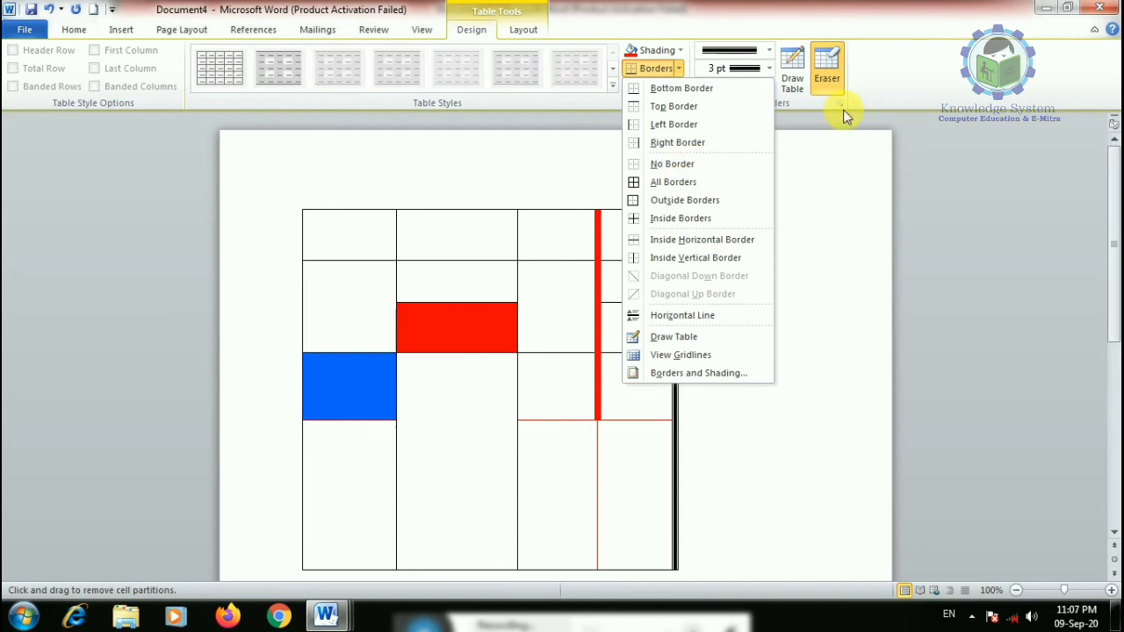
click(535, 194)
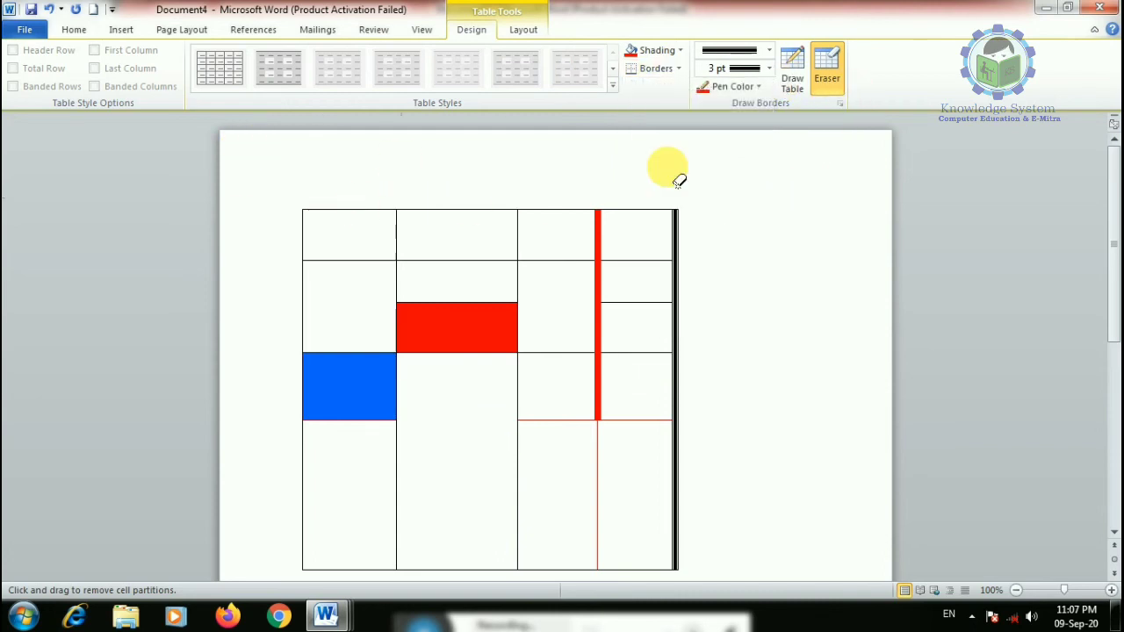
click(840, 74)
- Preview the light-blue, black, green and peach table styles on the table
click(297, 204)
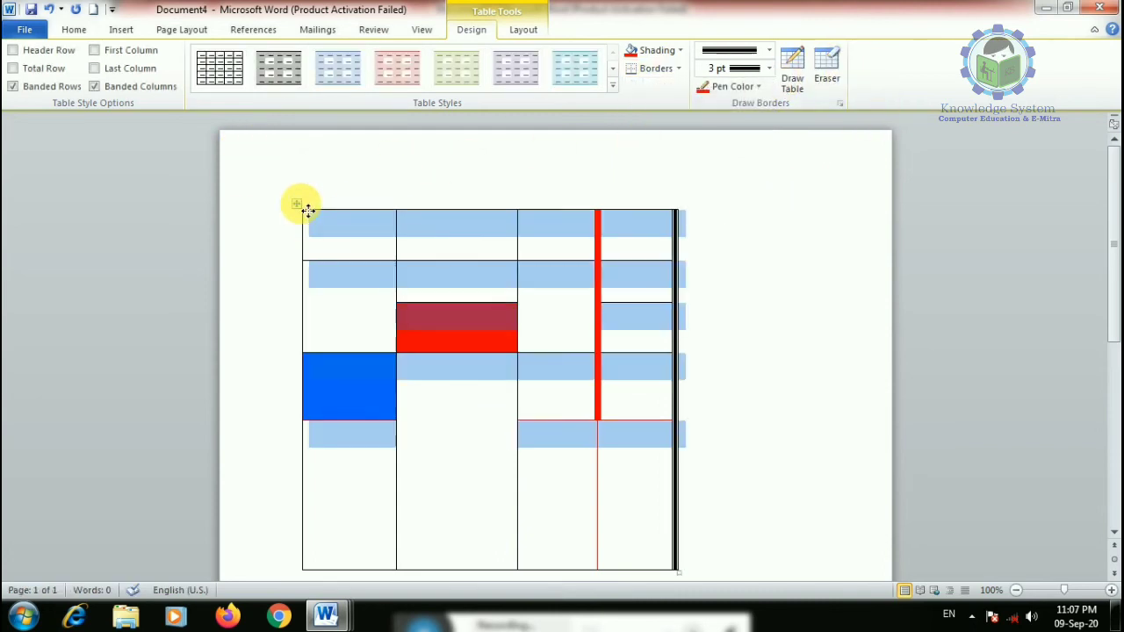
click(338, 68)
click(232, 75)
click(613, 91)
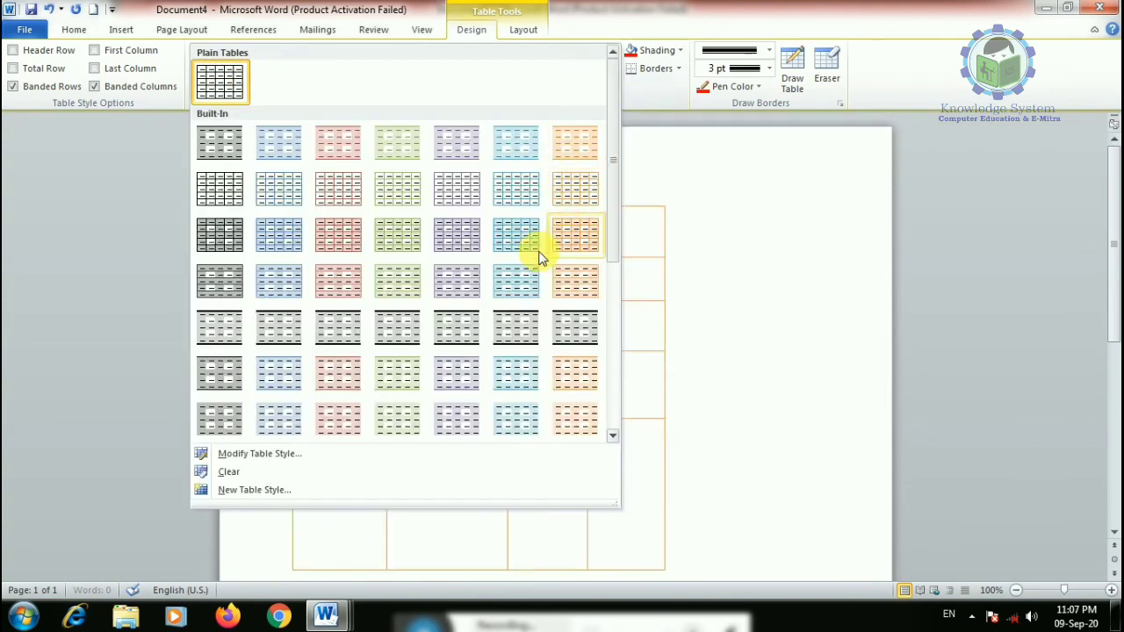
scroll(395, 369, down, 3)
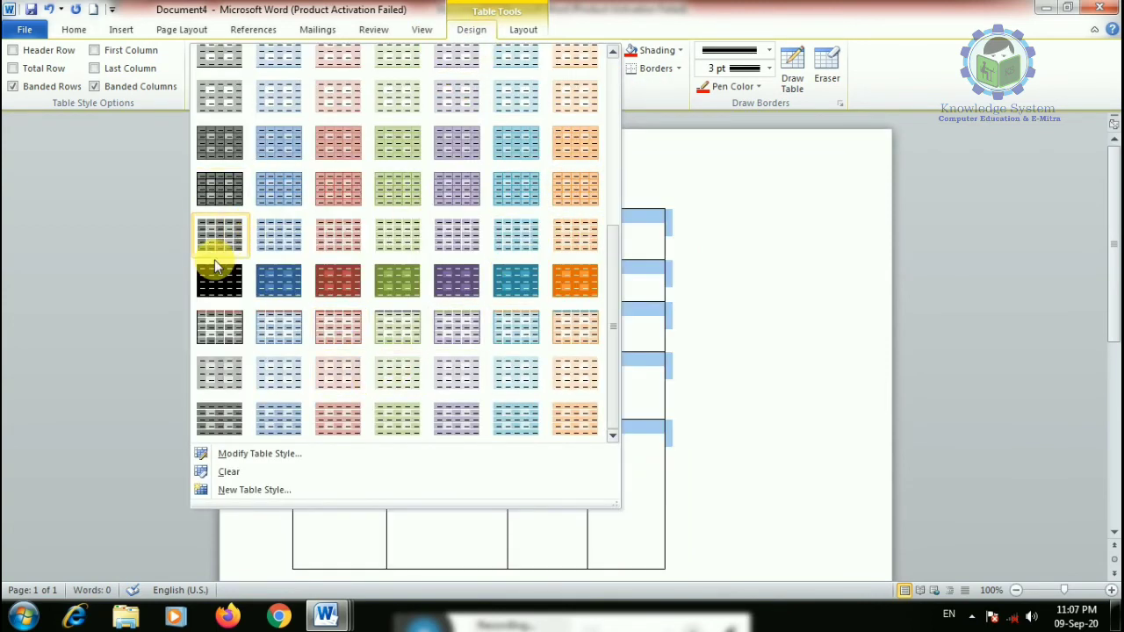
click(208, 308)
click(470, 77)
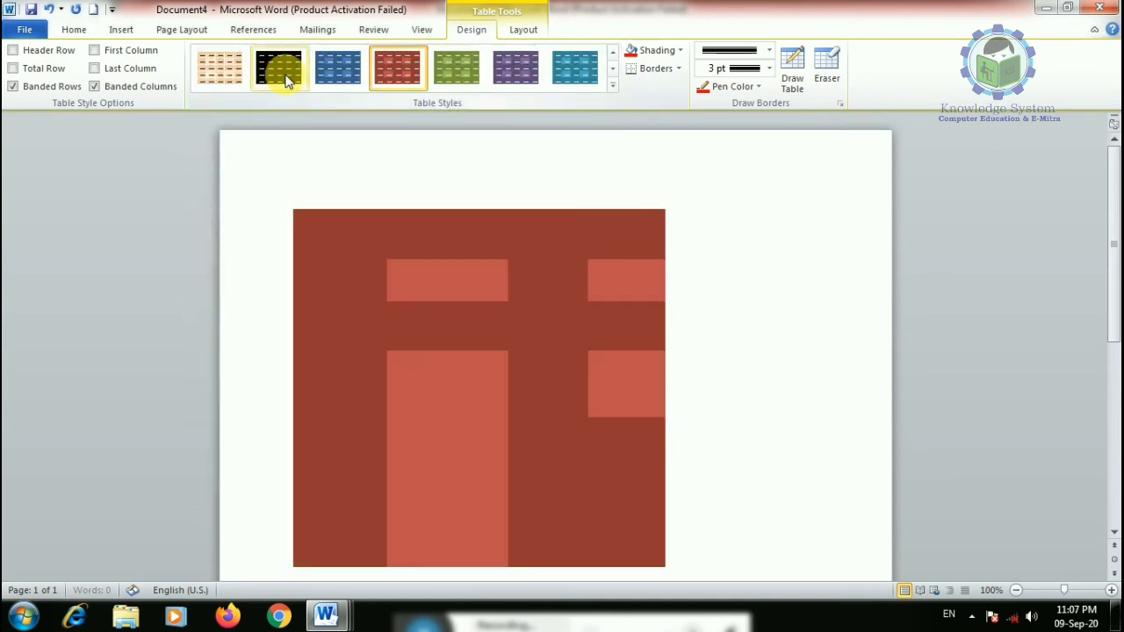
click(219, 68)
- Apply the plain Table Grid style and uncheck First Column
click(613, 86)
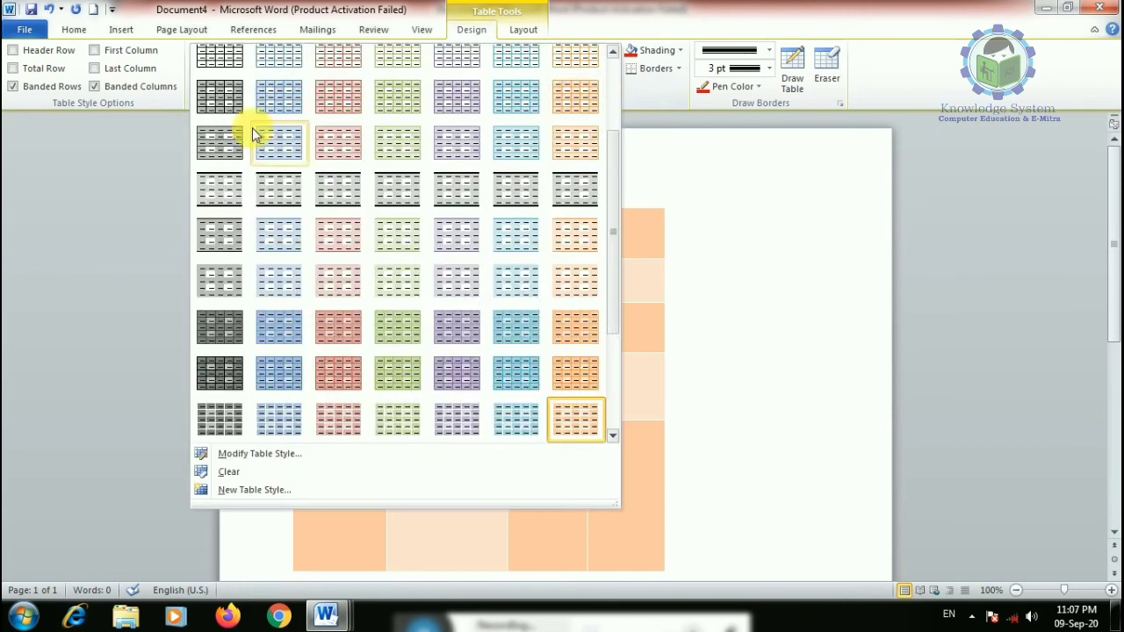
scroll(370, 119, up, 10)
click(224, 83)
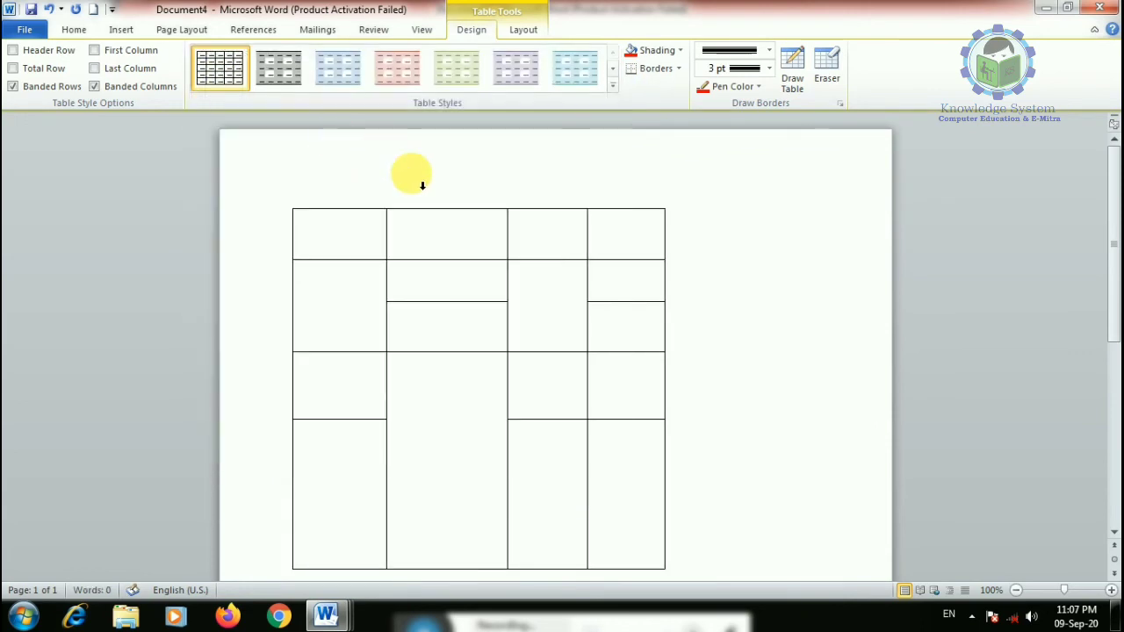
click(286, 203)
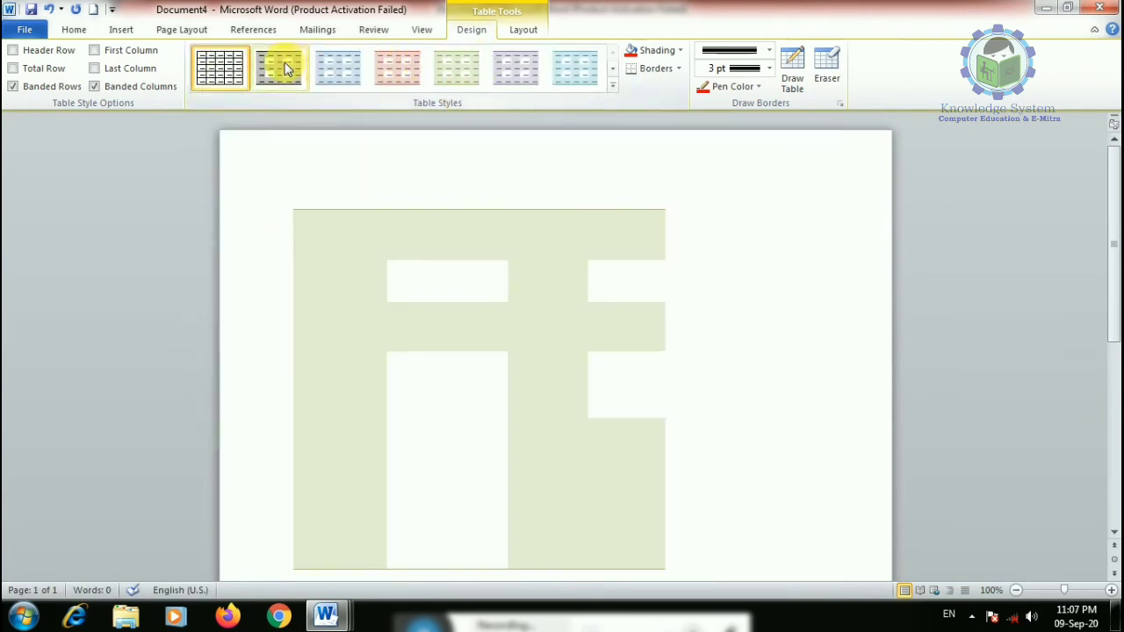
click(94, 51)
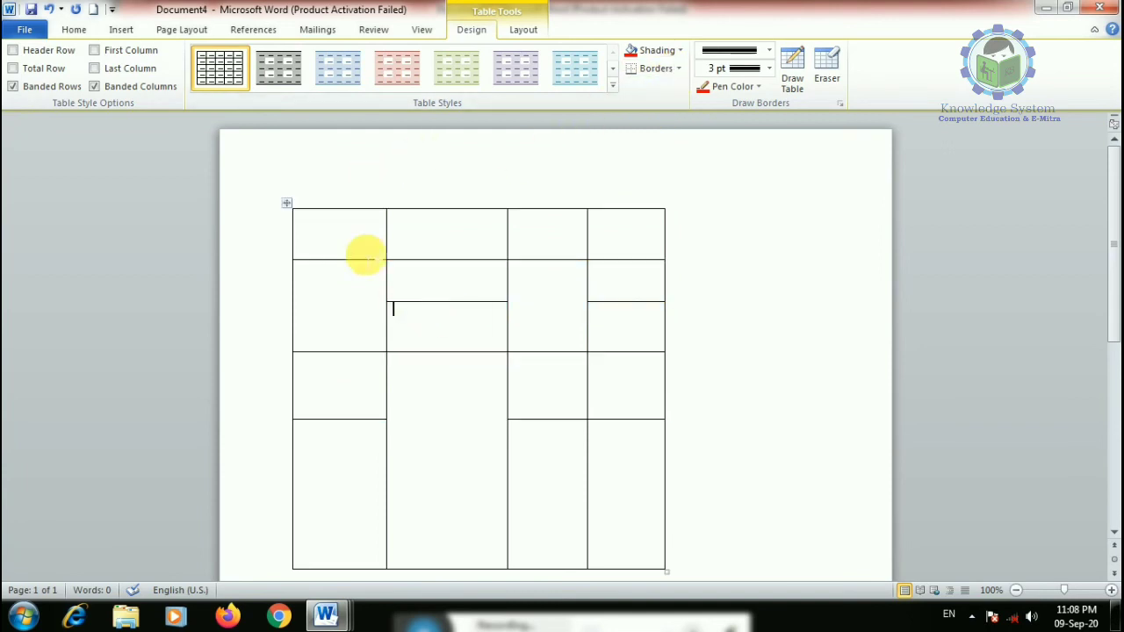
- Set the pen to a solid red ¼ pt line, undo the outside border, and stop drawing
click(681, 69)
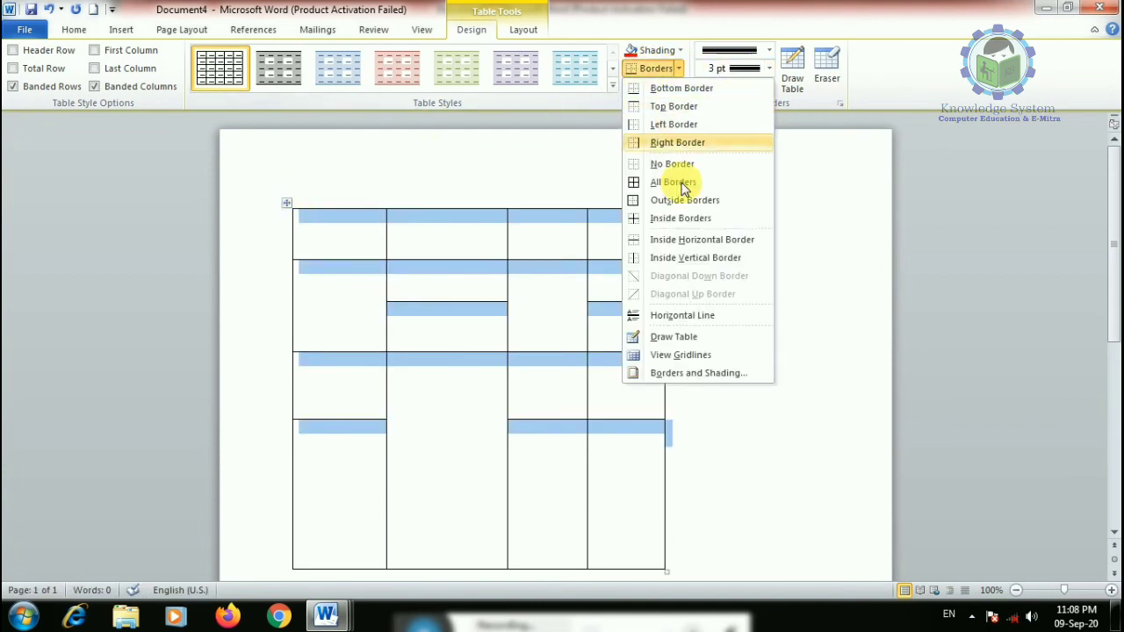
click(674, 201)
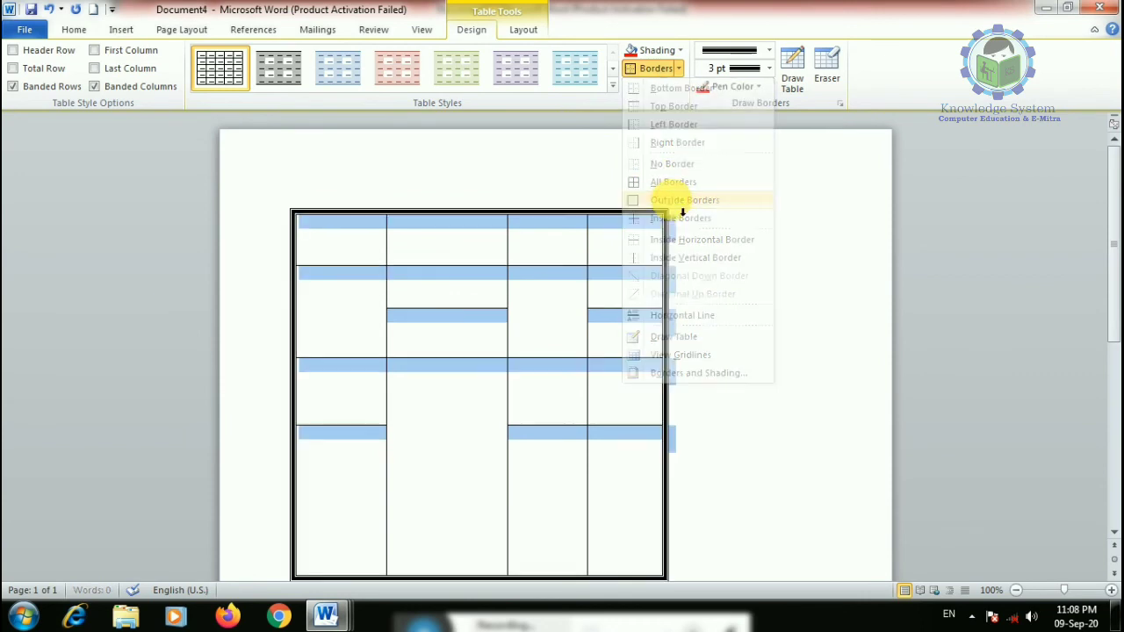
click(768, 69)
click(769, 51)
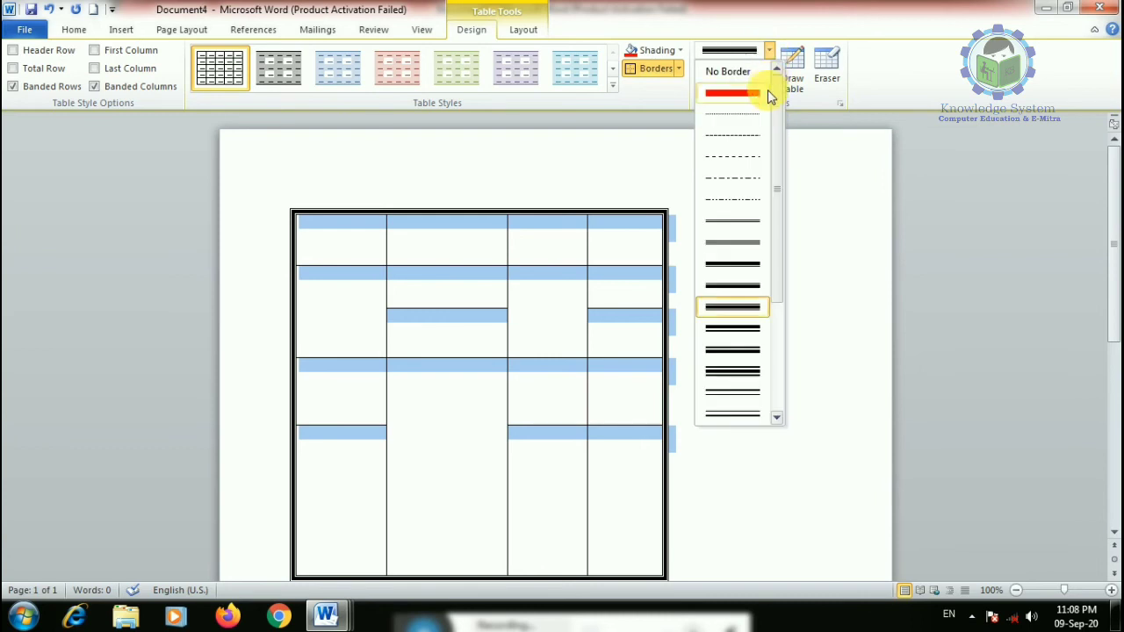
click(739, 93)
click(759, 87)
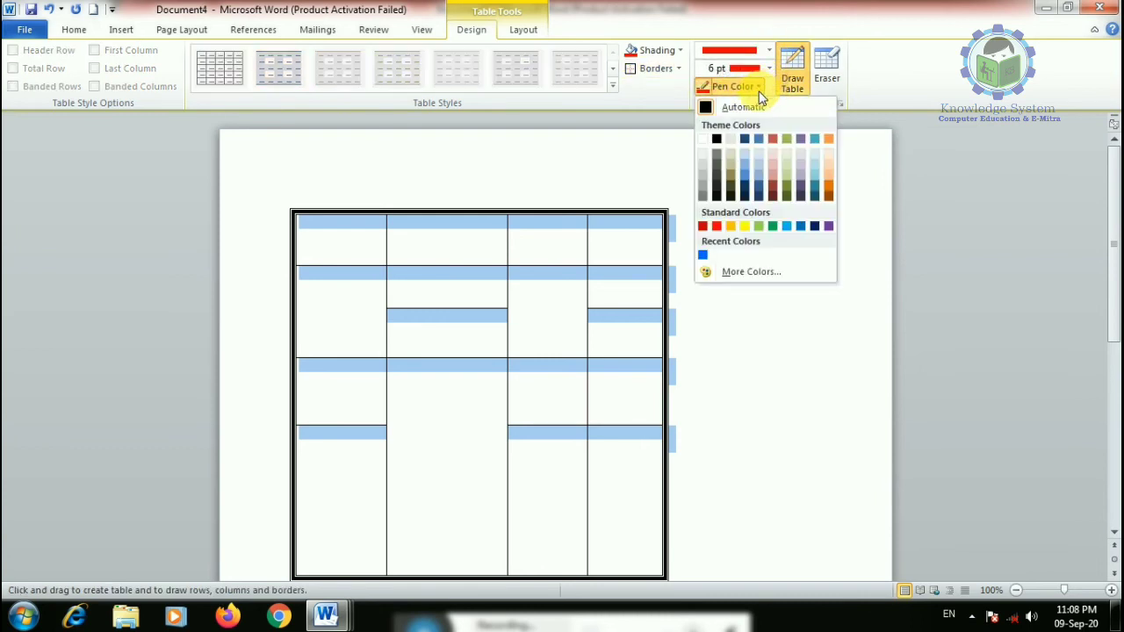
click(756, 68)
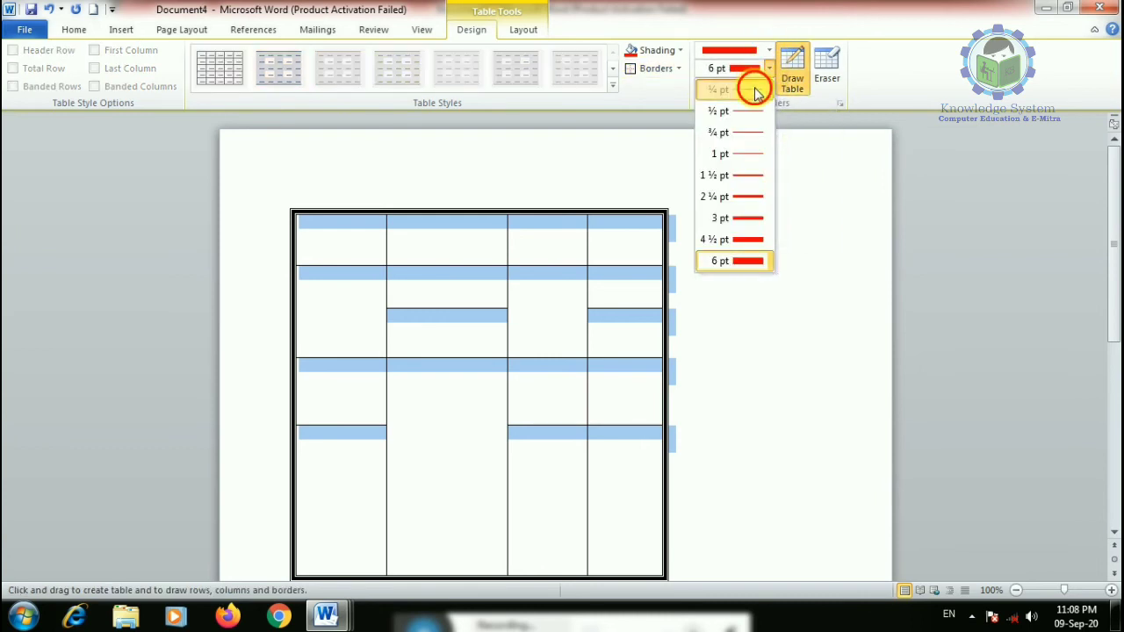
click(752, 89)
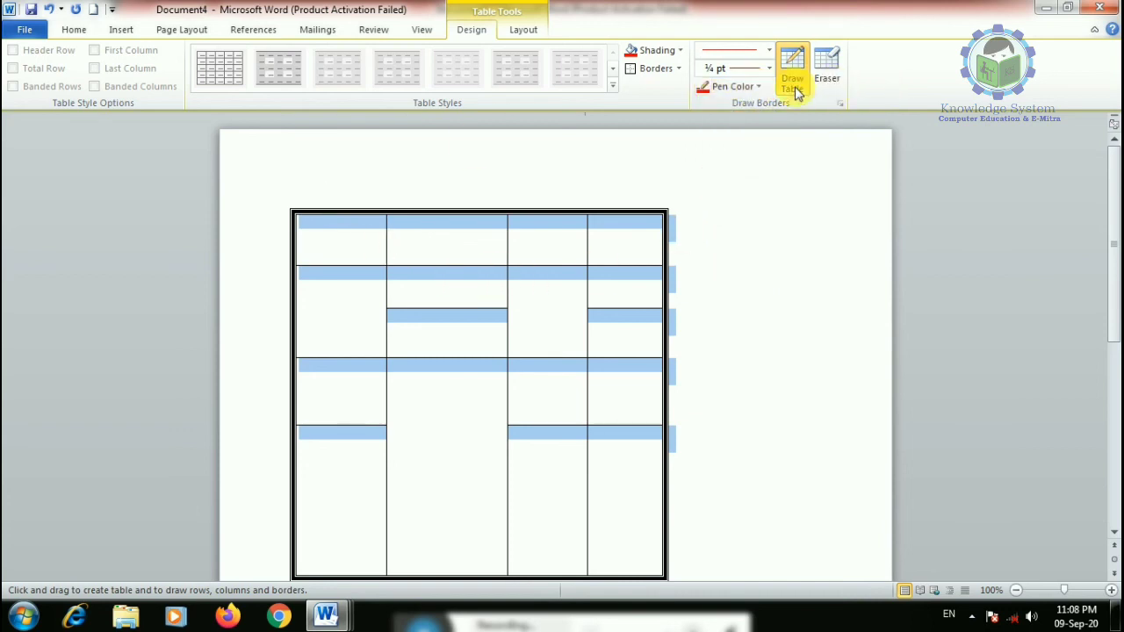
key(ctrl+z)
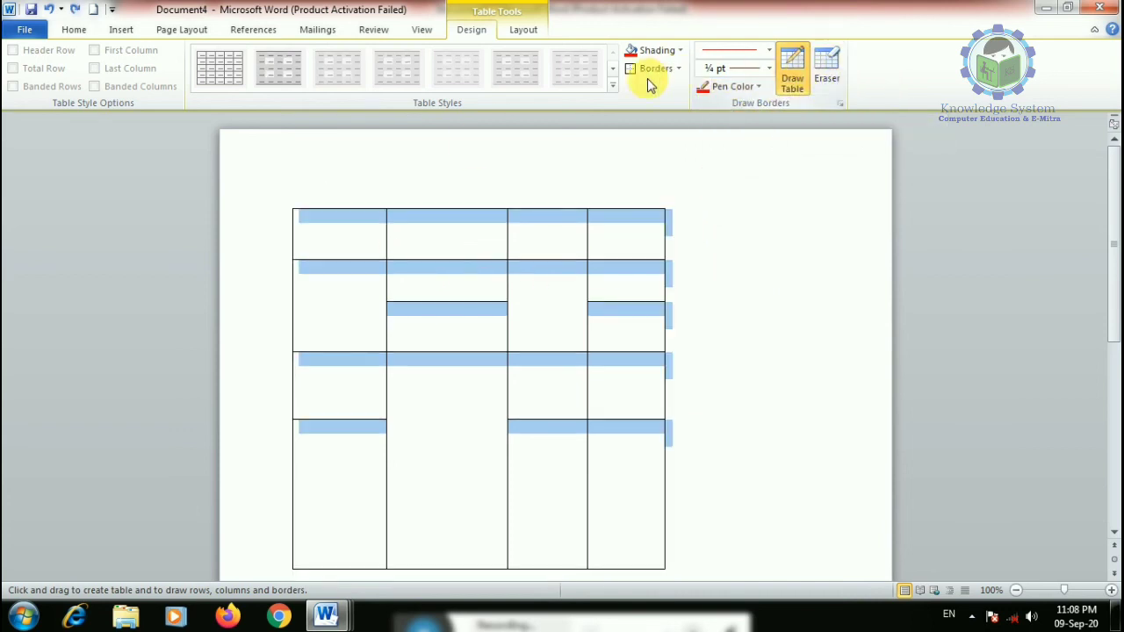
click(792, 70)
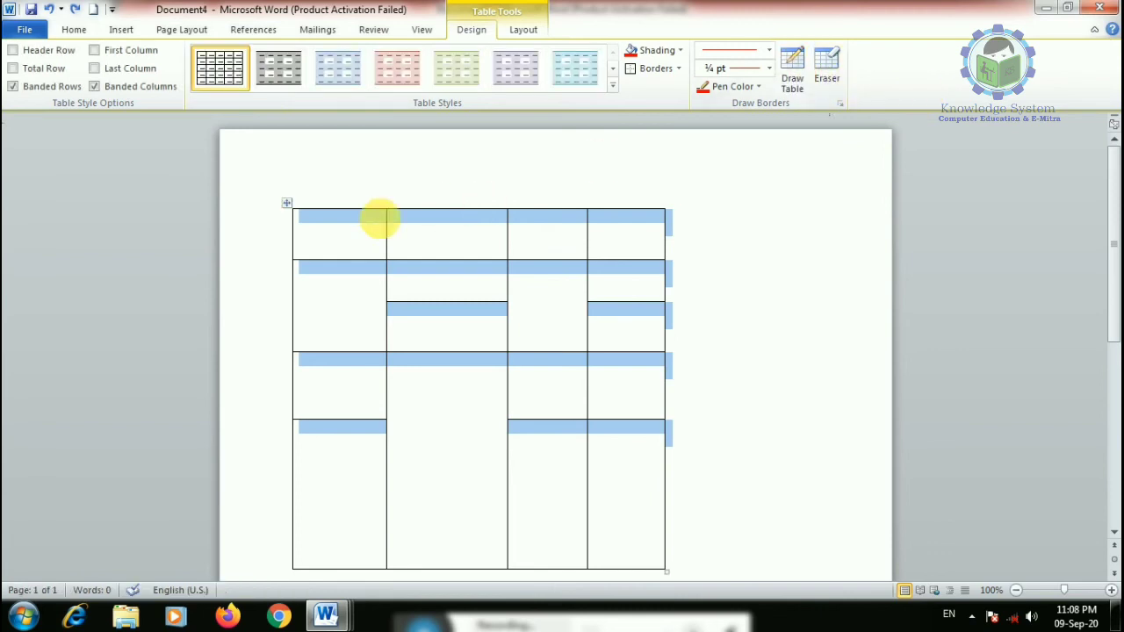
- Try red All Borders on the table, then remove its outside border
click(676, 70)
click(643, 182)
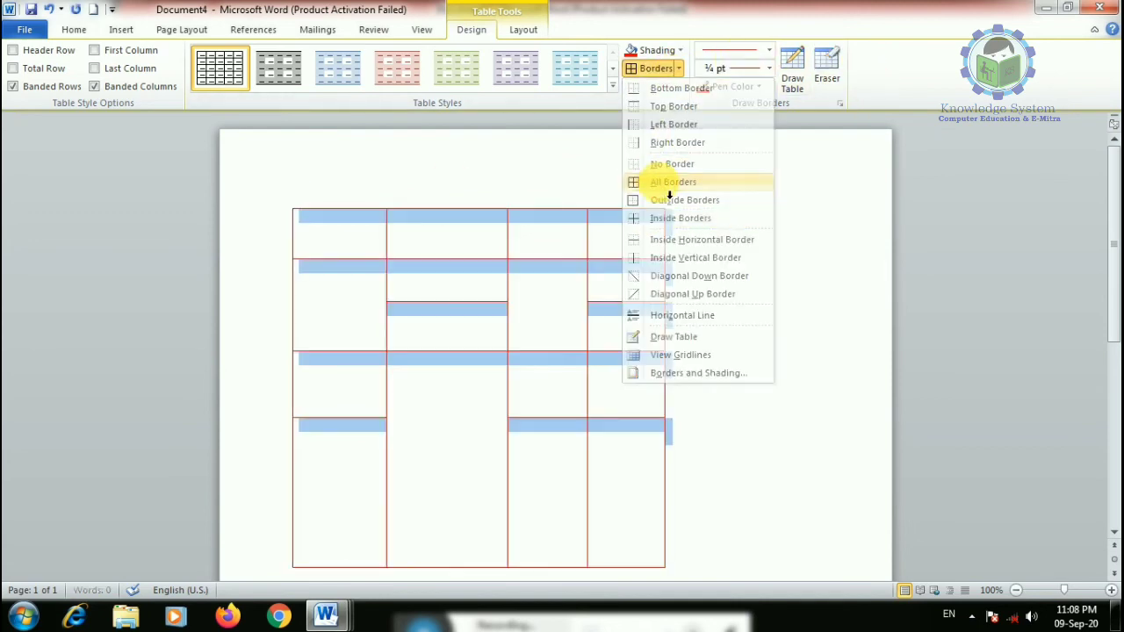
click(676, 68)
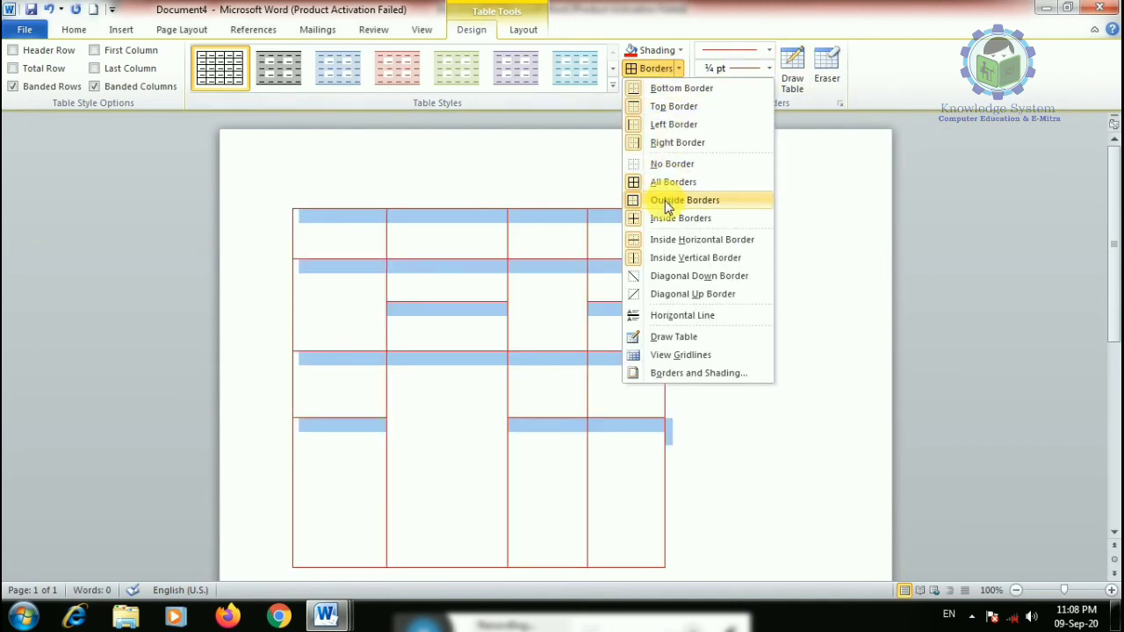
click(668, 200)
click(793, 269)
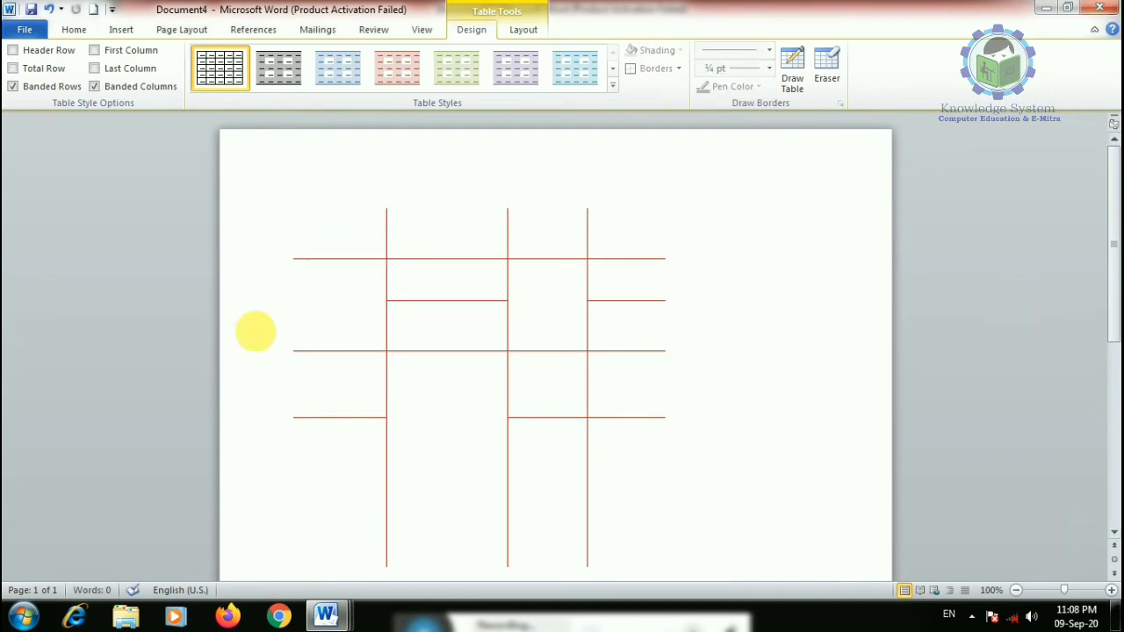
click(676, 69)
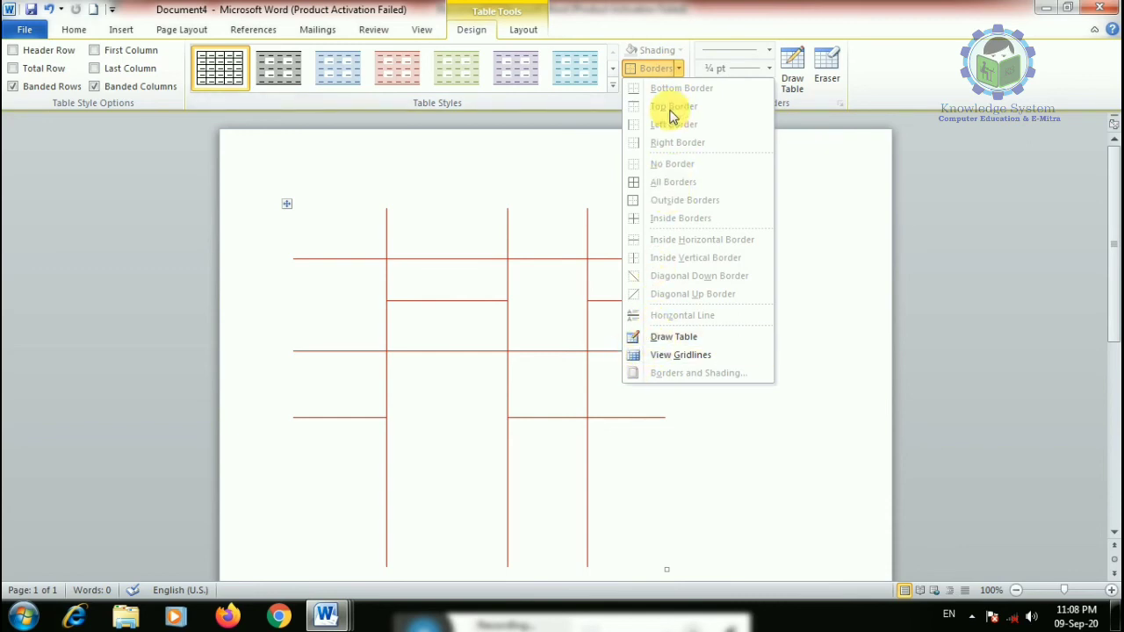
click(294, 215)
- Give all cells red borders, then remove the table's top and bottom borders
click(296, 213)
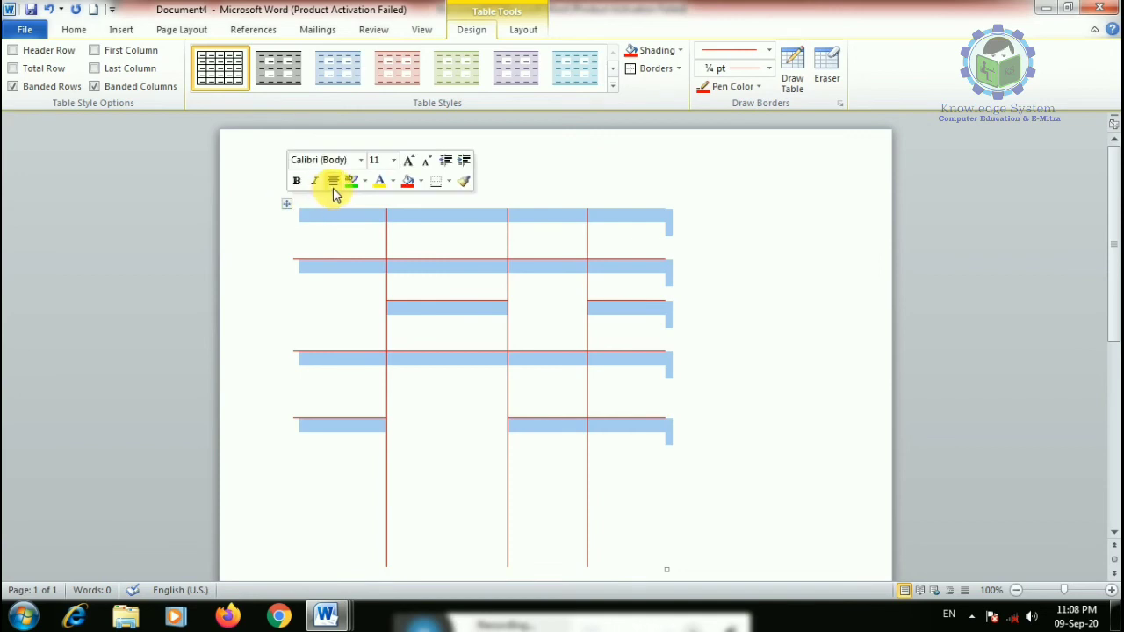
click(680, 69)
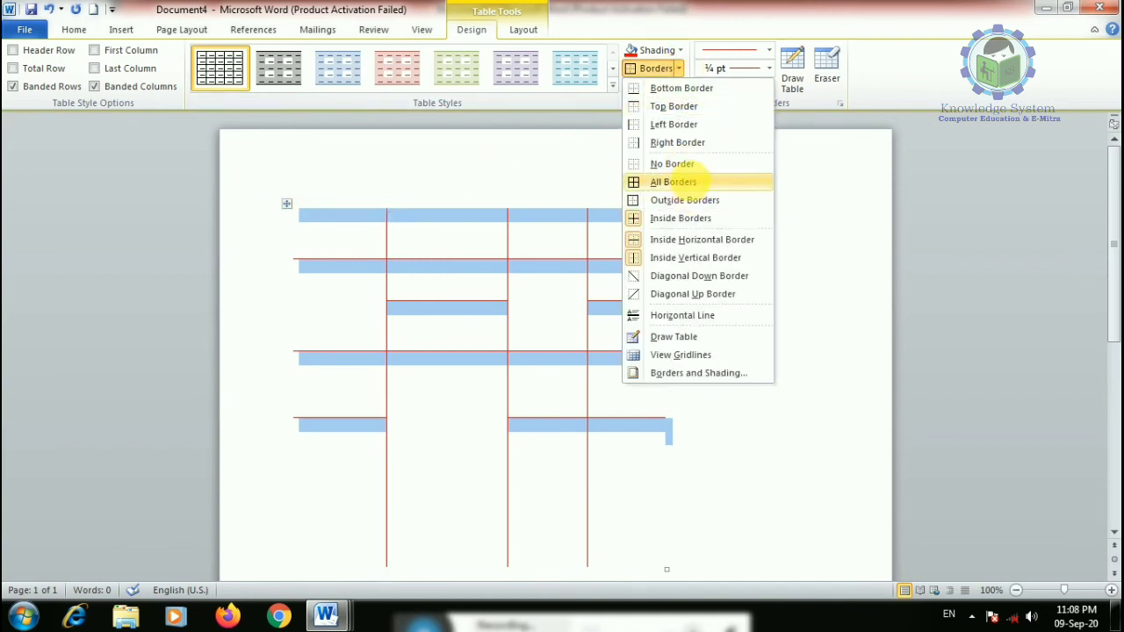
click(691, 182)
click(678, 68)
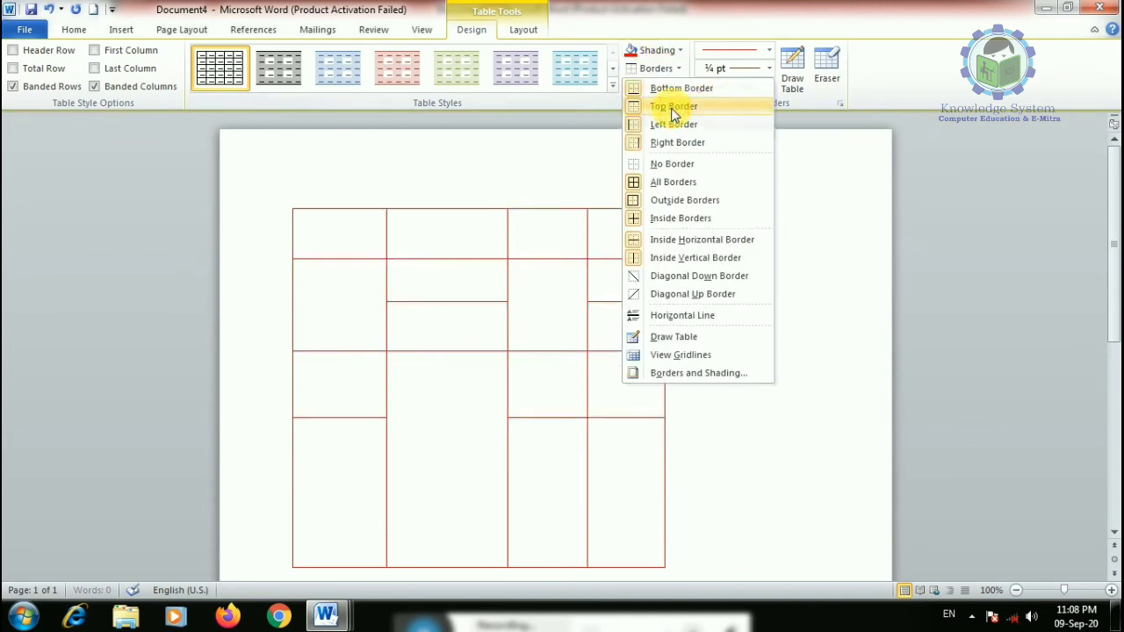
click(673, 108)
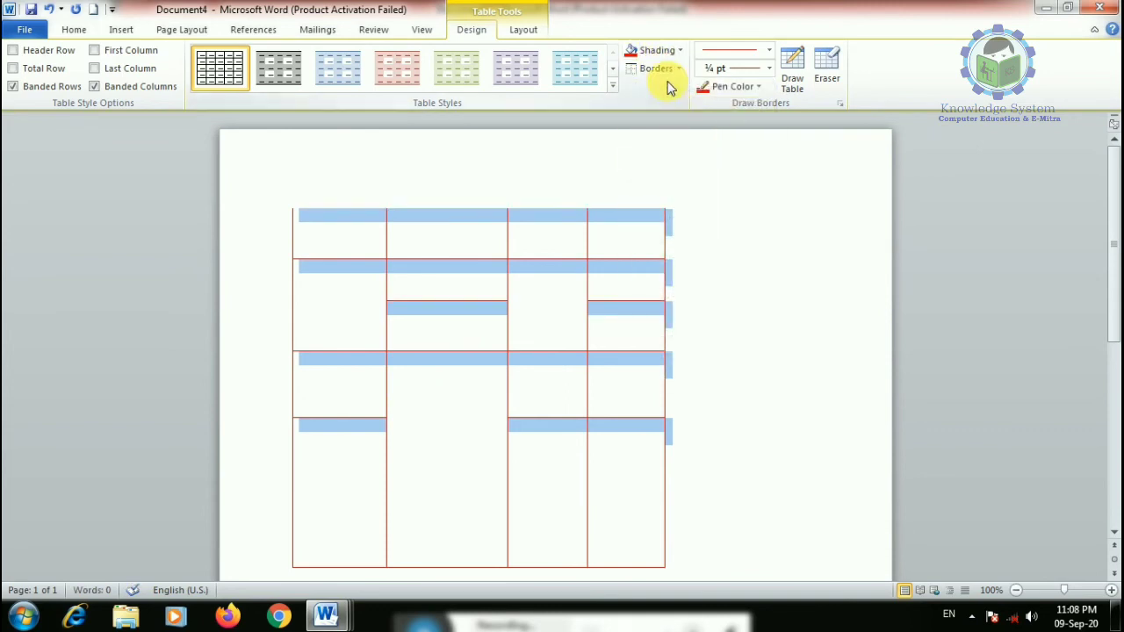
click(681, 71)
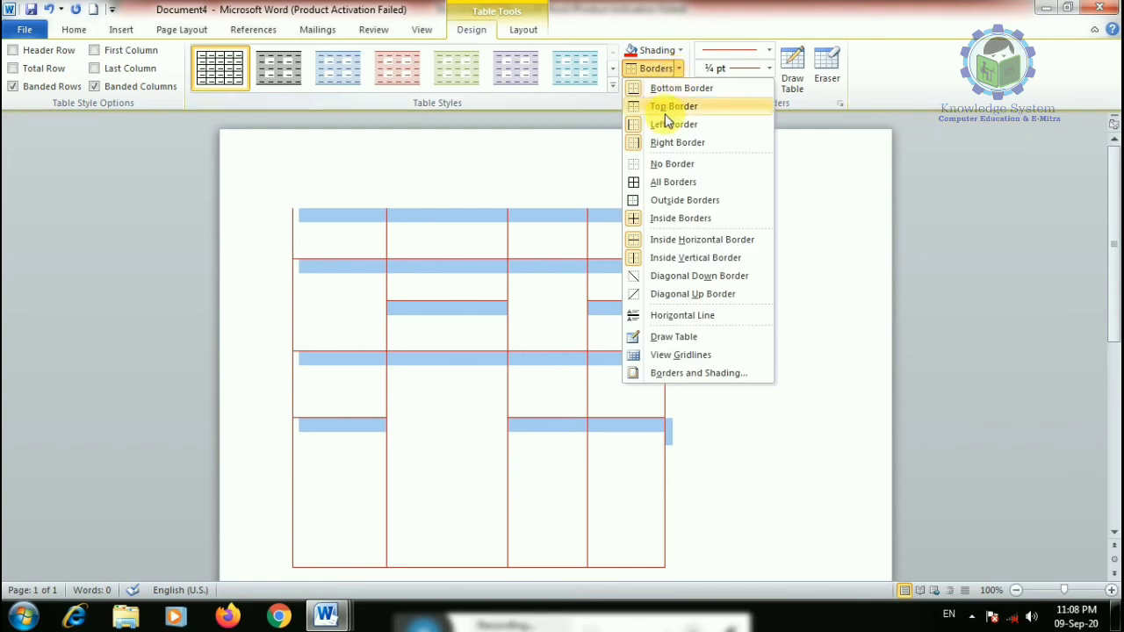
click(665, 89)
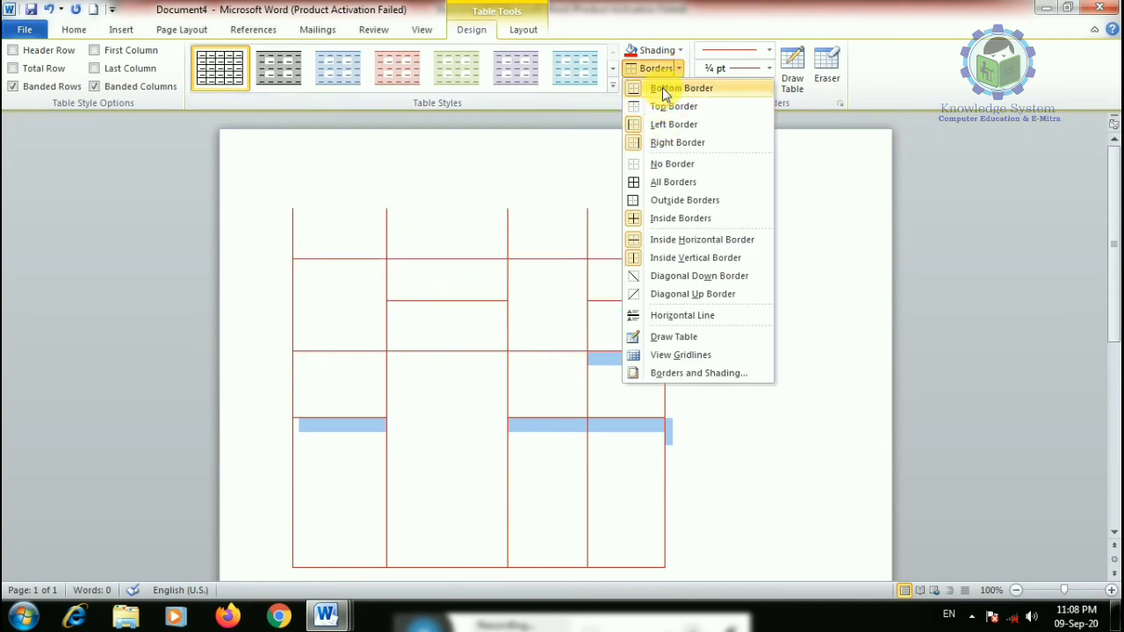
click(672, 73)
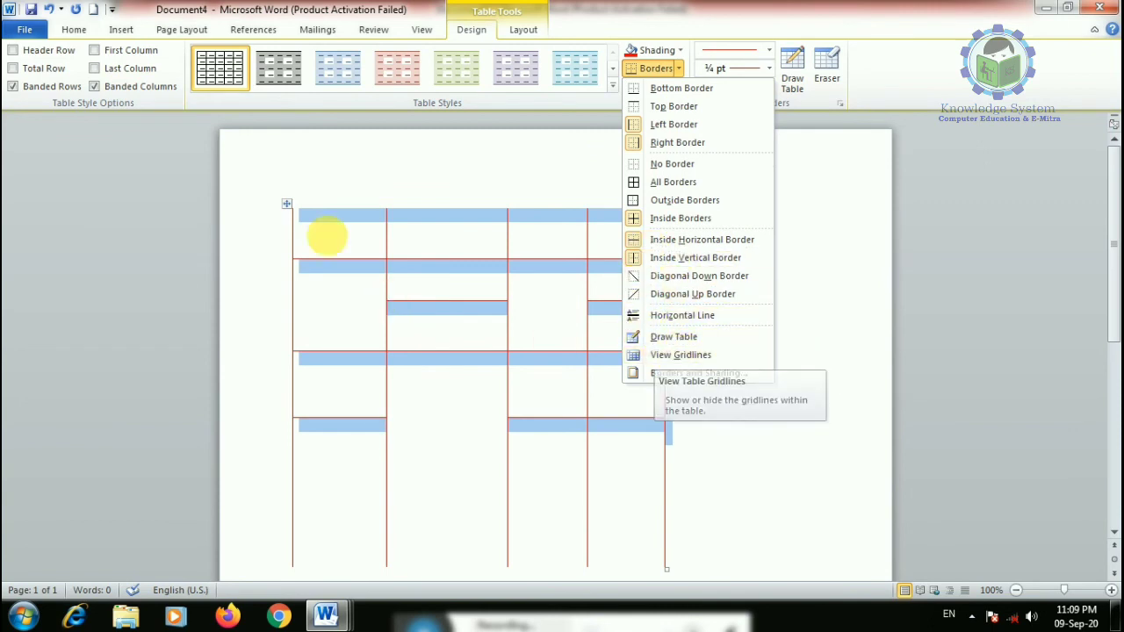
click(404, 230)
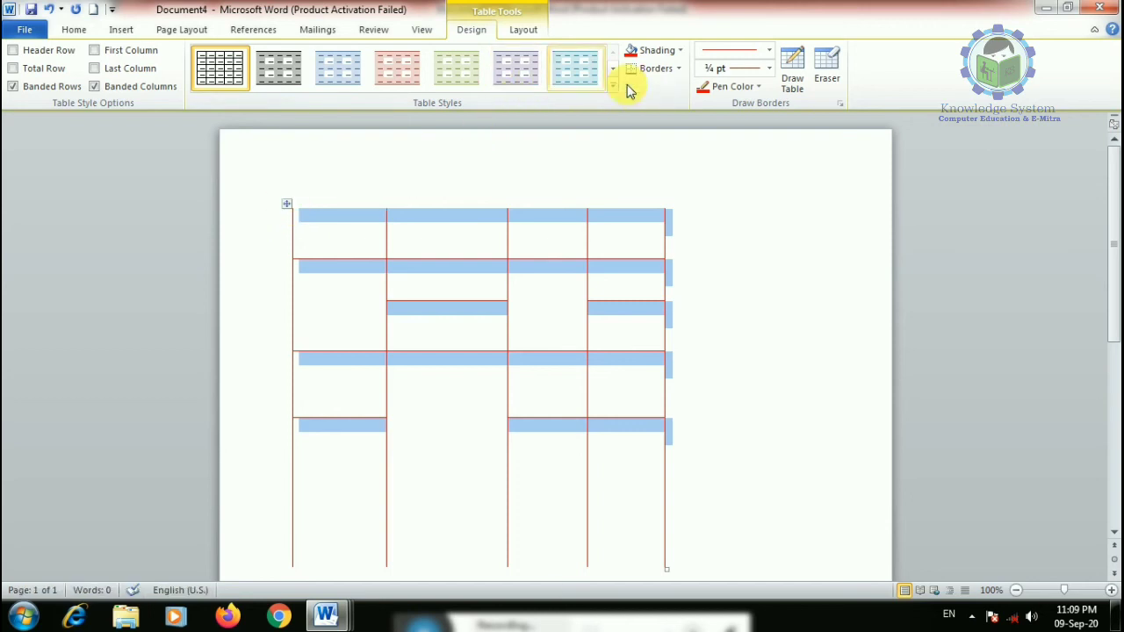
- Try All Borders, then No Border, and toggle View Gridlines on and off
click(675, 68)
click(657, 182)
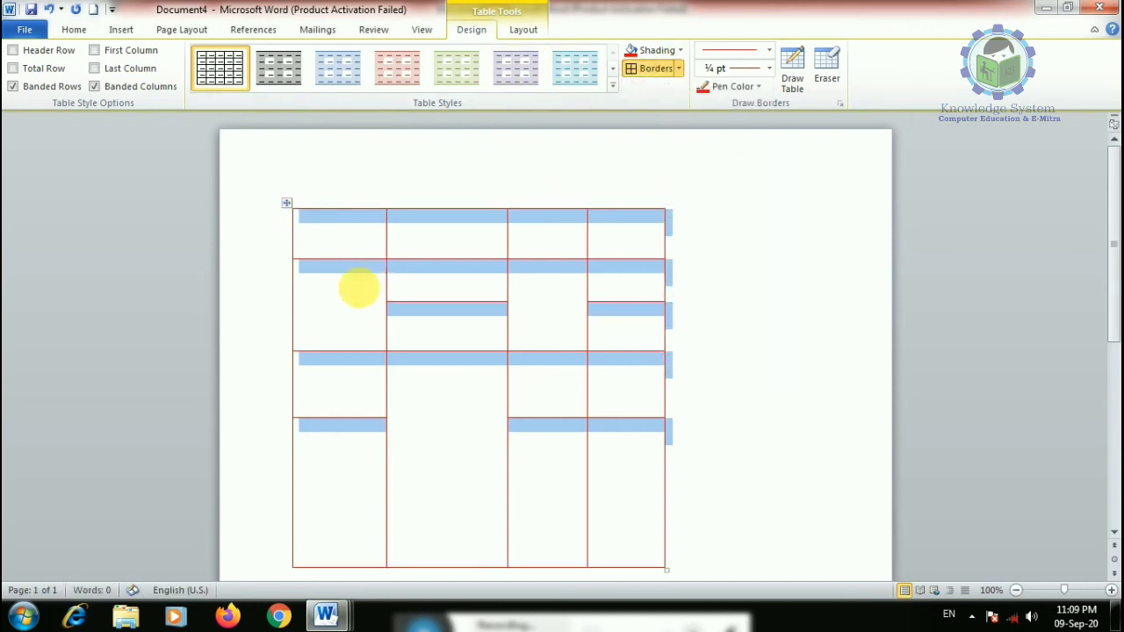
click(682, 74)
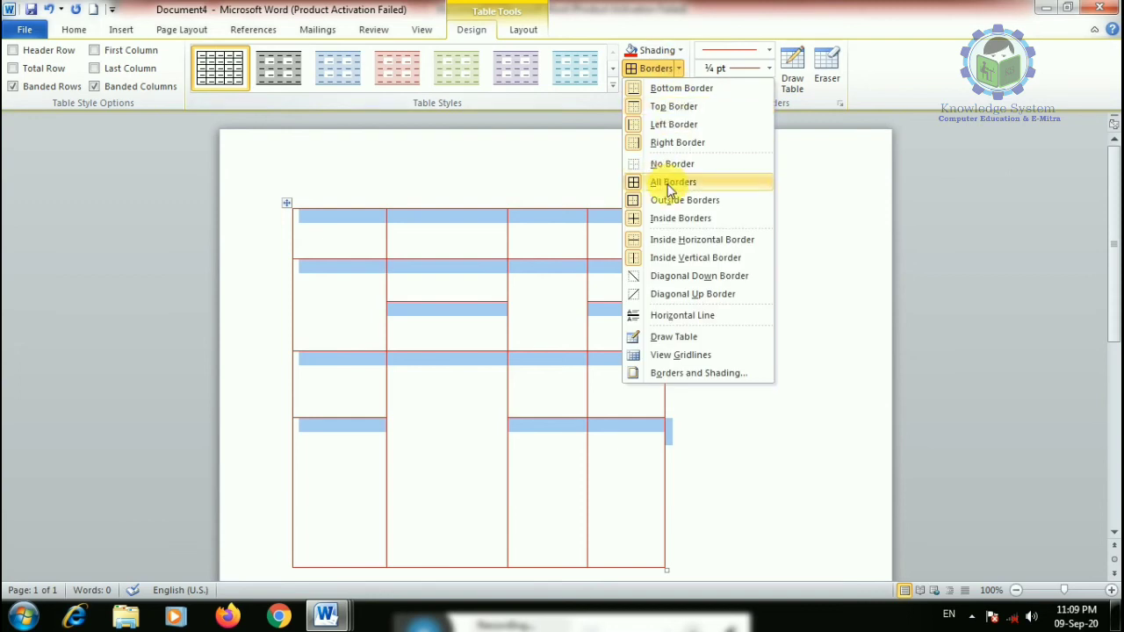
click(659, 161)
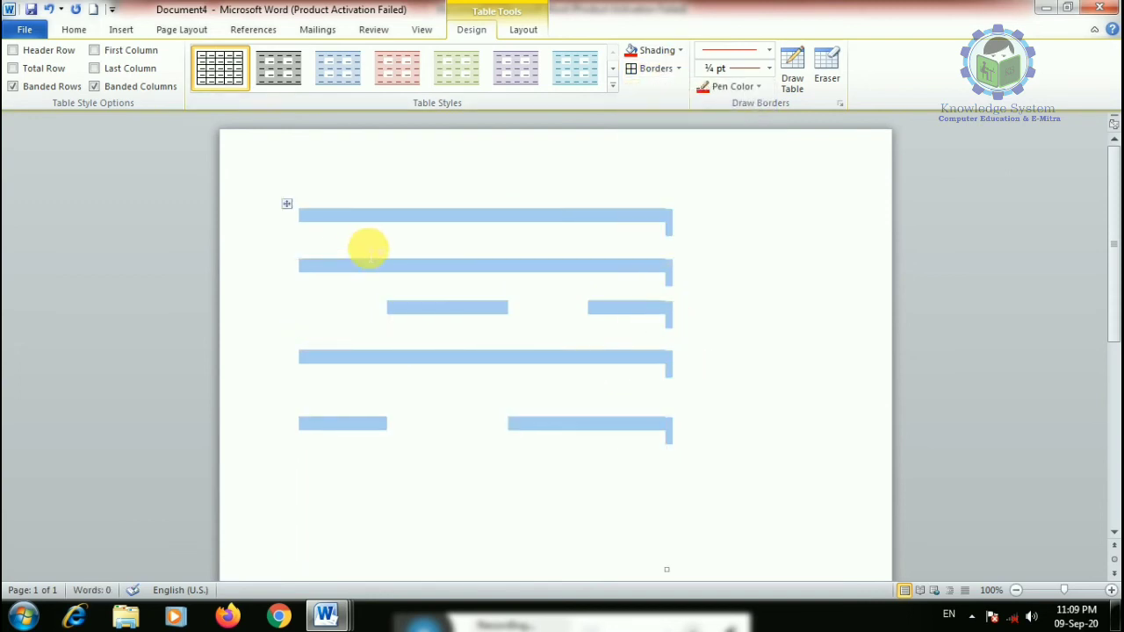
click(678, 68)
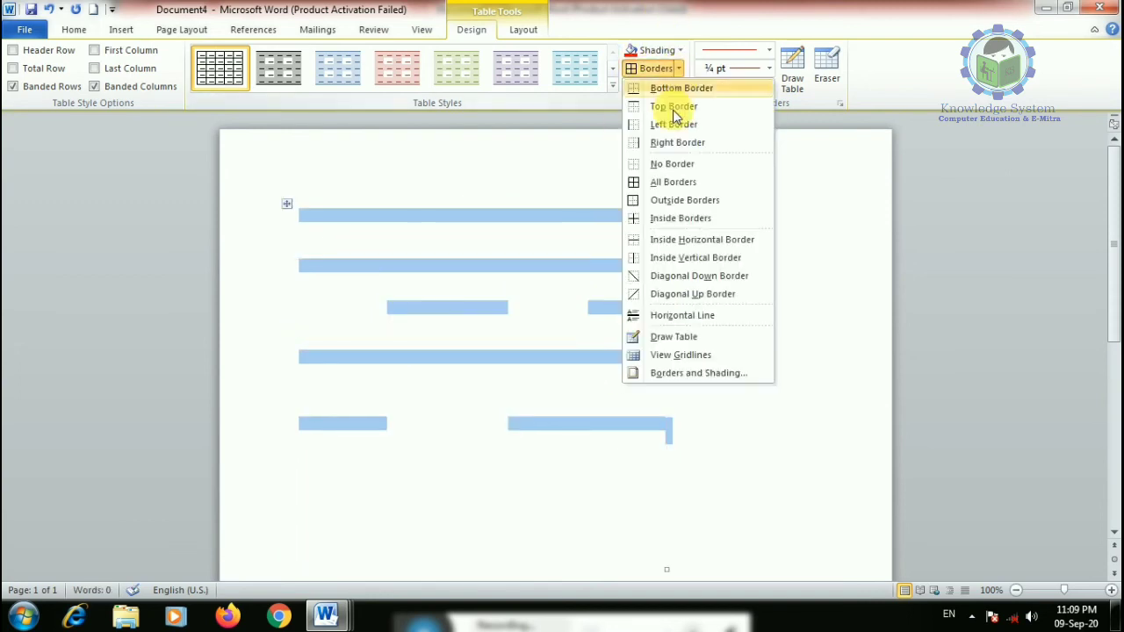
click(649, 354)
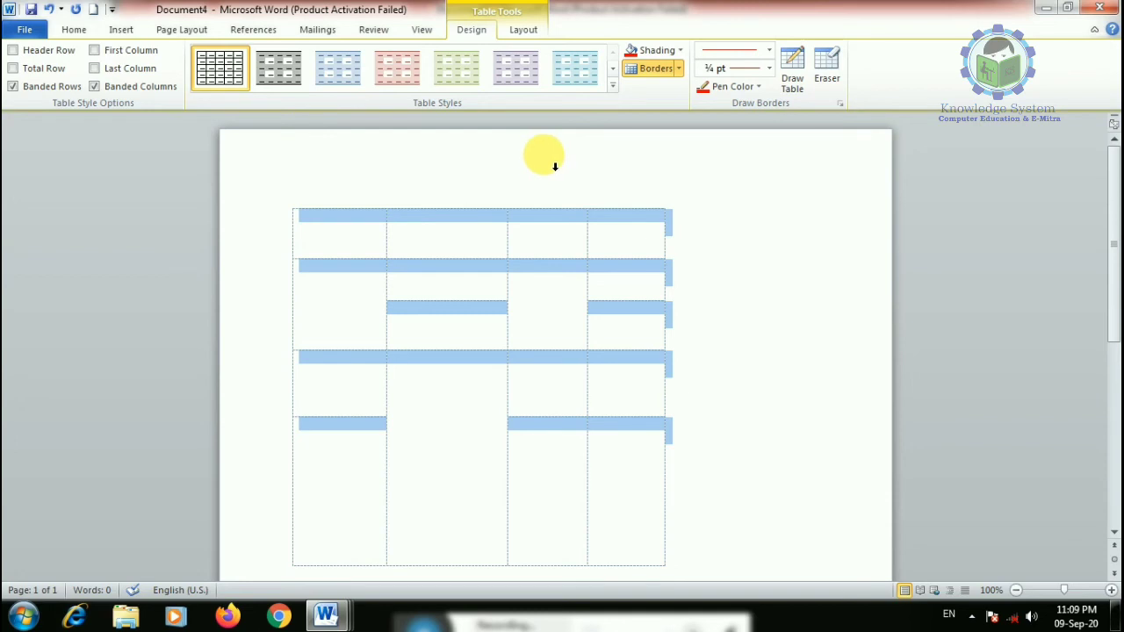
click(679, 69)
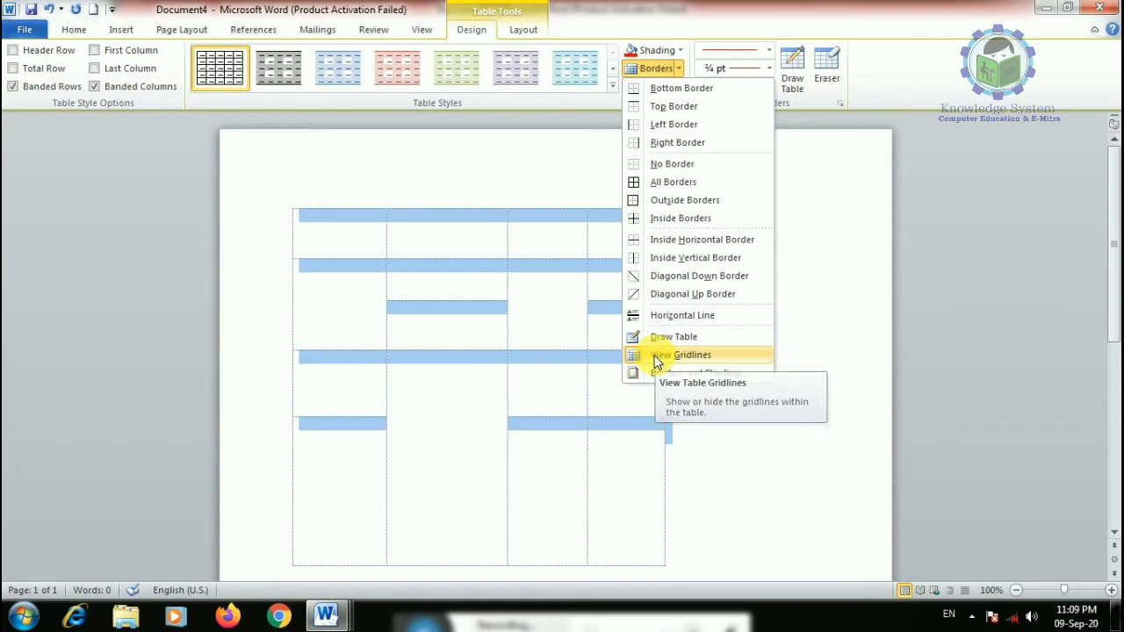
click(656, 356)
- Apply a red Box border to the table in Borders and Shading
click(680, 70)
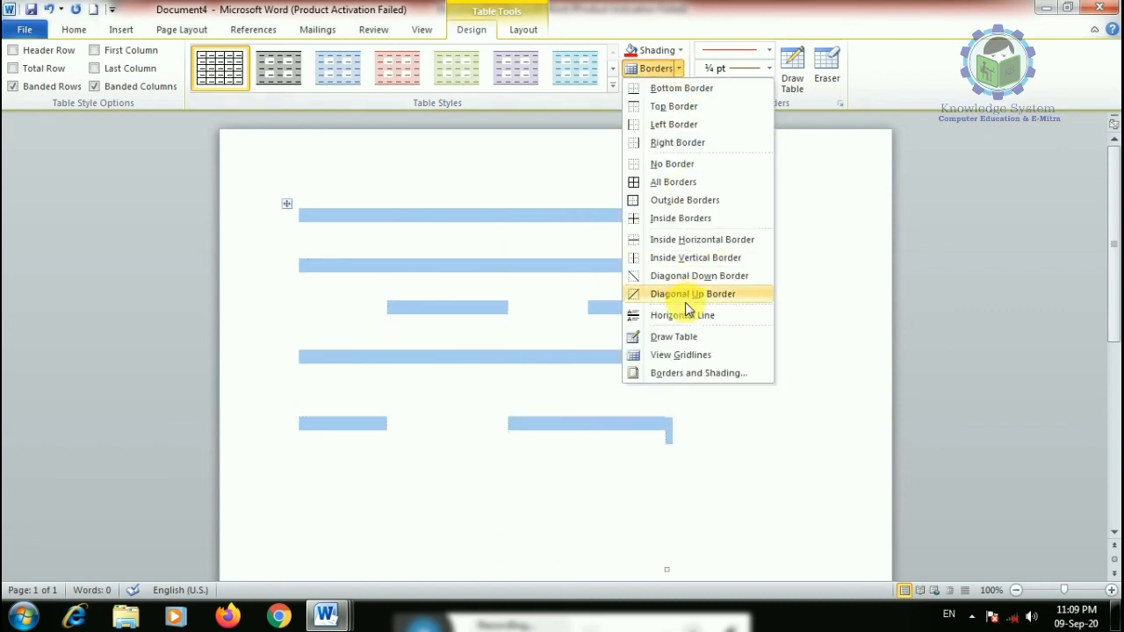
click(688, 374)
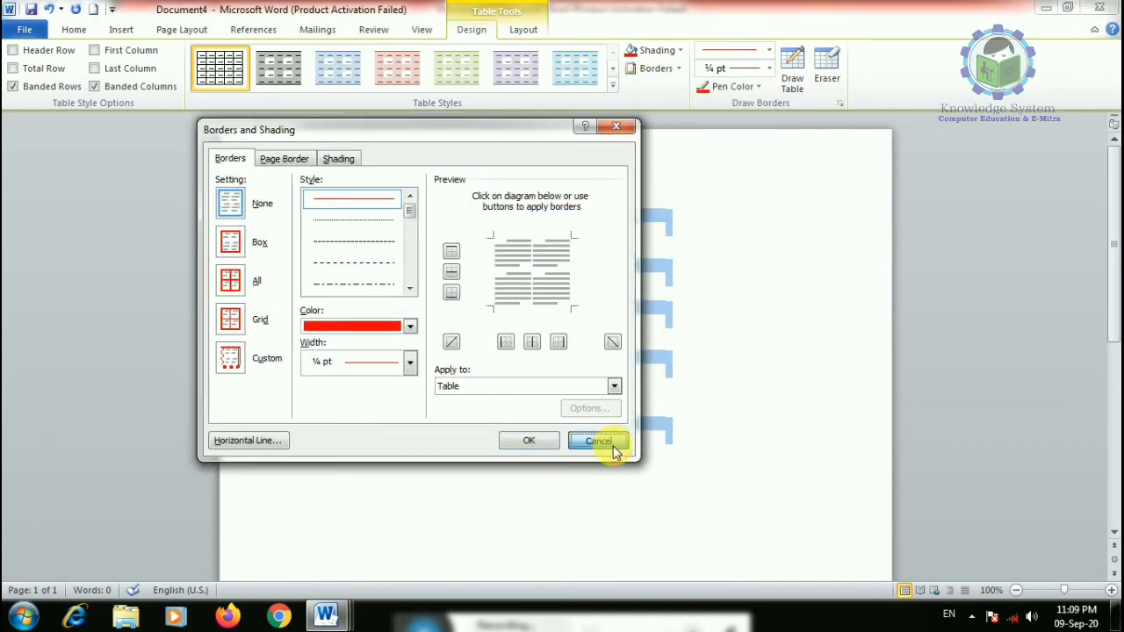
click(598, 440)
click(657, 69)
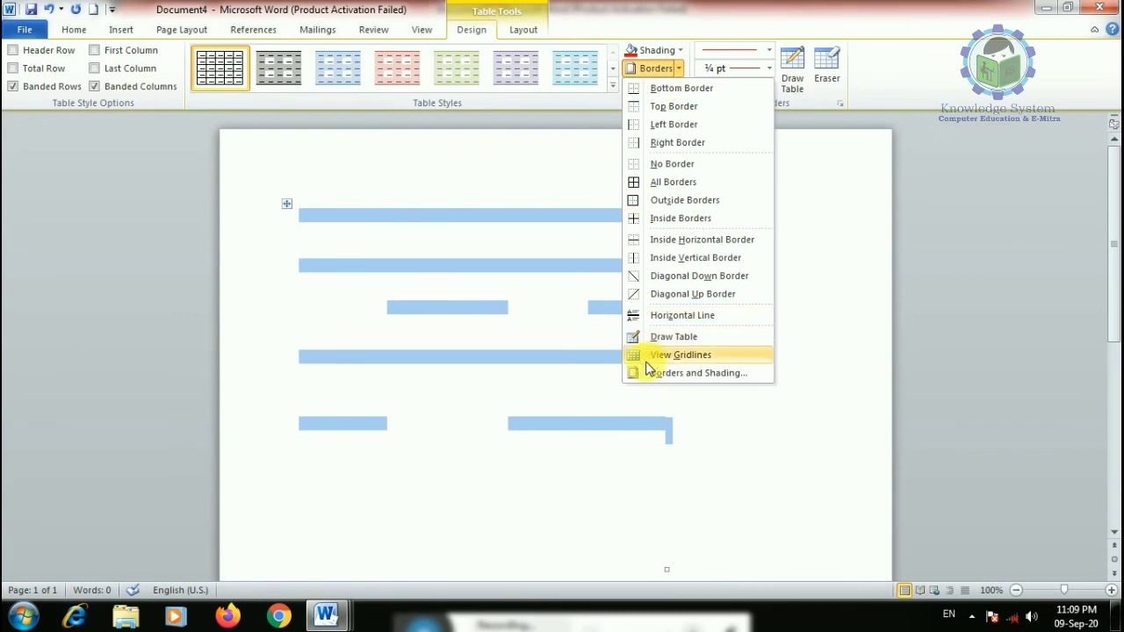
click(658, 374)
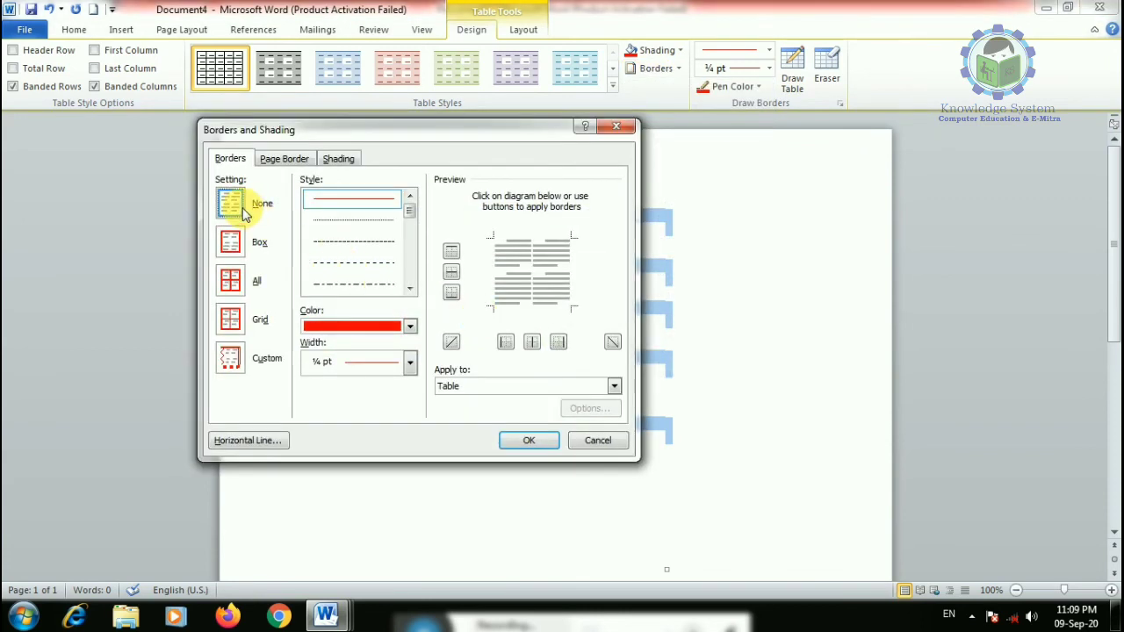
click(242, 245)
click(528, 440)
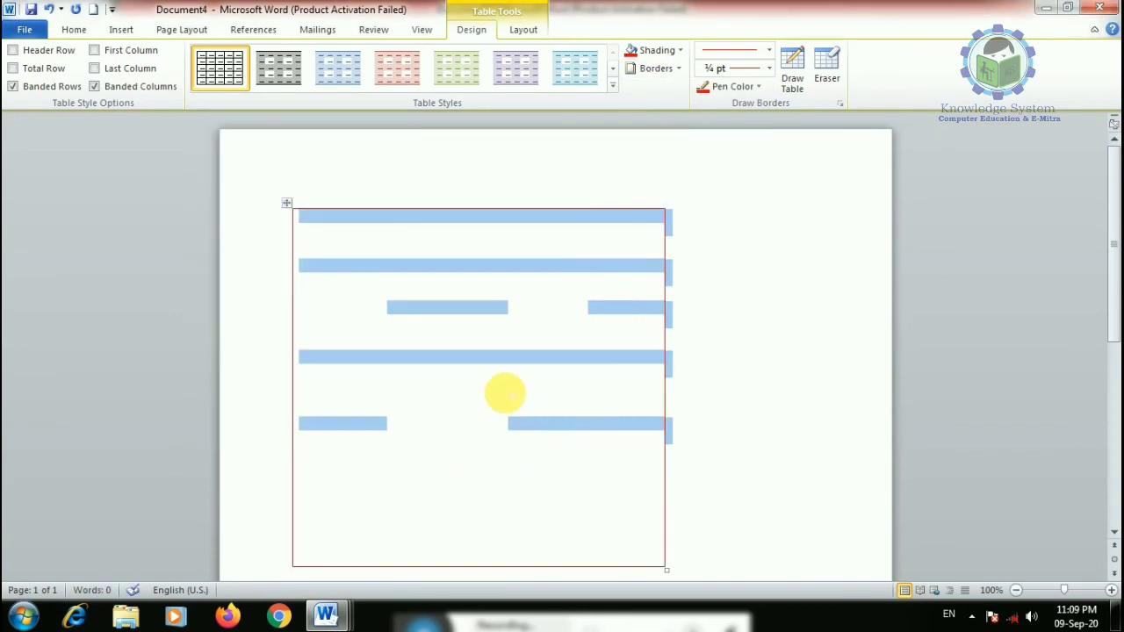
scroll(570, 395, down, 3)
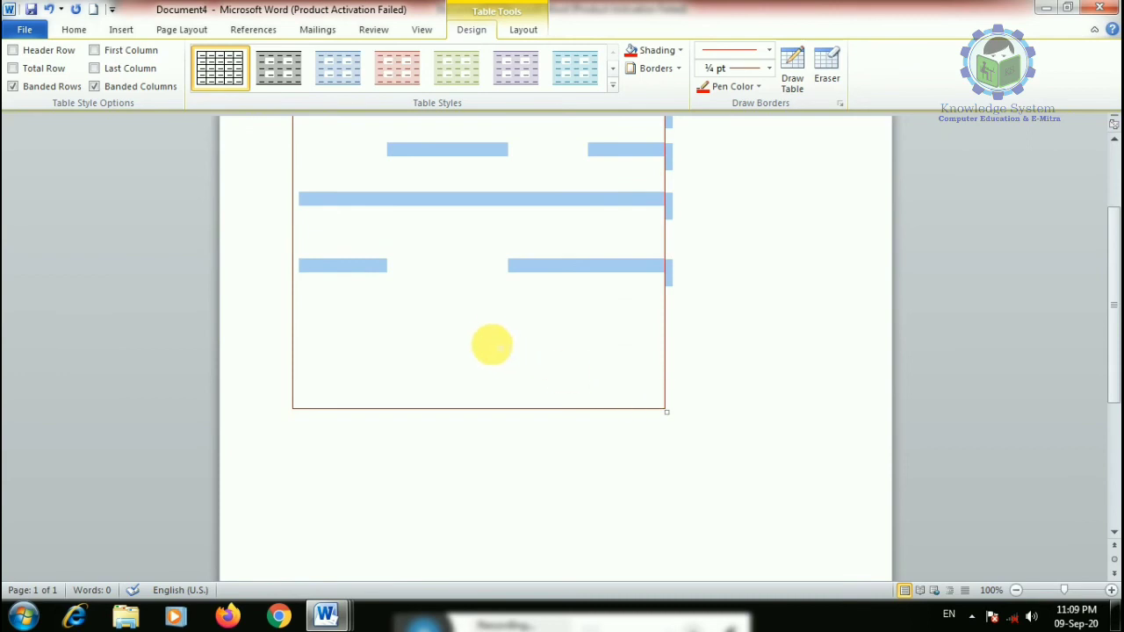
scroll(557, 333, up, 3)
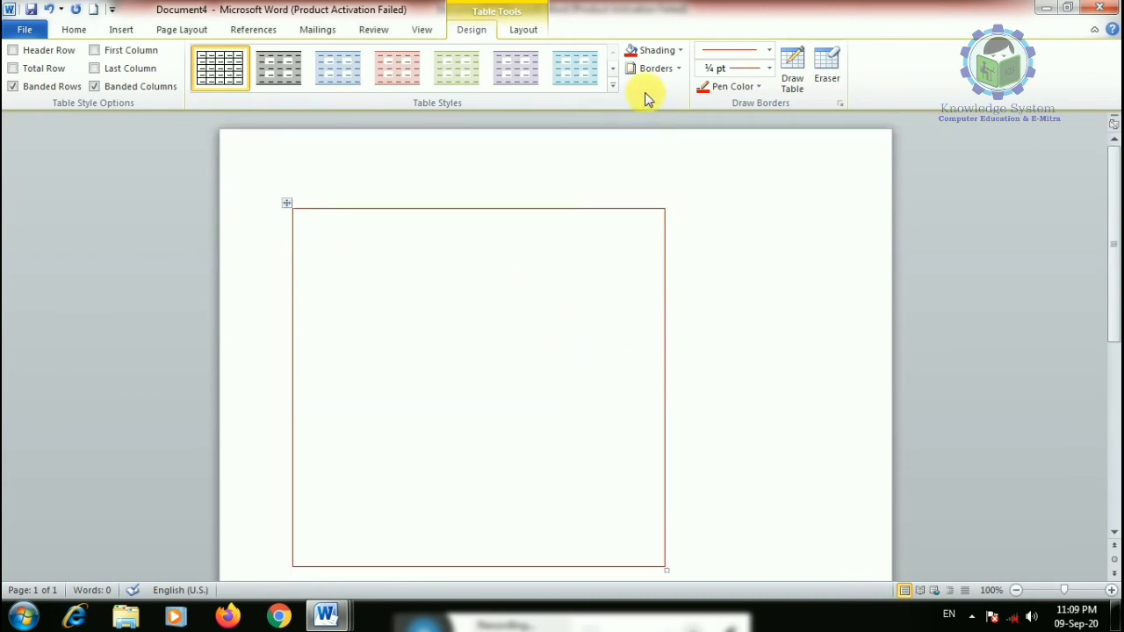
- Apply a red ¼ pt Box page border to the whole document
click(678, 72)
click(665, 373)
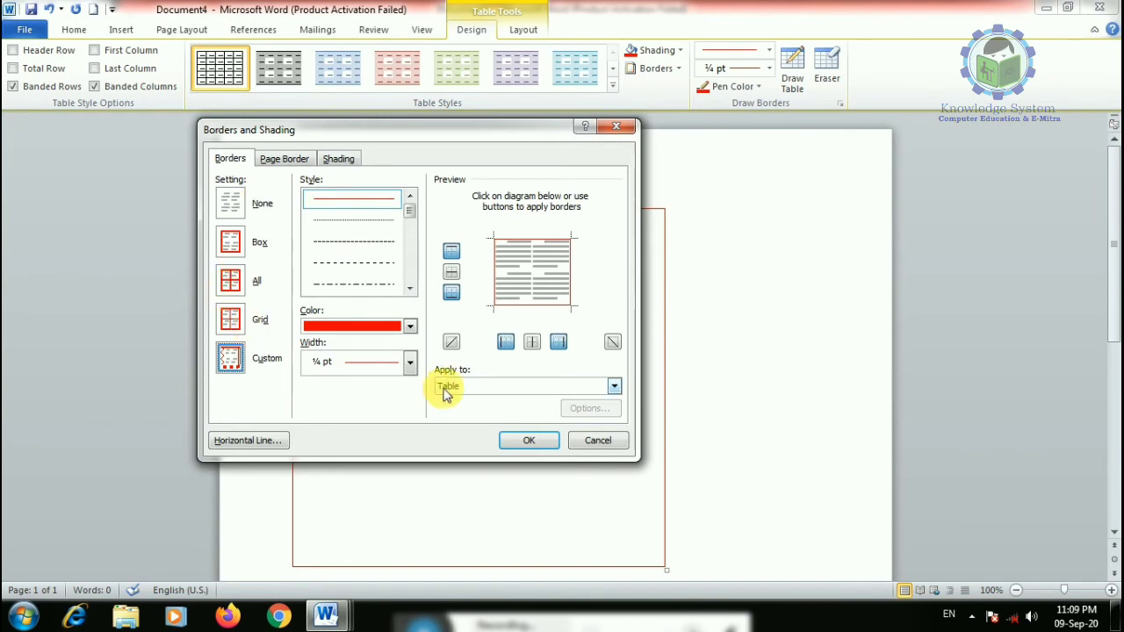
click(492, 386)
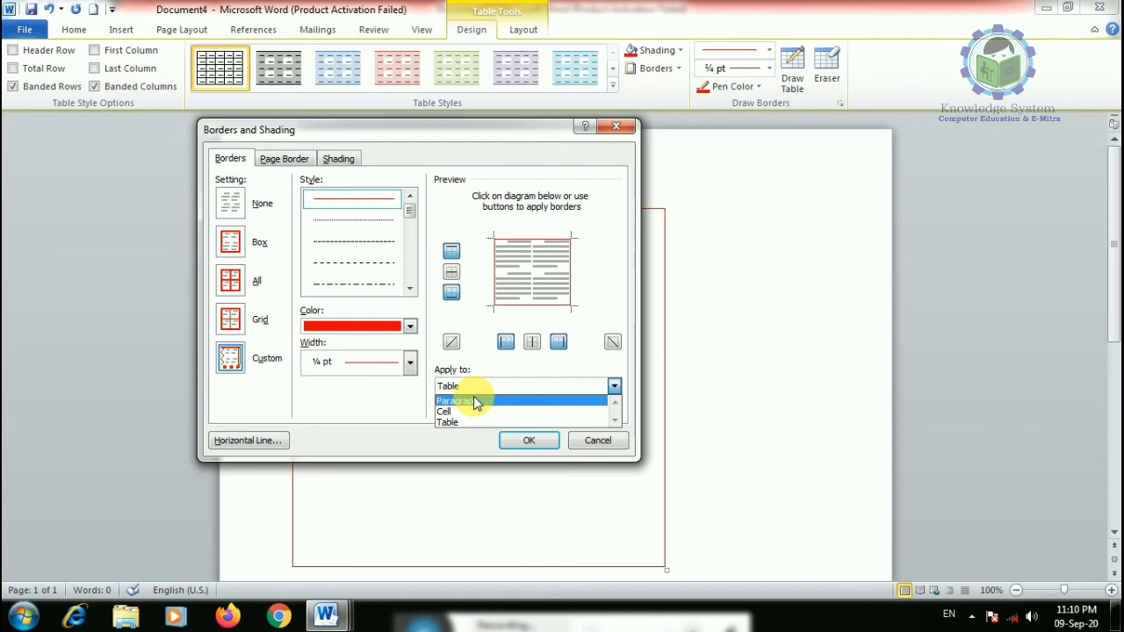
click(294, 158)
click(230, 243)
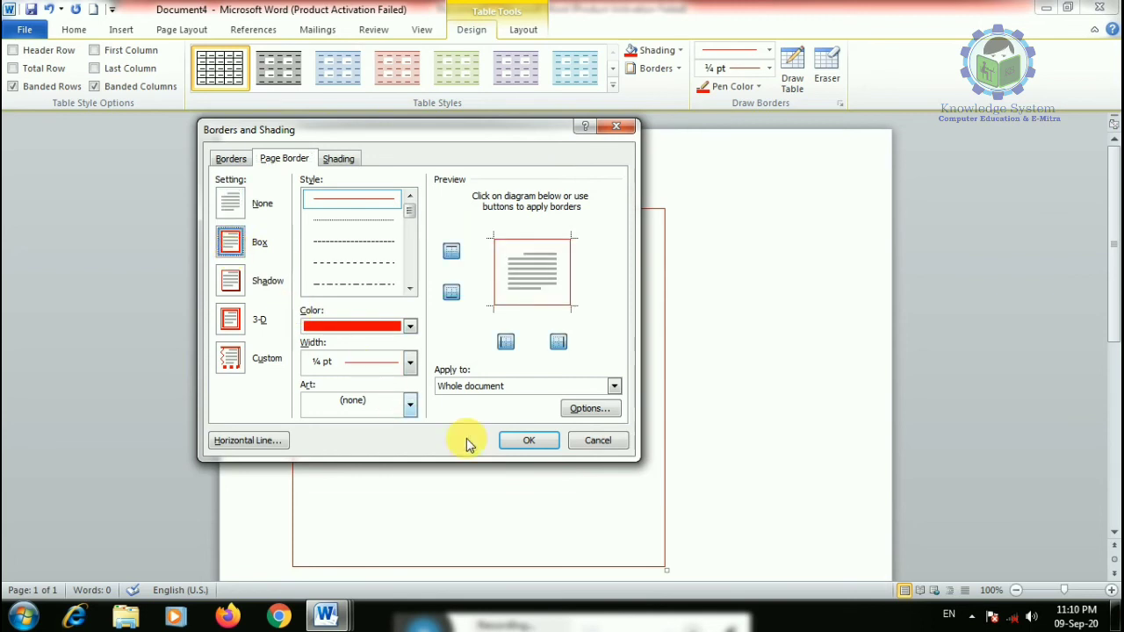
click(518, 440)
click(290, 204)
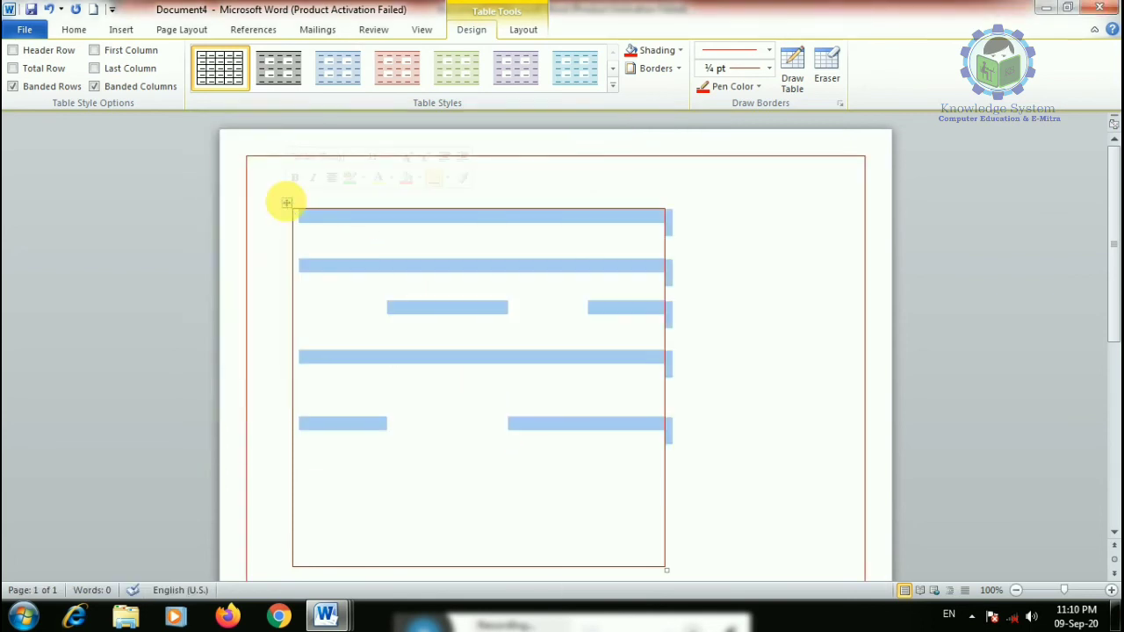
click(291, 206)
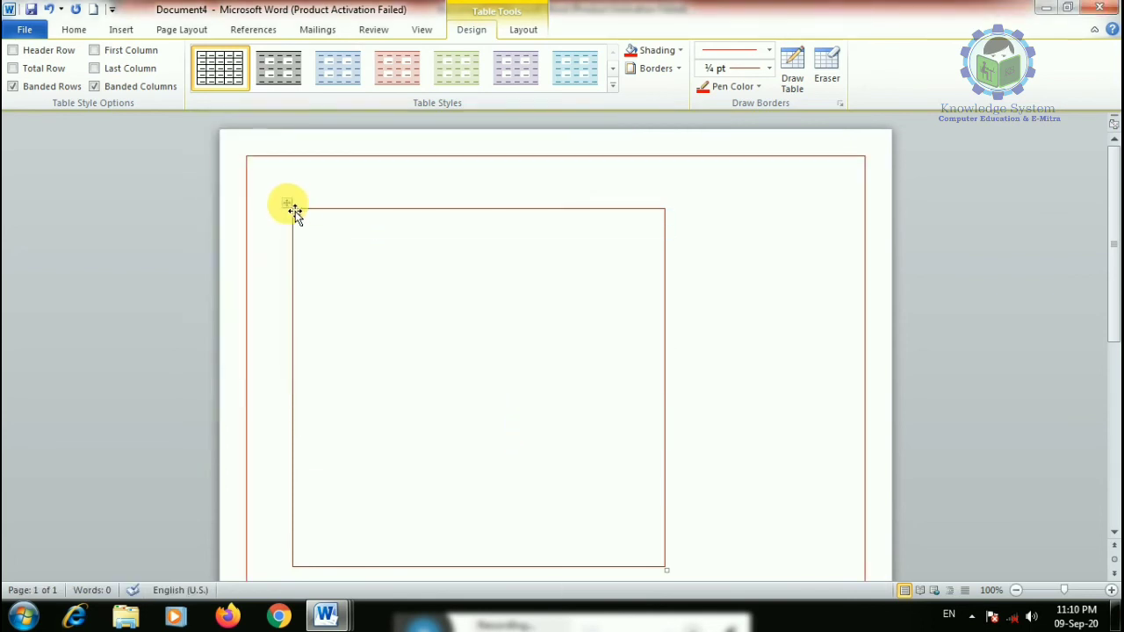
scroll(376, 308, down, 4)
- Create a new document and fill it with =RAND(10) sample paragraphs
key(ctrl+n)
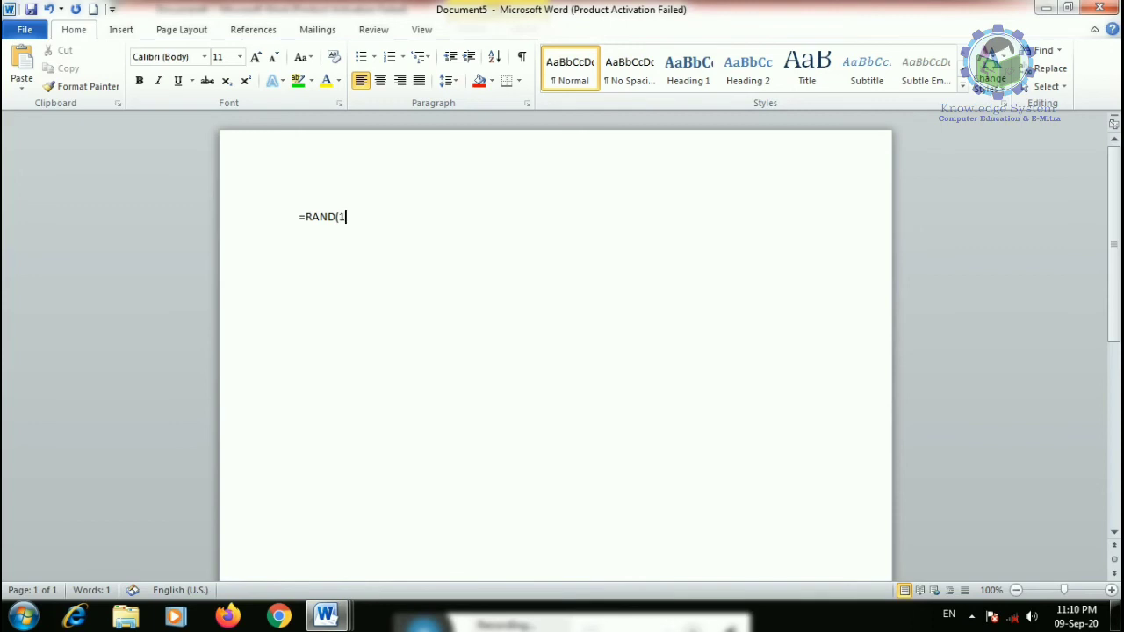
text(=RAND(10))
key(Return)
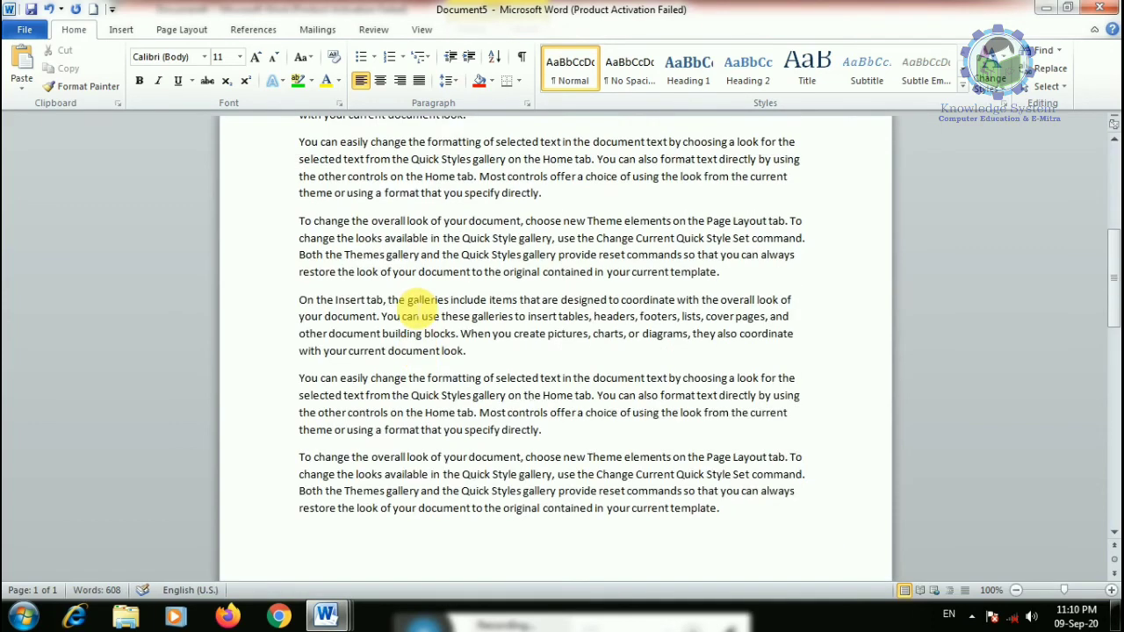
- Delete the last paragraph on page 2, then undo to restore it
drag(725, 285, 817, 566)
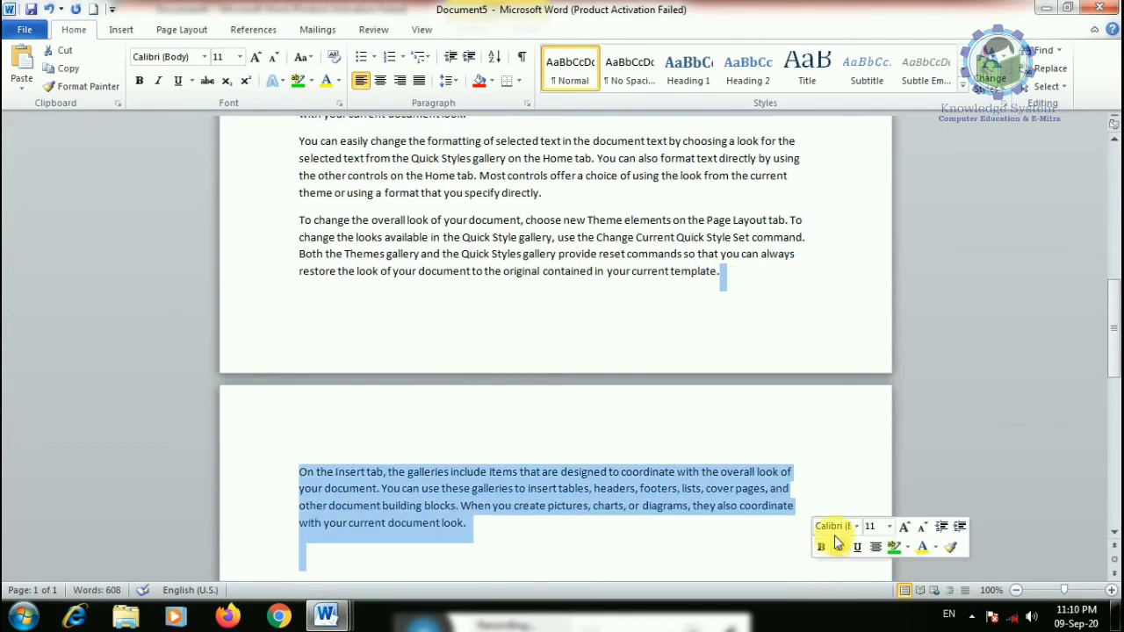
key(Delete)
click(530, 419)
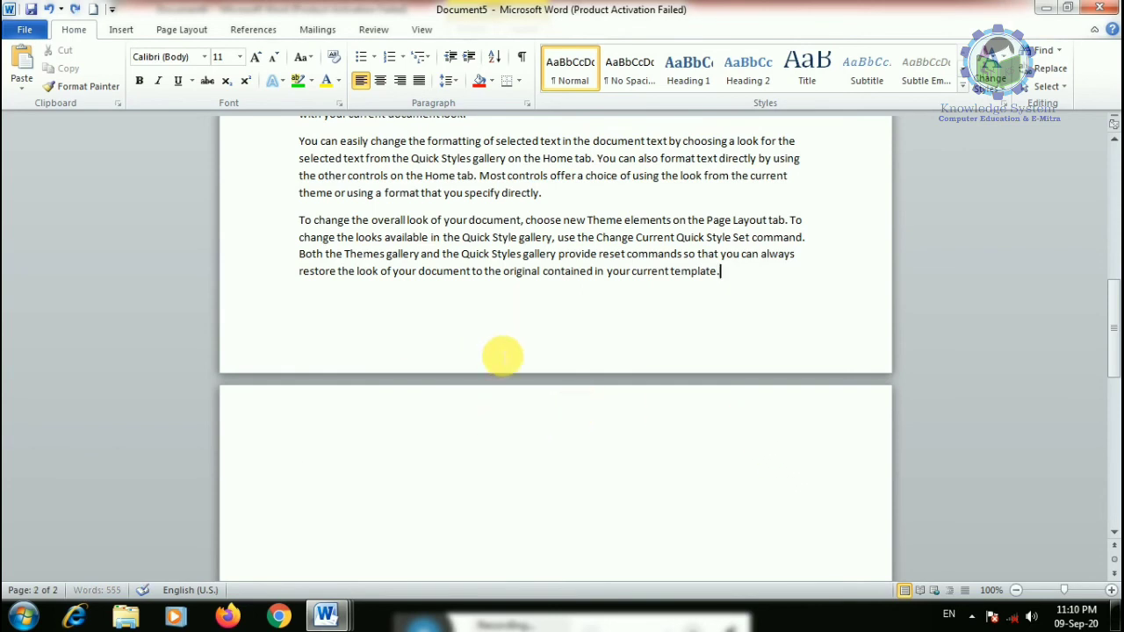
key(ctrl+z)
key(Right)
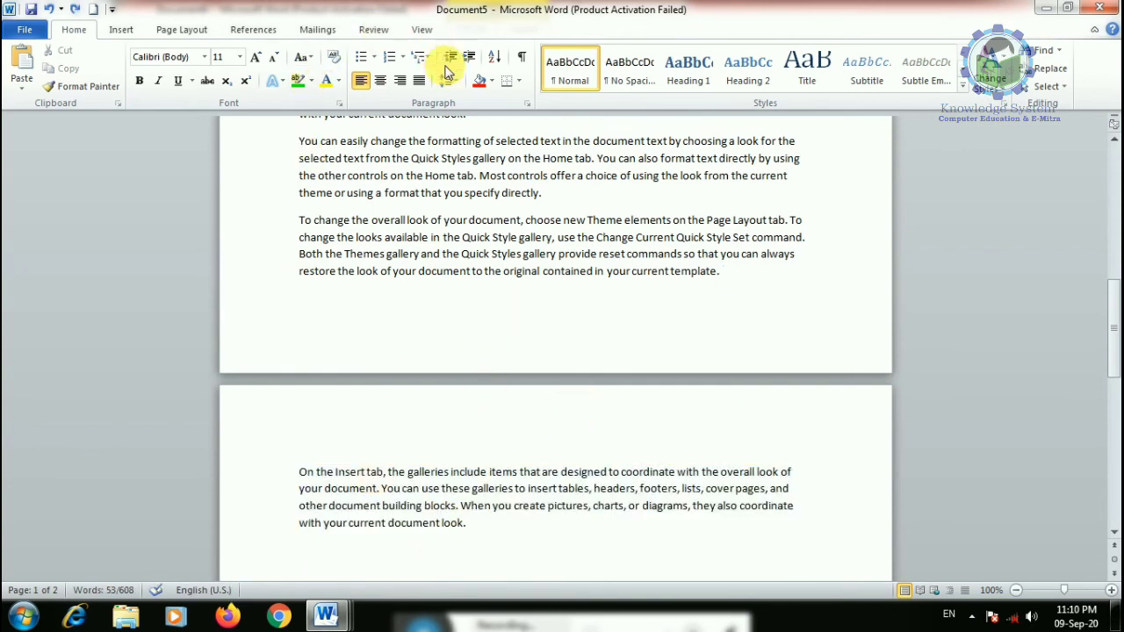
- Apply the red apple art page border to the whole document
click(520, 82)
click(571, 383)
click(290, 160)
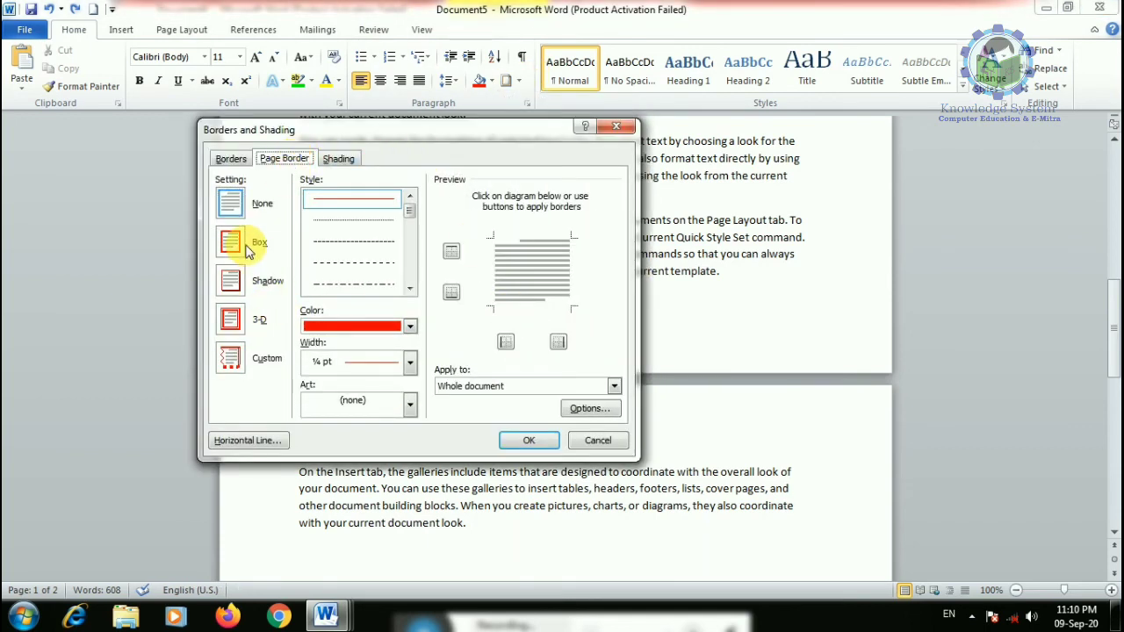
click(409, 404)
click(360, 448)
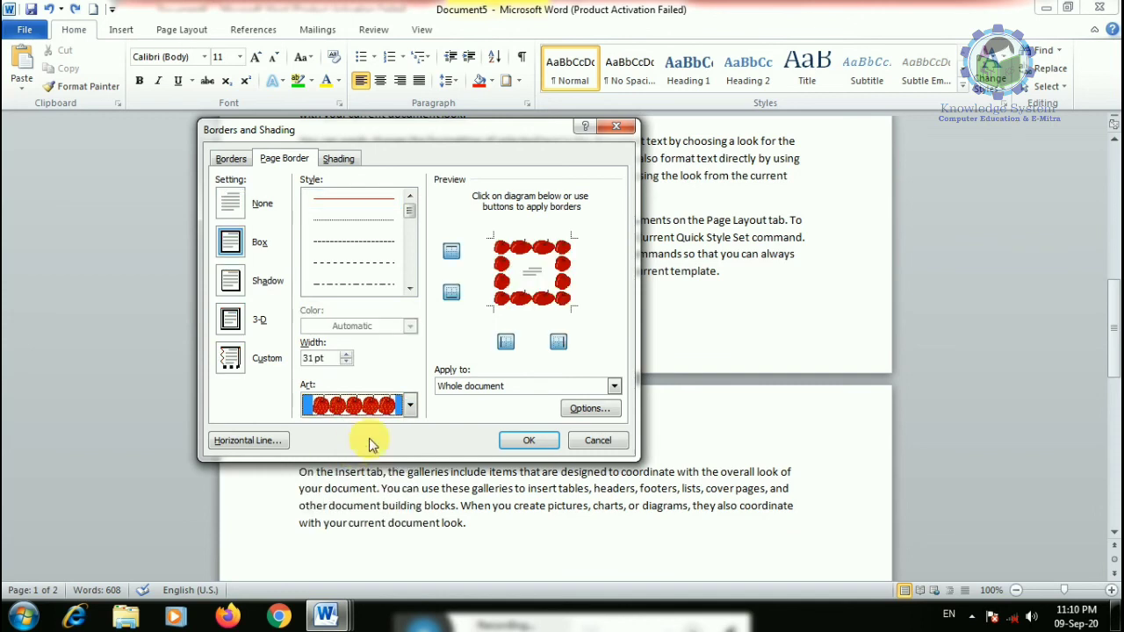
click(527, 437)
scroll(421, 210, up, 2)
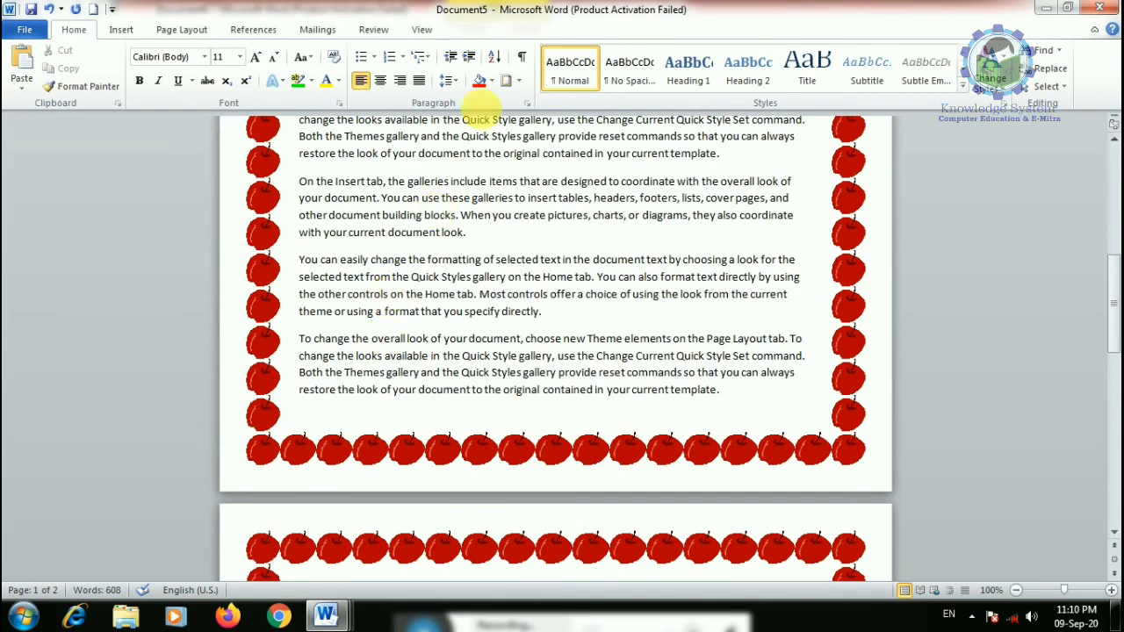
- Reduce the apple border width to 26 pt and toggle its top and bottom sides
click(521, 81)
click(541, 383)
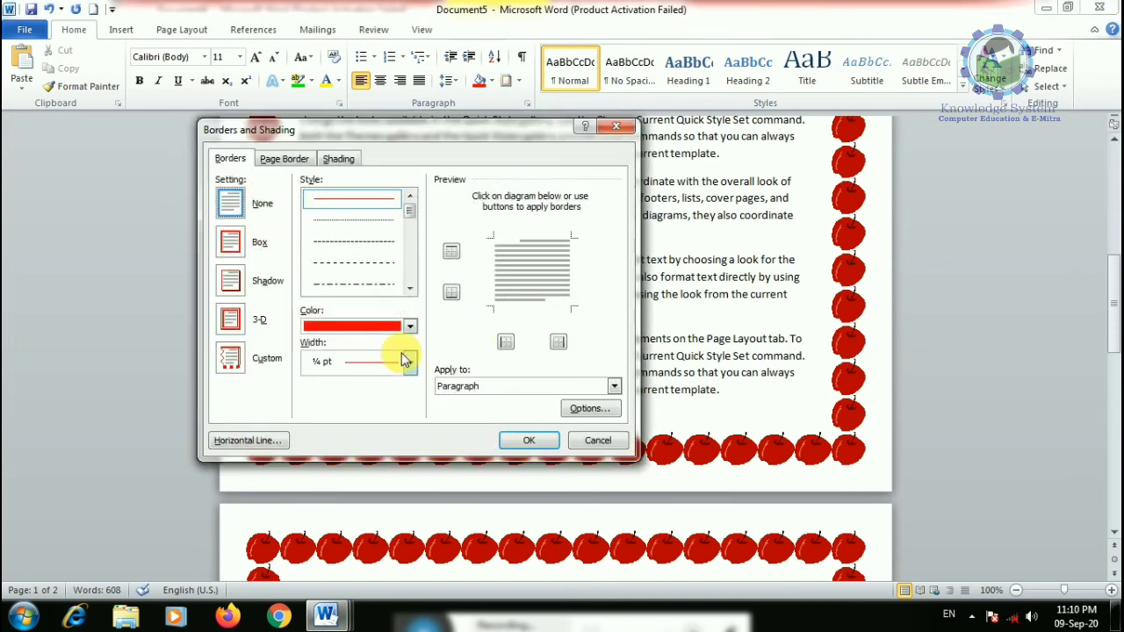
click(293, 159)
click(347, 362)
click(347, 362)
click(347, 362)
click(347, 362)
click(347, 362)
click(346, 361)
click(347, 362)
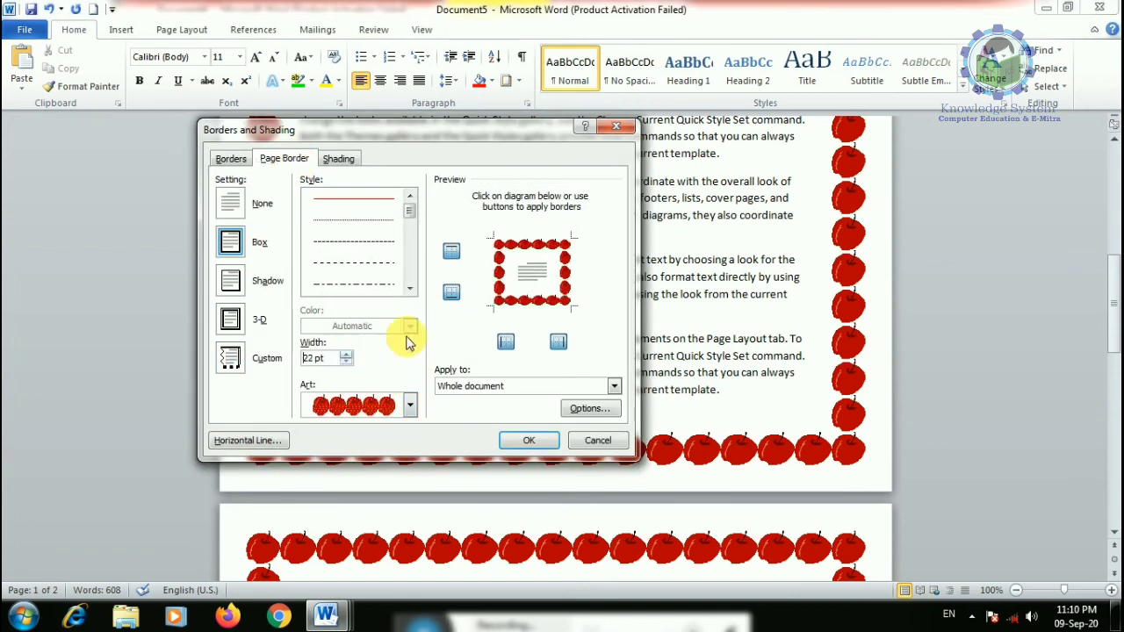
click(451, 291)
click(452, 252)
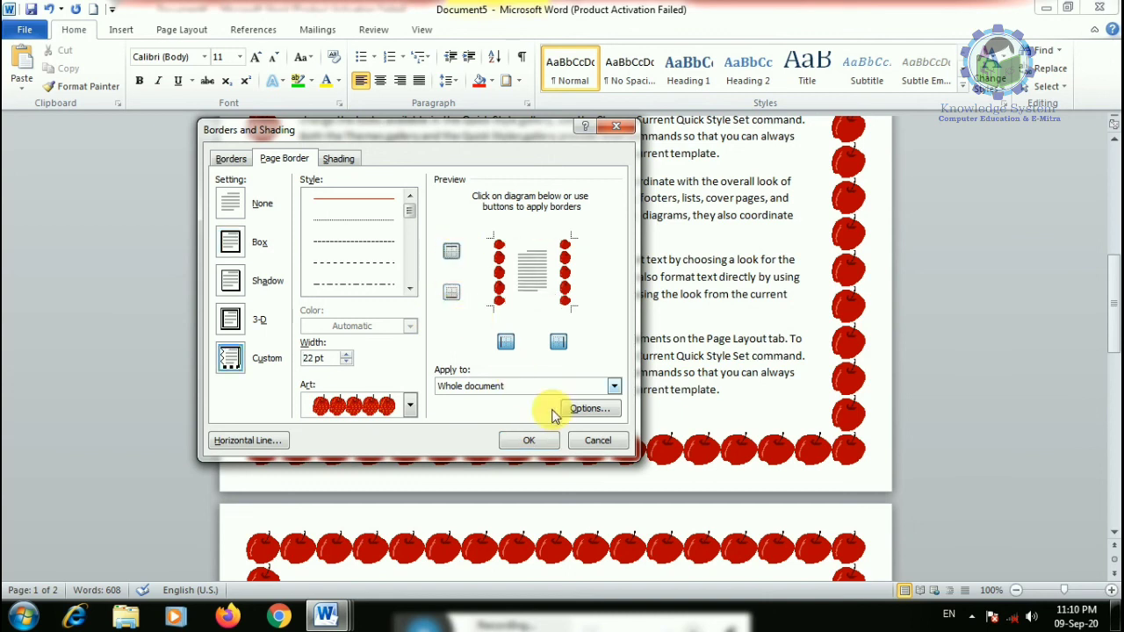
click(458, 253)
click(451, 292)
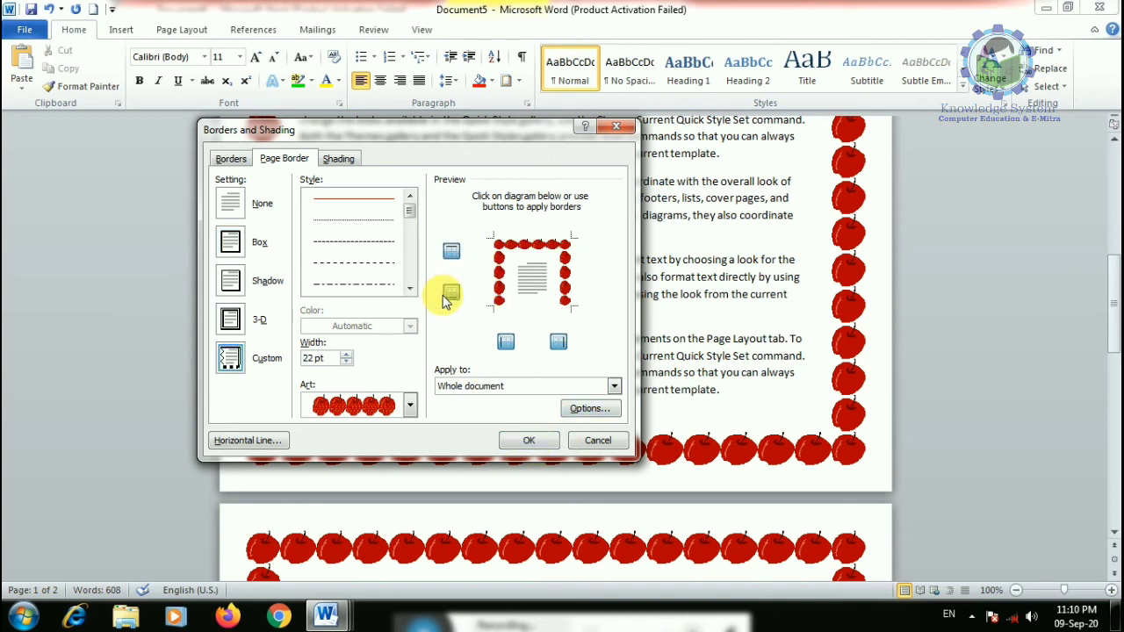
- Keep Whole document as the target and try the star art border
click(548, 386)
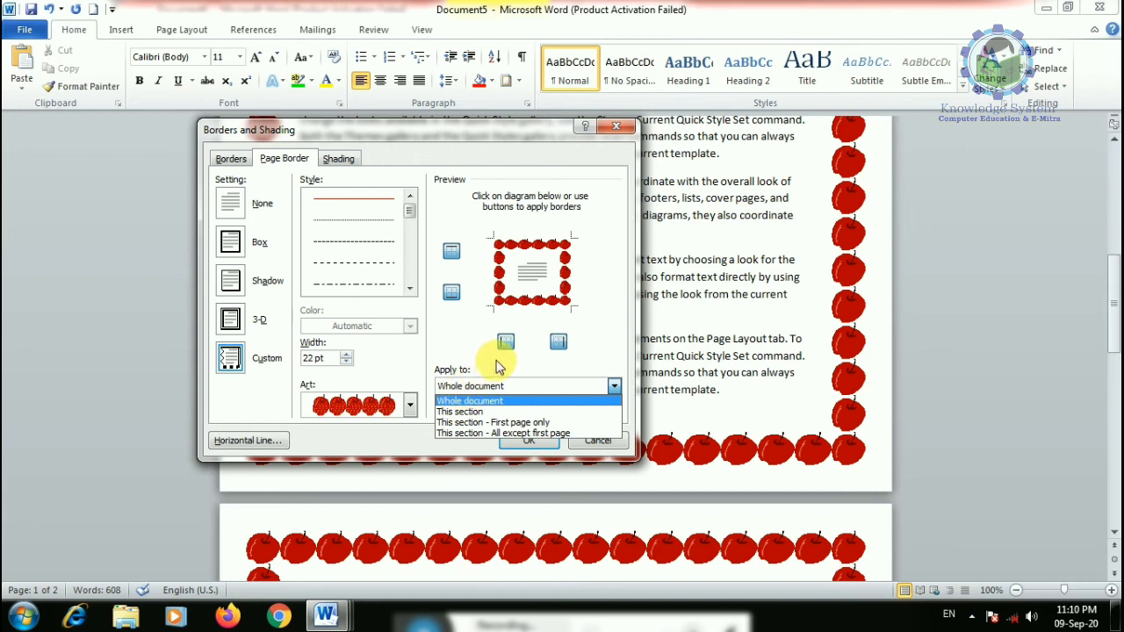
click(436, 350)
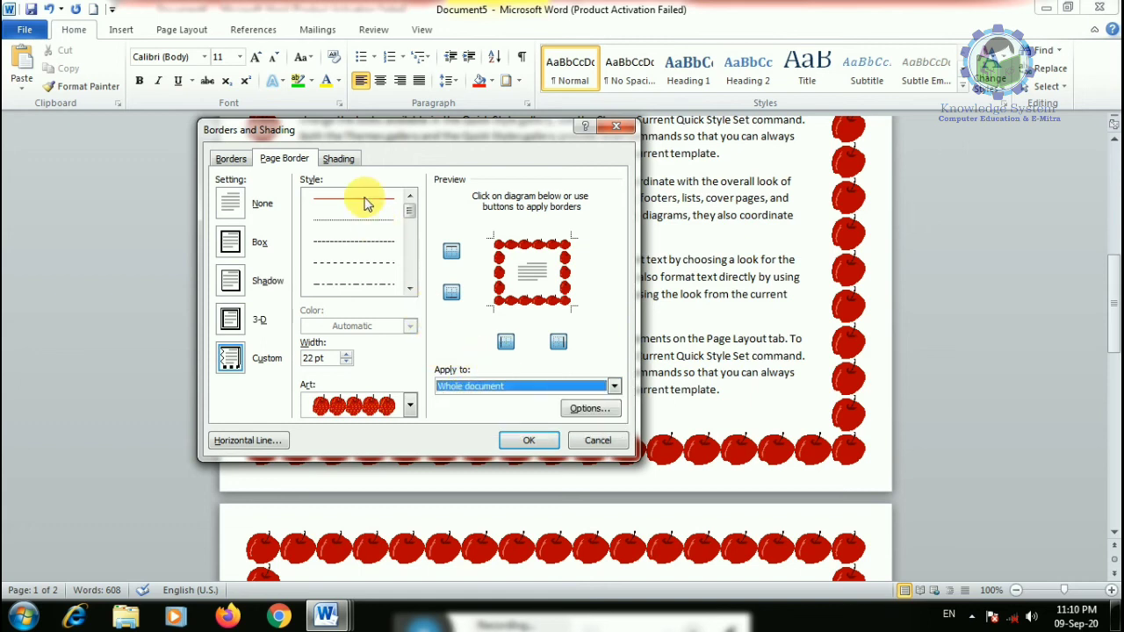
click(413, 407)
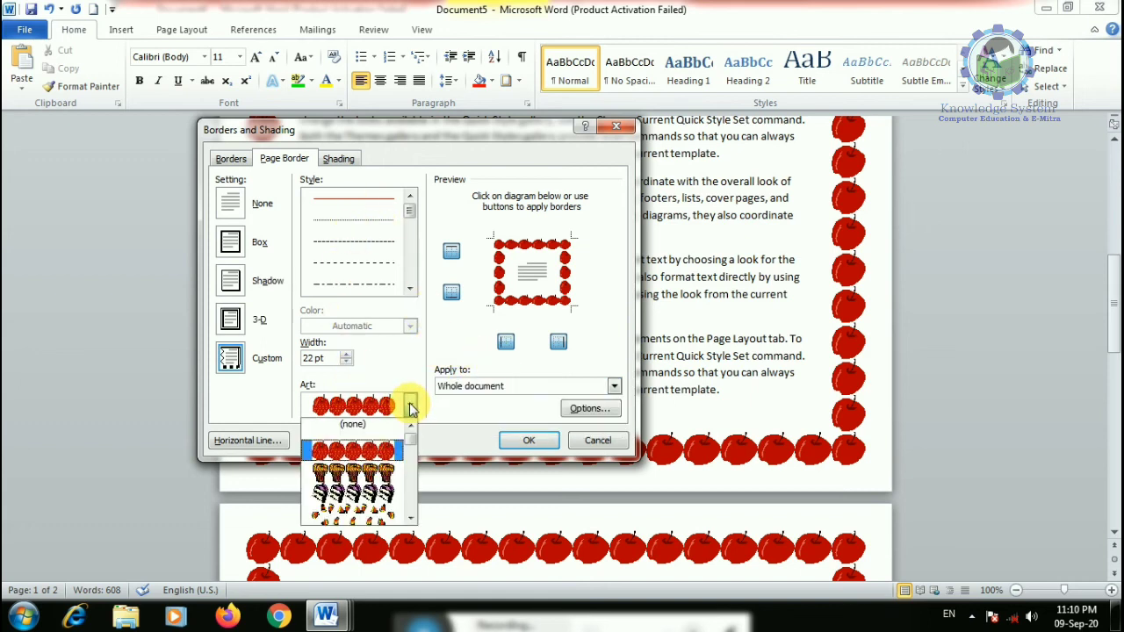
drag(410, 432, 416, 464)
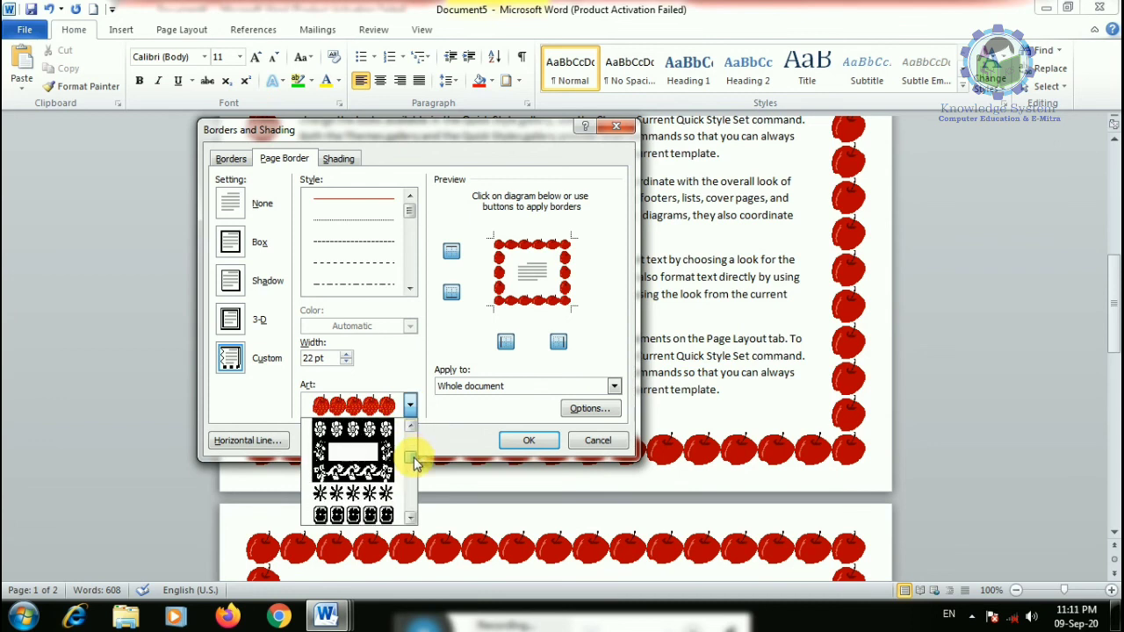
click(362, 484)
- Choose a dark blue frame art border and apply it to every page
click(410, 405)
scroll(345, 489, down, 3)
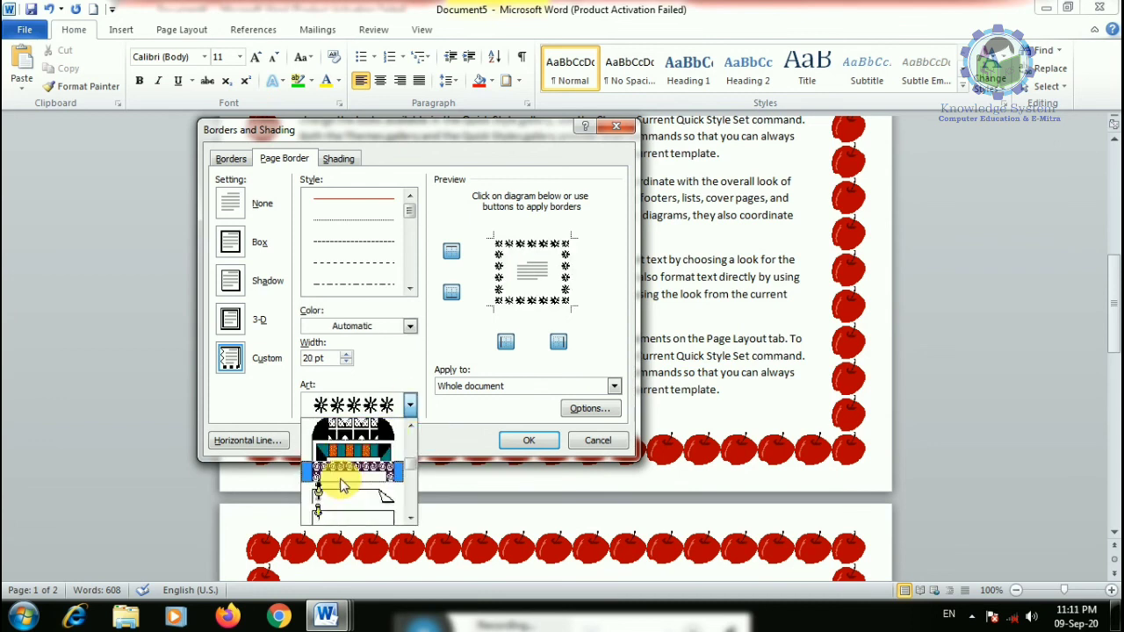
scroll(347, 478, up, 3)
click(351, 474)
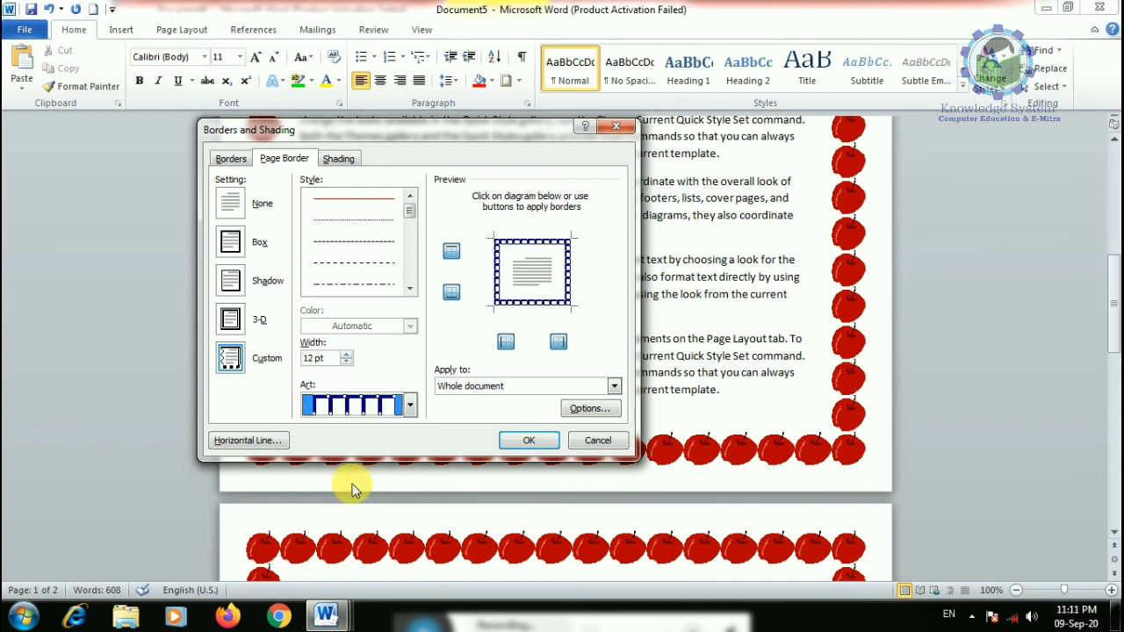
click(410, 405)
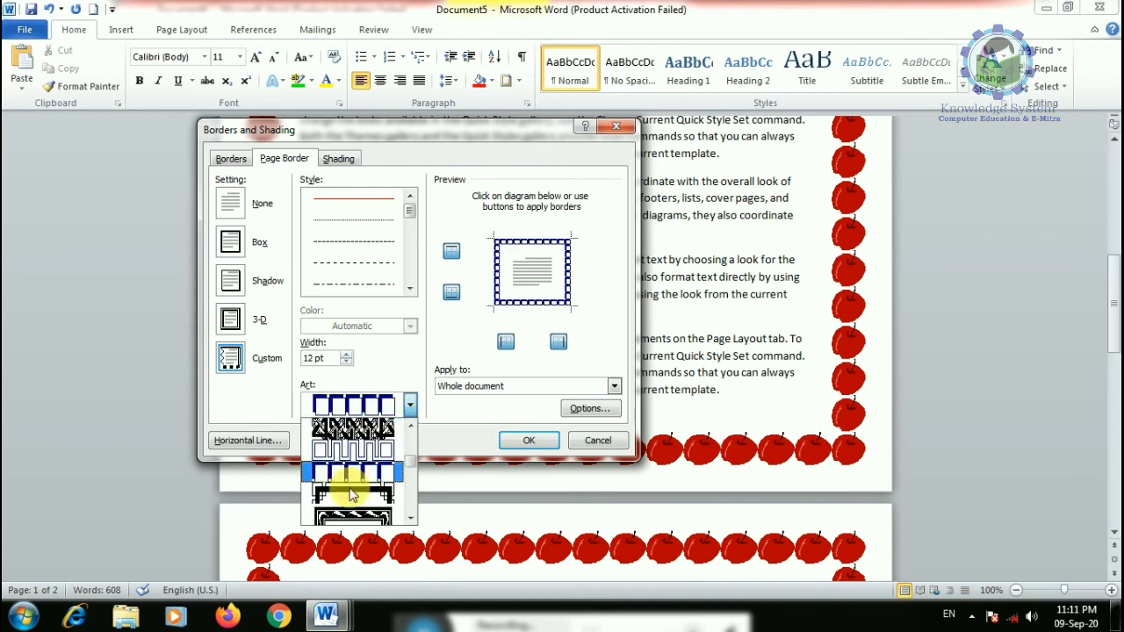
click(351, 474)
click(528, 440)
- Reopen Borders and Shading and confirm the 31 pt dark blue art page border
scroll(502, 414, down, 10)
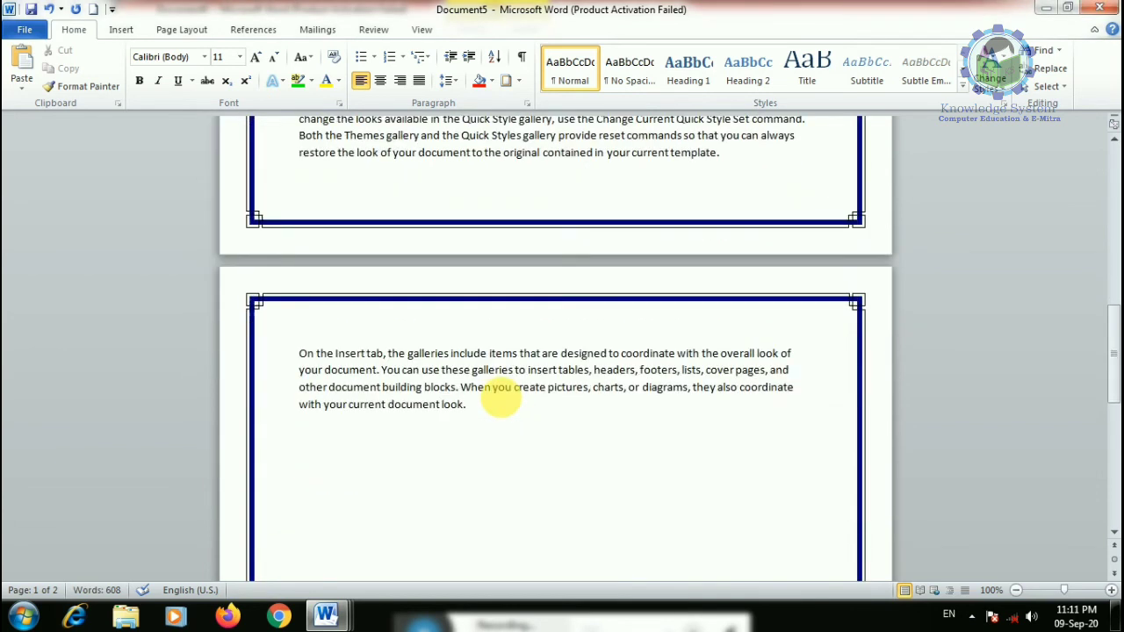
scroll(502, 396, up, 4)
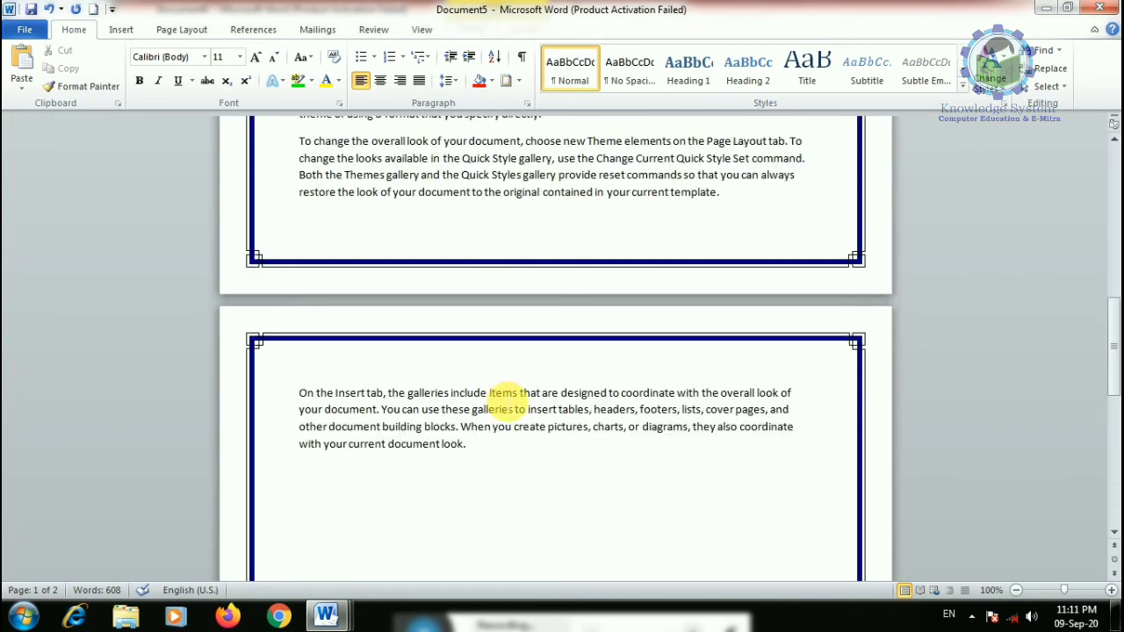
click(519, 80)
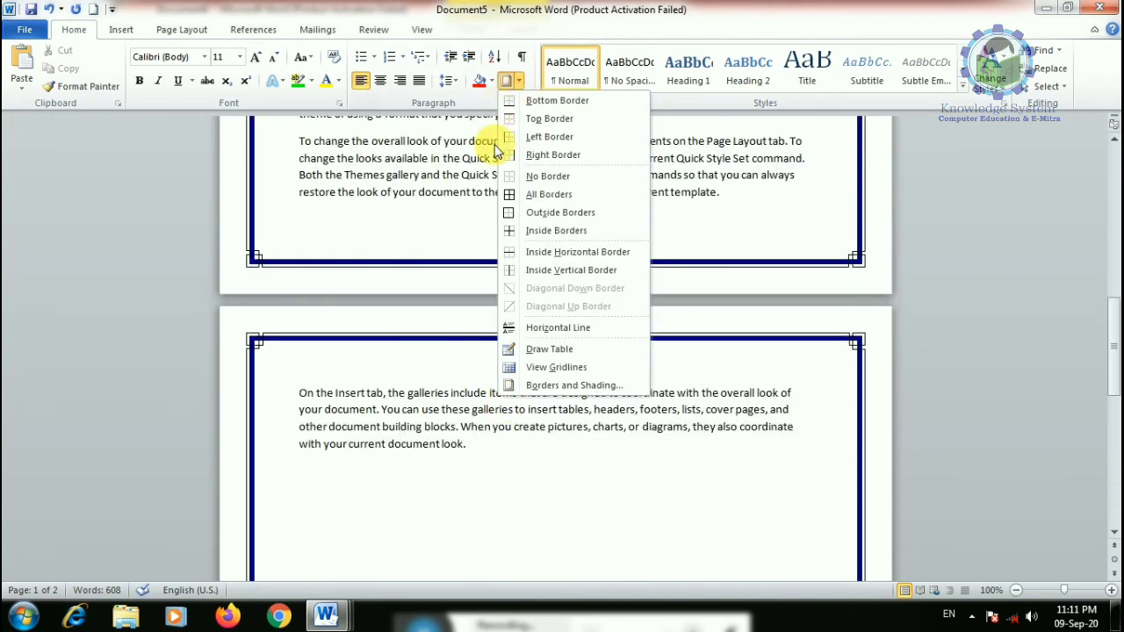
click(555, 386)
click(284, 159)
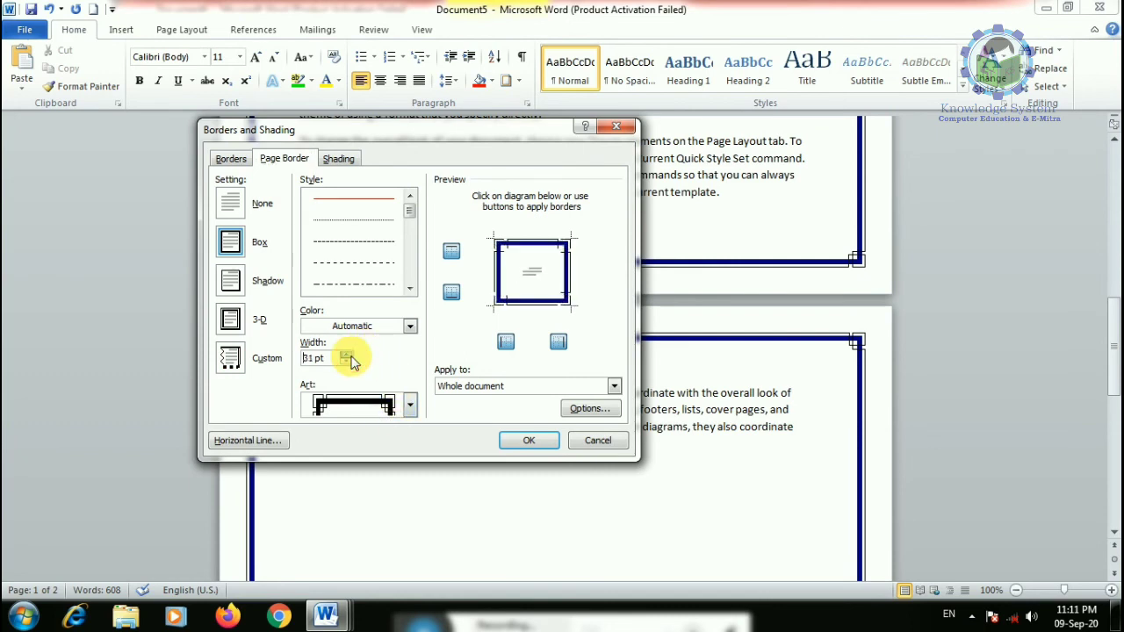
click(522, 440)
- Delete all the document text, leaving a single empty bordered page
scroll(460, 427, down, 10)
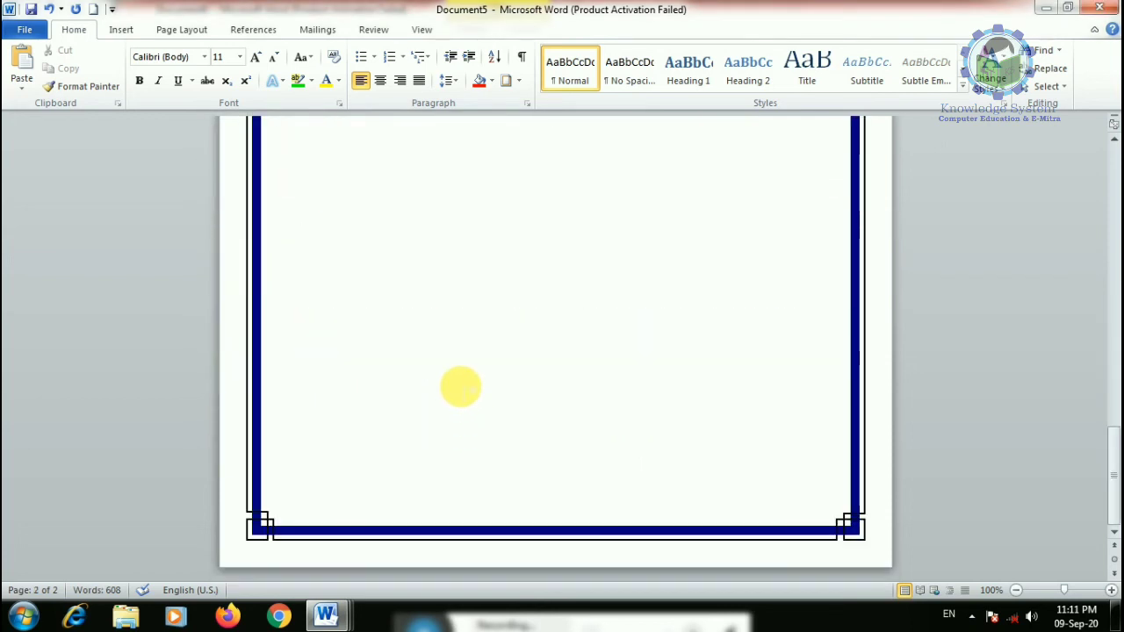
key(Delete)
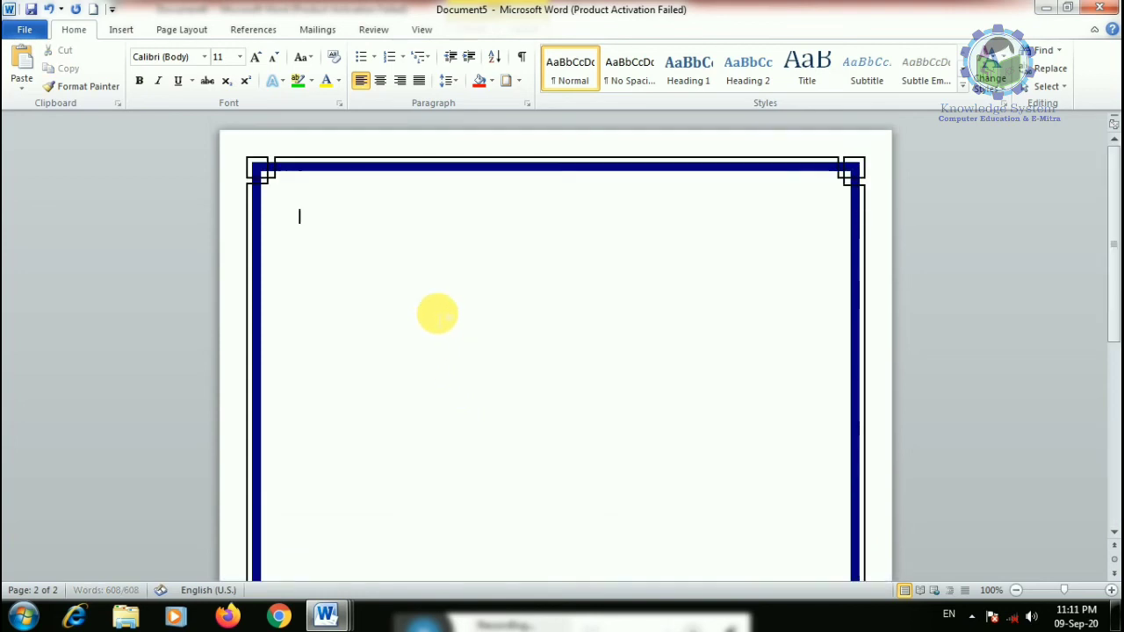
click(519, 81)
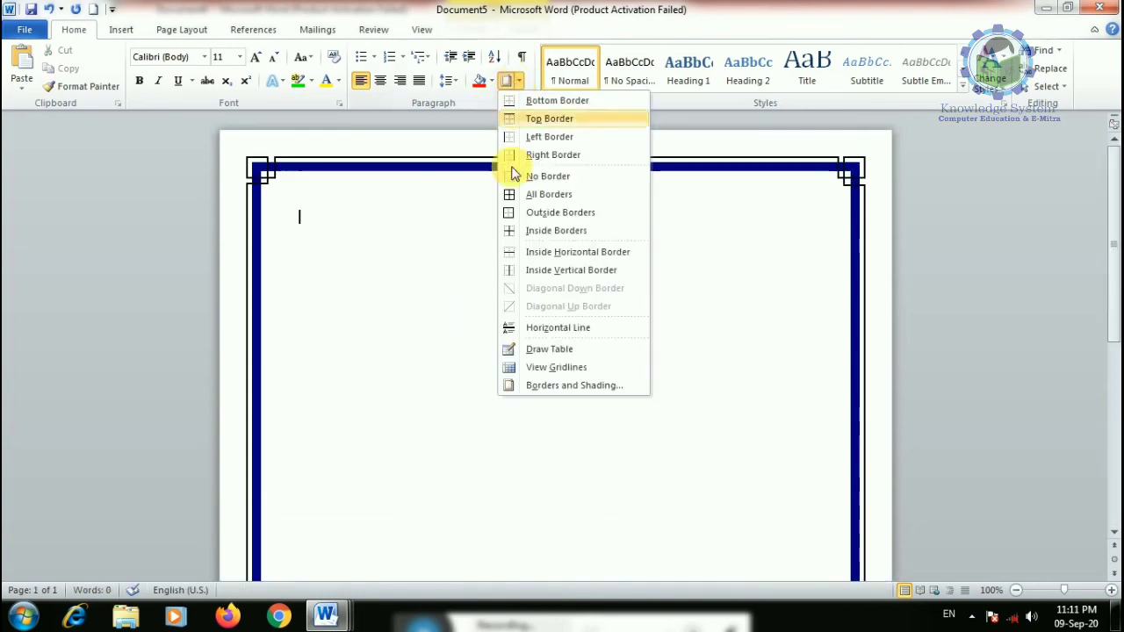
- Remove the dark blue art border by setting the Page Border to None
click(562, 386)
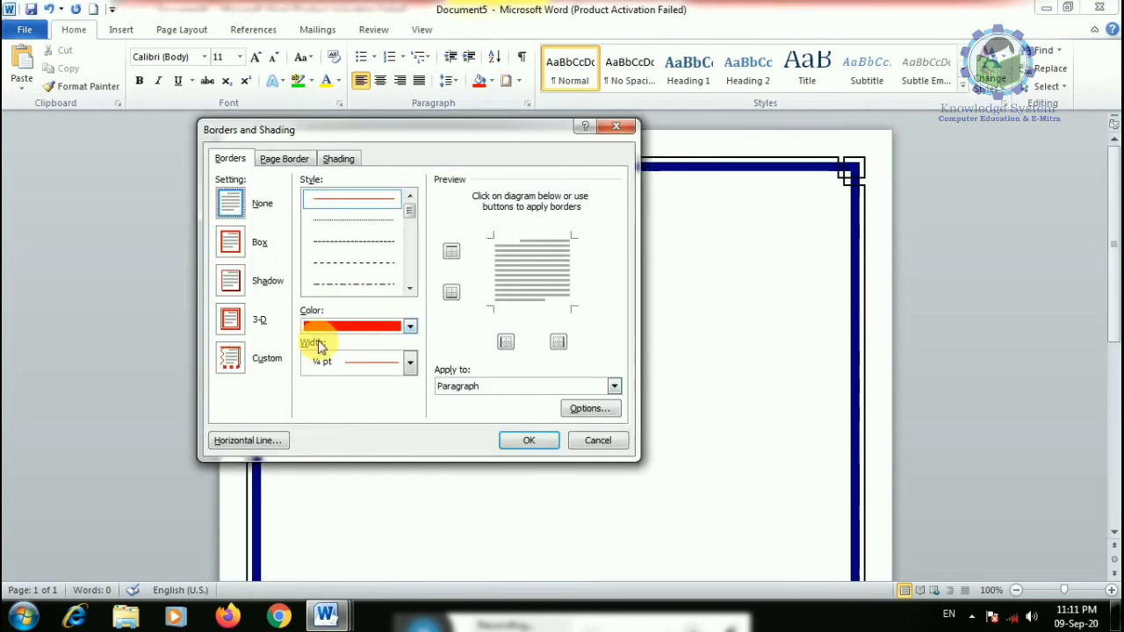
click(600, 440)
scroll(615, 442, down, 5)
scroll(615, 442, up, 5)
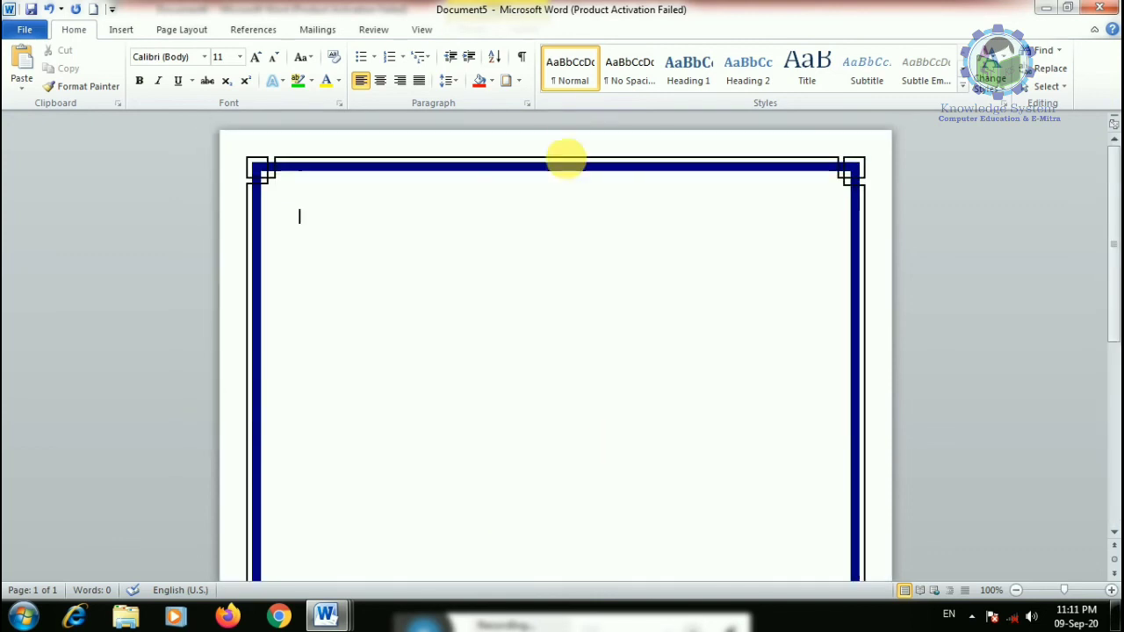
click(519, 81)
click(554, 385)
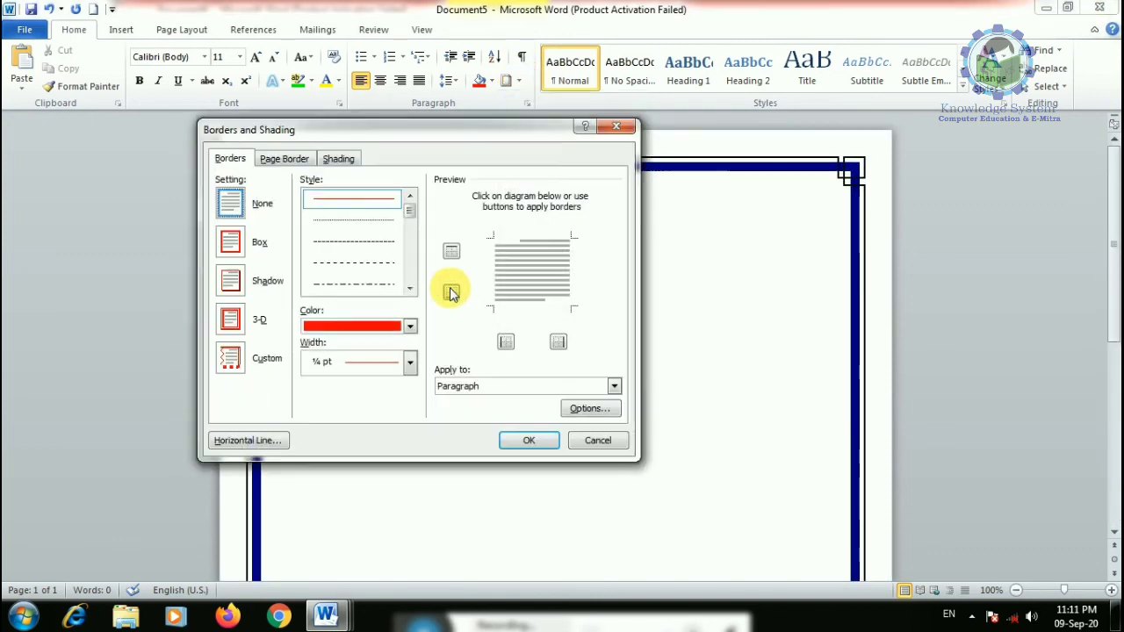
click(283, 159)
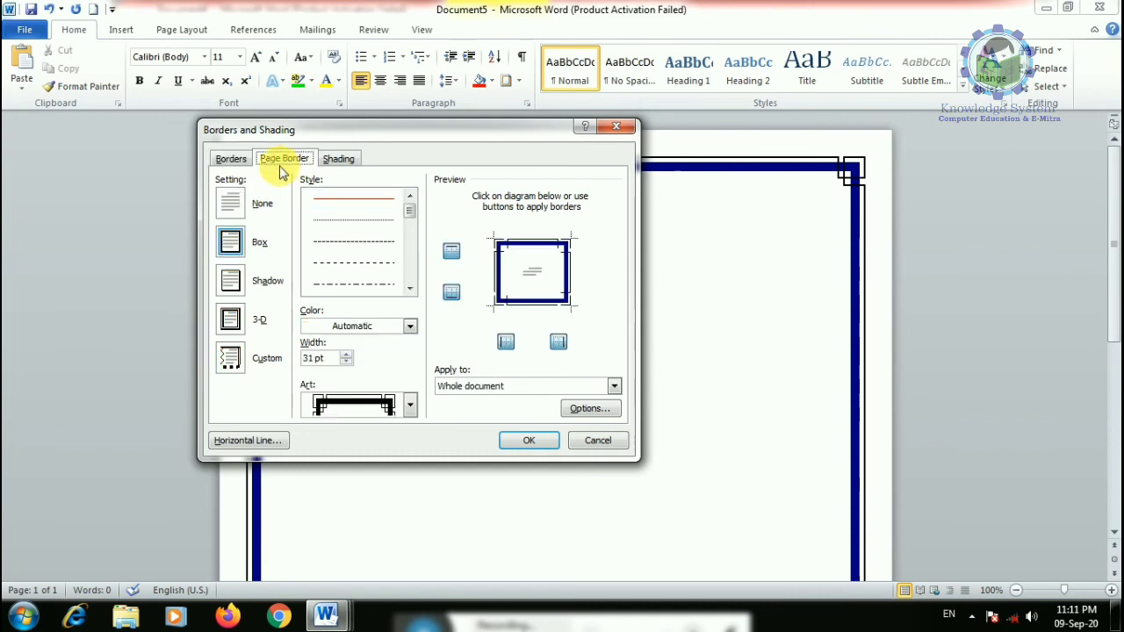
click(233, 204)
click(529, 440)
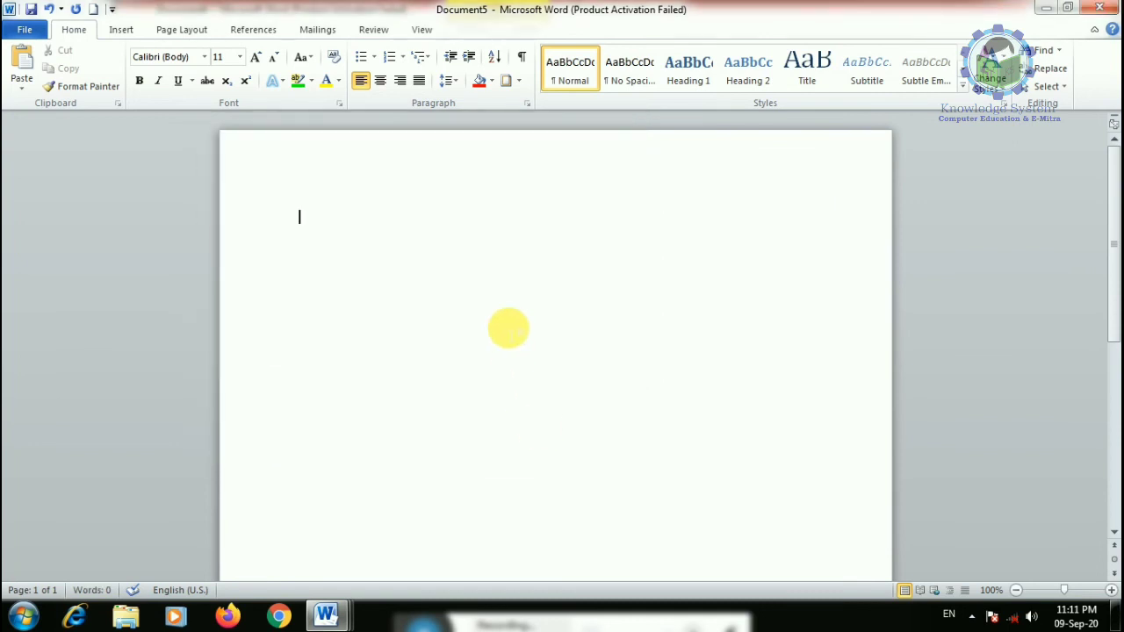
- Try a red Shadow border on the empty paragraph, then undo it
click(520, 82)
click(566, 388)
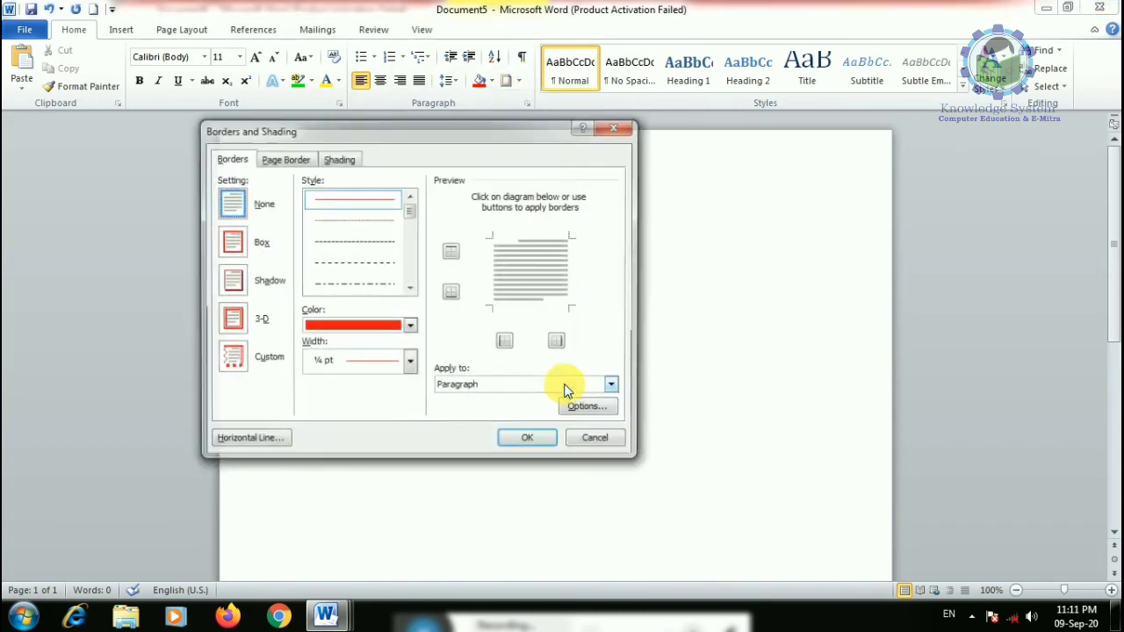
click(231, 281)
click(514, 444)
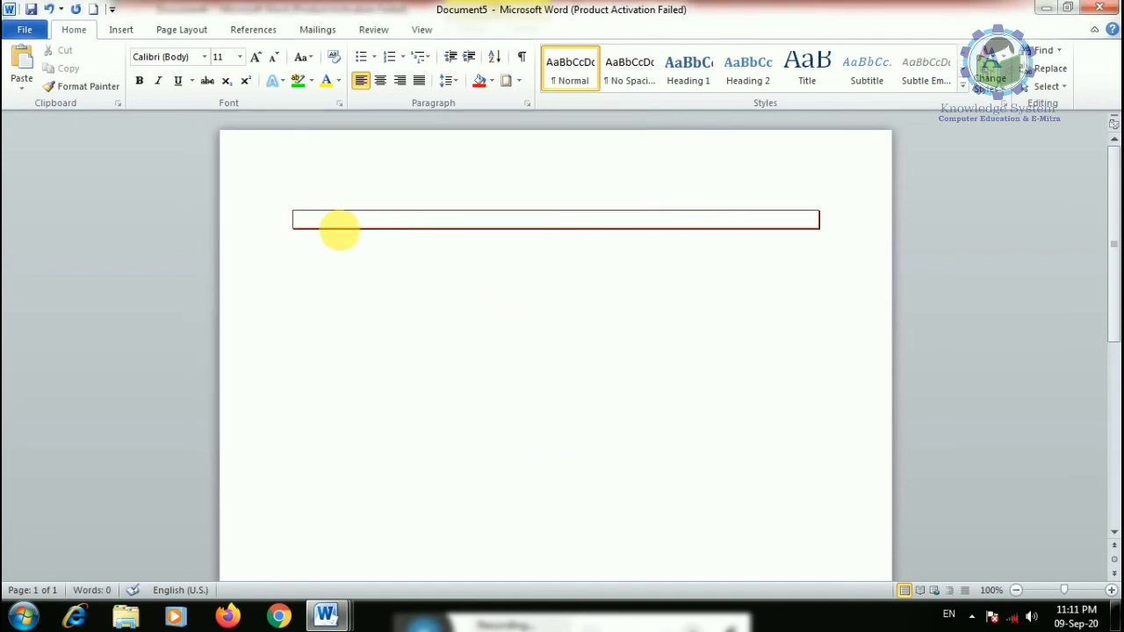
drag(362, 243, 364, 349)
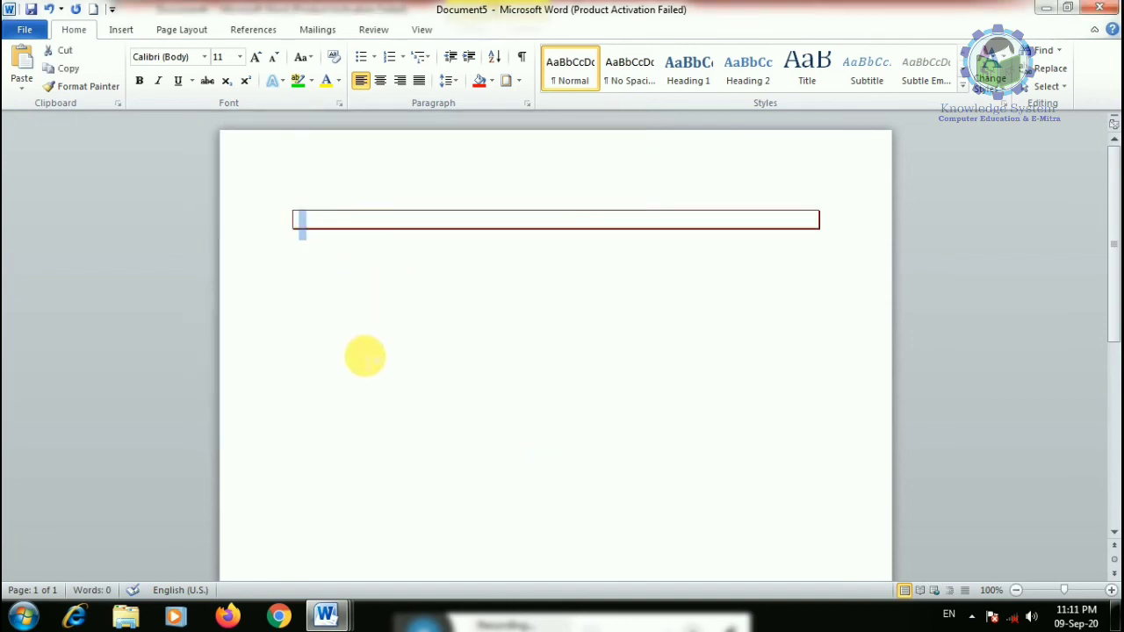
key(ctrl+z)
- Apply a thin red Box border around the page
click(518, 80)
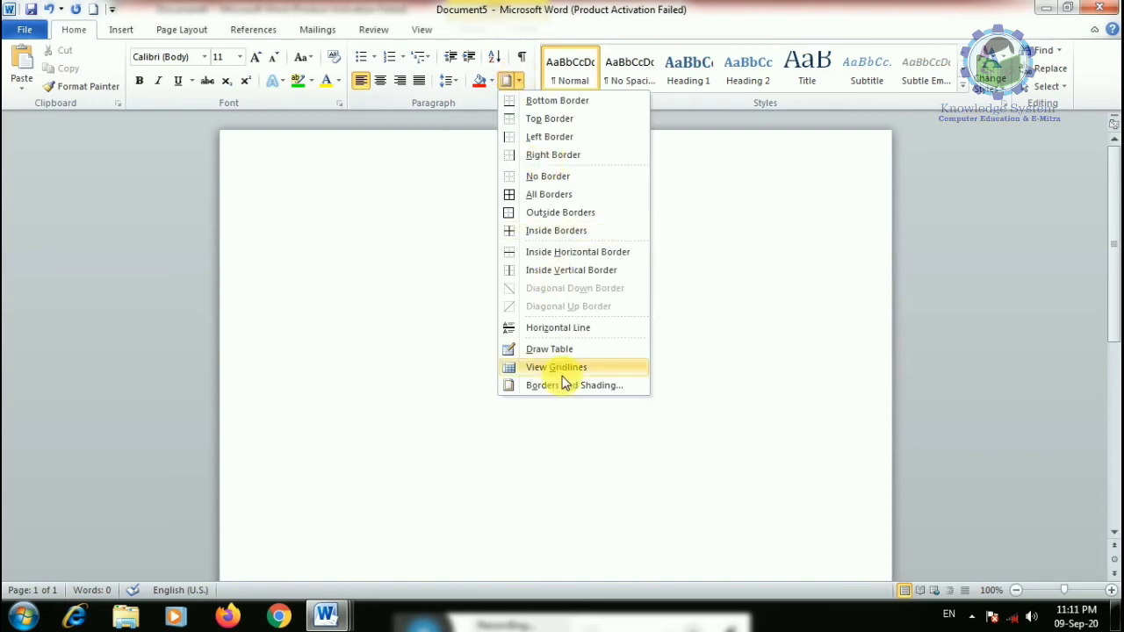
click(567, 386)
click(286, 158)
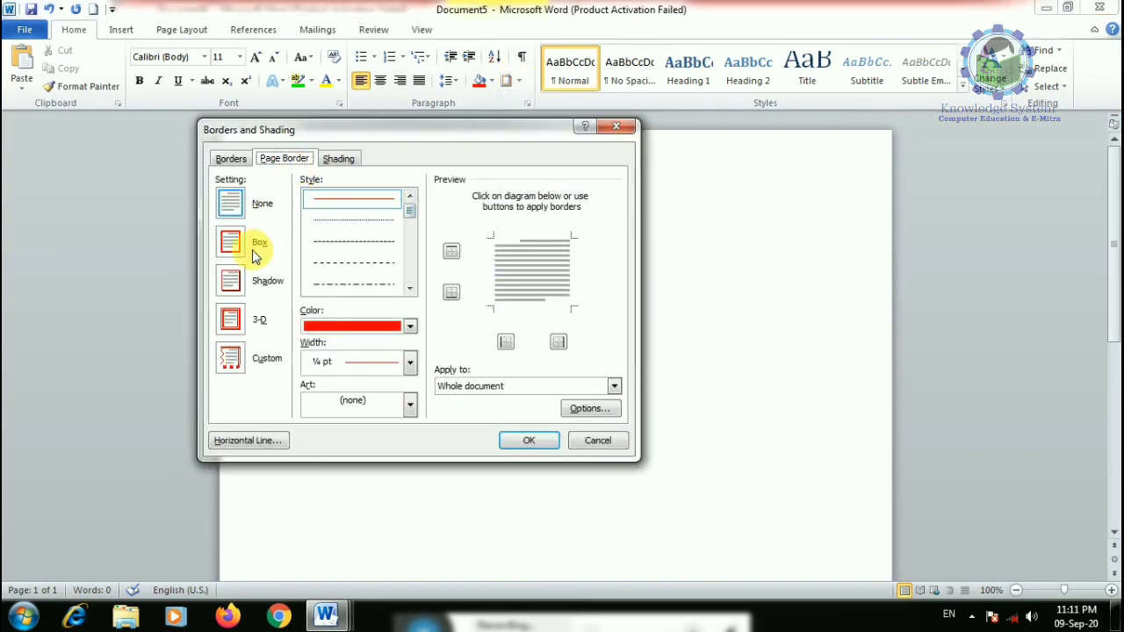
click(241, 243)
click(517, 442)
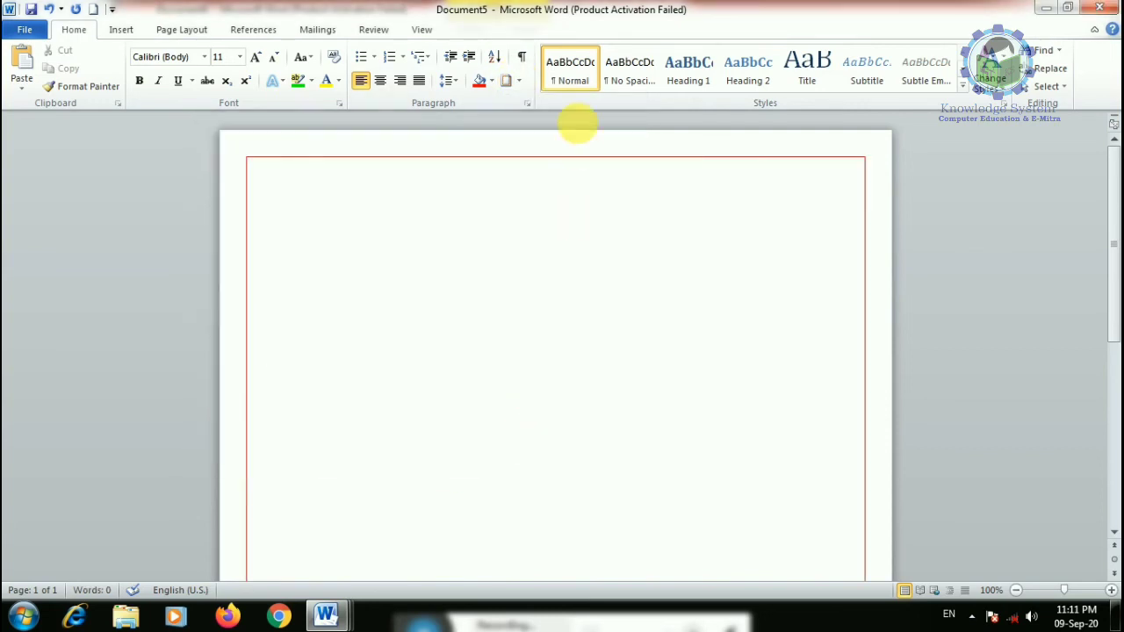
scroll(462, 448, down, 8)
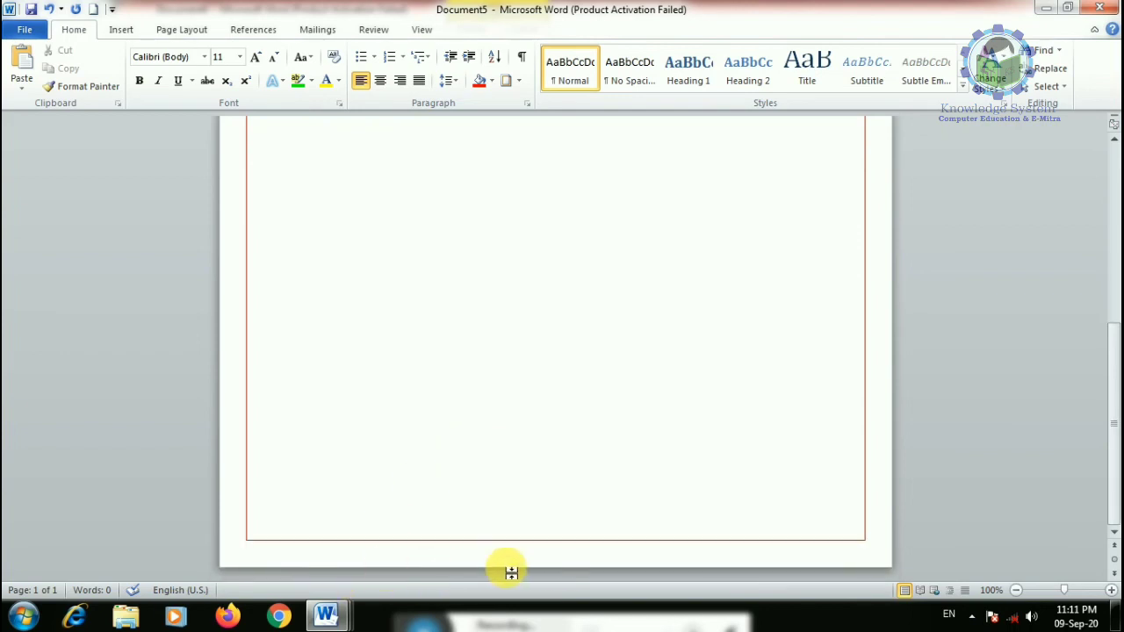
- Give the top paragraph a thin red box border, after first trying the Shadow style
click(519, 80)
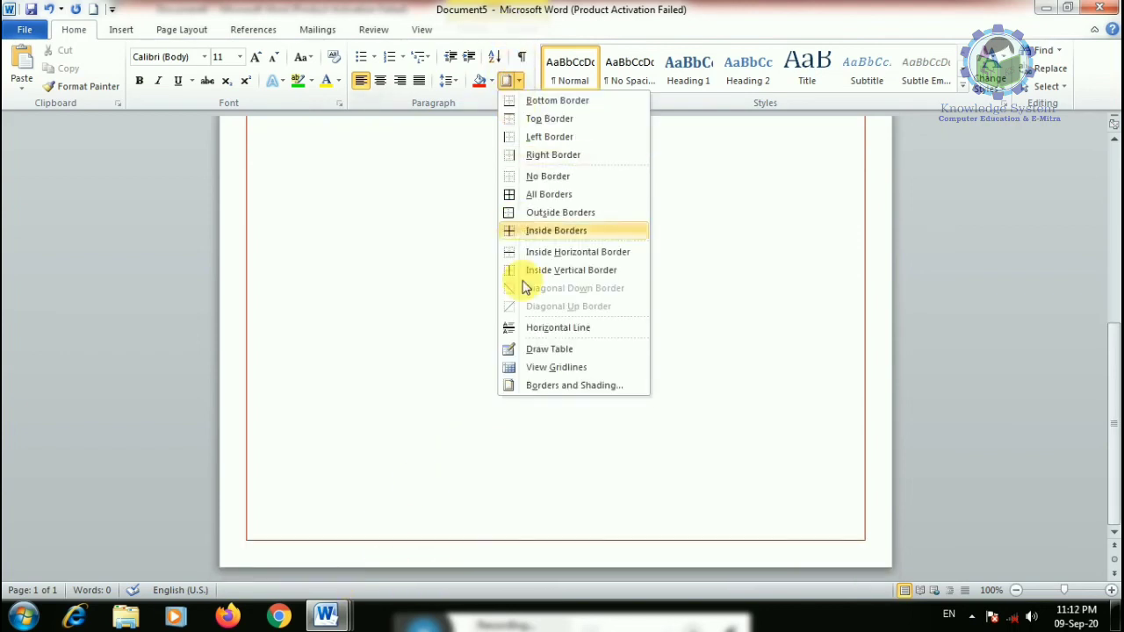
click(557, 387)
click(234, 280)
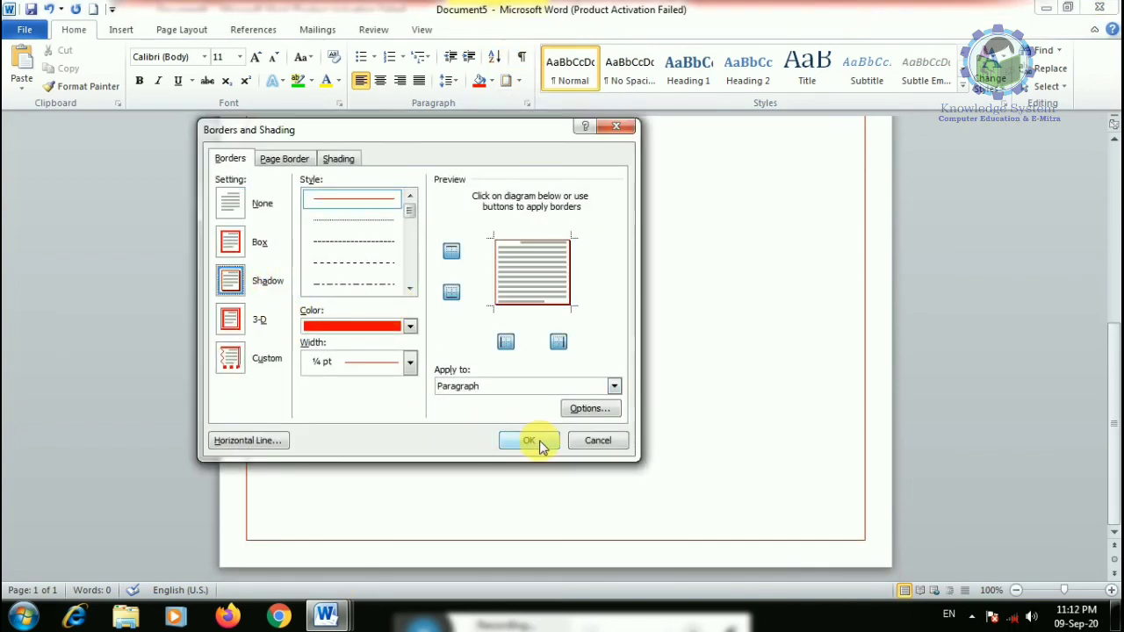
click(528, 440)
scroll(439, 536, down, 1)
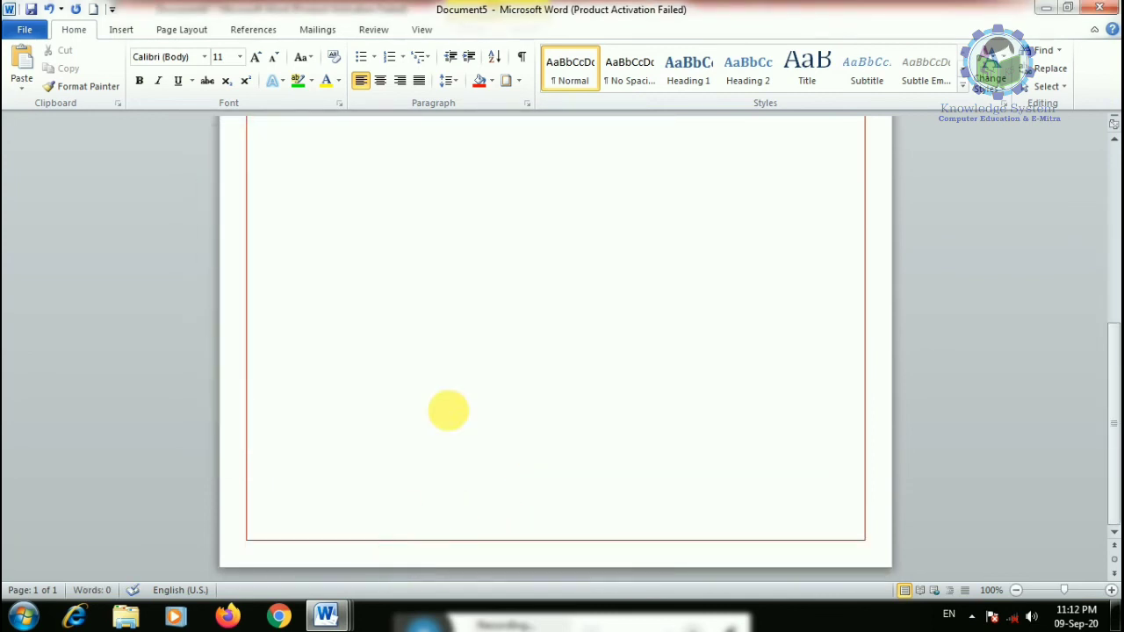
click(518, 80)
click(557, 387)
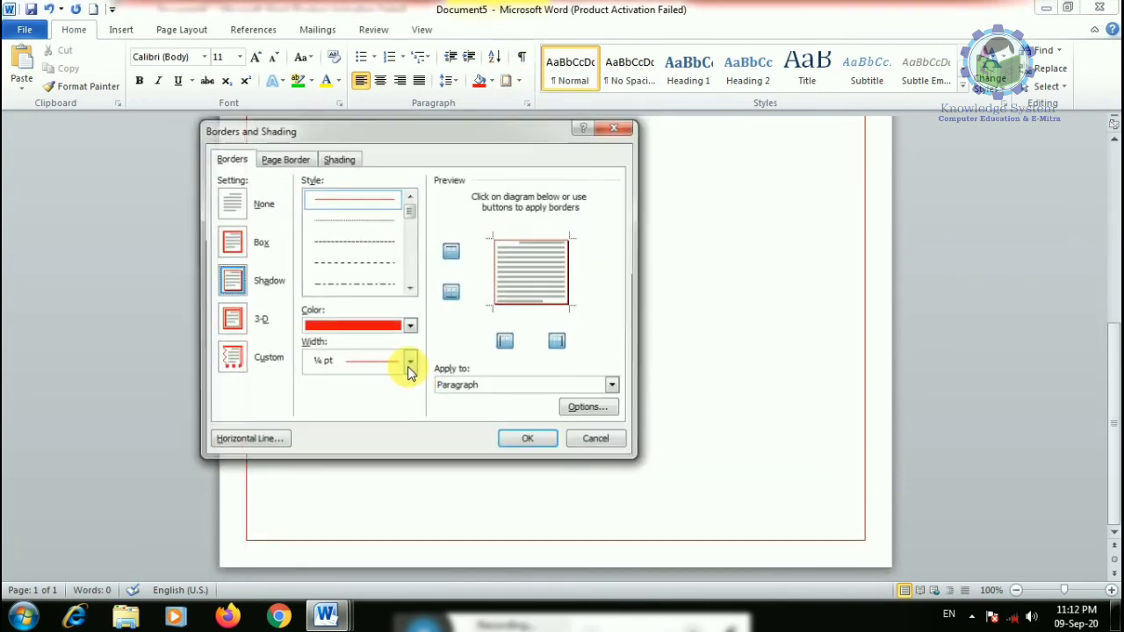
click(231, 325)
click(527, 441)
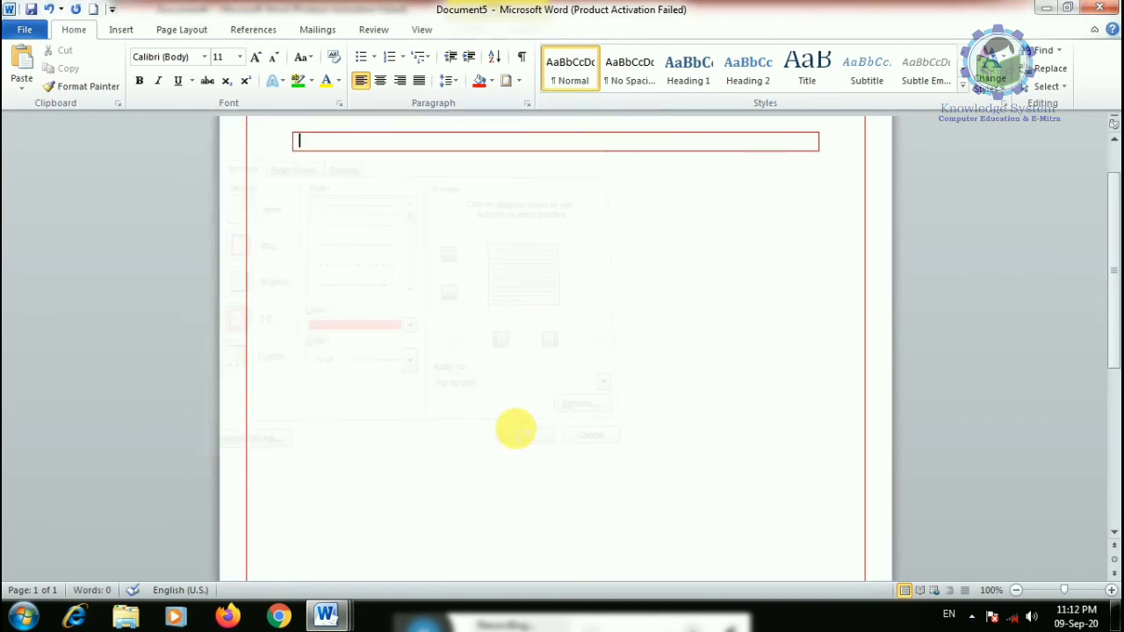
- Shade the red-boxed paragraph with a light 12.5% grey pattern
click(518, 79)
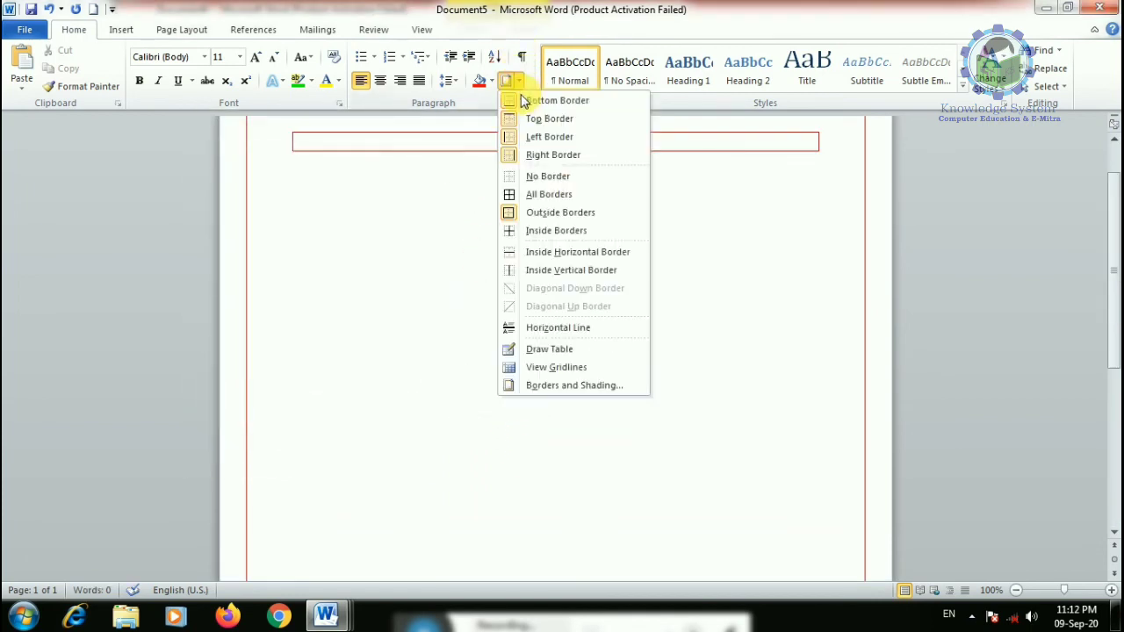
click(566, 386)
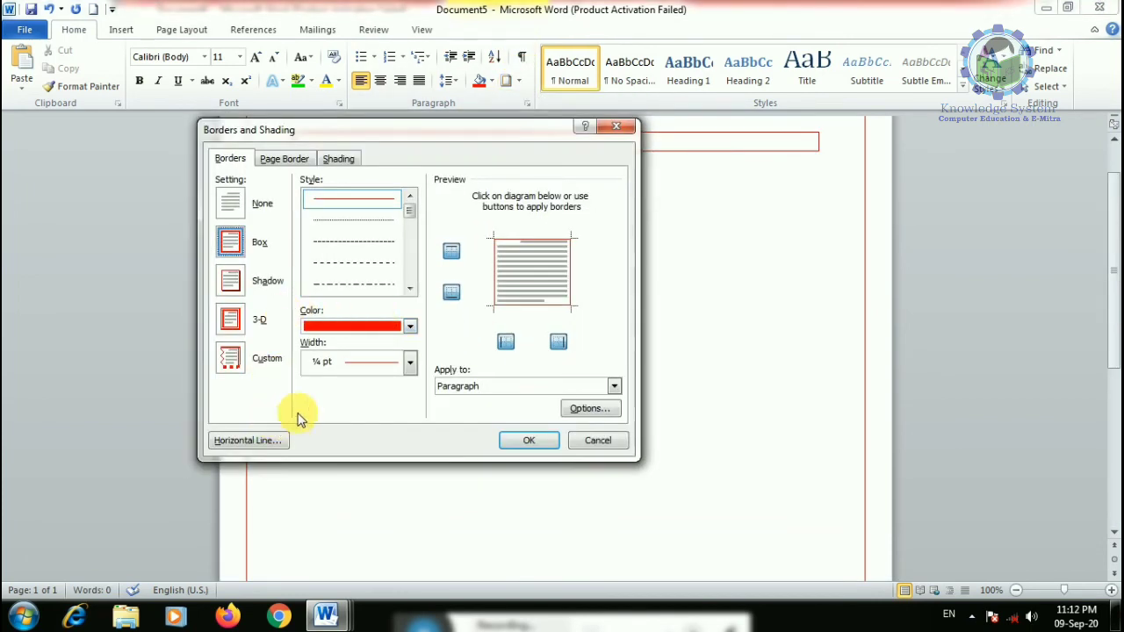
click(290, 159)
click(339, 158)
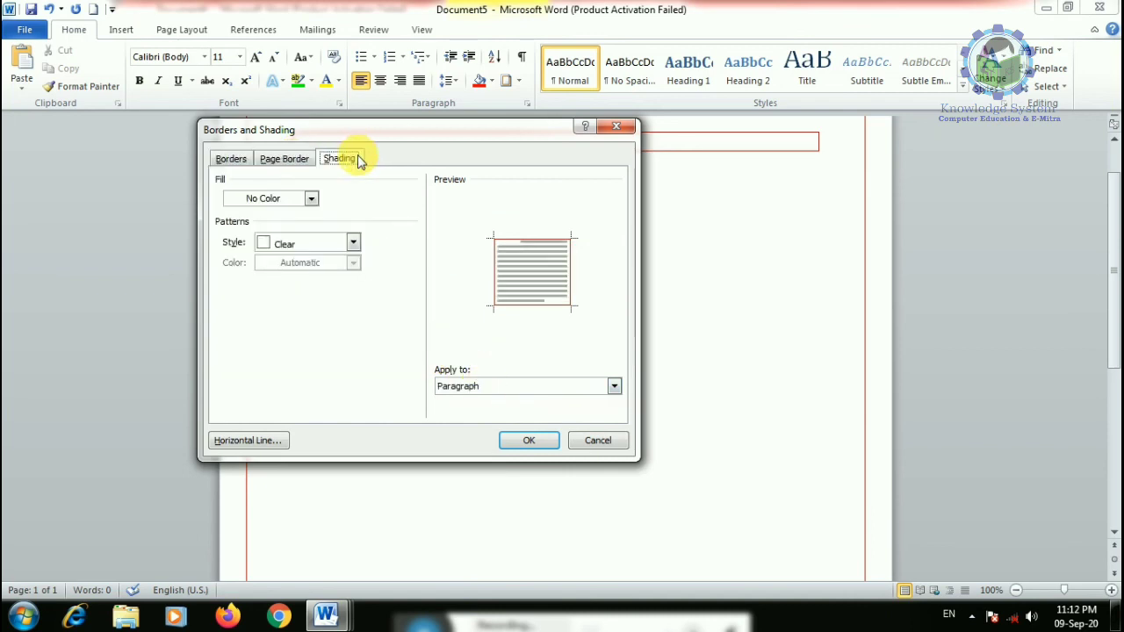
click(274, 250)
click(280, 323)
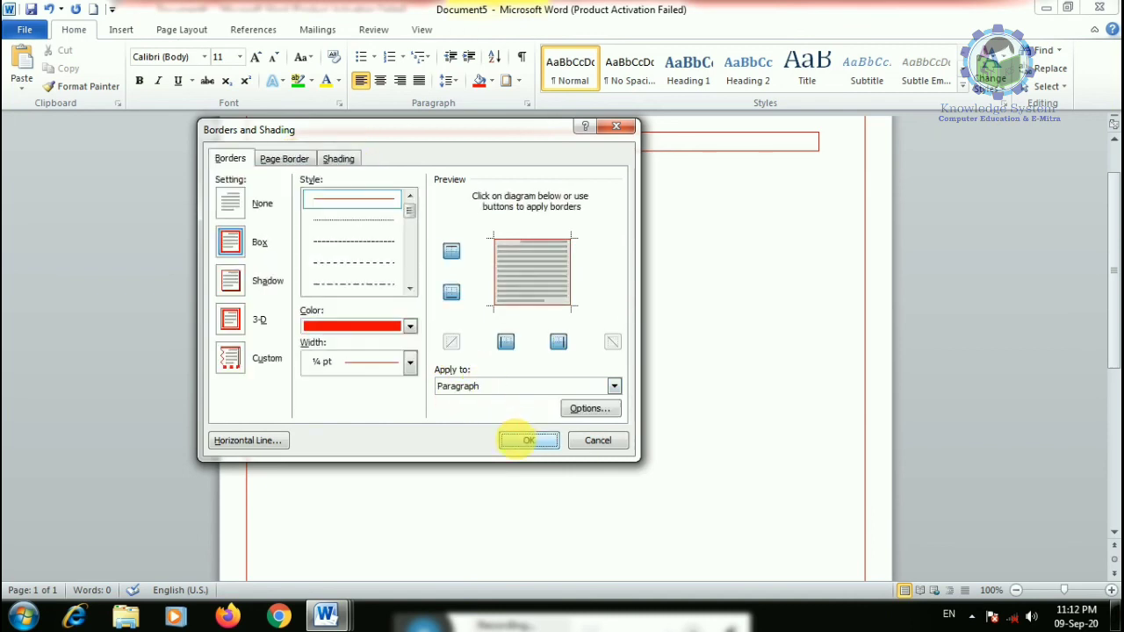
click(527, 439)
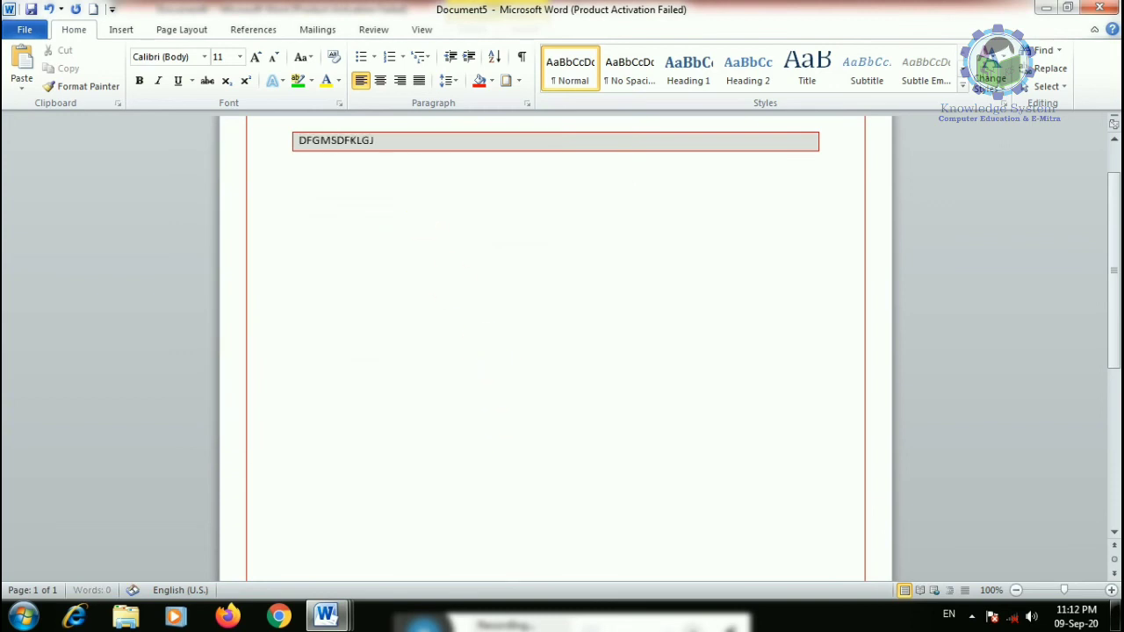
- Type a second line 'DFGKDFKLG' plus an empty line inside the shaded box
key(Return)
text(DFGKDFKLGJDFKLGDFJKGJDFKLGJ)
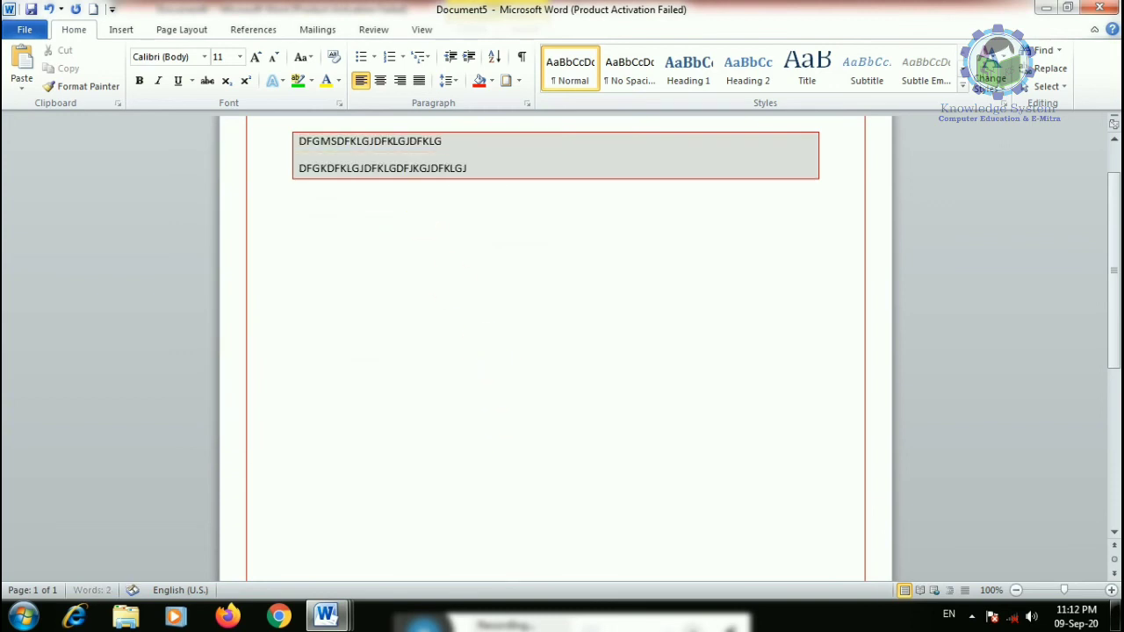
key(Return)
- Change the paragraph shading to a 25% pattern with a yellow fill
click(520, 80)
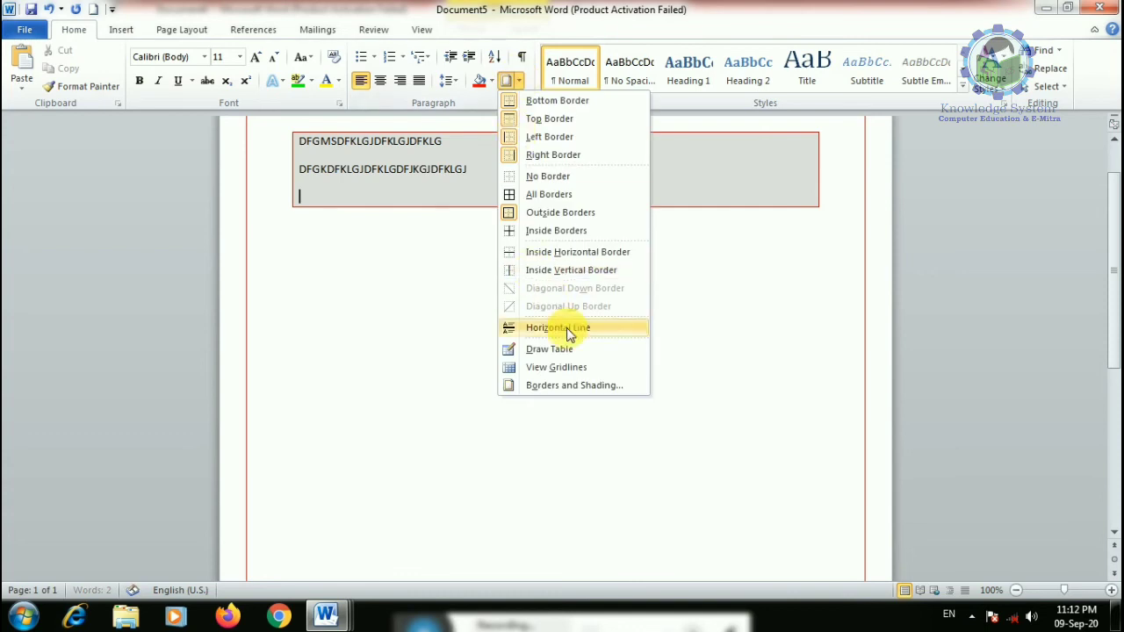
click(572, 383)
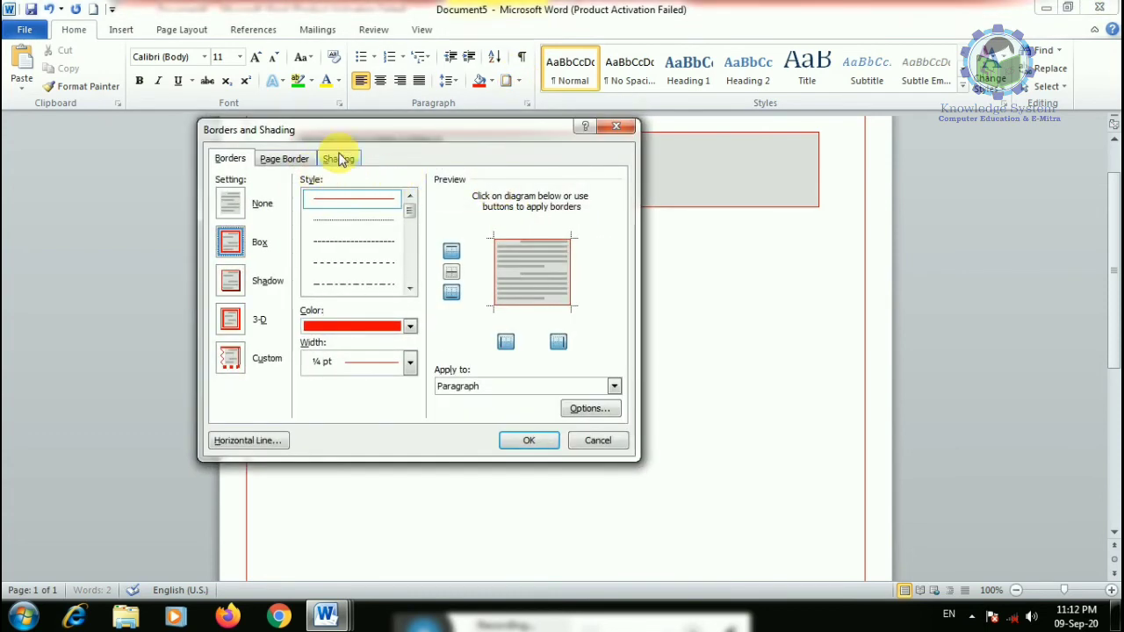
click(339, 159)
click(300, 245)
click(295, 326)
click(296, 251)
click(295, 345)
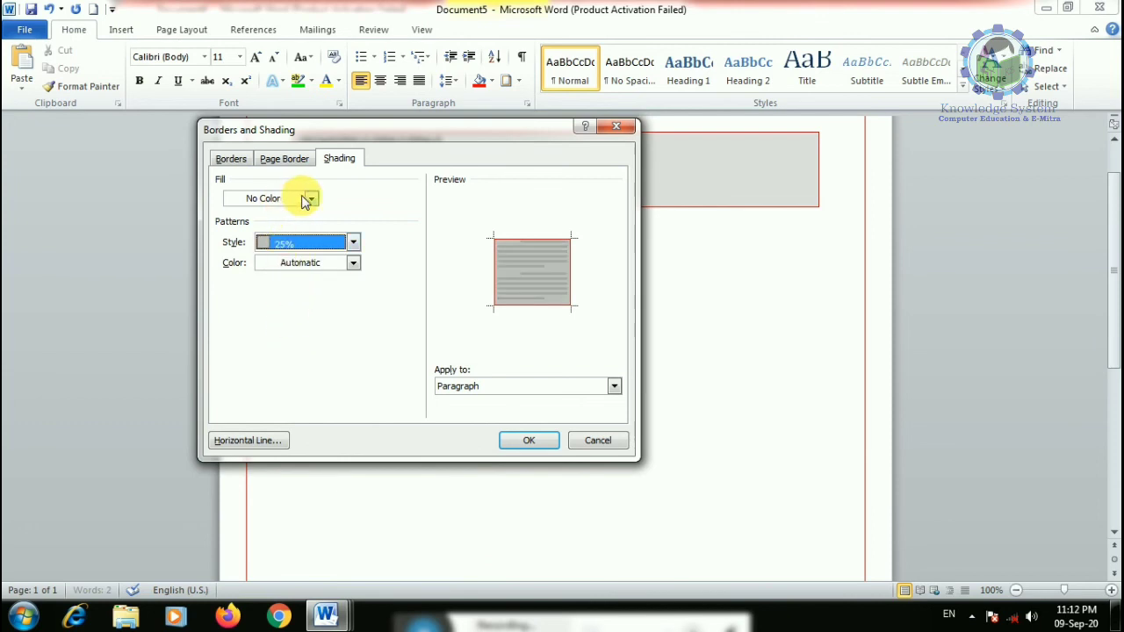
click(307, 198)
click(274, 318)
click(518, 441)
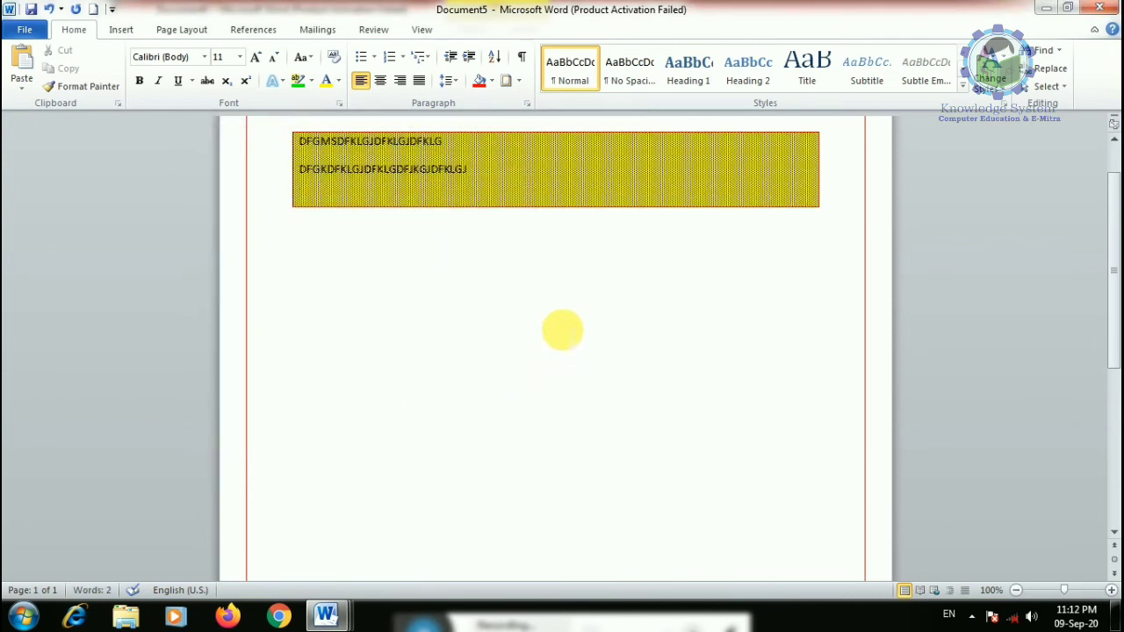
- Switch the shading fill to blue and select all text in the shaded box
click(518, 80)
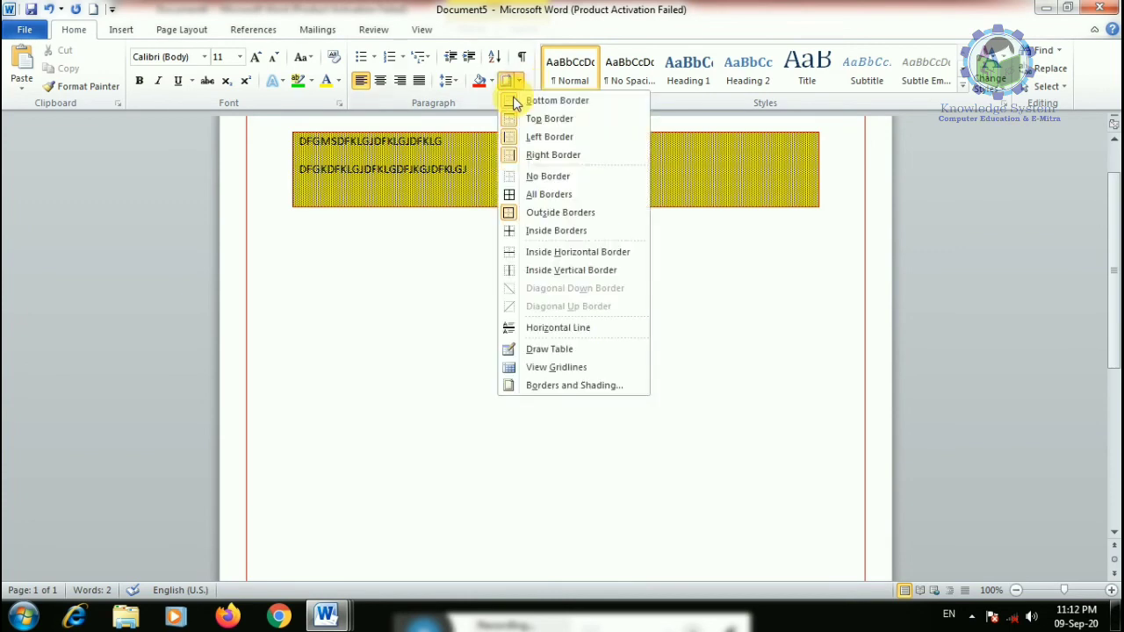
click(534, 385)
click(339, 158)
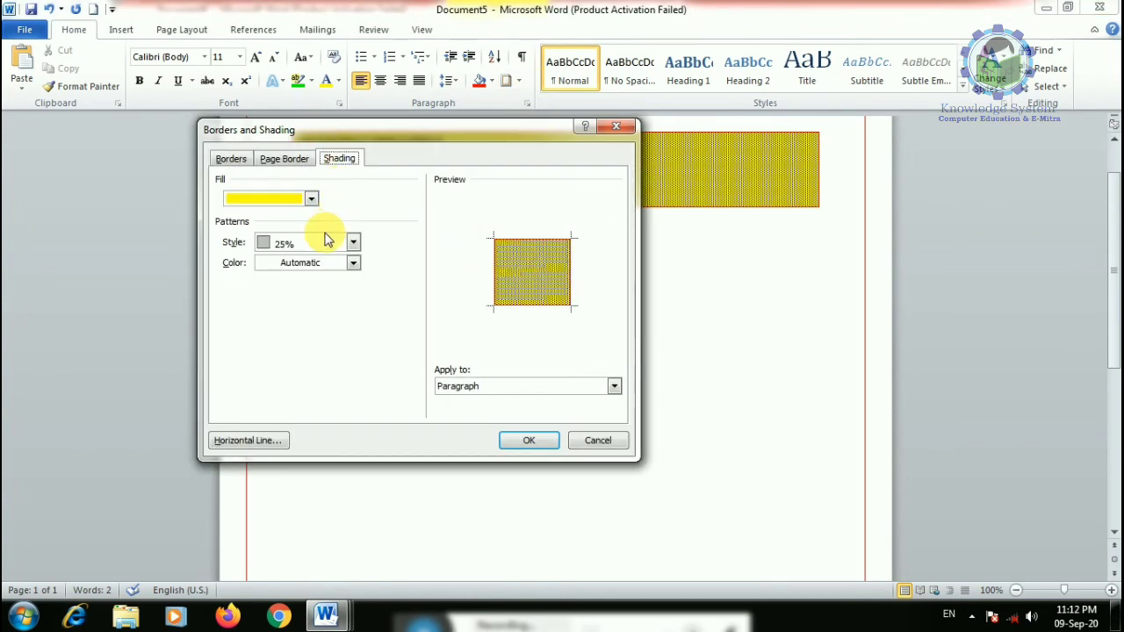
click(312, 200)
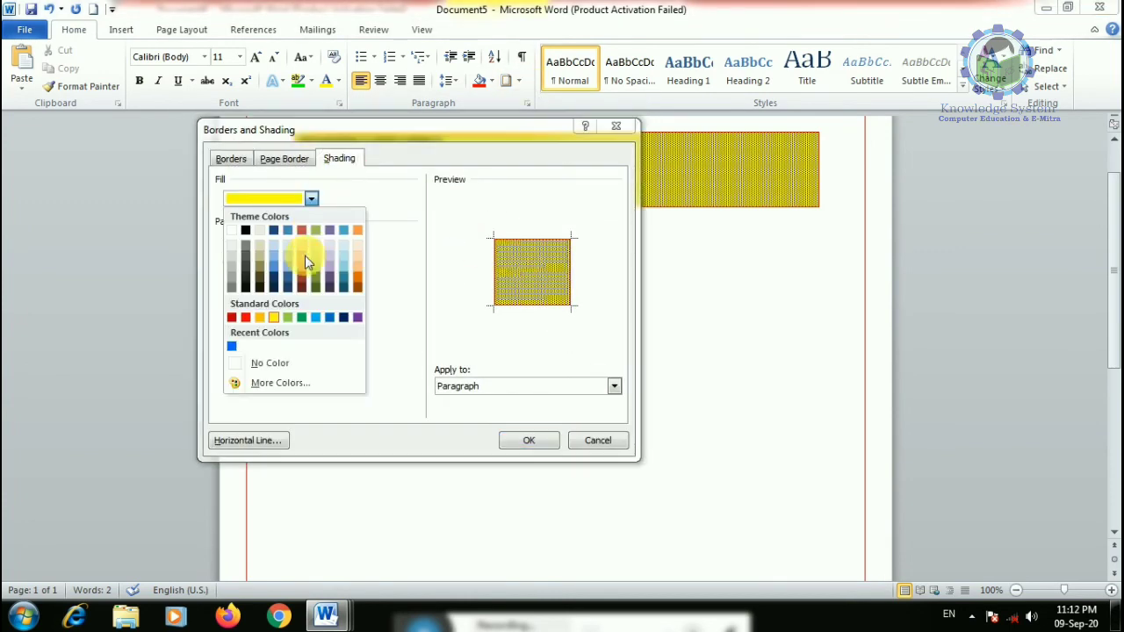
click(330, 319)
click(532, 439)
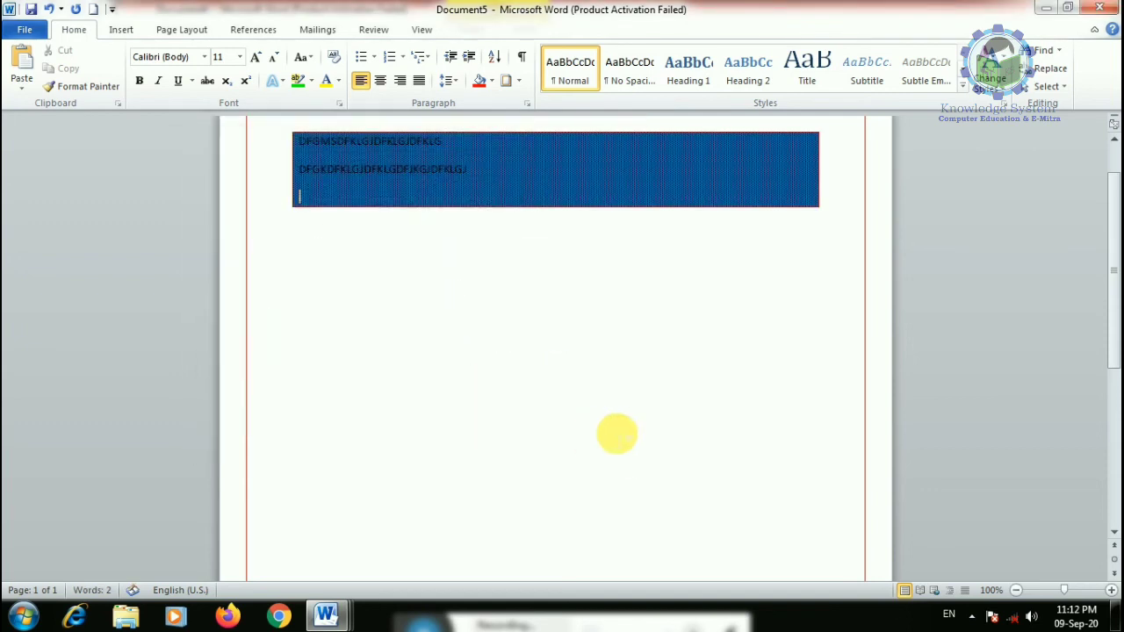
scroll(673, 389, up, 2)
mouse_move(298, 215)
mouse_down()
mouse_move(436, 258)
mouse_move(747, 302)
mouse_up()
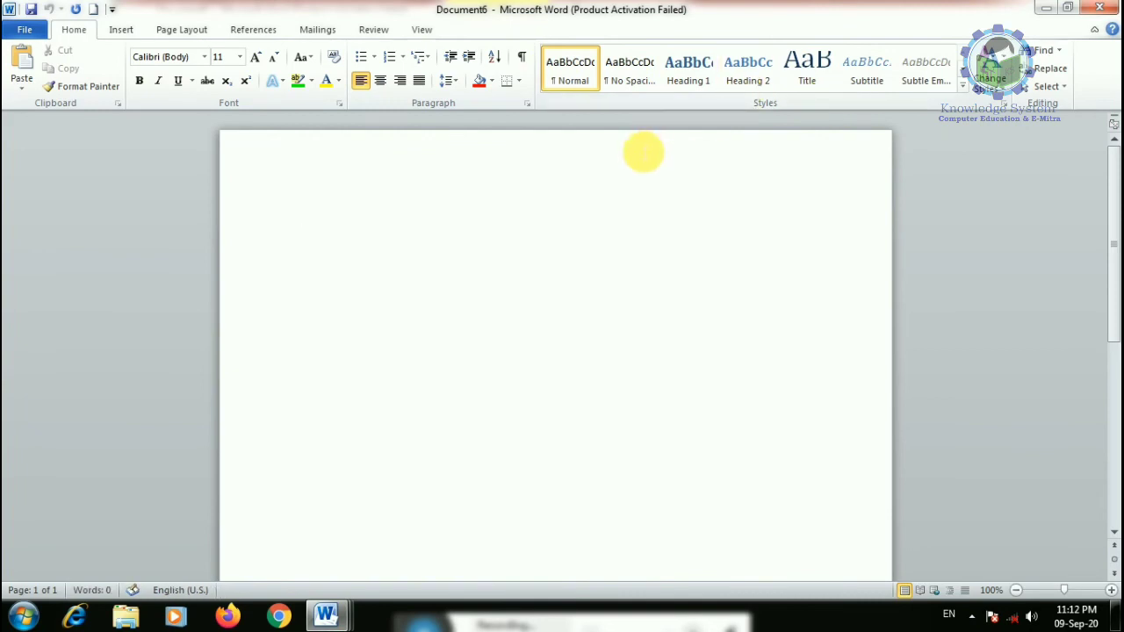
- Open the Word Help article 'Compare documents with the legal blackline option' under Collaboration
key(F1)
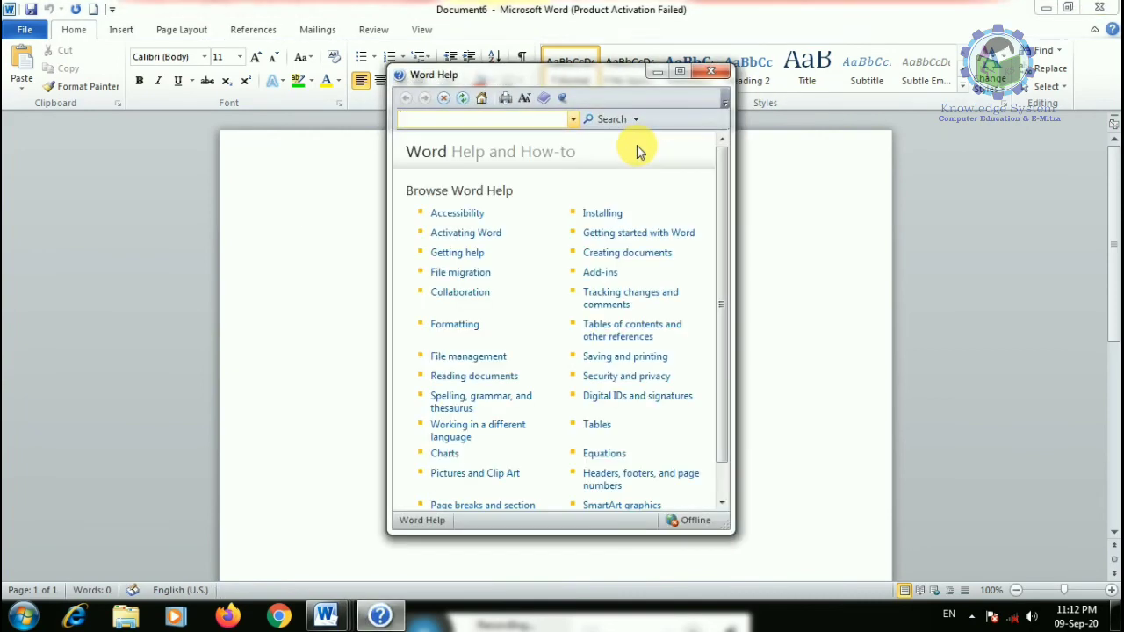
click(474, 297)
click(469, 283)
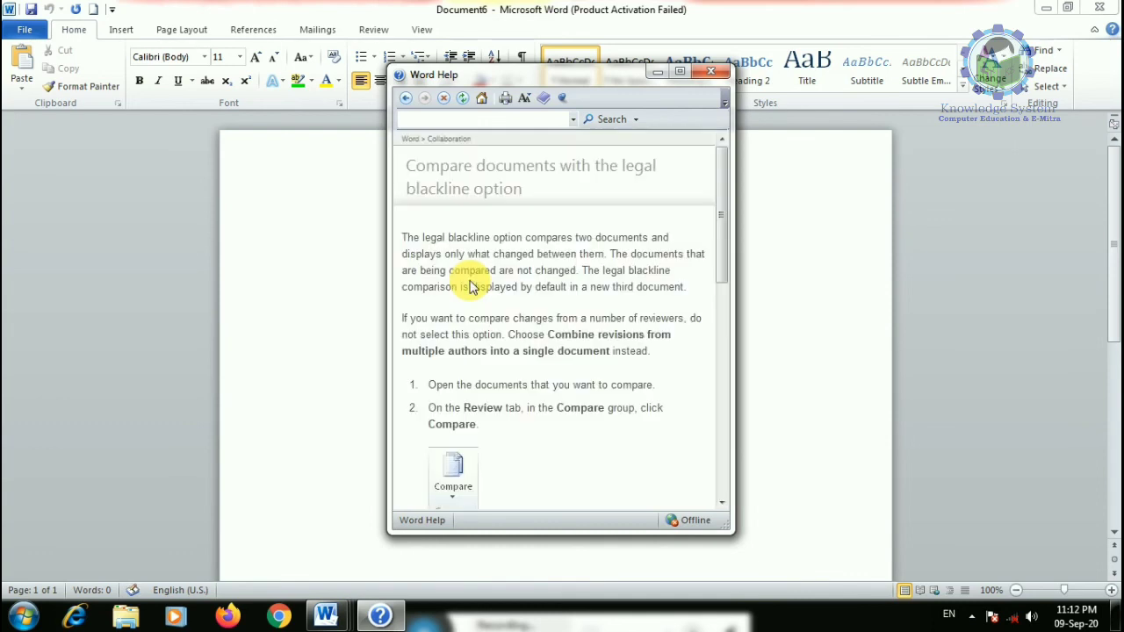
- Paste the whole help article into the blank document and close Word Help
key(ctrl+a)
click(312, 249)
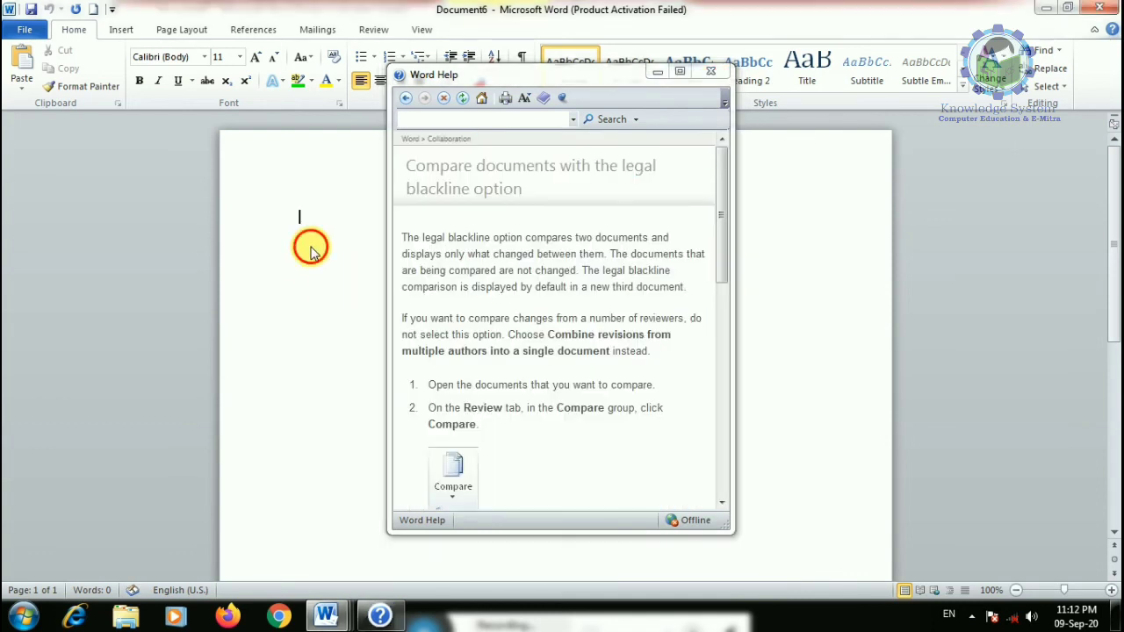
key(ctrl+v)
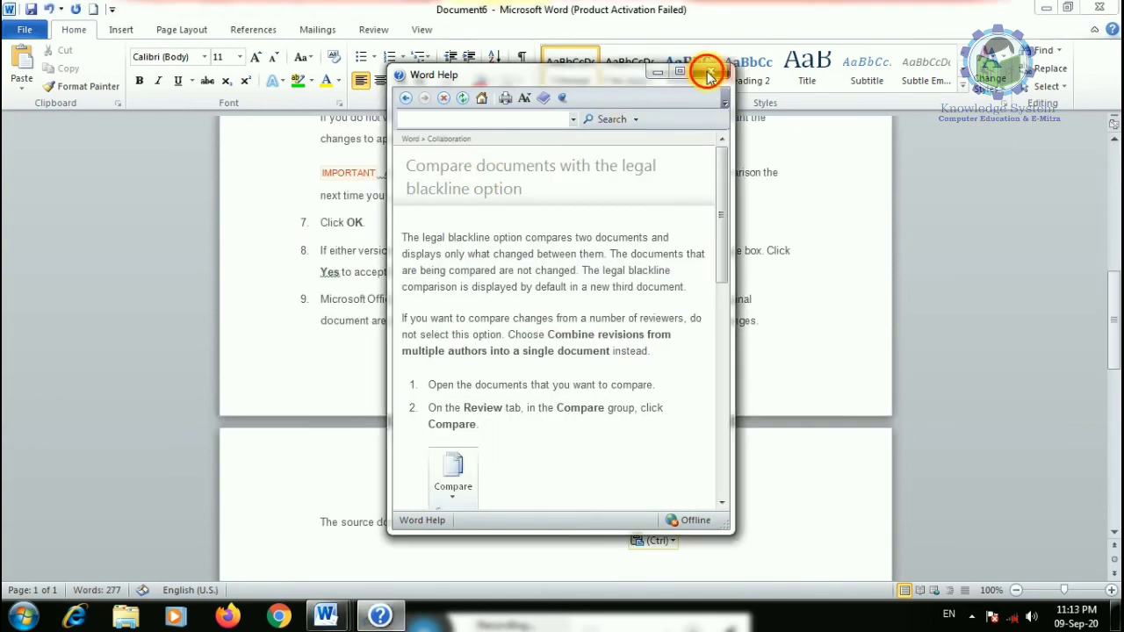
click(710, 70)
scroll(898, 275, up, 3)
drag(1113, 248, 1113, 158)
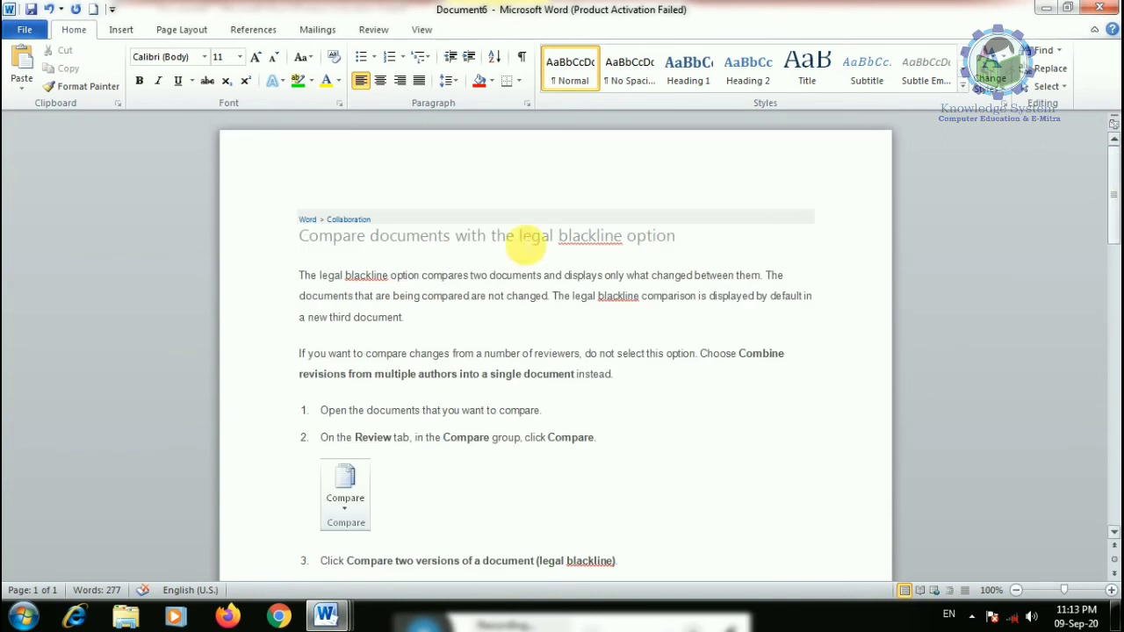